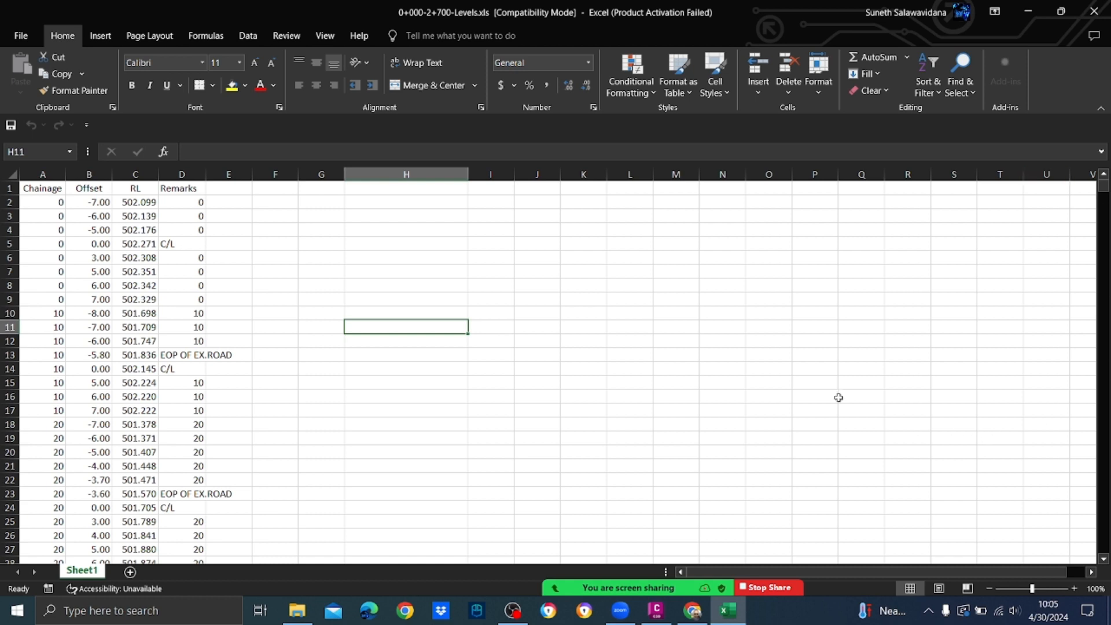
Step: Switch to File Explorer and browse the Desktop's RDA C3D Class folder to preview Alignment-2.dwg and Alignment.dwg
left_click(287, 618)
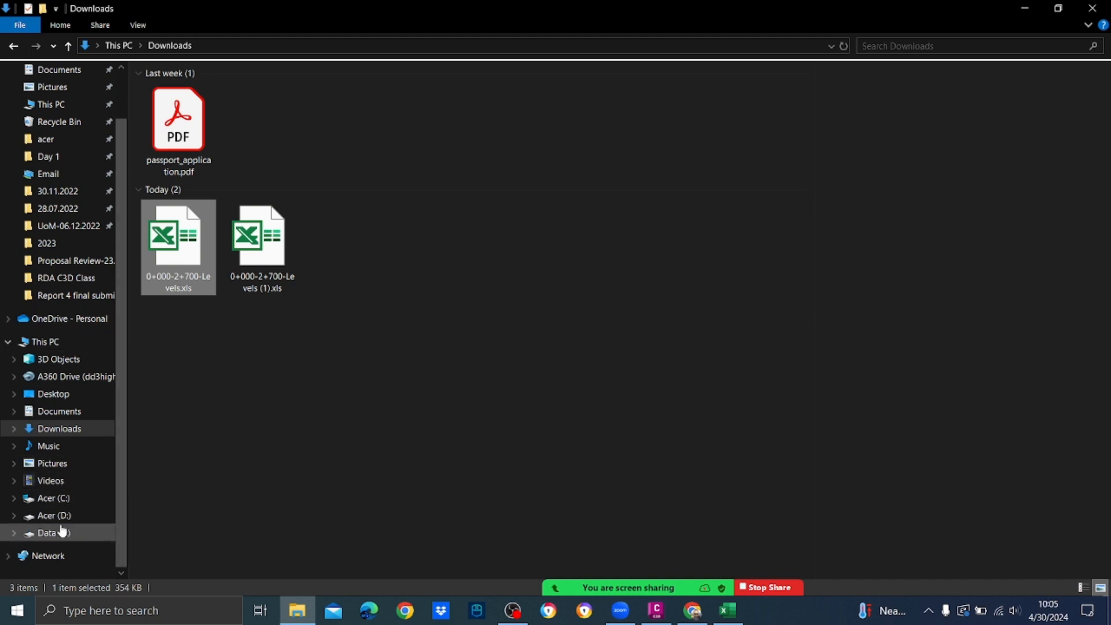
scroll(50, 117, "up", 3)
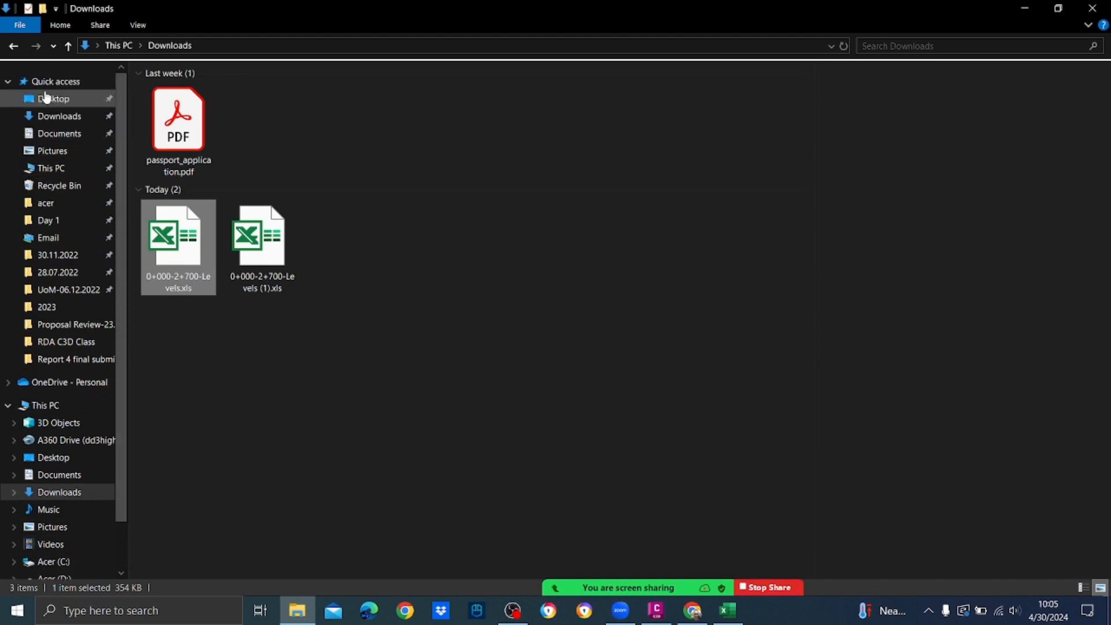
left_click(54, 99)
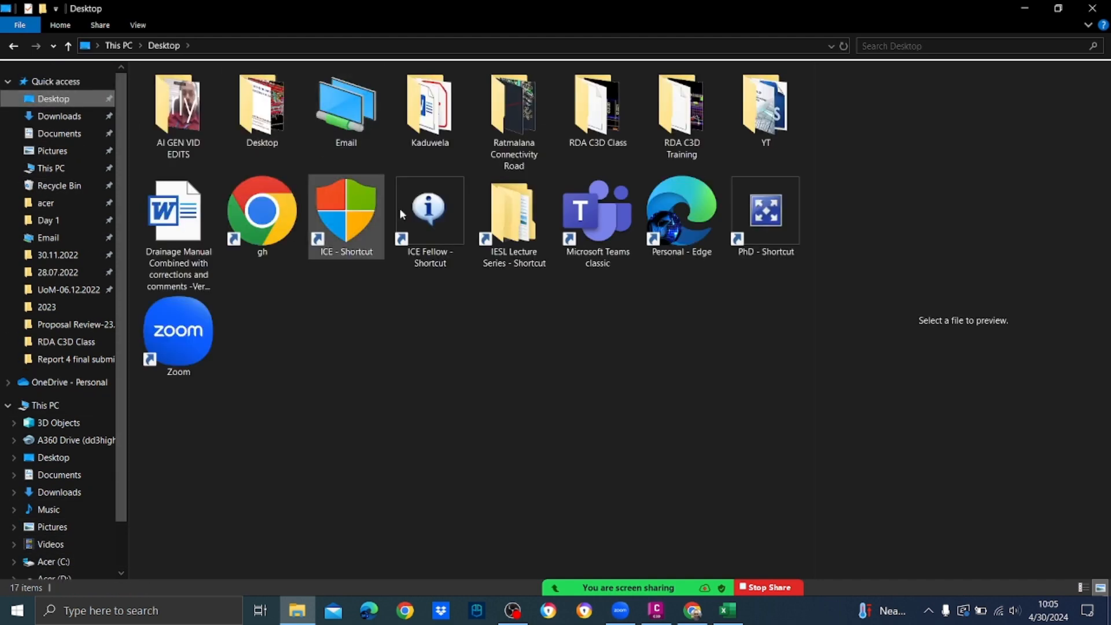
double_click(580, 123)
left_click(219, 155)
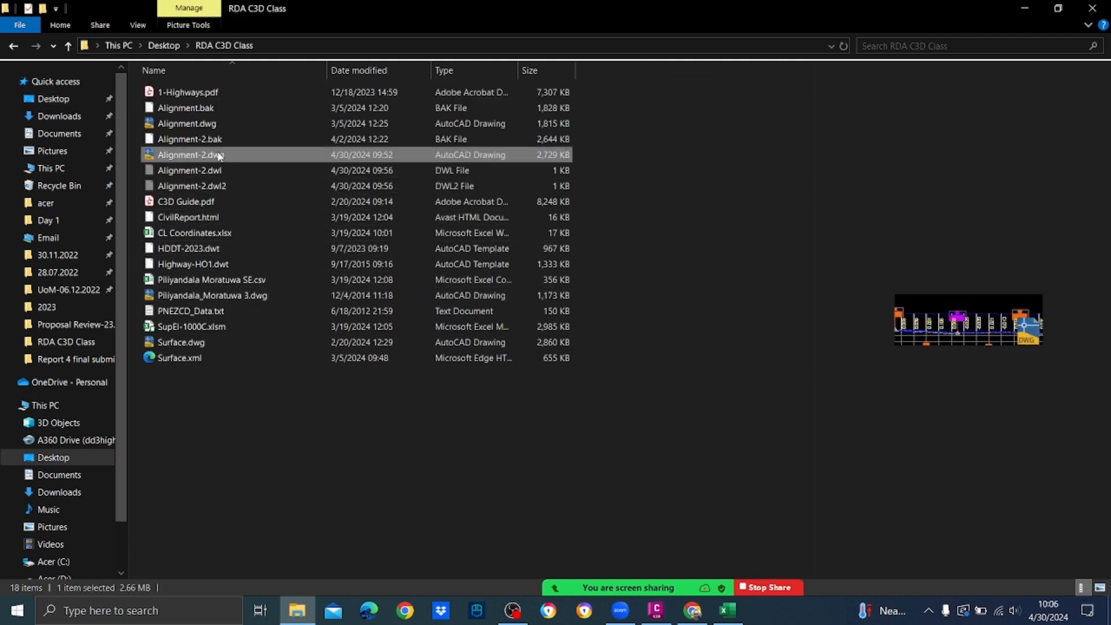
left_click(209, 125)
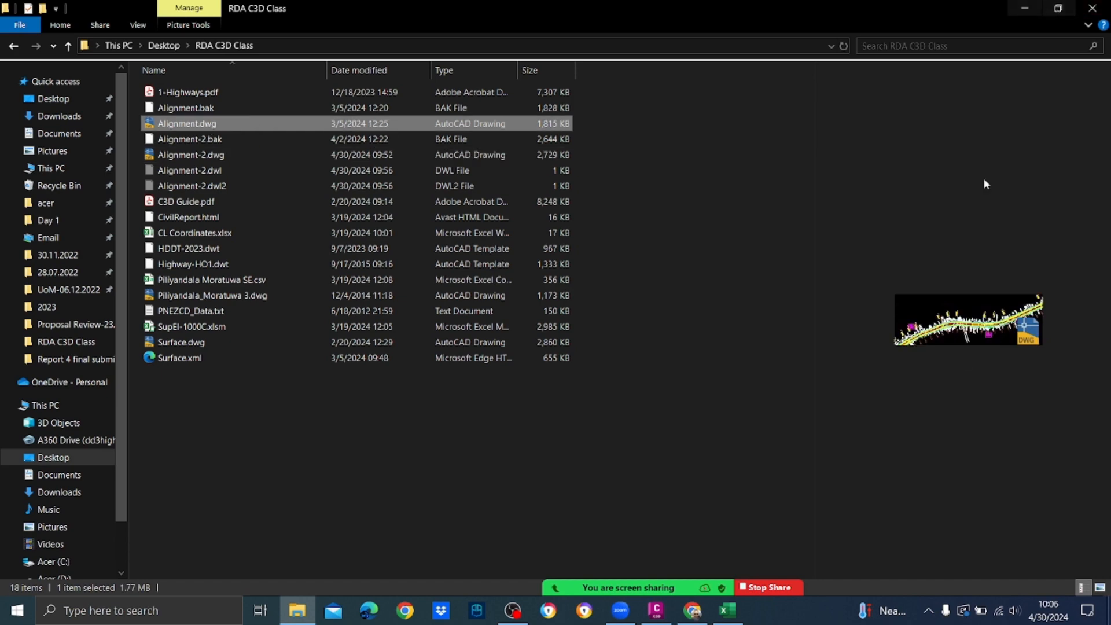
Step: Switch to Civil 3D, dismiss the Profile Layout Tools and close Alignment-2.dwg without saving the changes
left_click(656, 612)
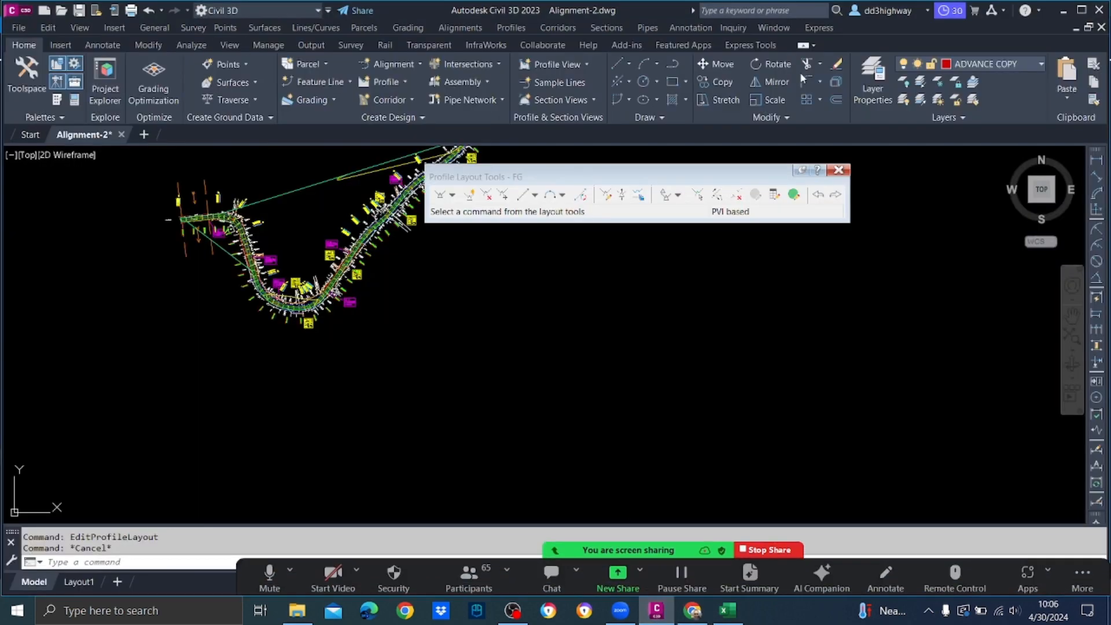
left_click(838, 170)
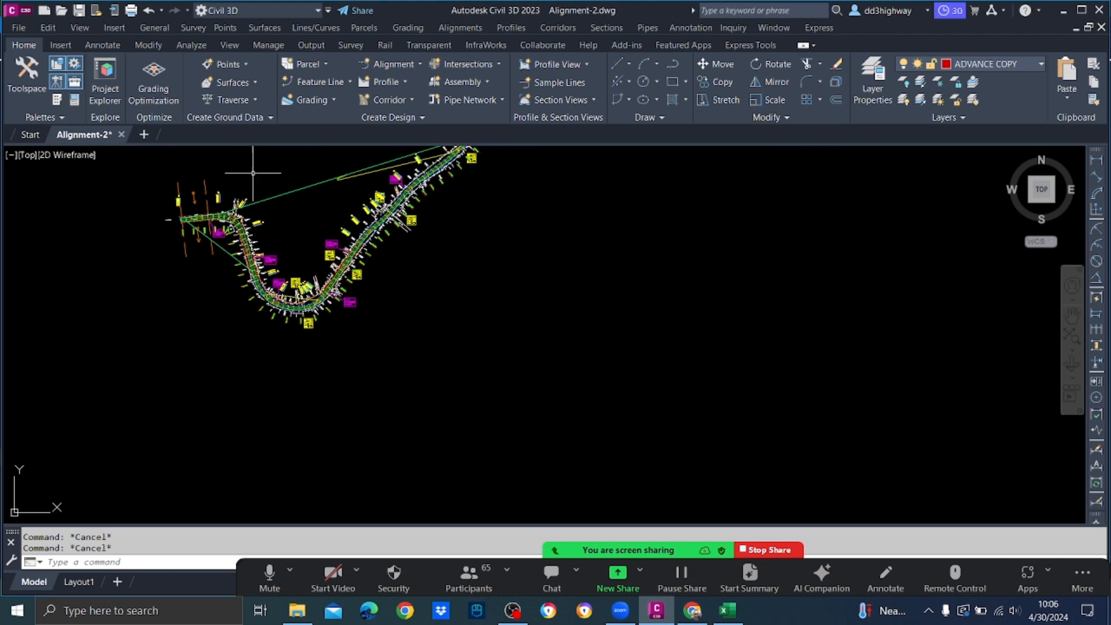
left_click(121, 134)
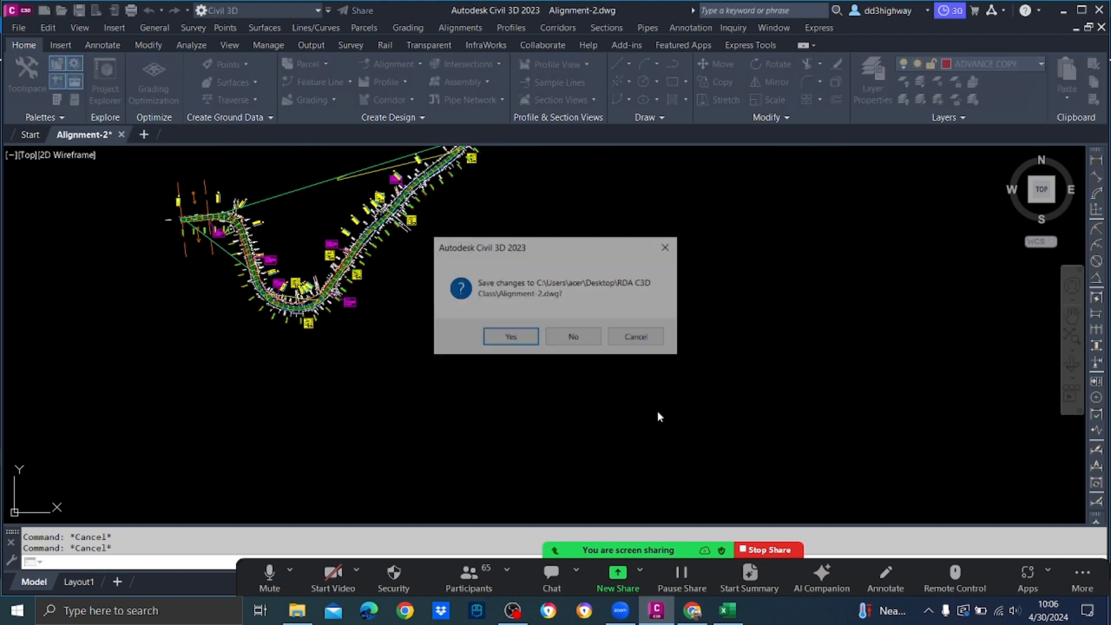
left_click(573, 337)
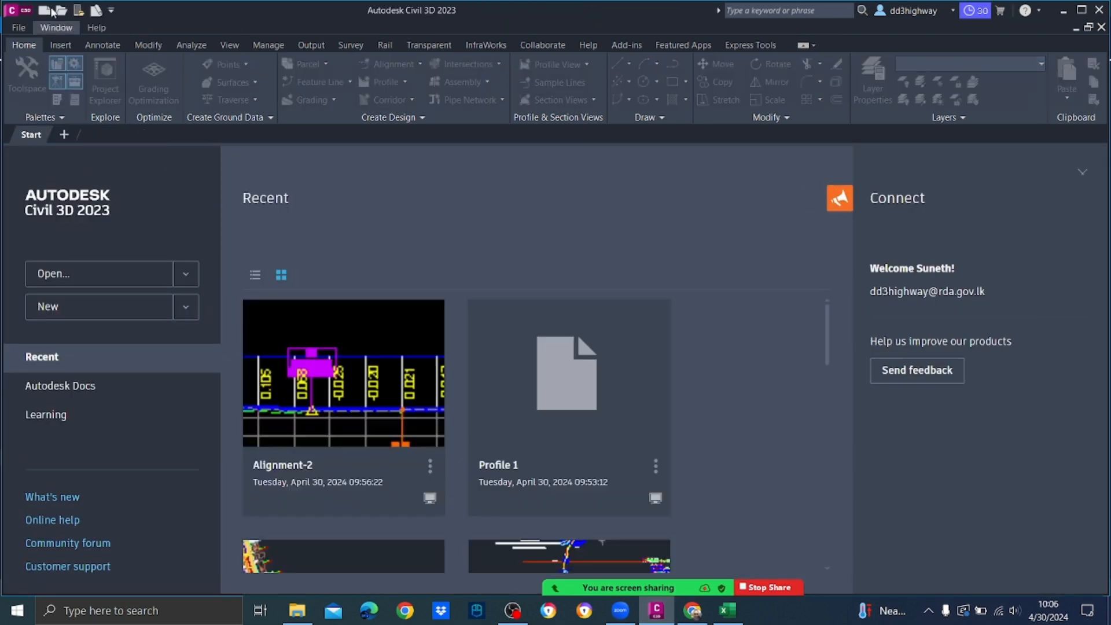
Step: Open Alignment.dwg from the RDA C3D Class folder, ignoring the unresolved reference files
left_click(18, 28)
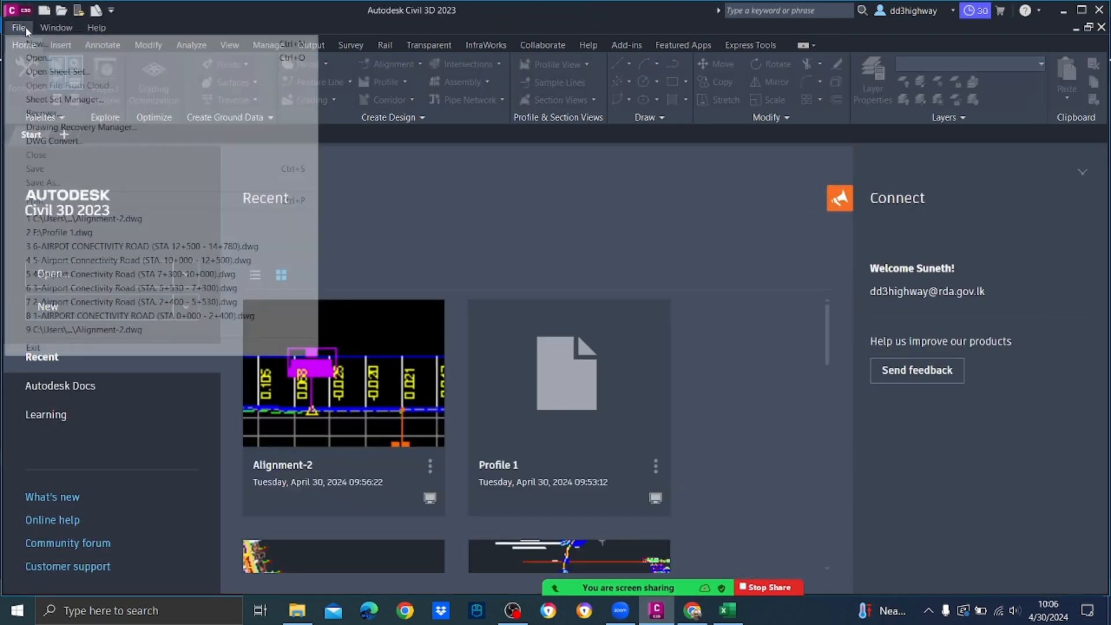
left_click(38, 58)
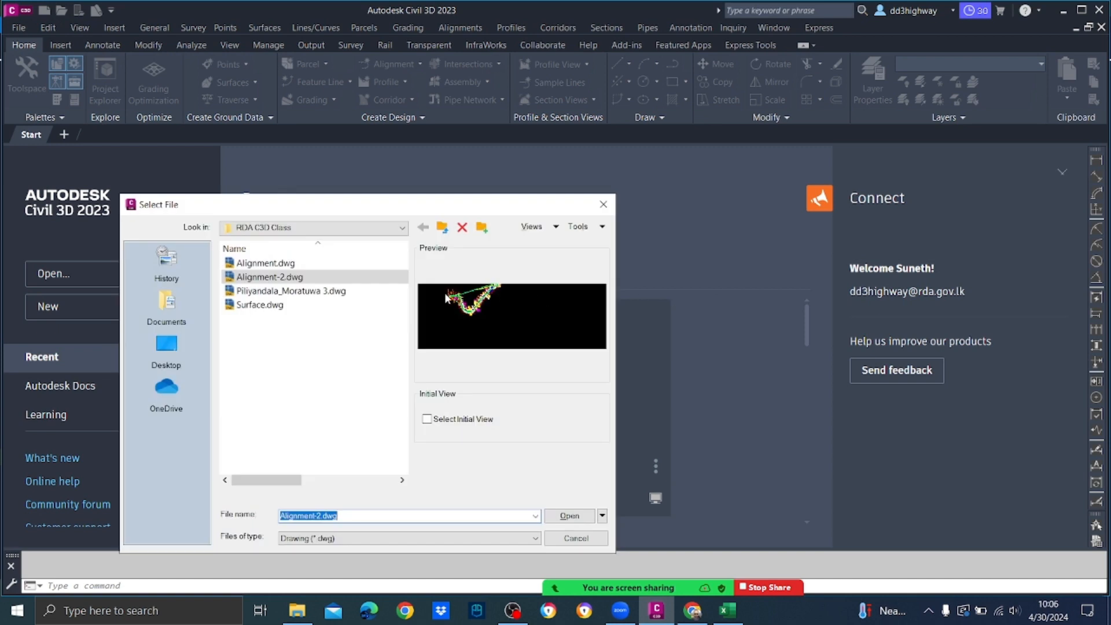
left_click(272, 263)
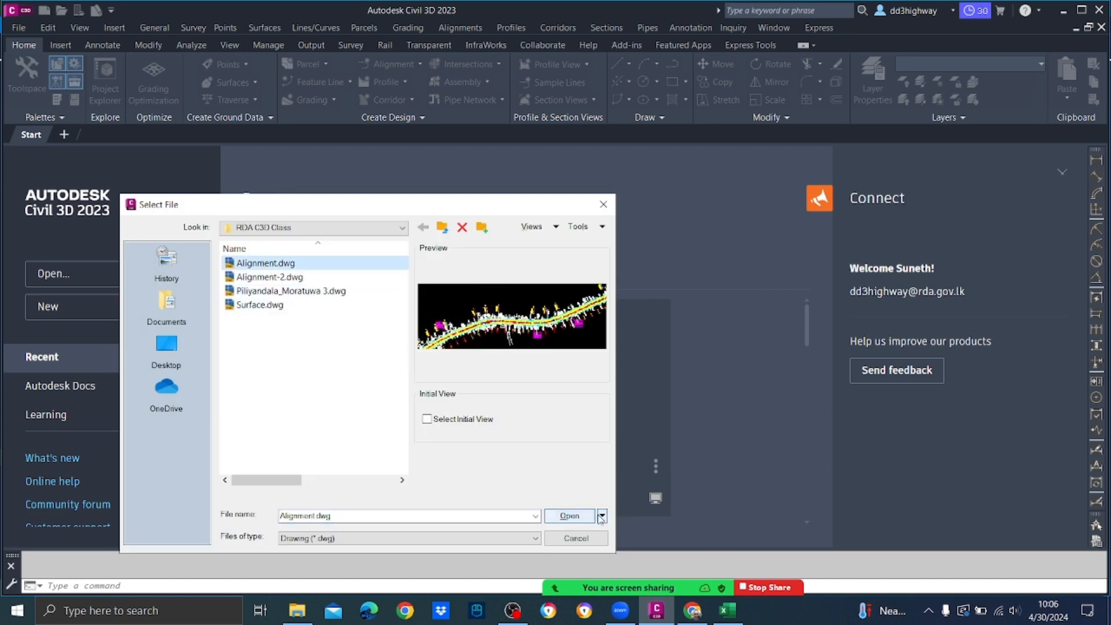
left_click(569, 516)
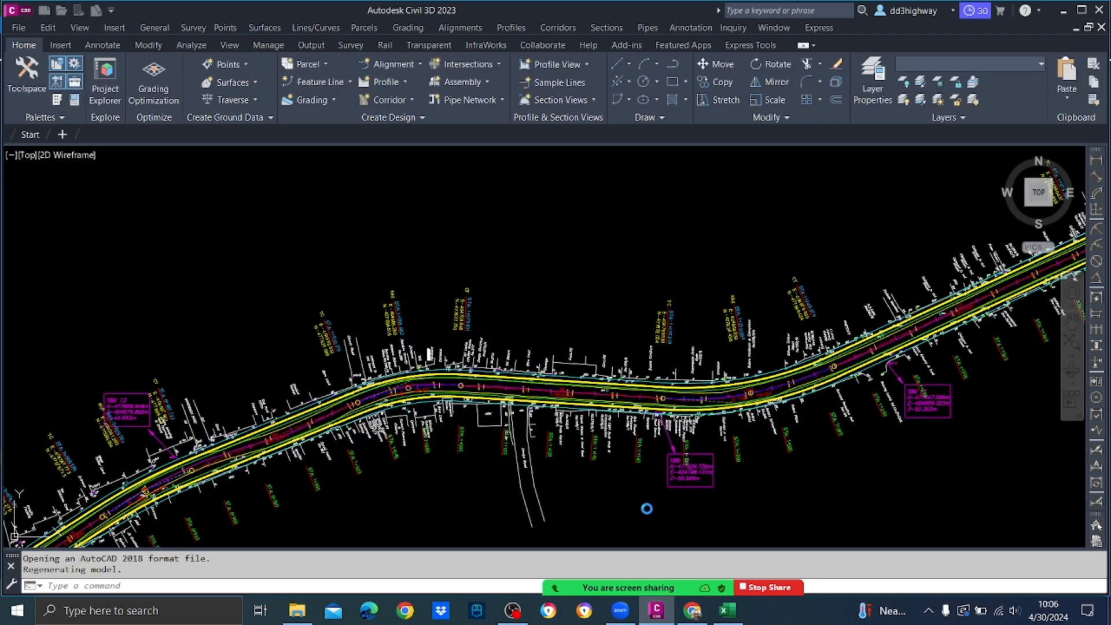
left_click(531, 379)
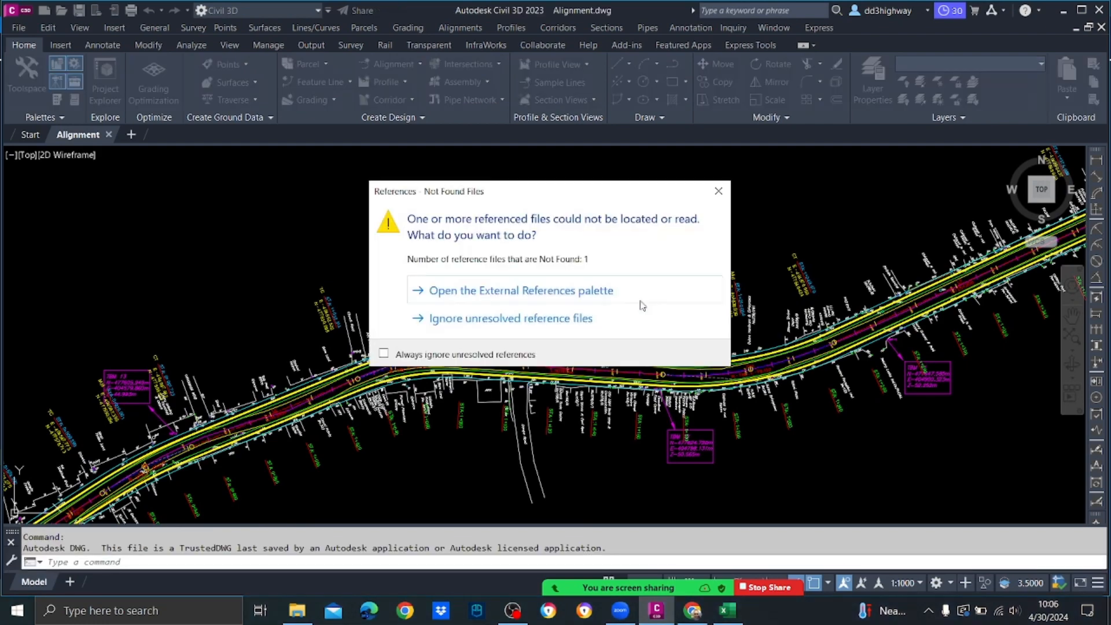
left_click(512, 320)
scroll(638, 290, "down", 5)
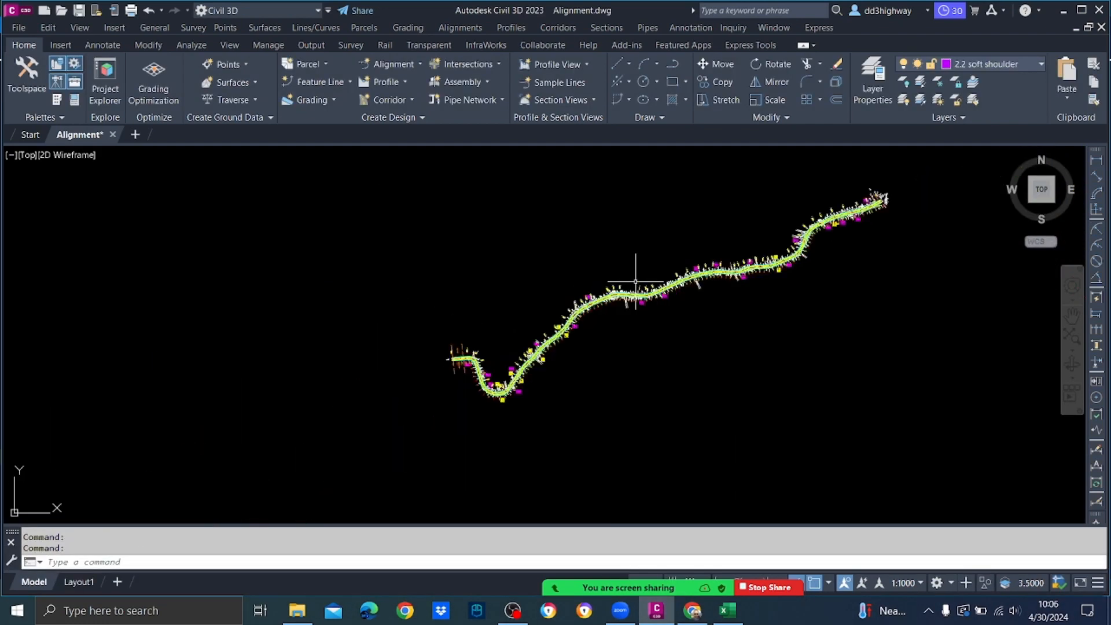
scroll(521, 312, "up", 8)
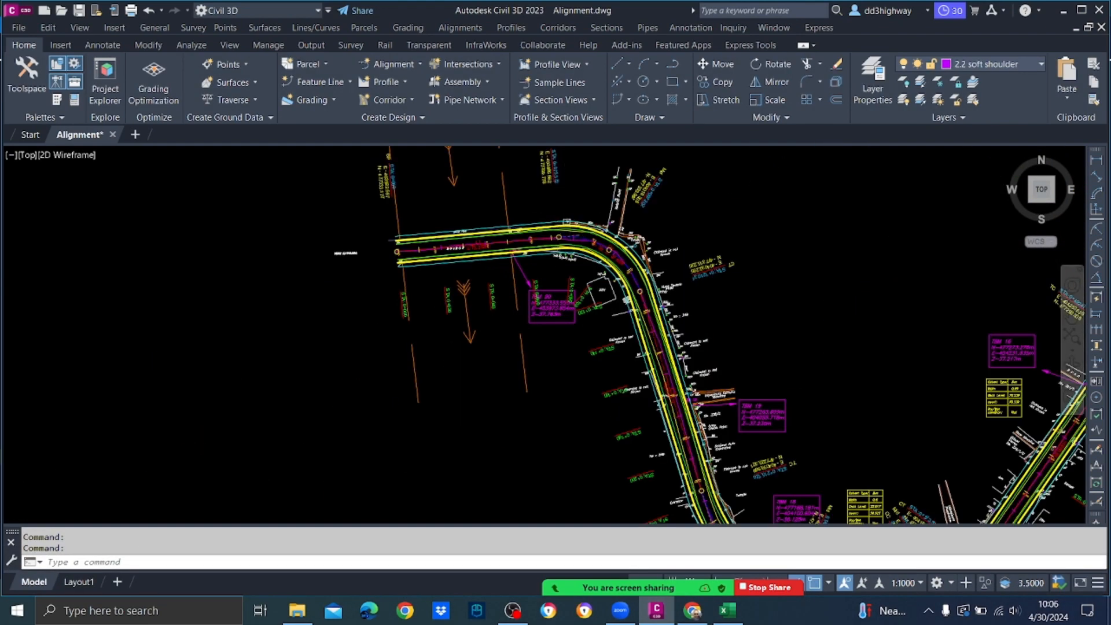
scroll(559, 238, "up", 3)
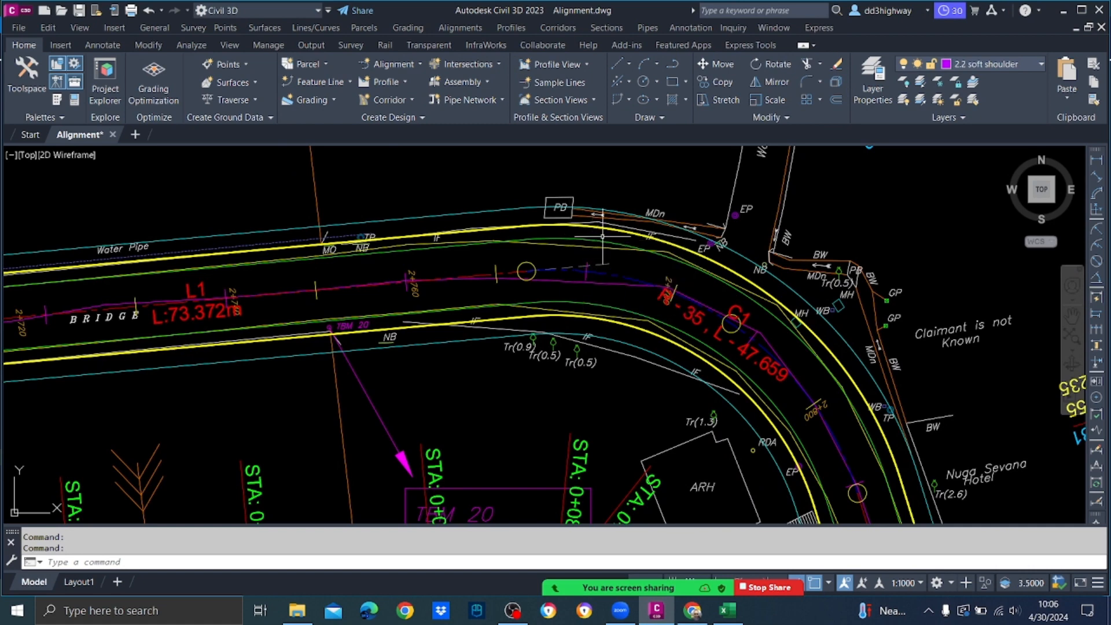
scroll(601, 272, "down", 4)
middle_click_drag(609, 277, 445, 277)
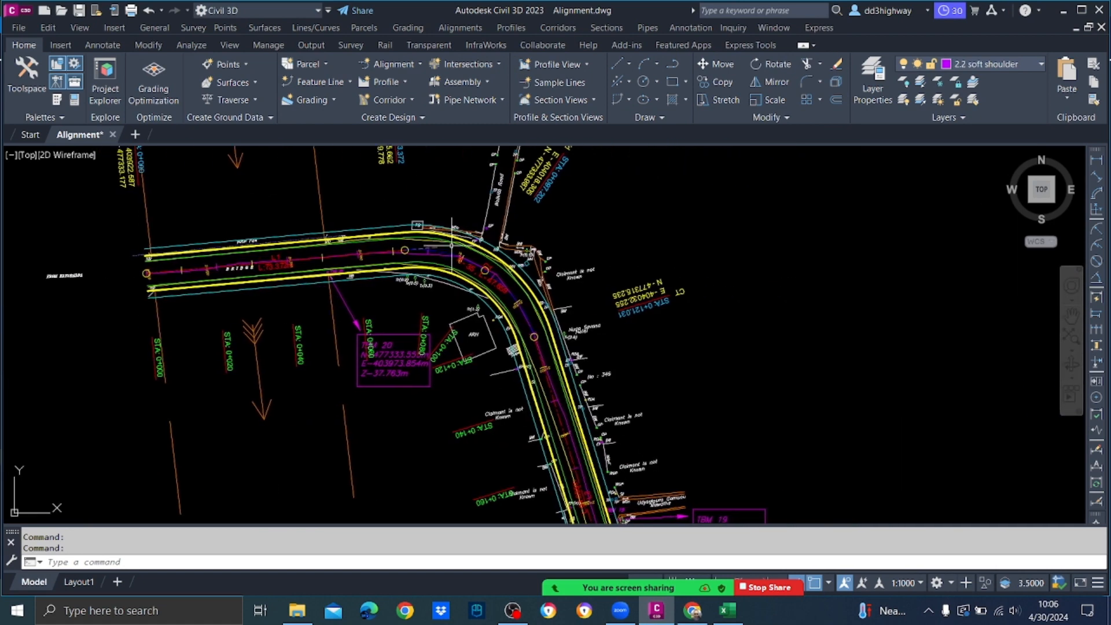
Step: Start saving the drawing under a new name, creating and entering a folder named 30.04.2024 inside RDA C3D Class
left_click(19, 28)
left_click(43, 120)
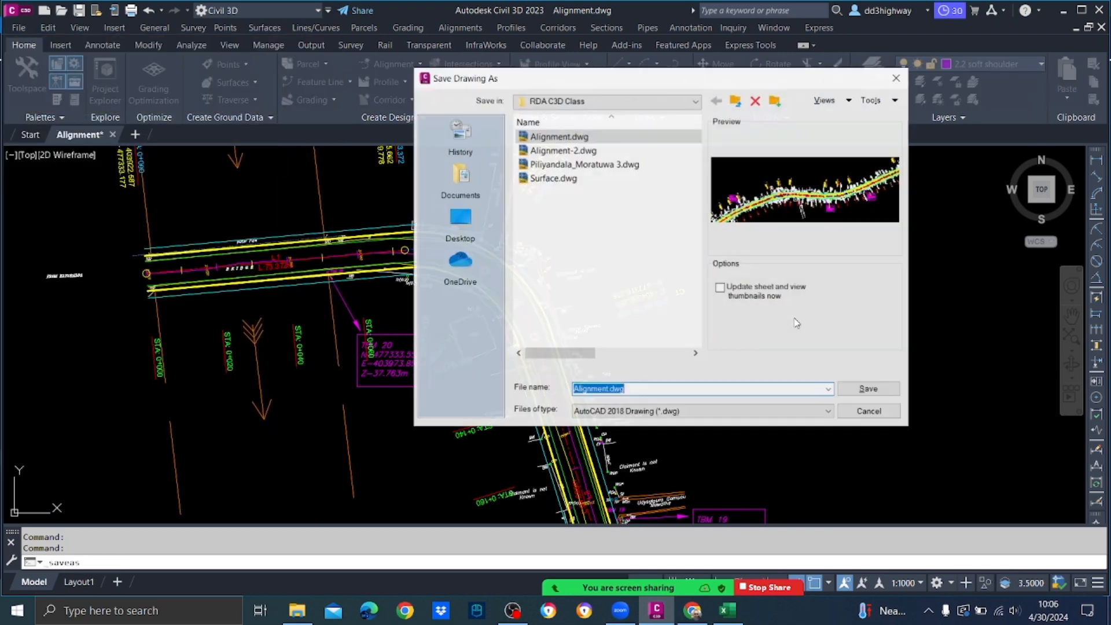
right_click(585, 245)
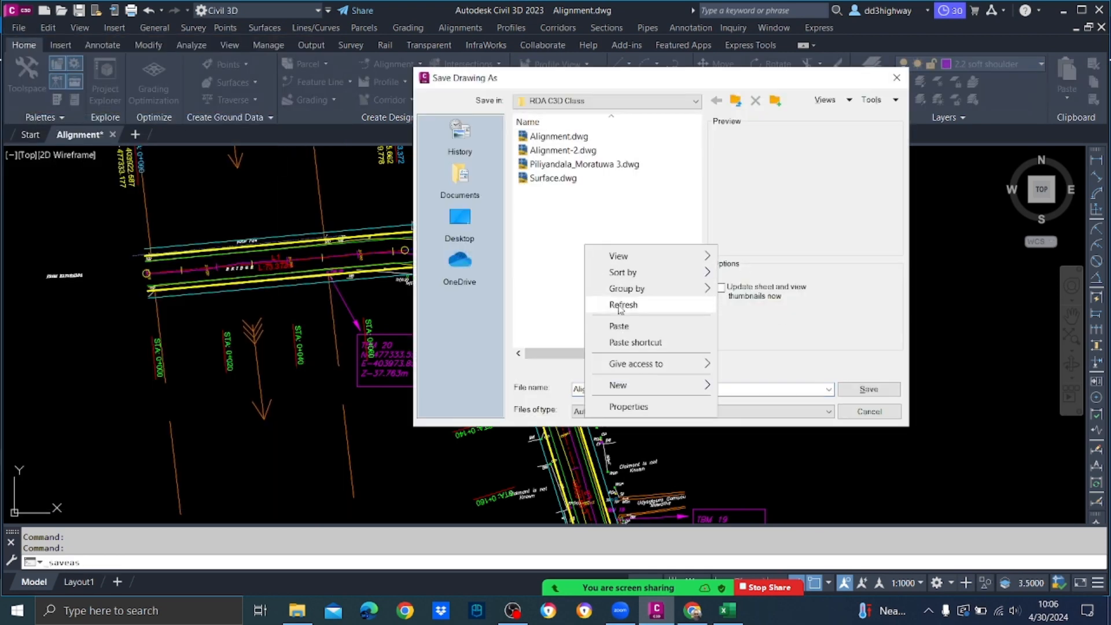
mouse_move(681, 392)
left_click(752, 386)
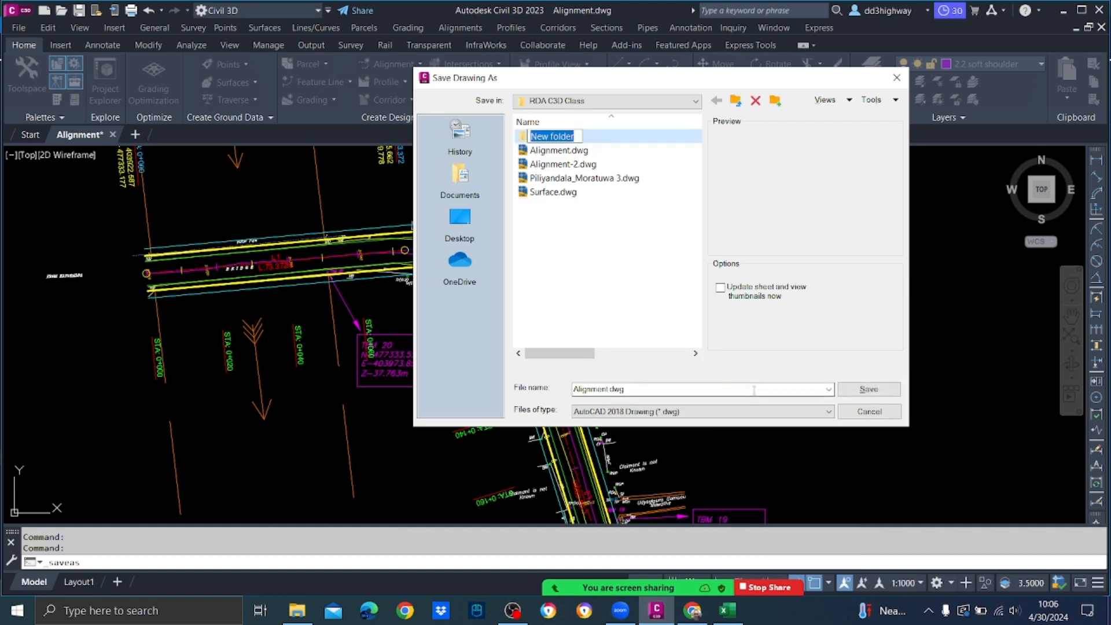
type("30")
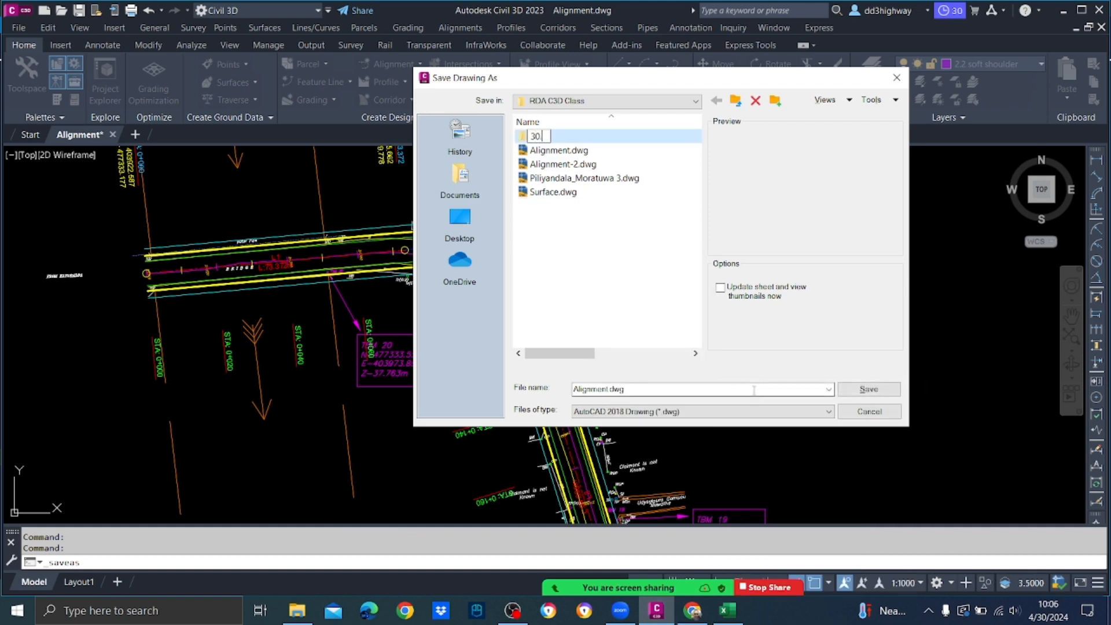
type(".04.2024")
key("Return")
key("Return")
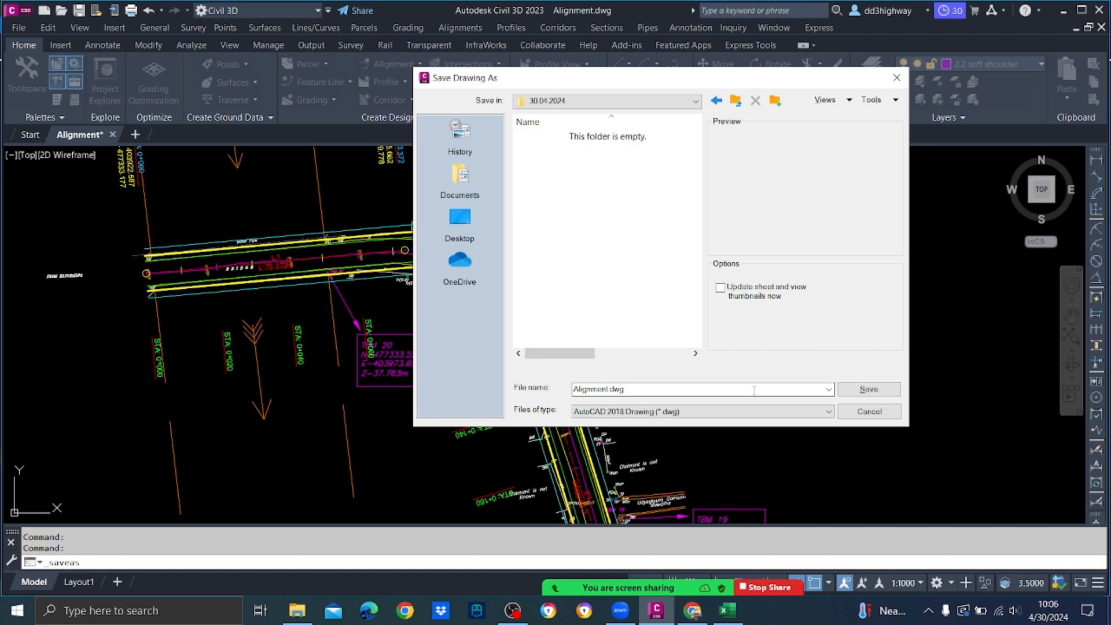
Step: Save the drawing as "Profile with Level Instrument Data" in the 30.04.2024 folder
double_click(674, 389)
type("Profile with")
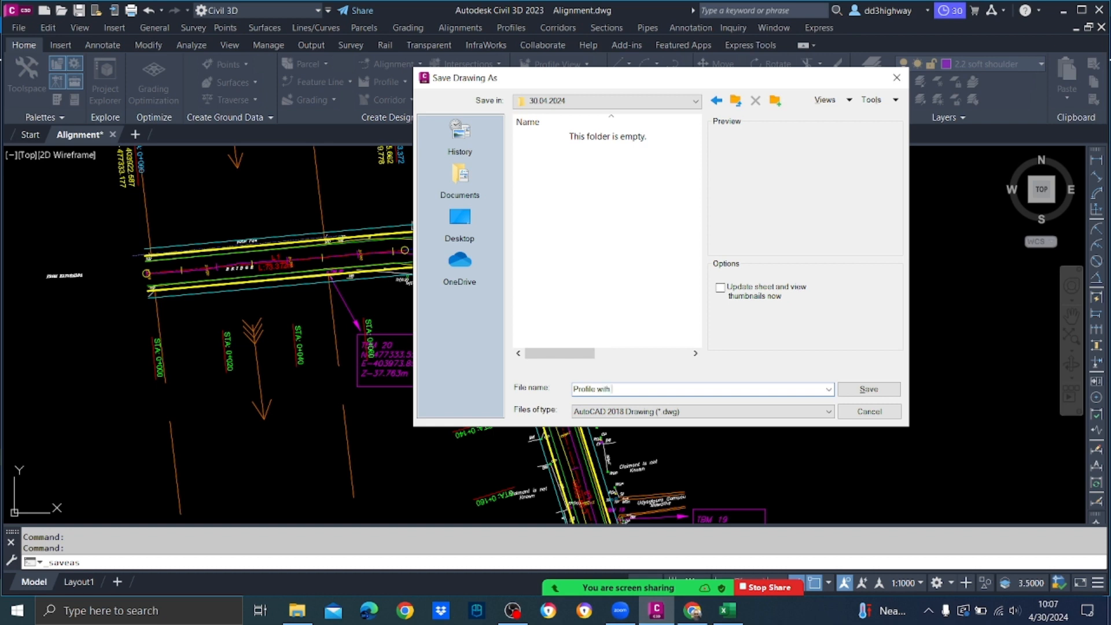
type("Level Instrument Data")
left_click(868, 389)
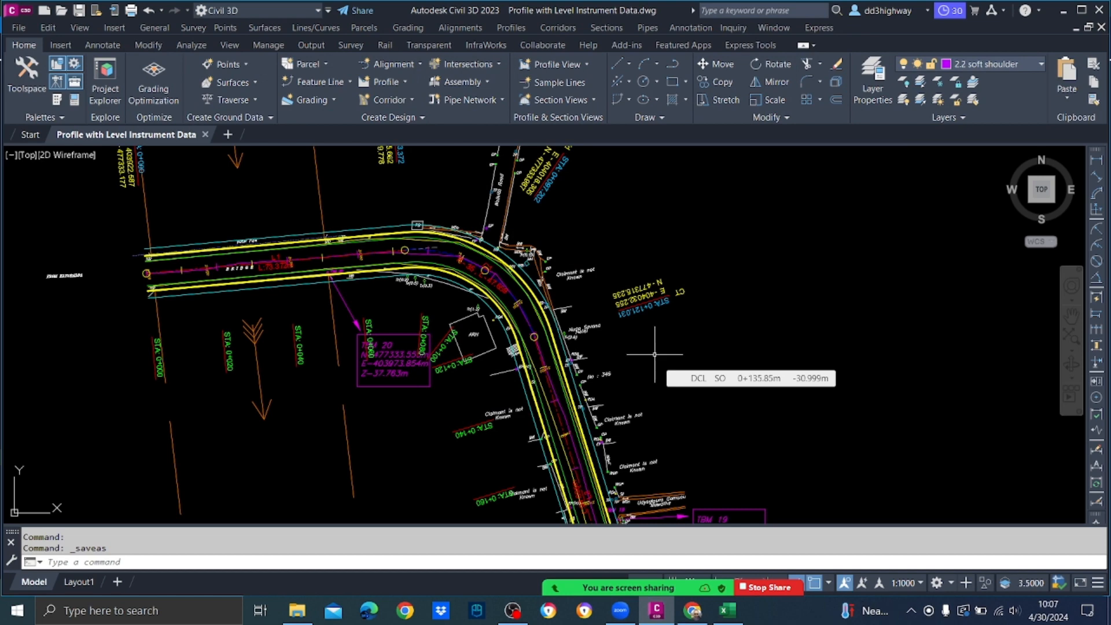
Step: Switch to the 0+000-2+700-Levels.xls workbook in Excel and review its chainage, offset, RL and remarks data
left_click(727, 611)
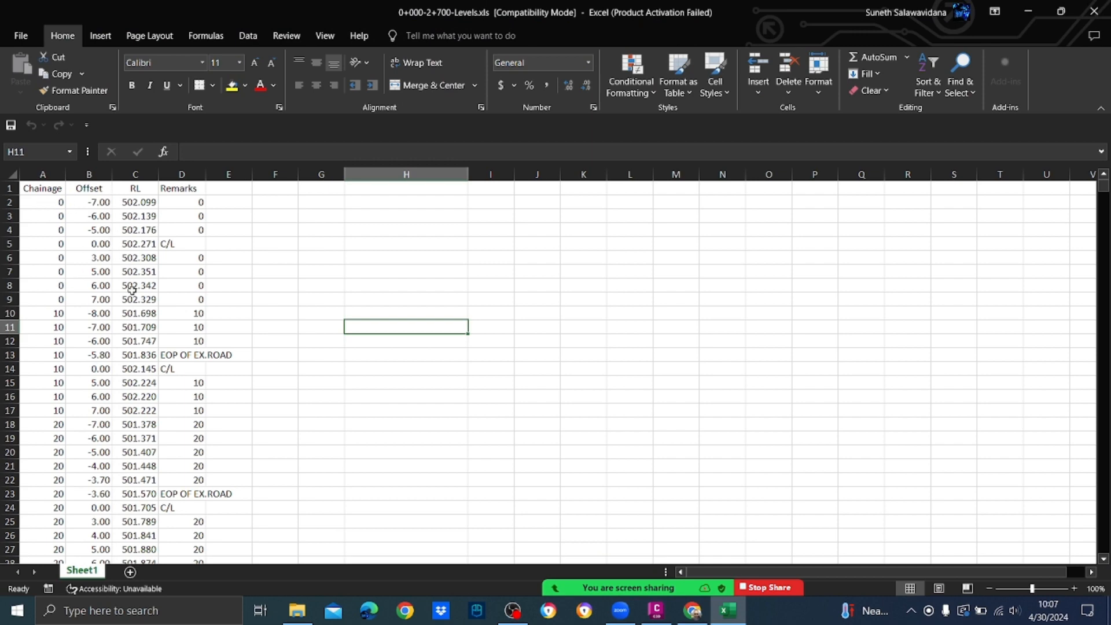
scroll(142, 255, "down", 3)
scroll(165, 308, "down", 9)
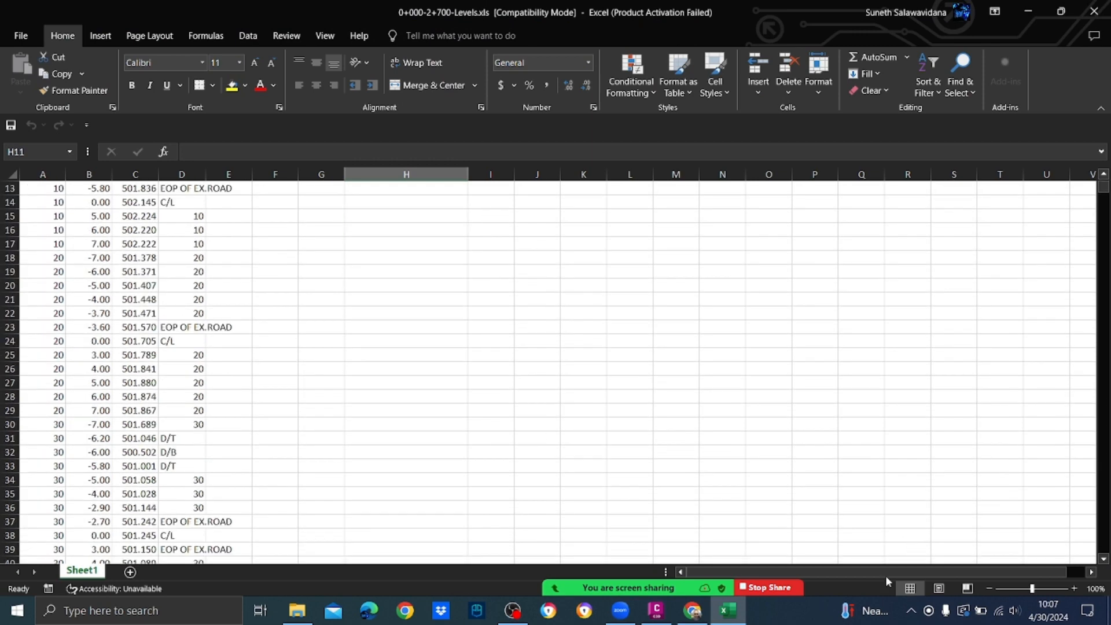
Step: Switch to the Civil 3D drawing and examine the road alignment from its start at STA 0+000 to the first curve
left_click(656, 610)
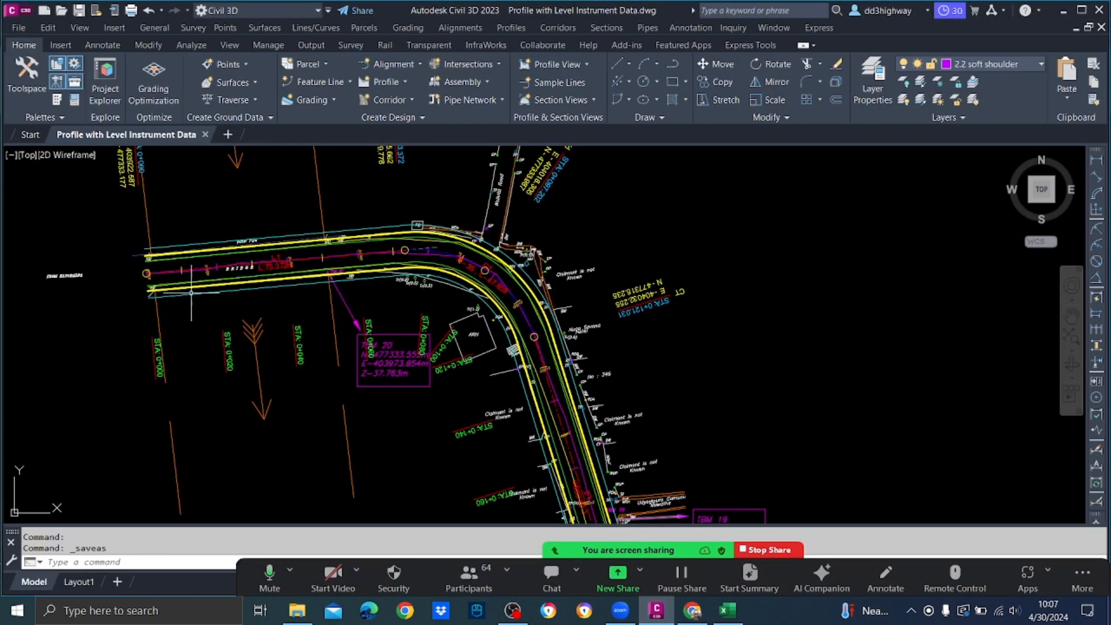
scroll(168, 302, "up", 4)
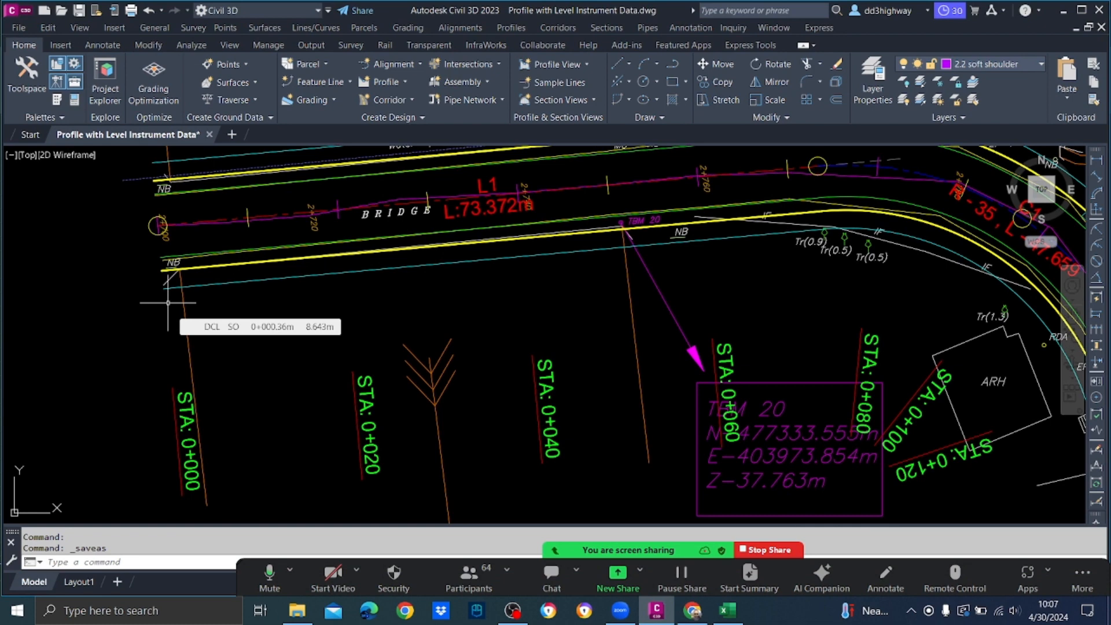
scroll(243, 278, "down", 4)
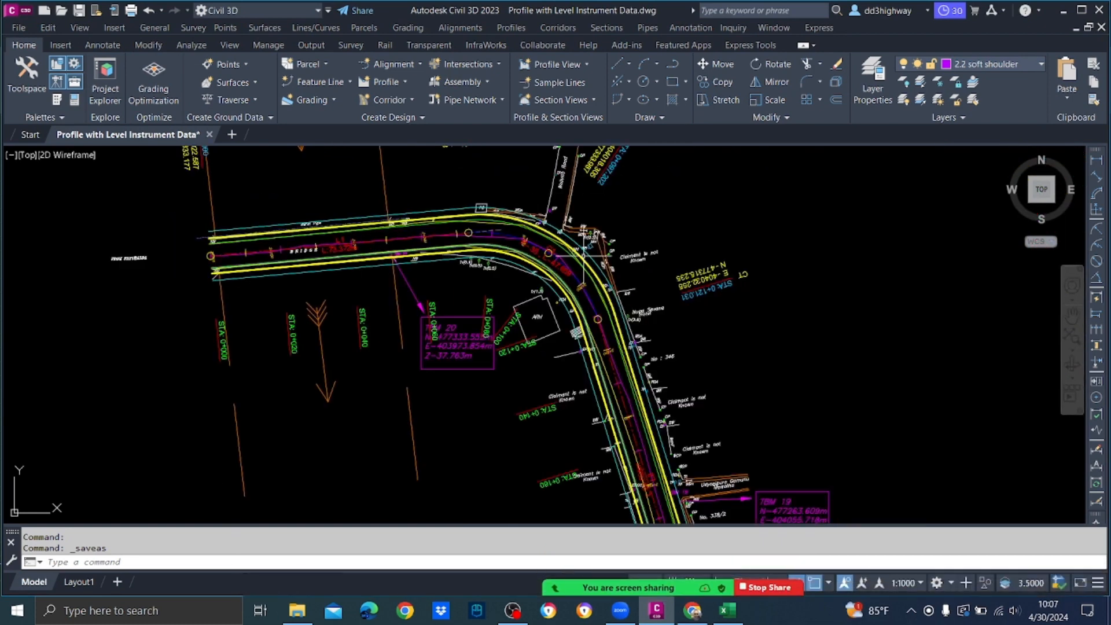
scroll(527, 255, "up", 4)
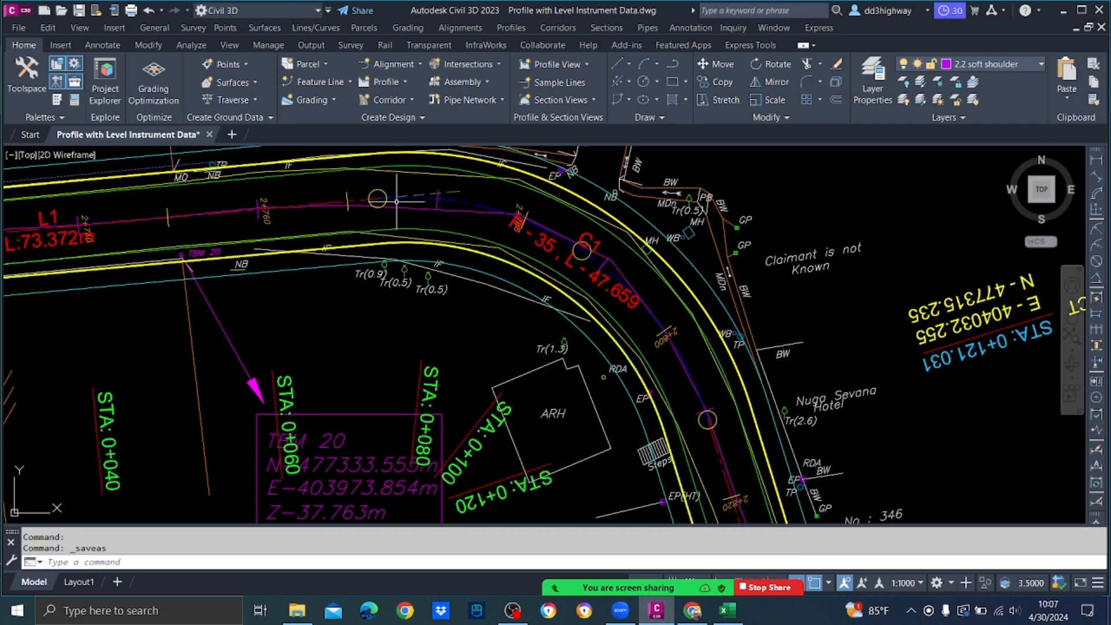
scroll(491, 215, "down", 4)
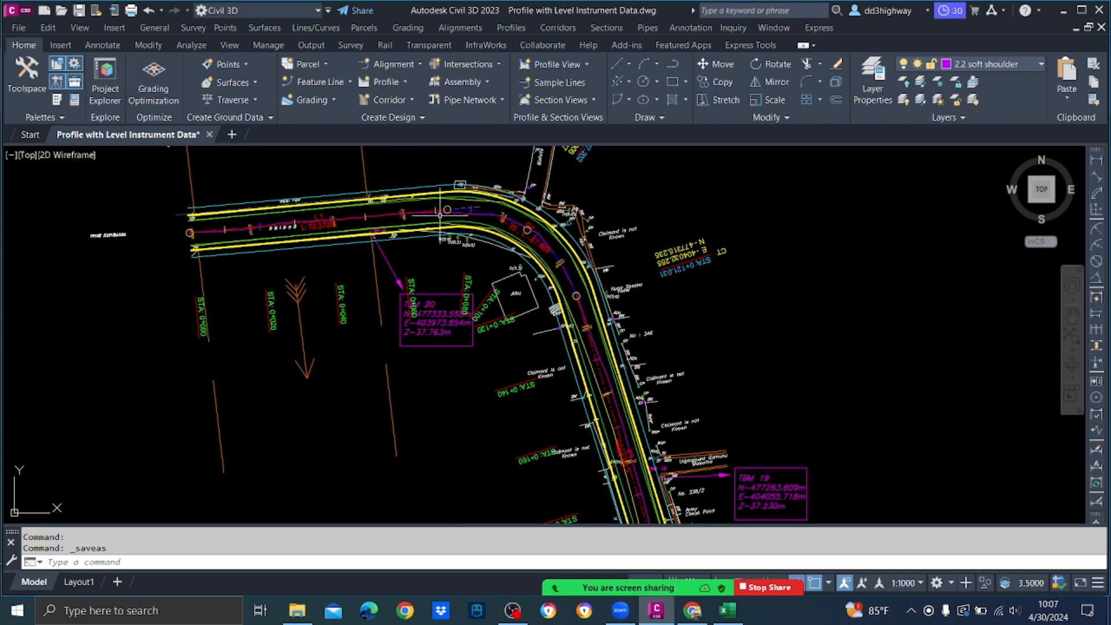
scroll(447, 210, "up", 2)
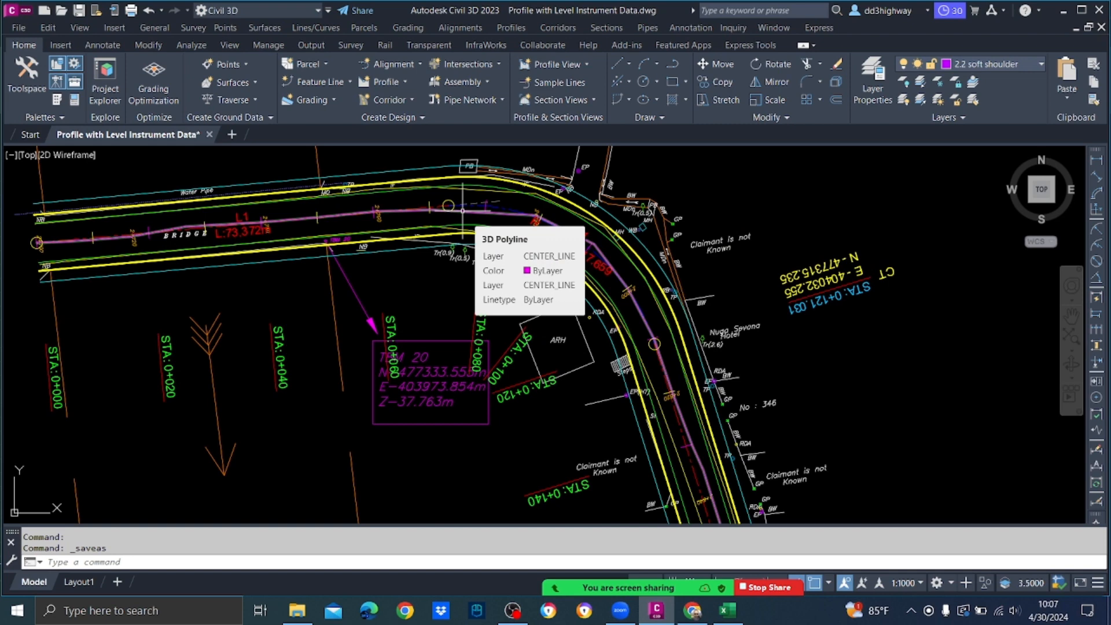
scroll(490, 199, "up", 4)
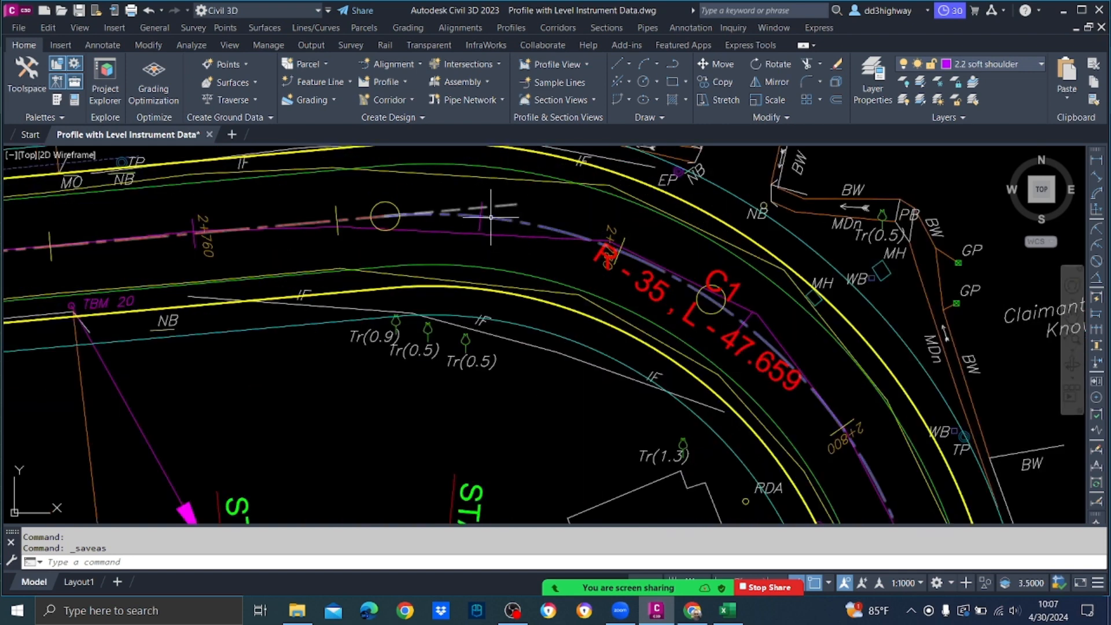
left_click(490, 218)
right_click(491, 218)
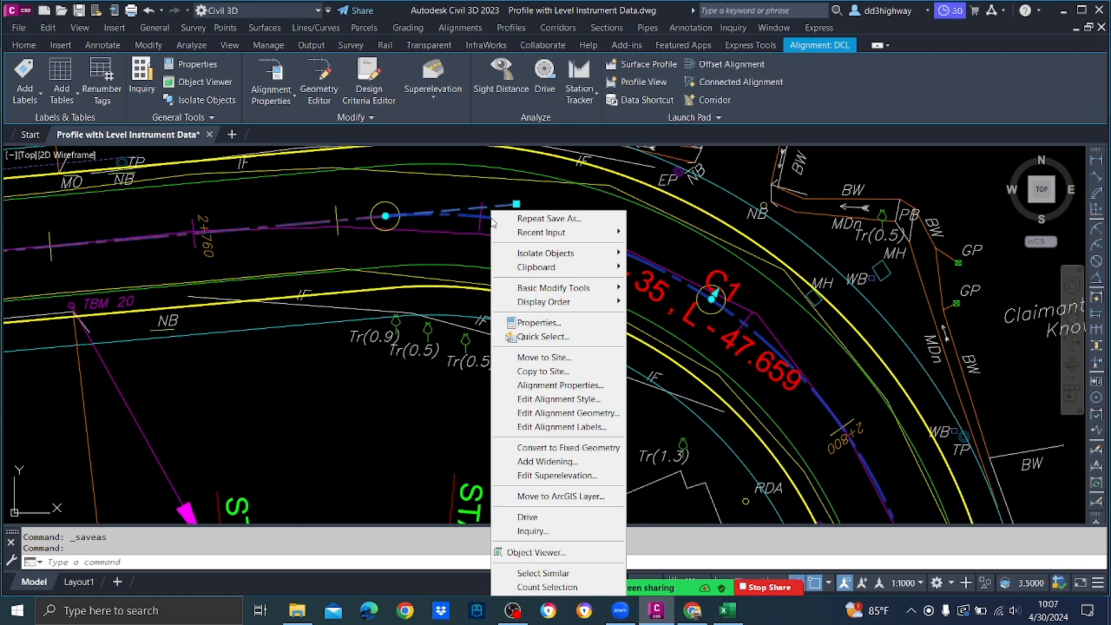
left_click(592, 386)
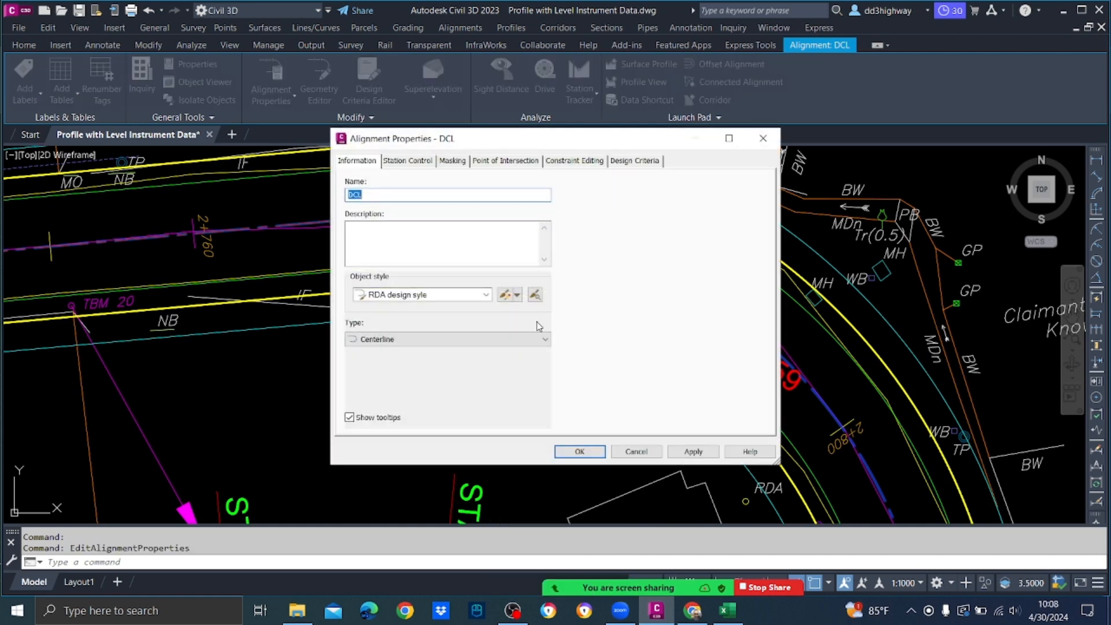
left_click(408, 162)
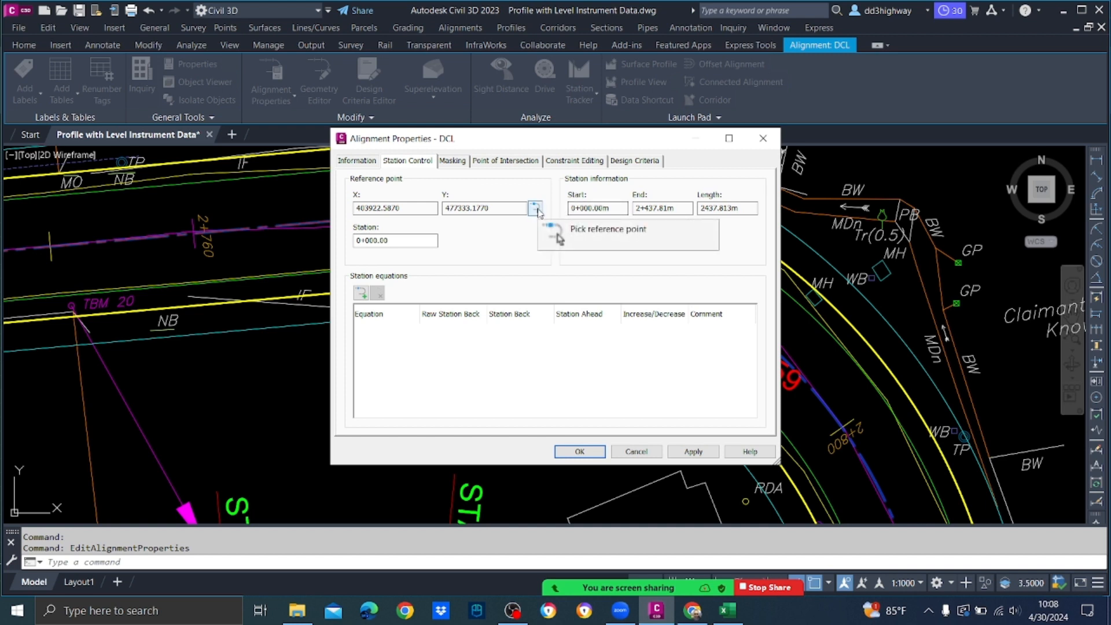
left_click(535, 209)
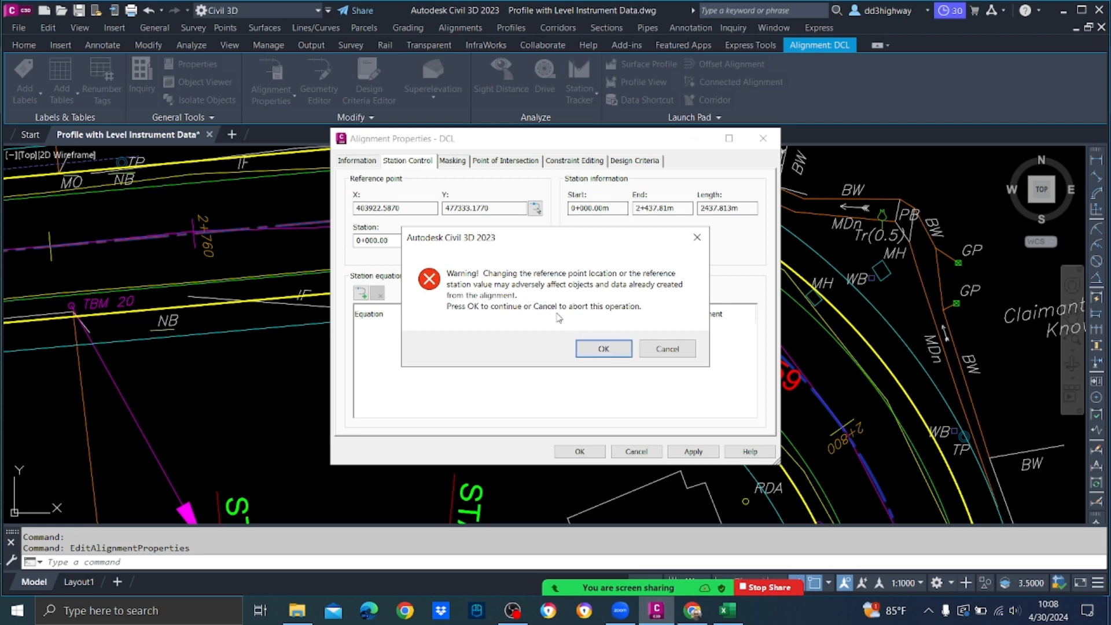
left_click(604, 349)
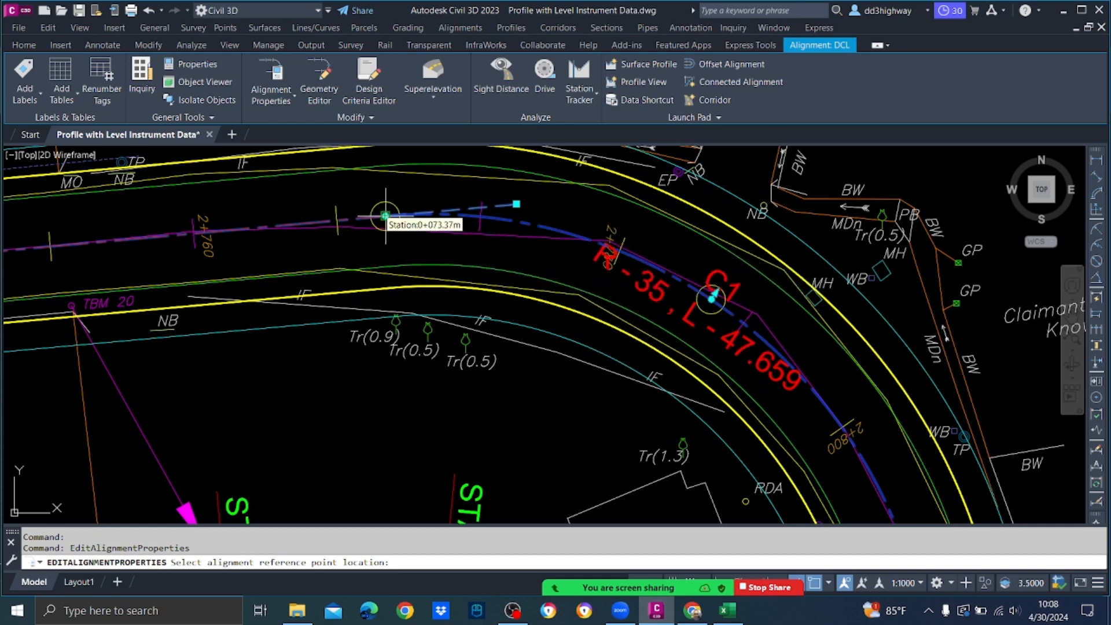
scroll(453, 356, "down", 4)
scroll(447, 321, "up", 4)
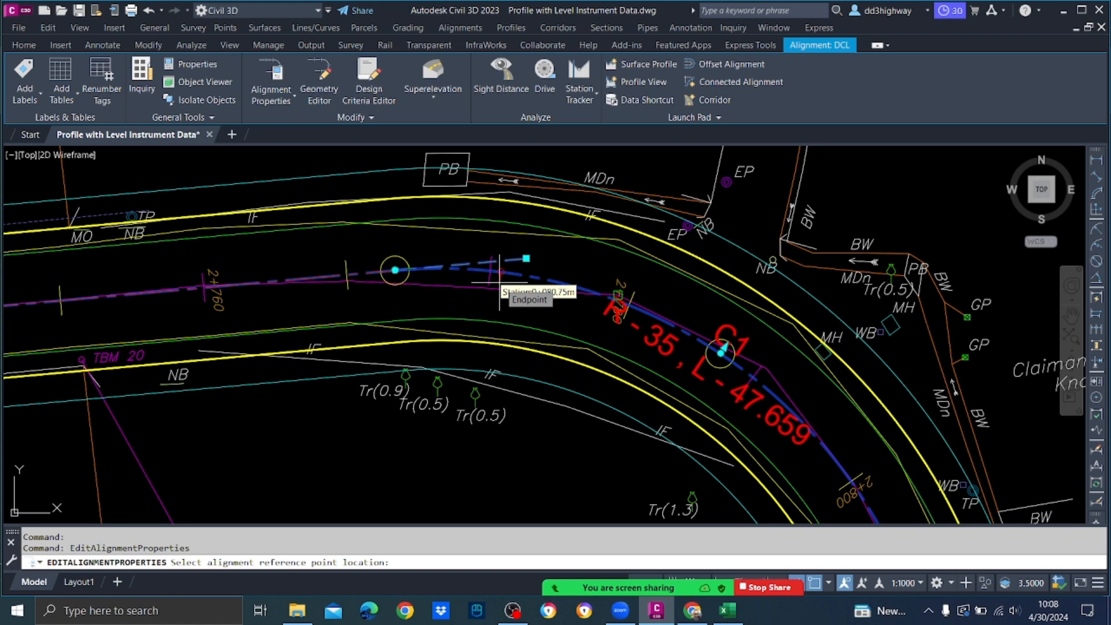
key("Escape")
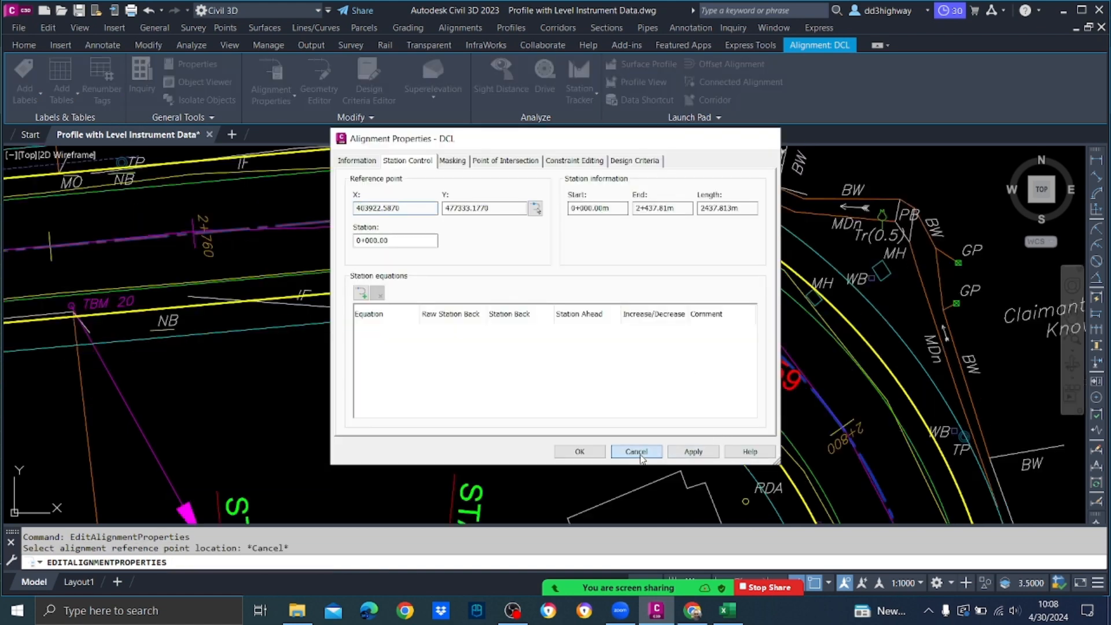
left_click(636, 451)
key("Escape")
Step: Move the DCL alignment's station 0+000.00 reference point to the magenta cross tick just past the start of curve C1
scroll(579, 243, "down", 3)
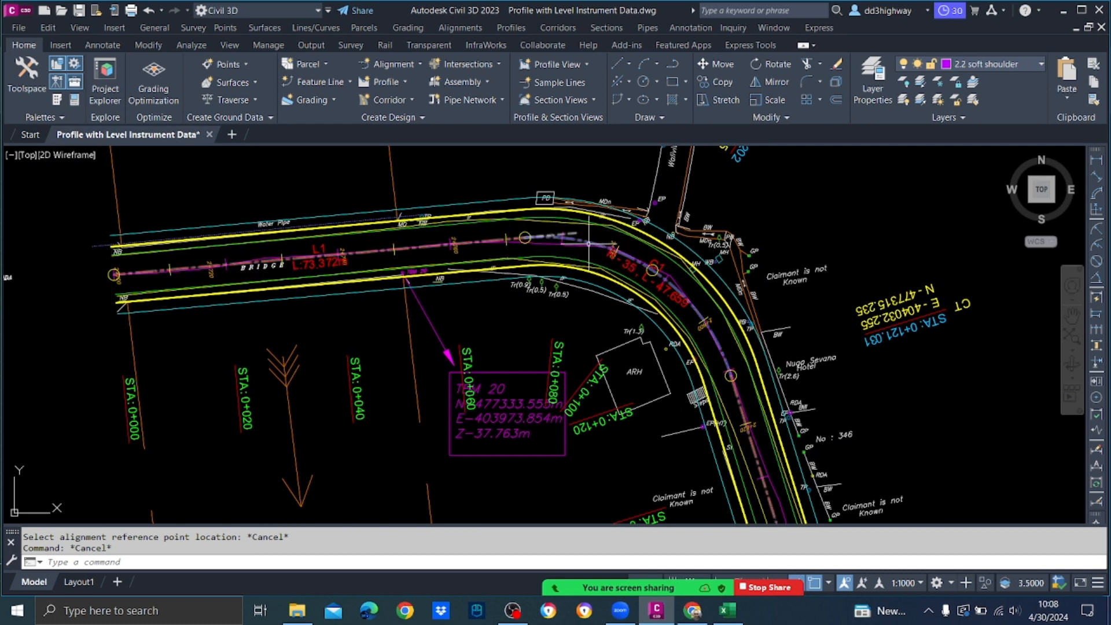
scroll(567, 243, "up", 2)
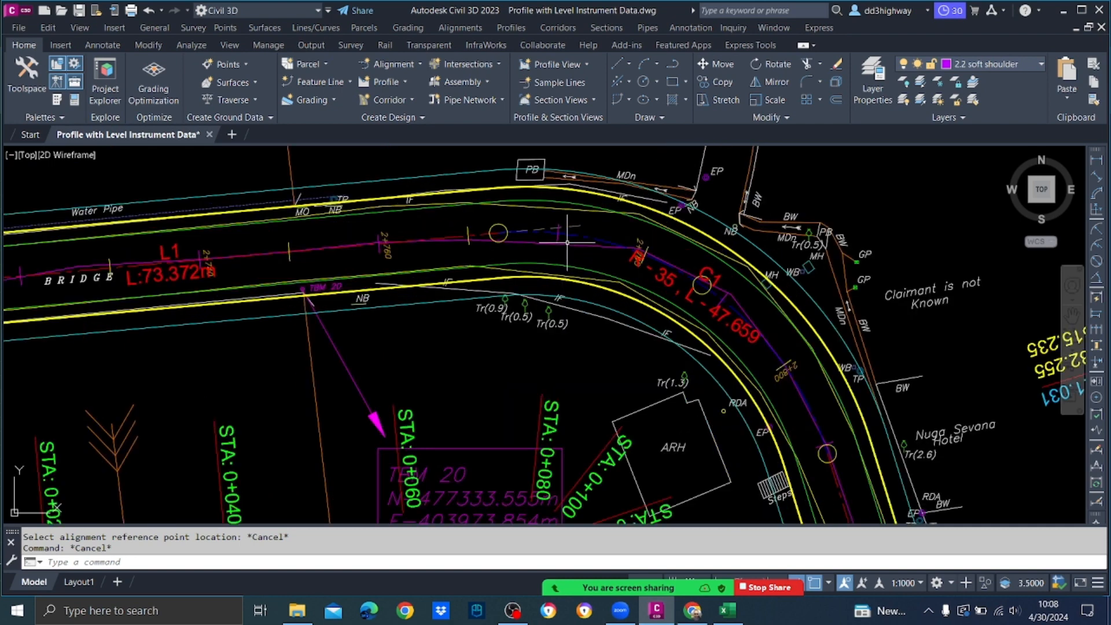
left_click(565, 235)
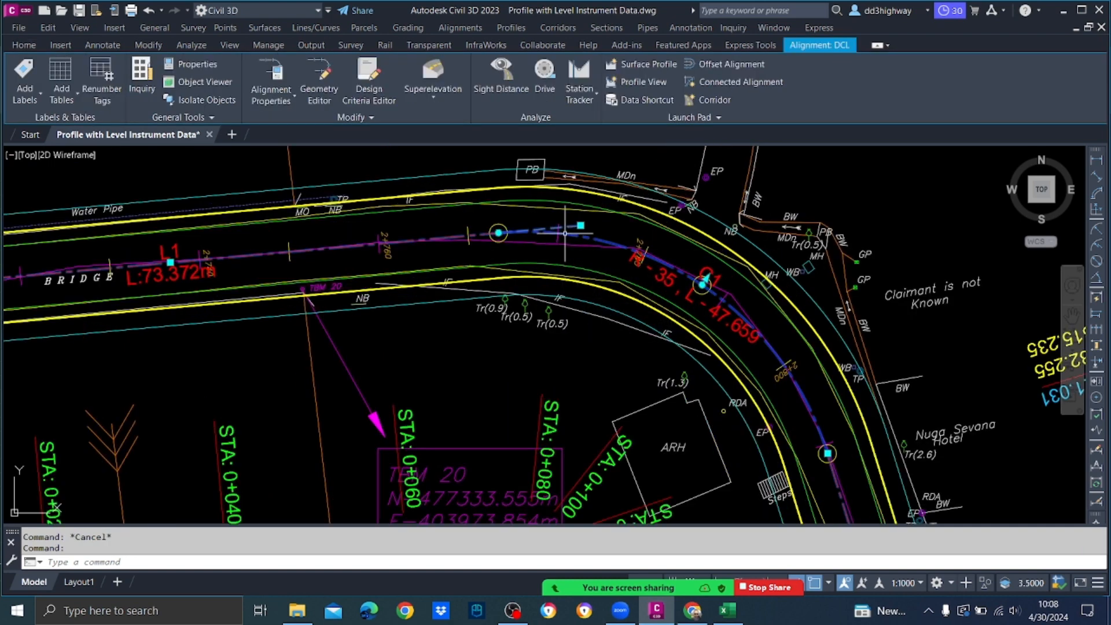
right_click(566, 235)
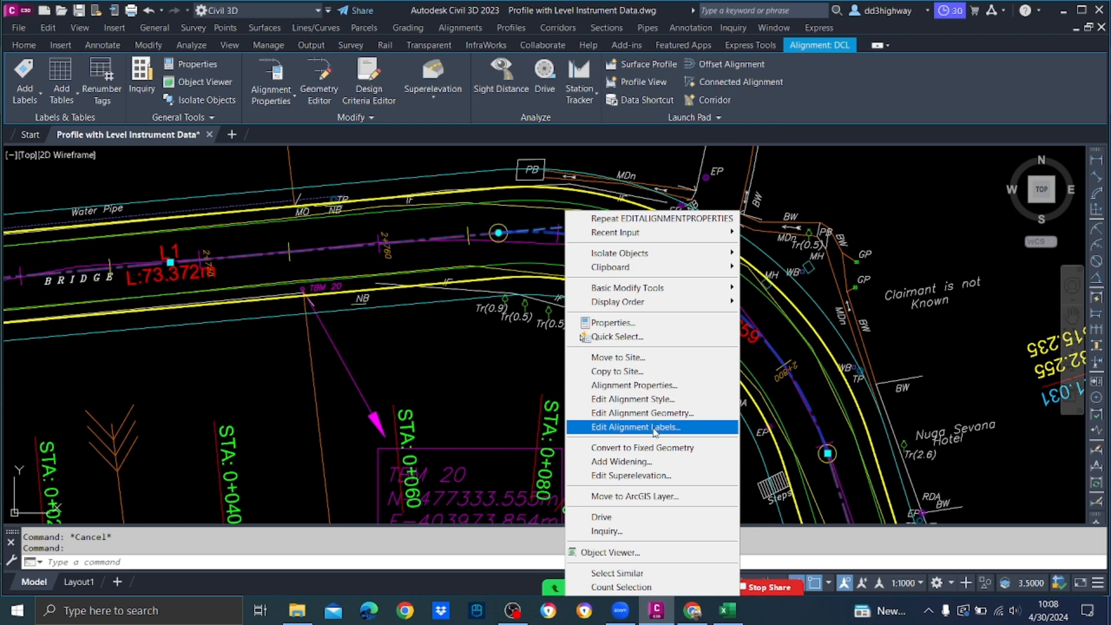
left_click(646, 386)
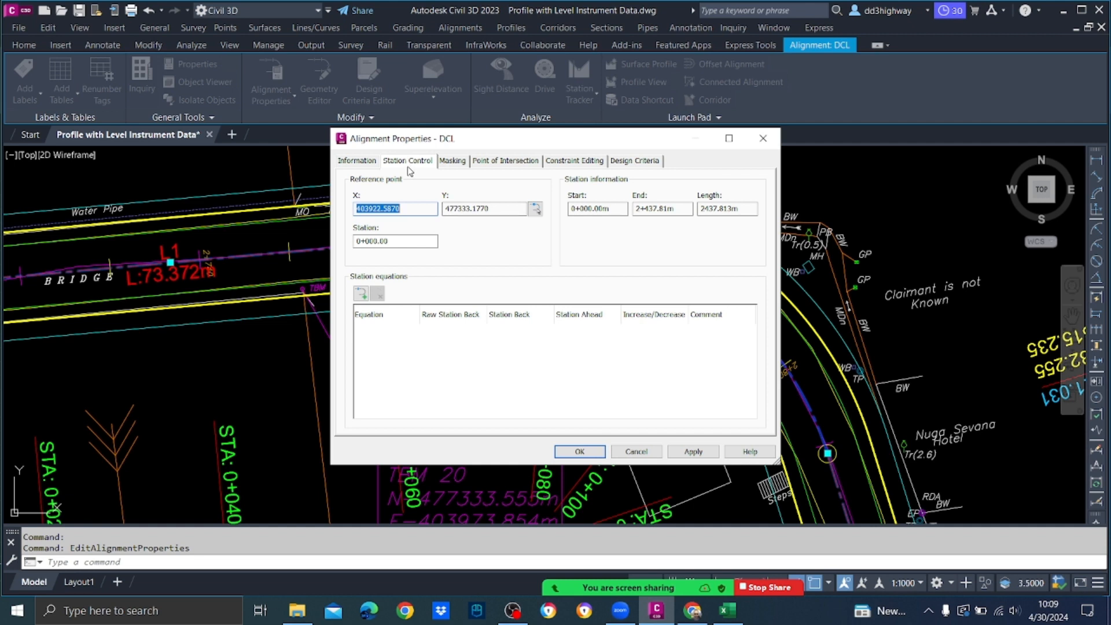
left_click(535, 209)
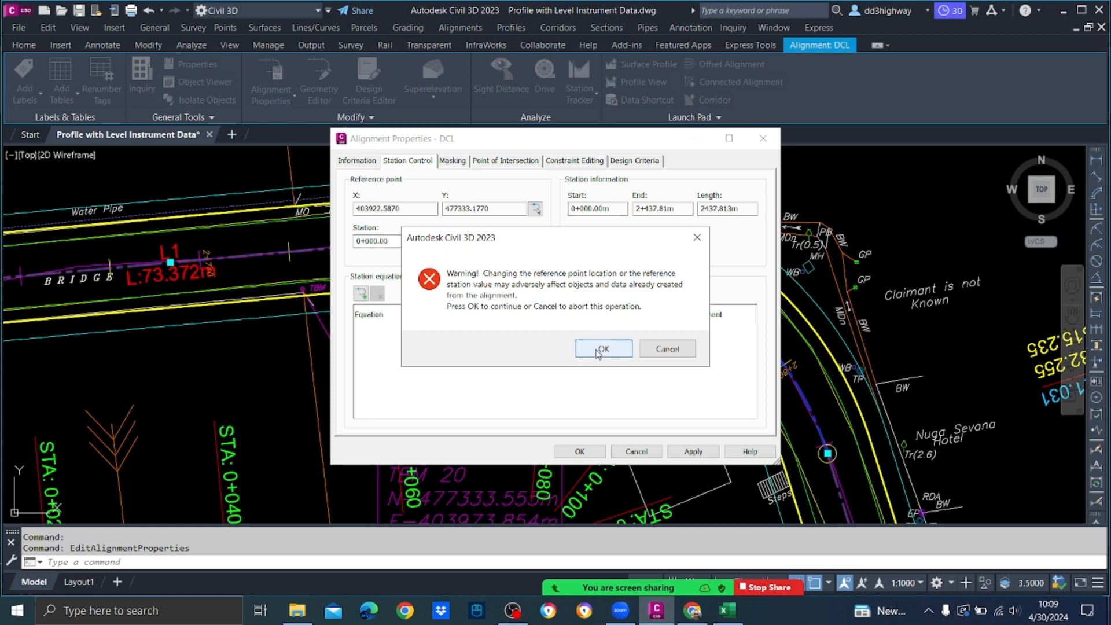
left_click(602, 349)
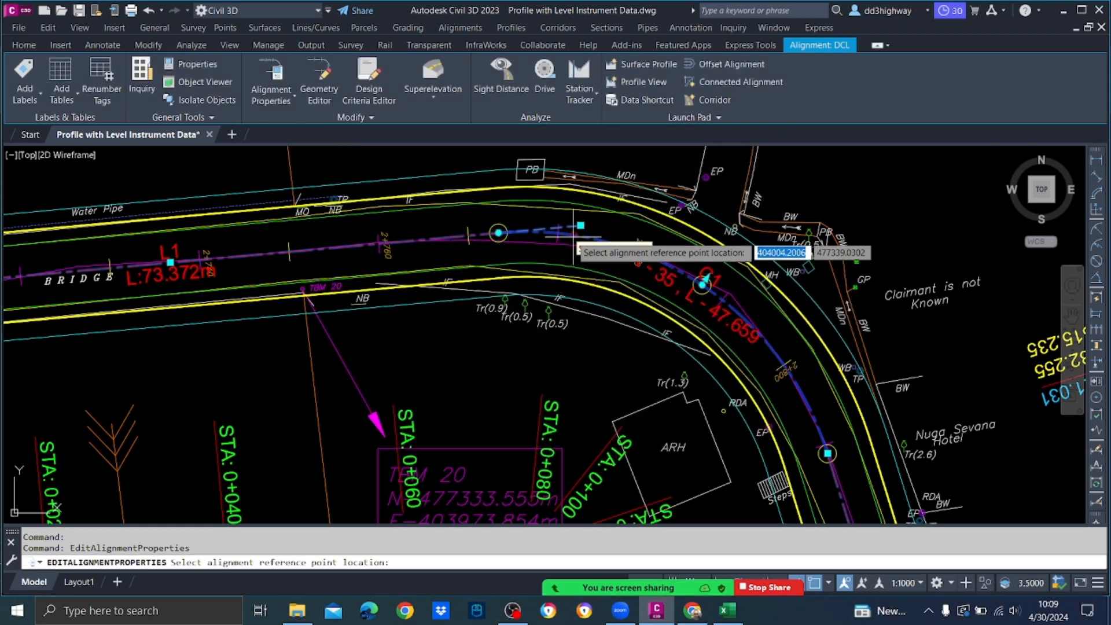
scroll(557, 235, "up", 5)
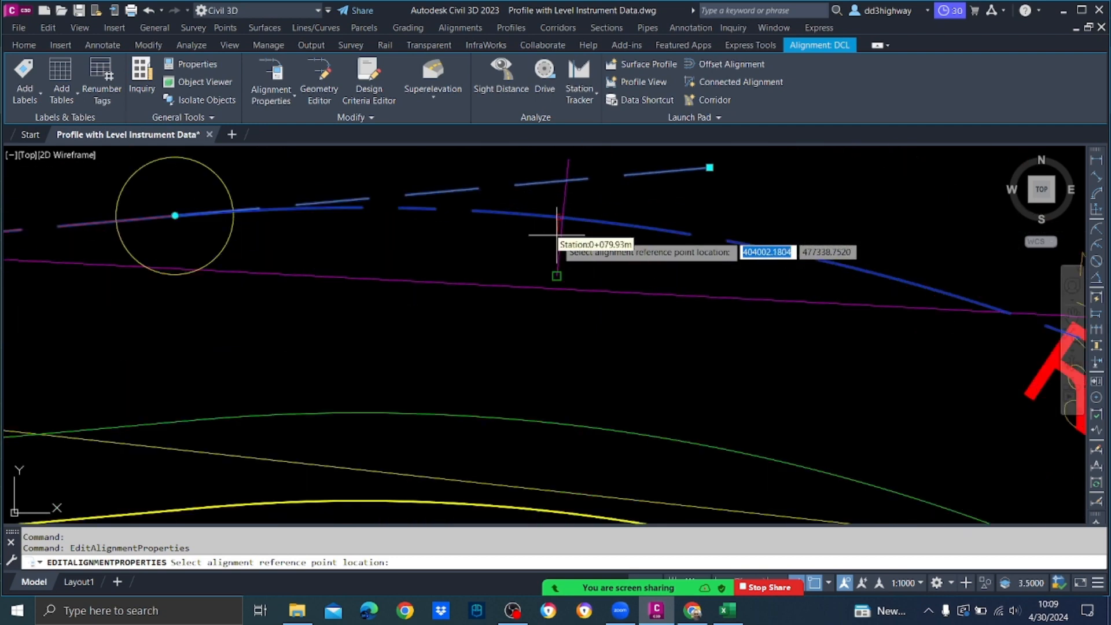
left_click(559, 215)
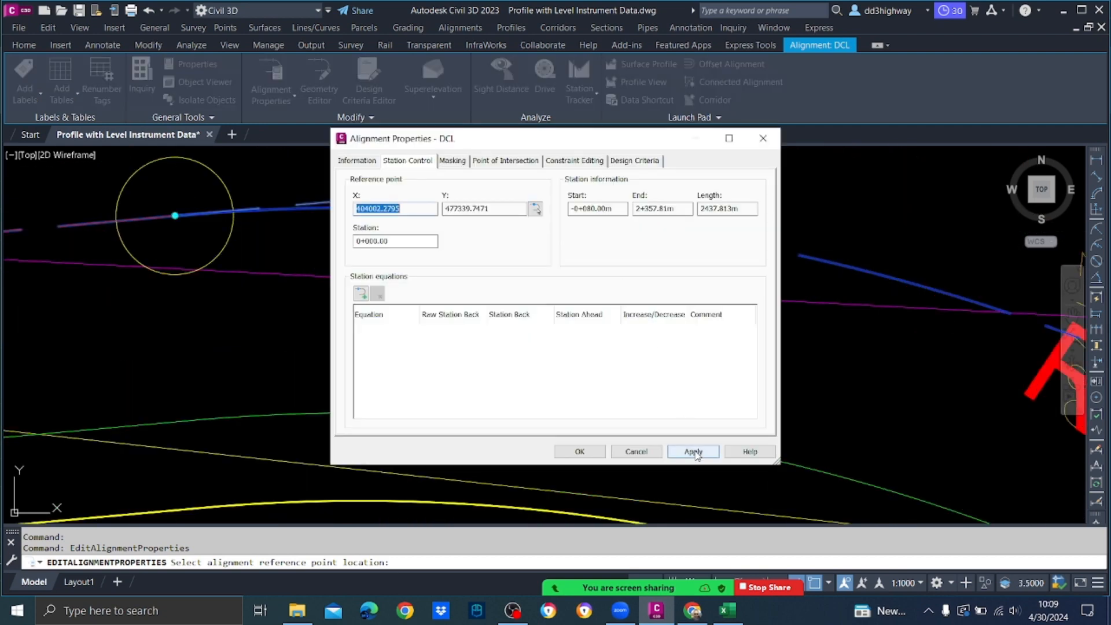
left_click(694, 451)
left_click(623, 450)
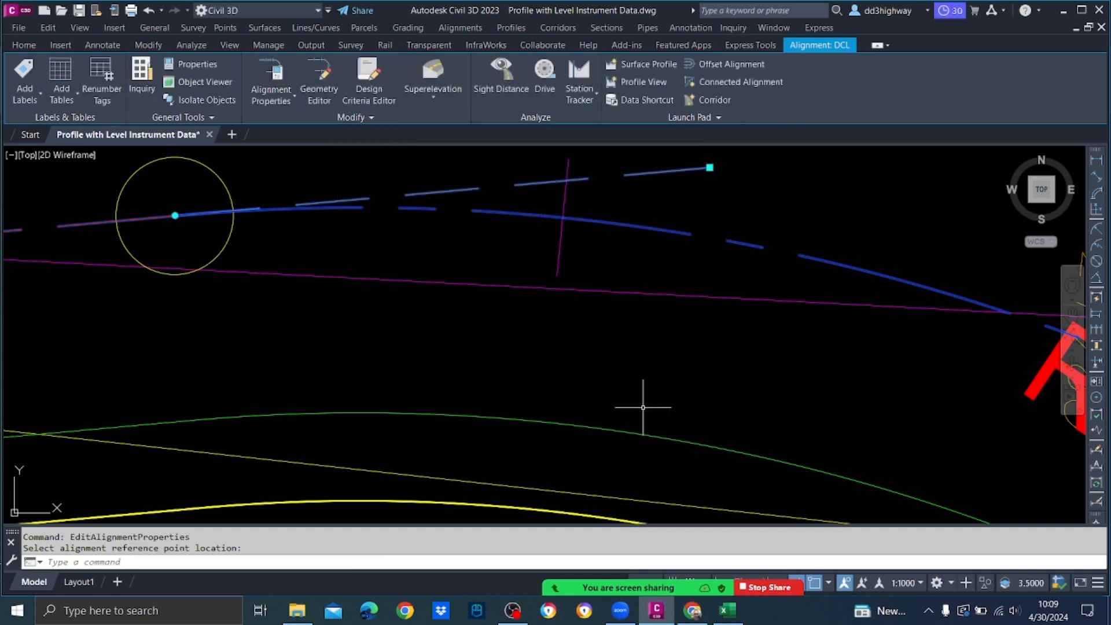
key("Escape")
Step: Examine the station labels along the alignment from its start near the bridge through the first curve
scroll(620, 366, "down", 5)
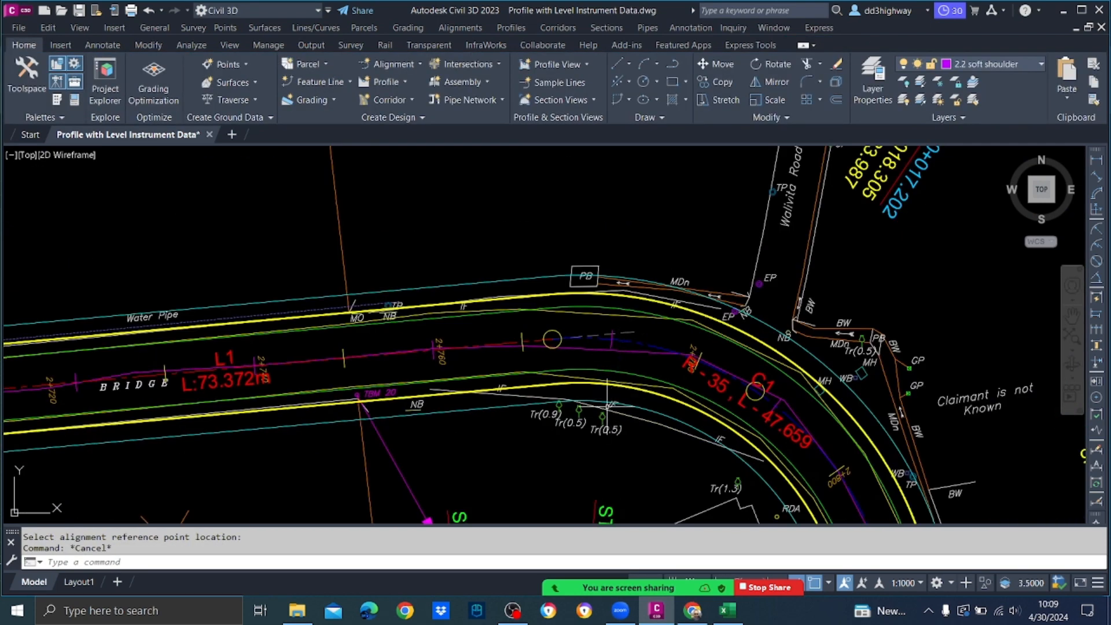
scroll(620, 366, "up", 2)
scroll(631, 295, "down", 3)
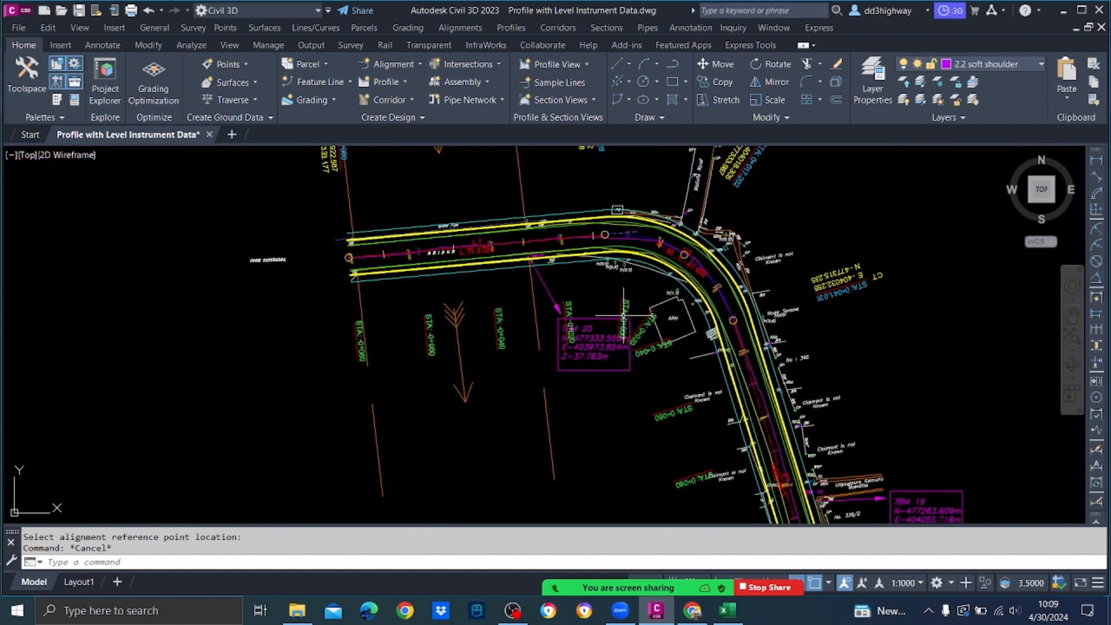
scroll(631, 290, "up", 3)
scroll(631, 289, "up", 2)
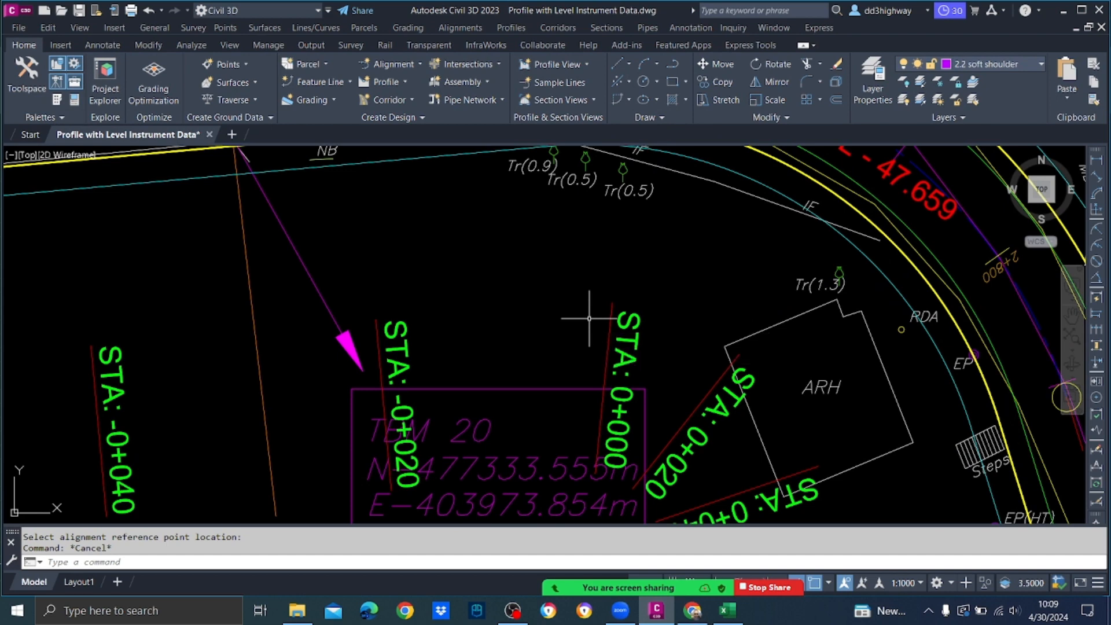
scroll(589, 303, "down", 4)
scroll(599, 190, "up", 2)
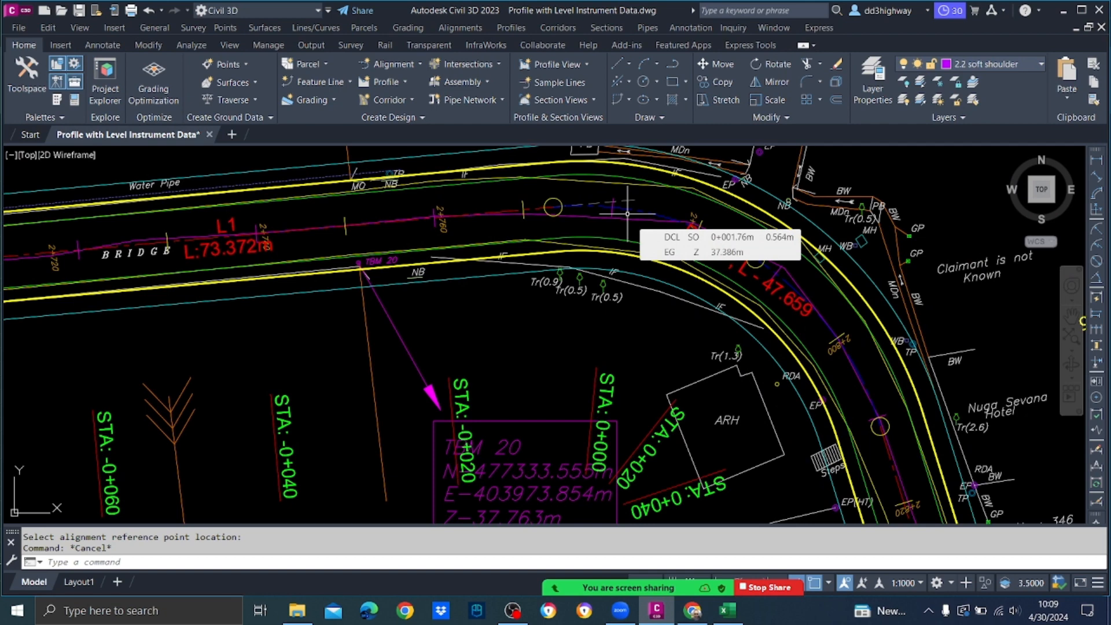
scroll(526, 277, "down", 4)
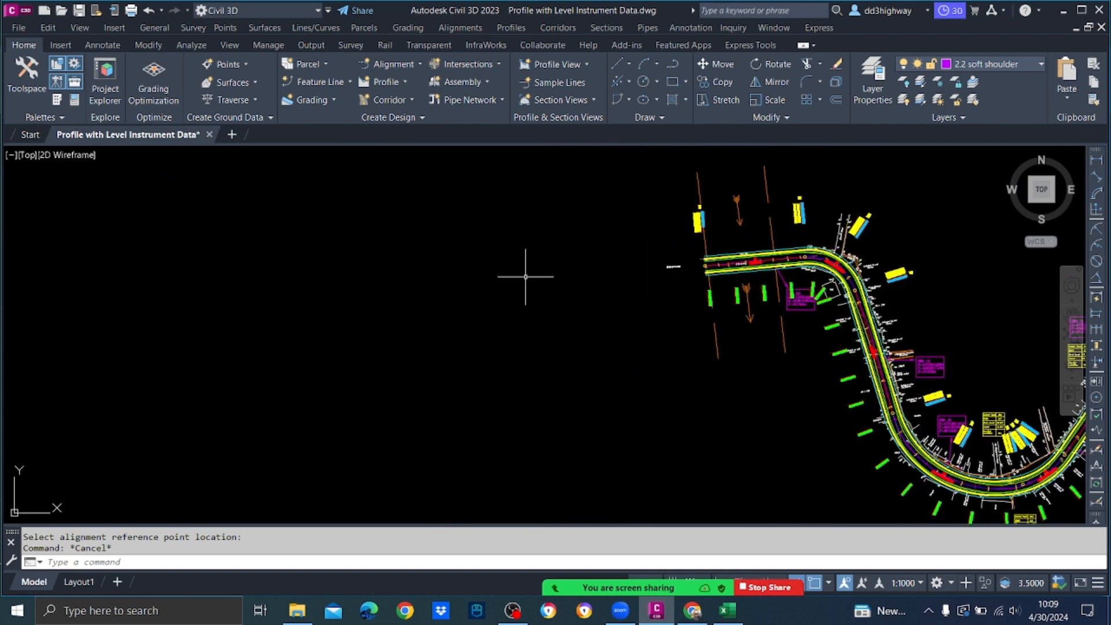
scroll(913, 246, "up", 2)
scroll(912, 246, "up", 3)
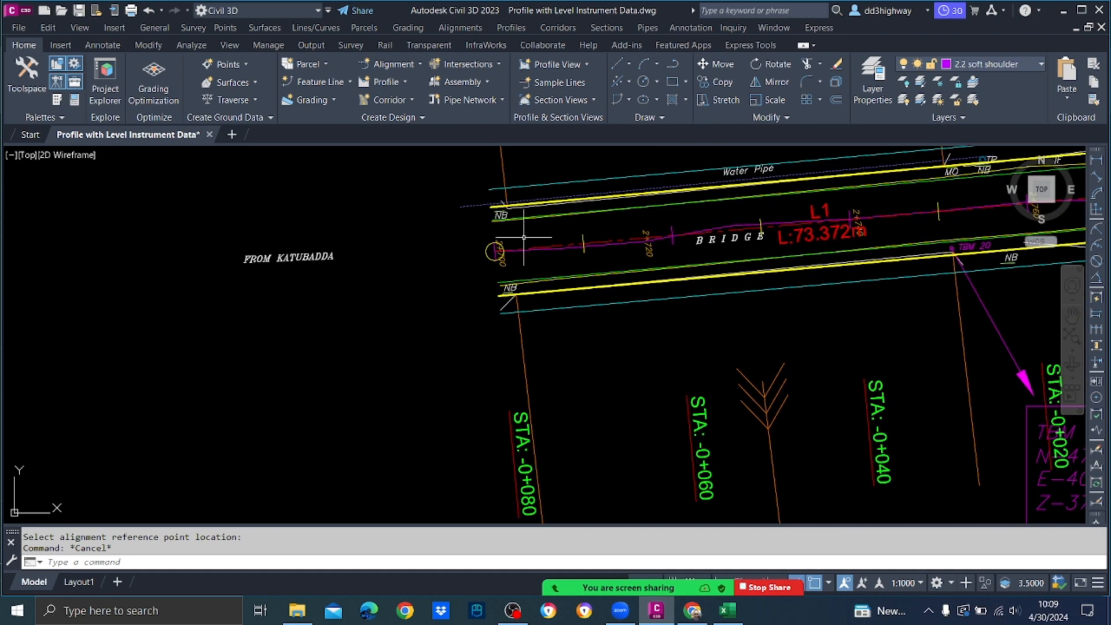
middle_click_drag(774, 253, 505, 263)
scroll(556, 266, "down", 2)
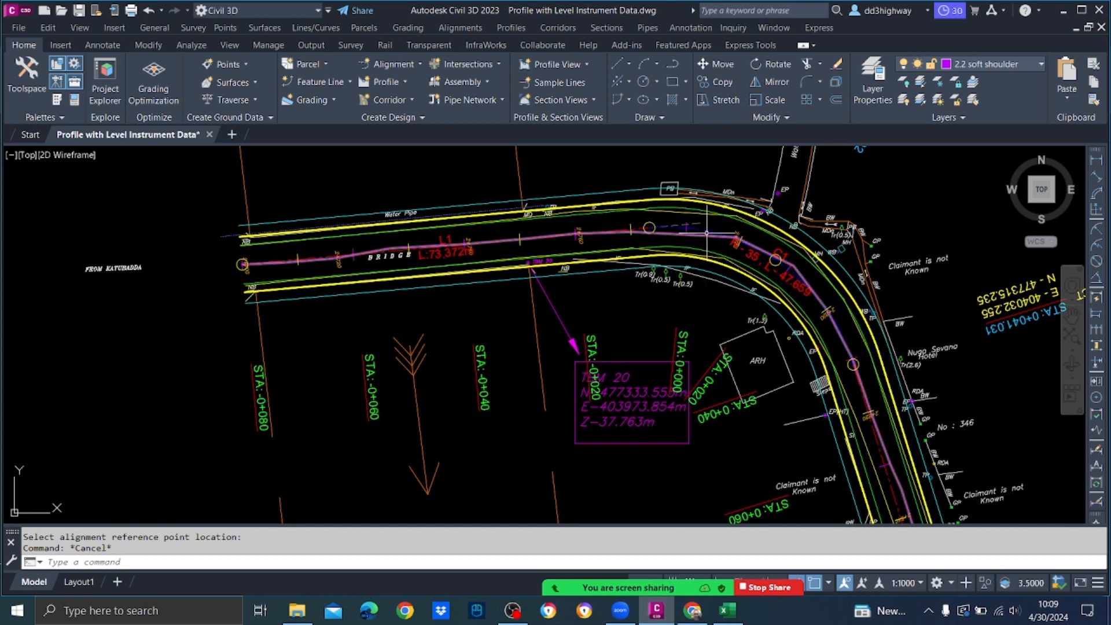
mouse_move(707, 233)
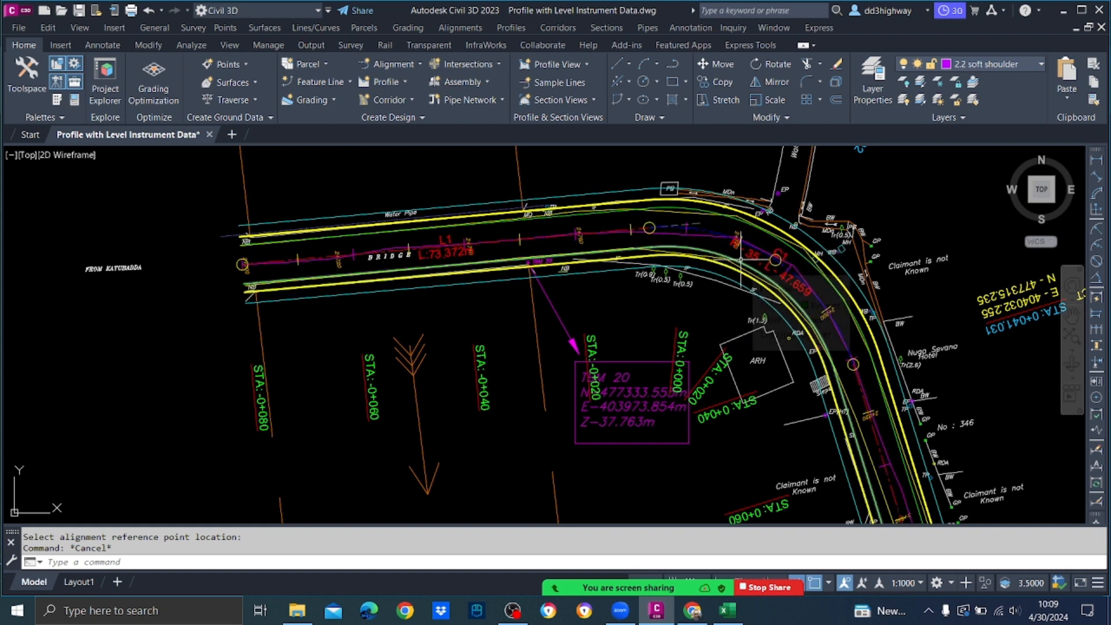
mouse_move(741, 260)
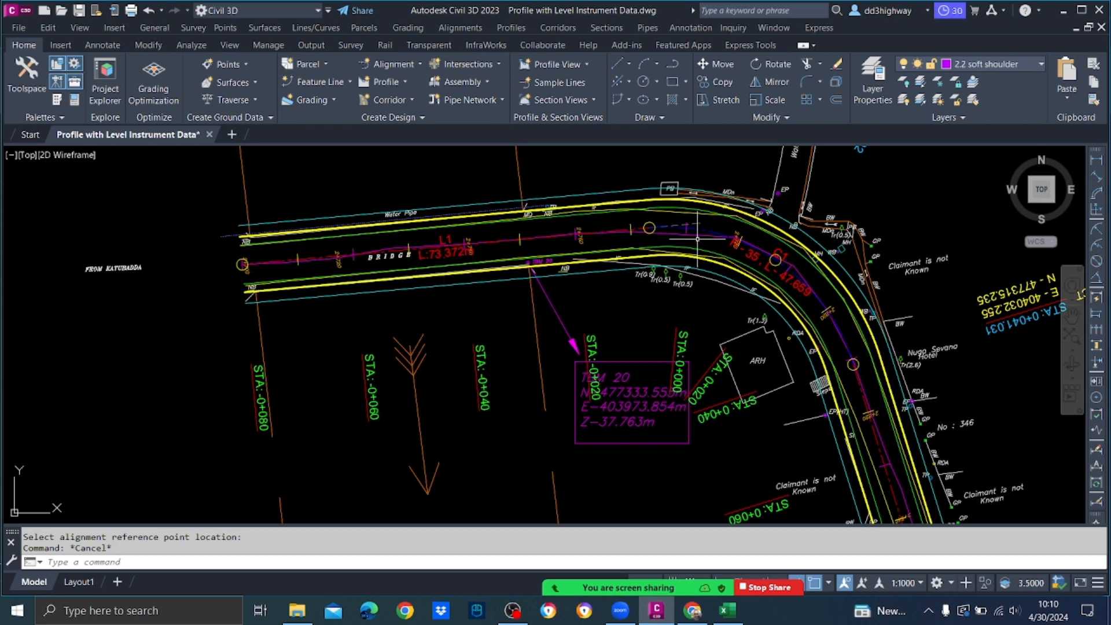
scroll(698, 253, "up", 3)
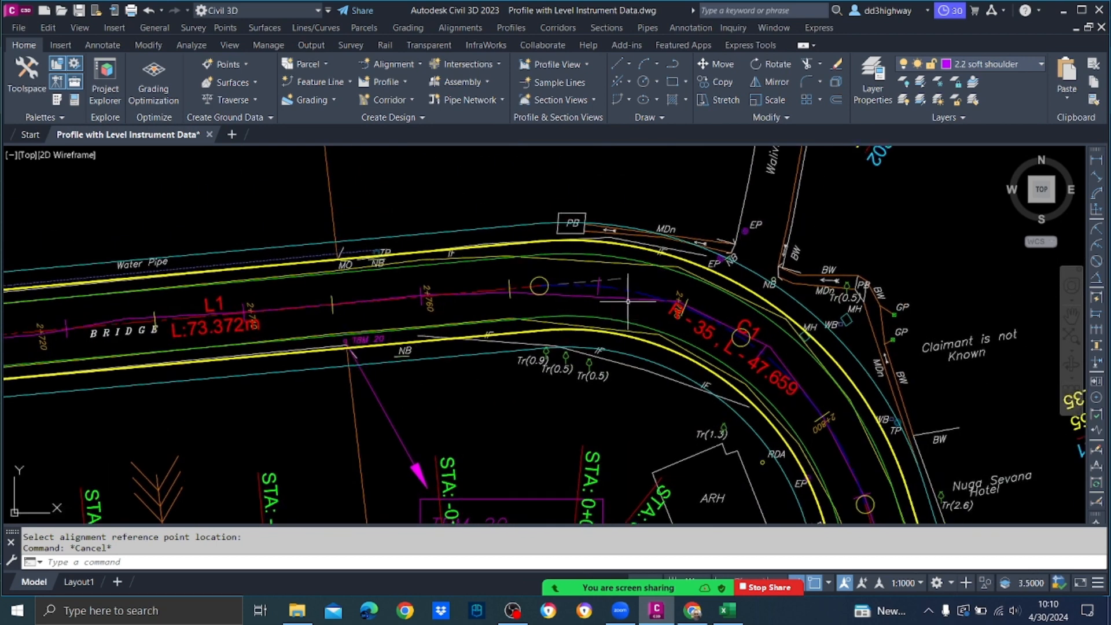
scroll(622, 279, "down", 3)
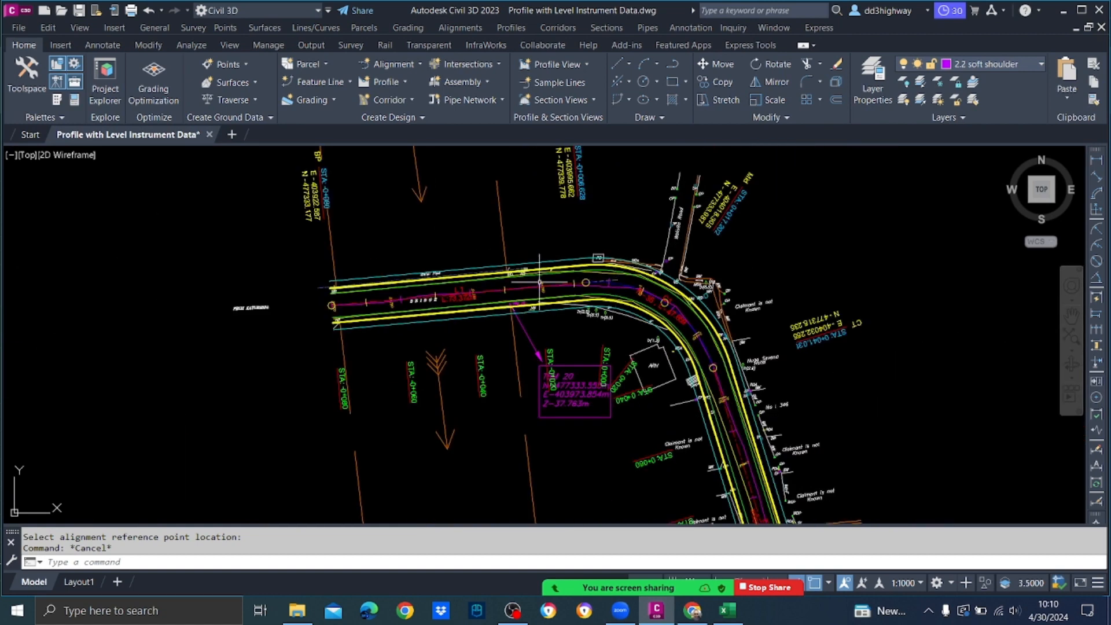
Step: Pick the DCL alignment's reference point again at the magenta cross tick just past the start of curve C1
scroll(609, 287, "up", 3)
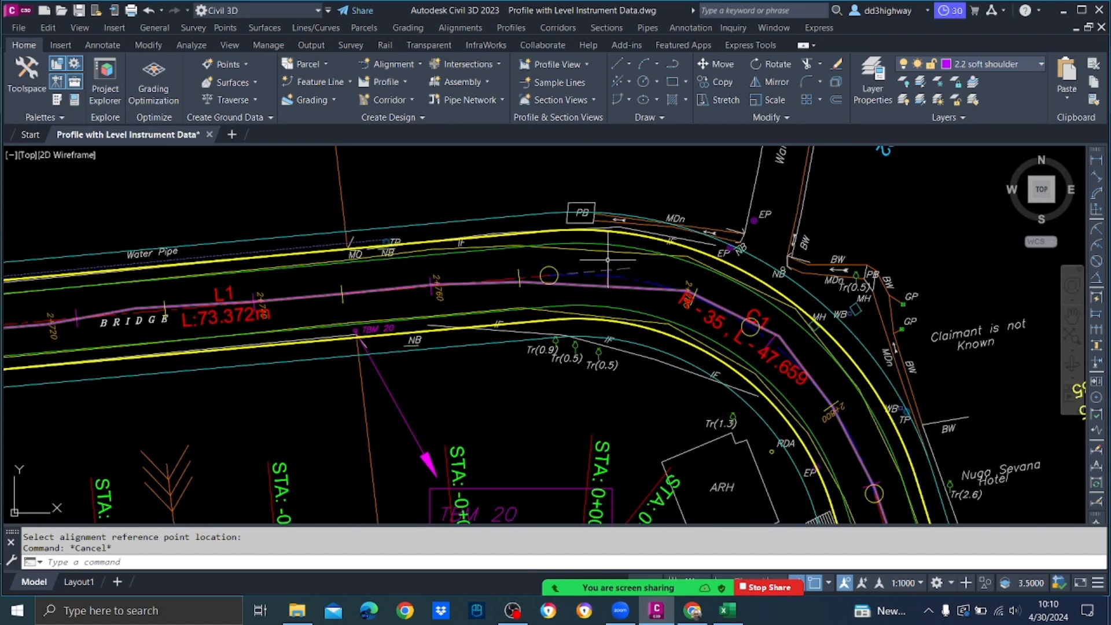
mouse_move(608, 279)
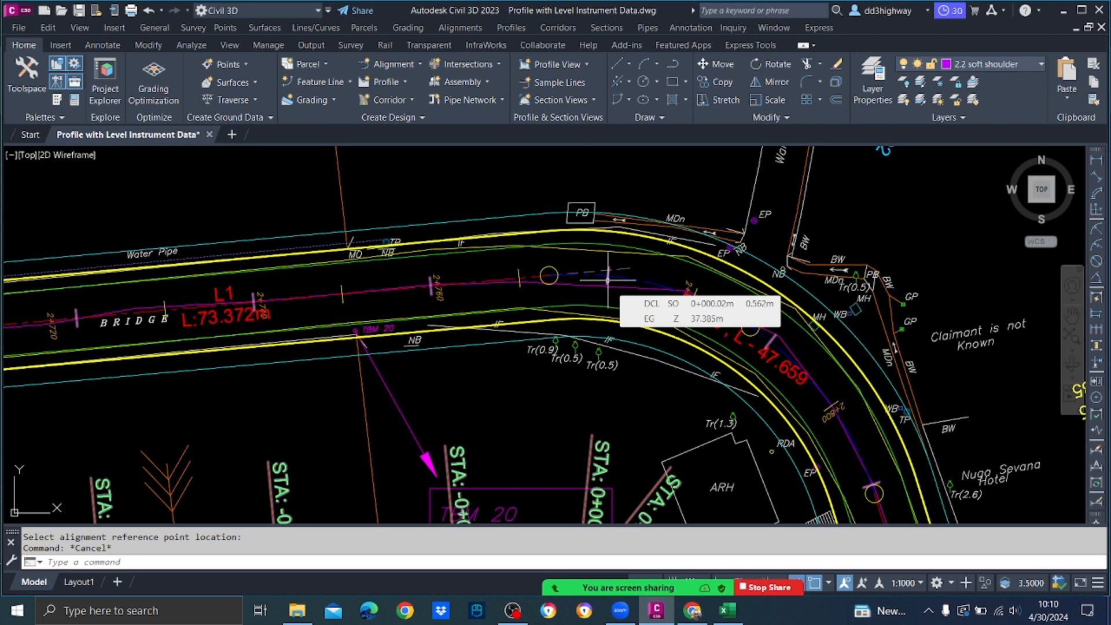
scroll(677, 293, "up", 3)
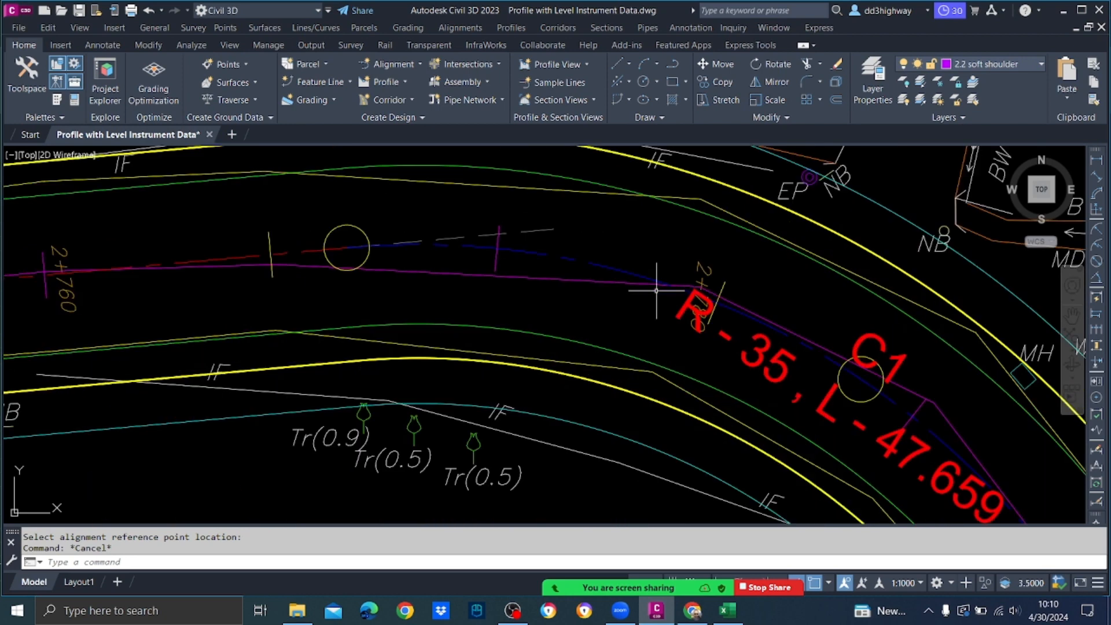
left_click(457, 239)
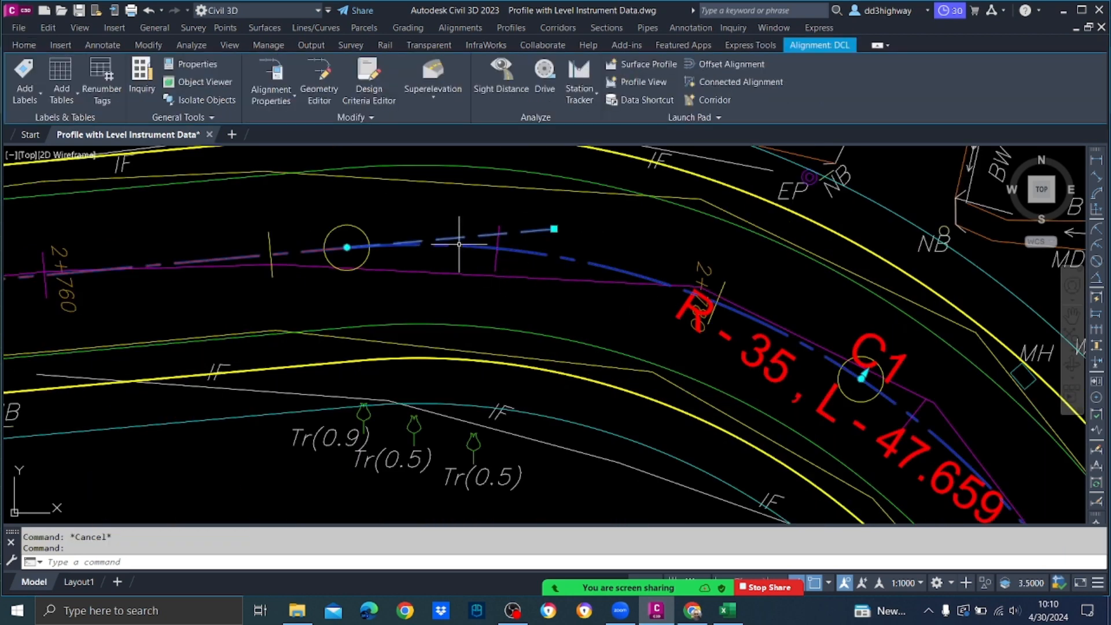
right_click(457, 240)
left_click(528, 385)
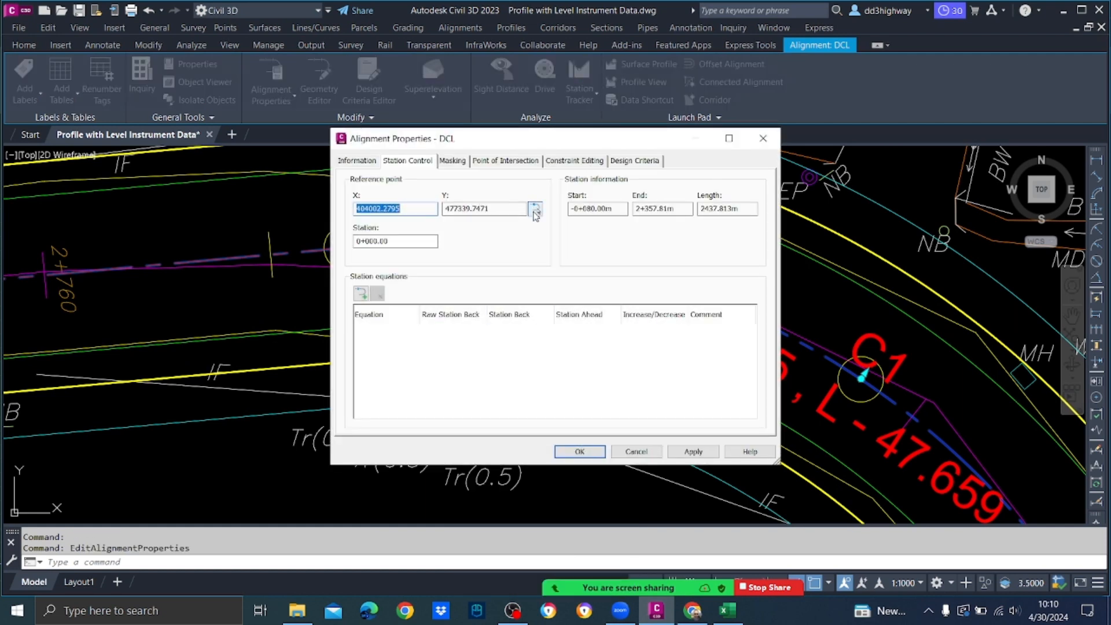
left_click(535, 209)
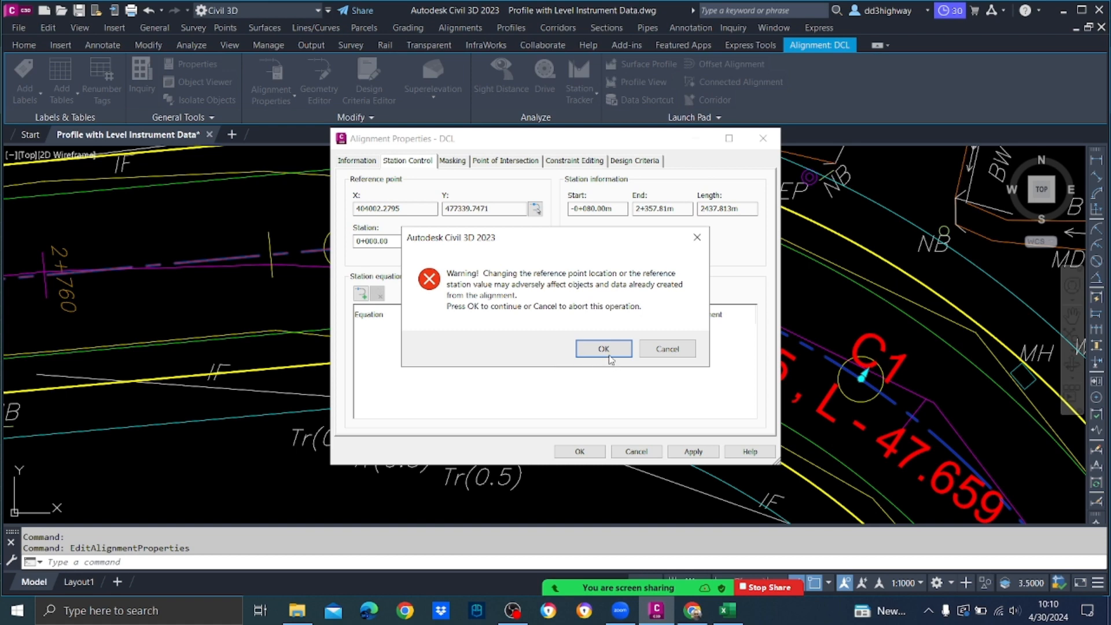
left_click(604, 349)
middle_click_drag(463, 279, 718, 302)
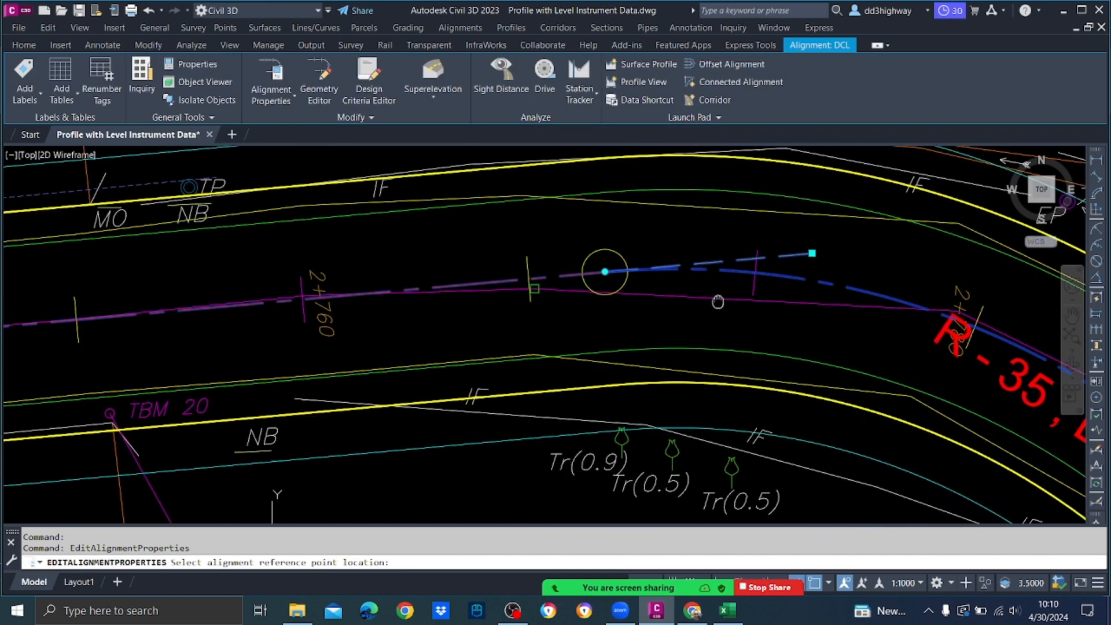
scroll(597, 303, "down", 4)
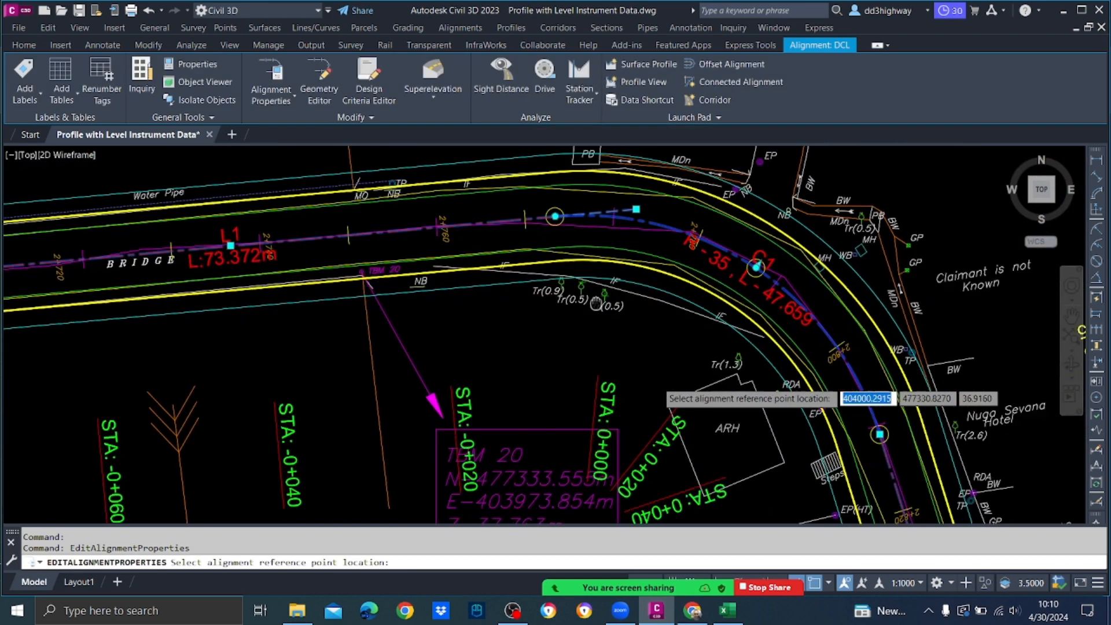
mouse_move(596, 303)
middle_mouse_down()
mouse_move(595, 252)
mouse_move(595, 273)
middle_mouse_up()
scroll(603, 199, "up", 2)
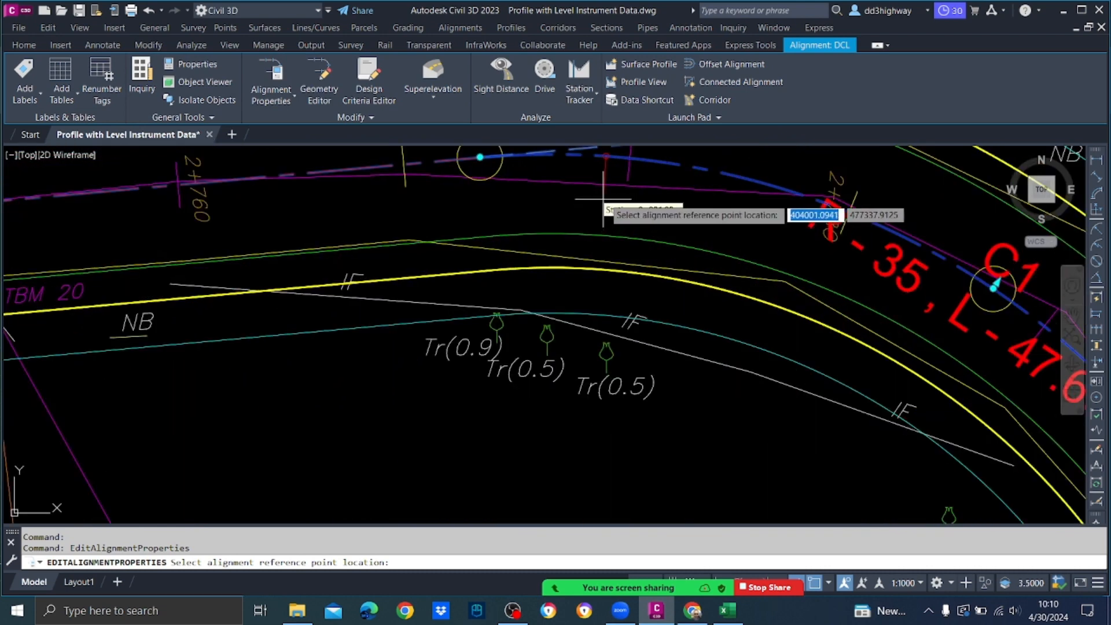
left_click(629, 163)
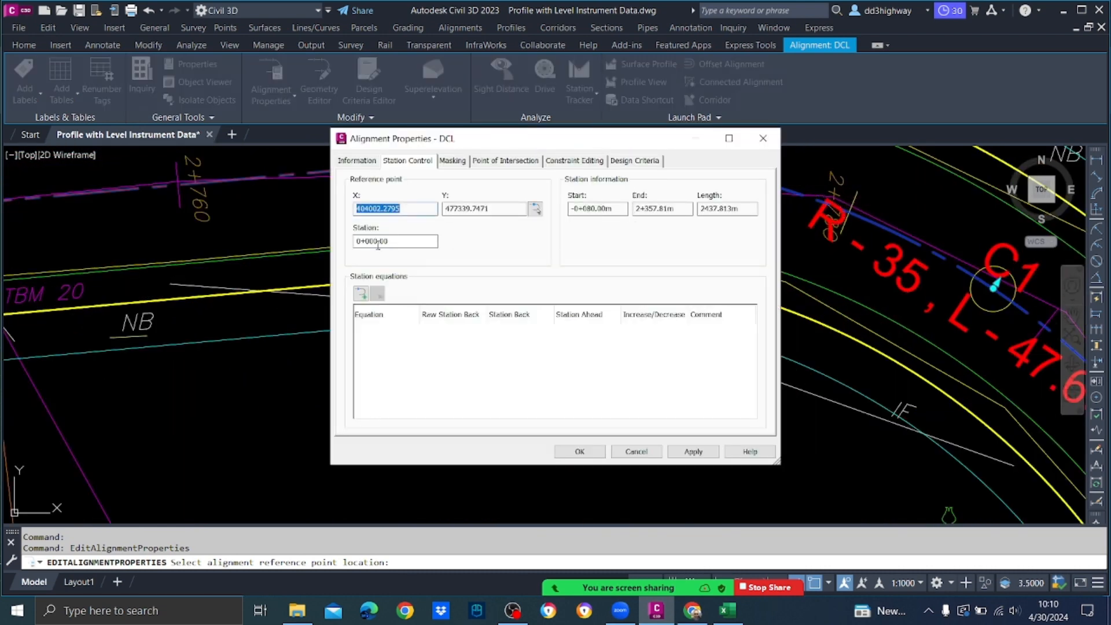
Step: Set the station value of the DCL alignment's reference point to 277 and apply it
double_click(401, 239)
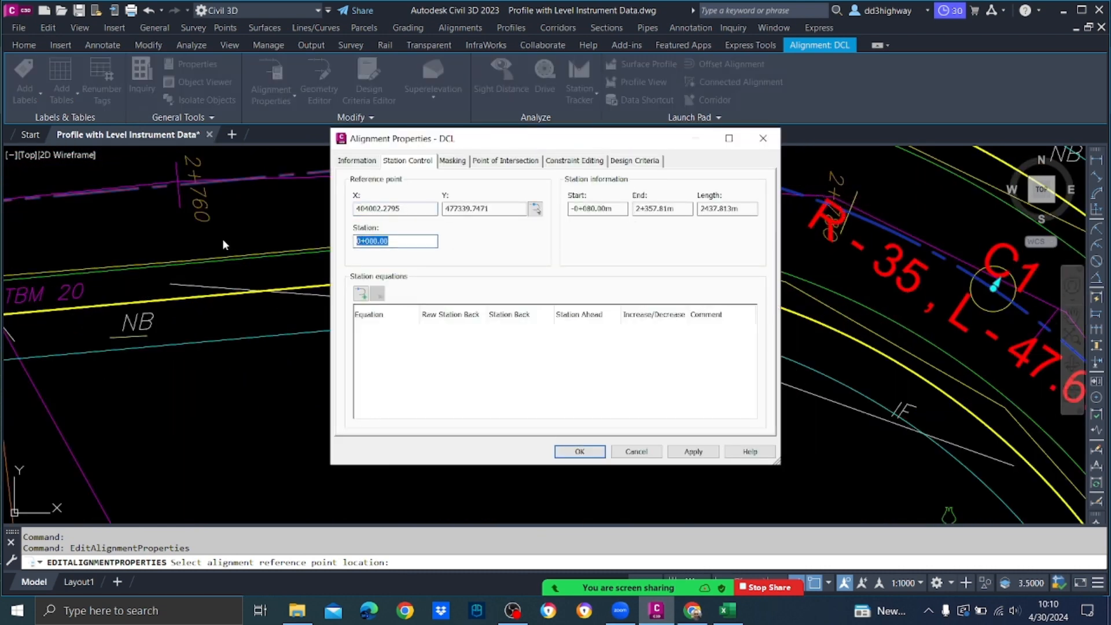
type("277")
left_click(693, 451)
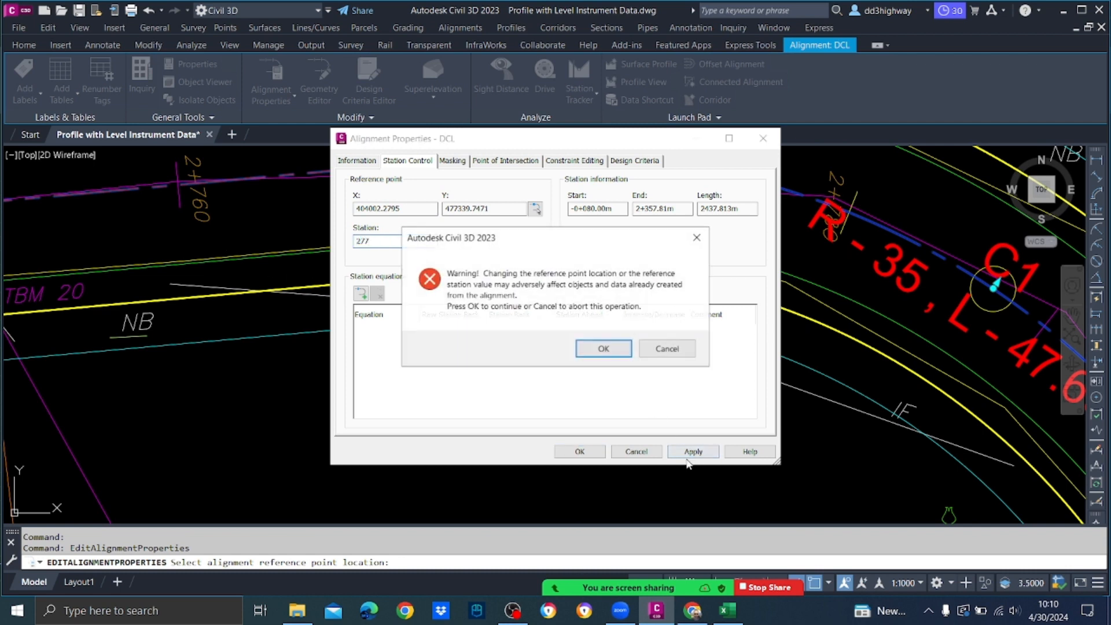
left_click(603, 348)
left_click(581, 451)
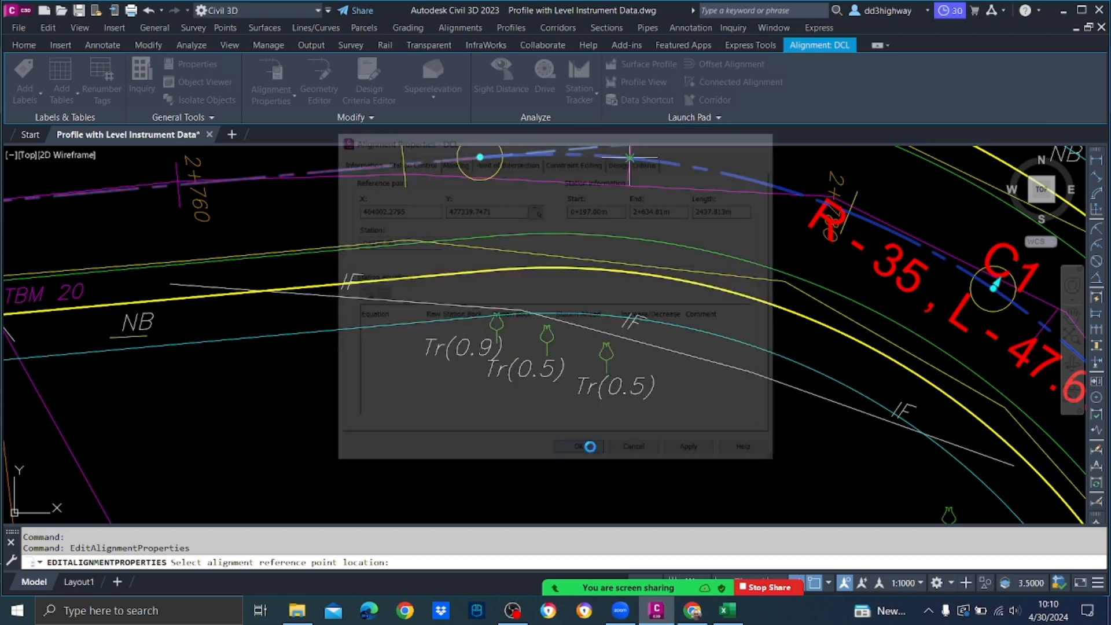
Step: Check the station labels near TBM 20 and set the DCL alignment's reference point station to 277000
scroll(628, 386, "up", 5)
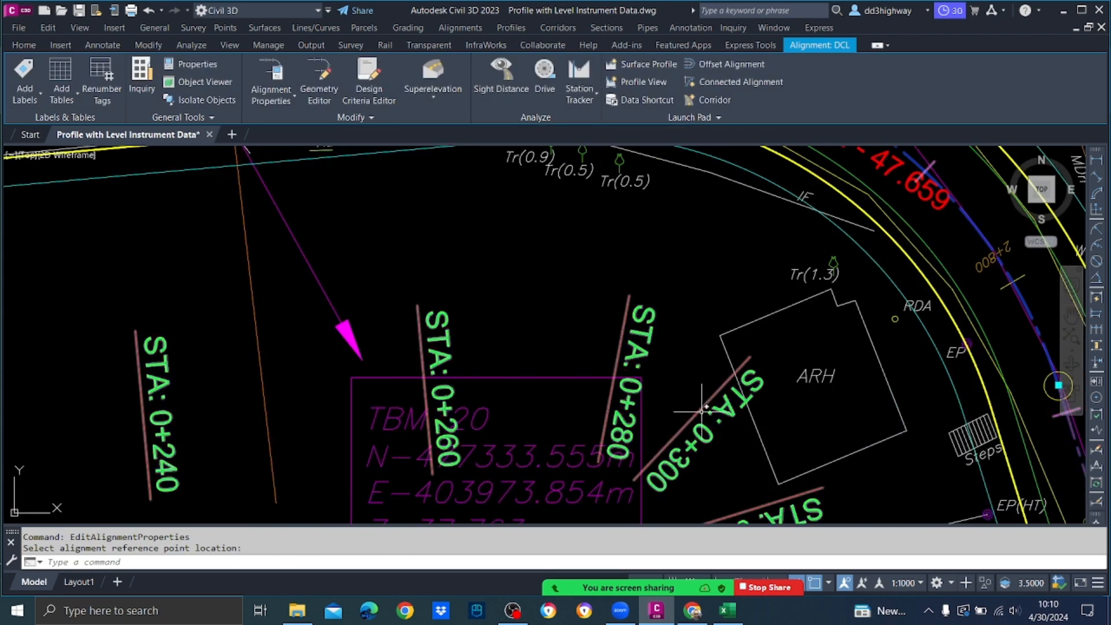
scroll(680, 364, "down", 5)
scroll(707, 221, "up", 3)
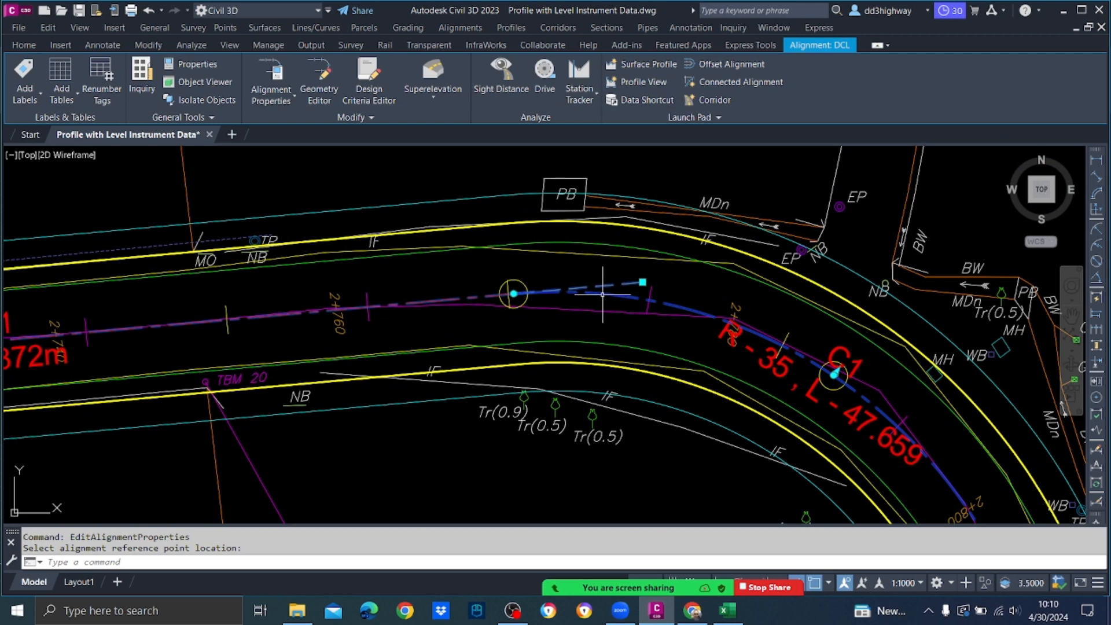
left_click(510, 294)
right_click(603, 294)
left_click(657, 384)
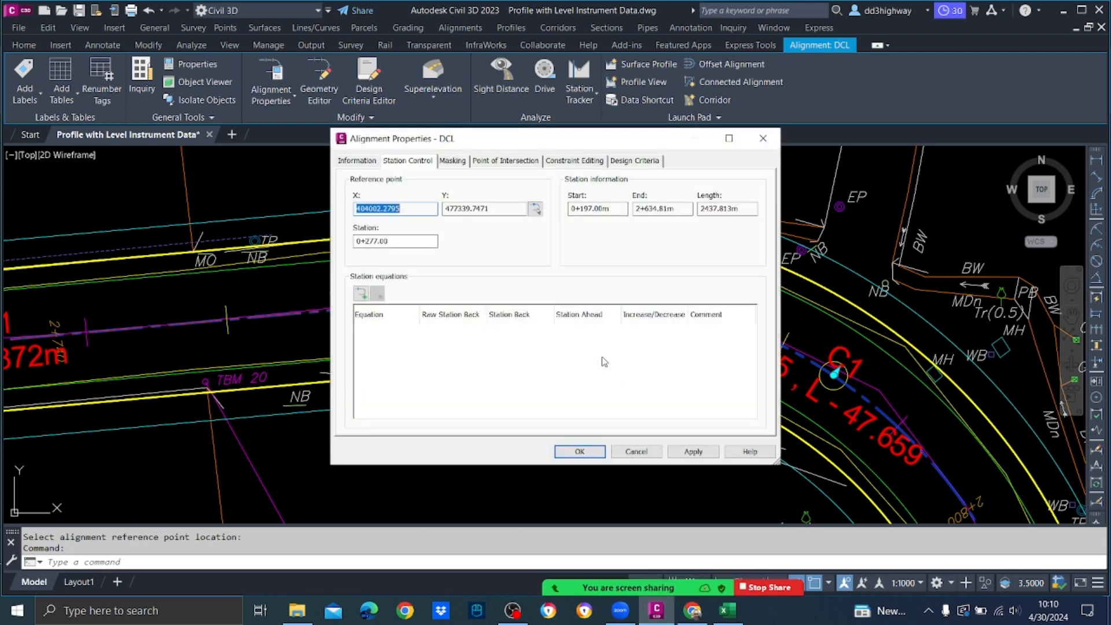
left_click(401, 242)
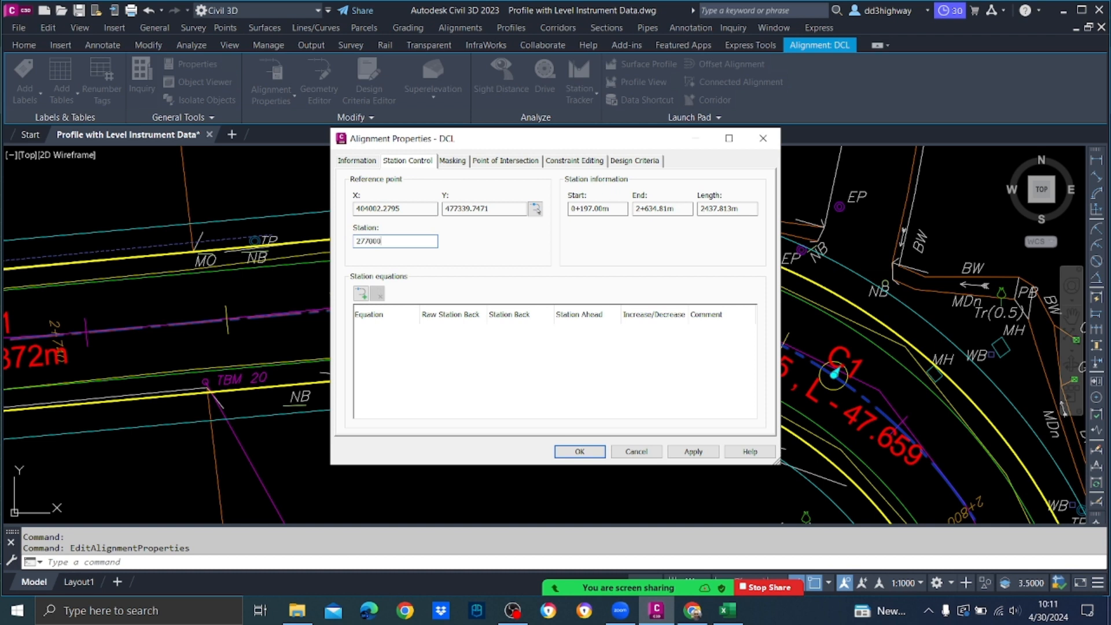
left_click(691, 454)
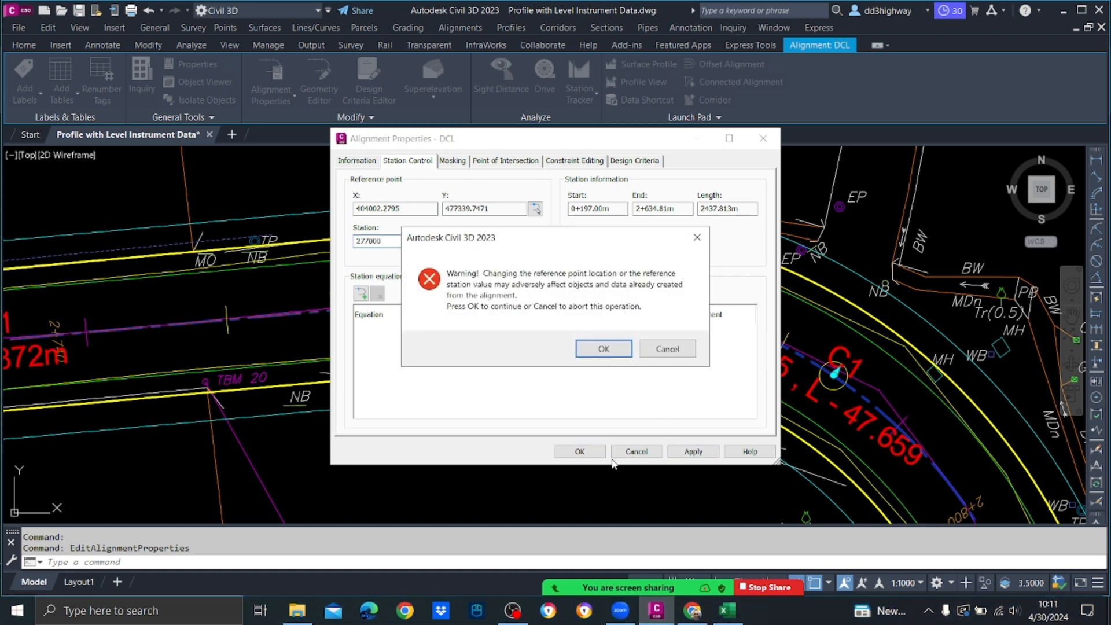
left_click(587, 349)
left_click(579, 451)
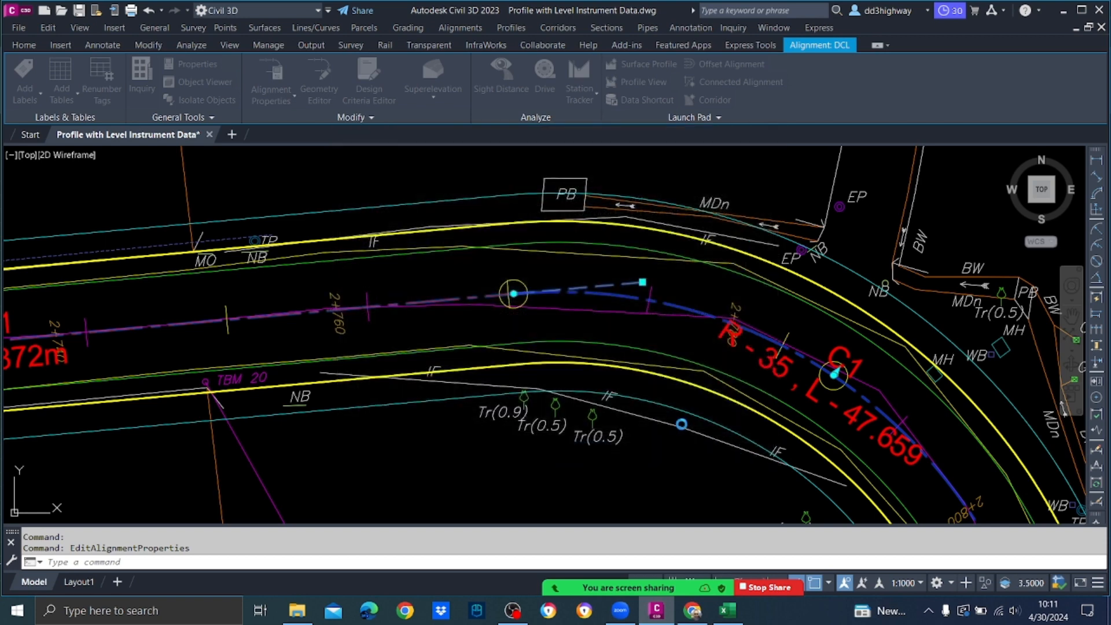
Step: Examine the station labels and stationing along the DCL alignment from its start at the bridge through curve C1
scroll(632, 267, "down", 3)
scroll(612, 344, "up", 2)
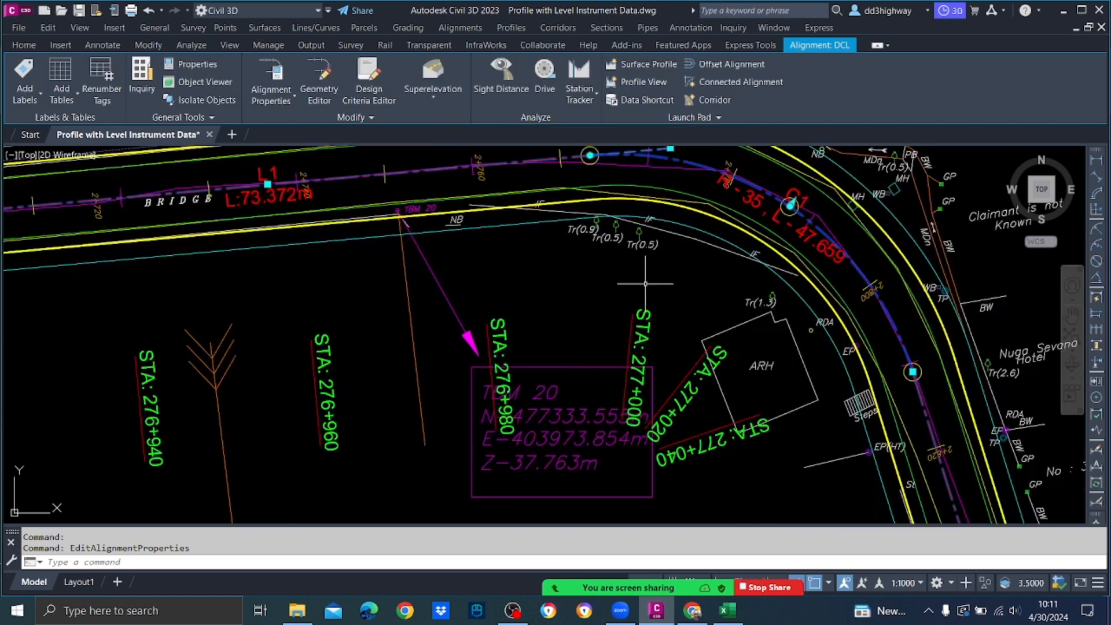
middle_click_drag(643, 244, 637, 265)
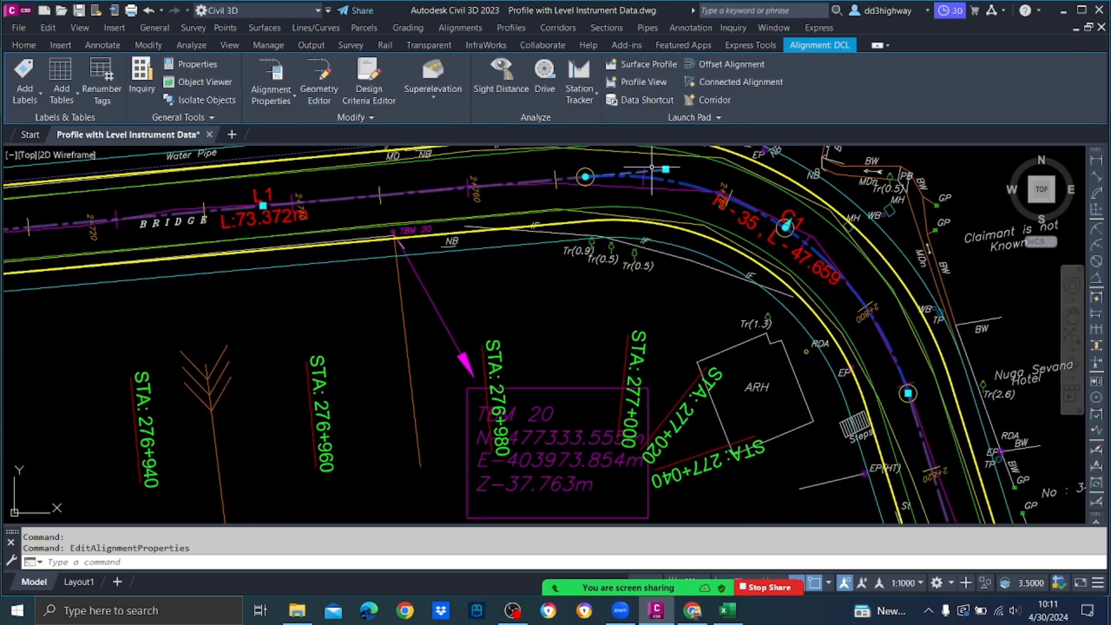
key("Escape")
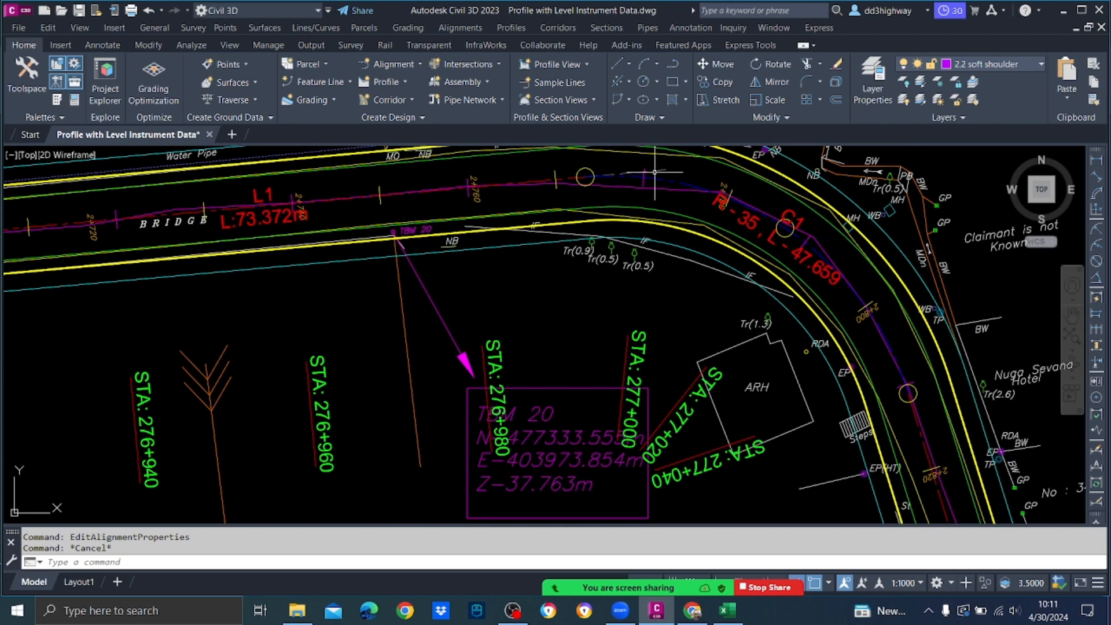
mouse_move(654, 171)
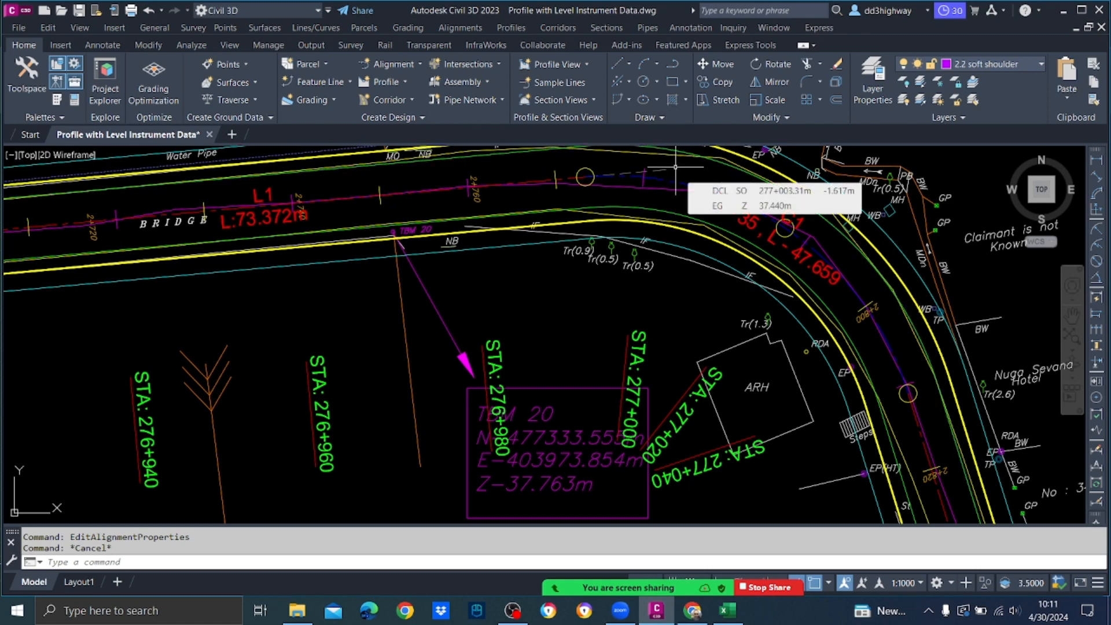
middle_click_drag(676, 167, 670, 252)
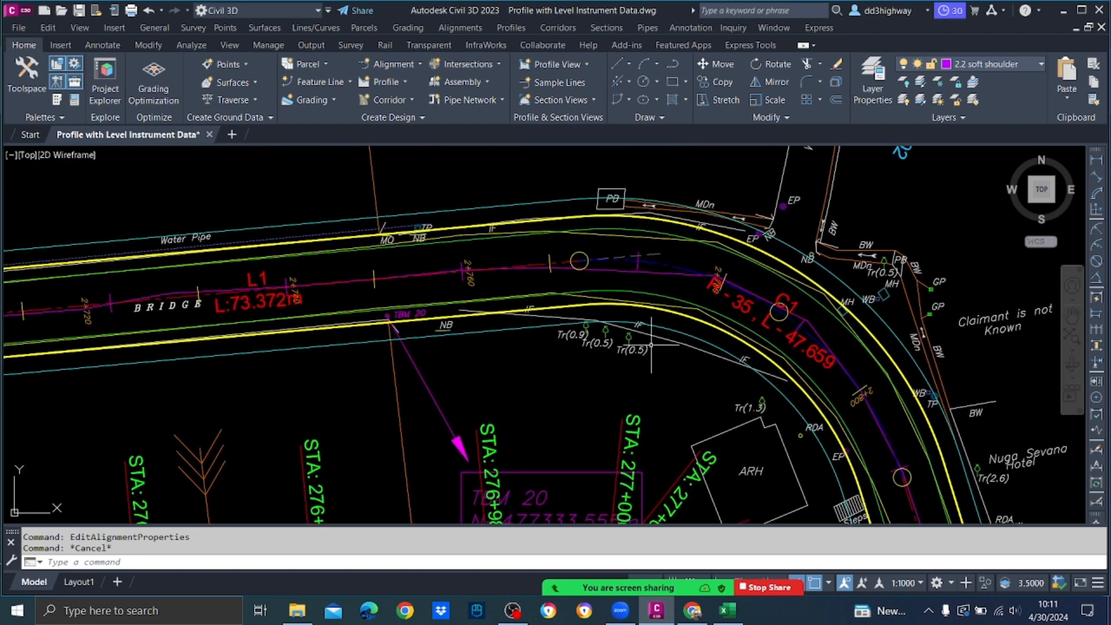
middle_click_drag(553, 309, 1029, 272)
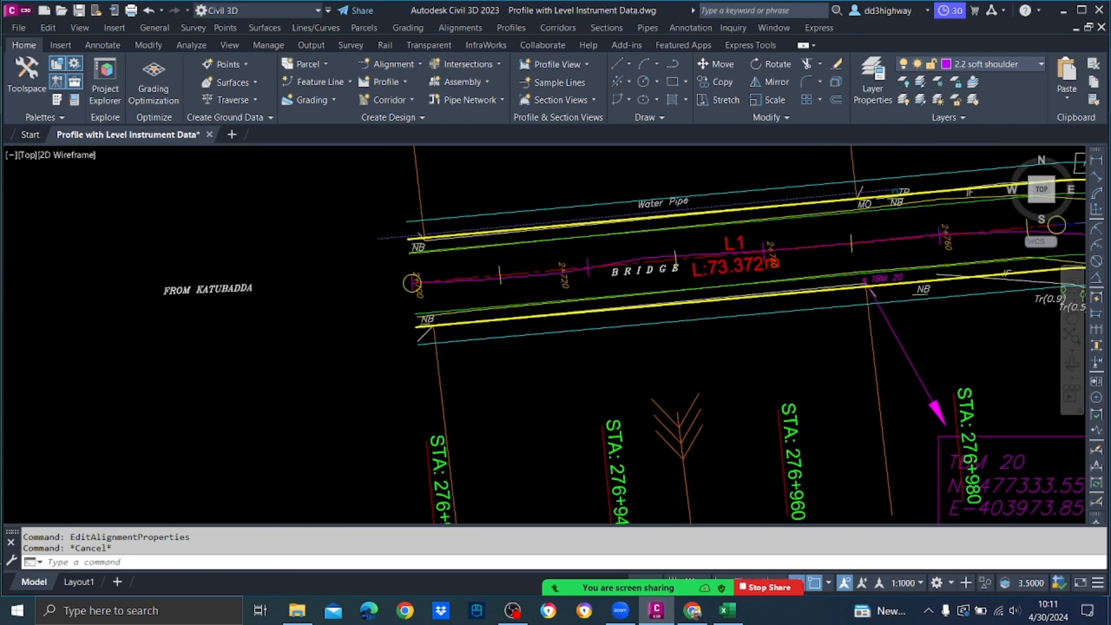
scroll(589, 305, "down", 5)
scroll(869, 300, "up", 5)
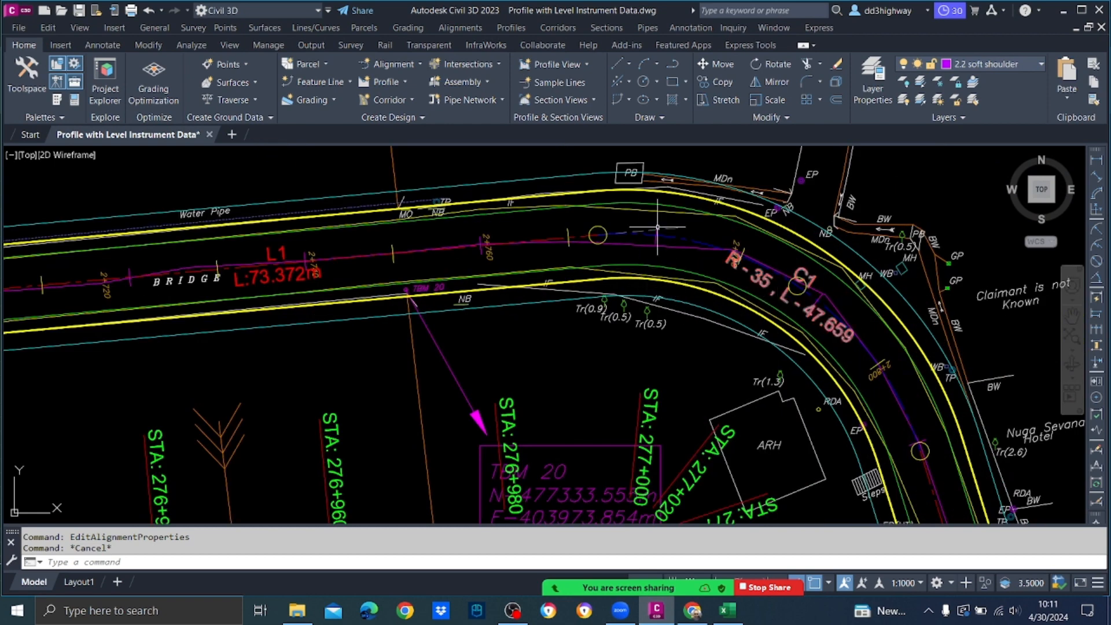
Step: Set the DCL alignment's reference point station to 0
left_click(681, 245)
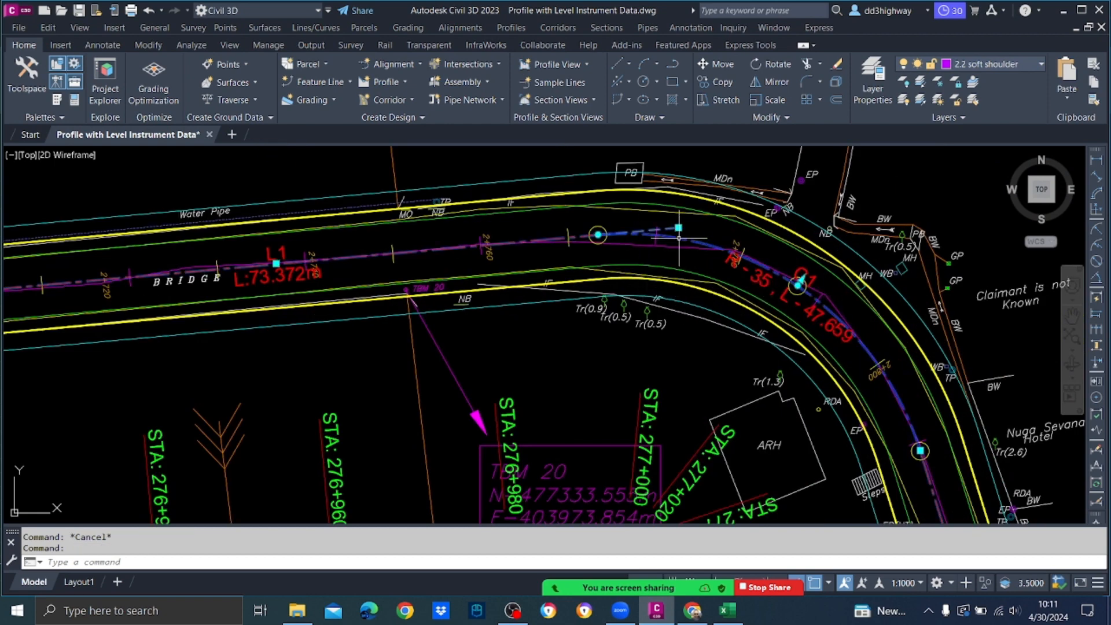
right_click(681, 243)
left_click(748, 384)
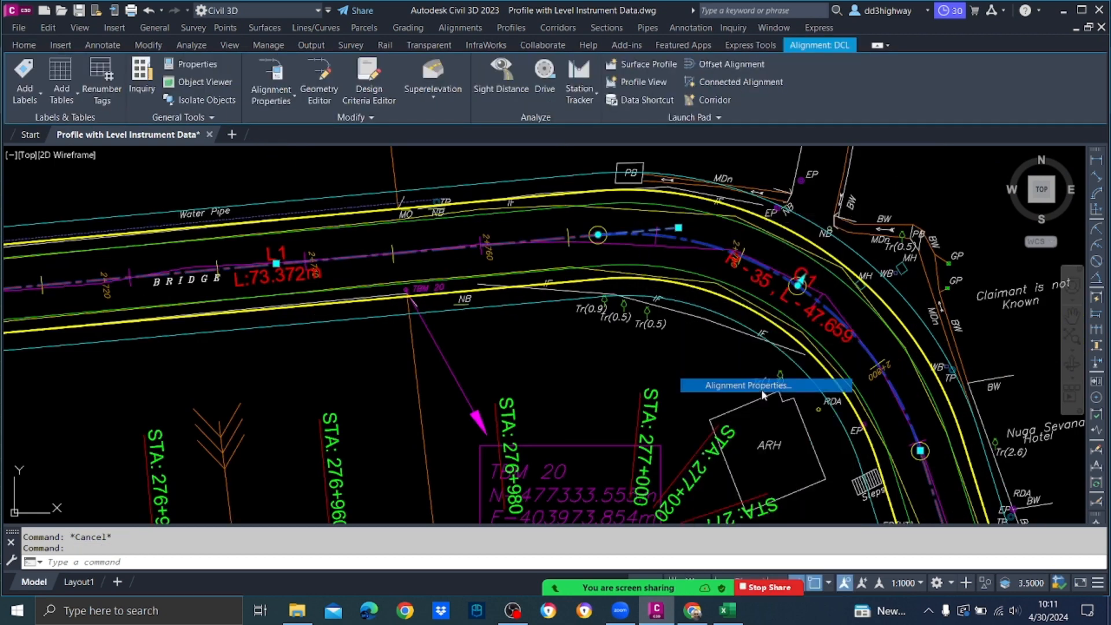
double_click(416, 243)
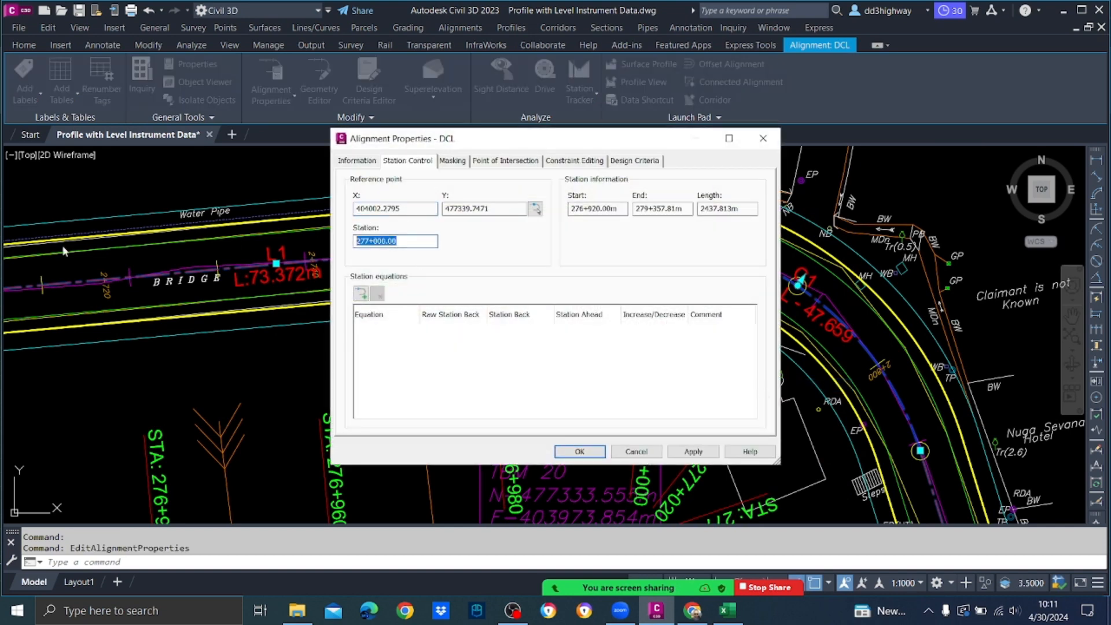
type("0")
left_click(534, 210)
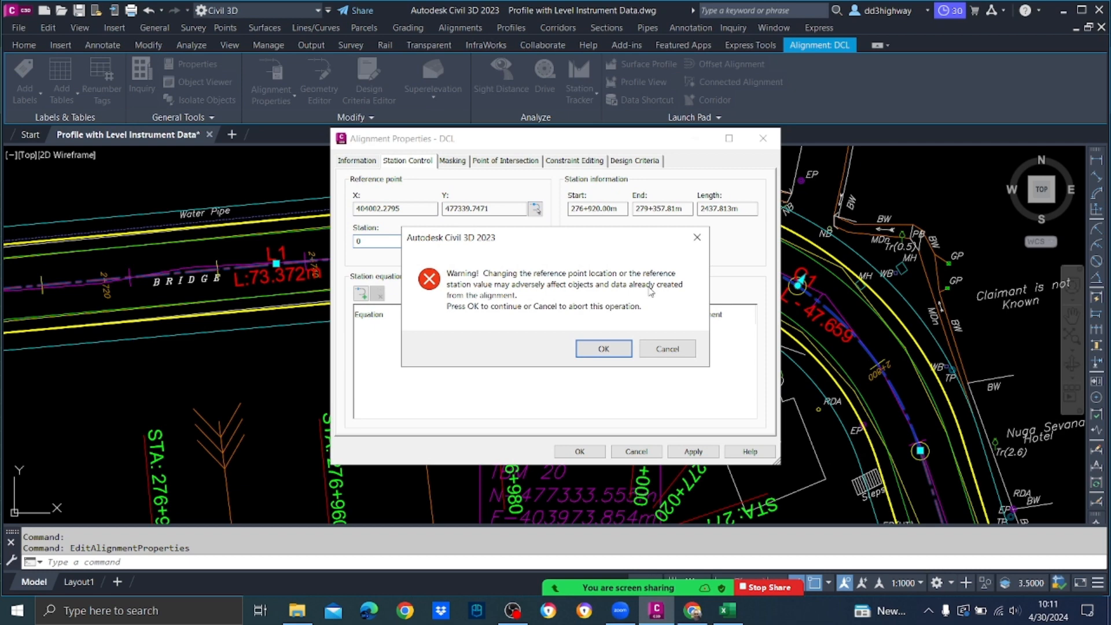
left_click(623, 352)
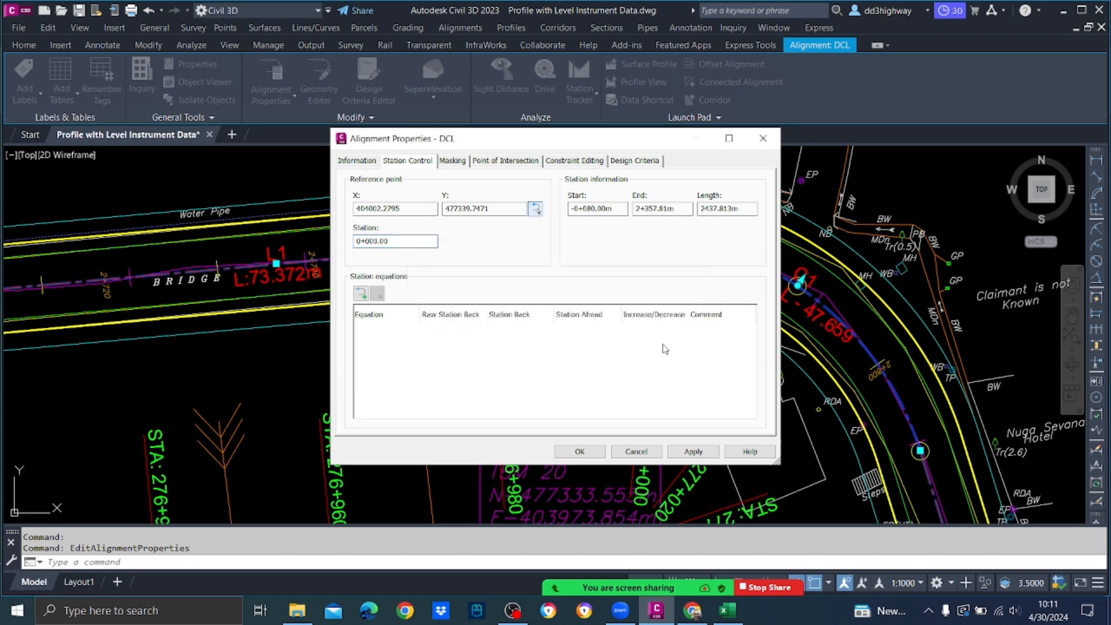
Step: Re-pick the DCL alignment's reference point, with object snap off, where it crosses the short magenta tick near the start of curve C1, and apply it
left_click(535, 209)
left_click(609, 349)
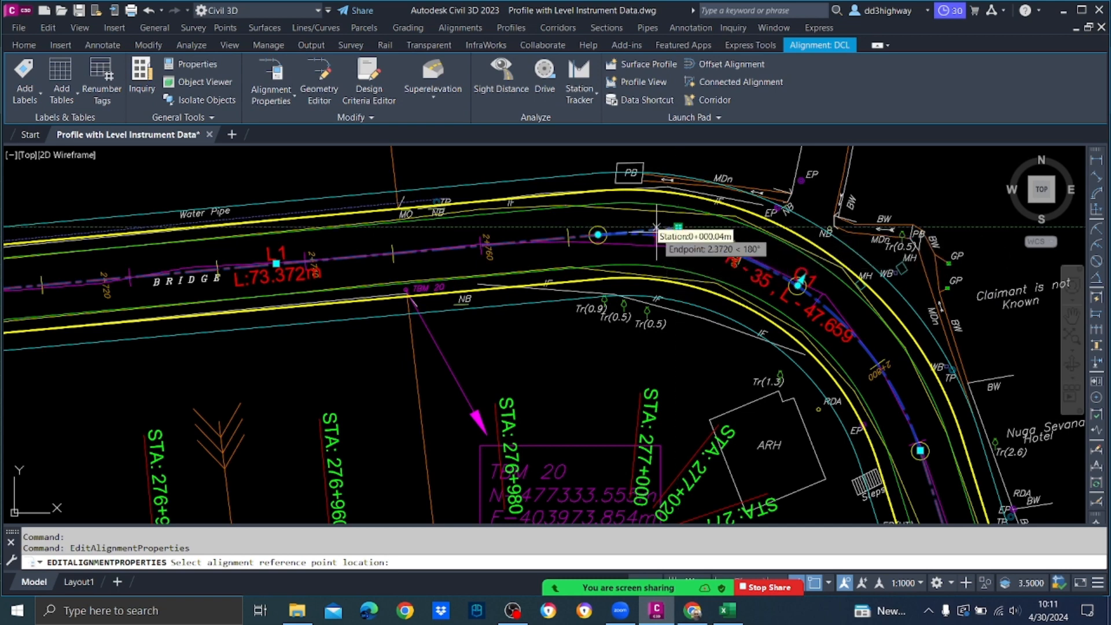
scroll(662, 244, "up", 6)
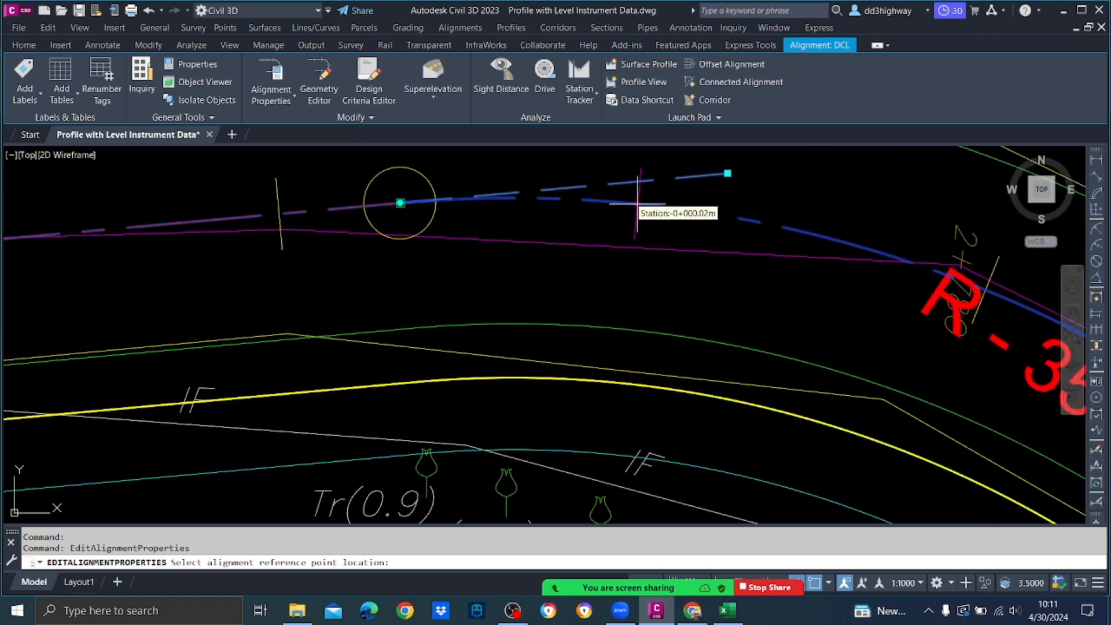
key("F3")
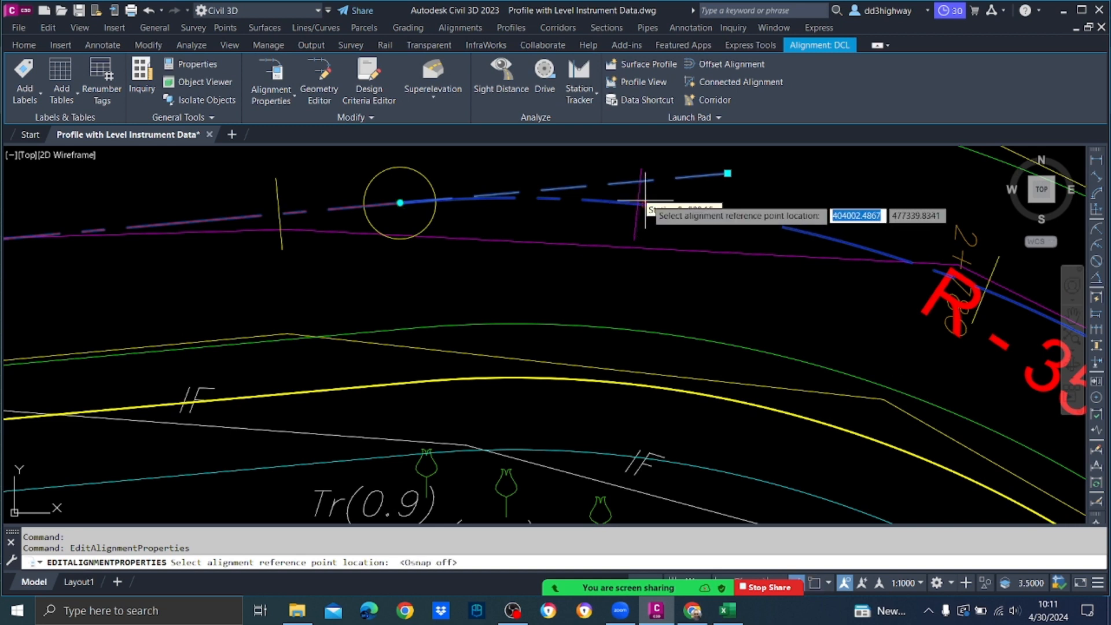
scroll(637, 199, "up", 4)
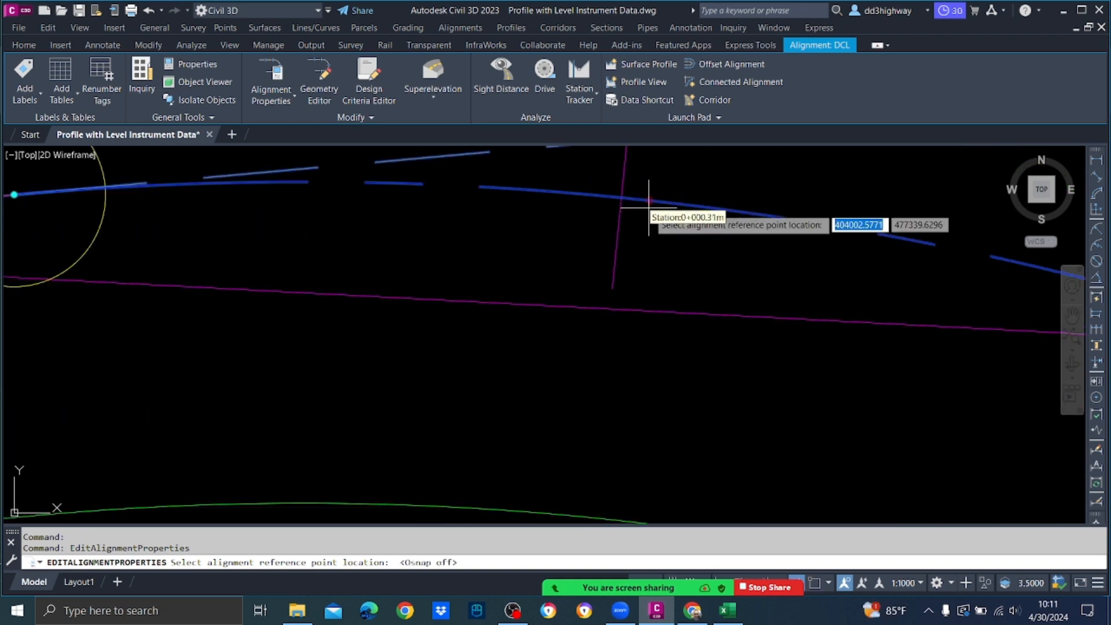
left_click(620, 196)
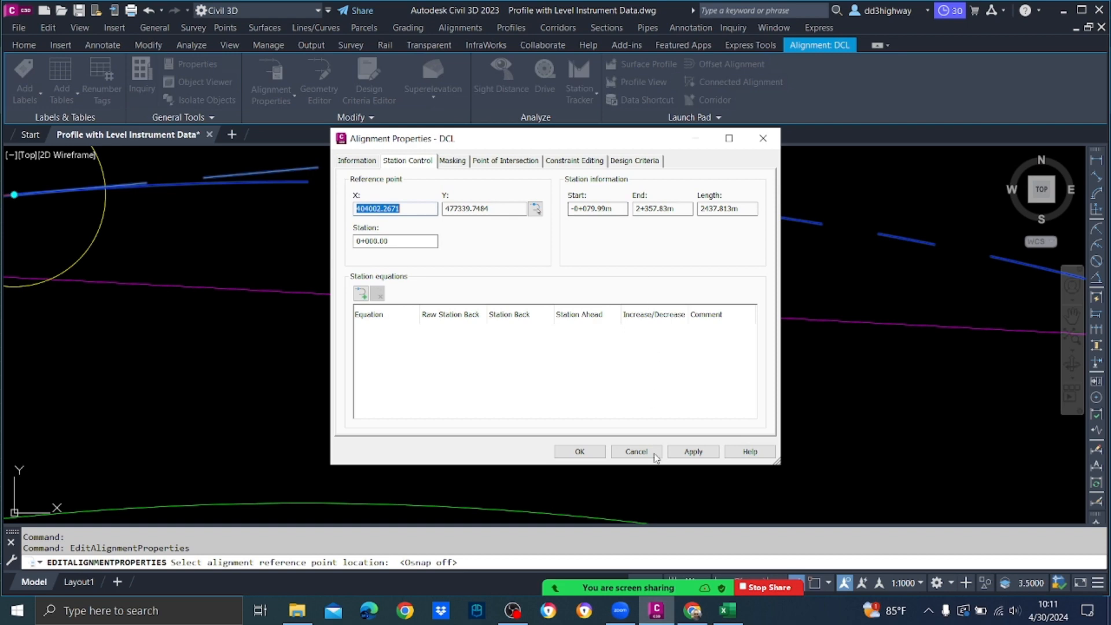
left_click(689, 451)
left_click(580, 452)
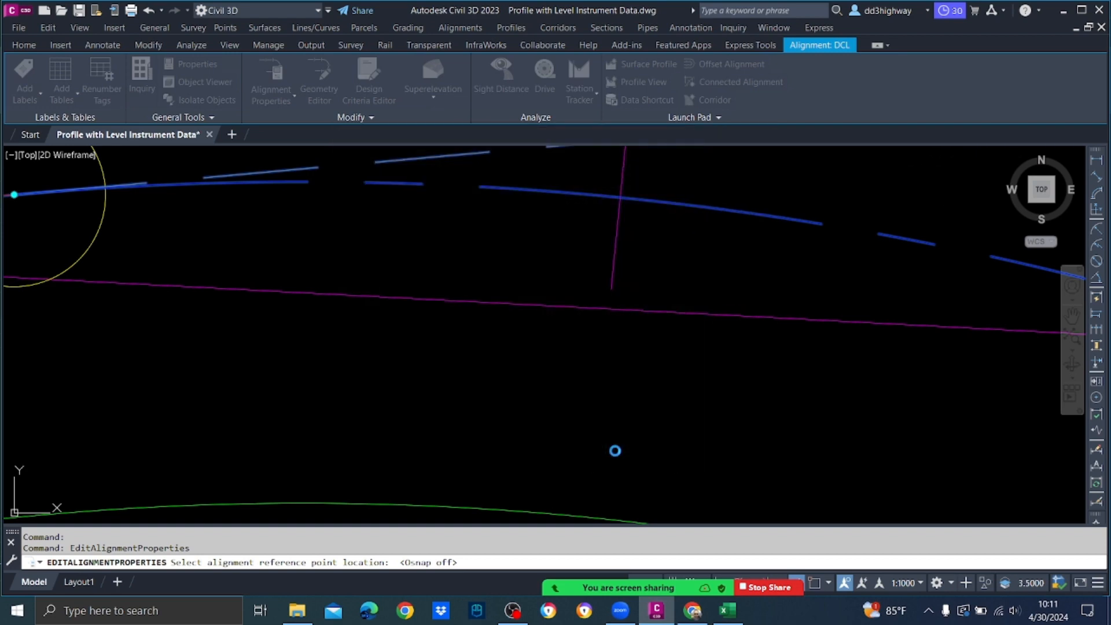
scroll(632, 351, "down", 8)
key("Escape")
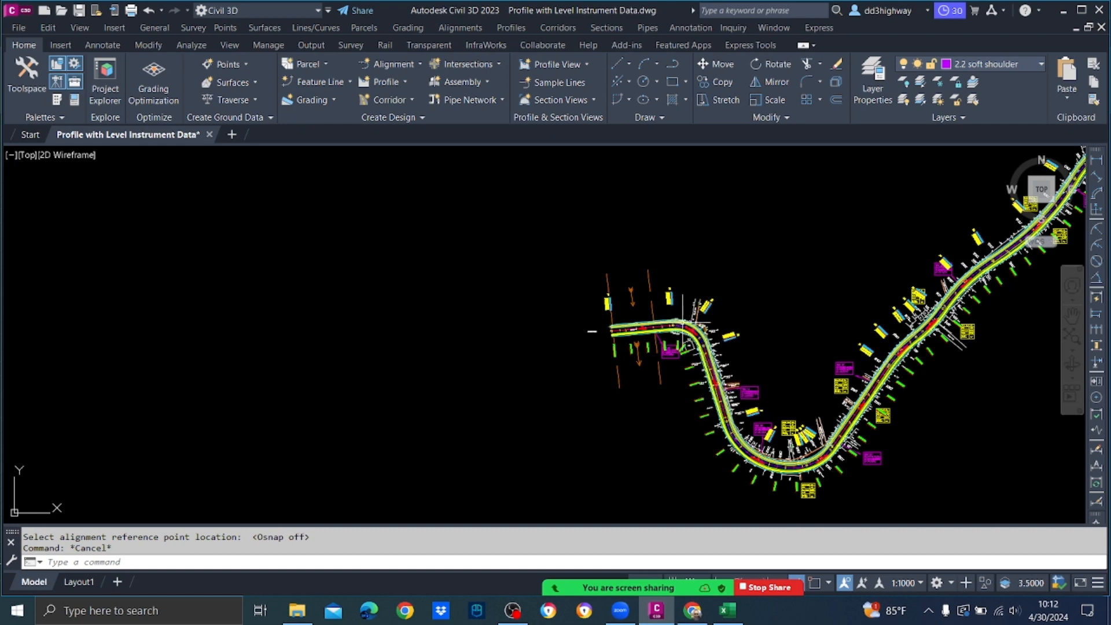
Step: Compare the chainages in the Excel sheet 0+000-2+700-Levels.xls with the DCL alignment's station labels near TBM 20 in Civil 3D
scroll(684, 321, "up", 6)
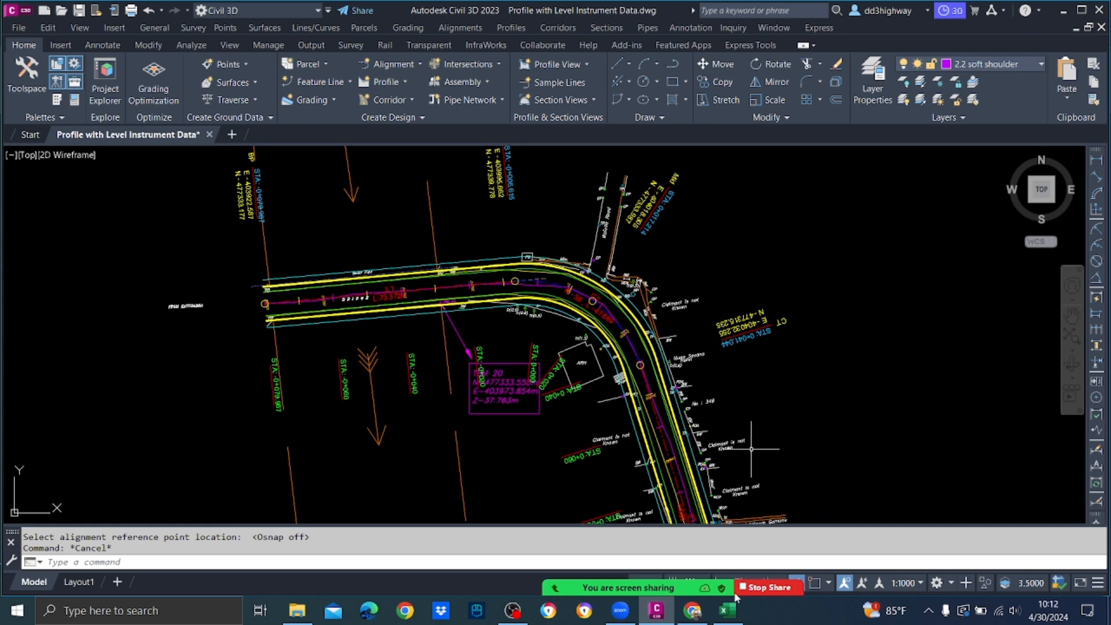
left_click(727, 610)
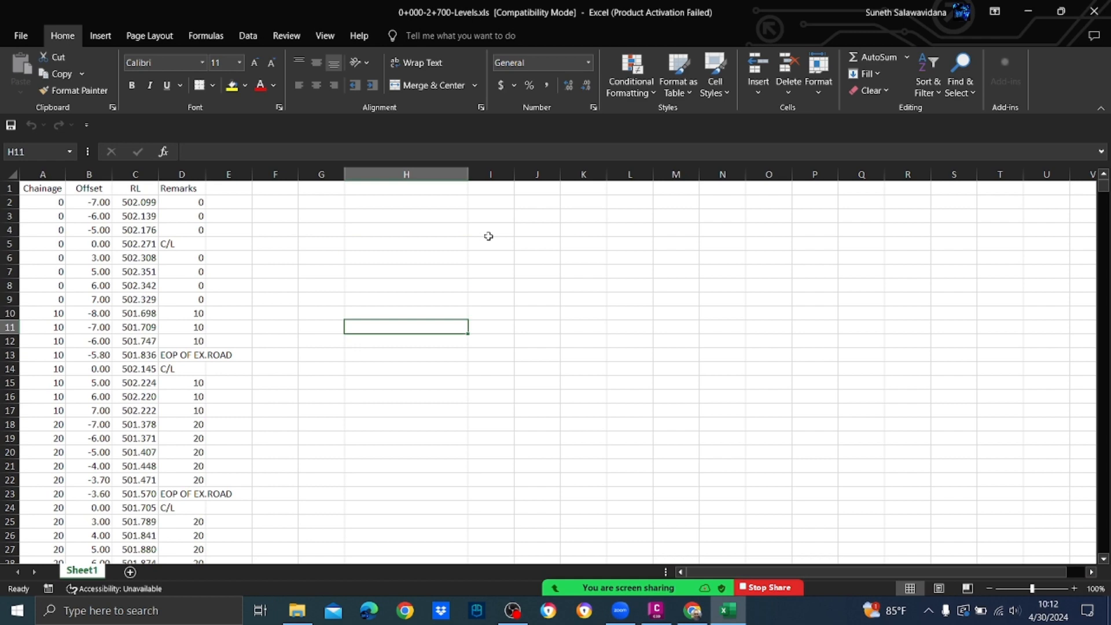
left_click(656, 610)
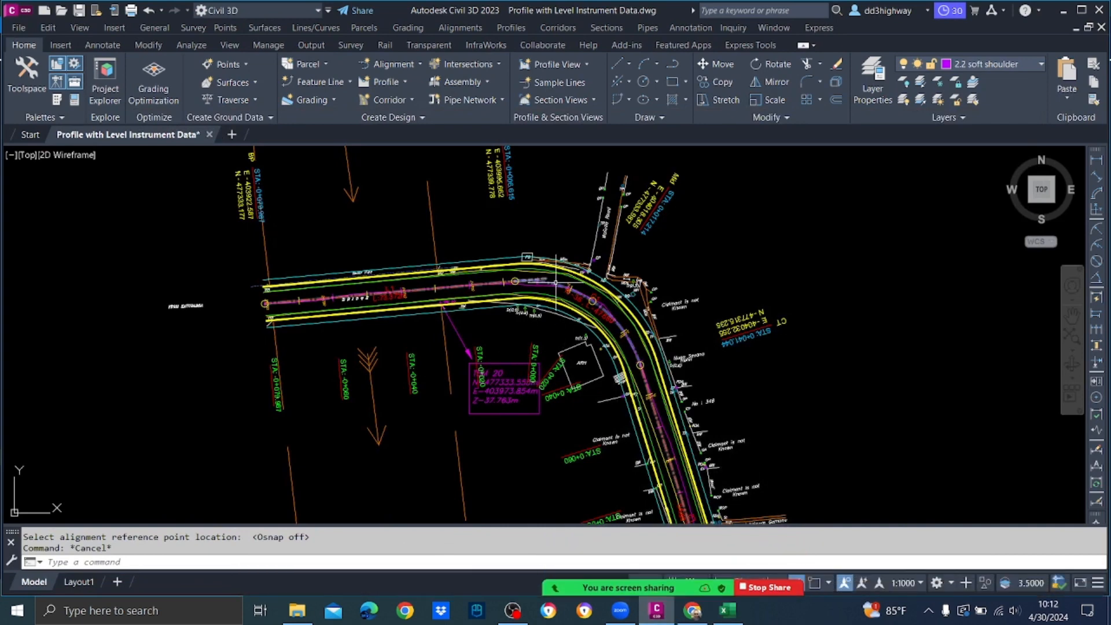
scroll(589, 286, "up", 2)
scroll(589, 286, "up", 2)
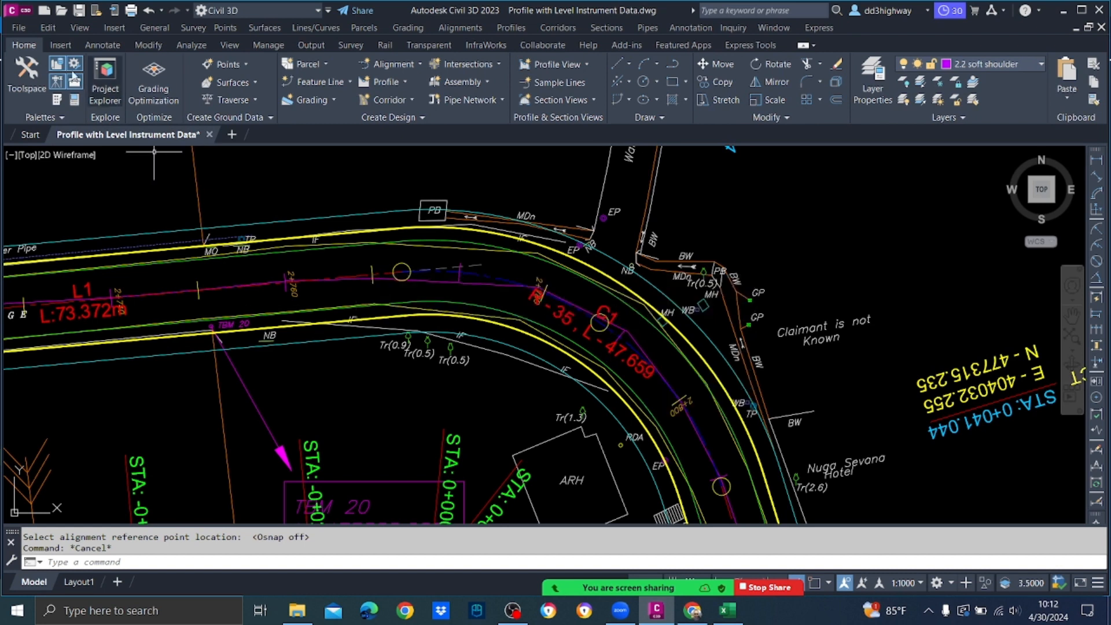
Step: Create a new drawing from the HDDT-2023.dwt template in the C3D Training folder
left_click(19, 28)
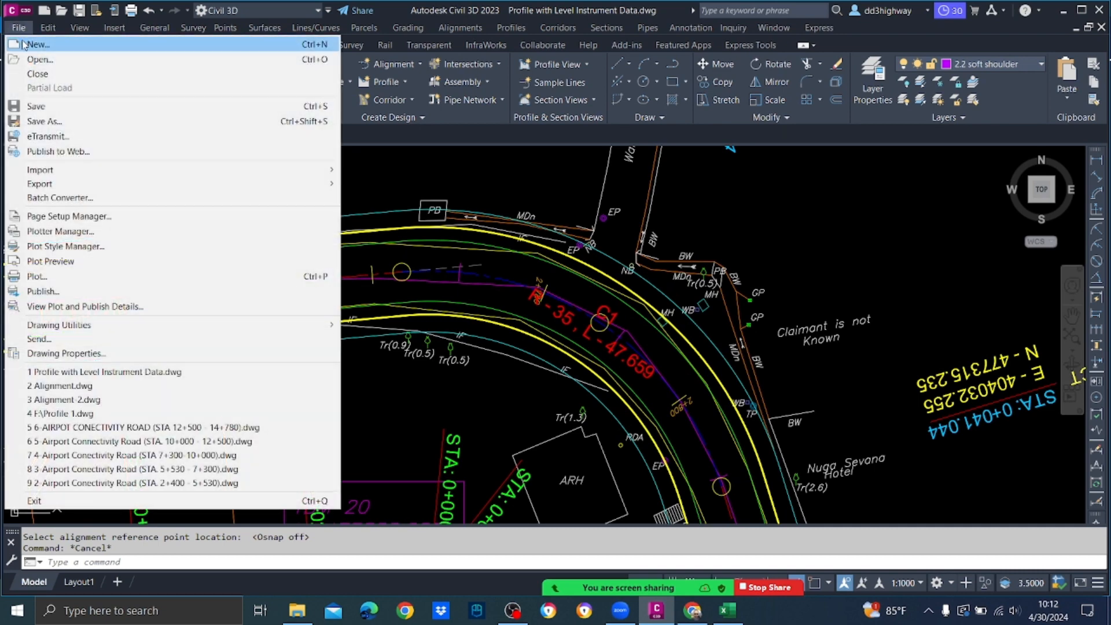
left_click(35, 44)
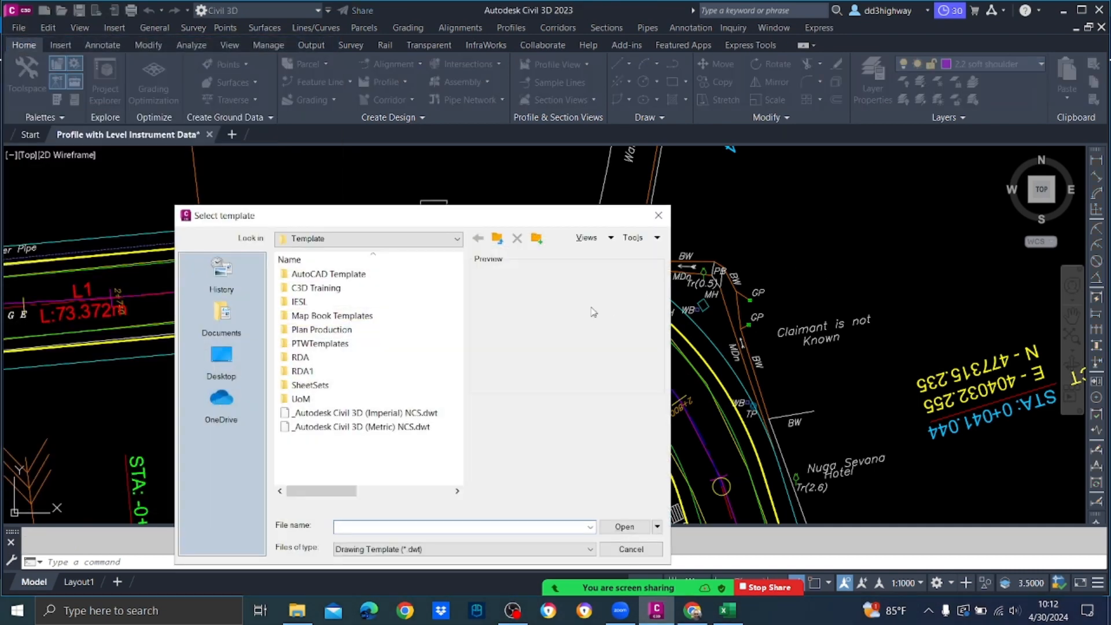
double_click(315, 289)
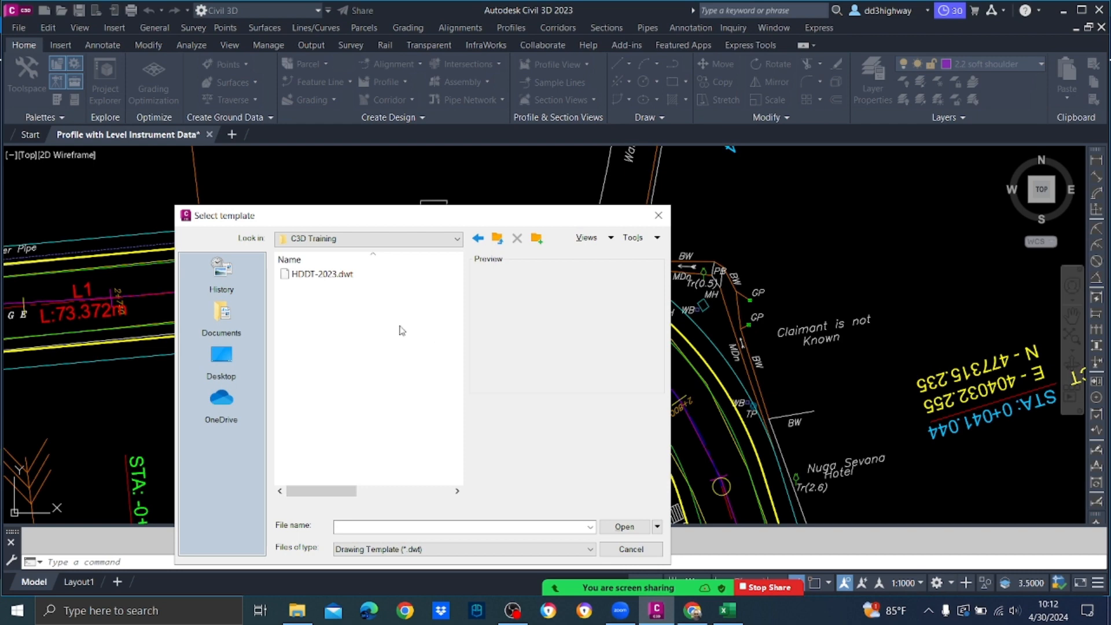
left_click(338, 277)
left_click(642, 528)
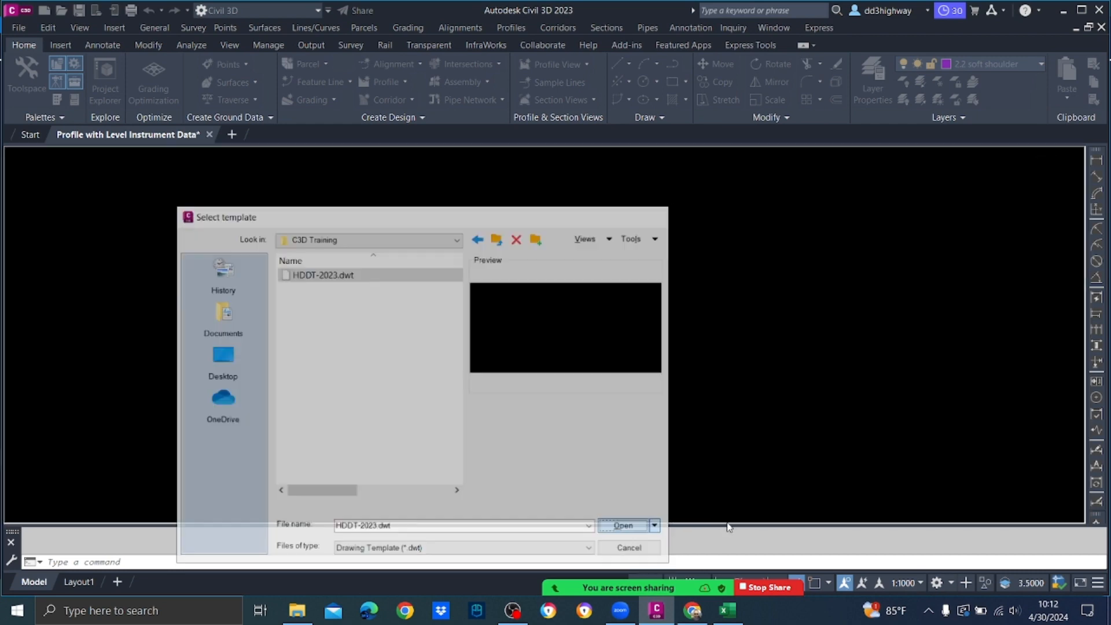
left_click(555, 399)
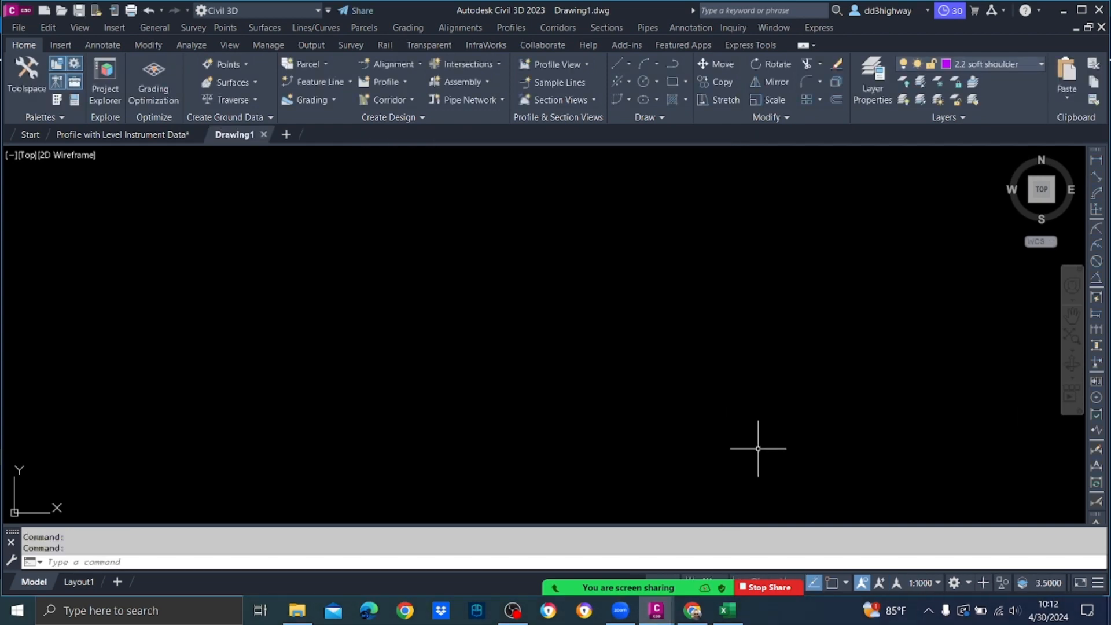
Step: Save the new drawing in the 30.04.2024 folder as "Surface using Levelling Instrument Data"
left_click(19, 27)
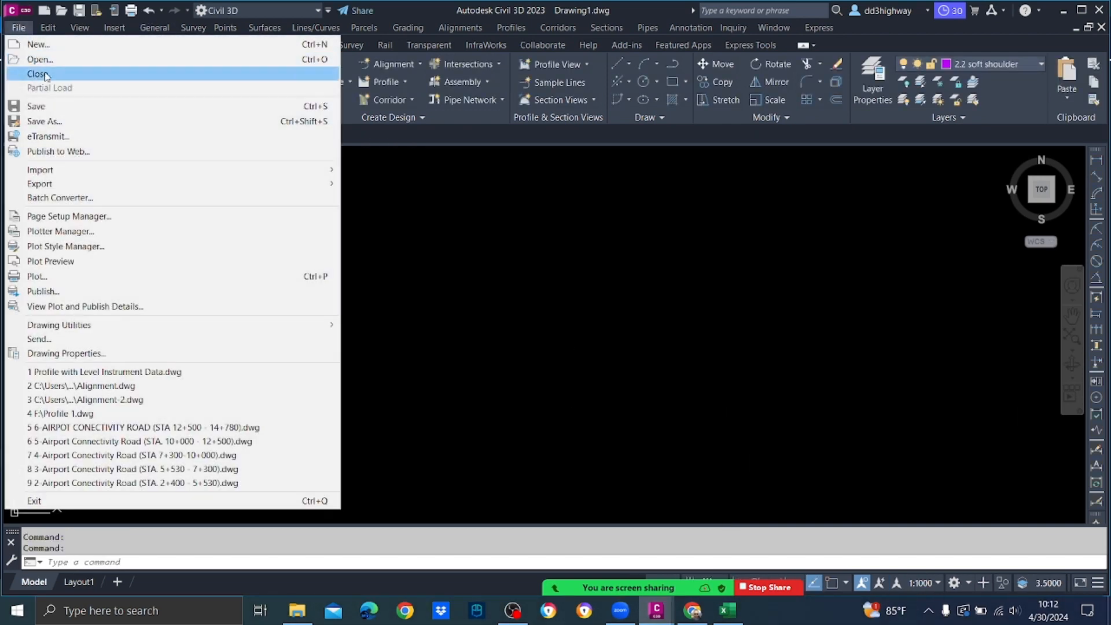
left_click(57, 122)
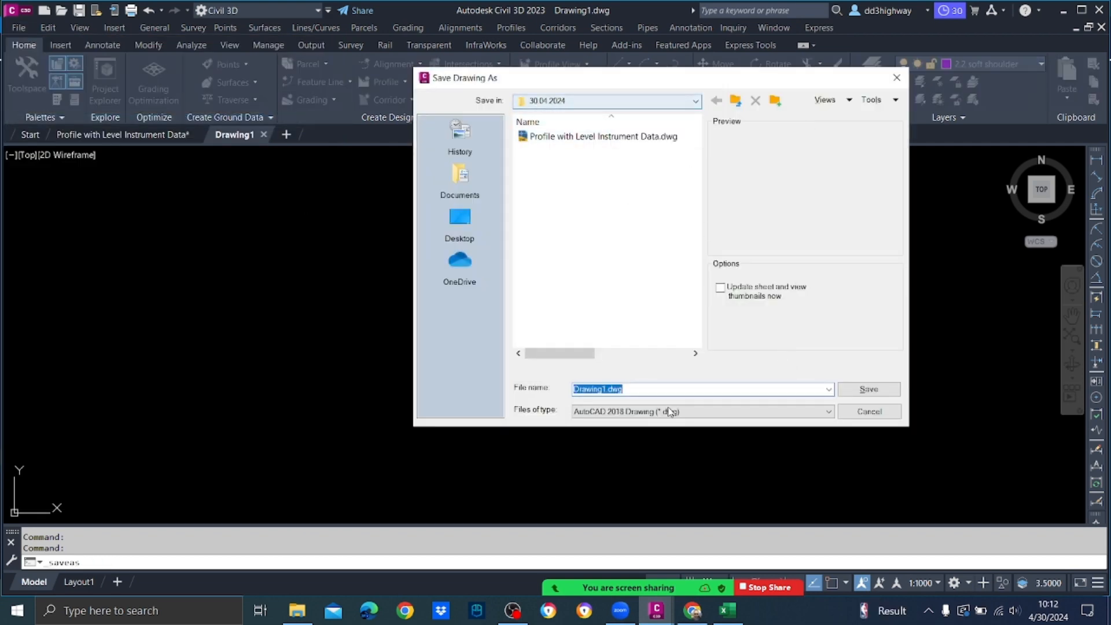
type("S")
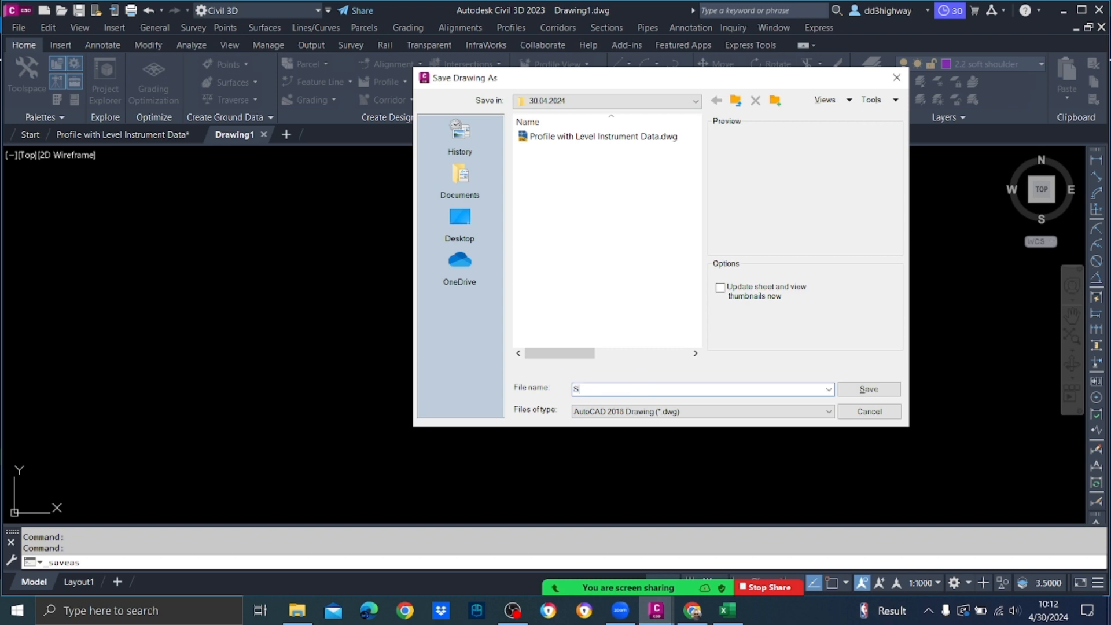
type("urface using Levelling Instrument Data")
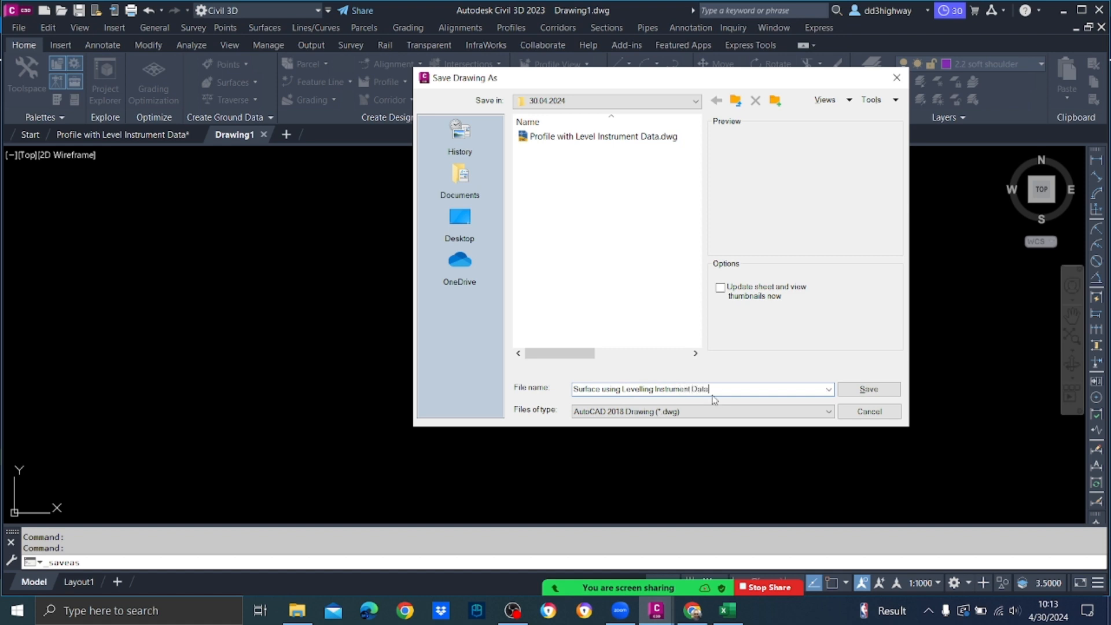
left_click(868, 389)
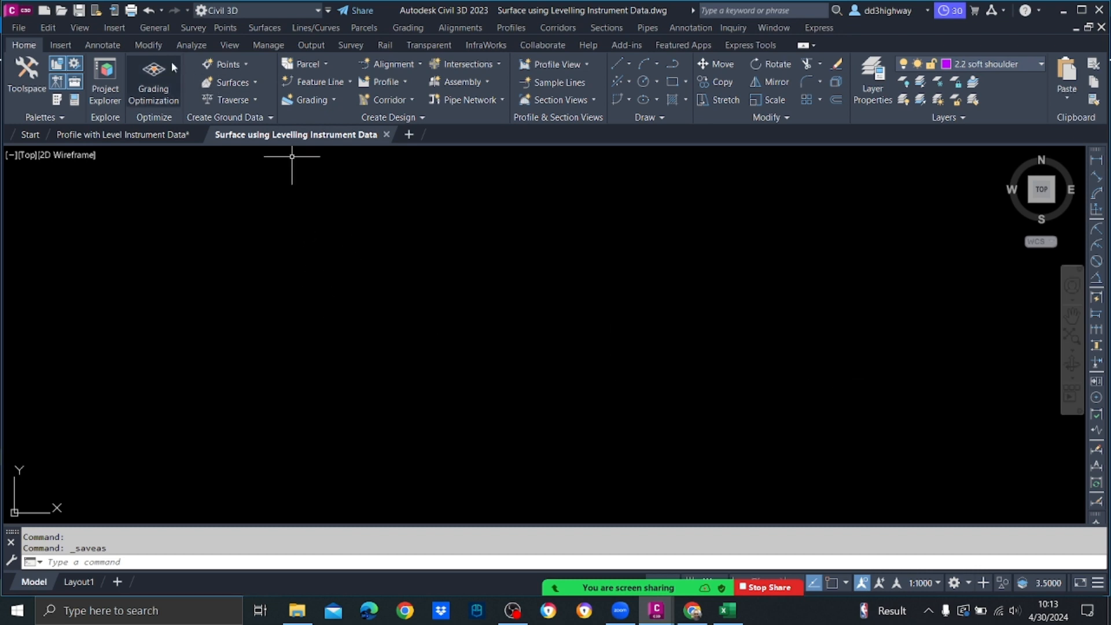
mouse_move(338, 136)
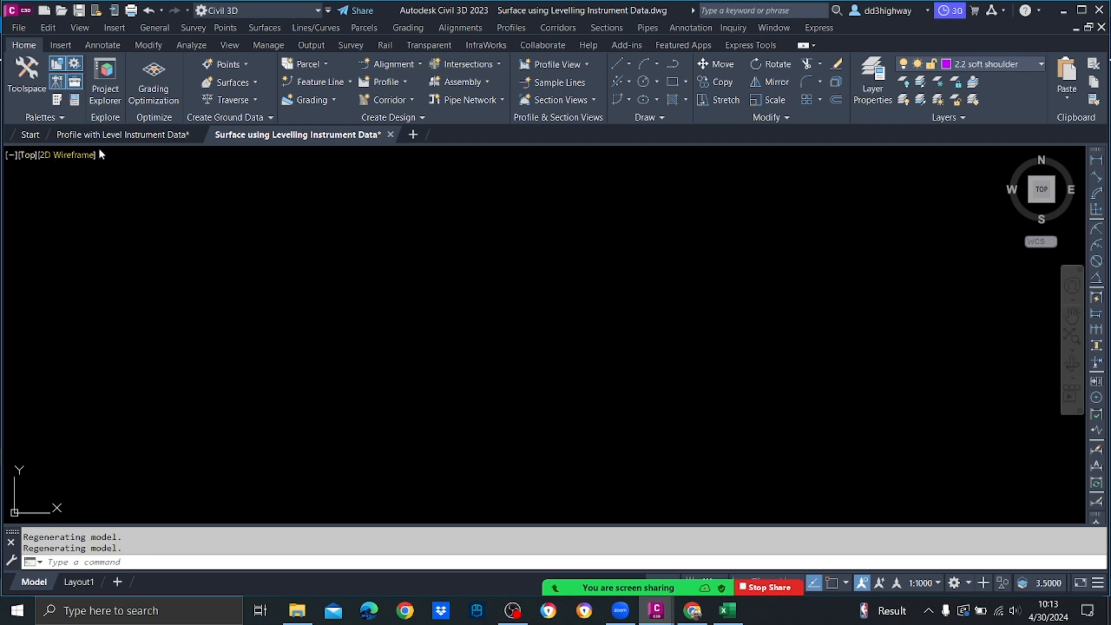
Step: Copy the DCL alignment from the Profile with Level Instrument Data drawing to the clipboard
left_click(113, 138)
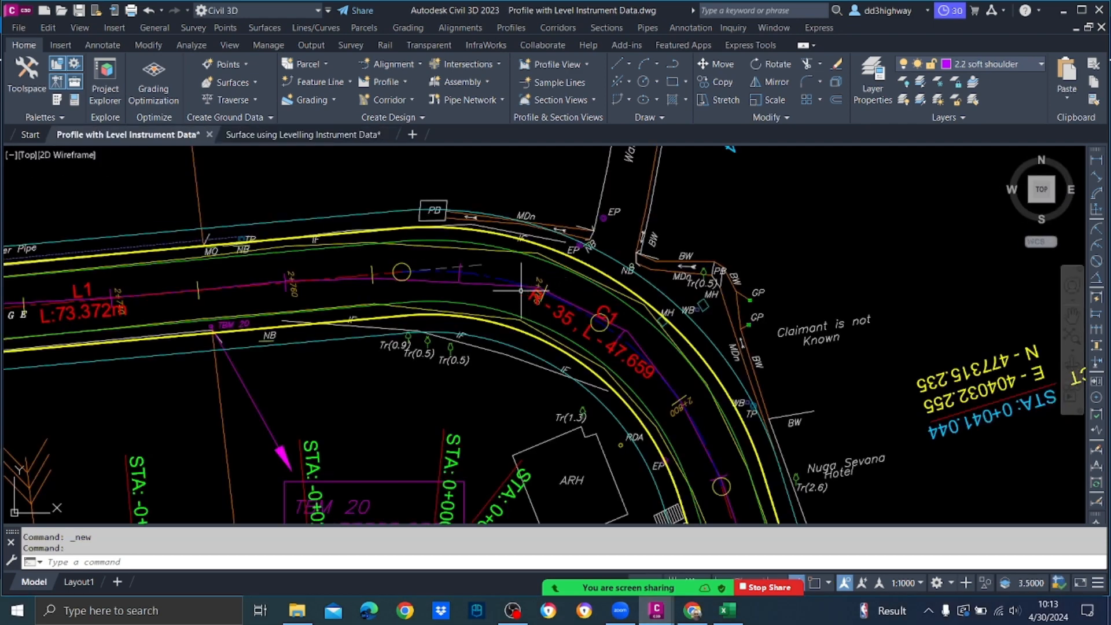
scroll(521, 290, "up", 4)
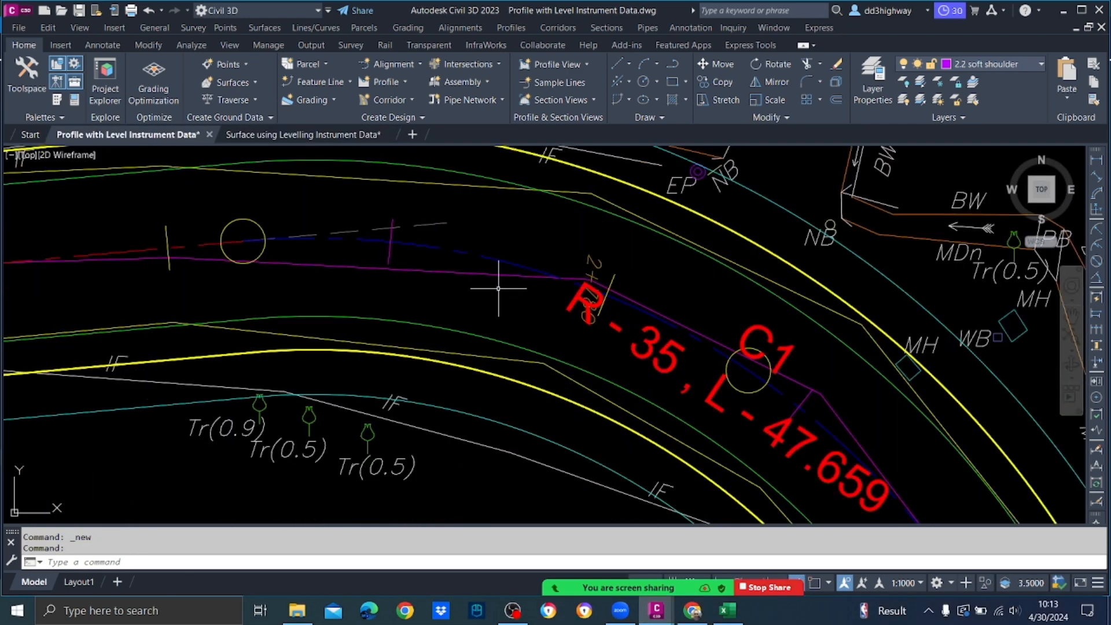
left_click(468, 252)
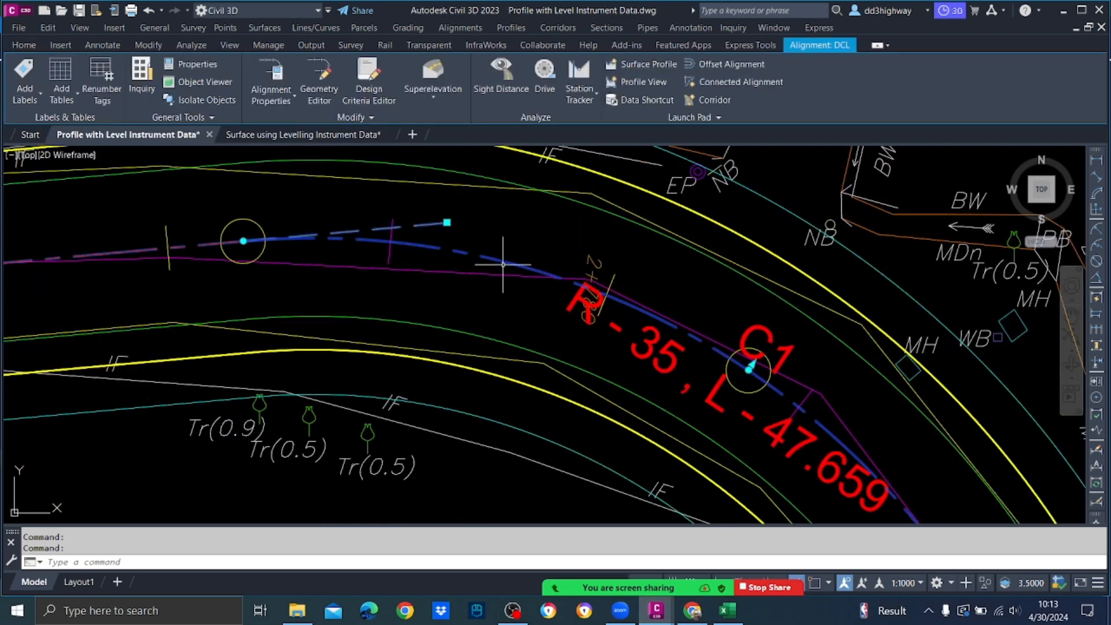
left_click(51, 28)
left_click(79, 91)
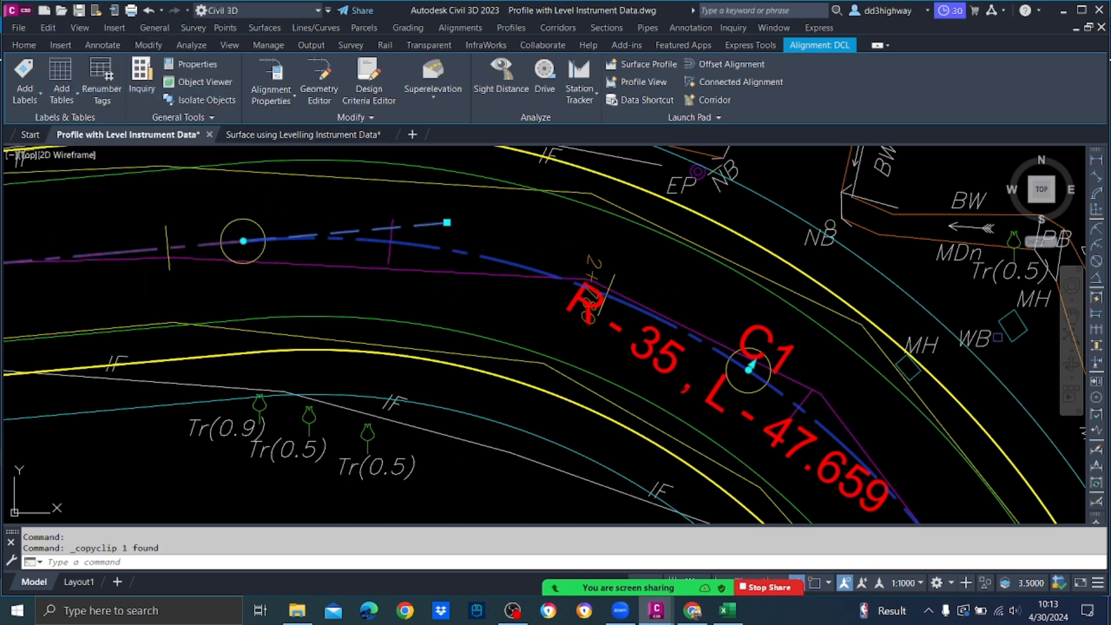
key("Escape")
left_click(355, 238)
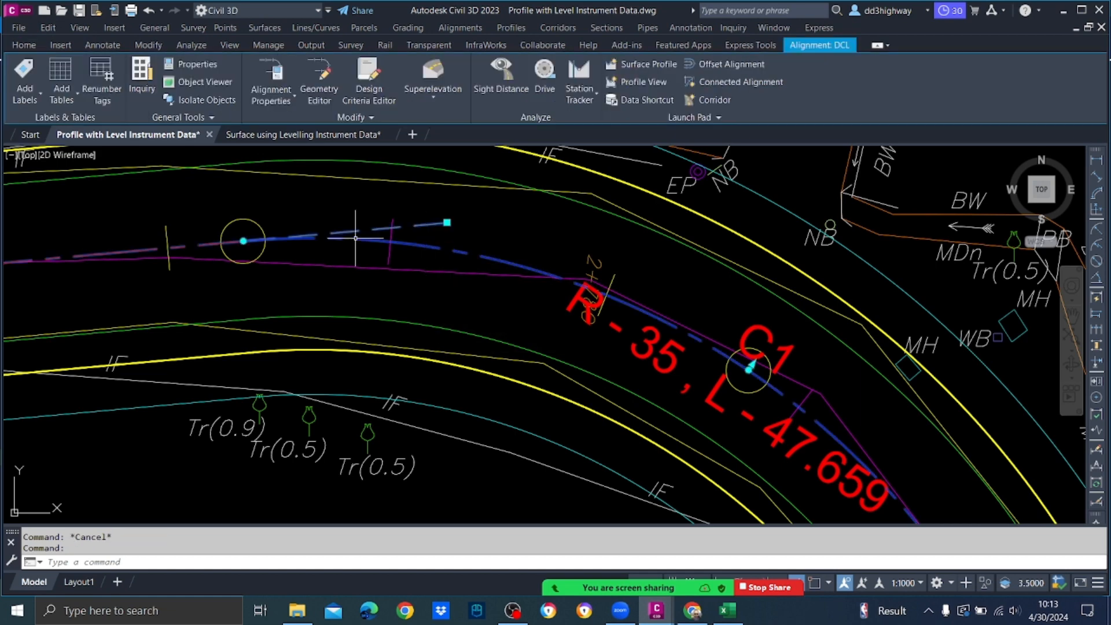
left_click(48, 28)
left_click(79, 91)
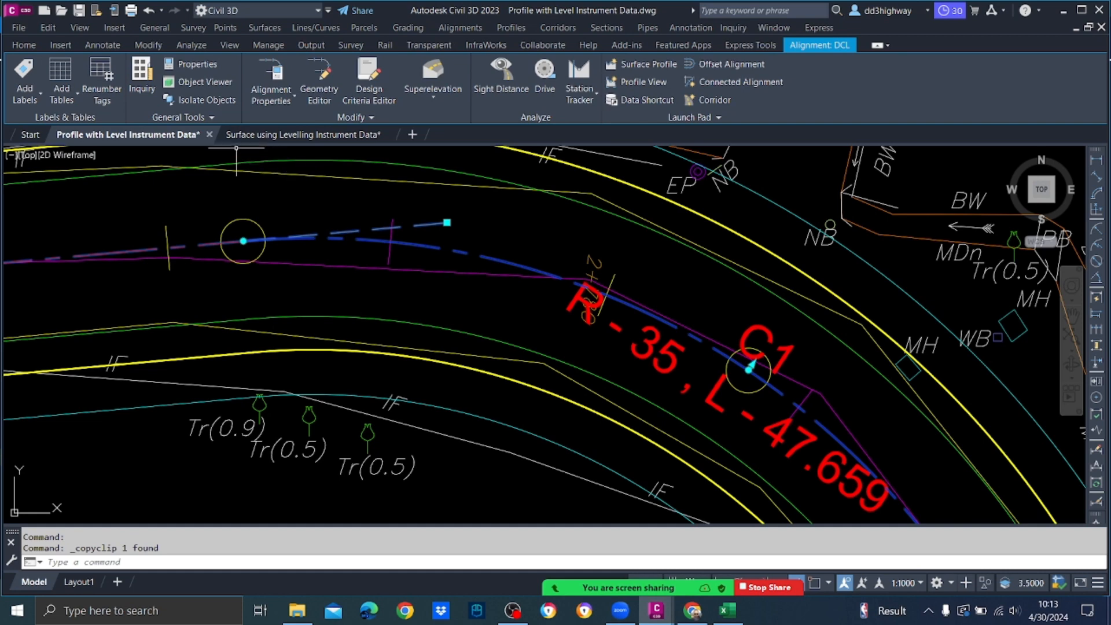
Step: Paste the DCL alignment at its original coordinates into the Surface using Levelling Instrument Data drawing and locate its first curve
left_click(328, 137)
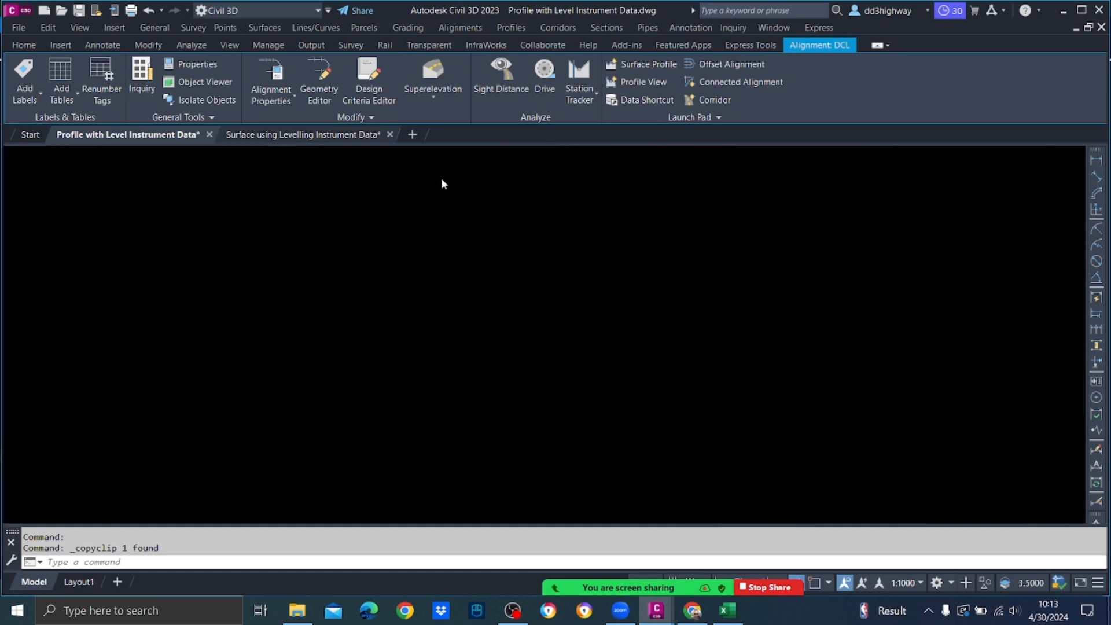
left_click(48, 28)
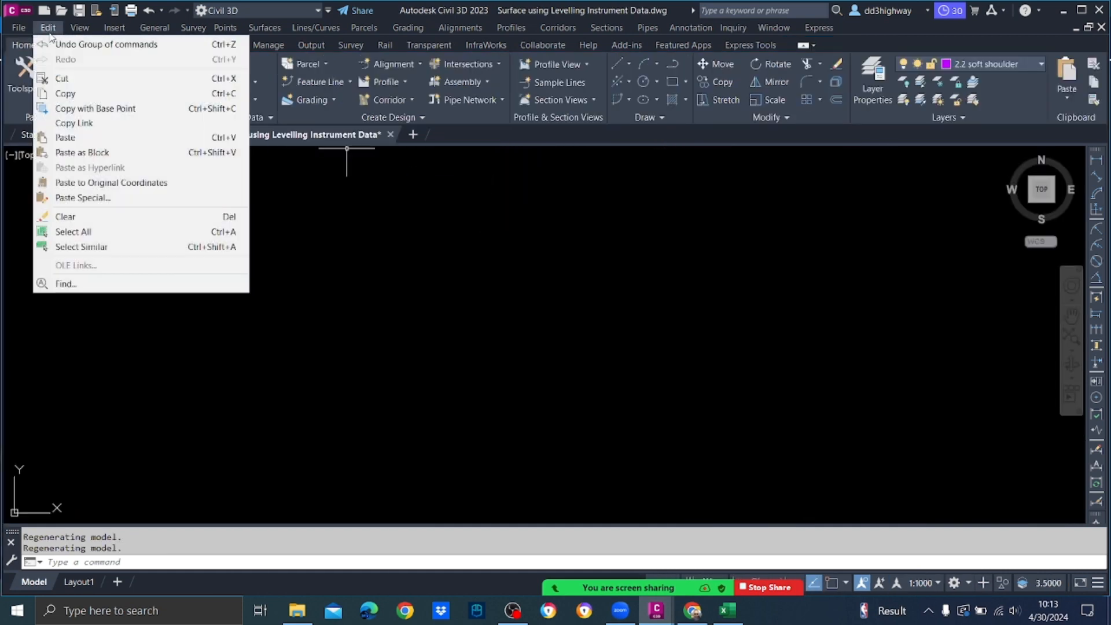
left_click(211, 183)
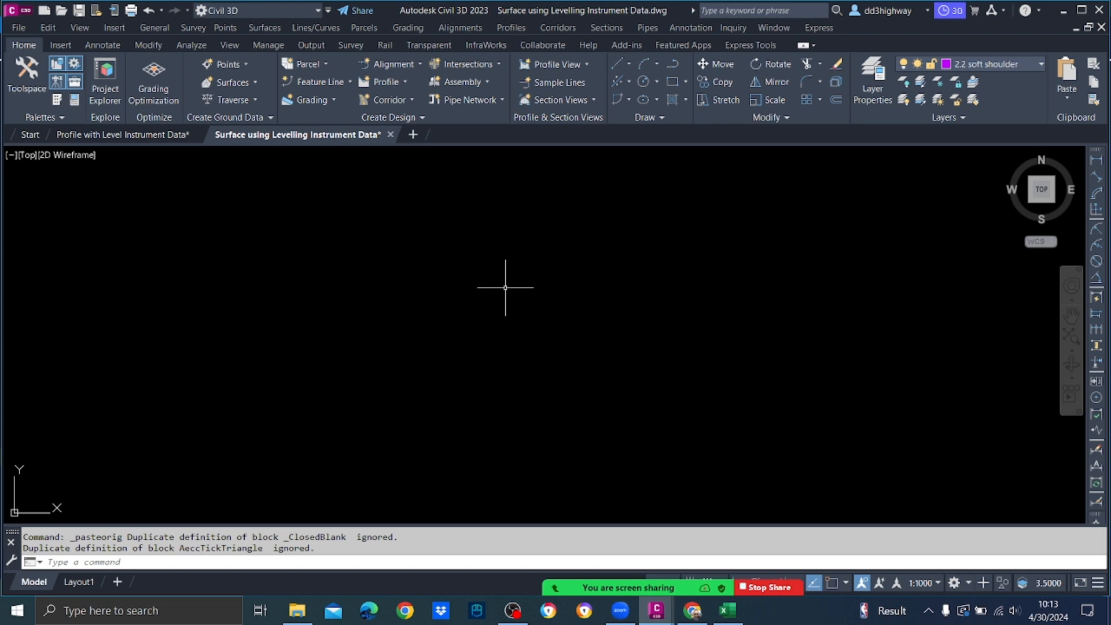
type("z")
key("Return")
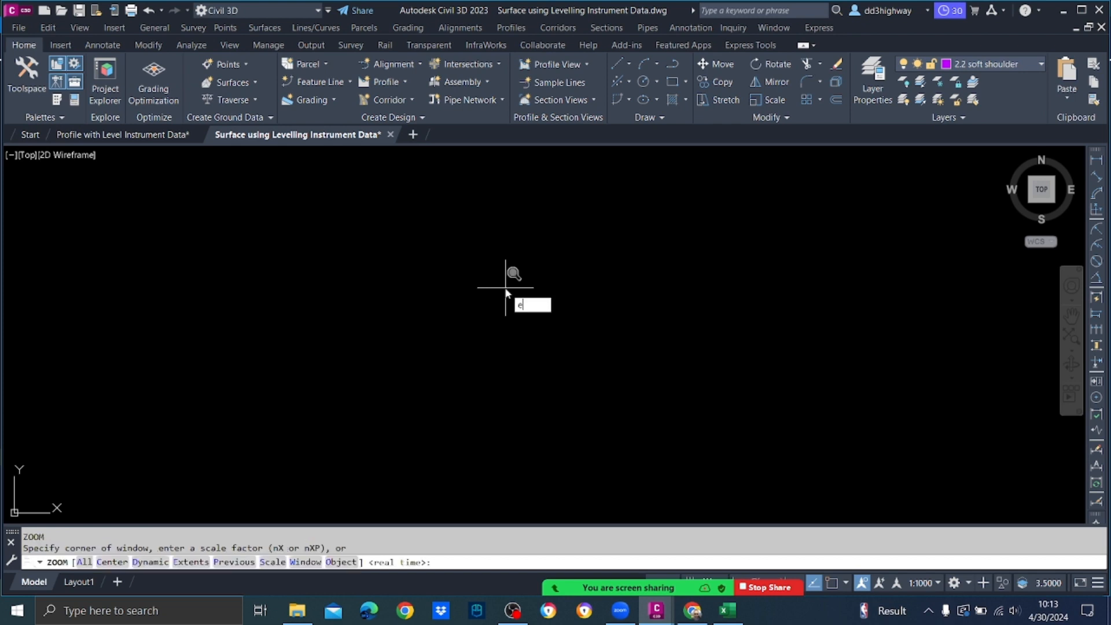
type("e")
key("Return")
scroll(558, 283, "up", 5)
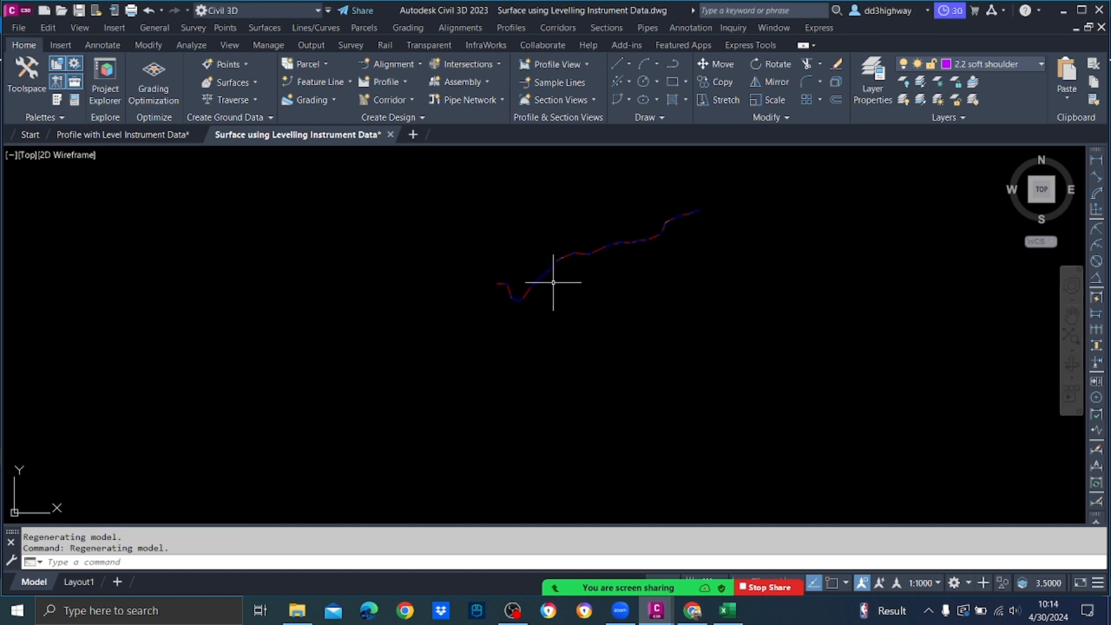
mouse_move(447, 283)
middle_mouse_down()
mouse_move(448, 358)
mouse_move(496, 409)
middle_mouse_up()
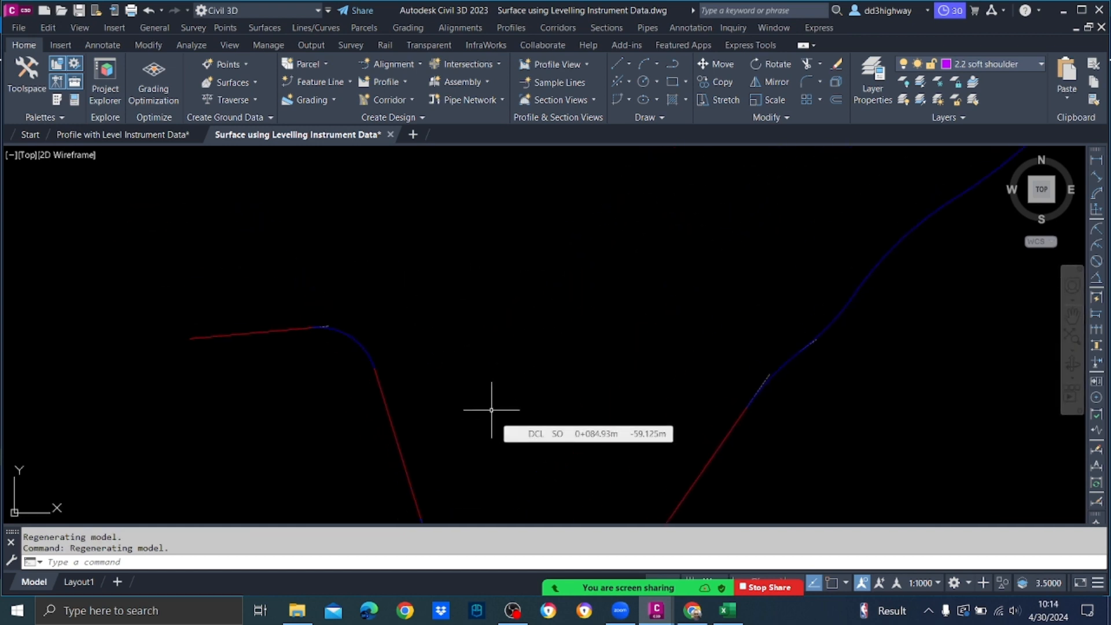
mouse_move(327, 330)
middle_mouse_down()
mouse_move(329, 344)
mouse_move(466, 321)
middle_mouse_up()
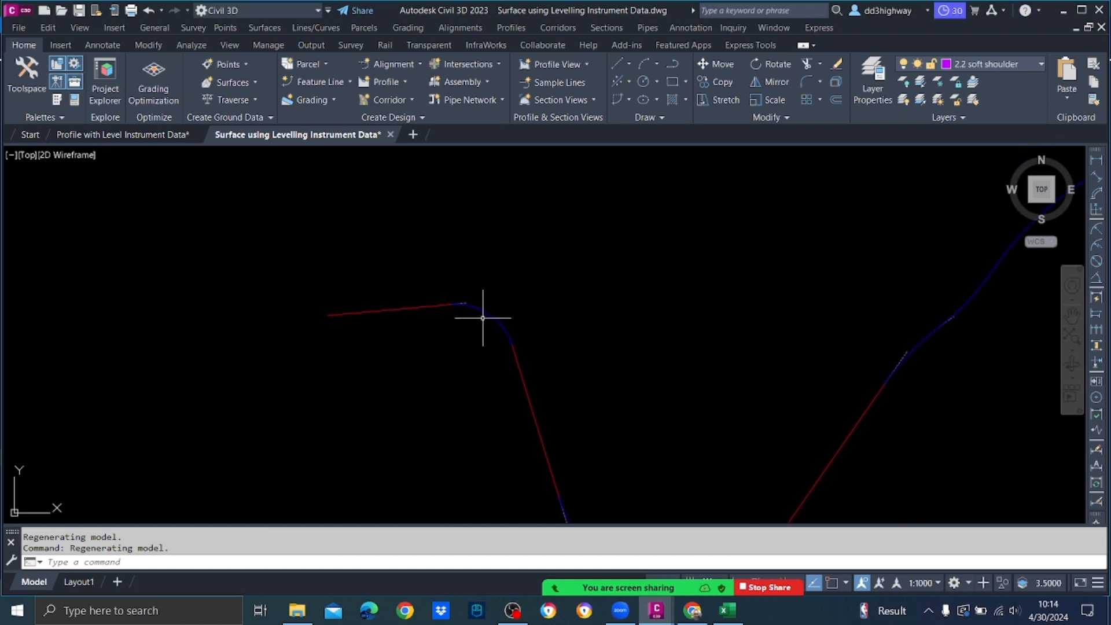
Step: Try importing the ALIGNMENT-STATIONS-E-N- 1000 label set onto the DCL alignment, and undo the label edit
scroll(480, 315, "up", 2)
left_click(477, 304)
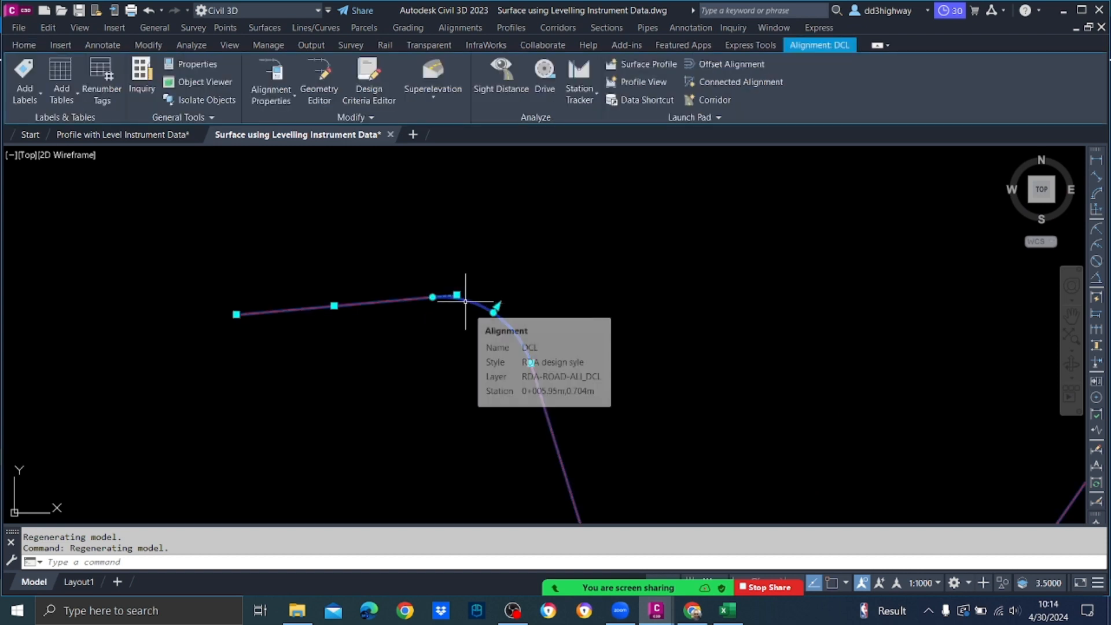
right_click(466, 307)
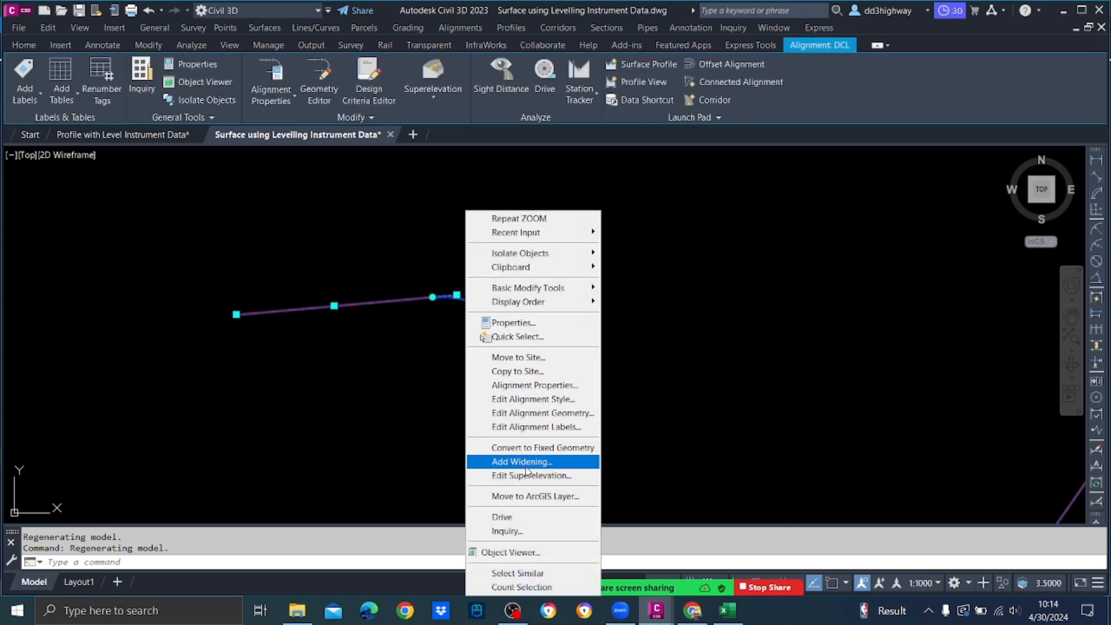
left_click(530, 428)
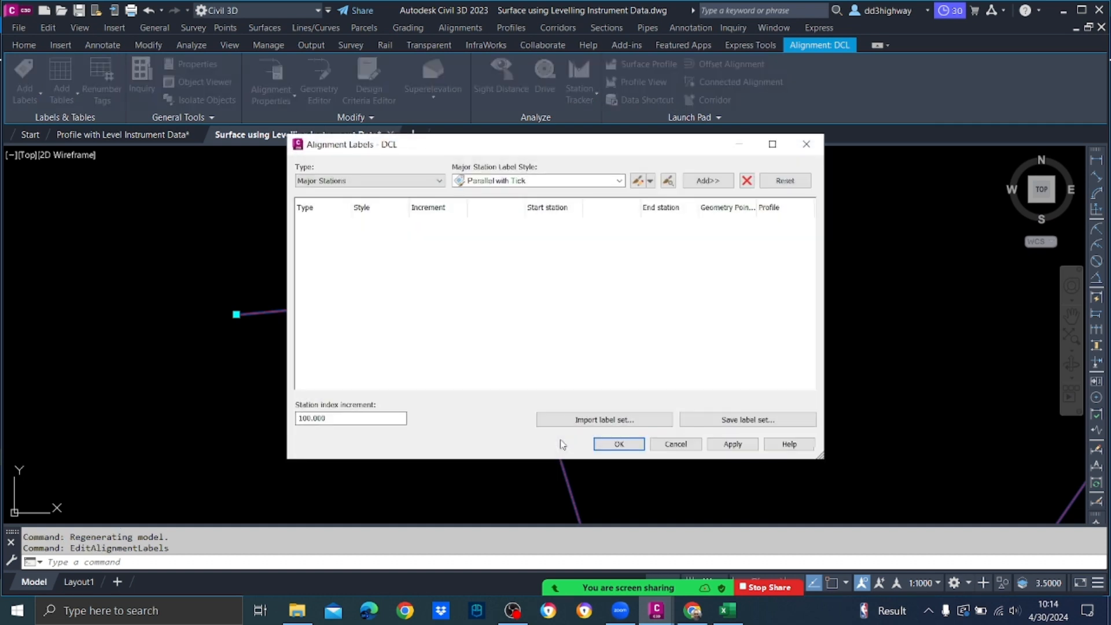
left_click(629, 424)
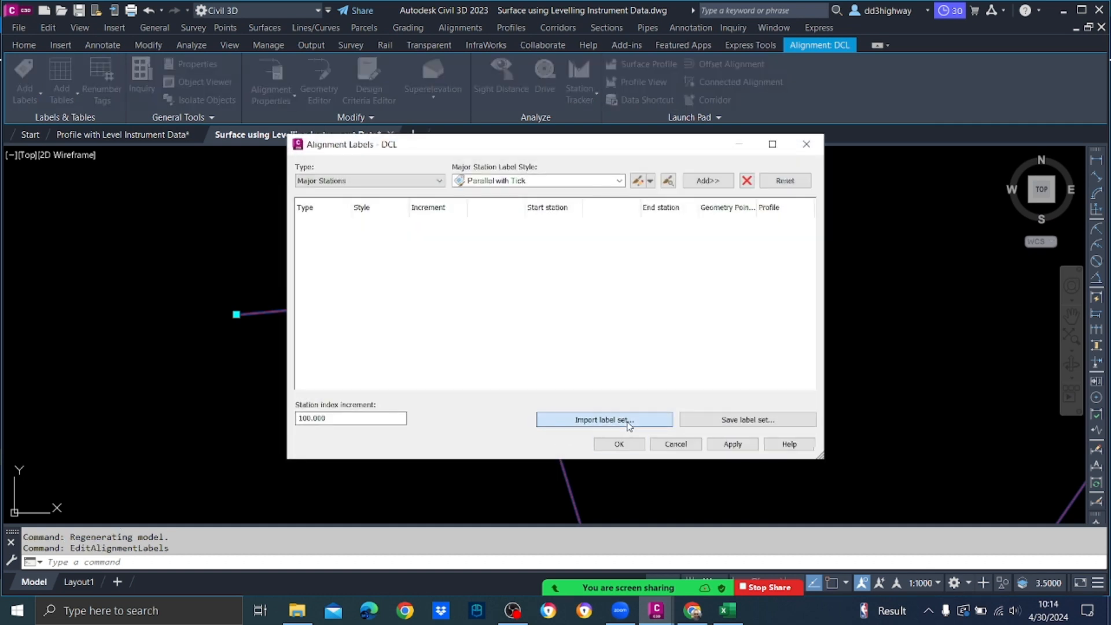
left_click(582, 296)
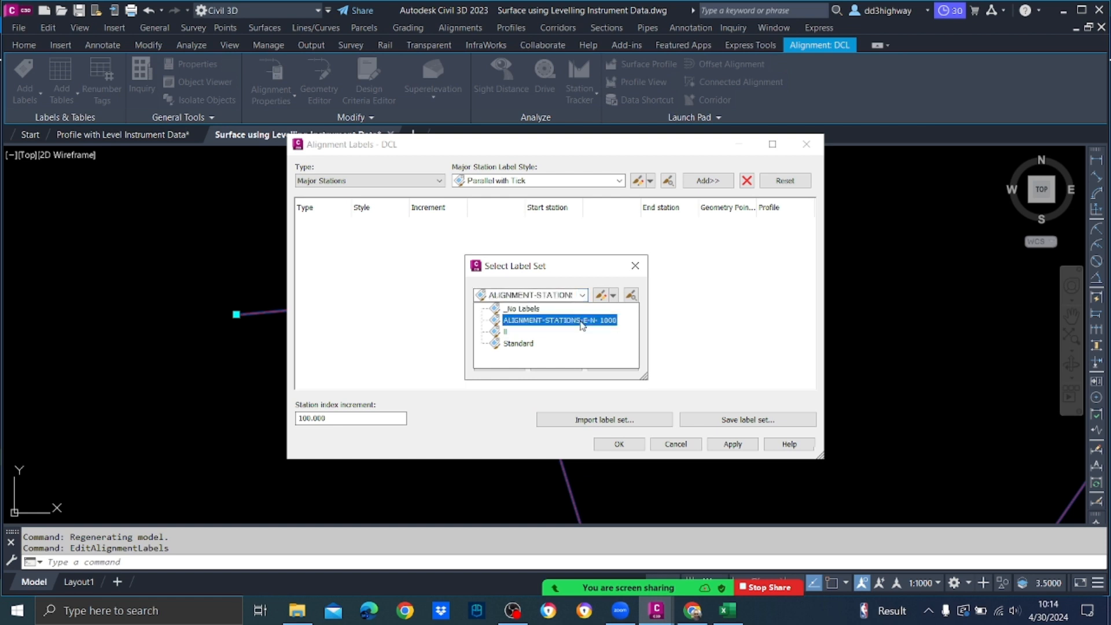
left_click(581, 321)
left_click(501, 363)
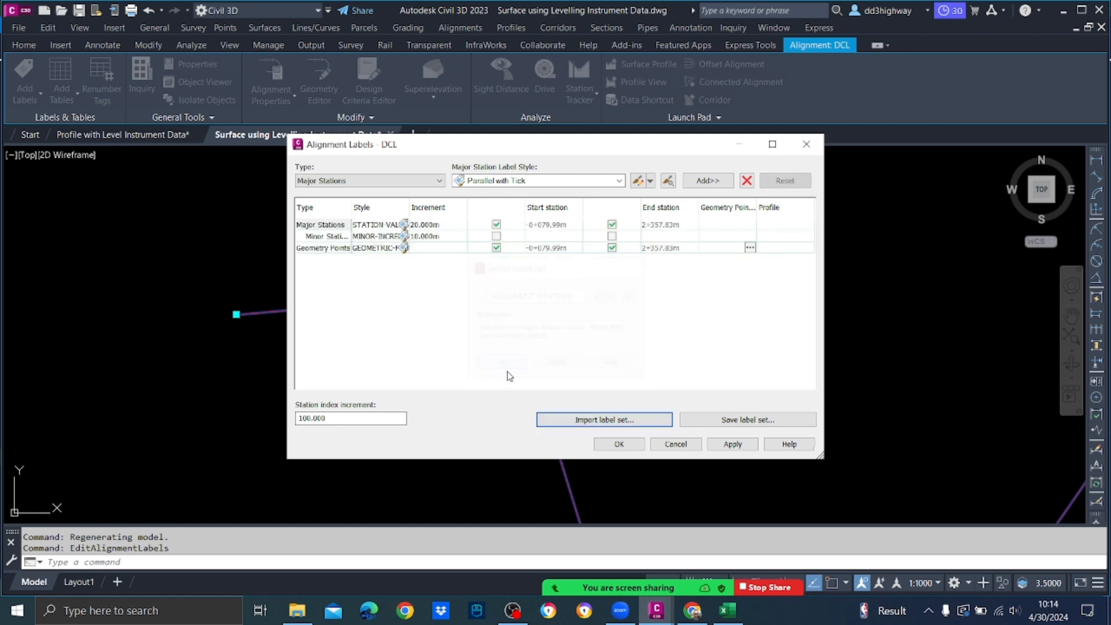
left_click(730, 444)
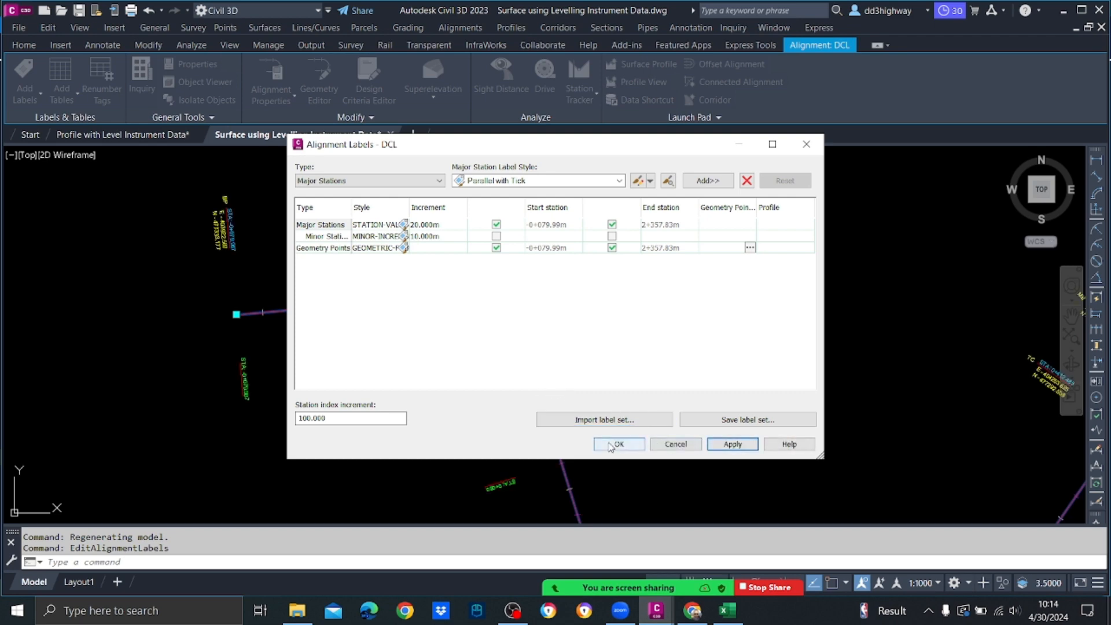
left_click(613, 444)
key("Escape")
key("Escape")
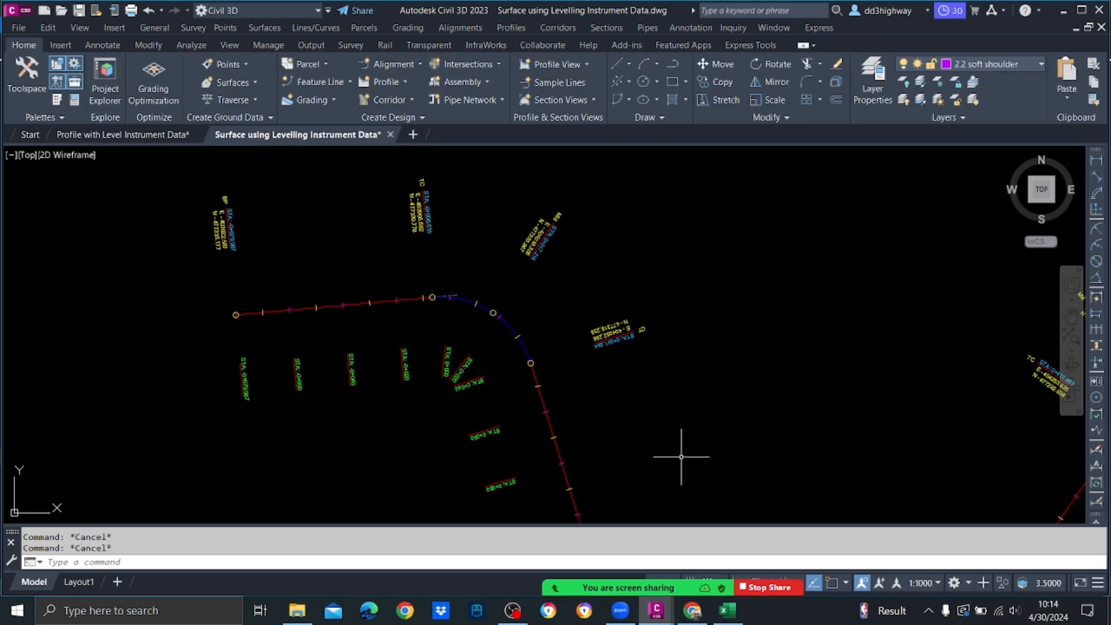
key("ctrl+z")
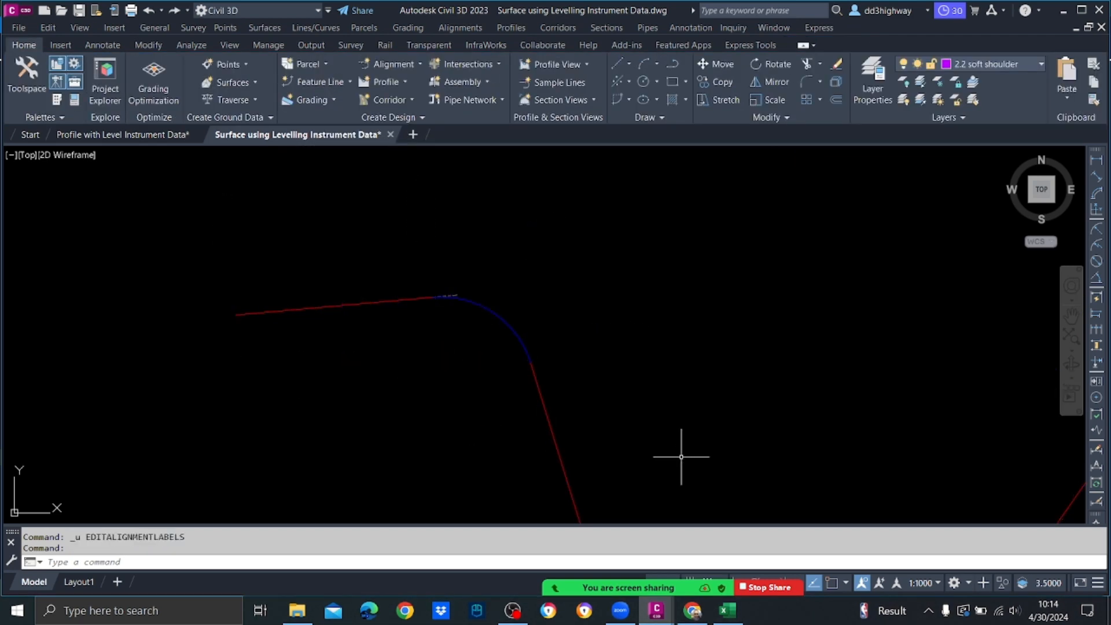
Step: Label the DCL alignment with the imported ALIGNMENT-STATIONS-E-N- 1000 label set and apply it
left_click(496, 314)
right_click(496, 313)
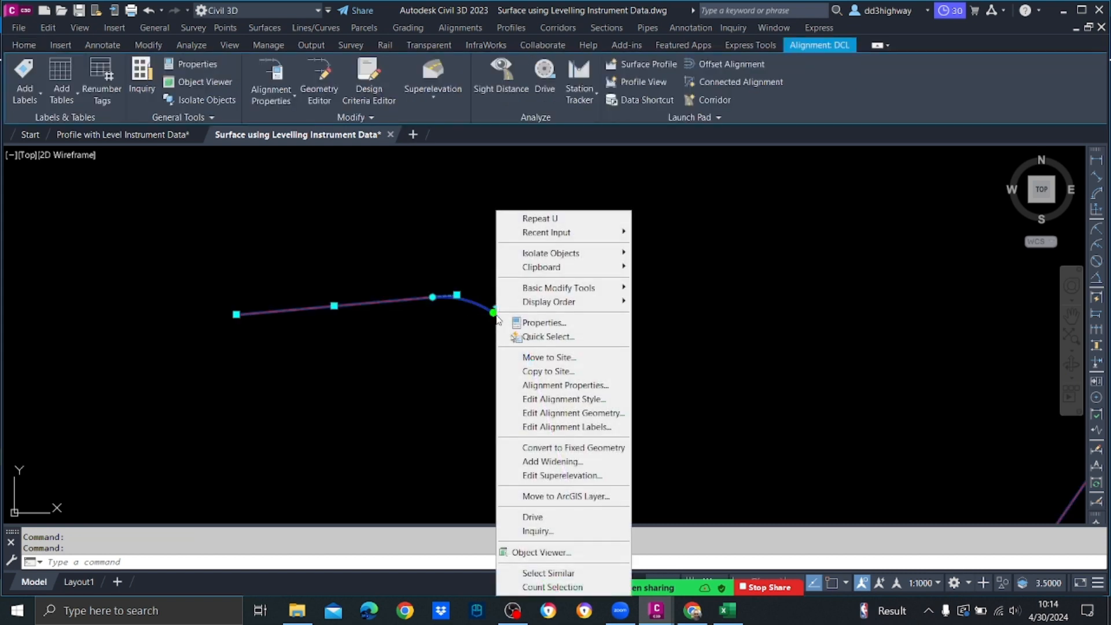
left_click(589, 428)
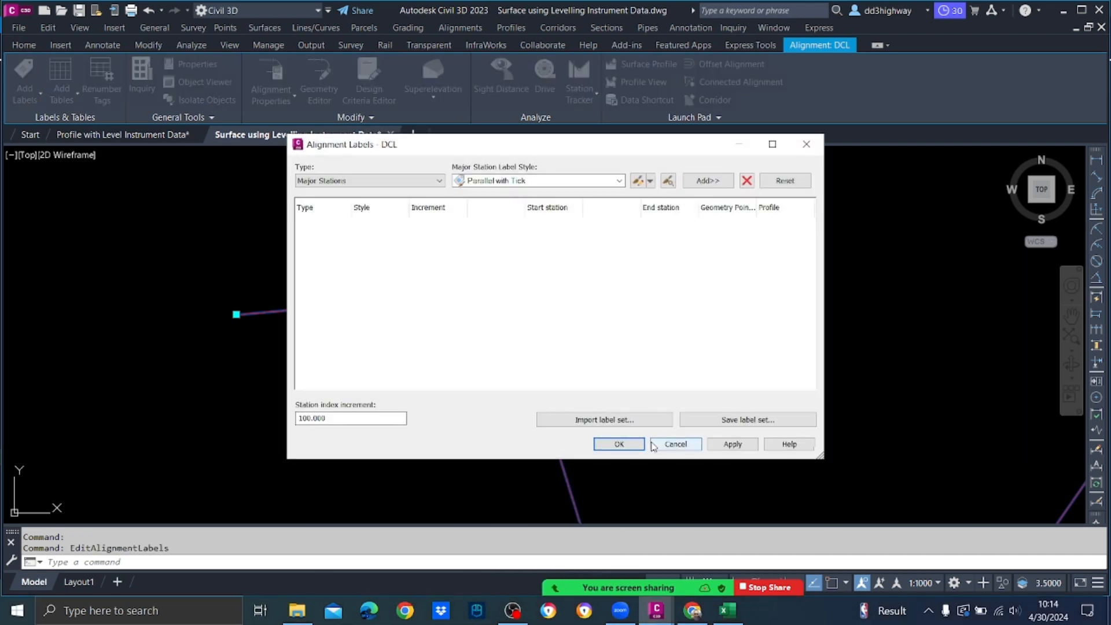
left_click(630, 428)
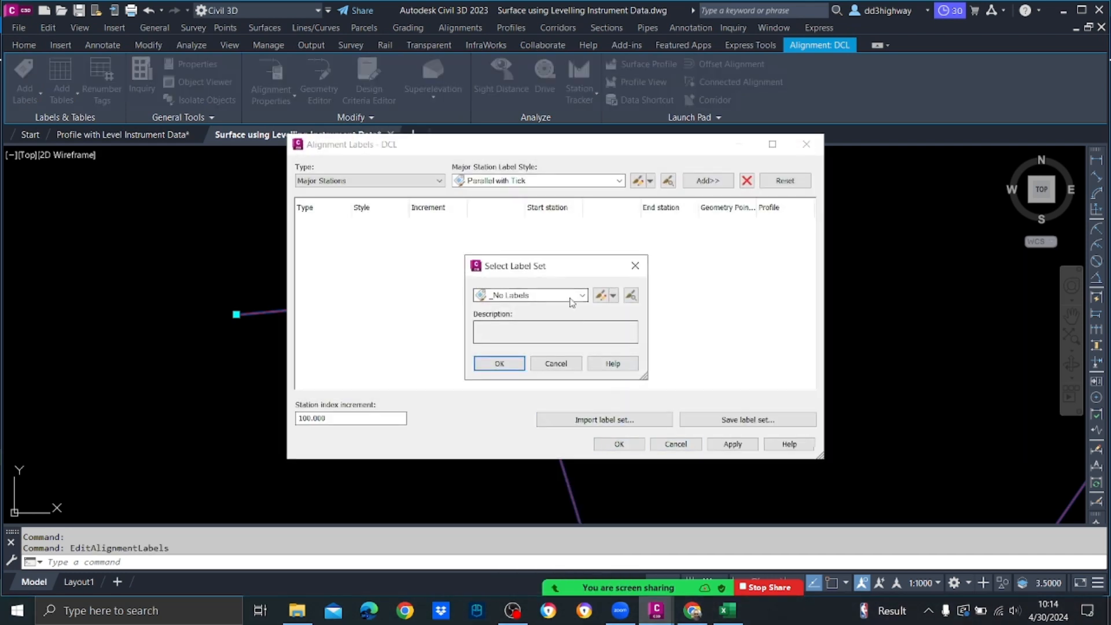
left_click(572, 301)
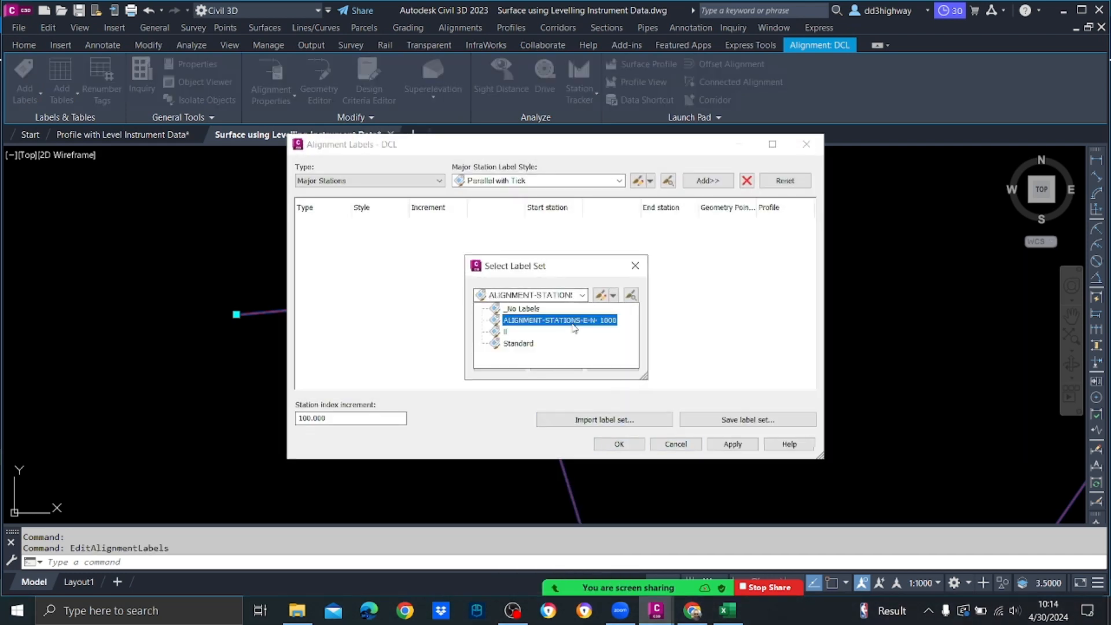
left_click(574, 322)
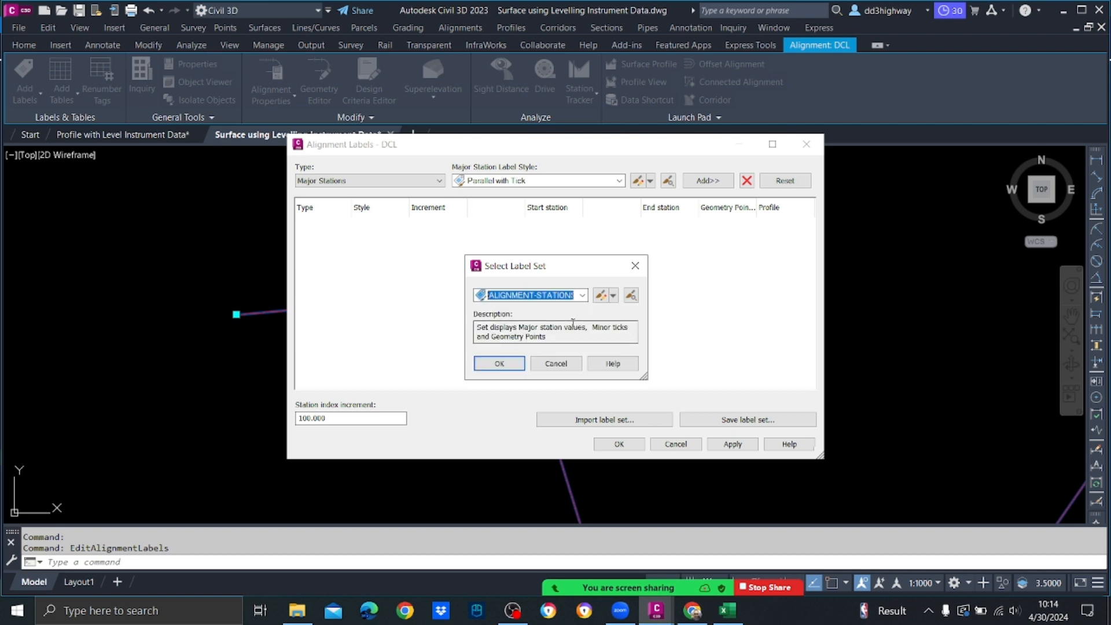
left_click(499, 364)
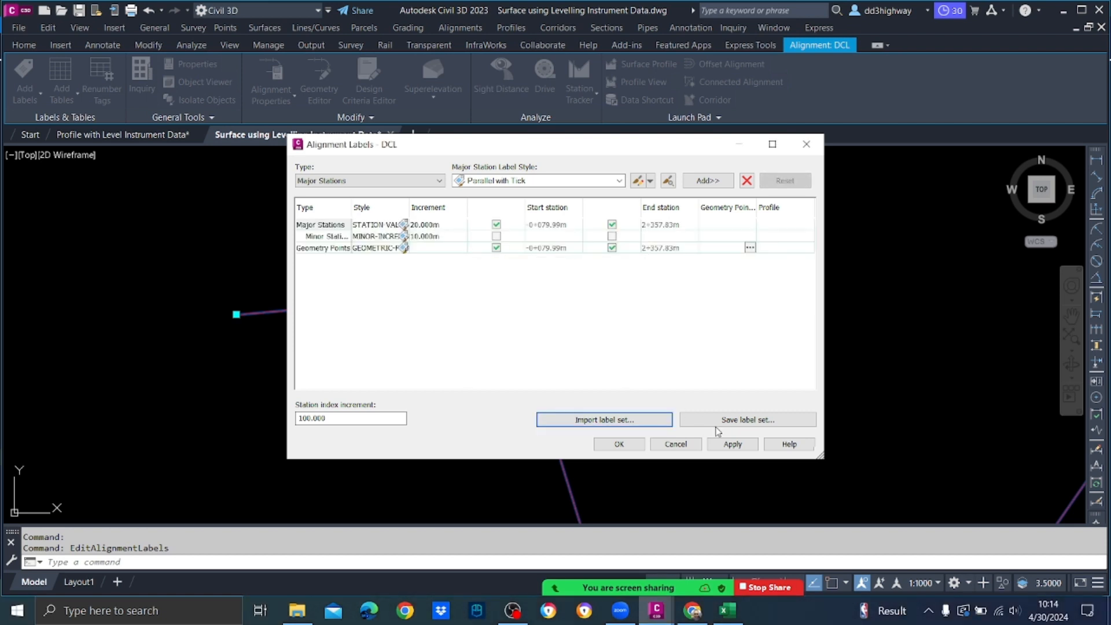
left_click(733, 444)
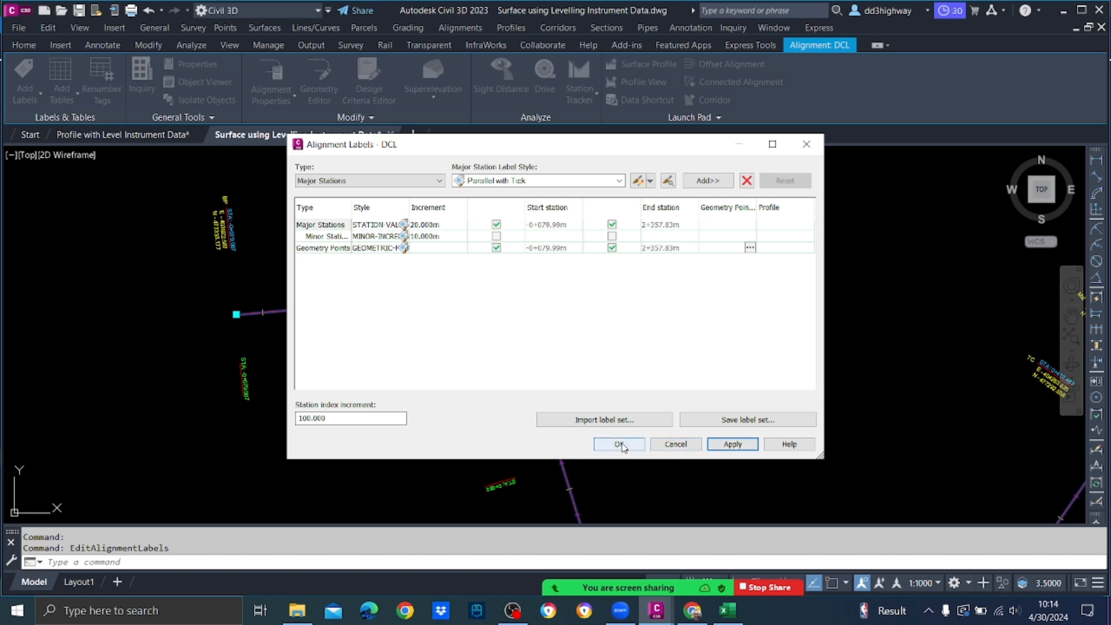
left_click(620, 443)
key("Escape")
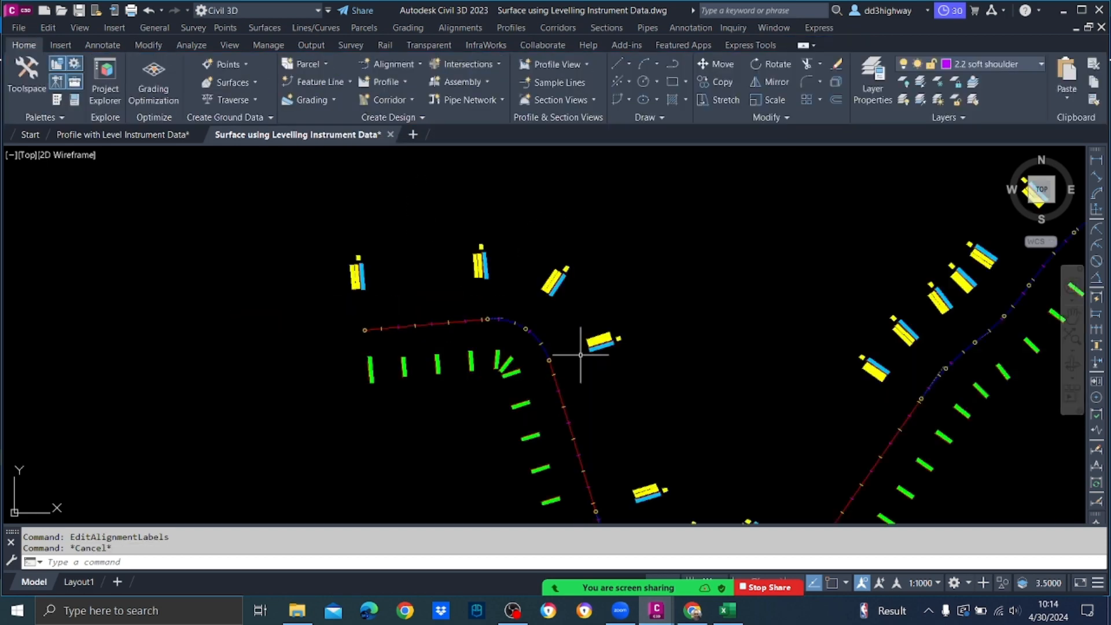
Step: Check the station labels around the DCL alignment's first curve and save the drawing
scroll(577, 354, "up", 2)
scroll(514, 315, "up", 3)
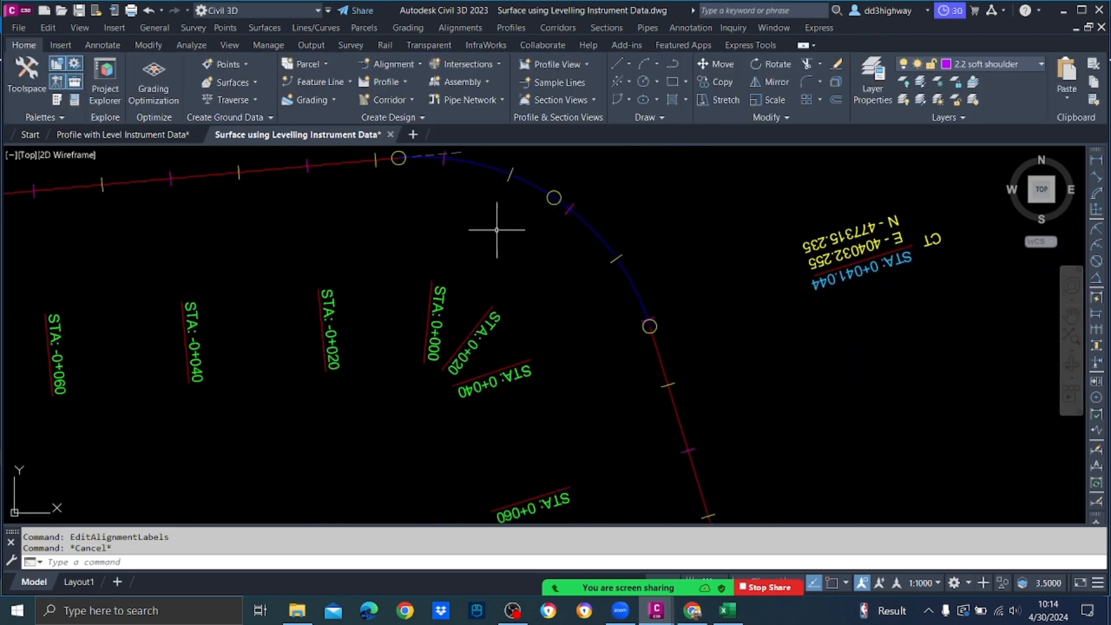
scroll(514, 344, "down", 4)
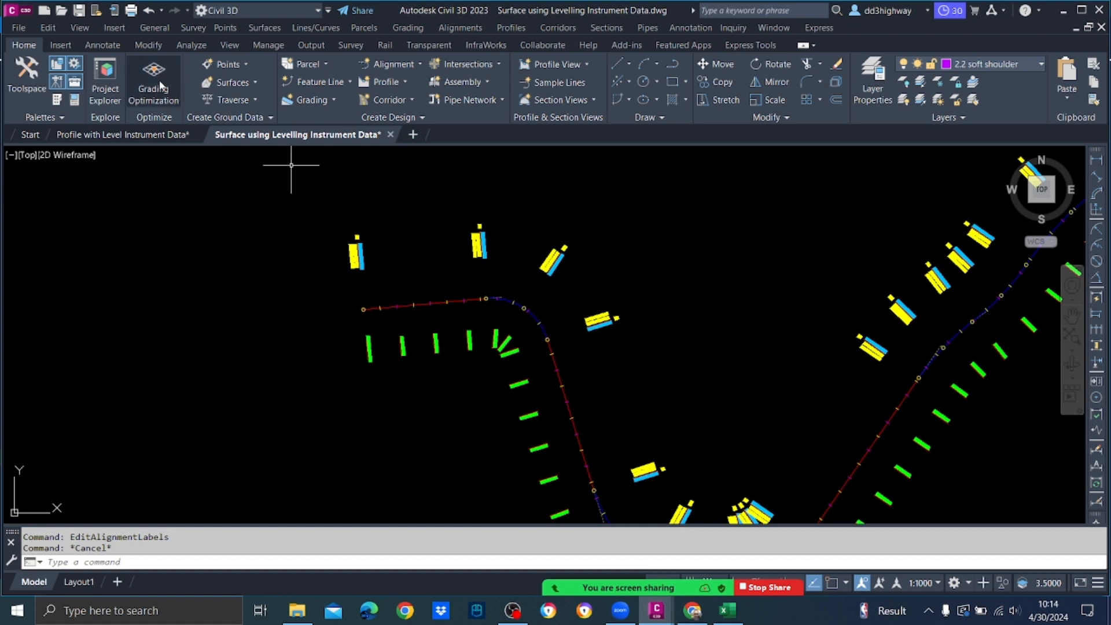
left_click(76, 13)
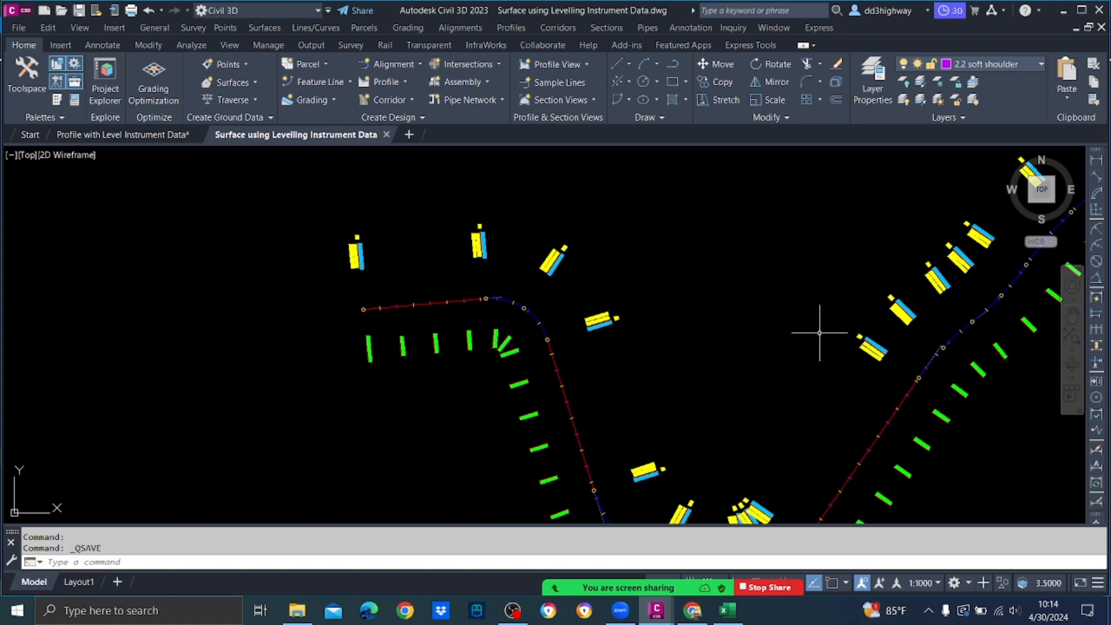
Step: Switch to the 0+000-2+700-Levels.xls workbook in Excel and delete the header row with Chainage, Offset, RL and Remarks
left_click(727, 611)
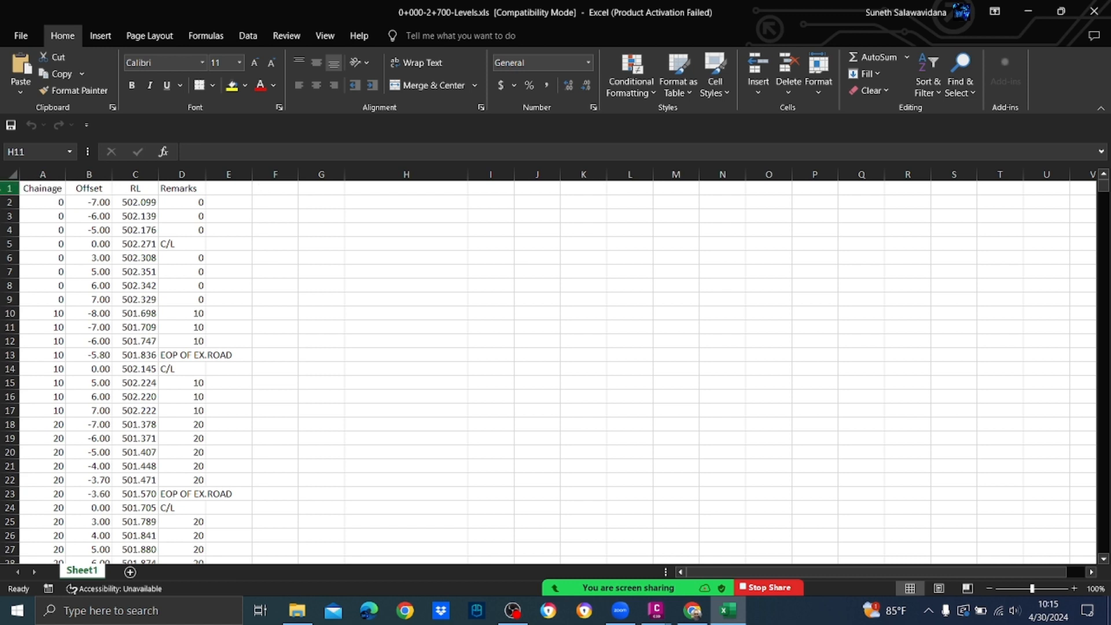
left_click(8, 189)
right_click(8, 188)
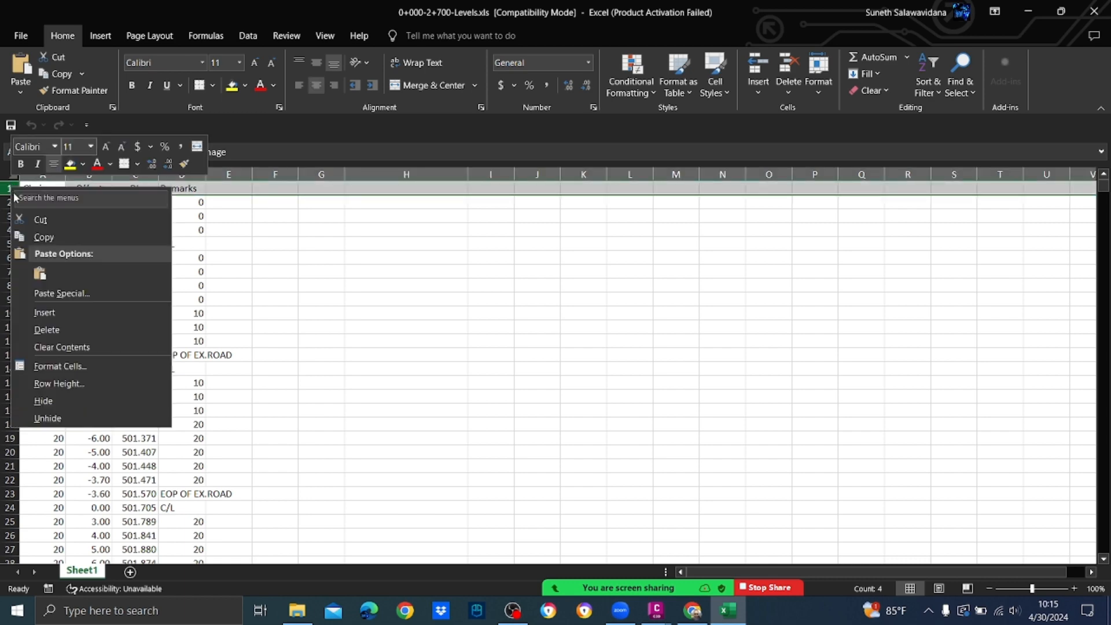
left_click(47, 329)
left_click(492, 368)
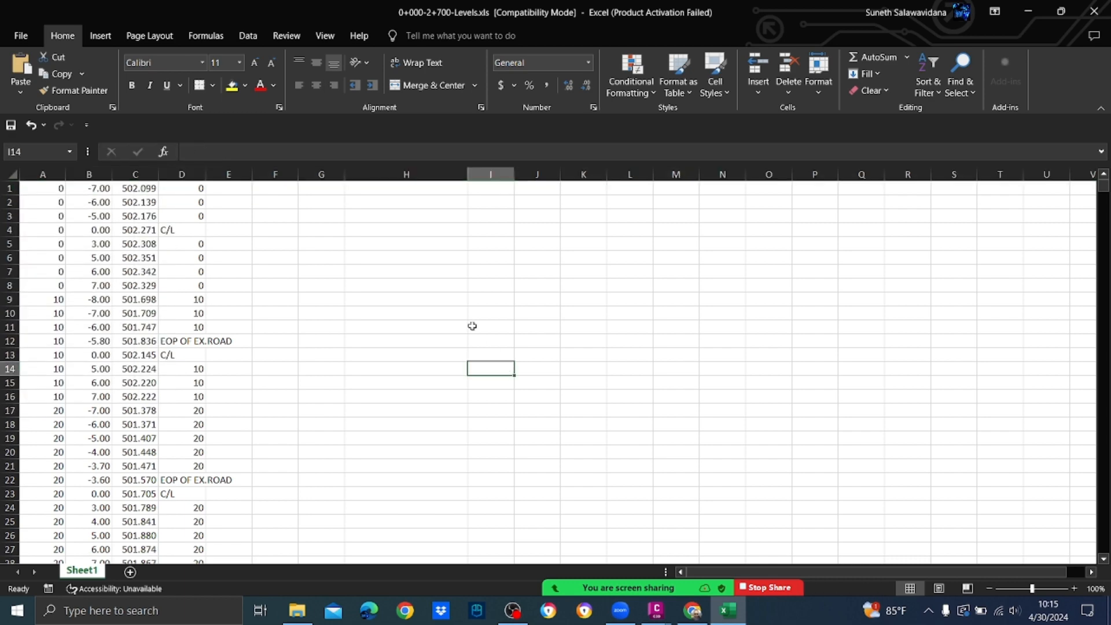
Step: Sort the levelling data by the remarks in column D from smallest to largest, expanding the selection to the adjacent columns
scroll(466, 312, "down", 7)
left_click_drag(1104, 189, 1106, 551)
scroll(595, 356, "down", 4)
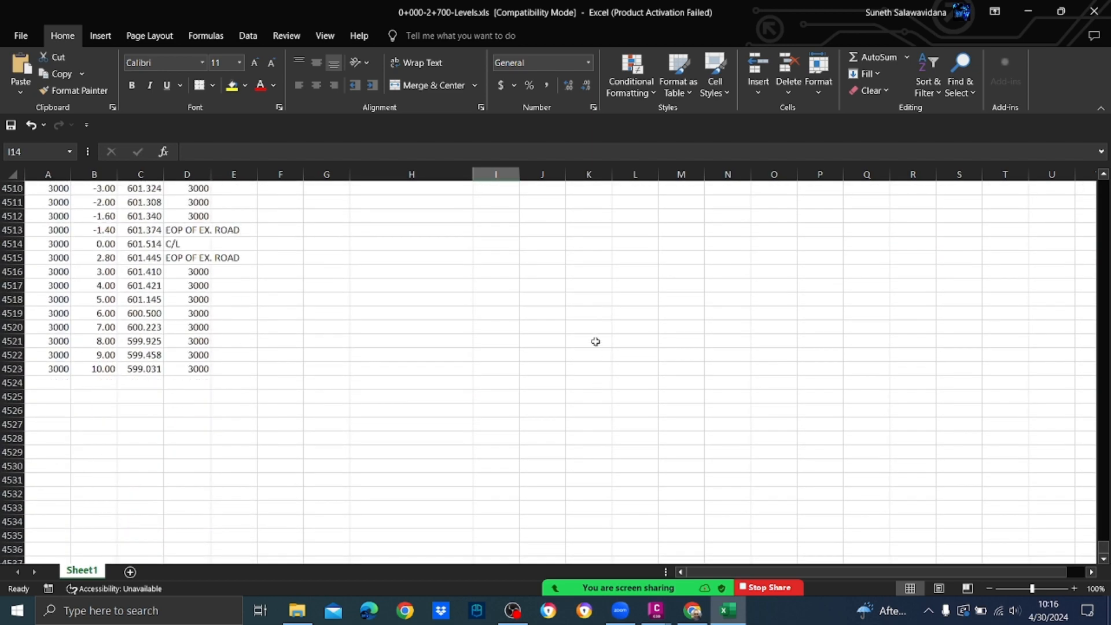
scroll(595, 342, "up", 8)
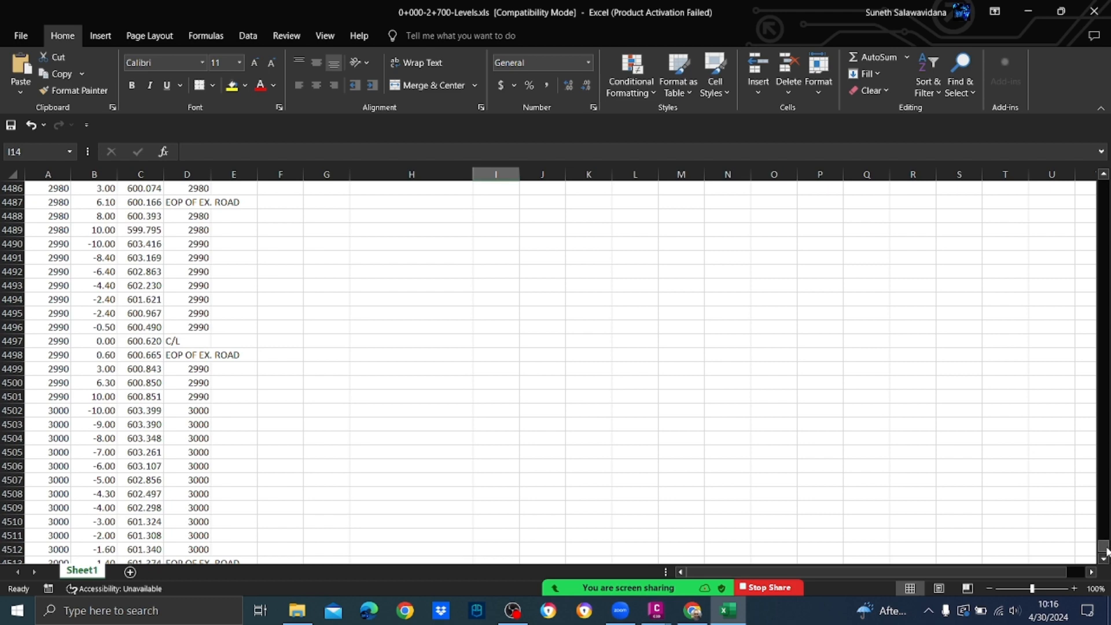
left_click_drag(1106, 549, 1106, 185)
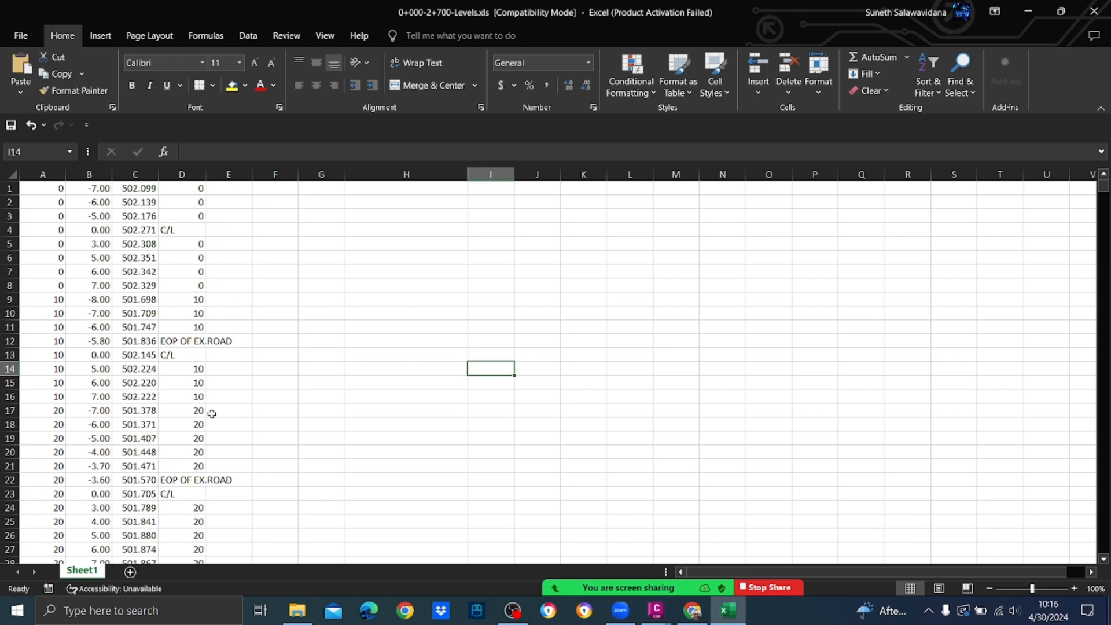
left_click(180, 174)
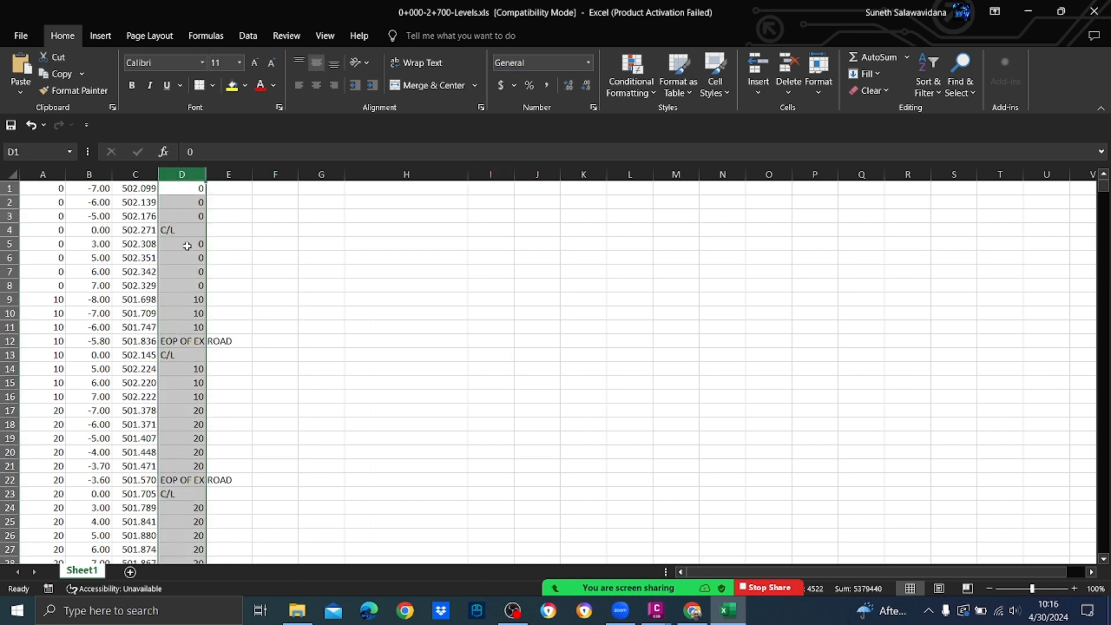
right_click(189, 184)
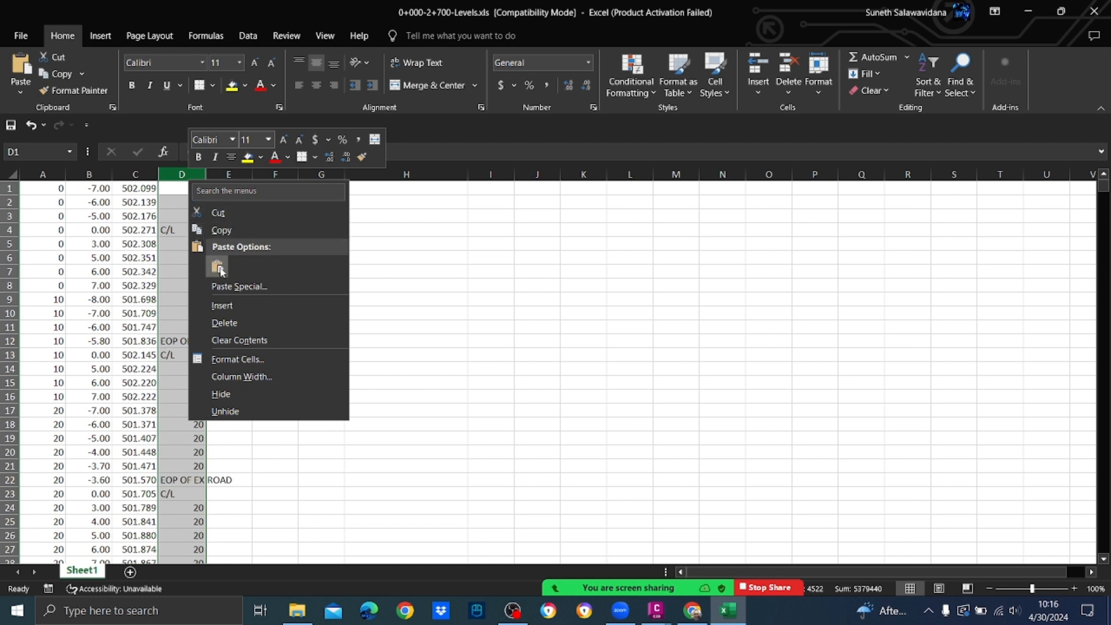
left_click(775, 335)
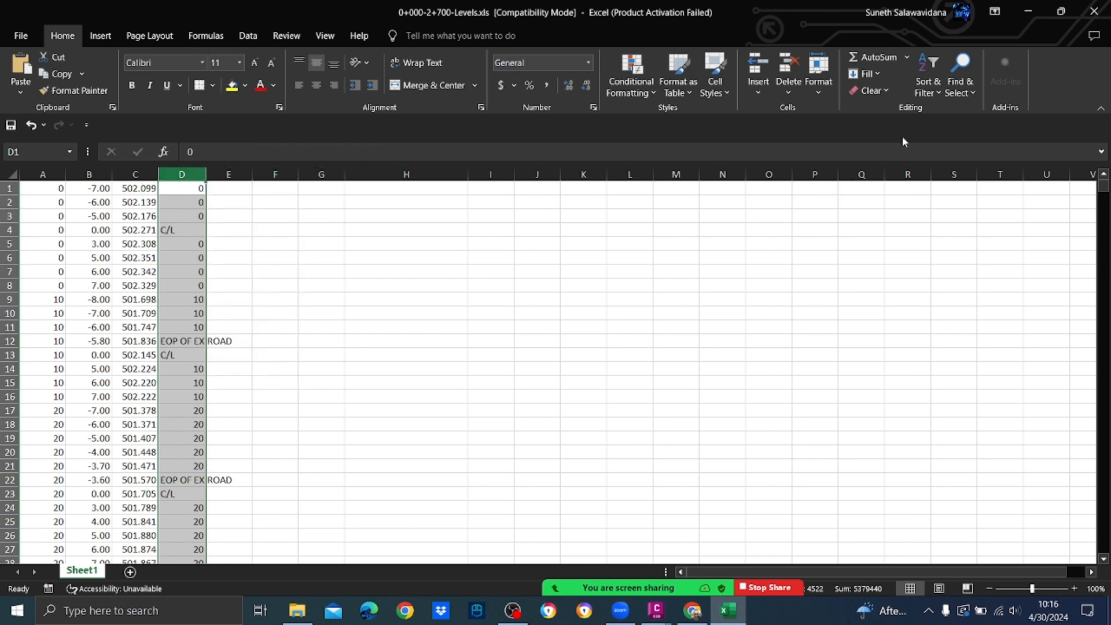
left_click(939, 92)
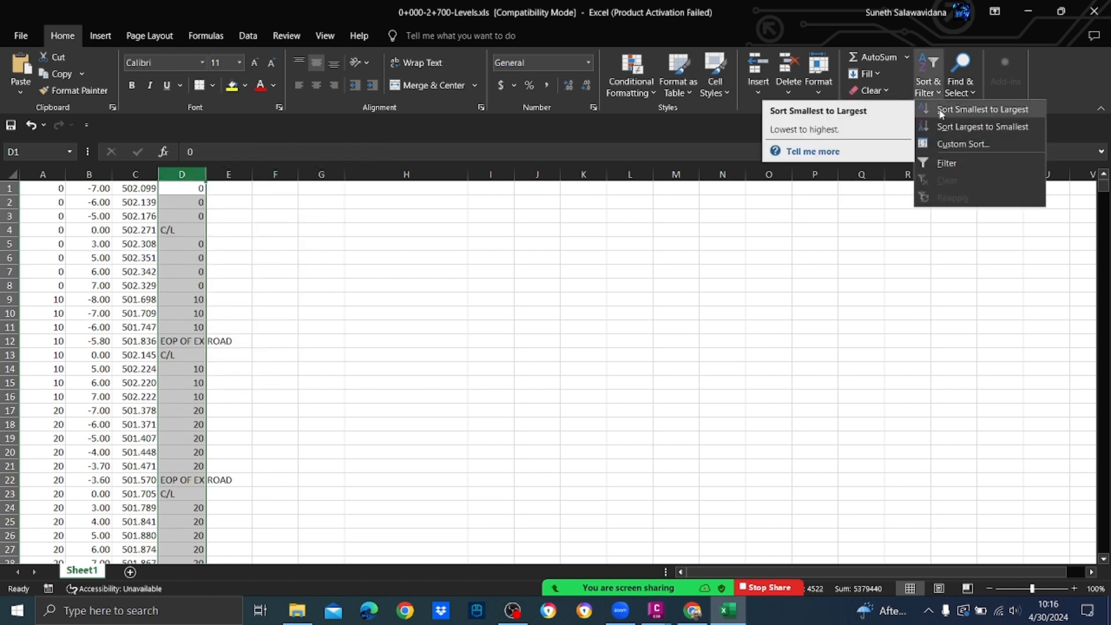
left_click(941, 111)
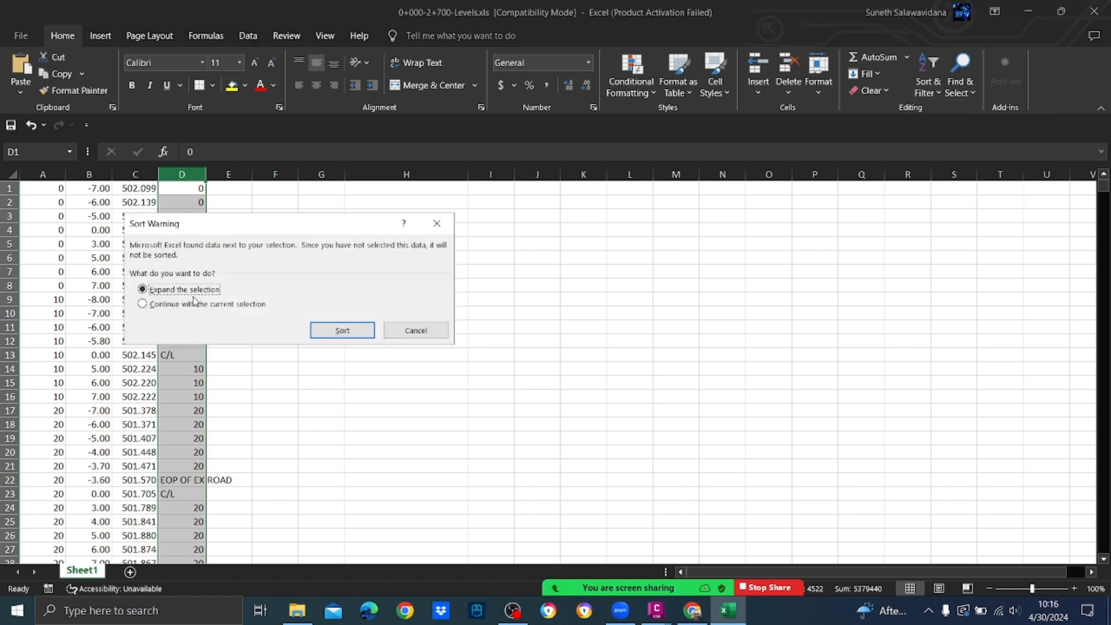
left_click(341, 330)
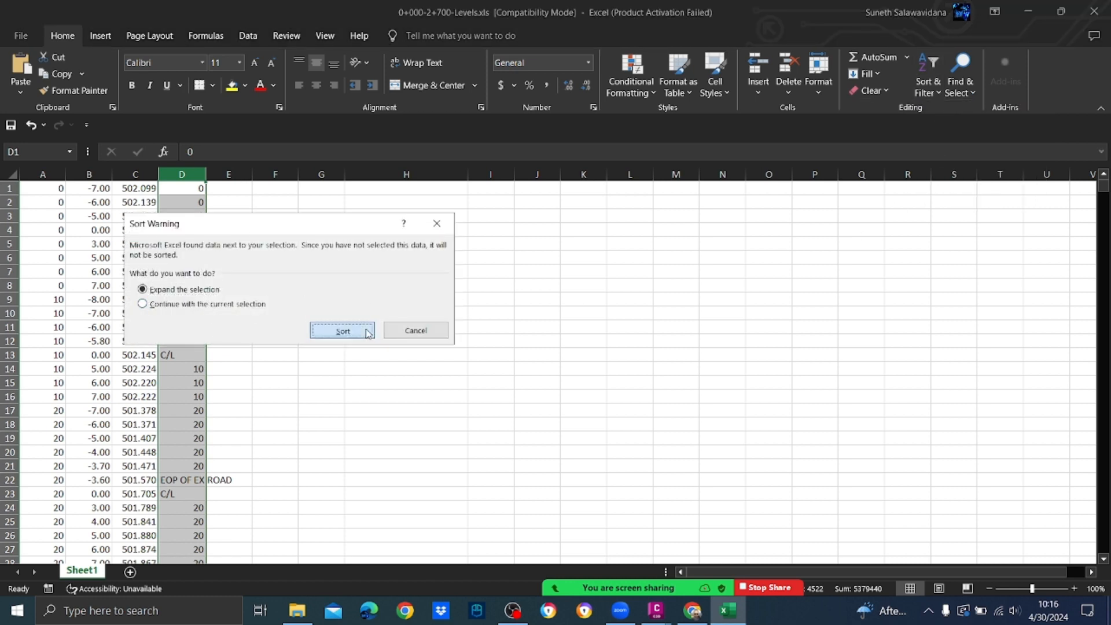
Step: Cut the existing road edge points in rows 3935 to 4515, from EOP TOP through EOP OF EX.ROAD, across columns A to E
scroll(451, 350, "down", 3)
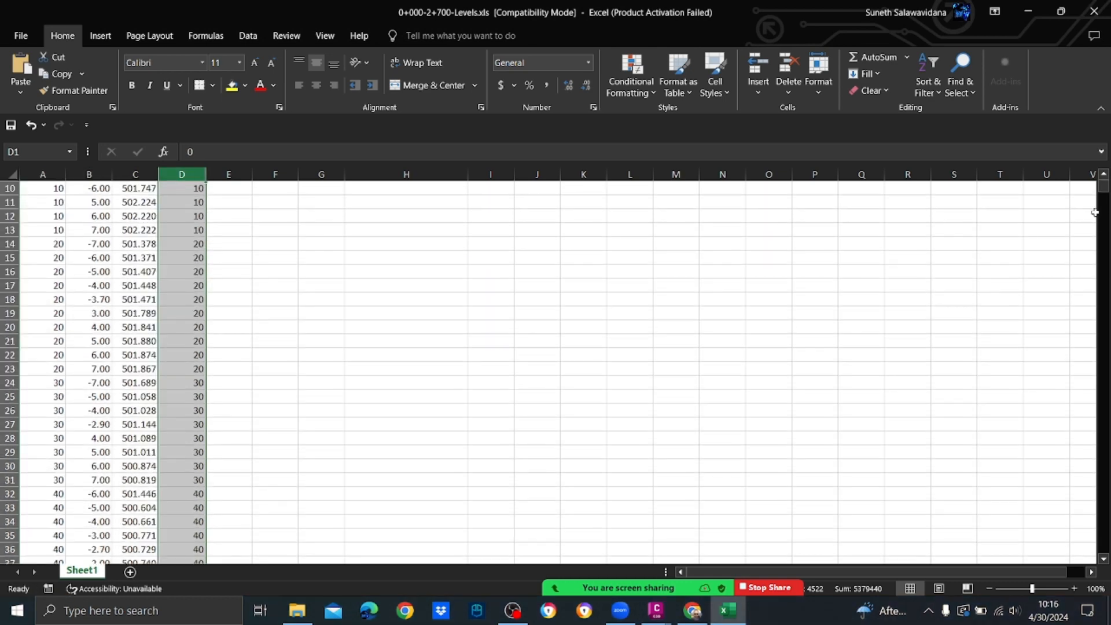
left_click_drag(1103, 187, 1091, 510)
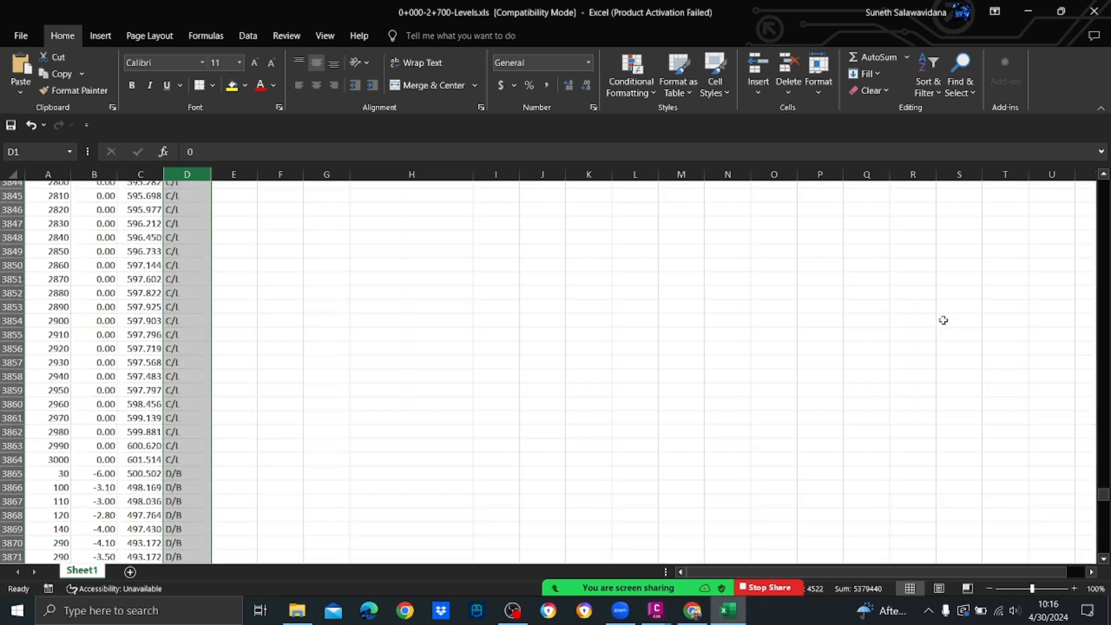
scroll(943, 320, "down", 20)
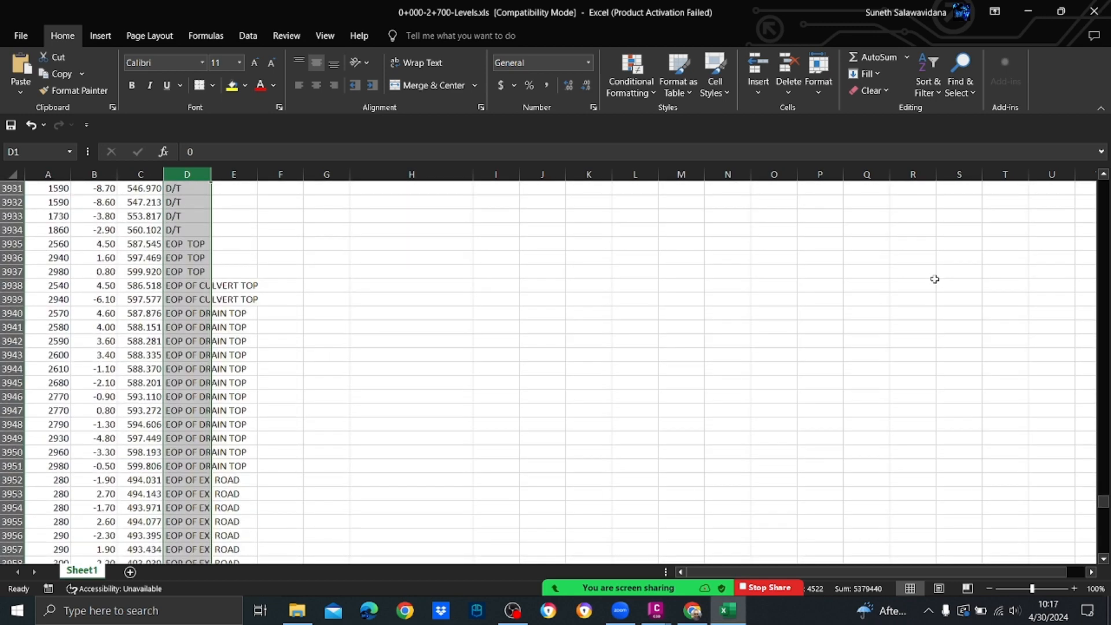
left_click(639, 369)
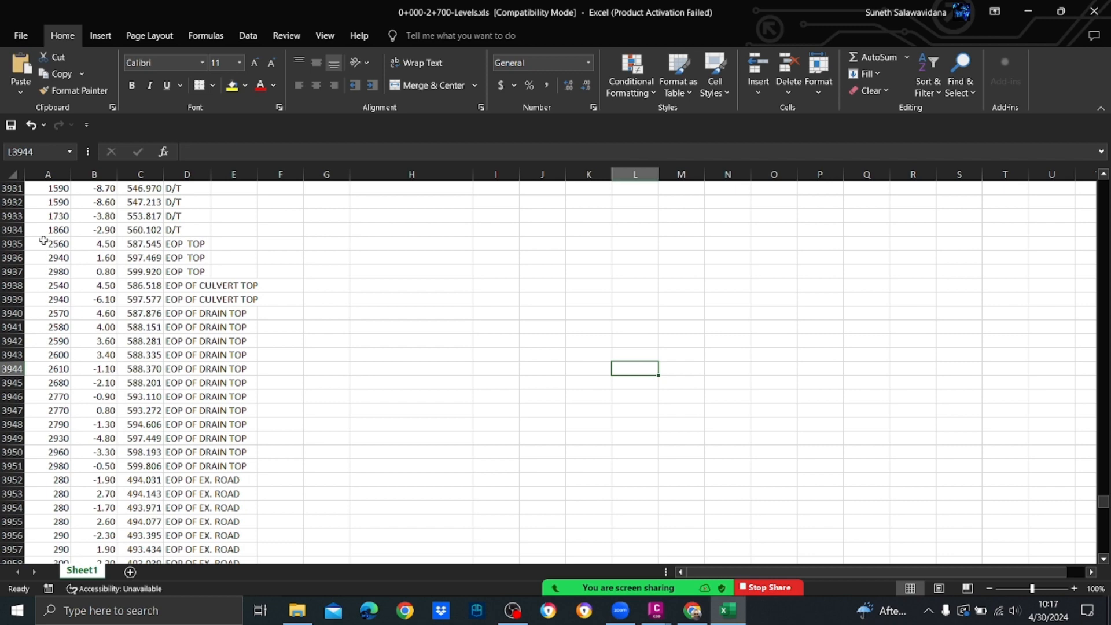
left_click_drag(43, 241, 245, 349)
key("ctrl+c")
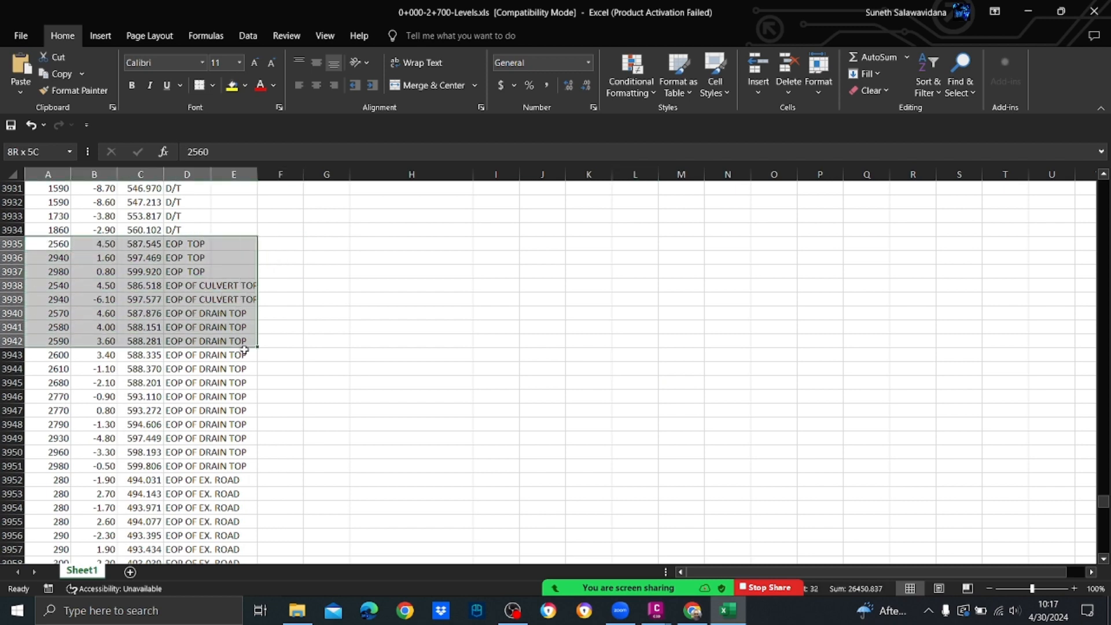
left_click_drag(248, 528, 231, 450)
right_click(168, 337)
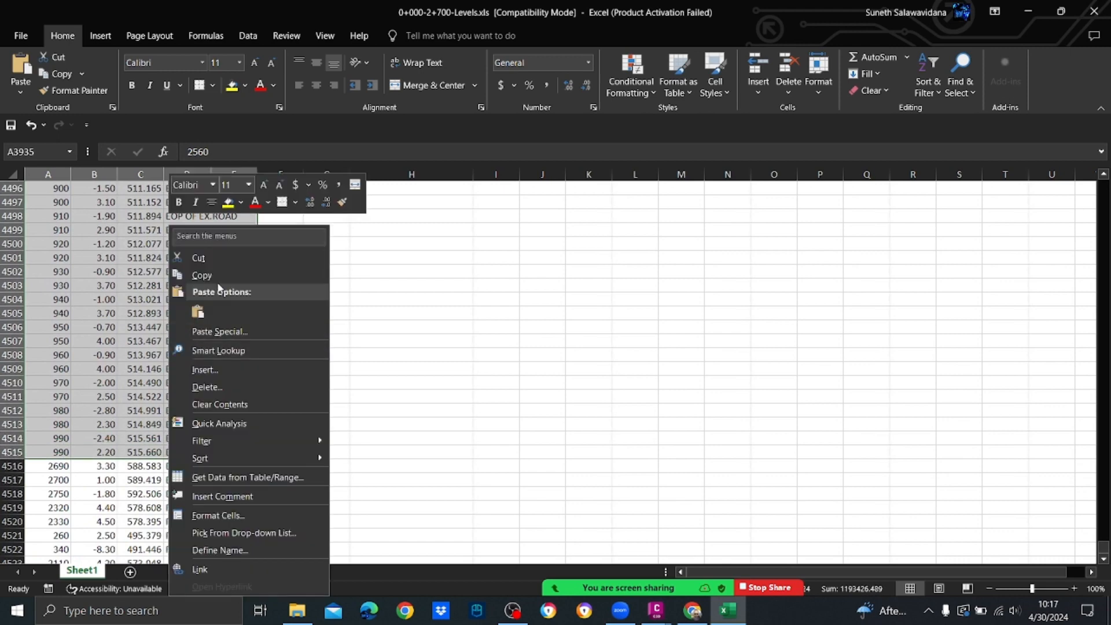
left_click(199, 259)
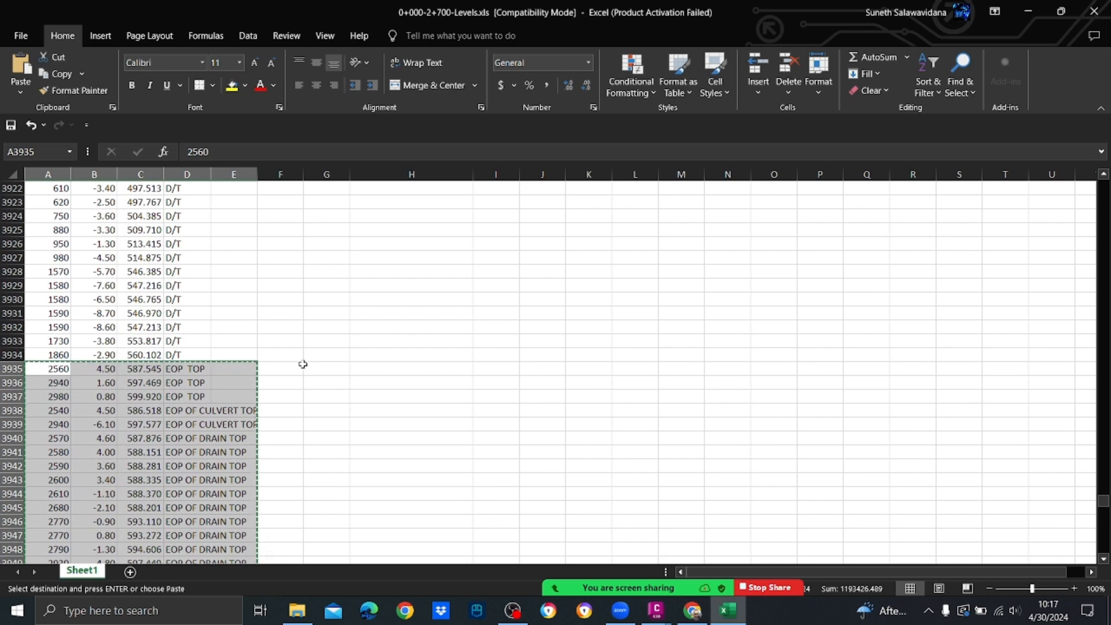
Step: Add a new worksheet and paste the cut EOP rows into it starting at cell A1
scroll(298, 361, "down", 2)
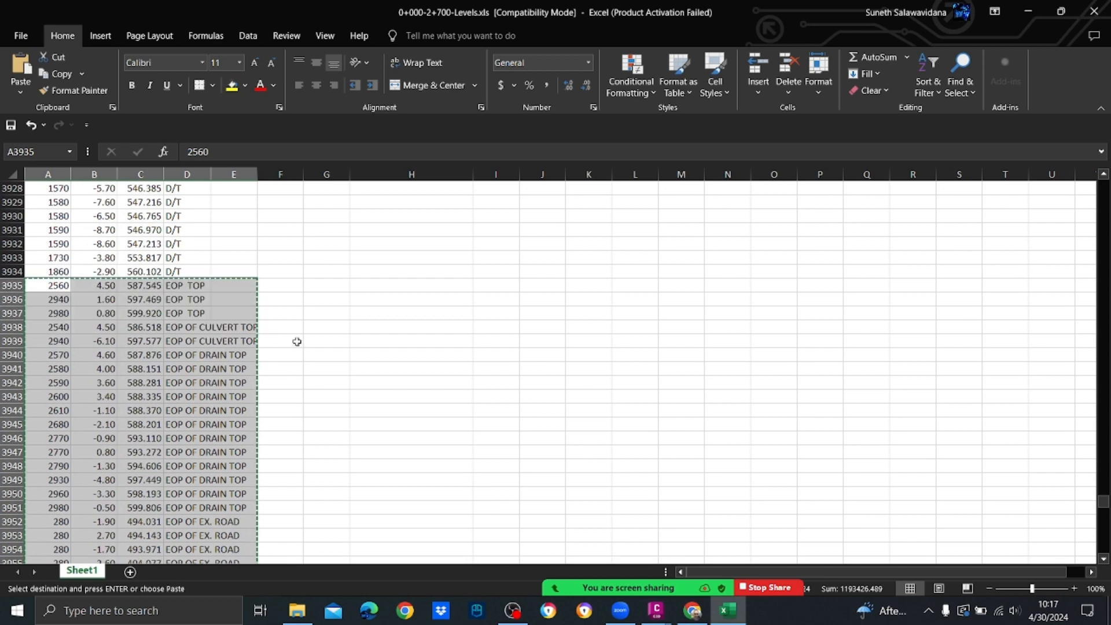
left_click(130, 572)
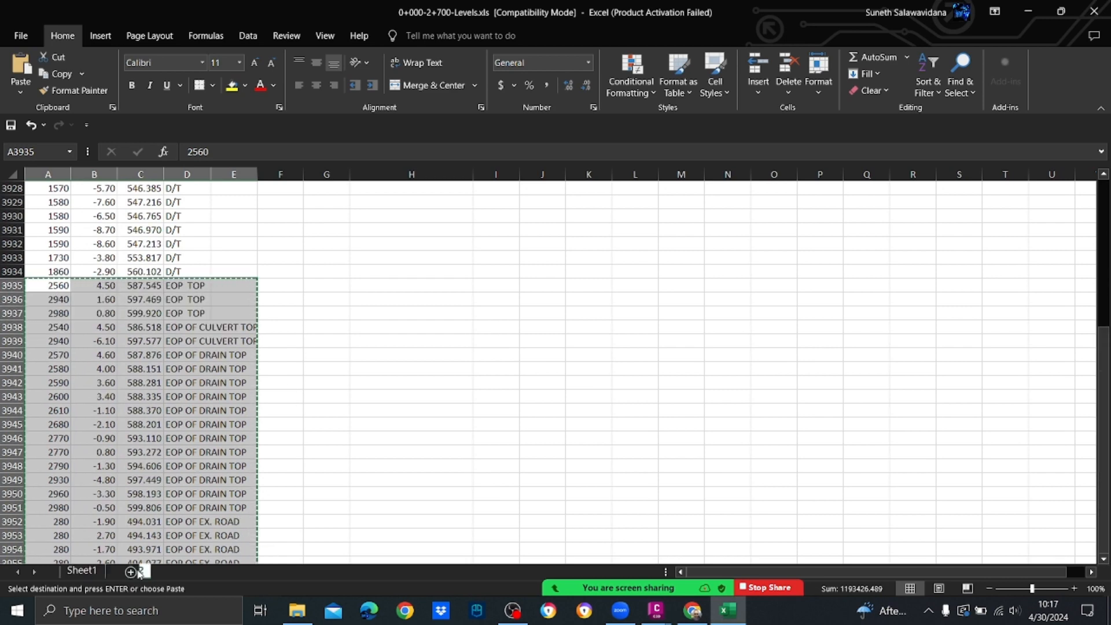
key("ctrl+v")
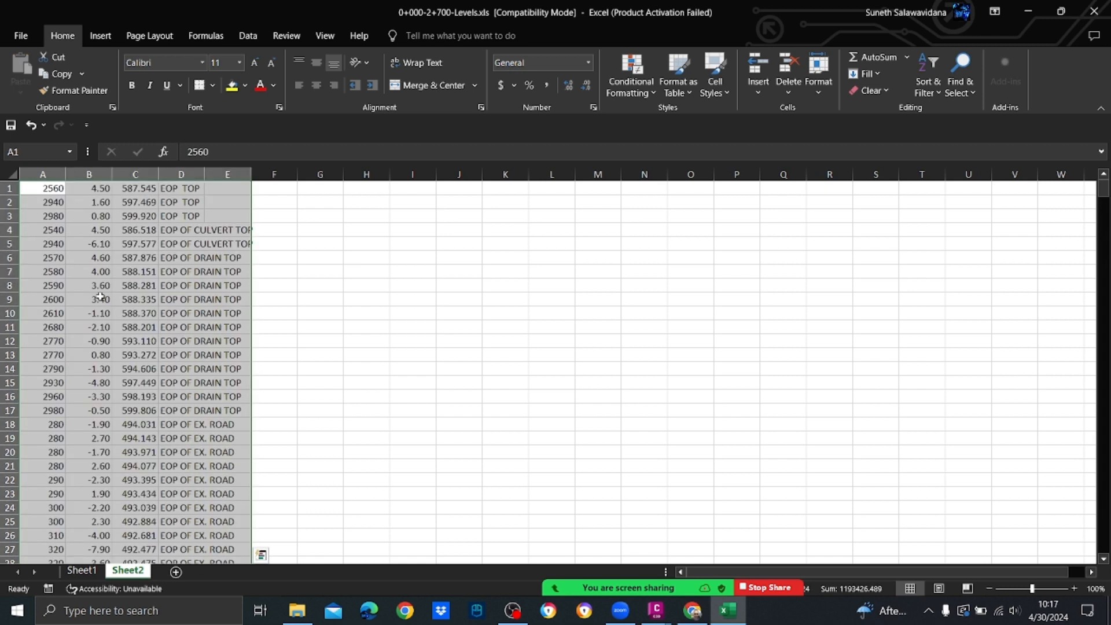
left_click(444, 399)
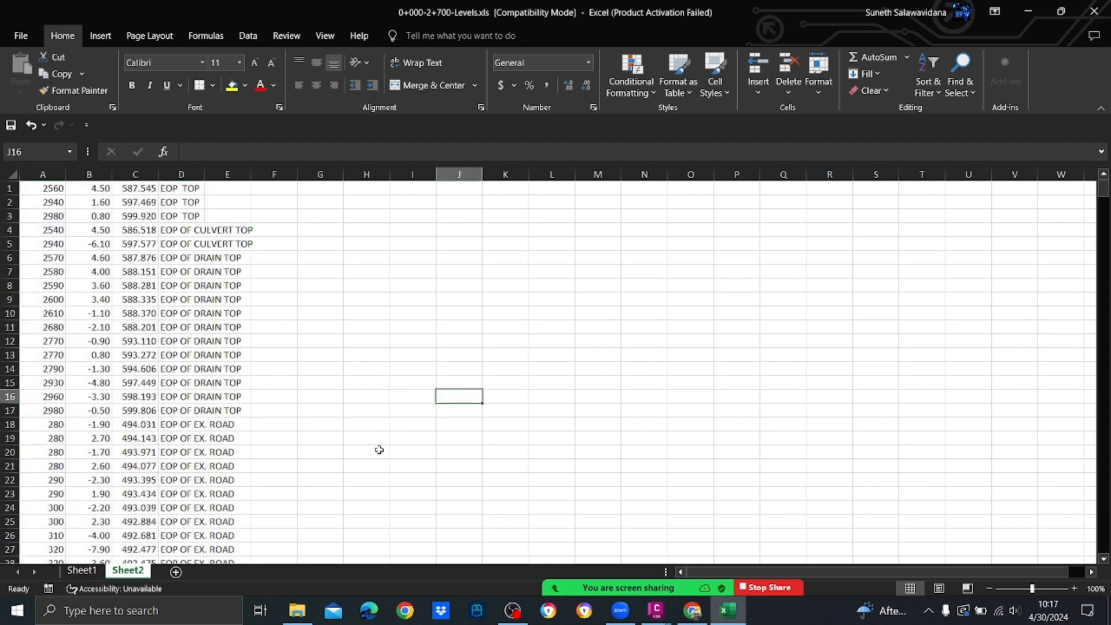
Step: Delete the emptied rows 3935 to 4515 from Sheet1 and return to Sheet2
left_click(84, 571)
left_click(263, 411)
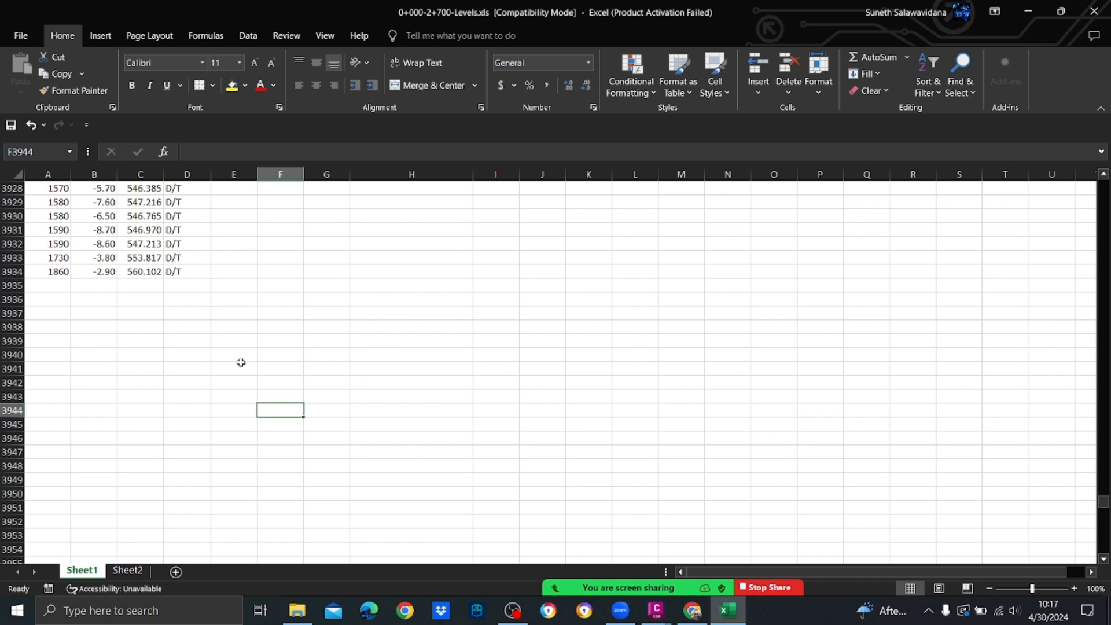
left_click_drag(14, 286, 27, 587)
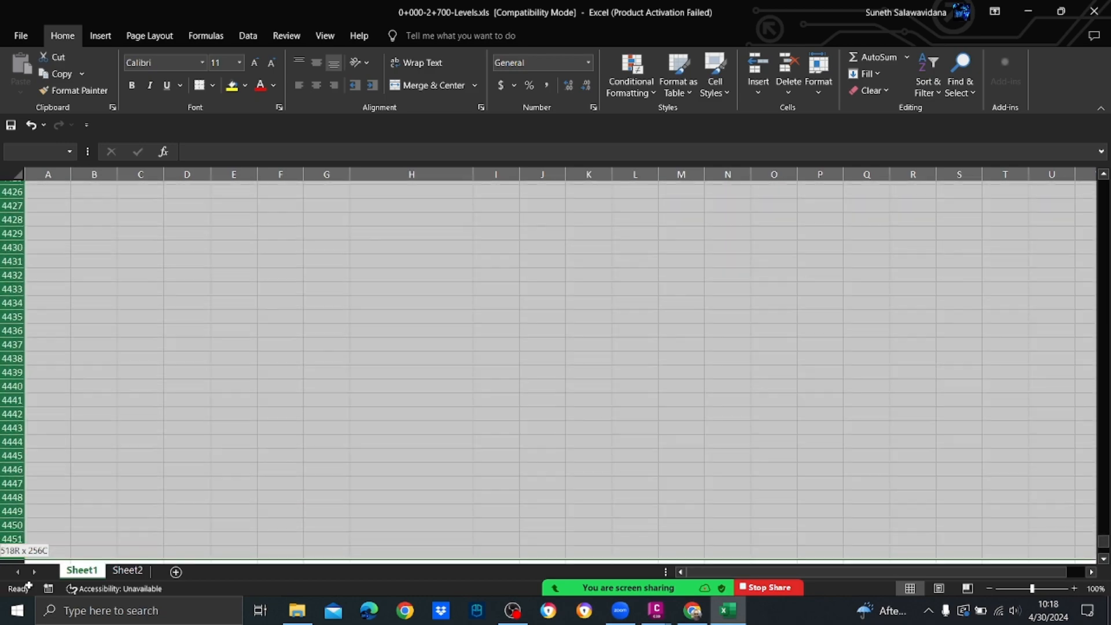
left_click_drag(37, 541, 56, 420)
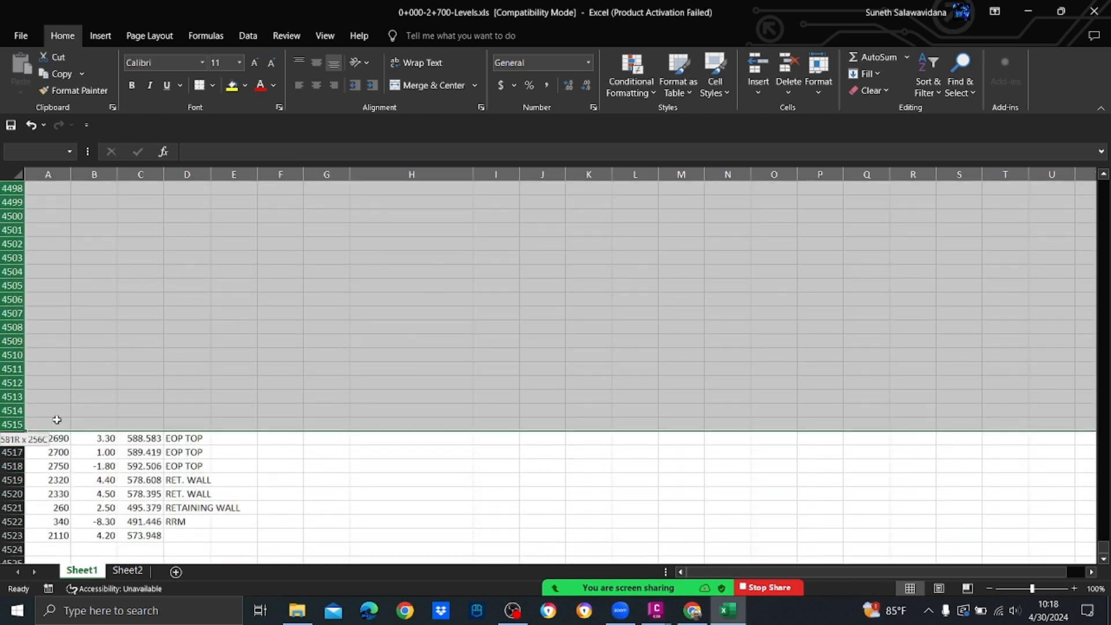
right_click(20, 345)
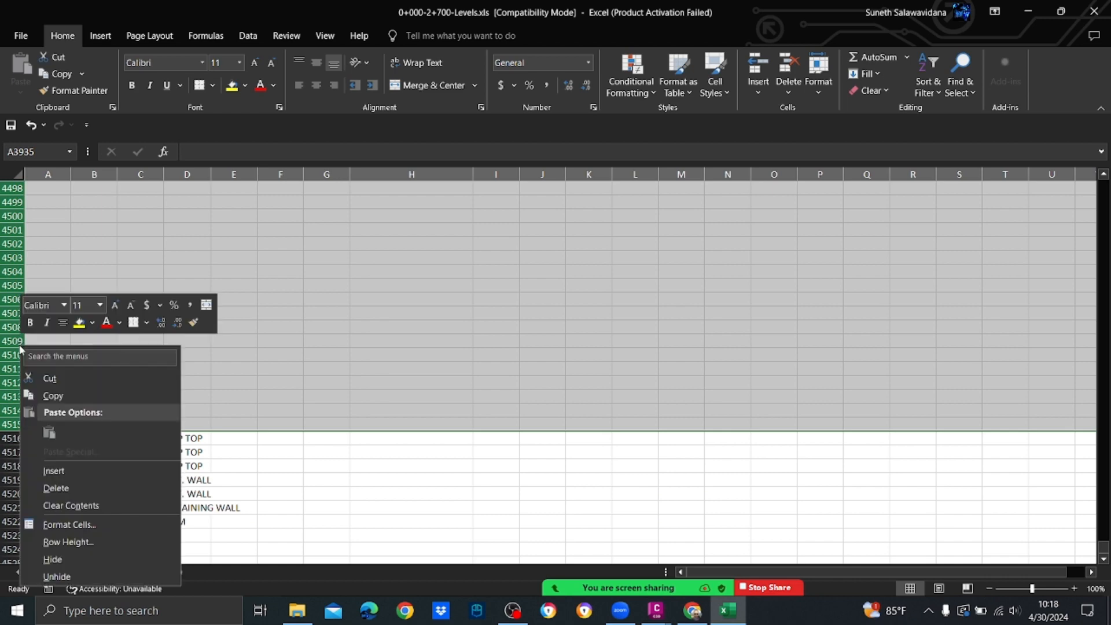
left_click(56, 488)
left_click(546, 492)
scroll(239, 542, "up", 1)
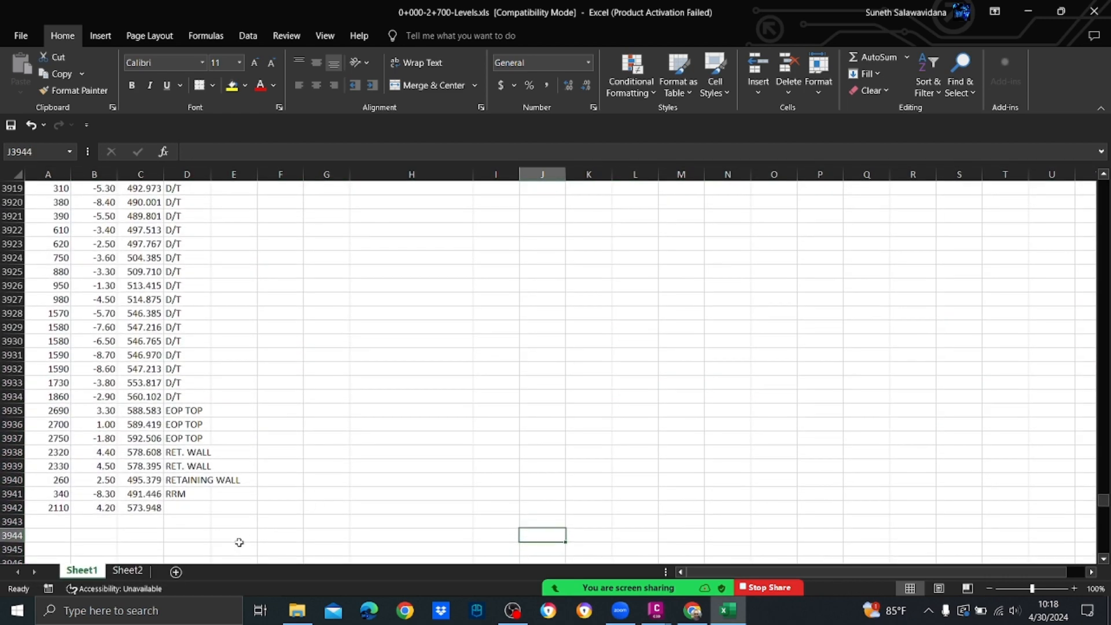
left_click(128, 571)
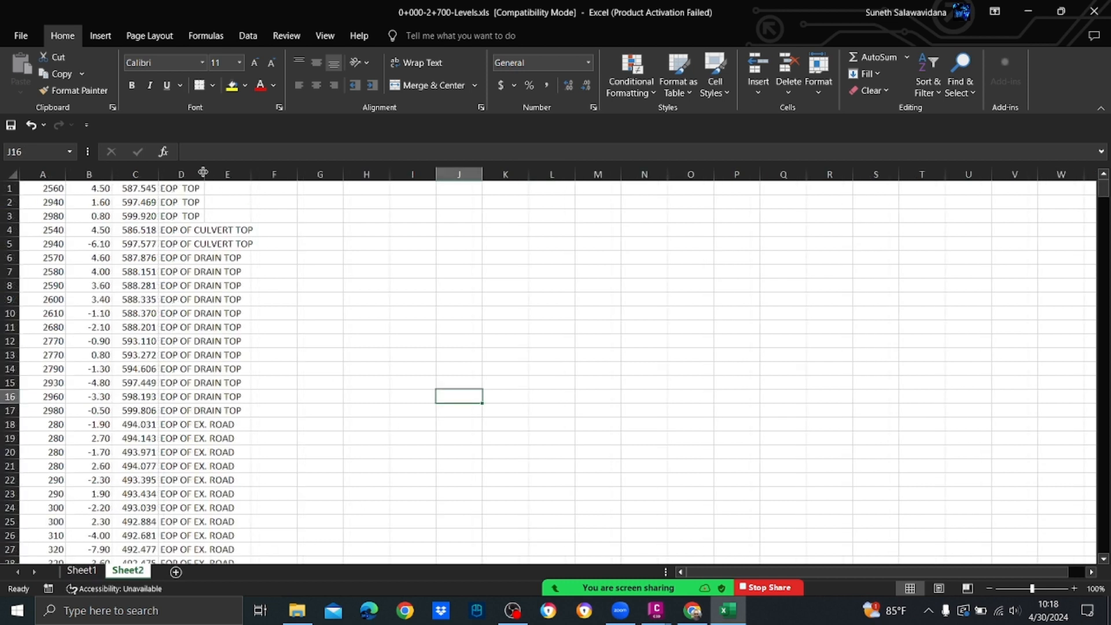
Step: Widen column D and replace the remarks in D1:D17 with EOP OF EX. ROAD copied from D18
left_click_drag(203, 172, 371, 177)
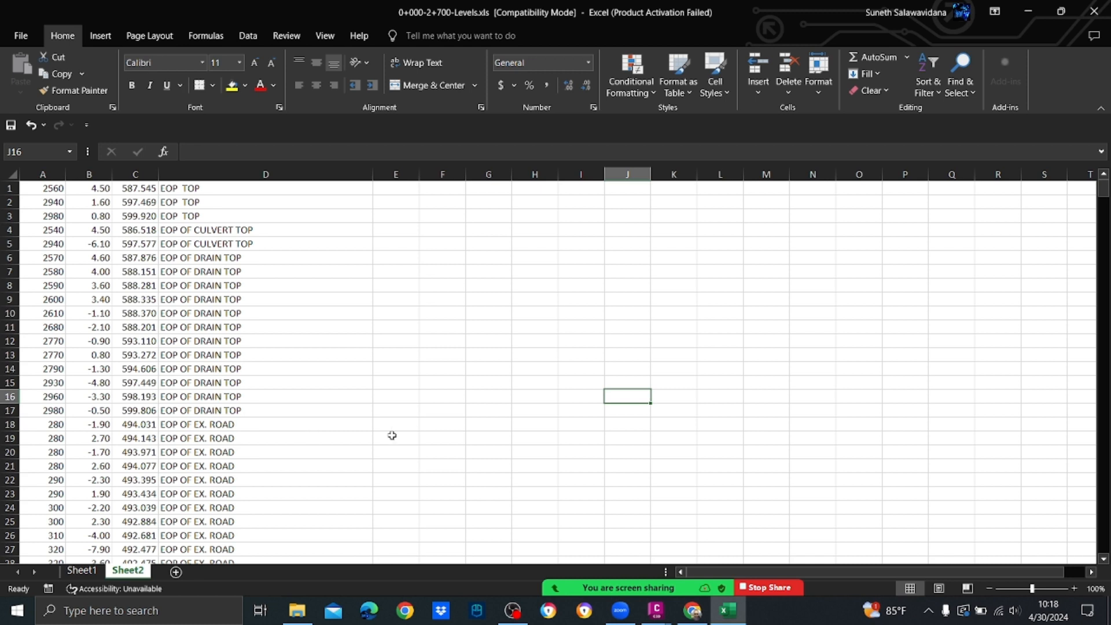
left_click(166, 396)
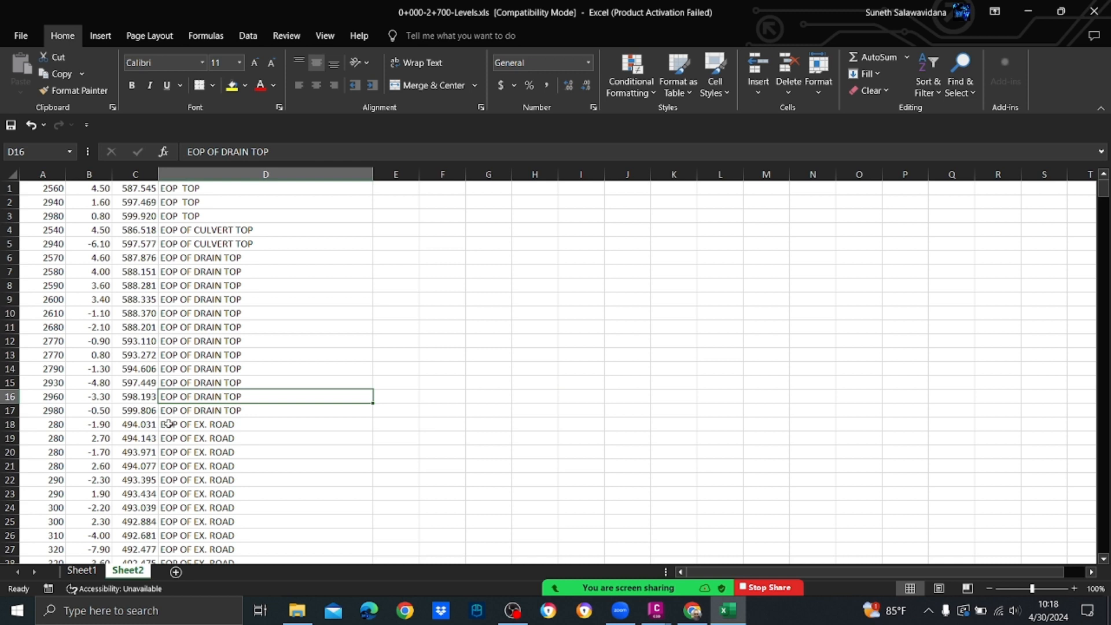
left_click(167, 425)
left_click_drag(372, 428, 364, 156)
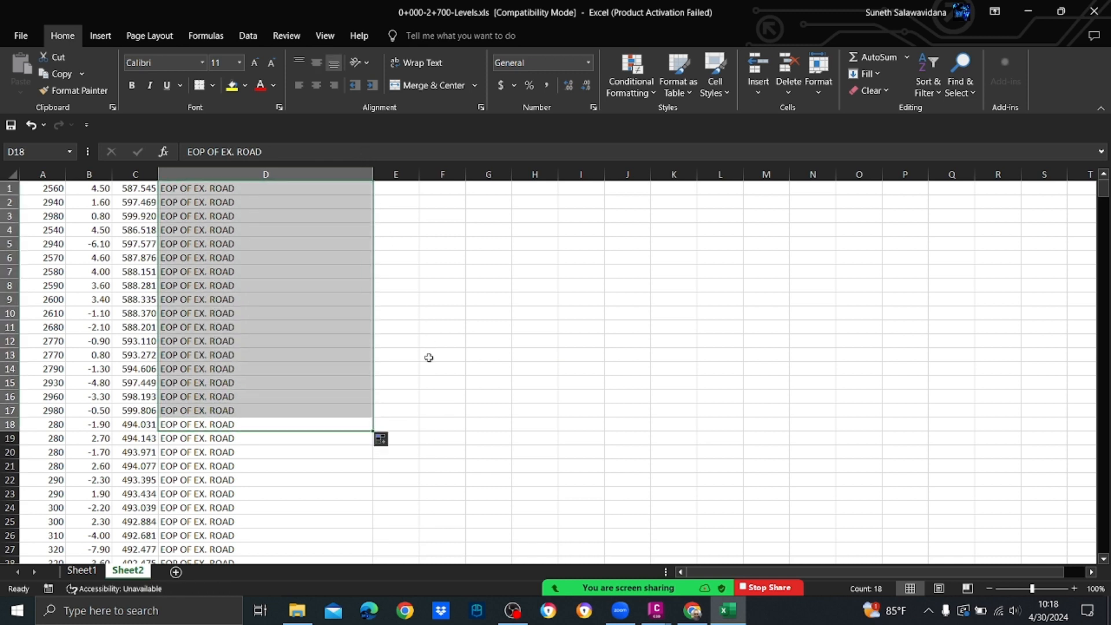
left_click(454, 409)
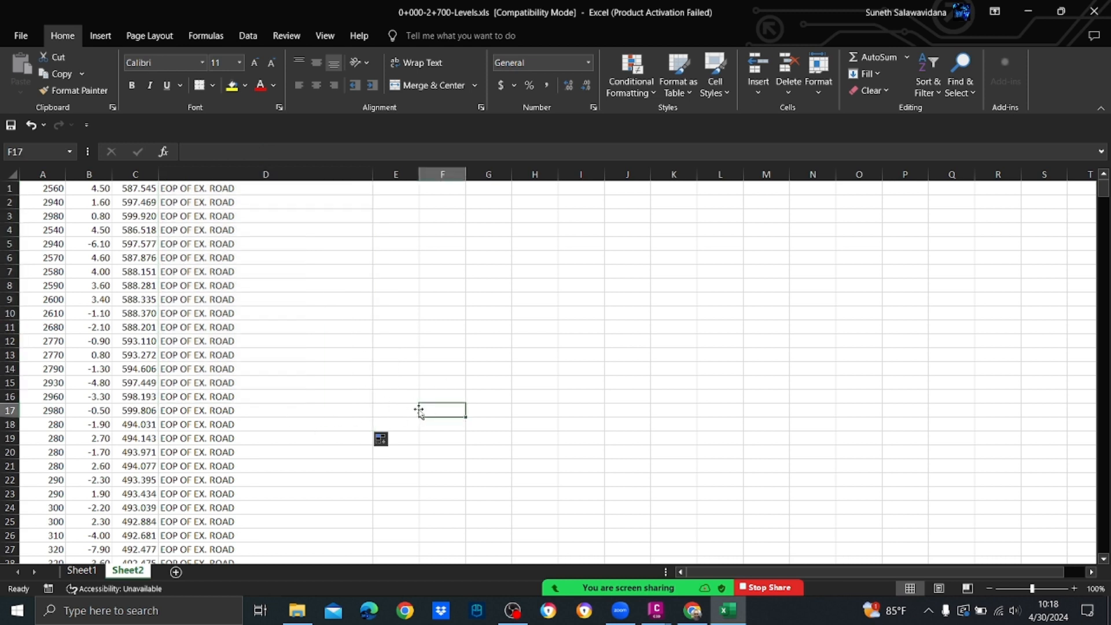
Step: Replace every remark in column D with the code TE, from D1 through the last data row 581
left_click(254, 192)
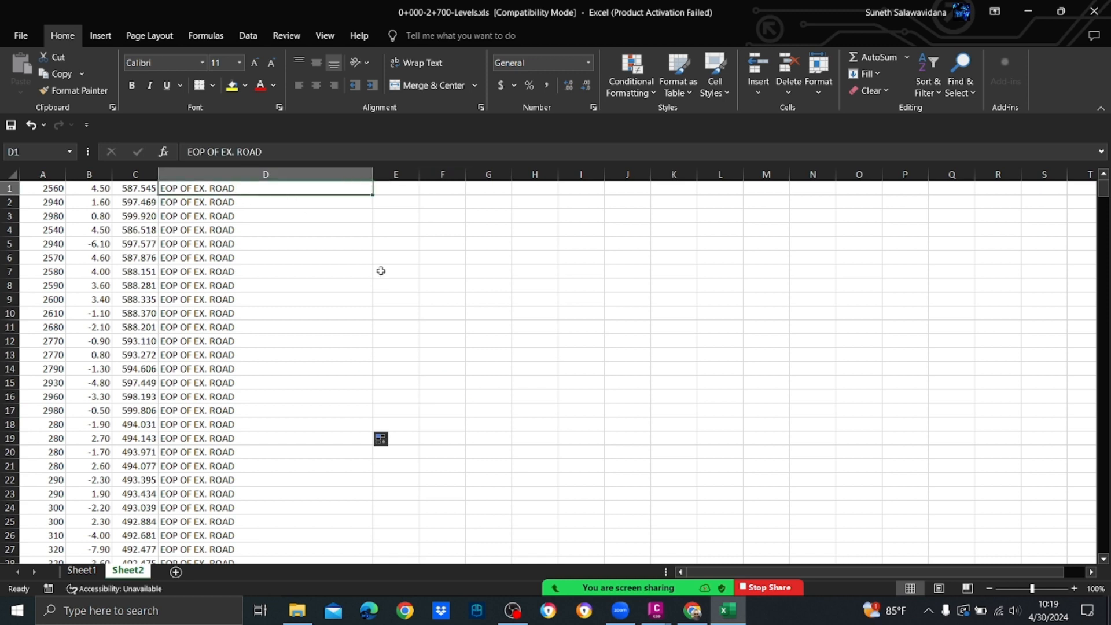
type("T")
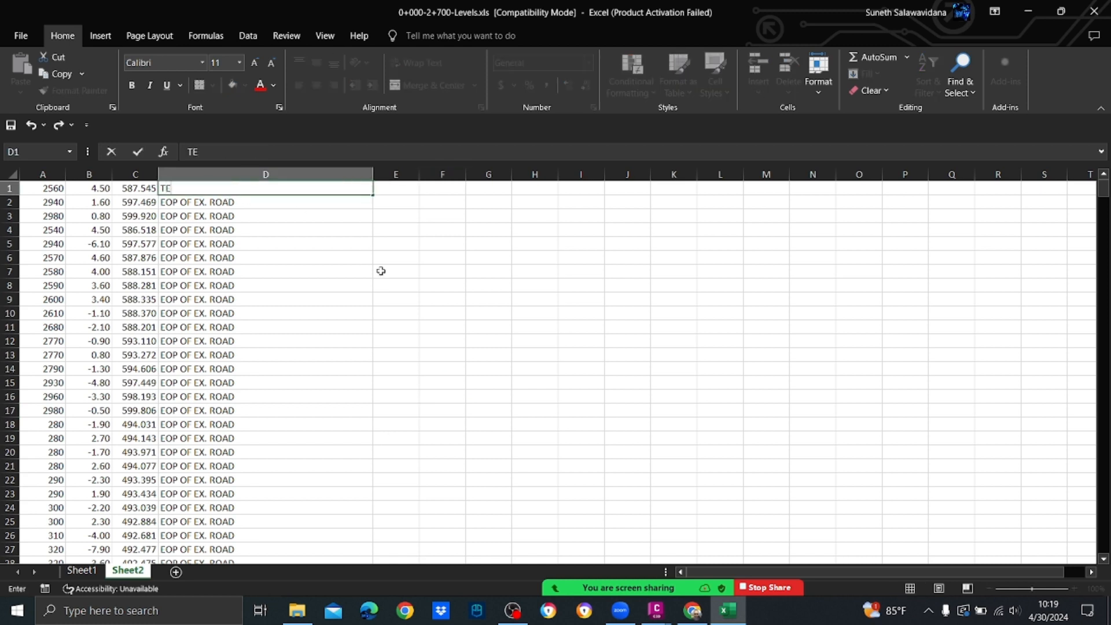
type("E")
key("Return")
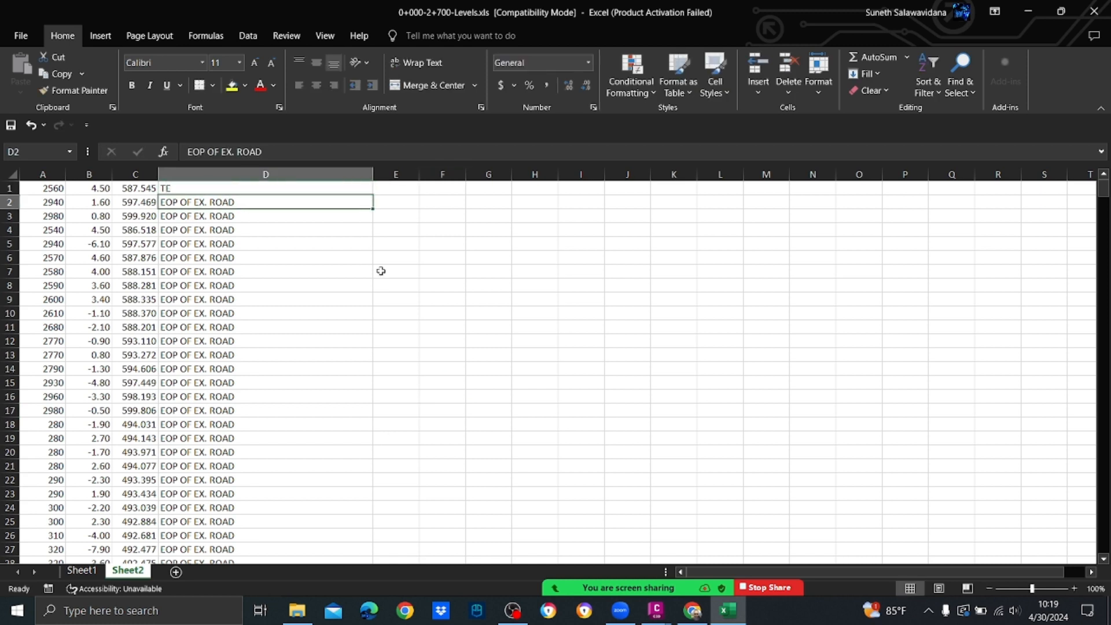
left_click(208, 188)
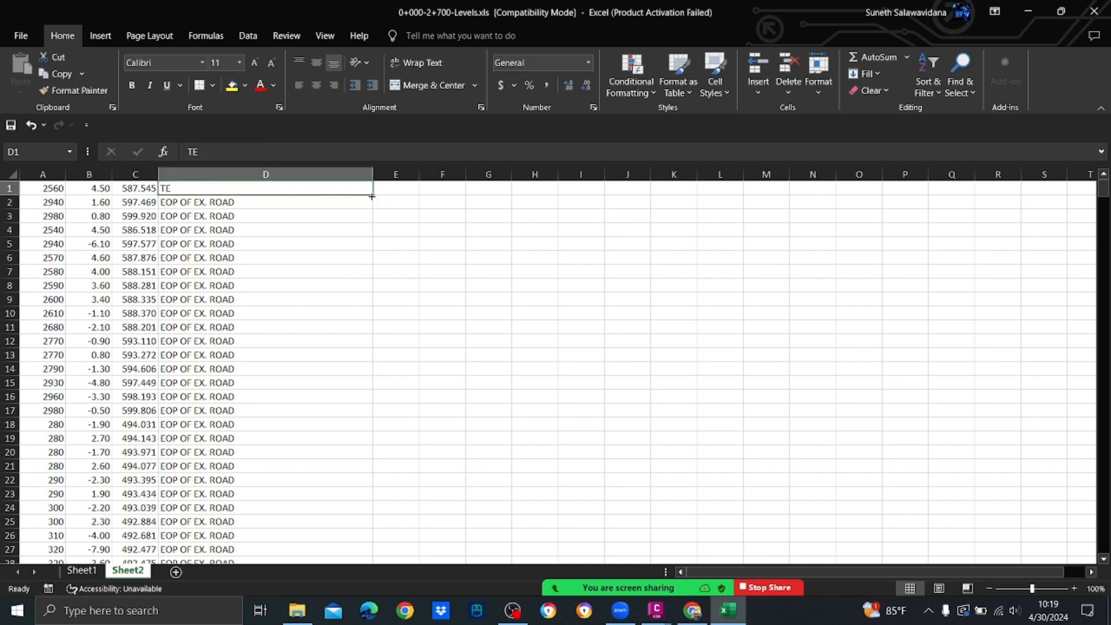
left_click_drag(373, 195, 335, 512)
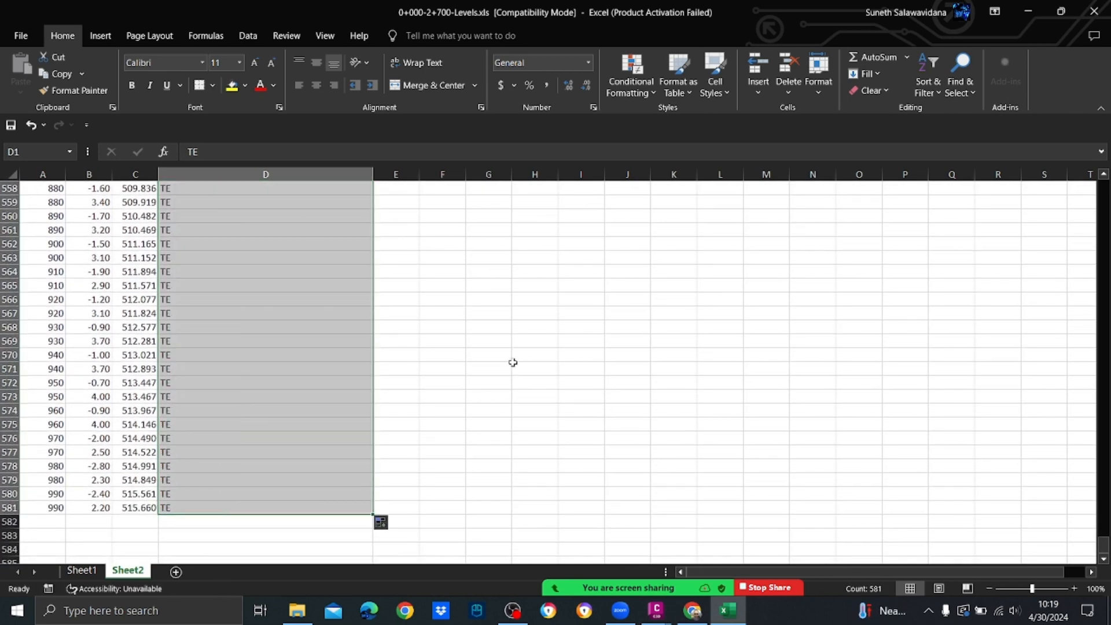
key("ctrl+Home")
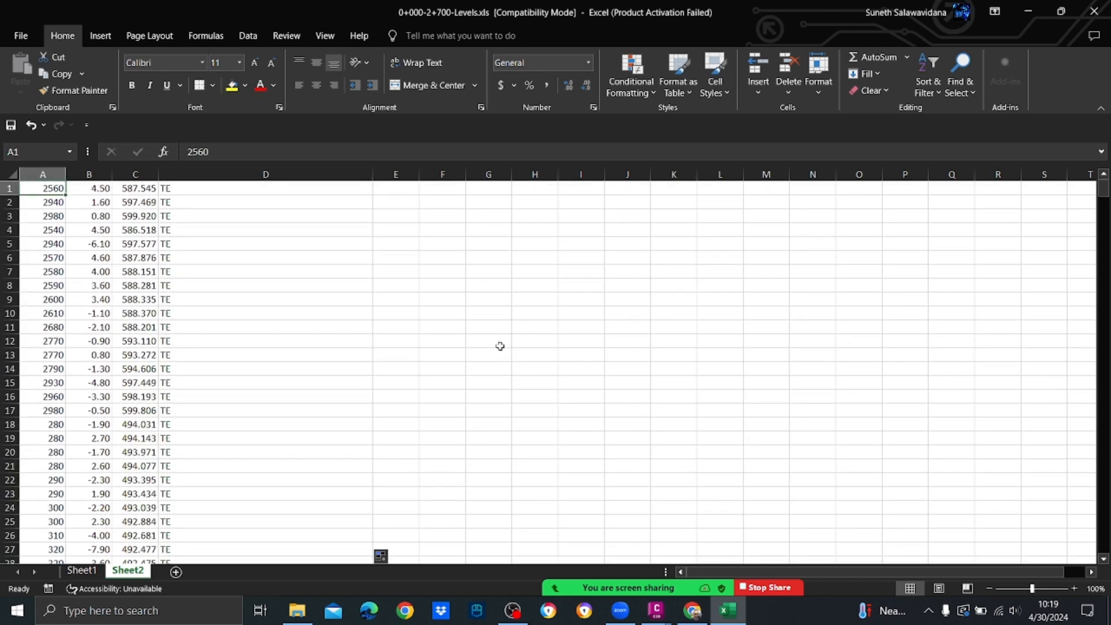
left_click(500, 344)
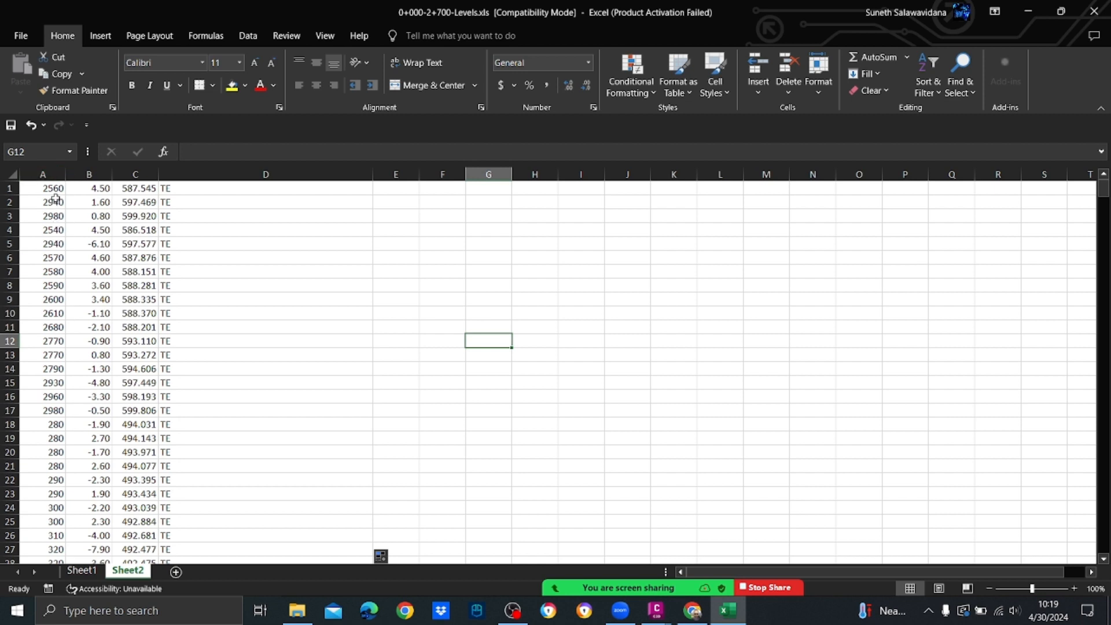
Step: Sort the Sheet2 data by the chainages in column A from smallest to largest, expanding the selection to the adjacent columns
left_click(48, 174)
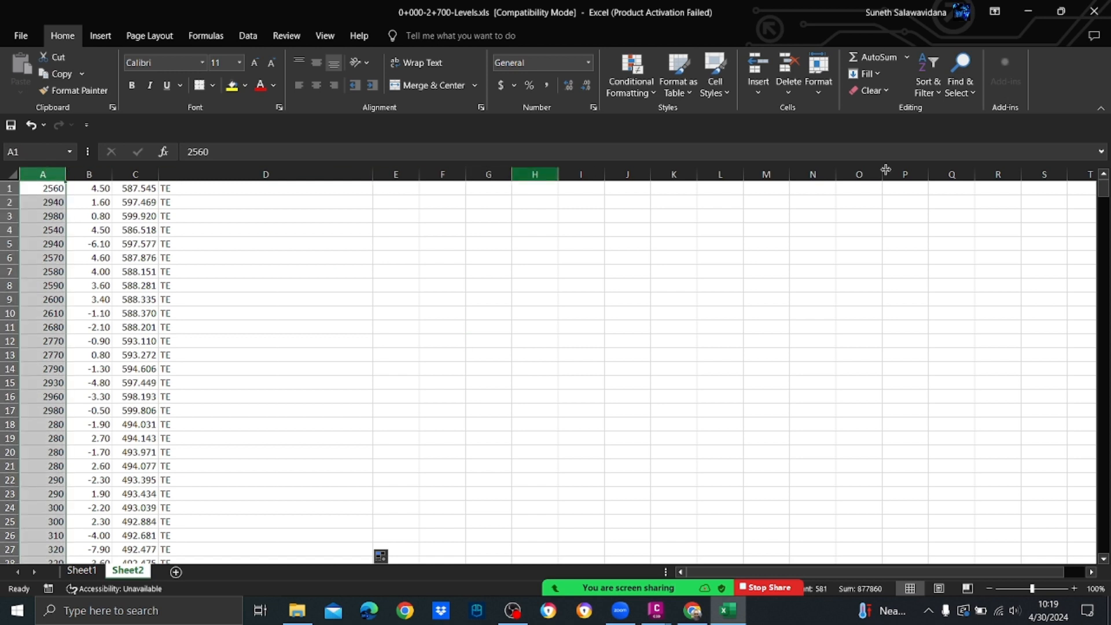
left_click(936, 92)
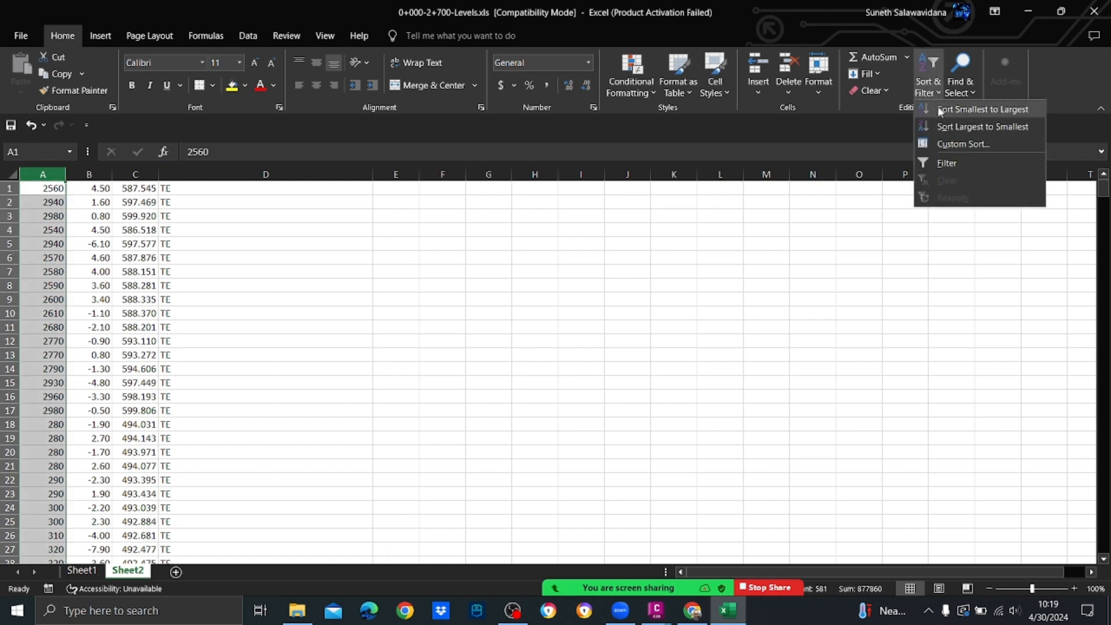
left_click(940, 110)
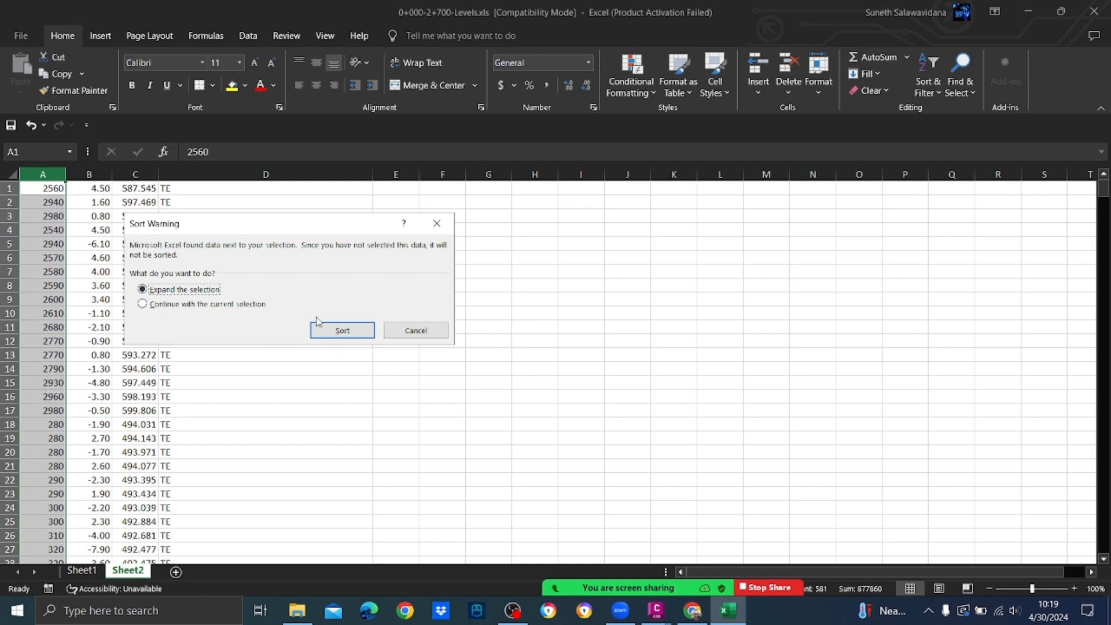
left_click(347, 331)
left_click(414, 348)
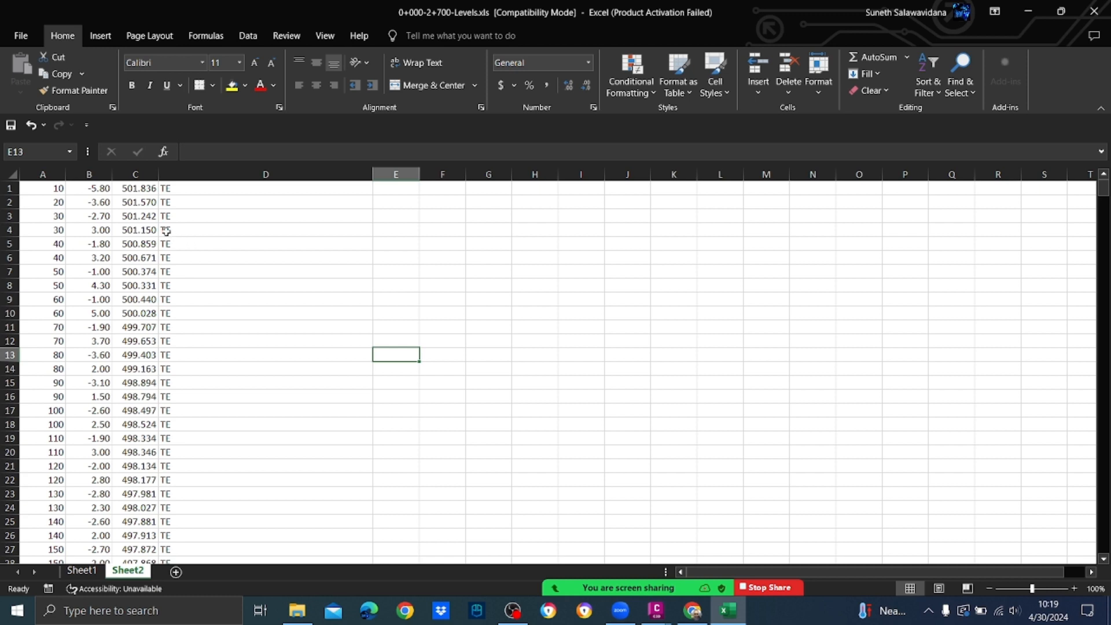
Step: Check the order of the sorted chainages and narrow column D to suit the short TE codes
scroll(151, 382, "down", 3)
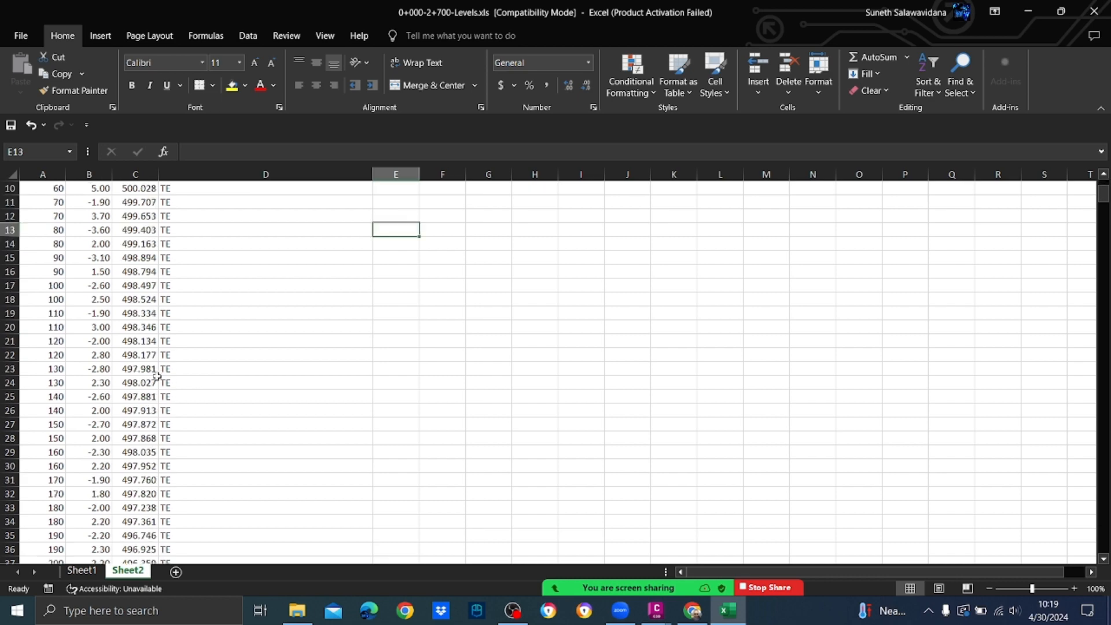
scroll(118, 357, "down", 3)
scroll(118, 357, "up", 6)
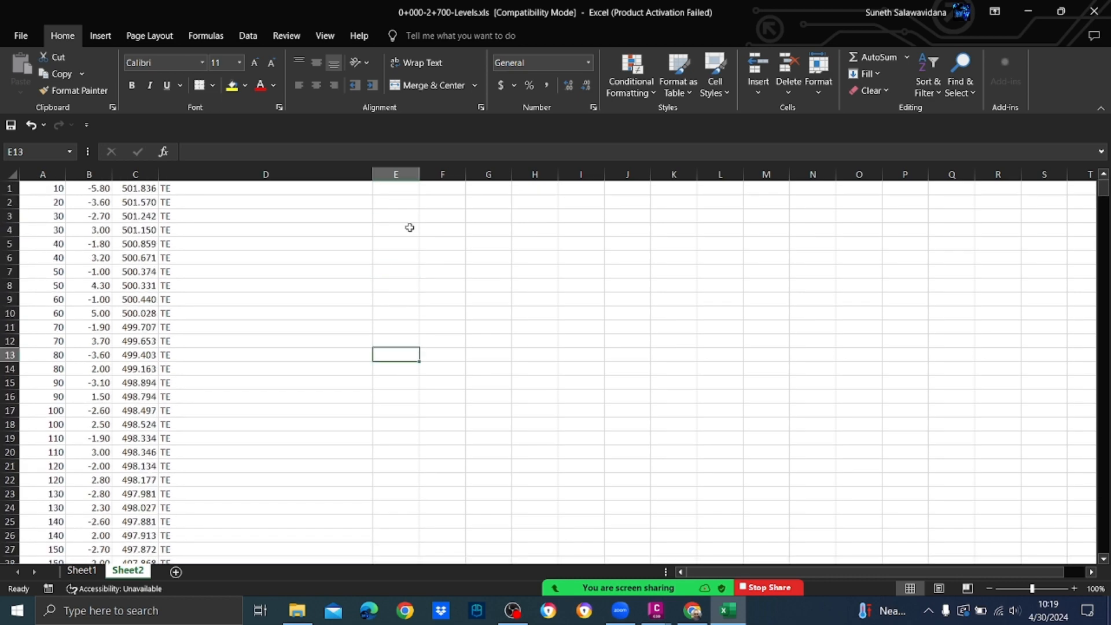
left_click_drag(384, 174, 215, 174)
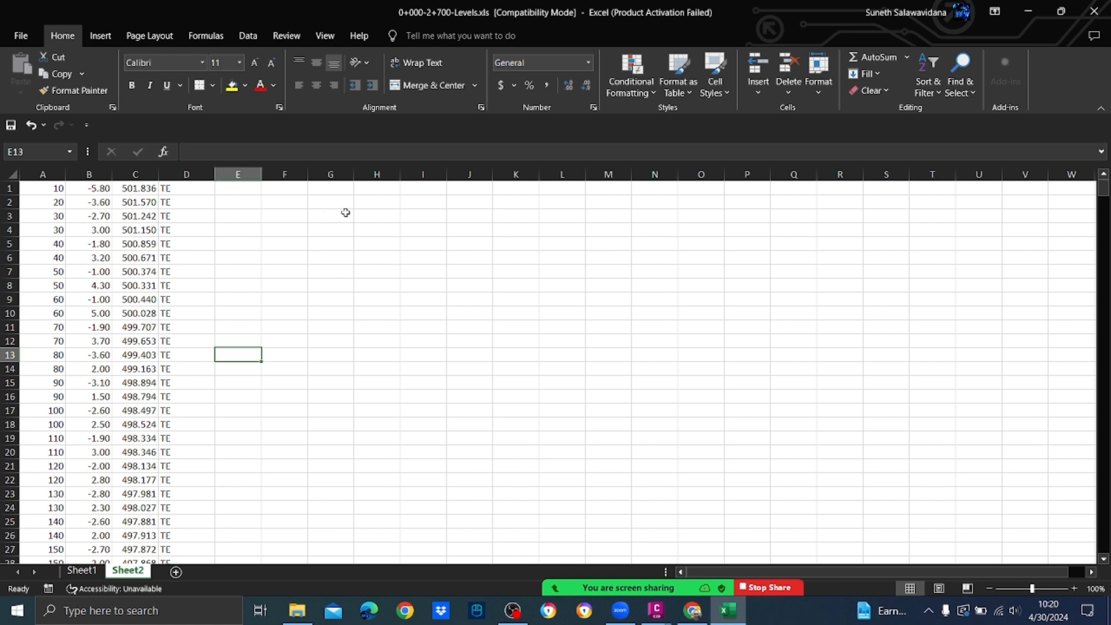
Step: Enter the formula =IF(B1<0, "L","R") in E1 to code the side of the road from the offset
left_click(239, 189)
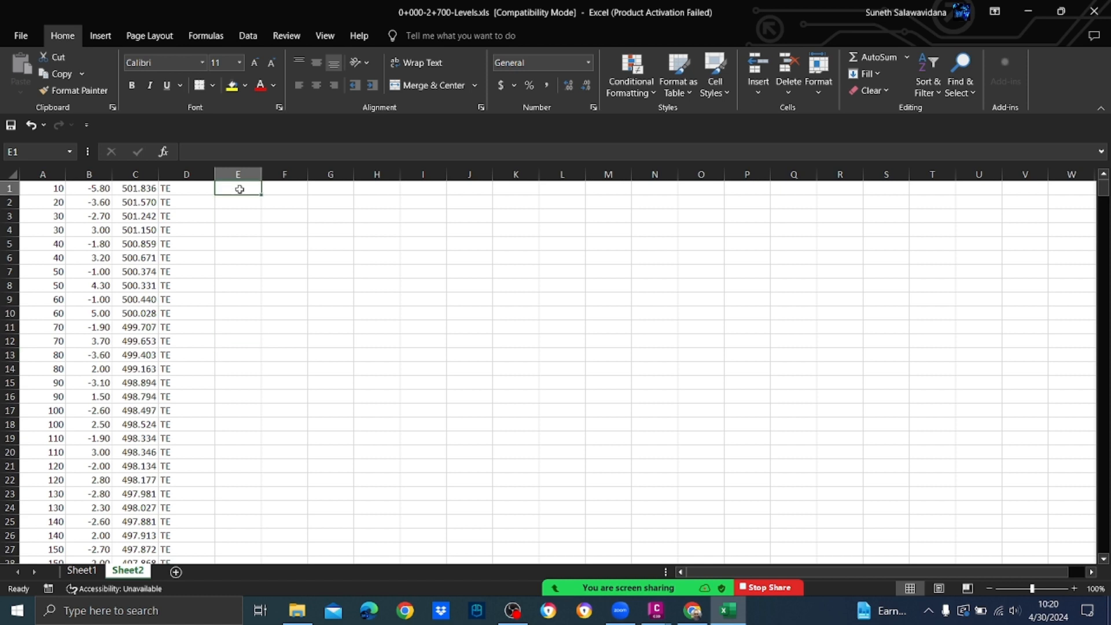
type("=")
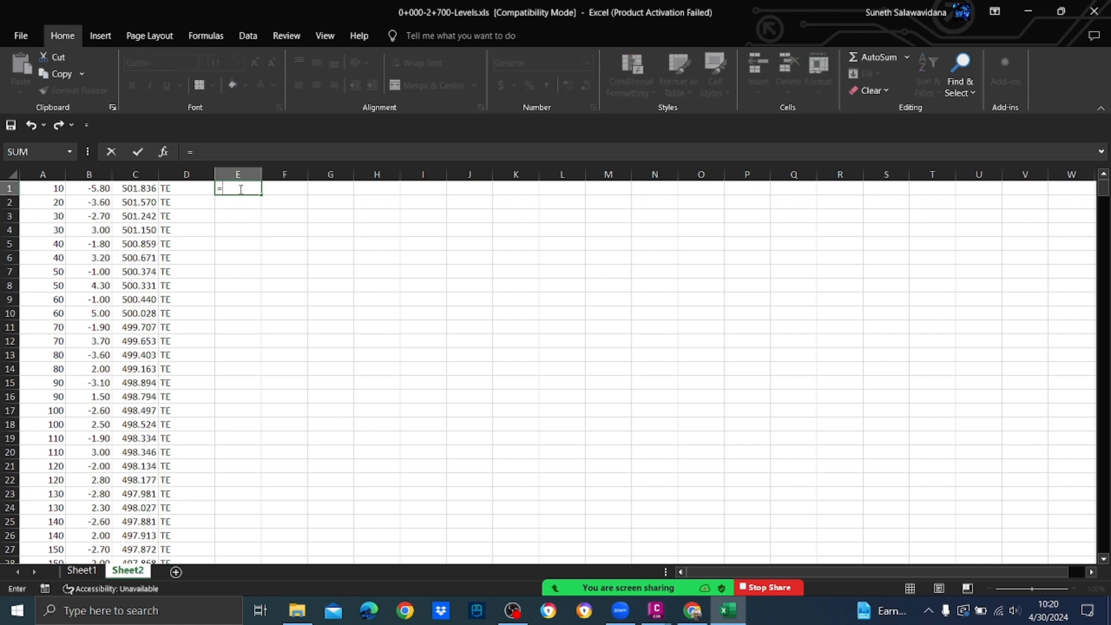
type("I")
key("Escape")
type("F()")
left_click(233, 190)
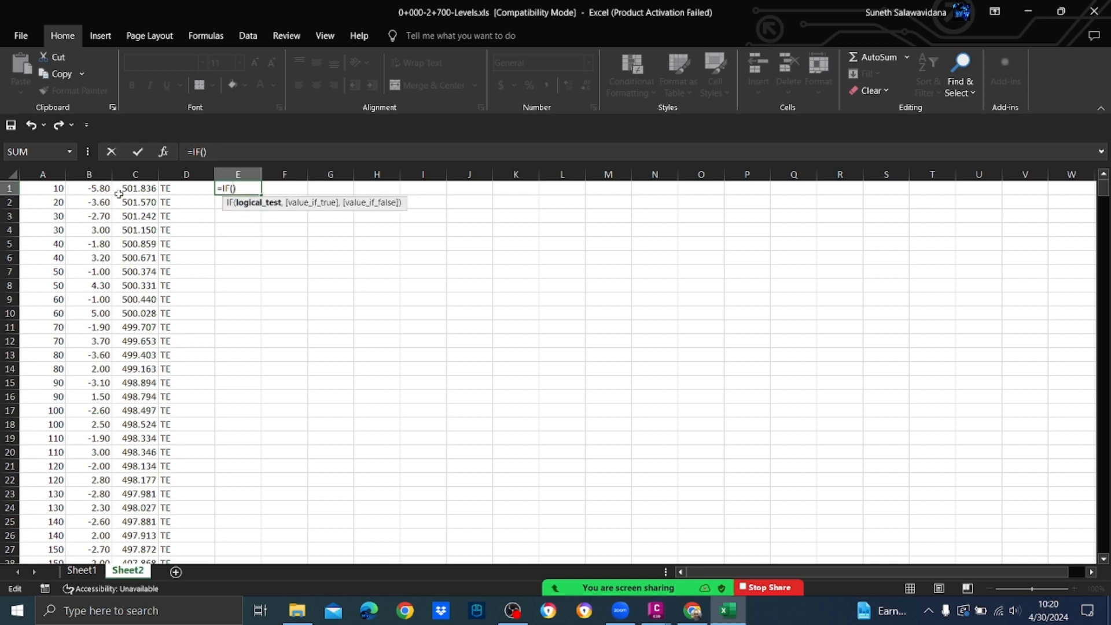
left_click(93, 187)
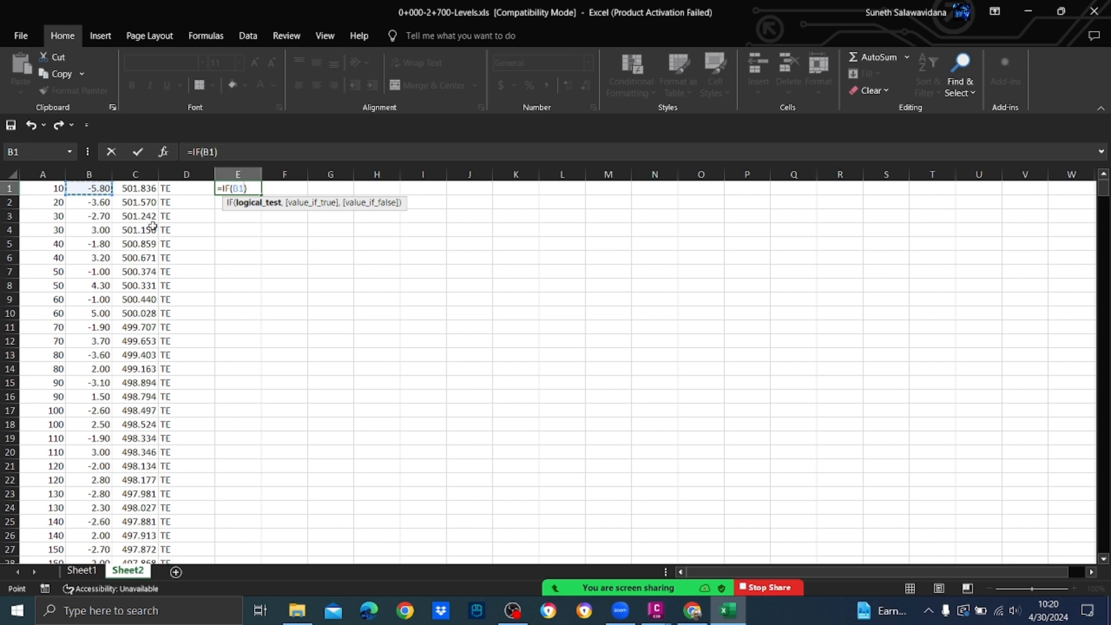
type("<0,")
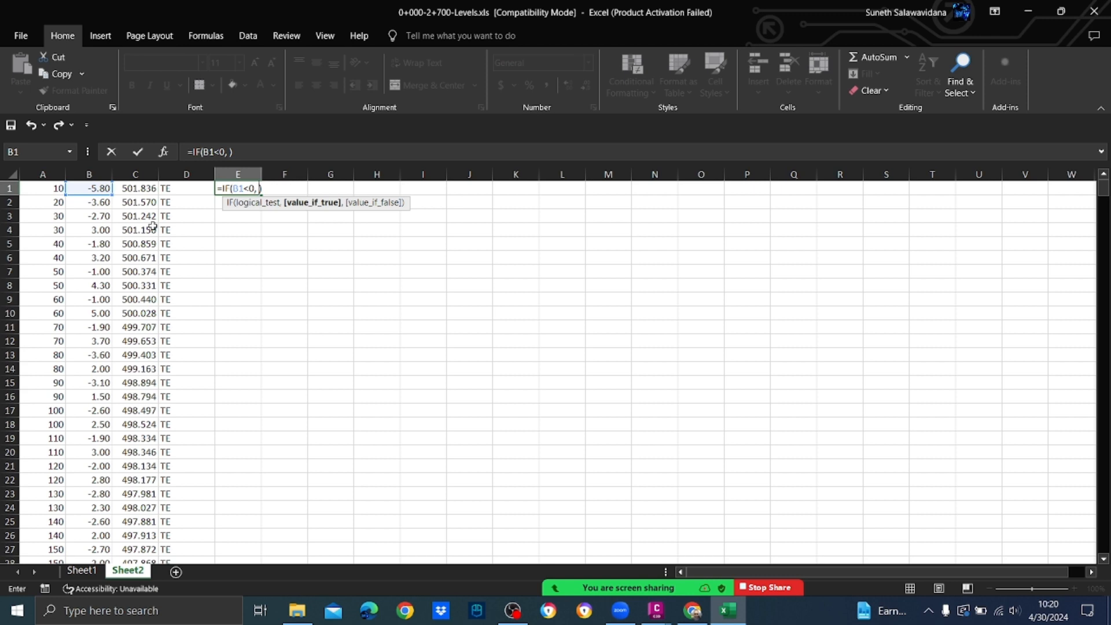
type(" \"L\",")
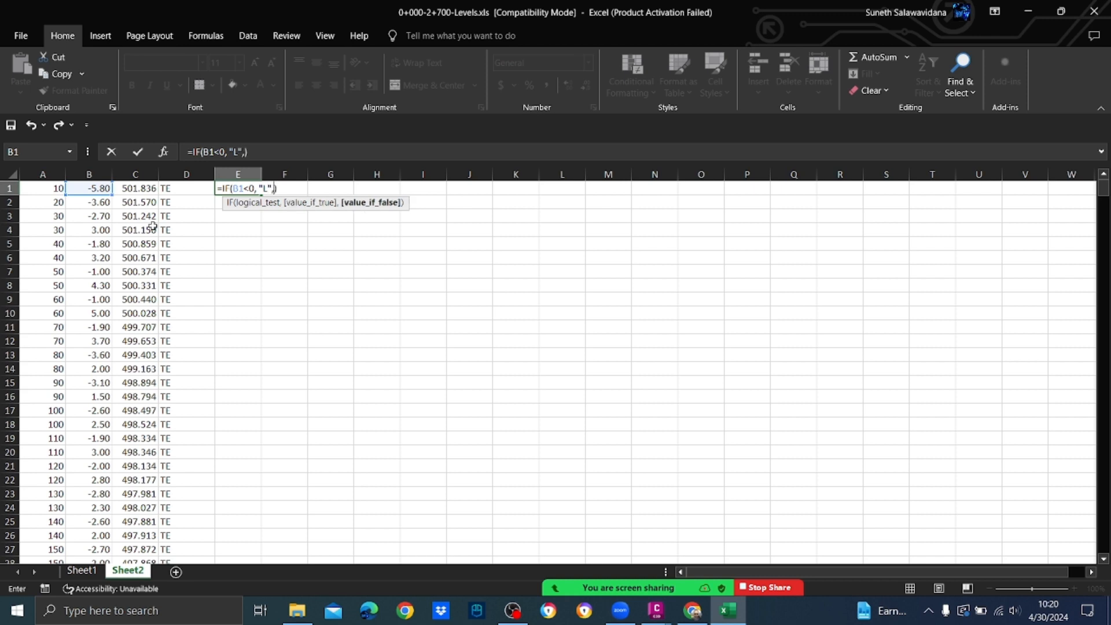
type("\"R\")")
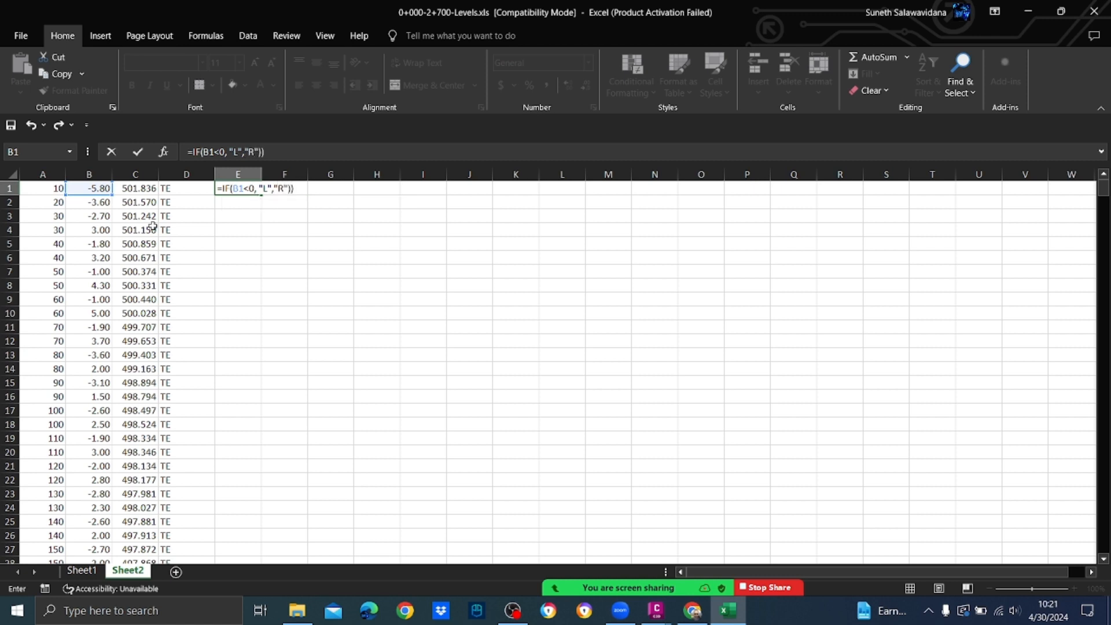
key("BackSpace")
key("Return")
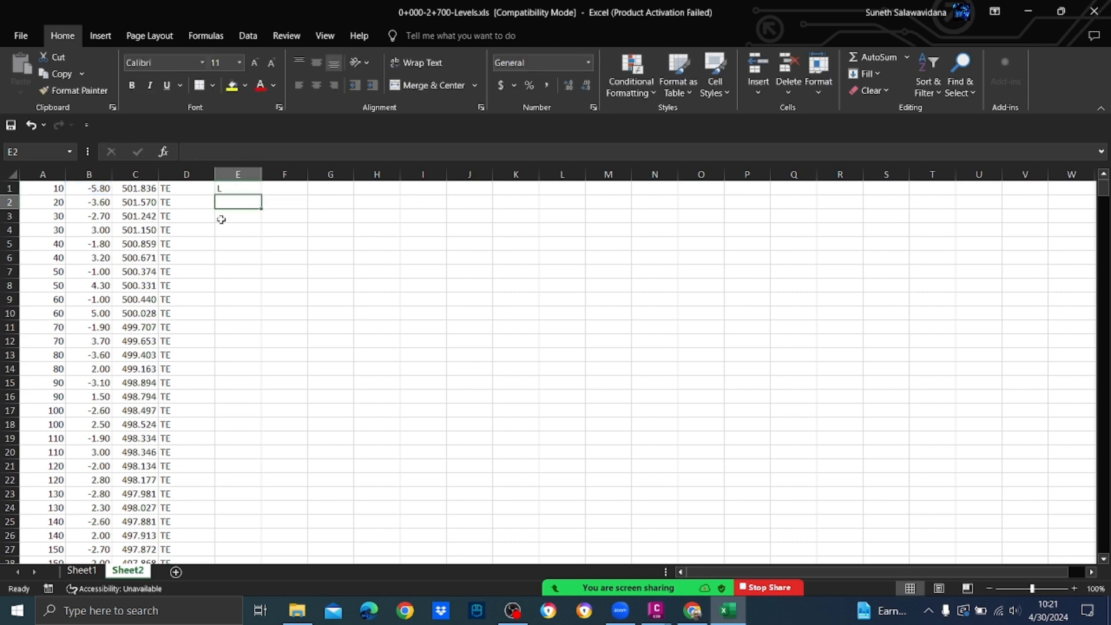
Step: Examine the alignment around STA 0+000 in the Civil 3D drawing Surface using Levelling Instrument Data, and return to the Excel sheet
left_click(231, 191)
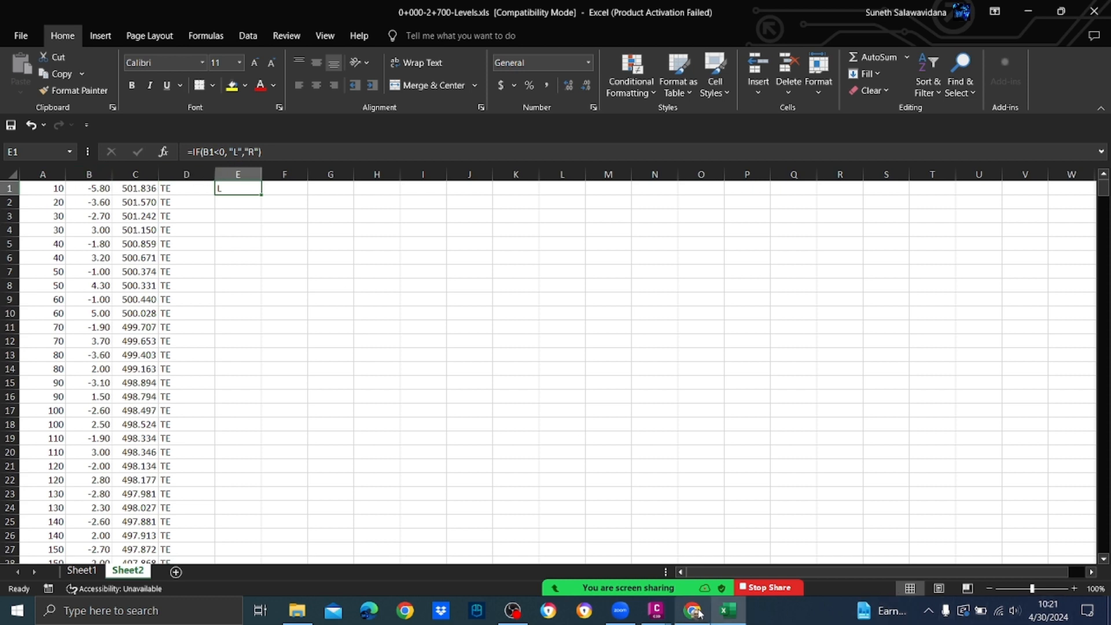
left_click(656, 611)
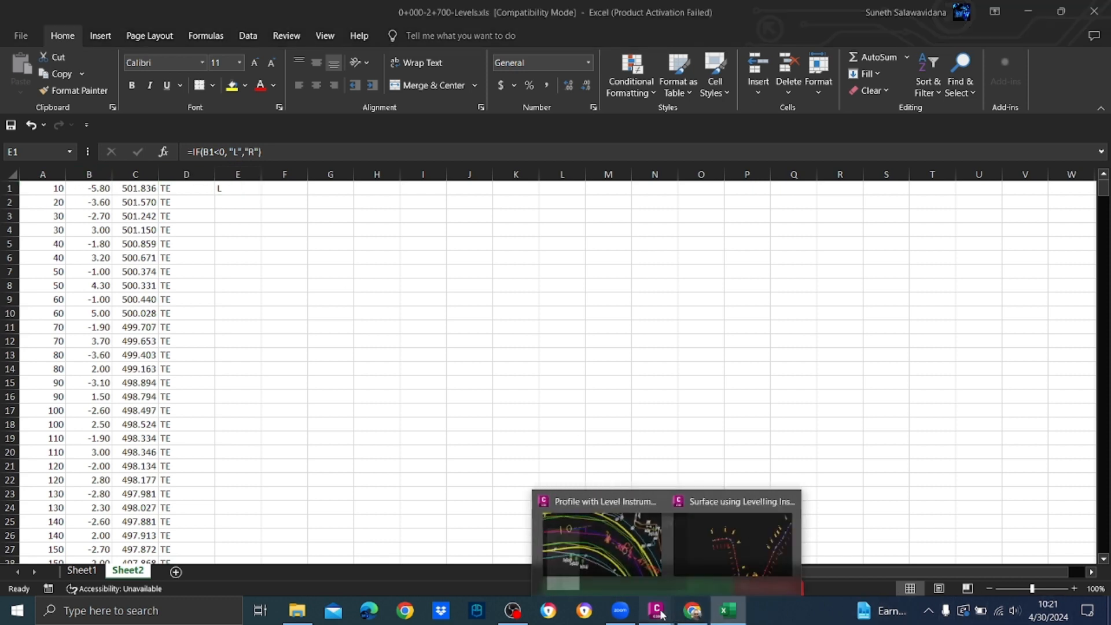
left_click(689, 565)
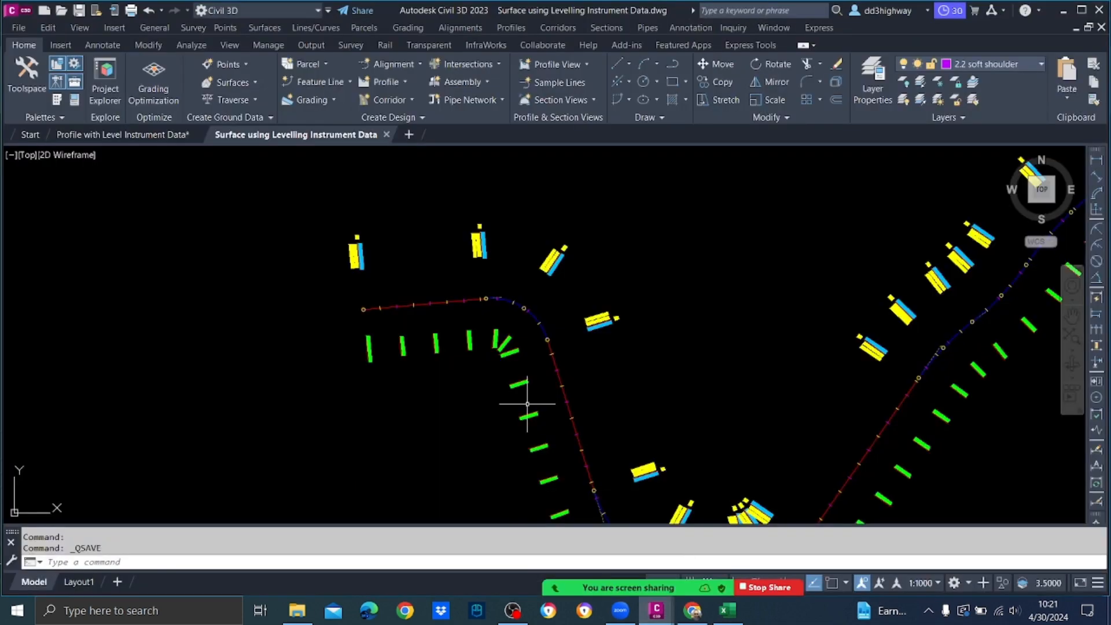
scroll(596, 373, "up", 5)
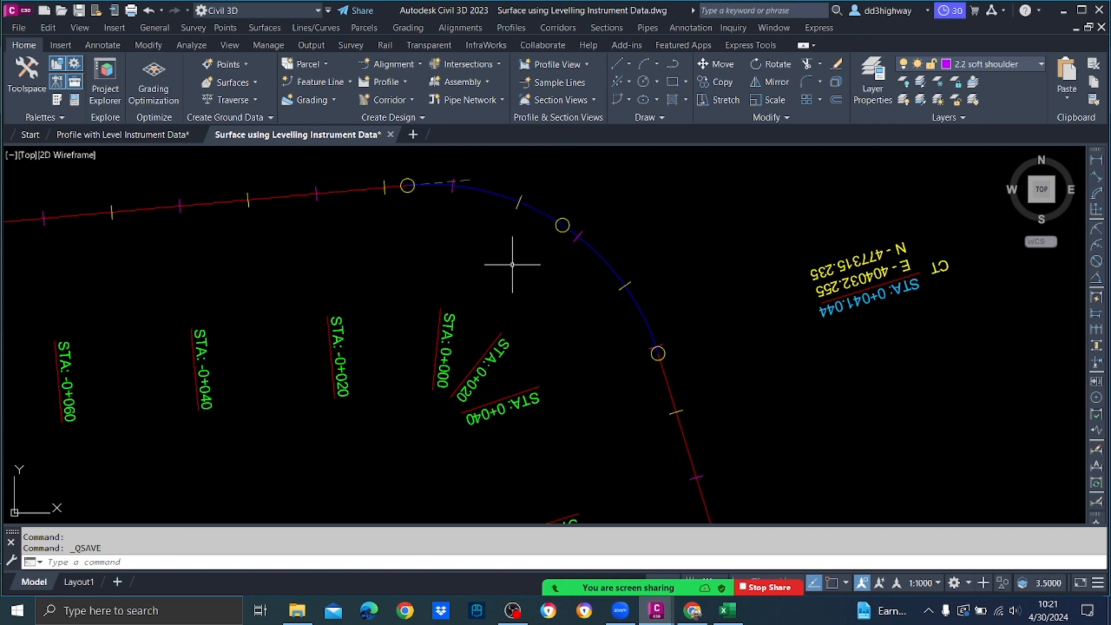
left_click(728, 610)
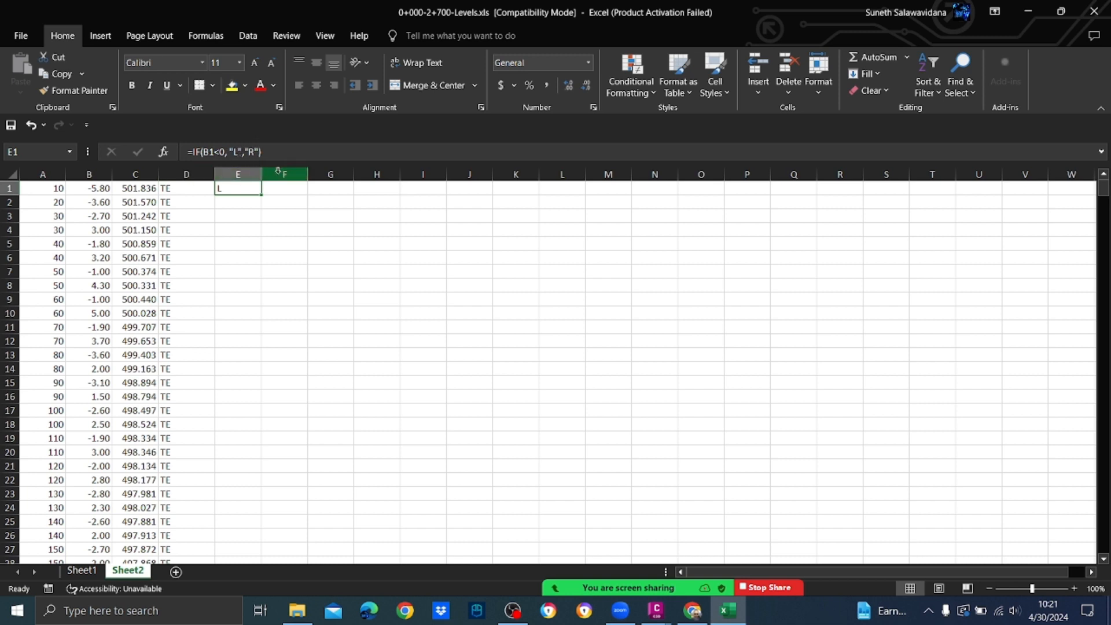
Step: Try the formula in E1 without quotation marks around the letters, as =IF(B1<0, L,R)
left_click(232, 153)
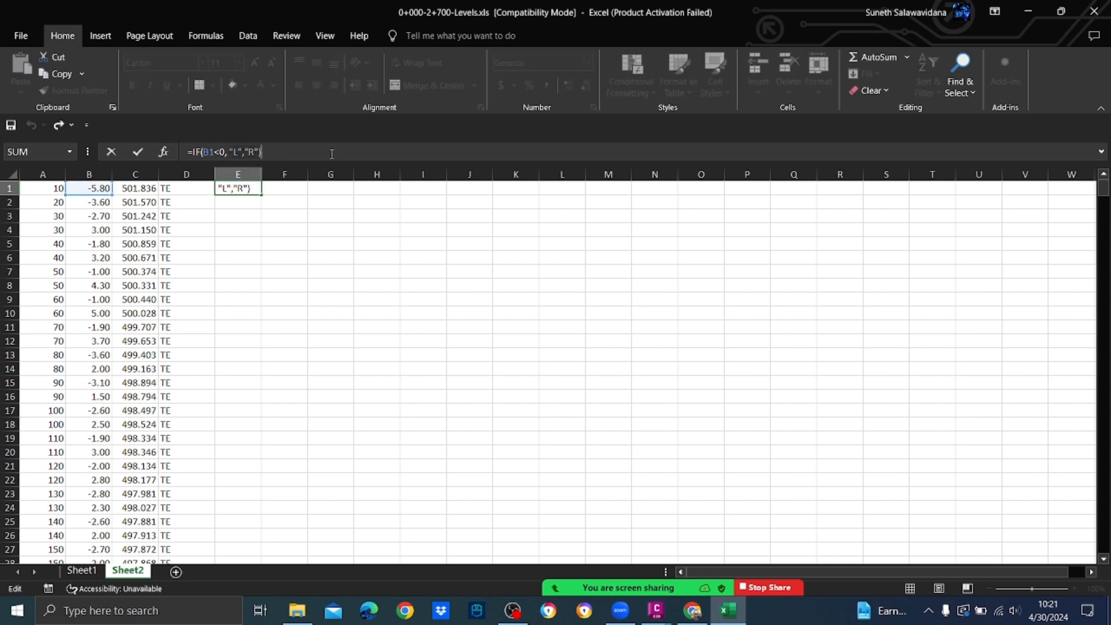
key("BackSpace")
key("BackSpace")
key("BackSpace")
key("BackSpace")
key("BackSpace")
key("BackSpace")
key("BackSpace")
key("BackSpace")
type("L,R)")
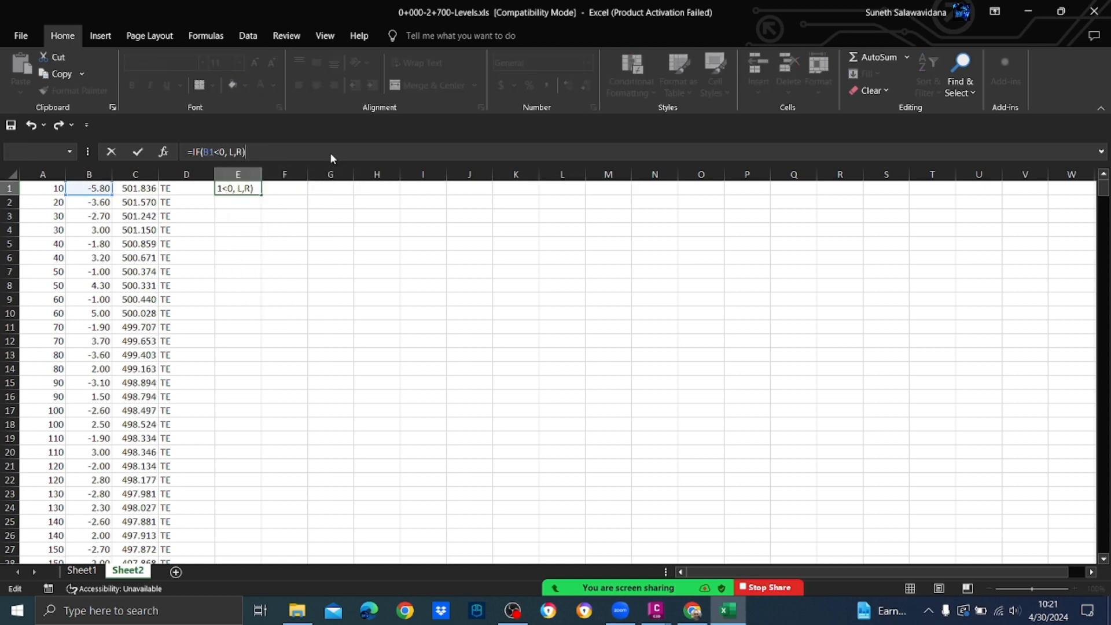
key("Return")
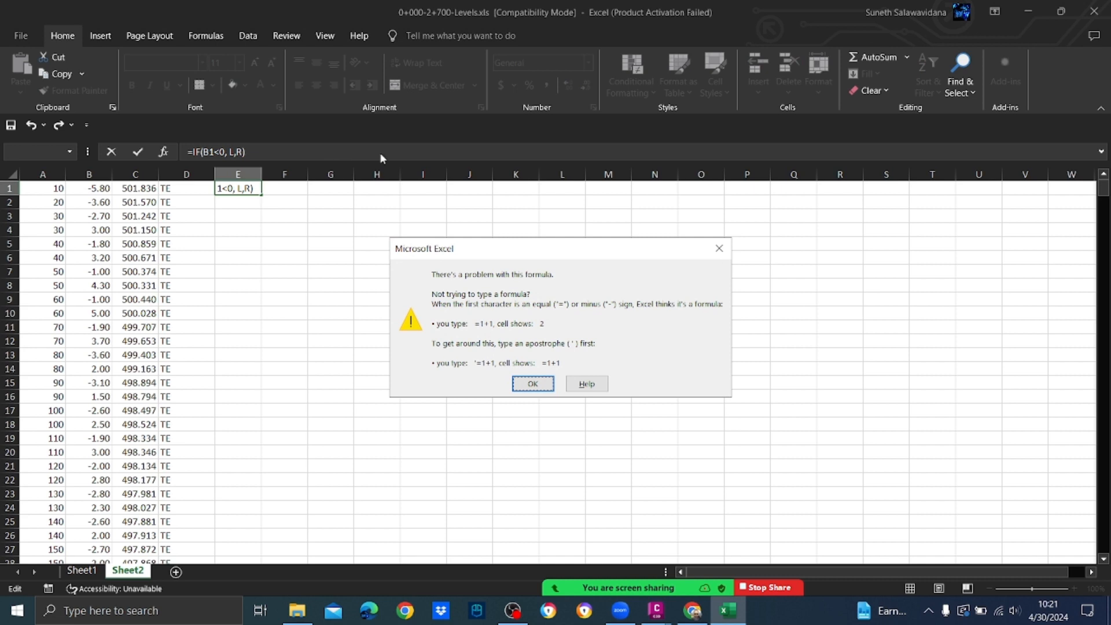
left_click(533, 384)
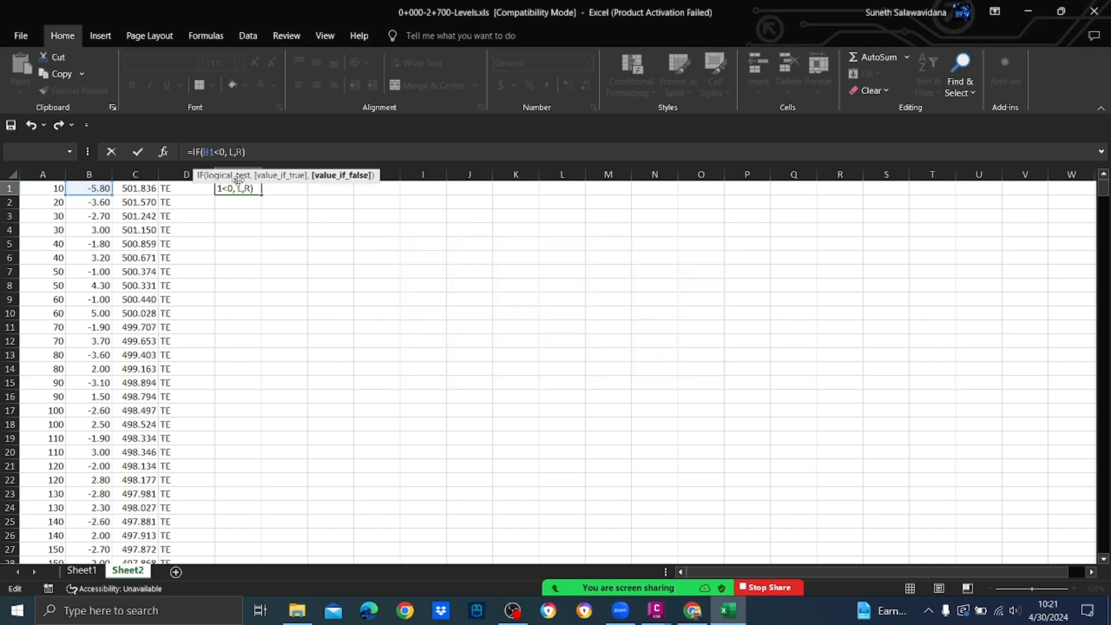
Step: Restore the quotation marks around L and R in the E1 formula
left_click(229, 152)
type("\"")
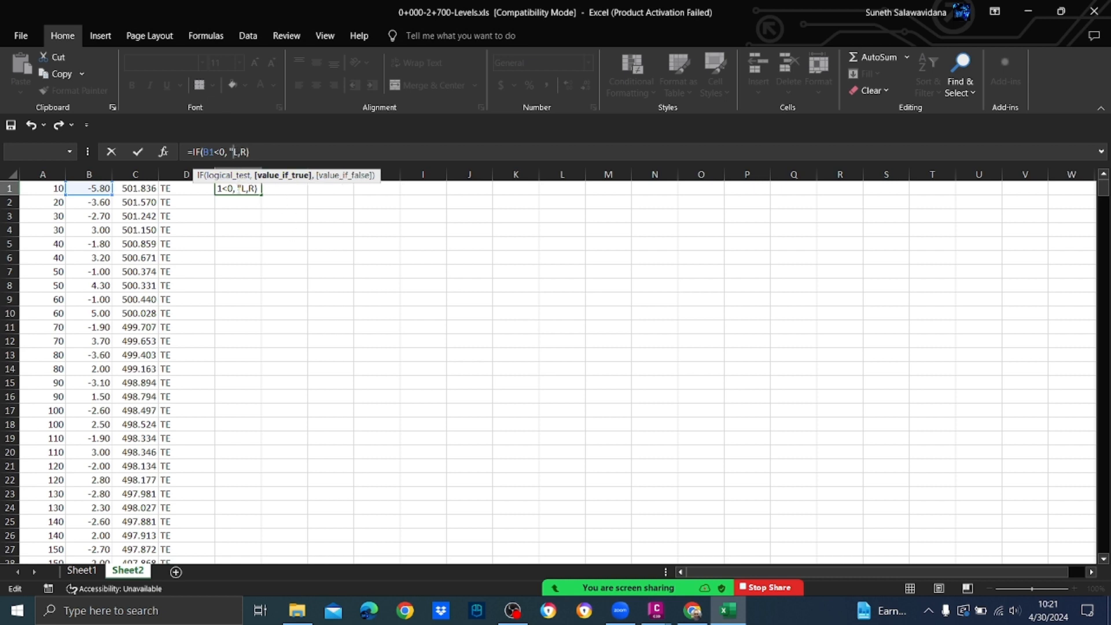
left_click(238, 152)
type("\"")
left_click(246, 152)
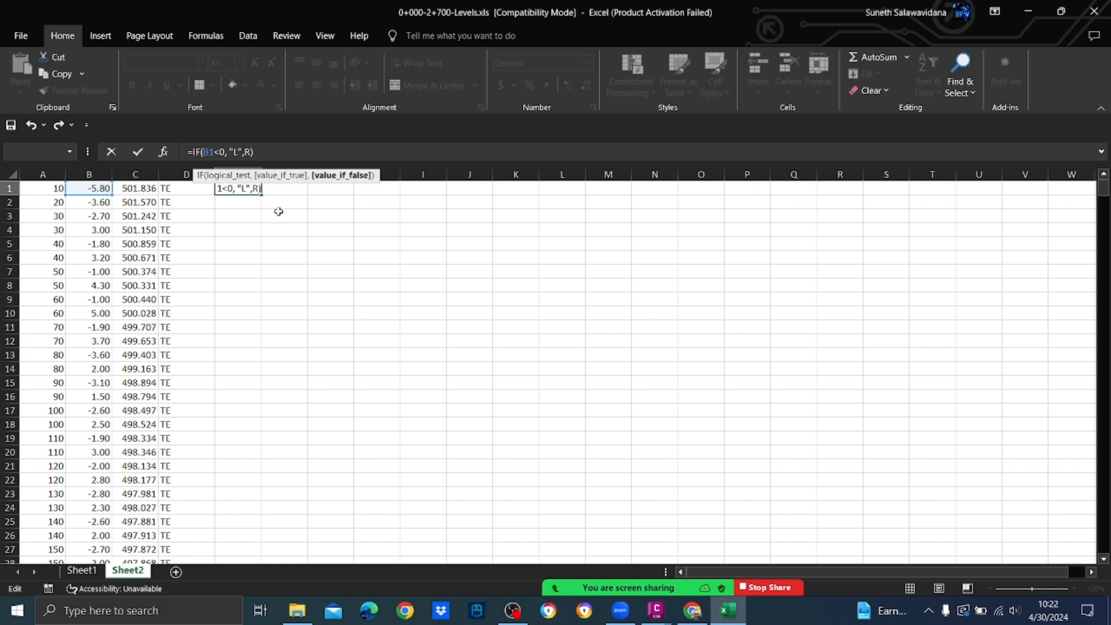
type("\"")
left_click(258, 151)
type("\")")
key("Return")
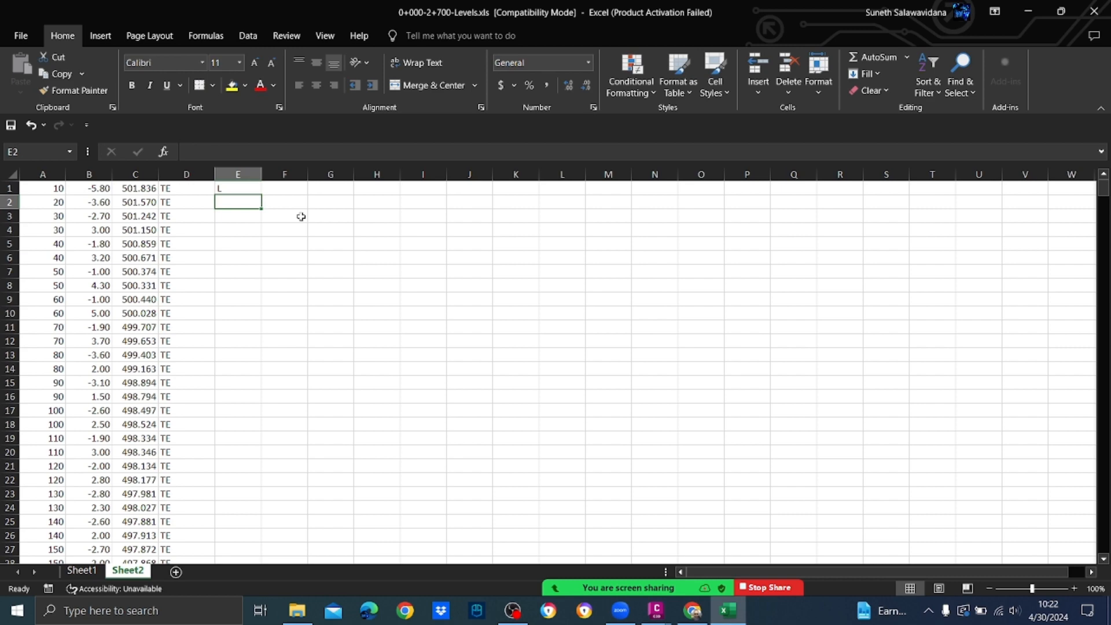
Step: Fill the E1 side formula down column E to the last data row, 581
left_click(253, 191)
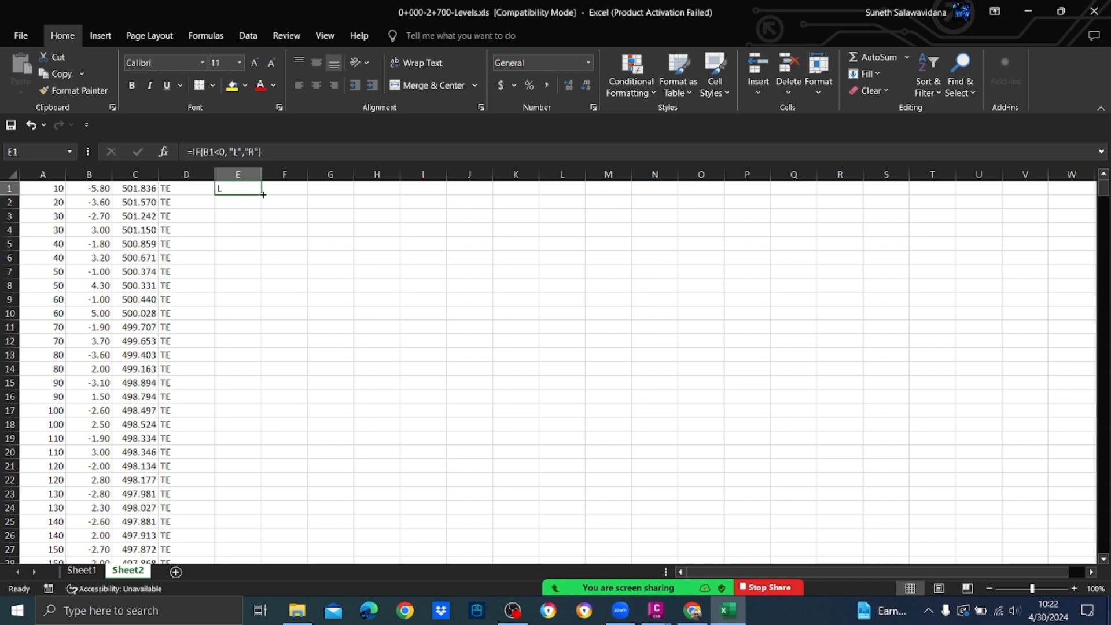
left_click_drag(263, 195, 255, 525)
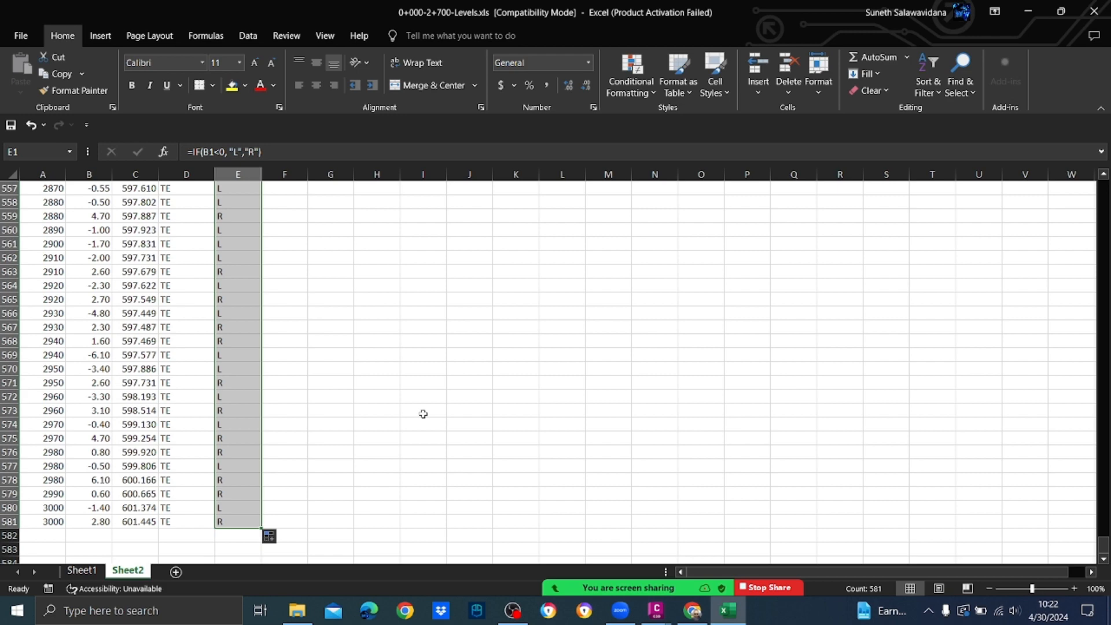
scroll(423, 414, "up", 8)
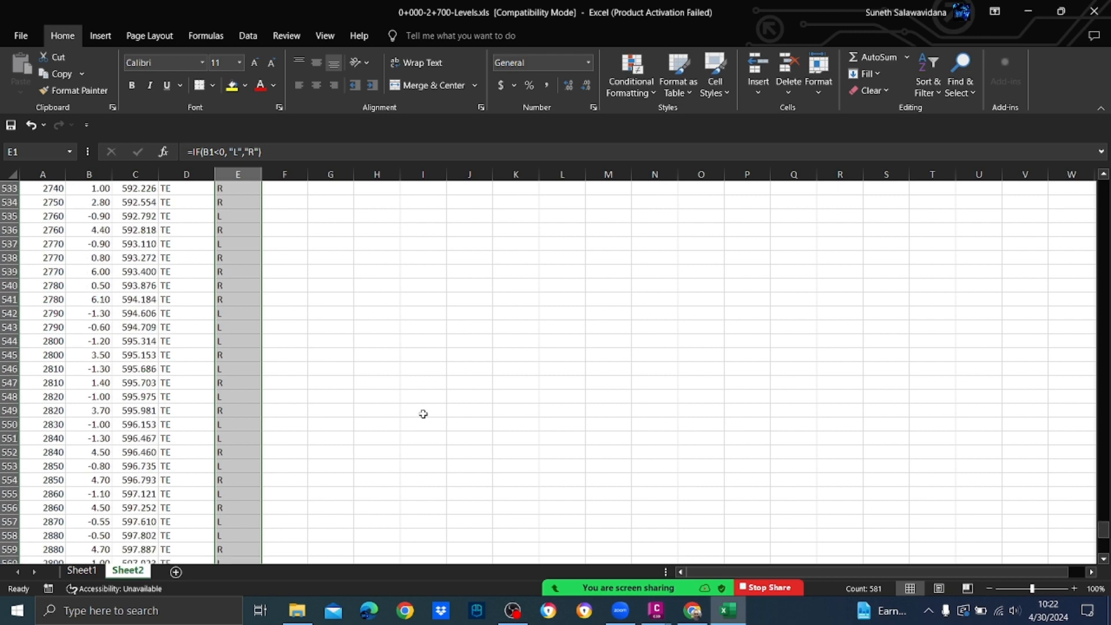
key("ctrl+Home")
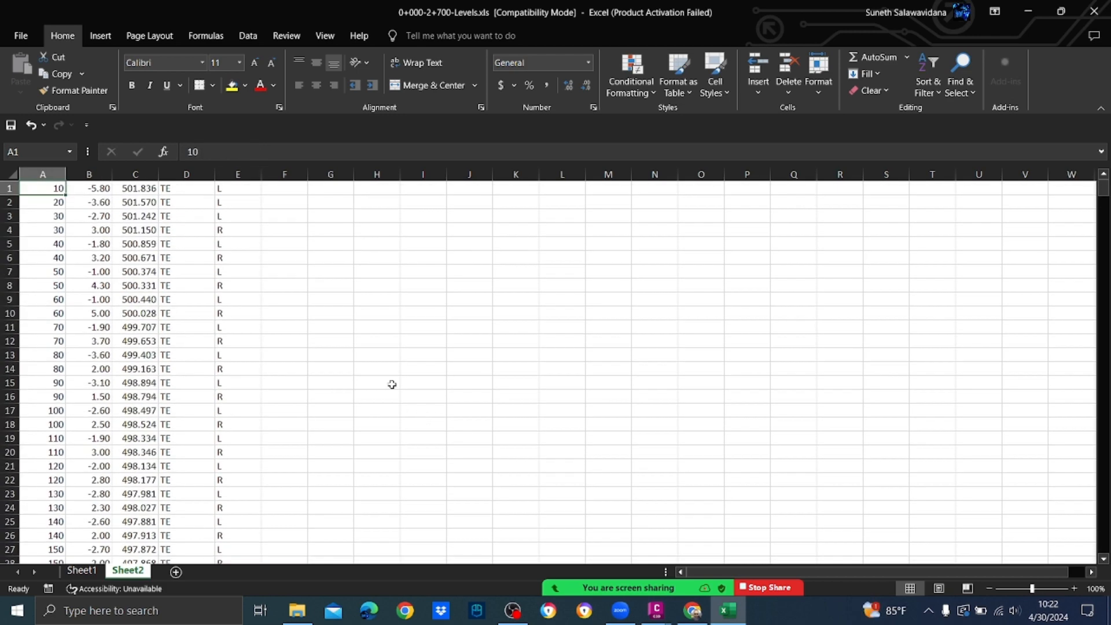
Step: Centre the side codes in column E and narrow column D to fit the TE codes
left_click(240, 173)
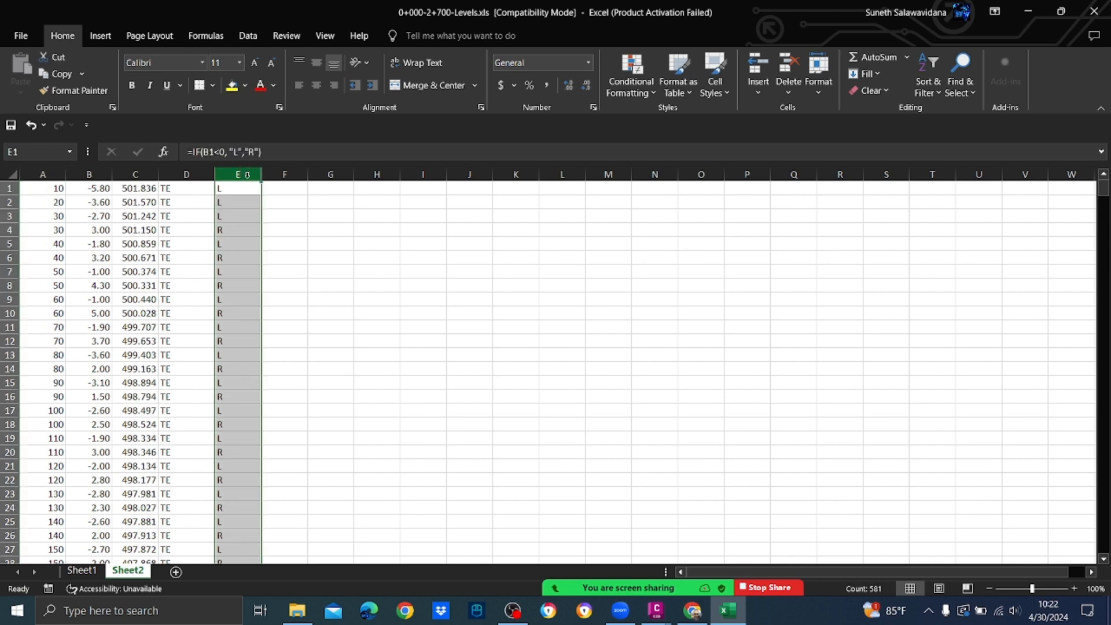
left_click(316, 85)
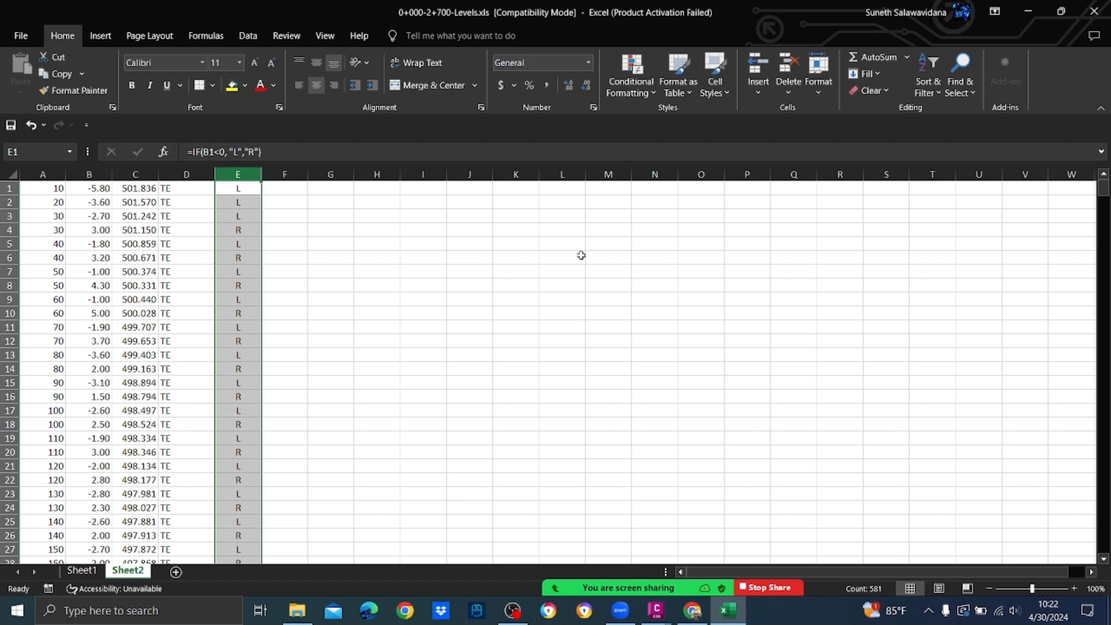
left_click(364, 298)
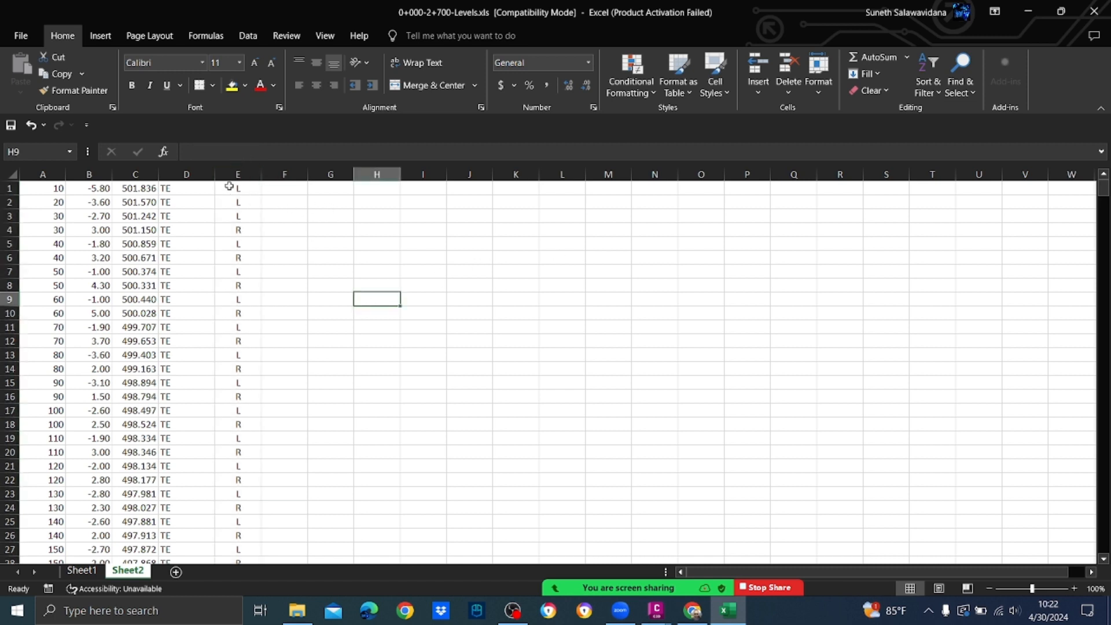
left_click_drag(206, 172, 188, 172)
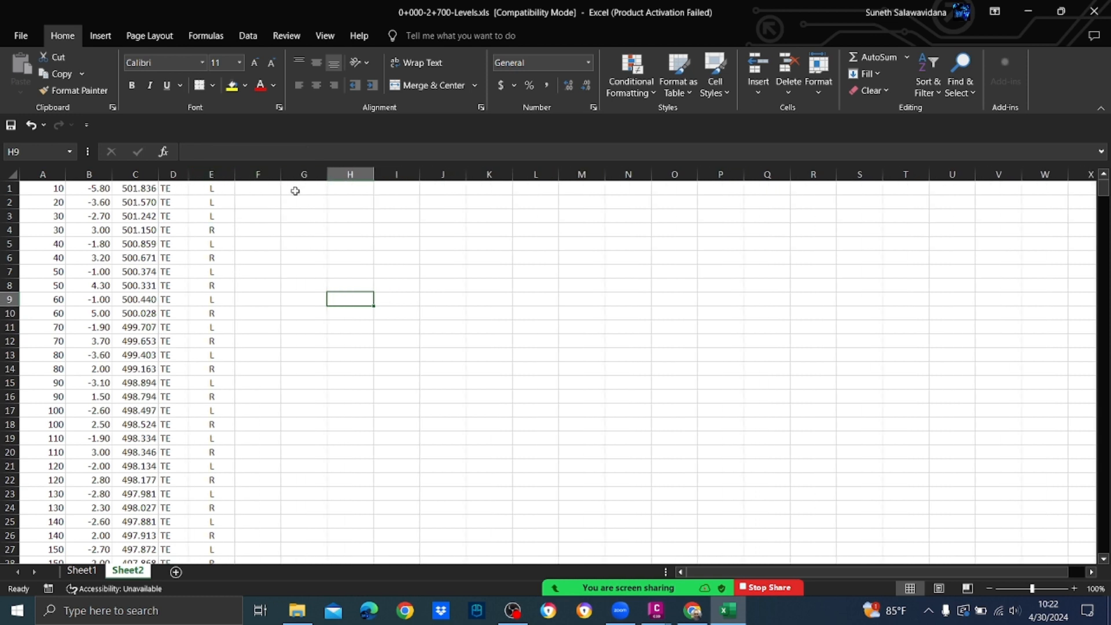
Step: Enter the formula =E1&D1 in F1 to join the side letter and the TE code
left_click(266, 191)
type("=")
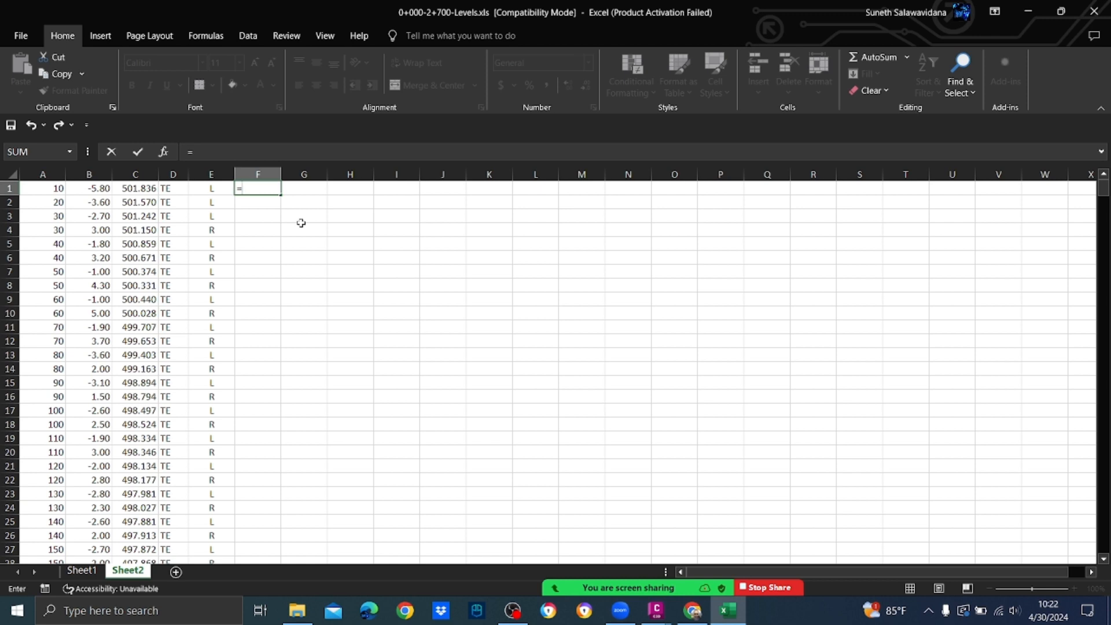
left_click(225, 189)
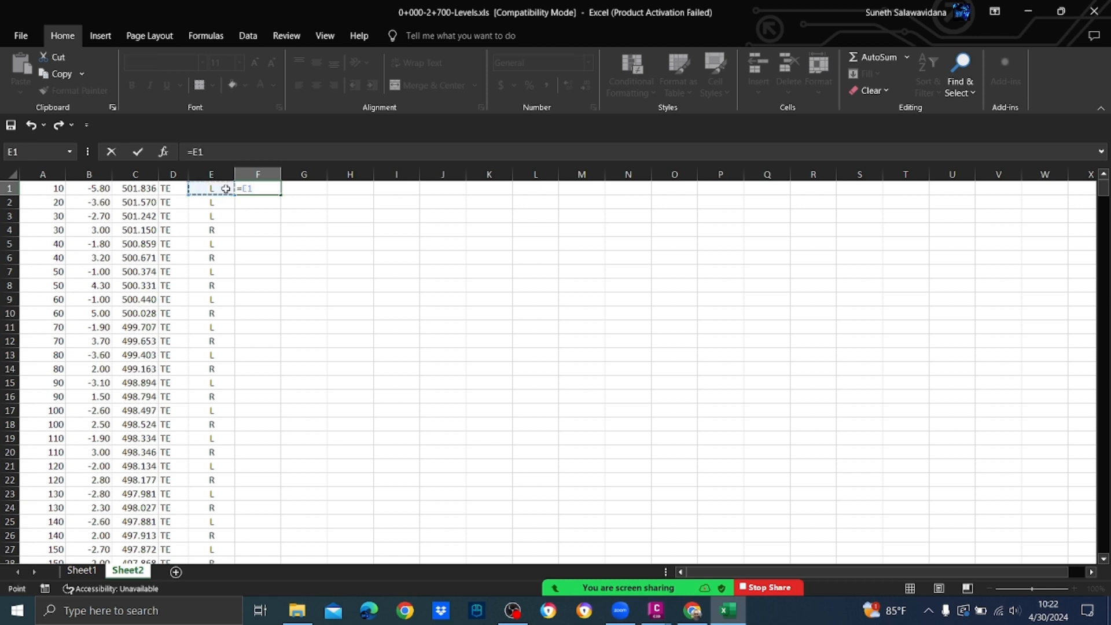
type("&")
left_click(173, 190)
key("Return")
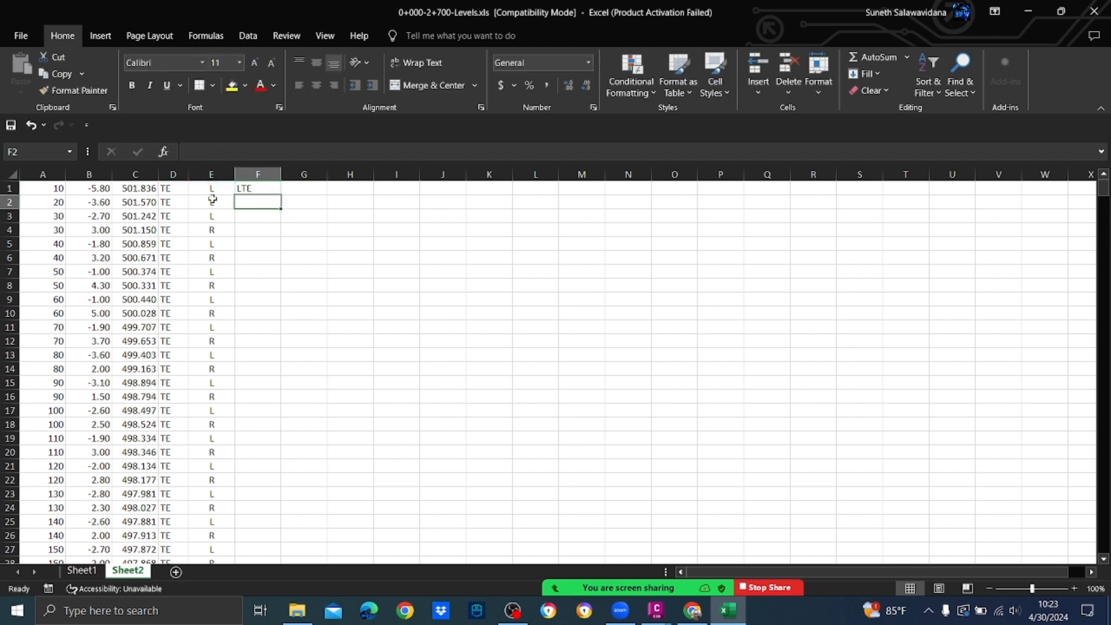
Step: Fill the F1 joining formula down column F to row 581 and check the combined codes back up to row 1
left_click(259, 190)
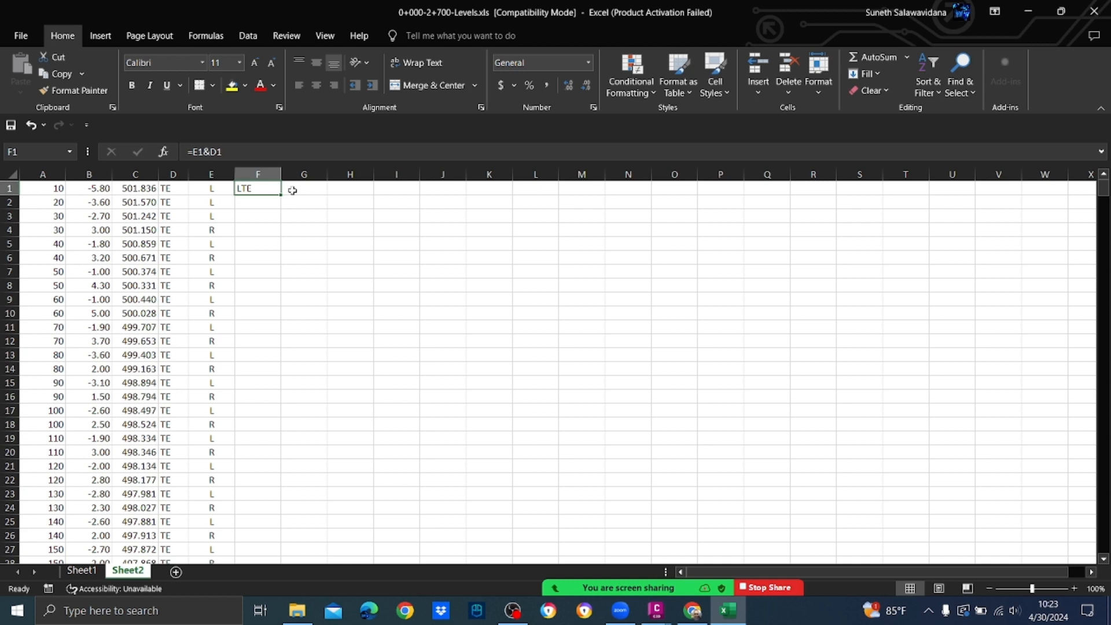
left_click_drag(283, 195, 290, 529)
scroll(353, 277, "up", 20)
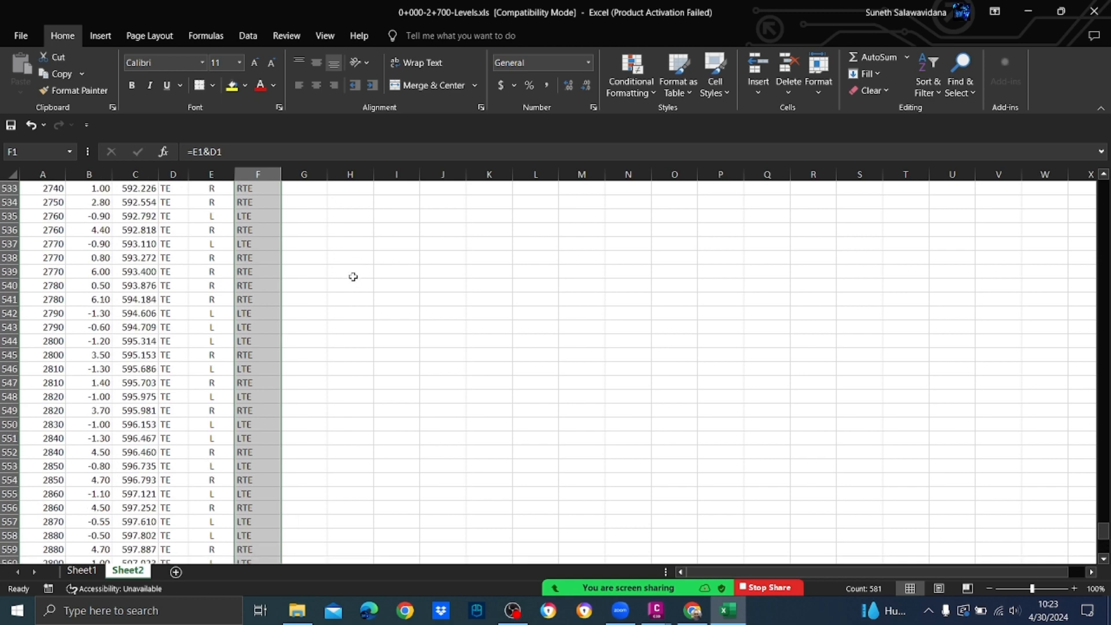
scroll(354, 247, "up", 20)
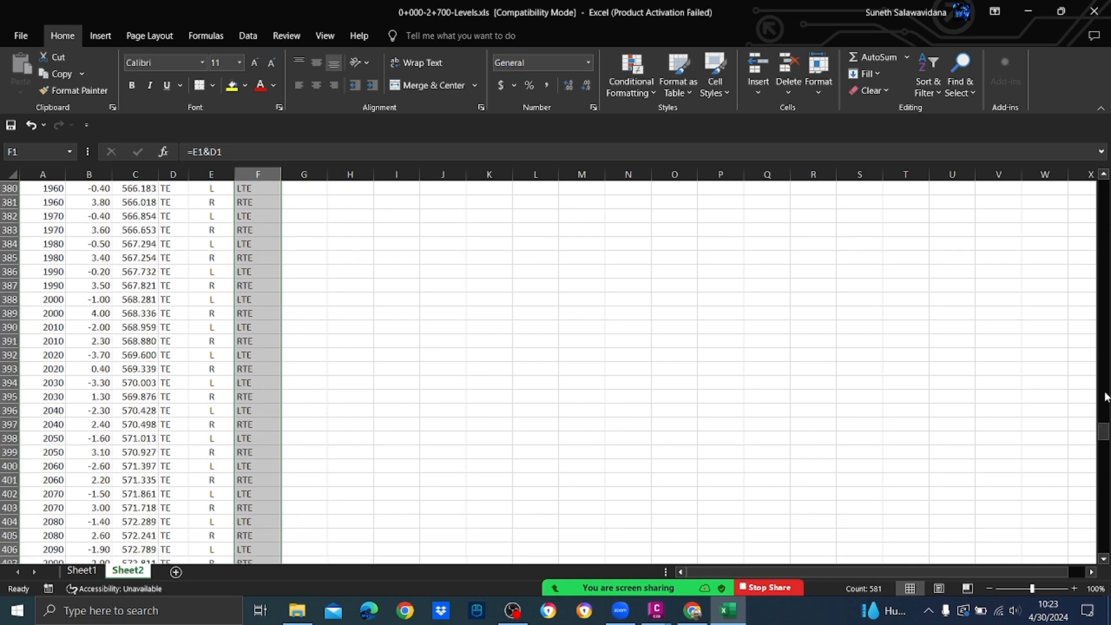
left_click_drag(1104, 432, 1071, 124)
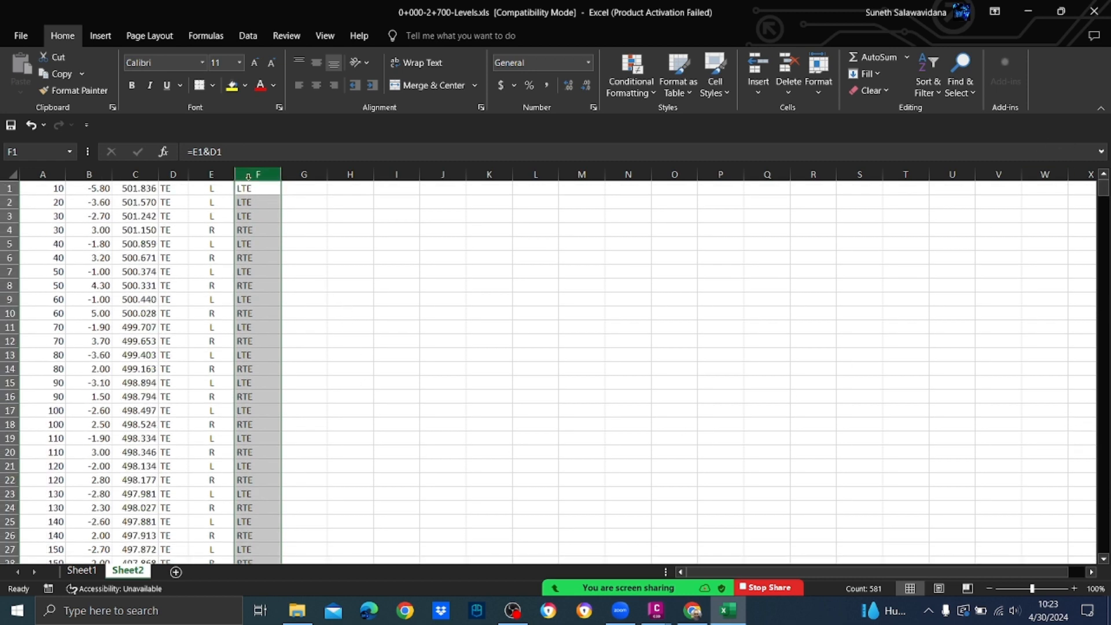
Step: Copy the combined LTE and RTE codes in F1:F581
left_click(304, 202)
left_click_drag(246, 189, 269, 466)
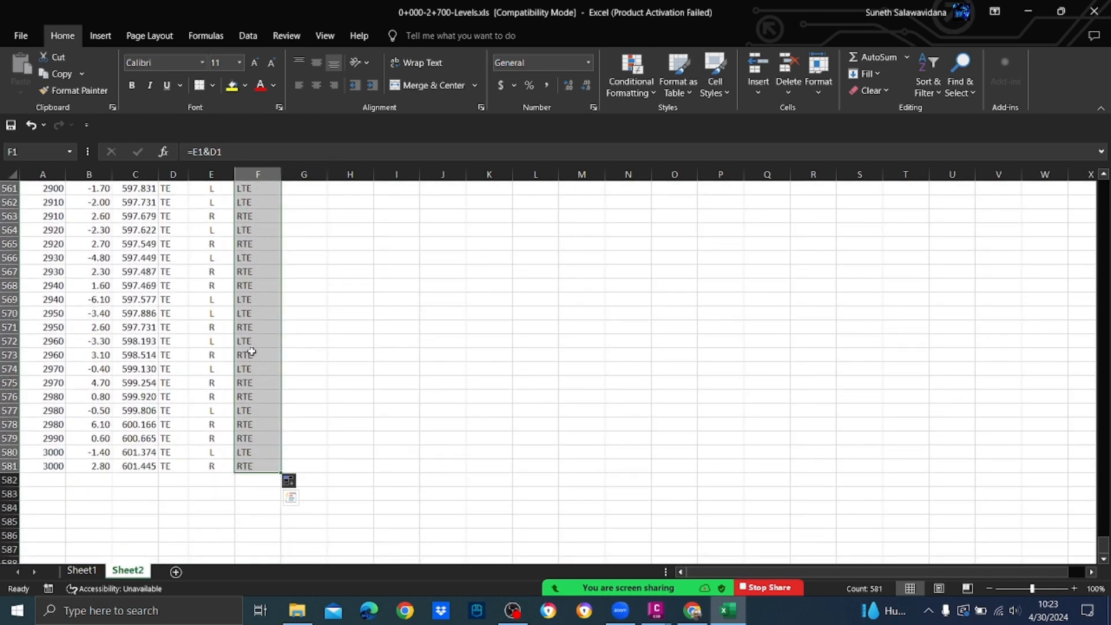
right_click(252, 352)
left_click(298, 269)
scroll(384, 221, "up", 20)
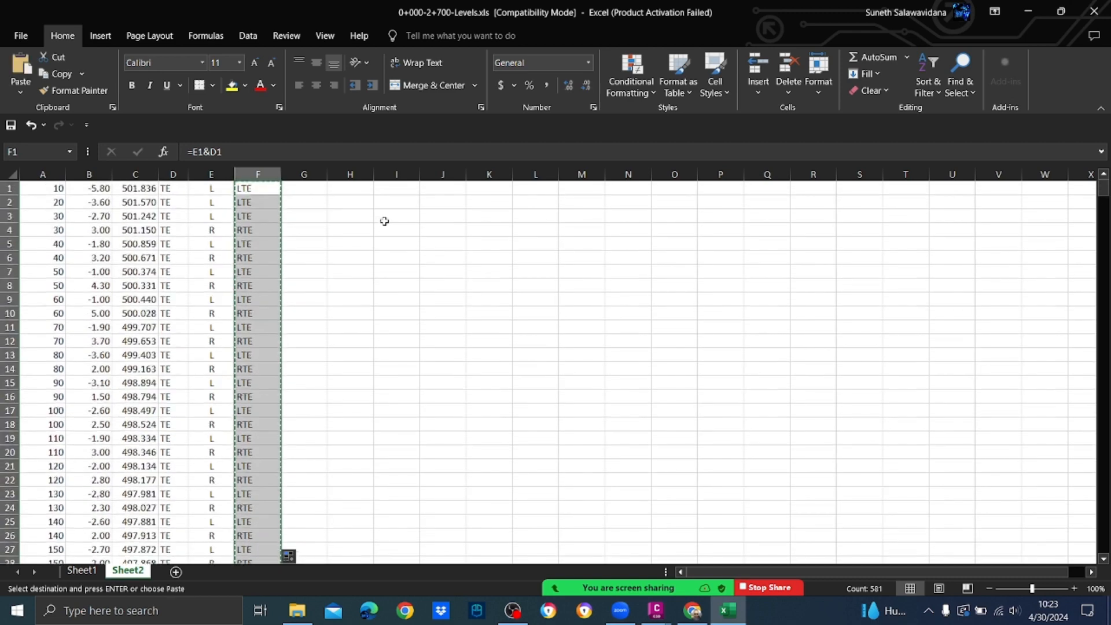
Step: Try pasting the copied codes as values only into column D from D1, and undo the paste
left_click(168, 187)
right_click(169, 188)
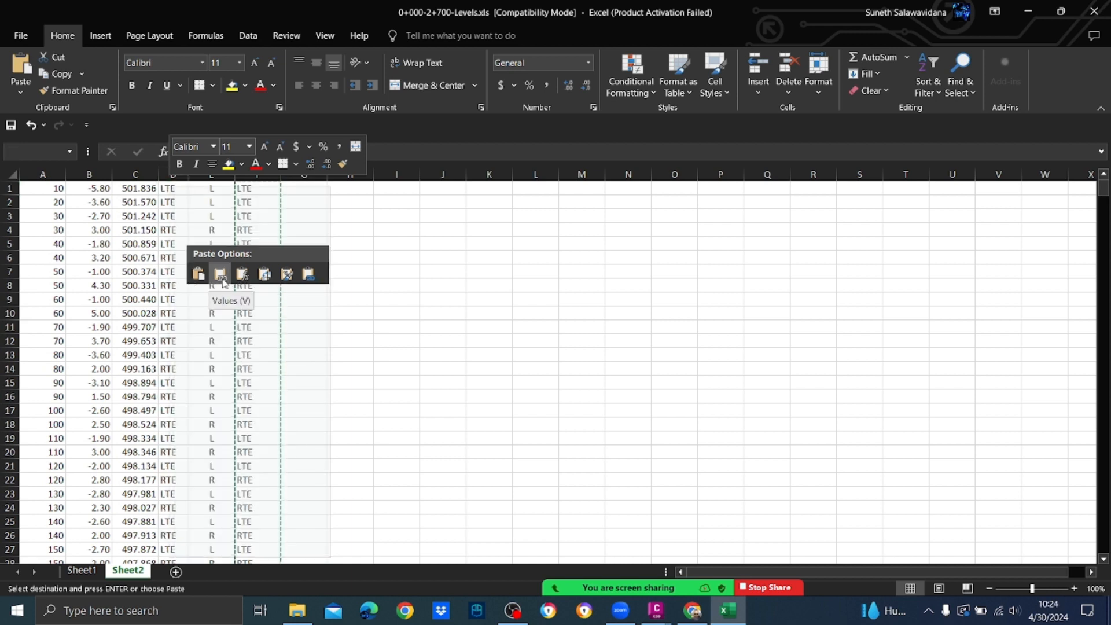
left_click(222, 279)
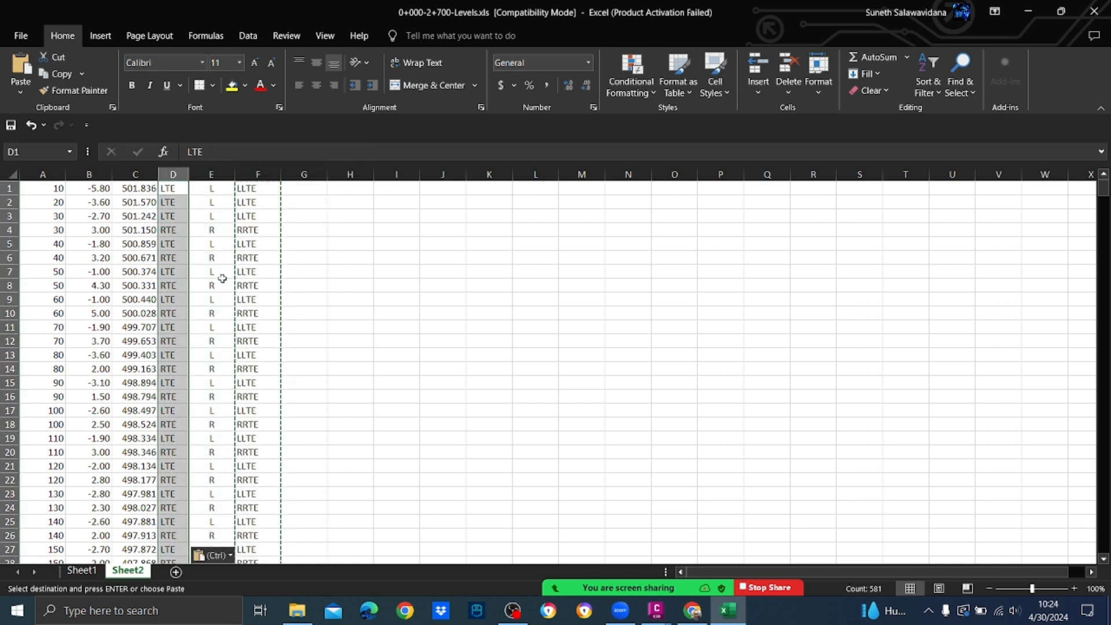
left_click(487, 305)
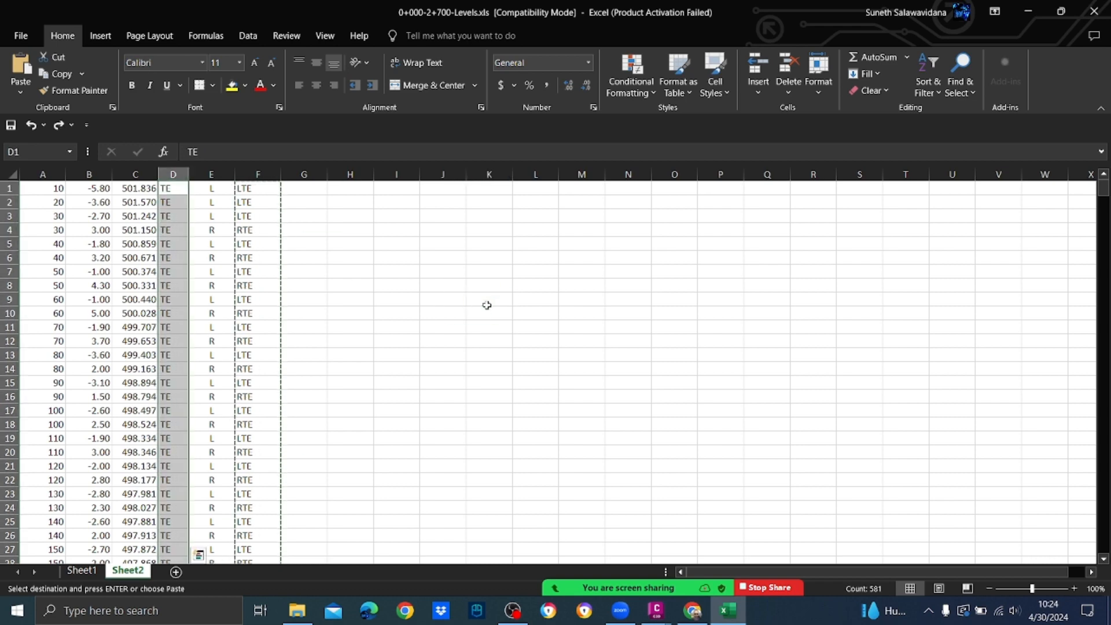
key("ctrl+z")
Step: Try a regular paste of the column F codes into column D from D1, widen column D, and undo both changes
left_click_drag(261, 188, 250, 528)
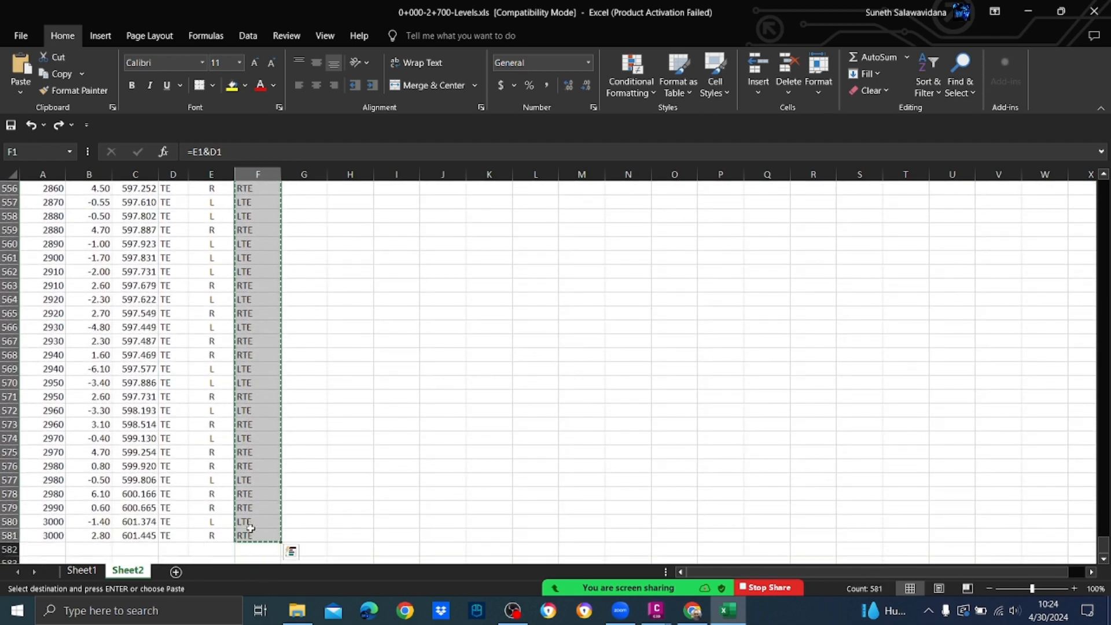
scroll(303, 234, "up", 10)
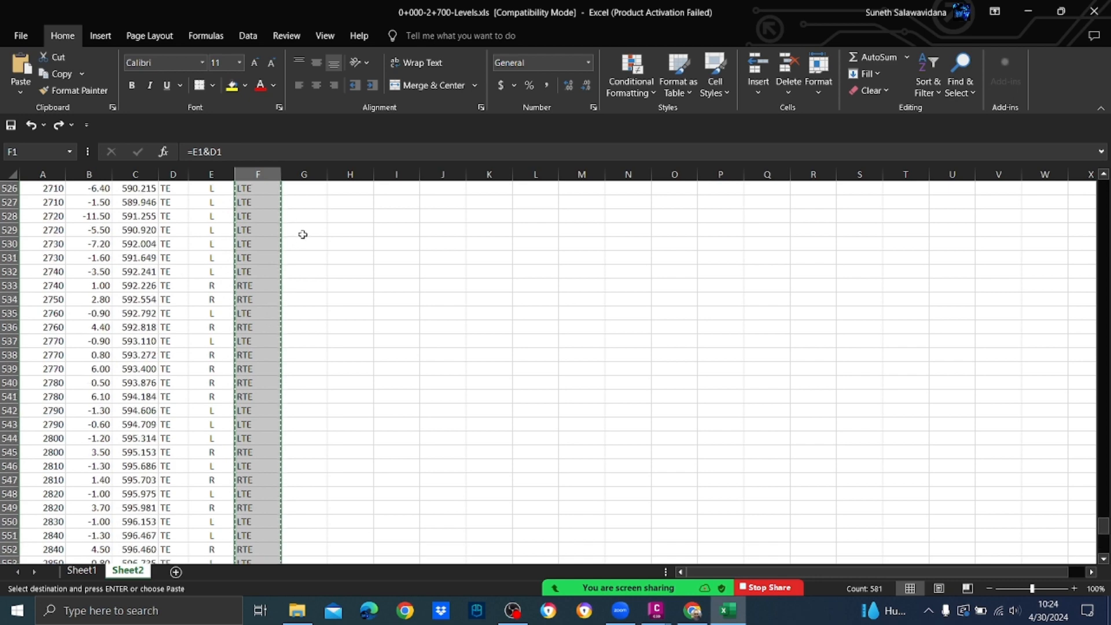
key("ctrl+Home")
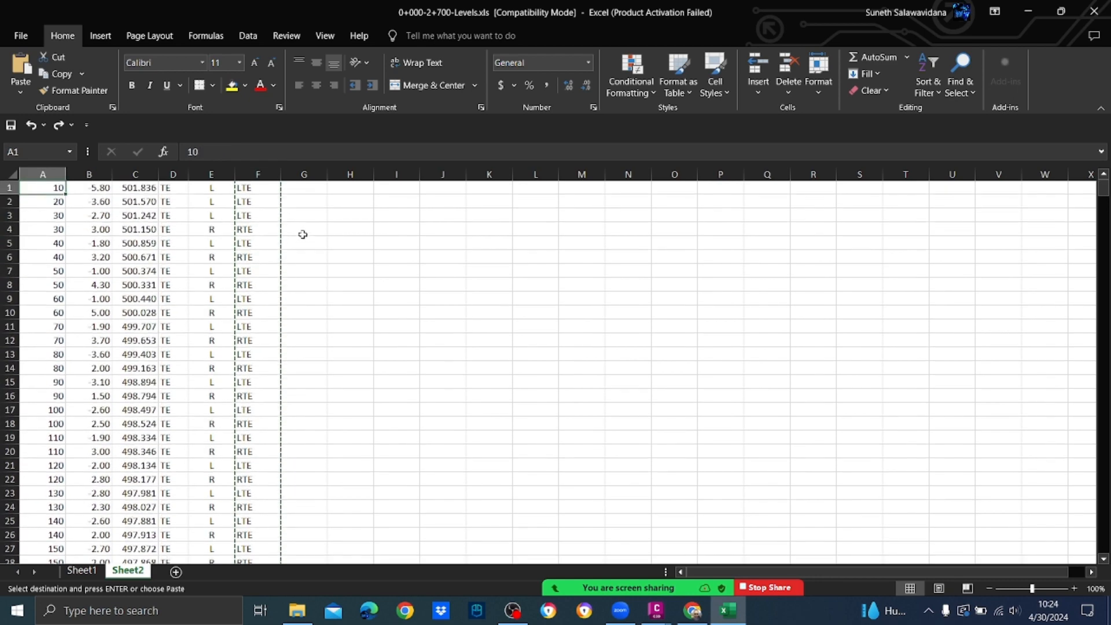
left_click(172, 191)
right_click(173, 190)
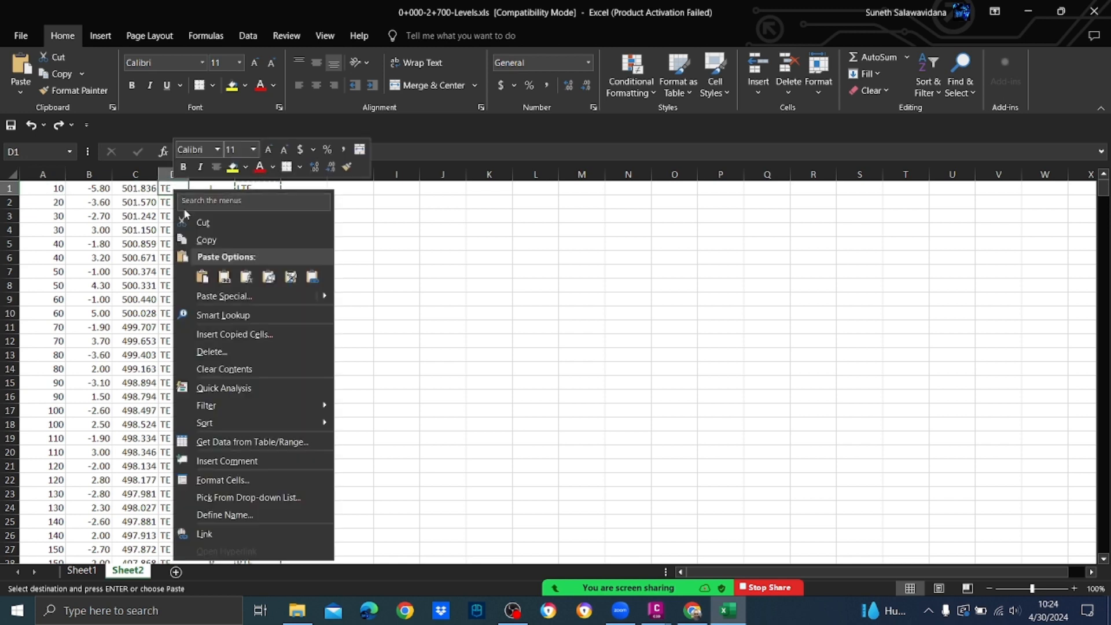
left_click(202, 278)
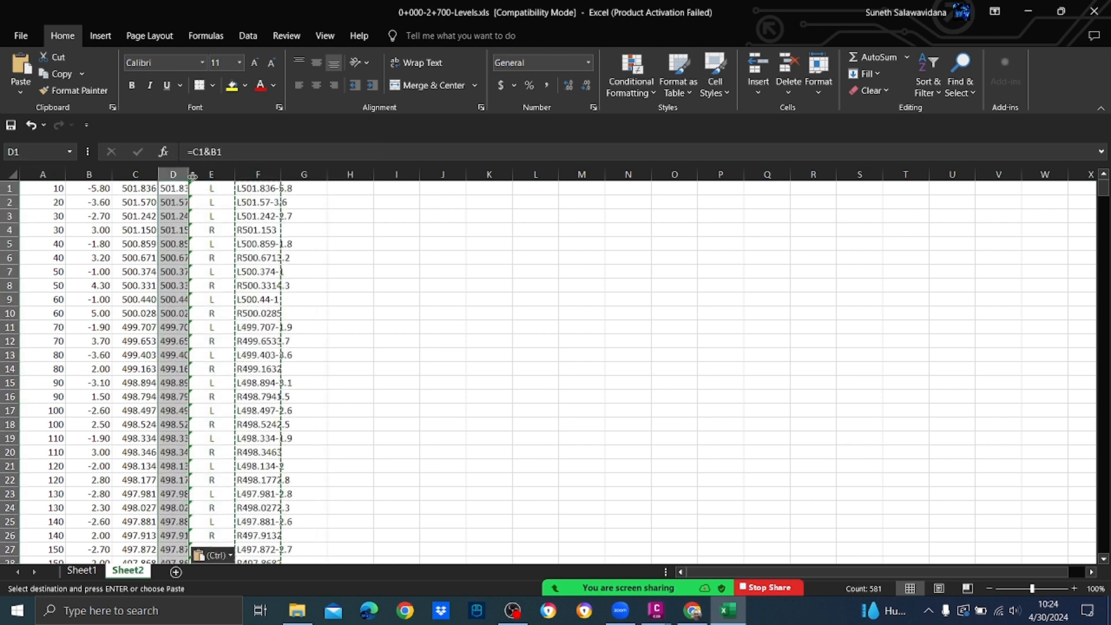
left_click_drag(186, 174, 208, 173)
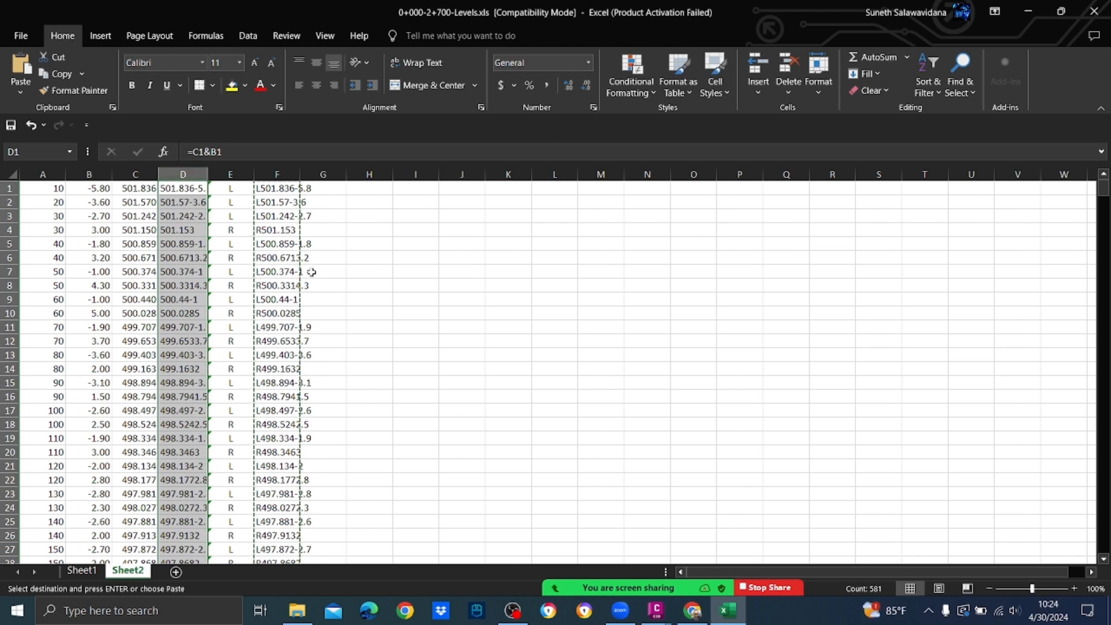
key("ctrl+z")
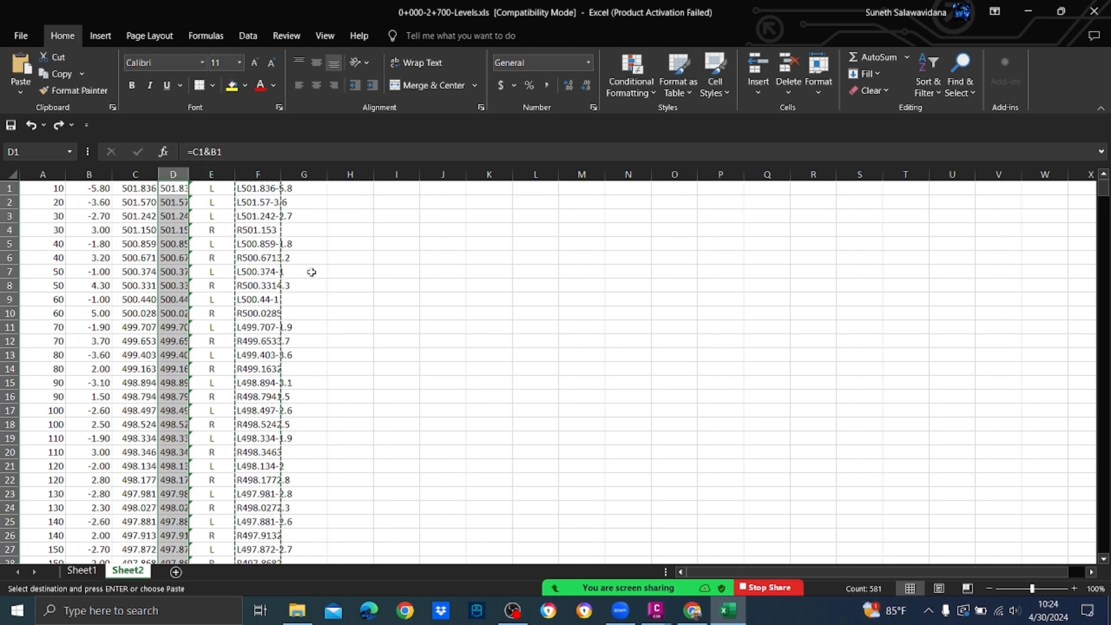
type("TE")
key("ctrl+Return")
Step: Paste the combined codes from F1:F581 over the TE codes in column D, starting at D1, as values only
left_click_drag(253, 190, 242, 535)
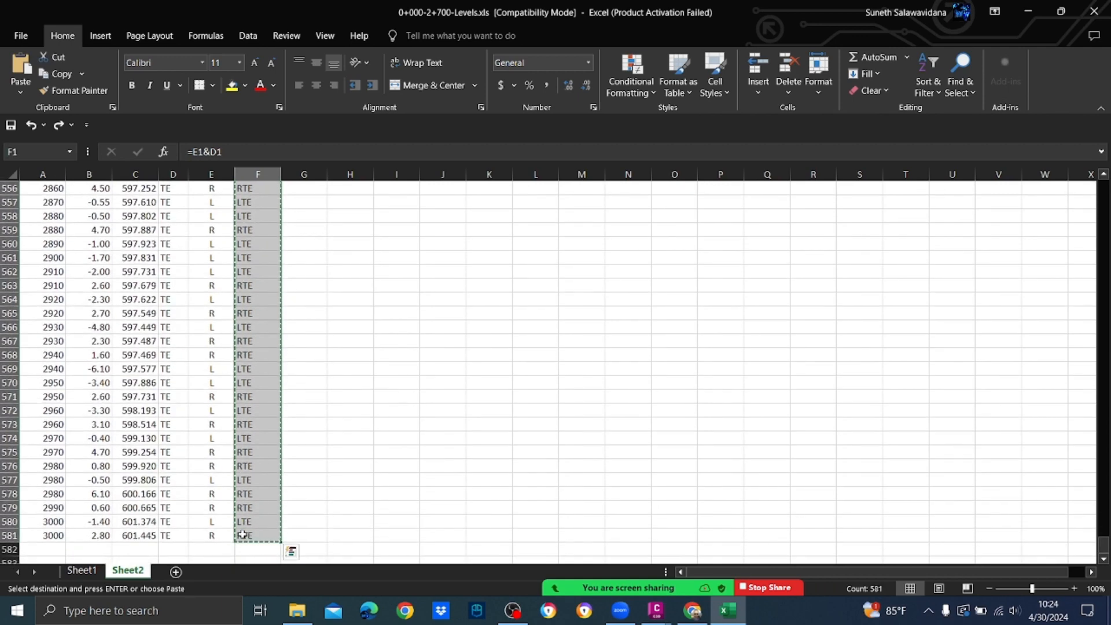
key("ctrl+Home")
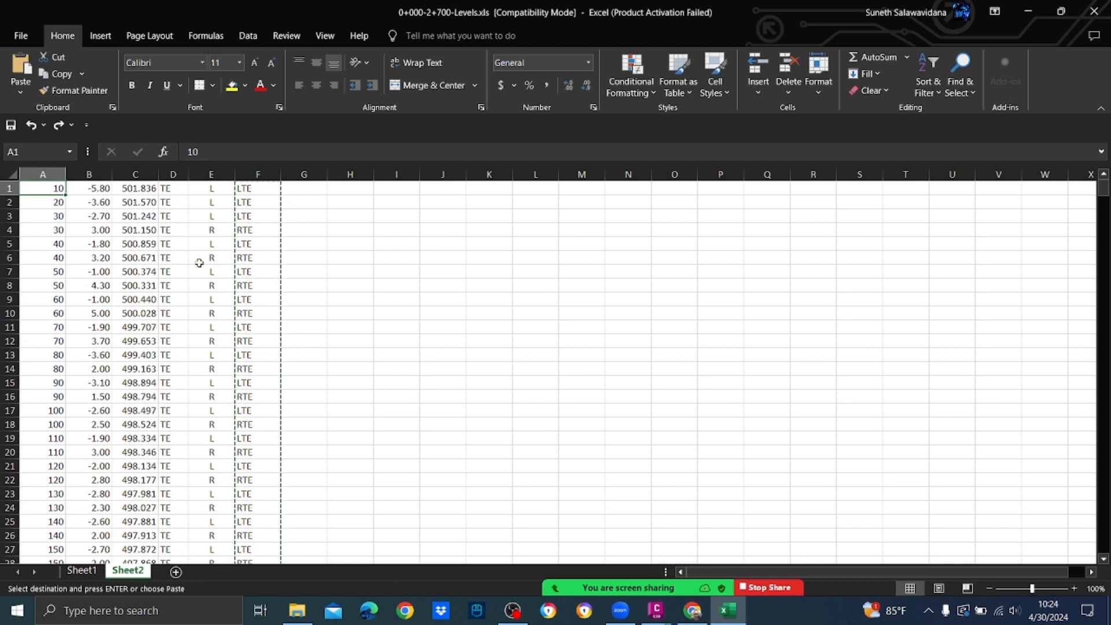
left_click(173, 188)
right_click(173, 188)
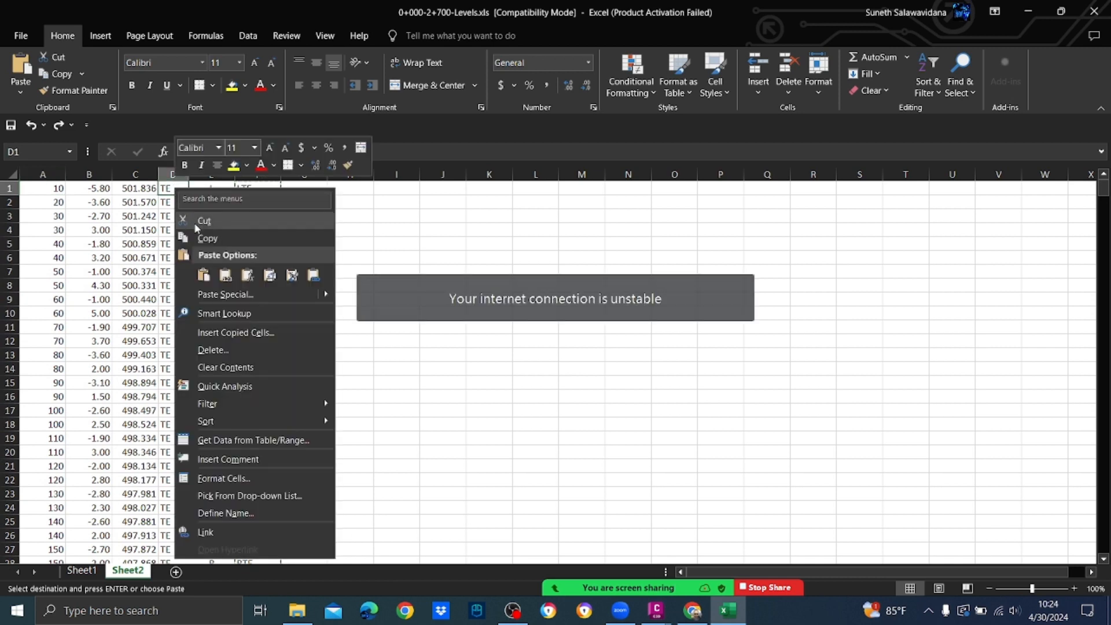
left_click(228, 276)
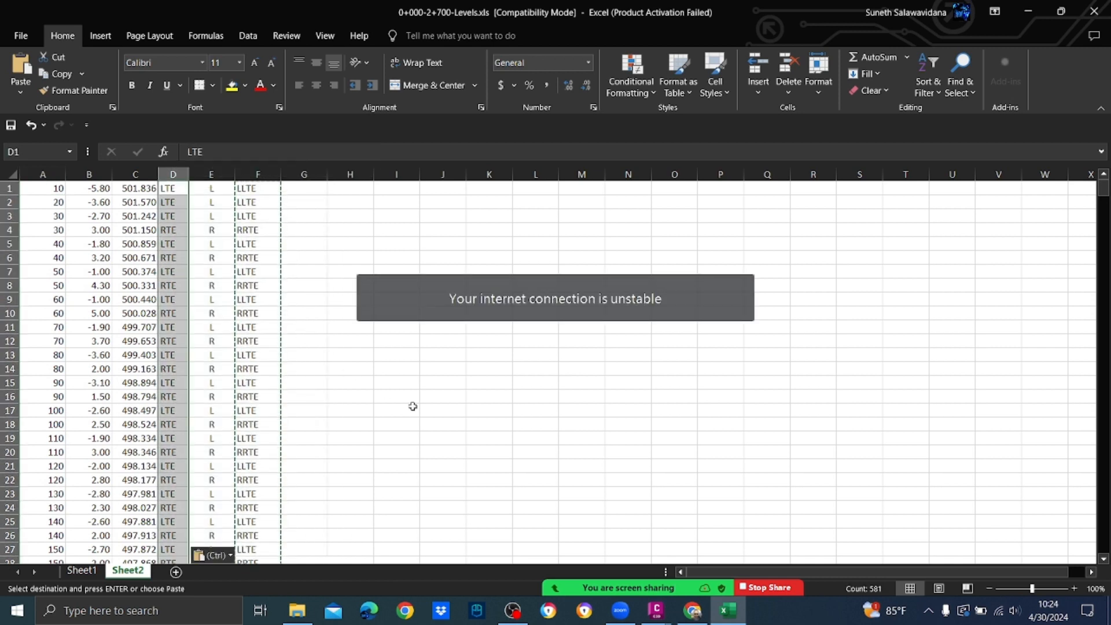
Step: Delete the helper columns E and F from Sheet2
left_click_drag(211, 173, 249, 174)
right_click(252, 177)
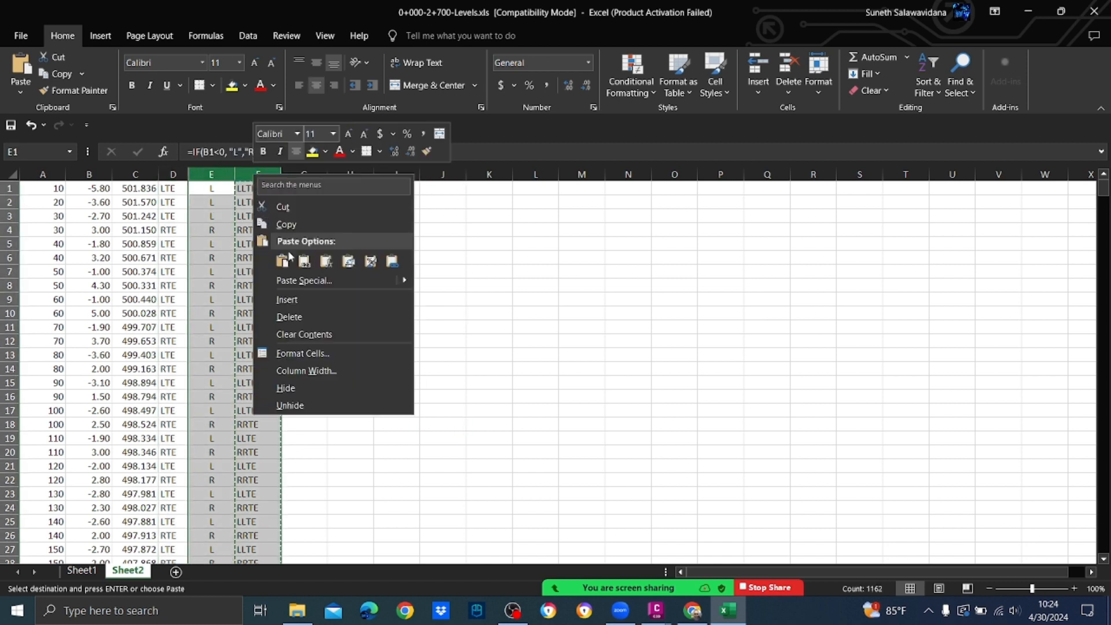
left_click(300, 317)
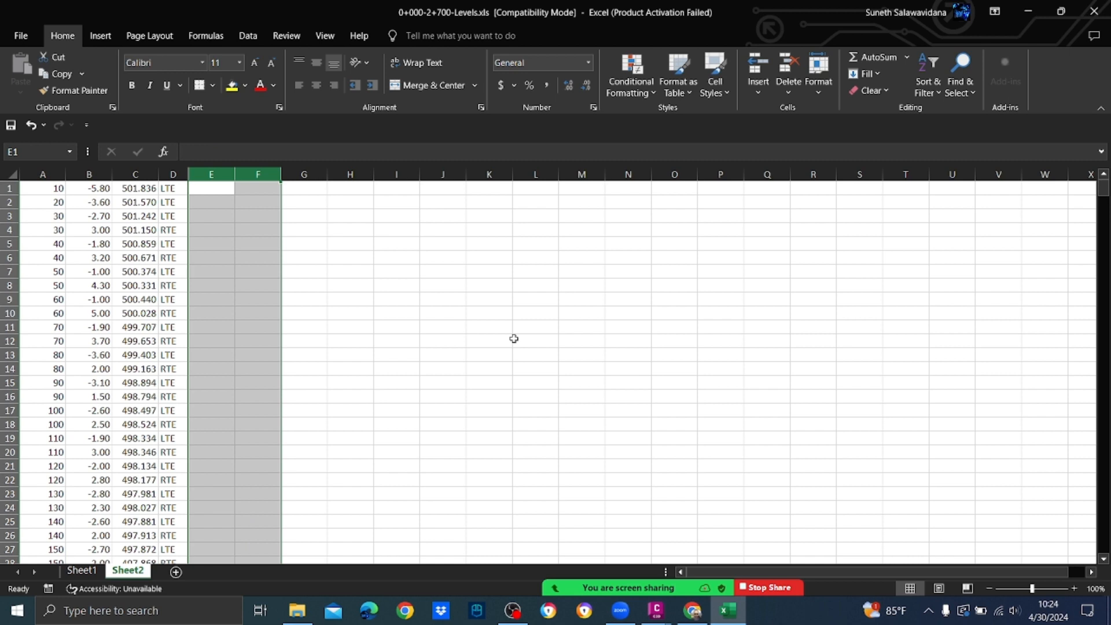
left_click(520, 338)
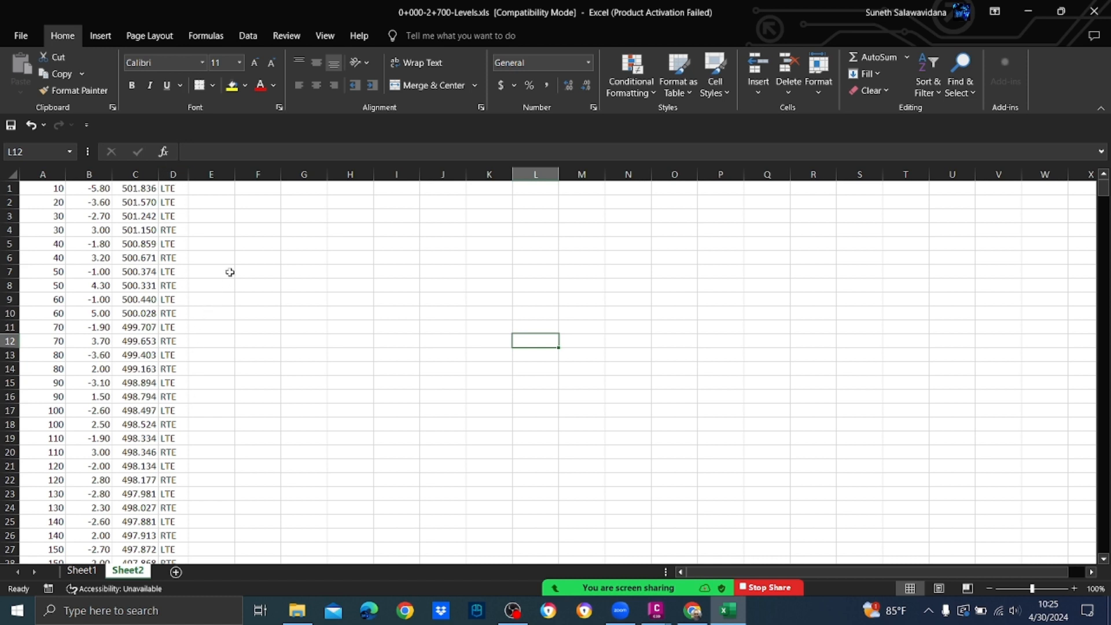
Step: Sort the rows by the column D codes from A to Z, expanding the selection to the adjacent data
left_click(169, 173)
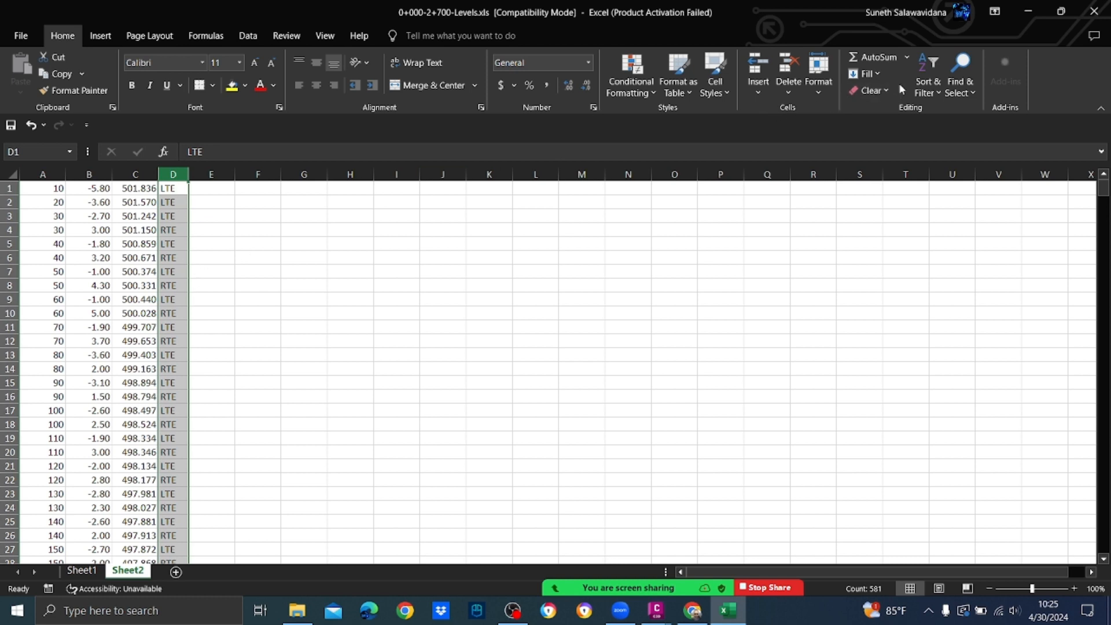
left_click(929, 87)
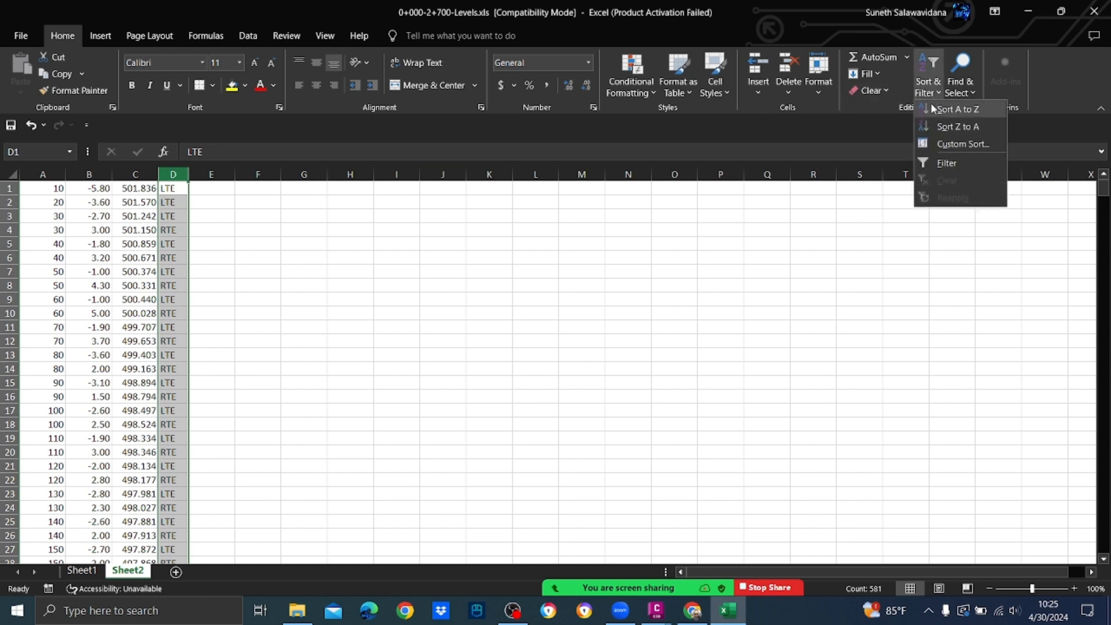
left_click(955, 109)
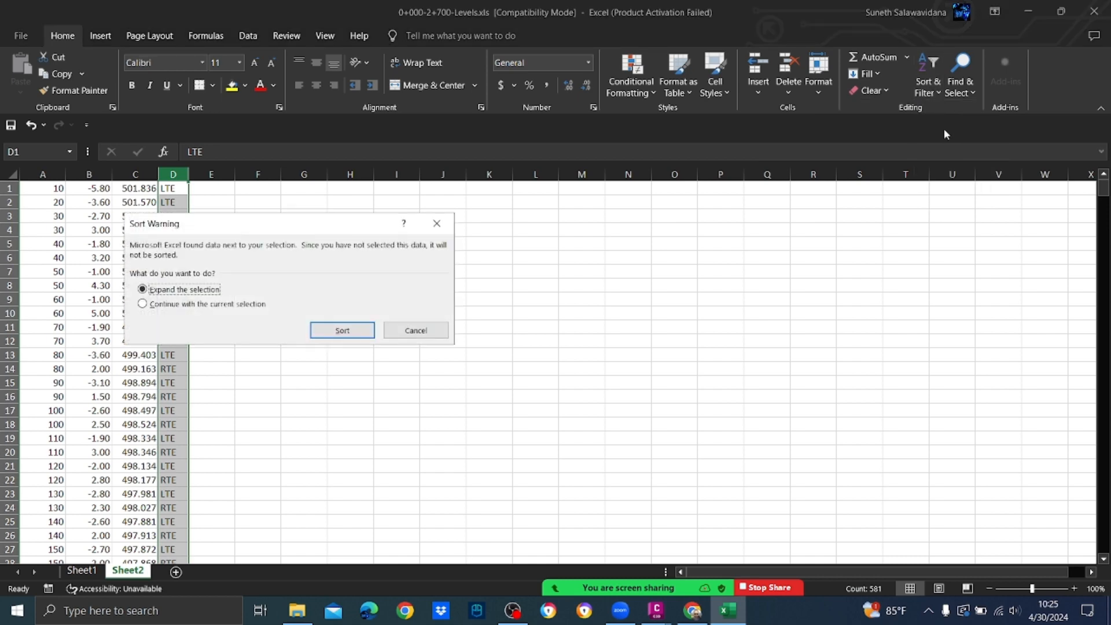
left_click(342, 330)
Step: Examine the sorted rows to check how the LTE and RTE codes are grouped, and return to cell A1
scroll(362, 286, "down", 4)
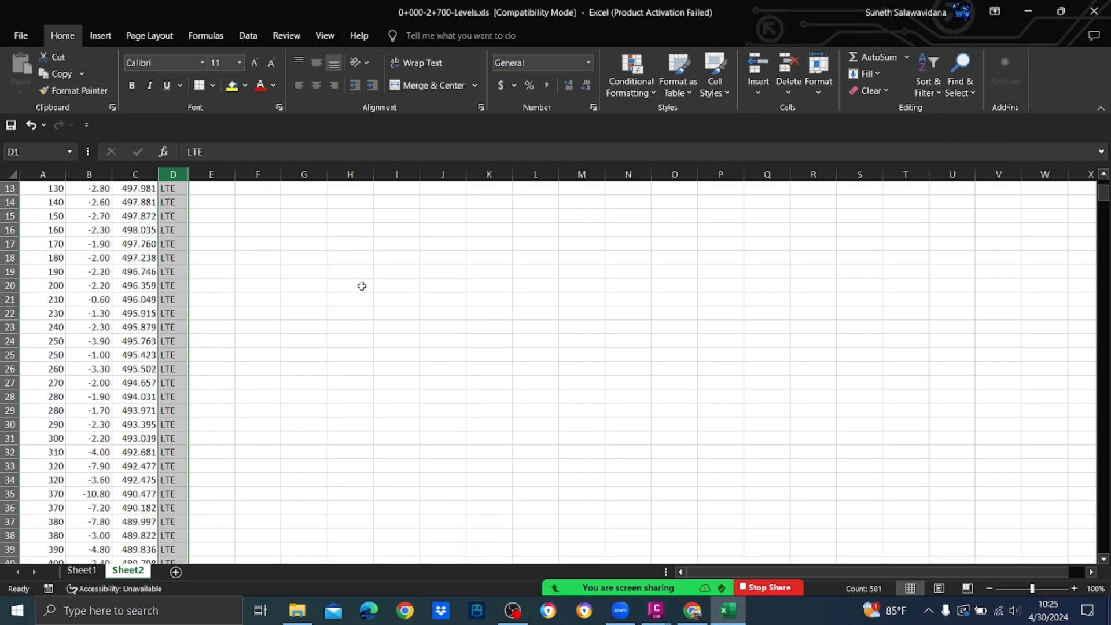
scroll(361, 286, "down", 20)
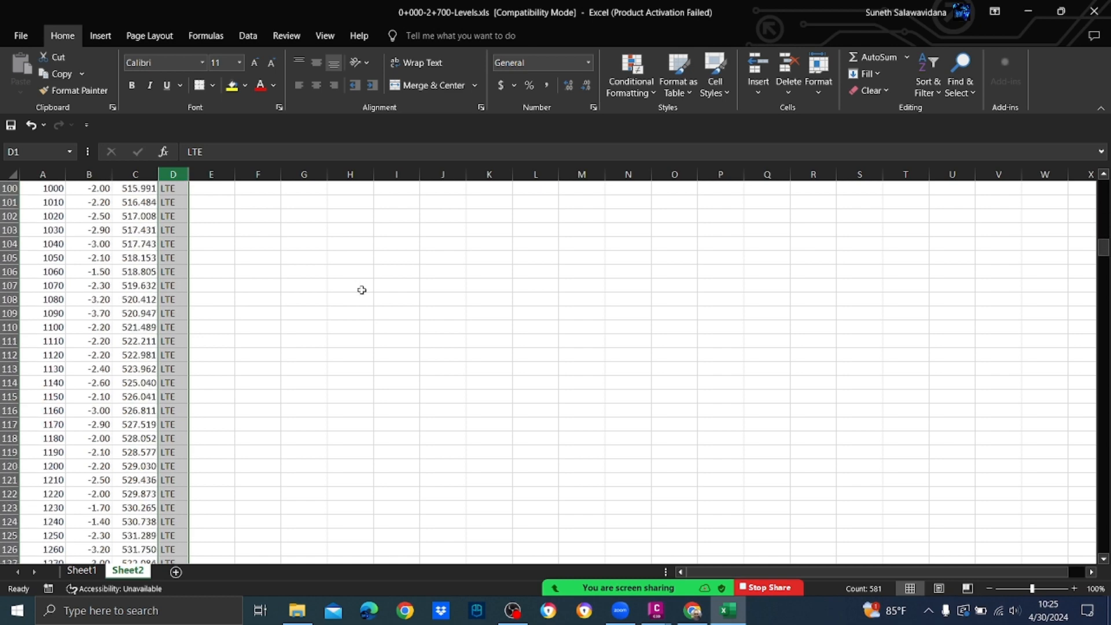
scroll(362, 290, "down", 20)
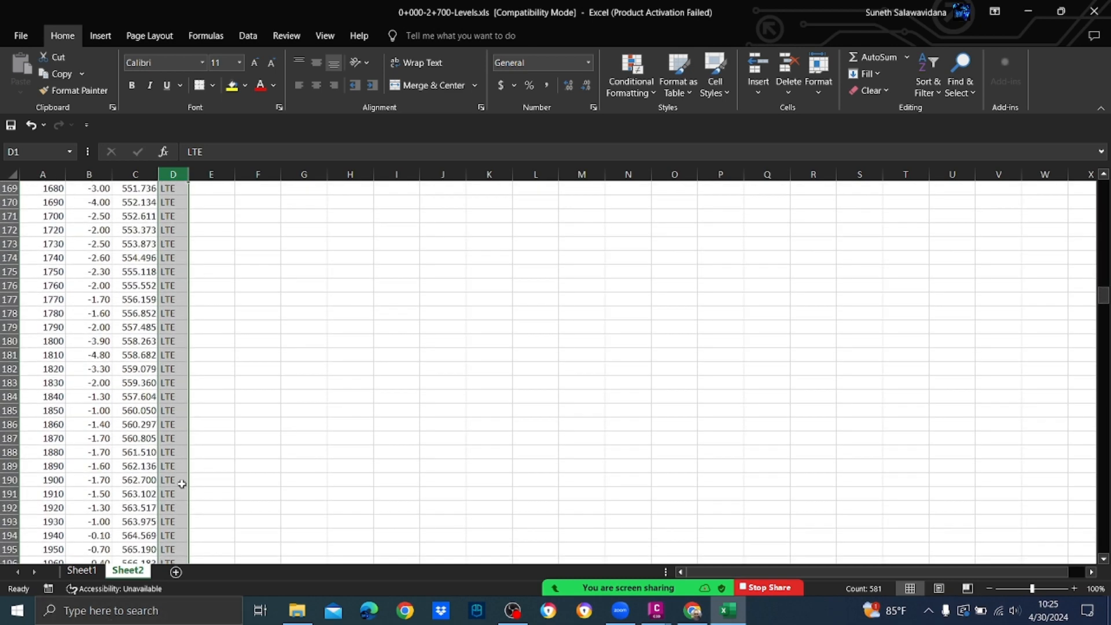
scroll(182, 484, "down", 20)
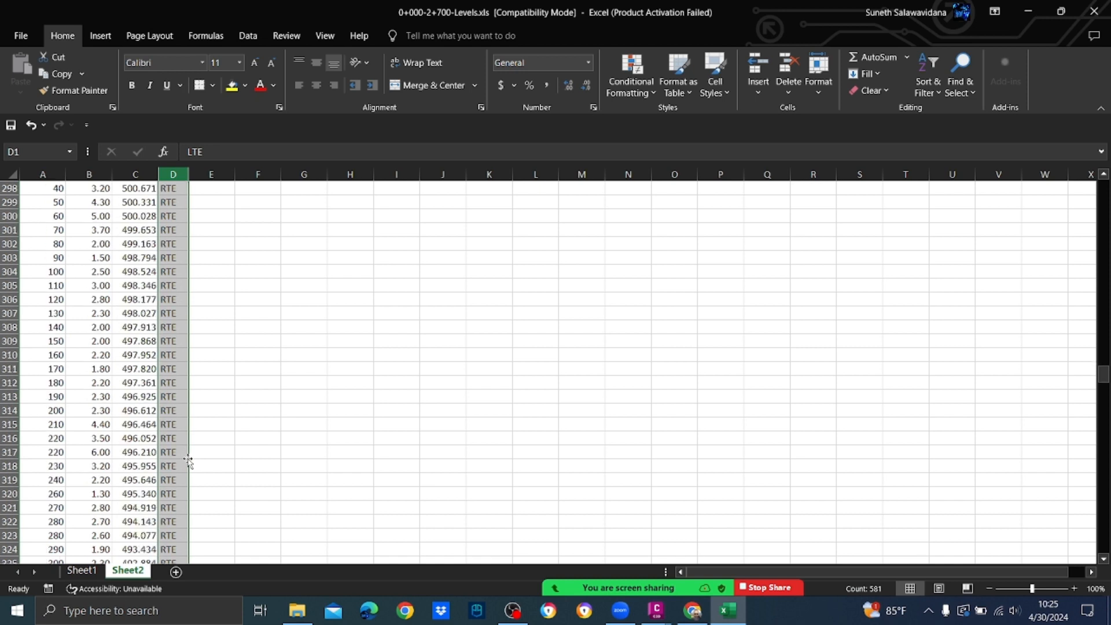
scroll(188, 461, "down", 18)
left_click(354, 413)
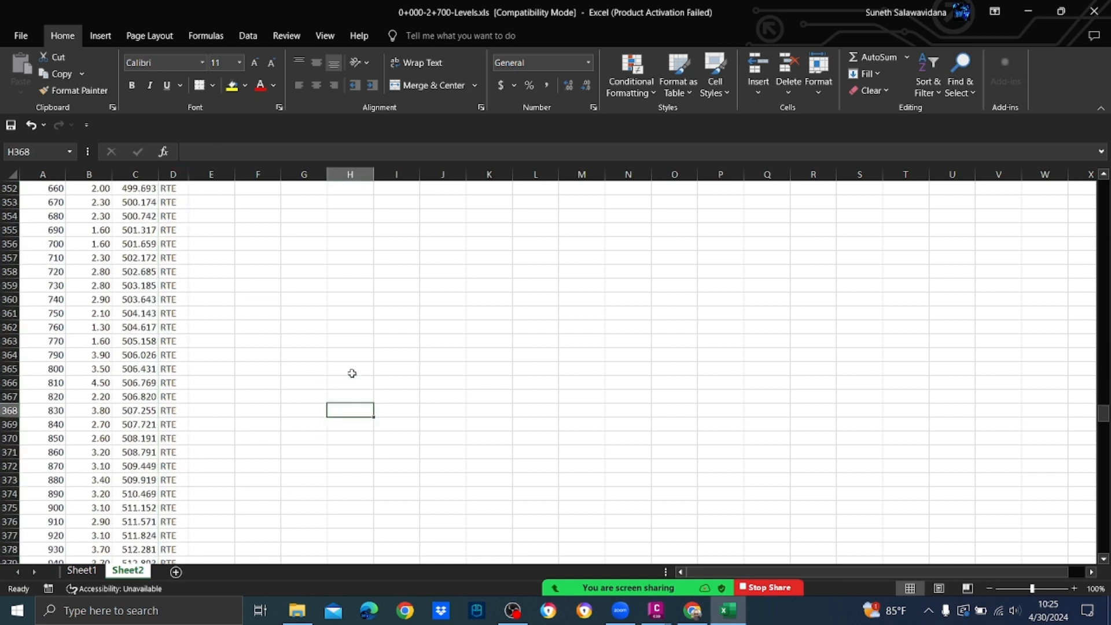
key("ctrl+Home")
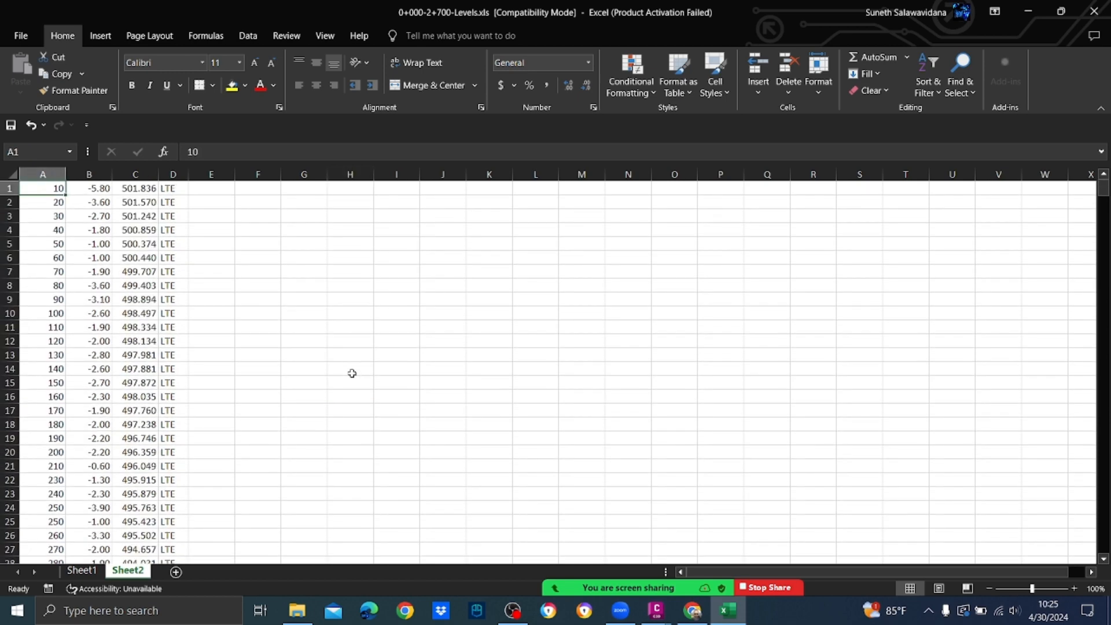
Step: Open the Zoom meeting's participant list, look through it, and minimize it
mouse_move(623, 584)
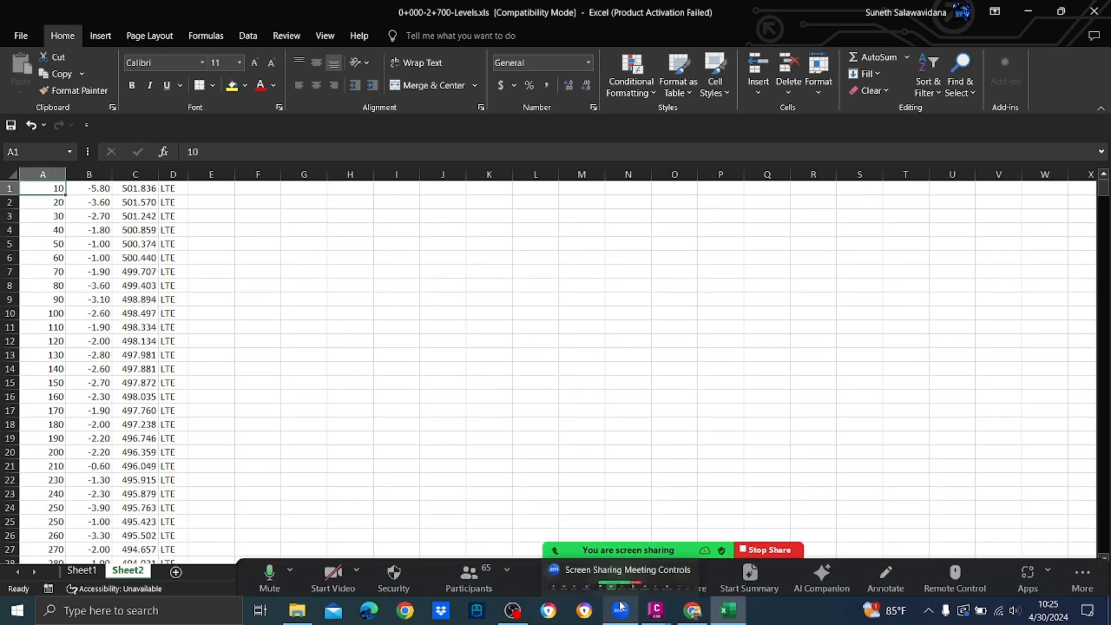
left_click(469, 578)
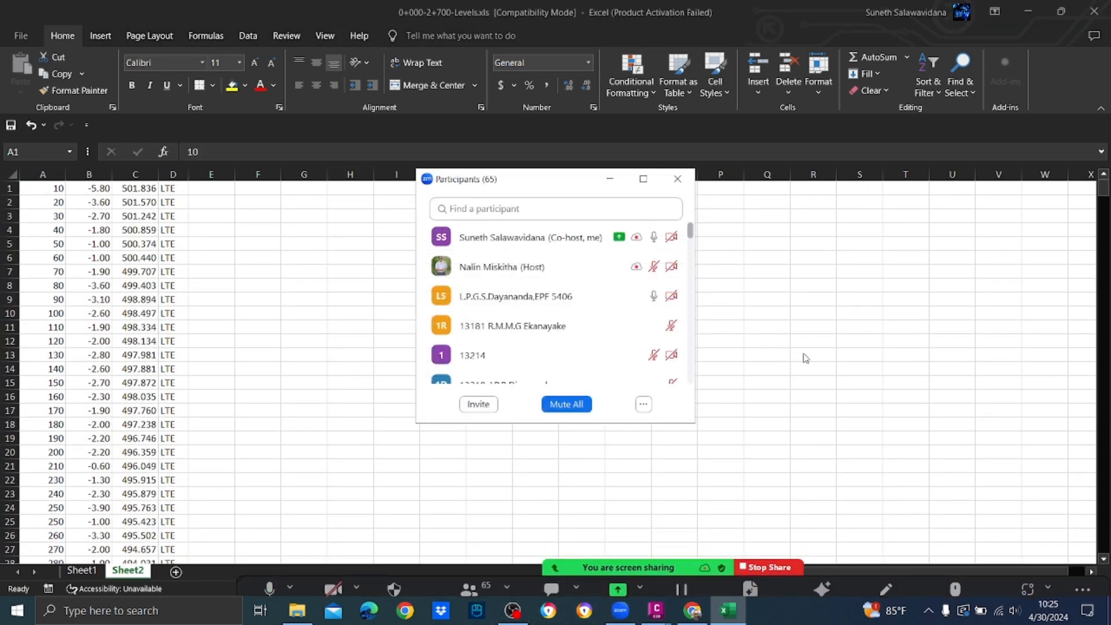
mouse_move(669, 307)
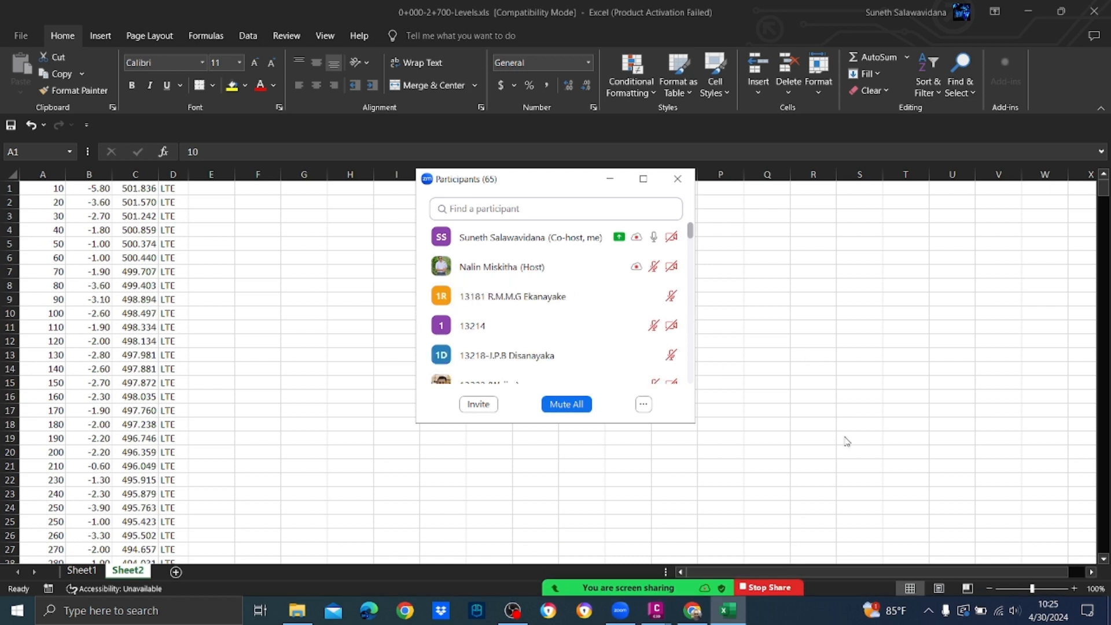
scroll(621, 370, "down", 8)
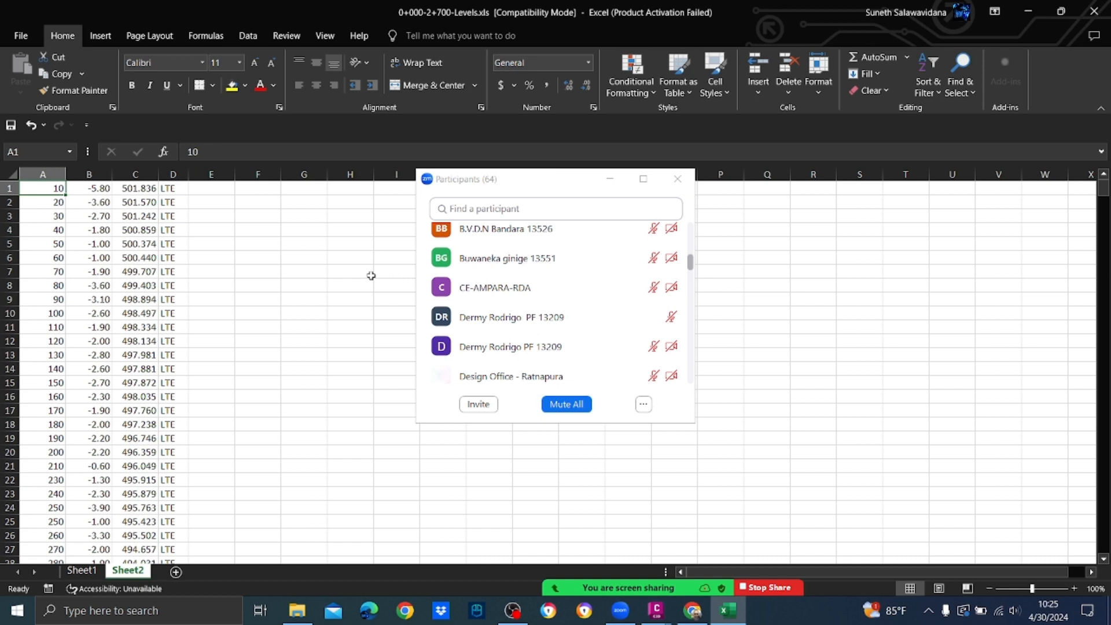
left_click(617, 184)
left_click(610, 181)
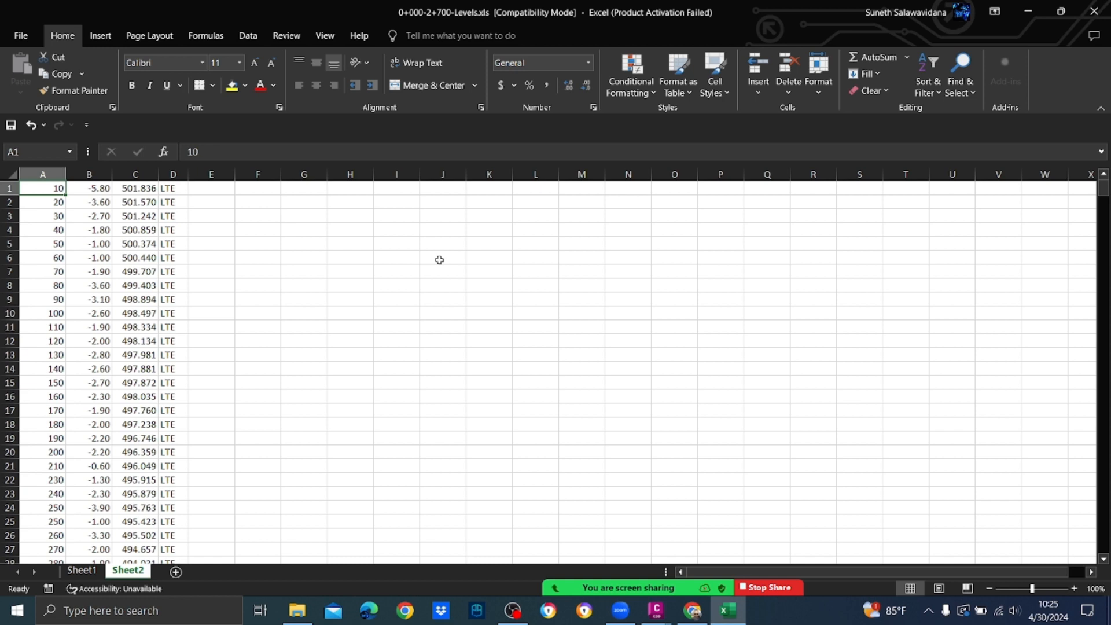
Step: Enter the formula =A1&"," in cell F1 to join the chainage with a comma
left_click(268, 188)
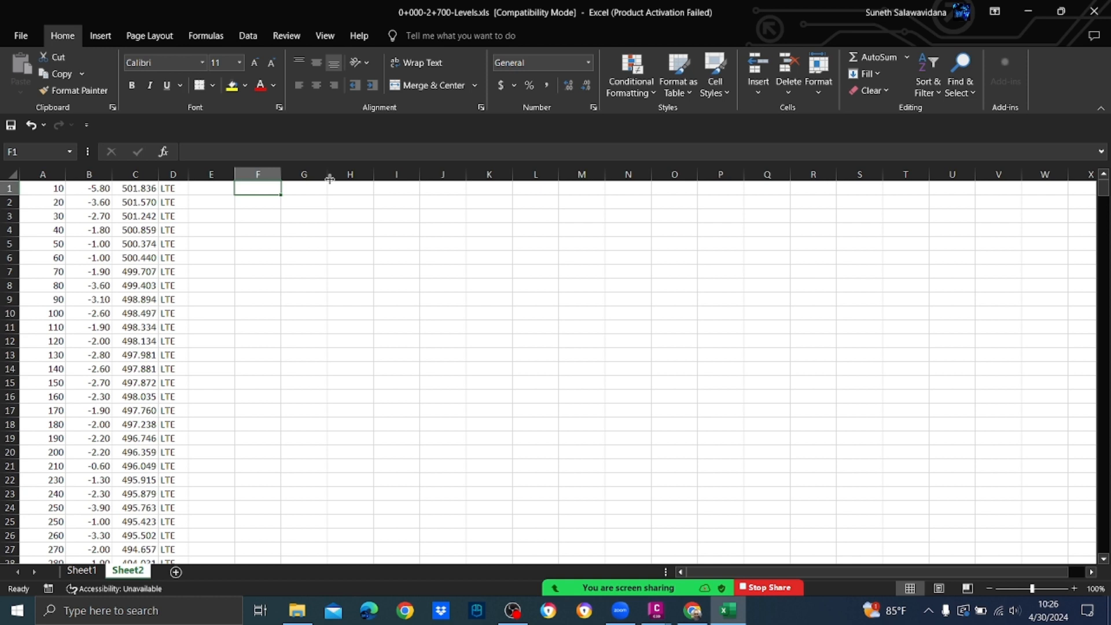
type("=")
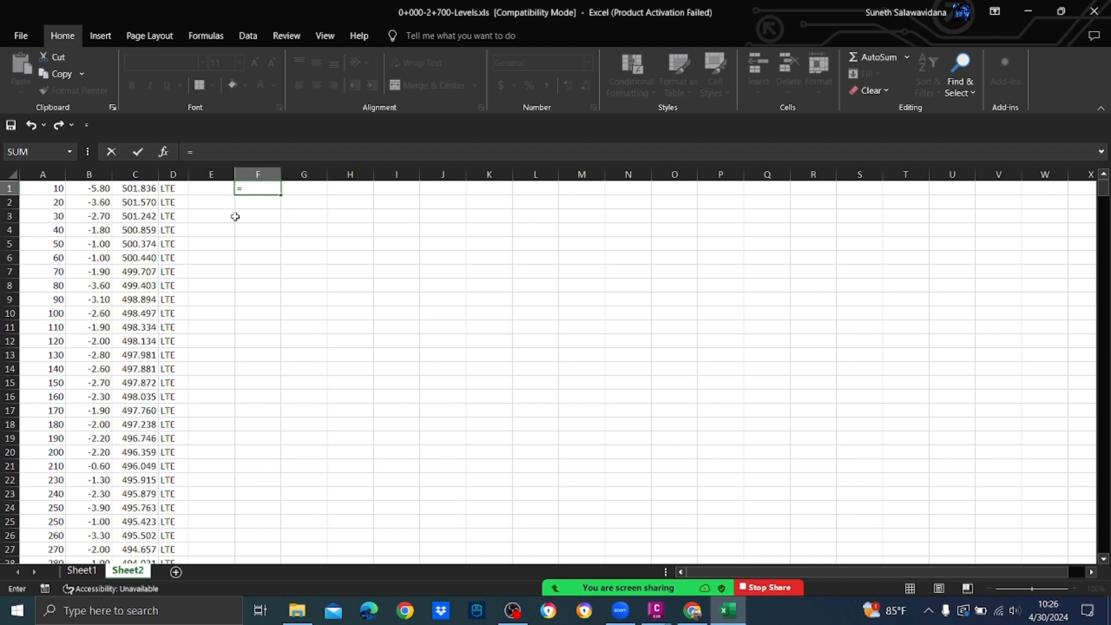
left_click(53, 189)
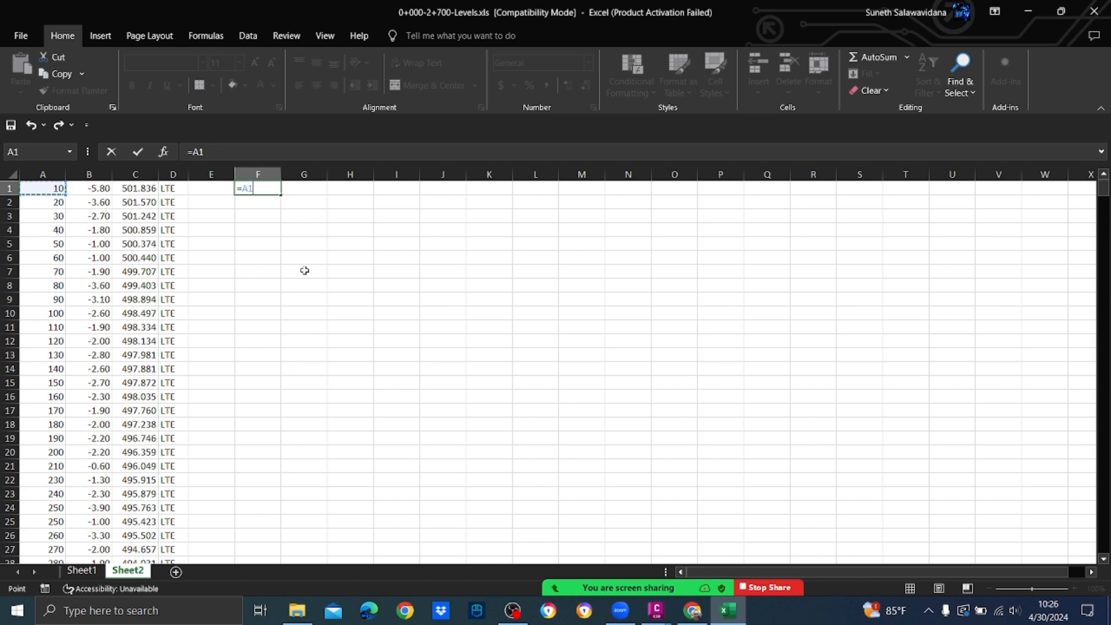
type("&\",\"")
key("Return")
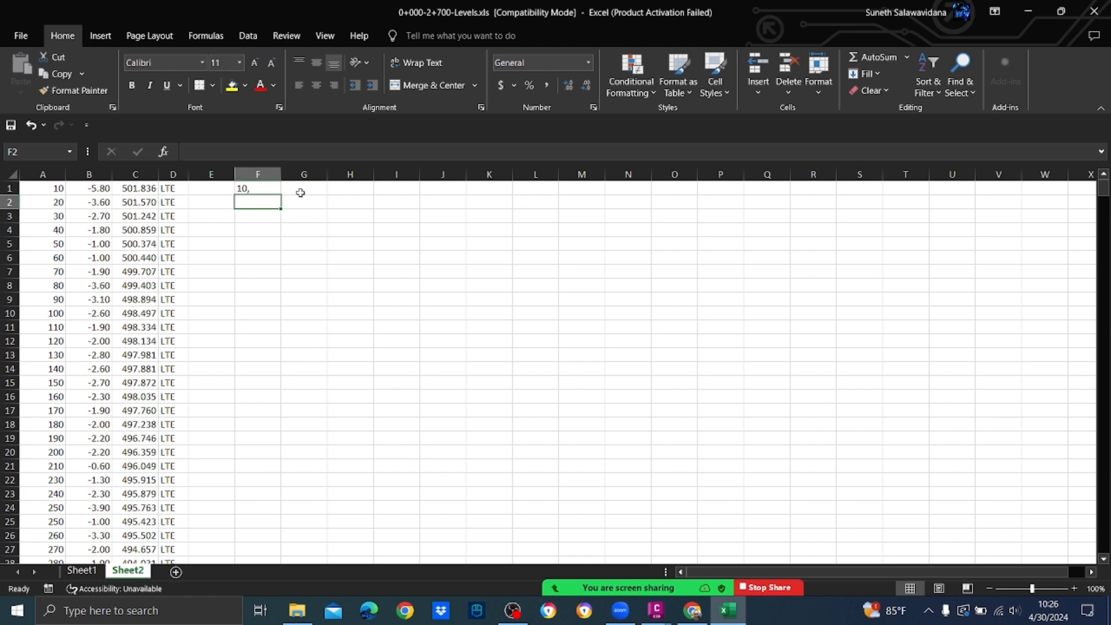
Step: Extend the formula in F1 to =A1&","&B1&"," so it also includes the offset
left_click(271, 190)
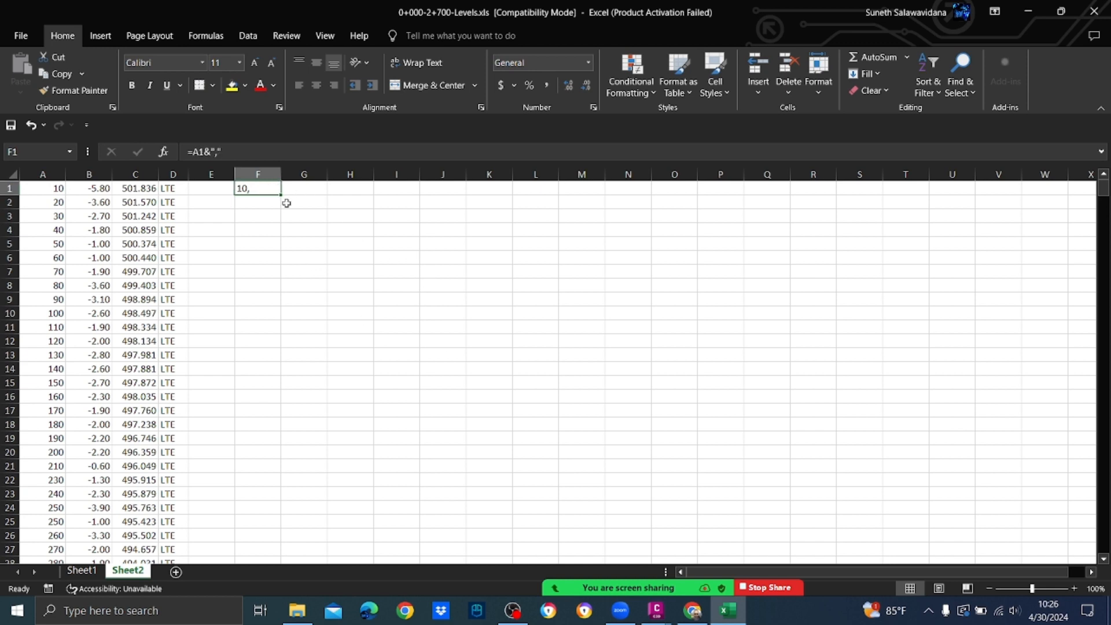
left_click(238, 148)
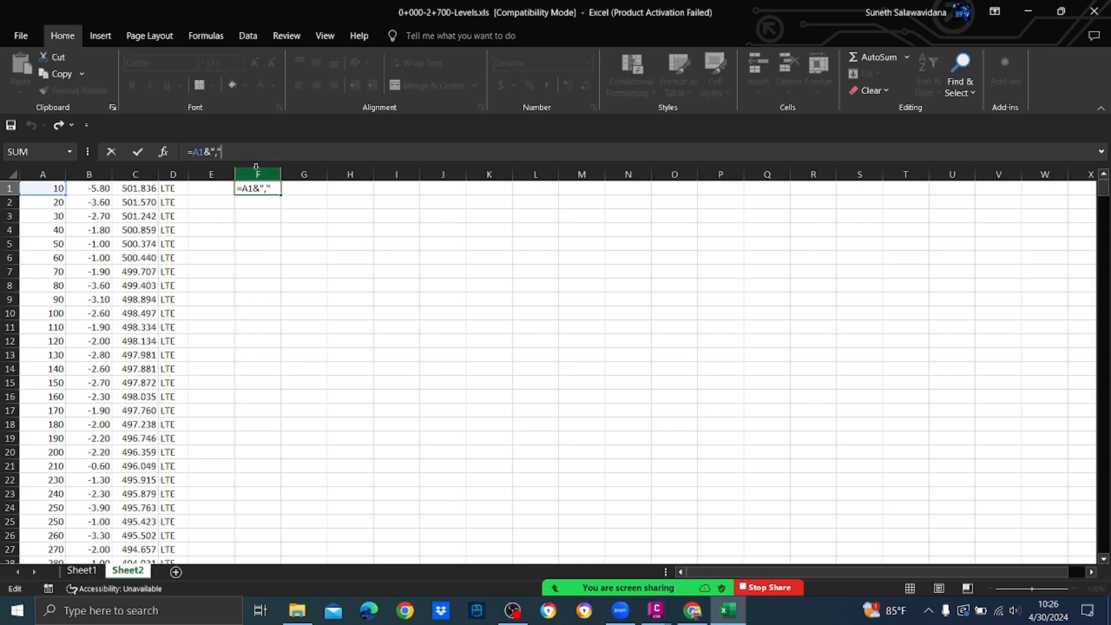
type("&")
left_click(104, 188)
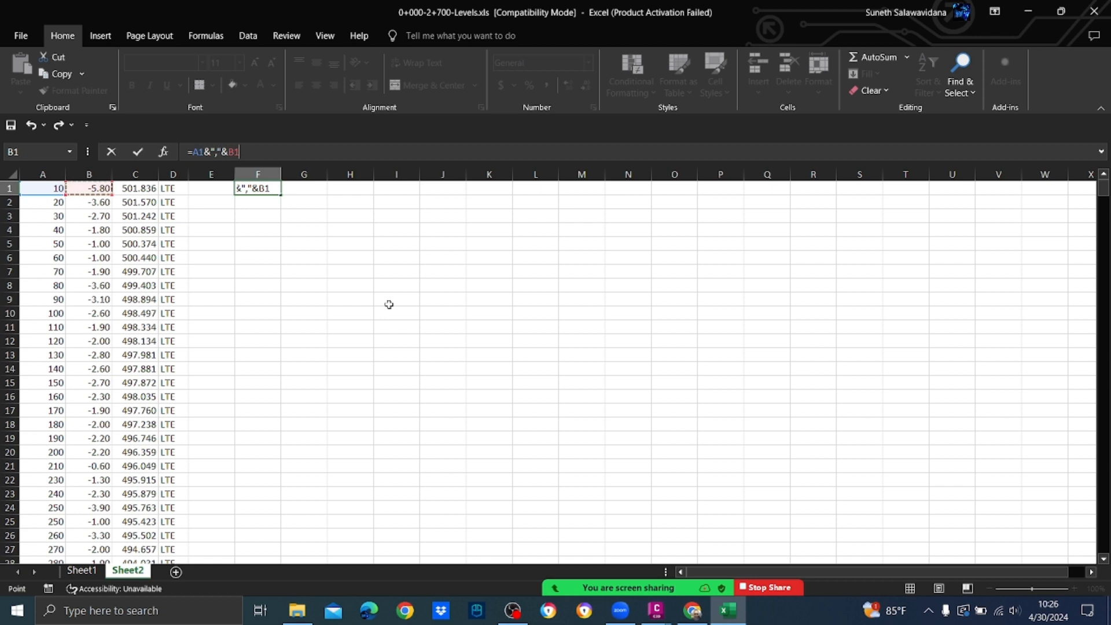
type("&\",\"")
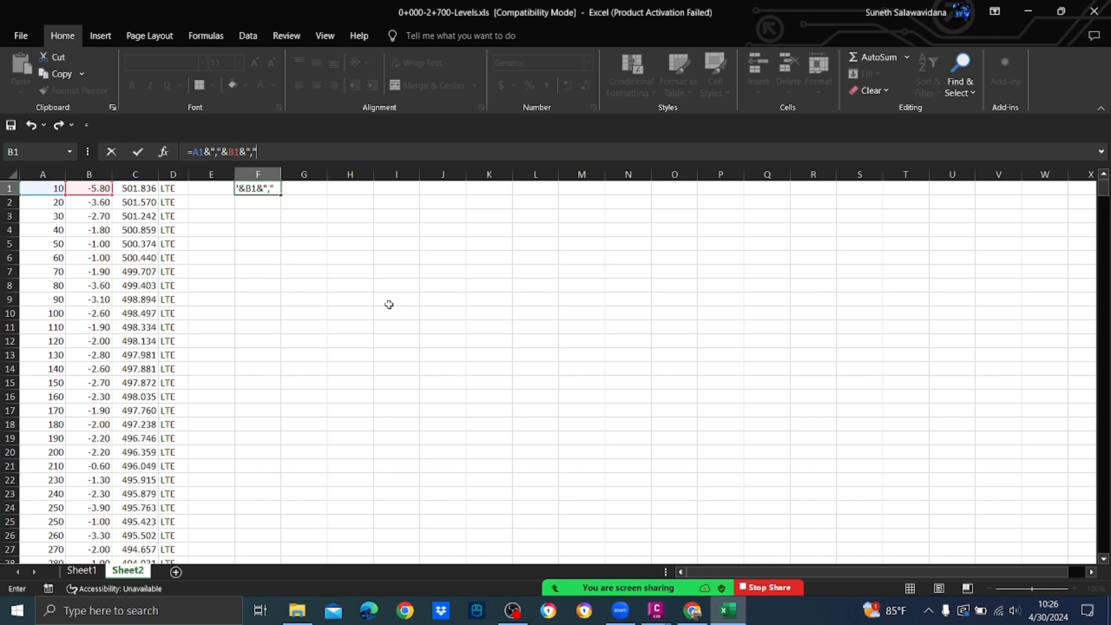
key("Return")
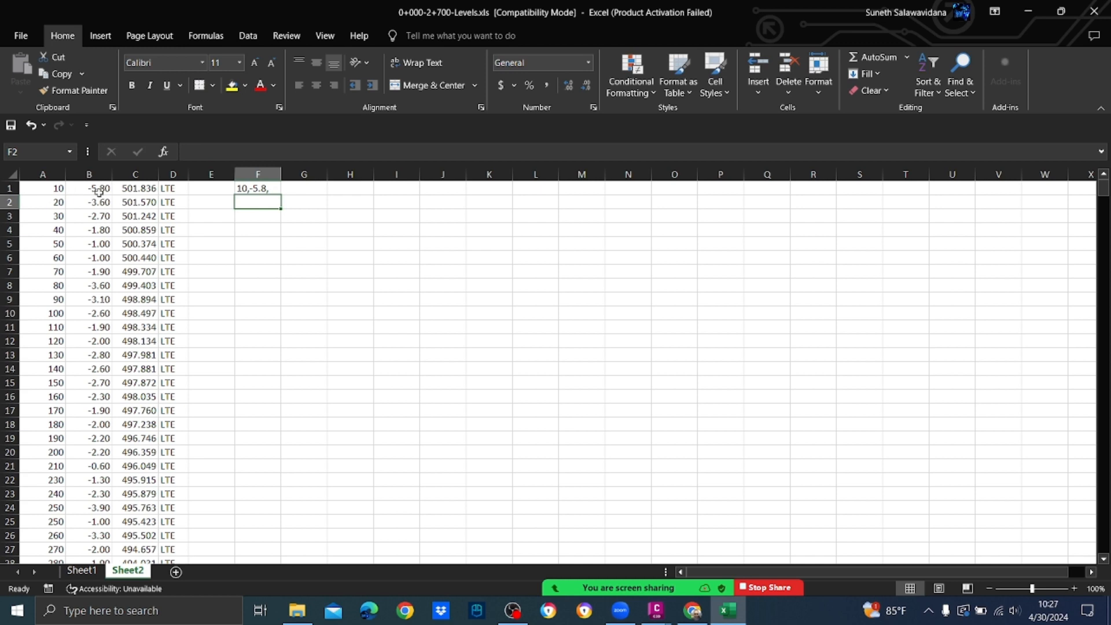
Step: Replace the formula in F1 with =A1&","&B1&","&C1&","&D1 and widen column F to fit the joined text
left_click(258, 187)
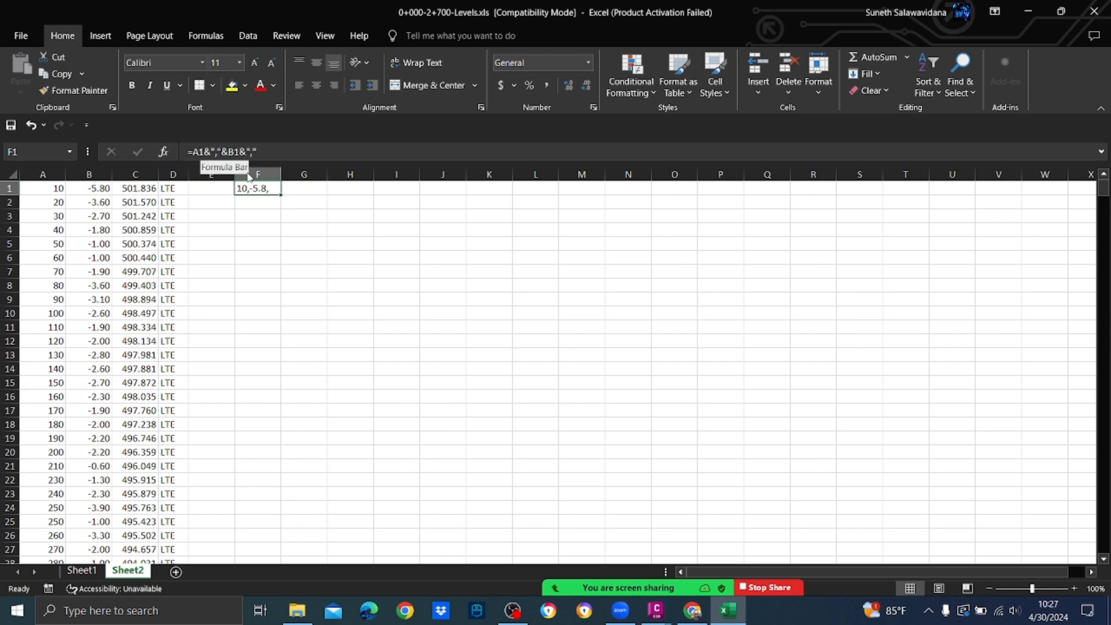
type("=")
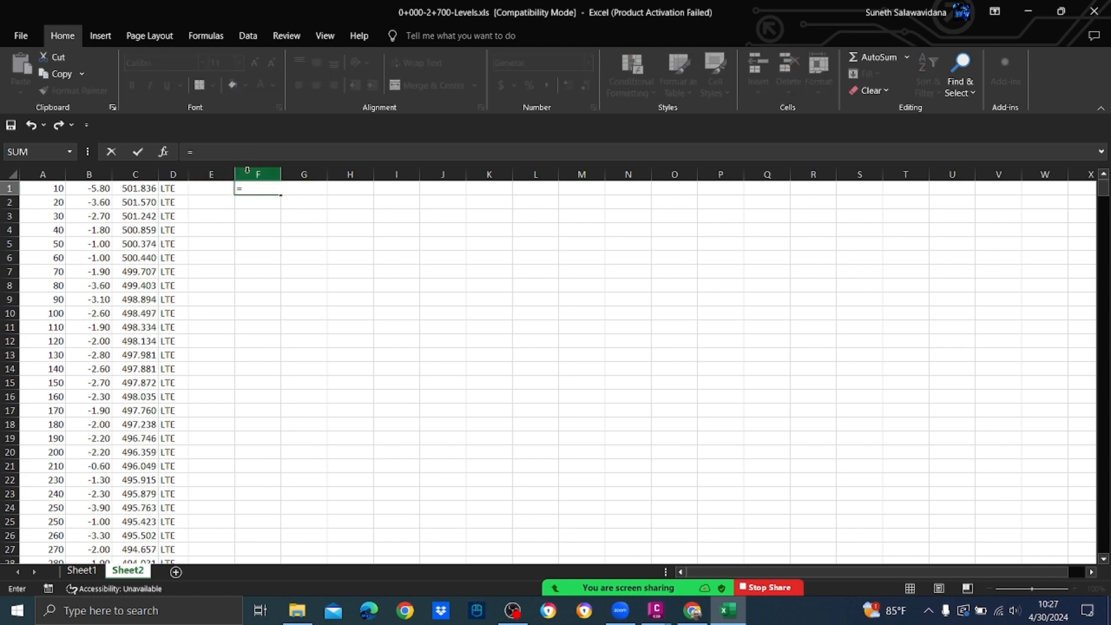
left_click(53, 191)
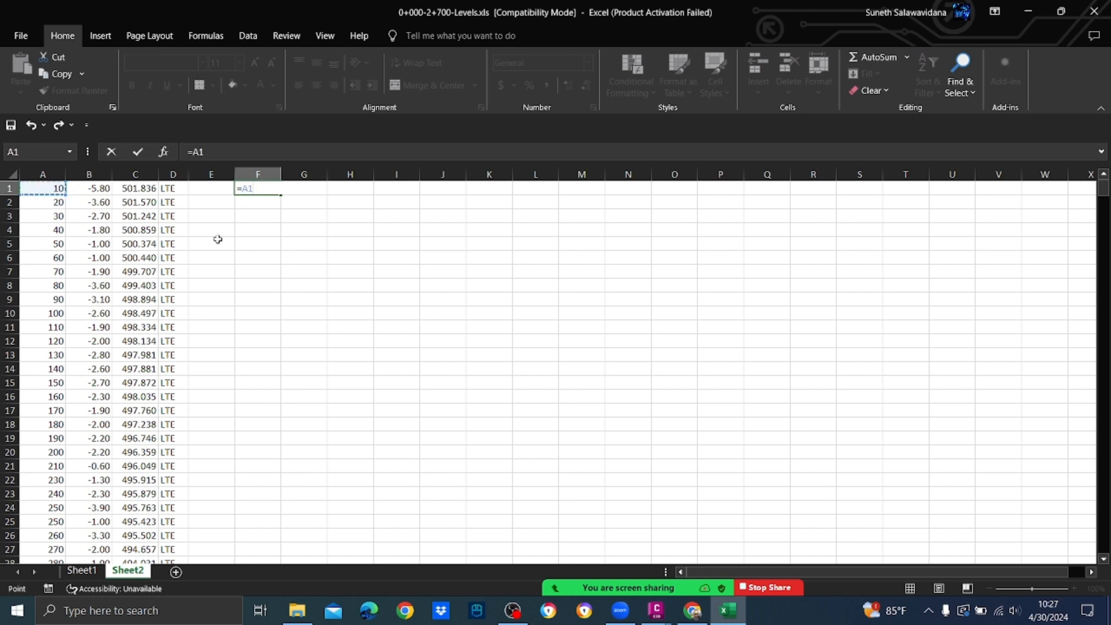
type("&\",\"&")
left_click(80, 189)
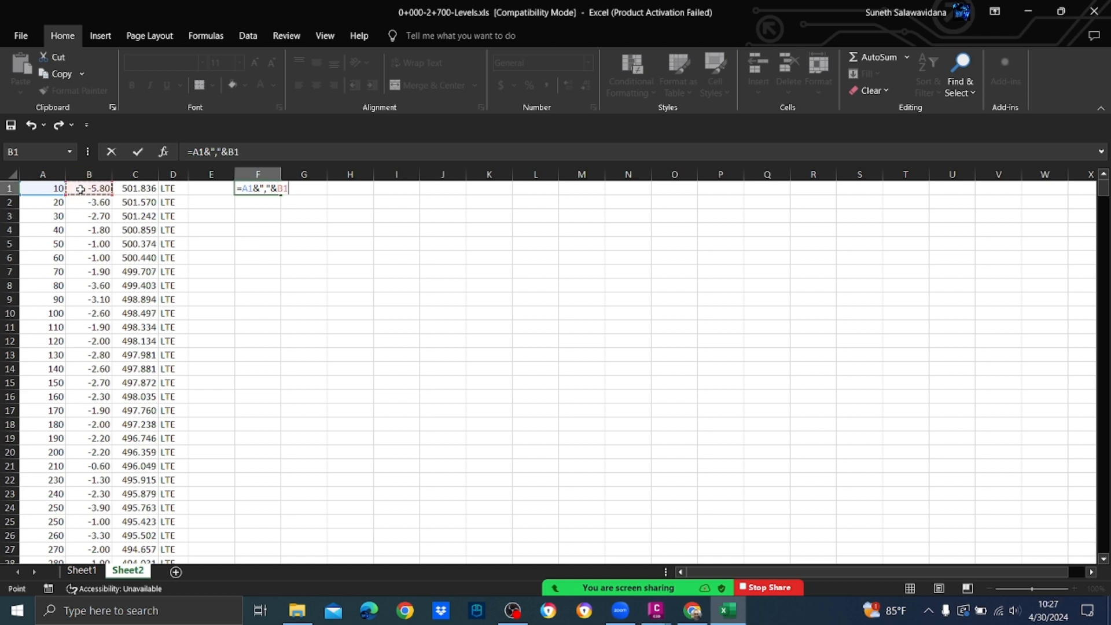
type("&\",\"&")
left_click(144, 189)
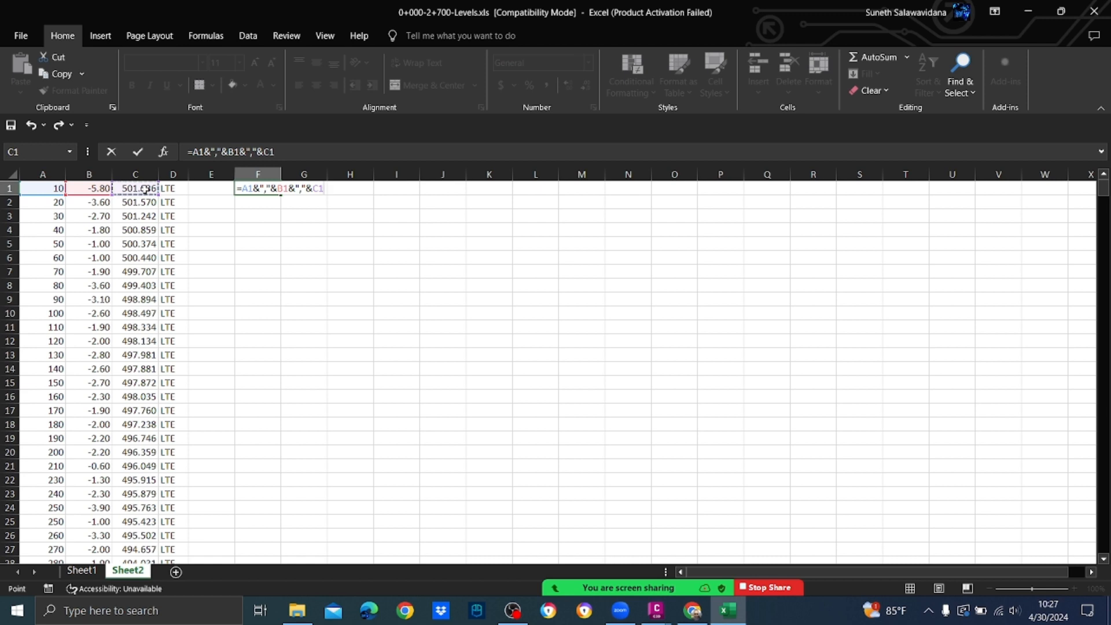
type("&\",\"&")
left_click(173, 189)
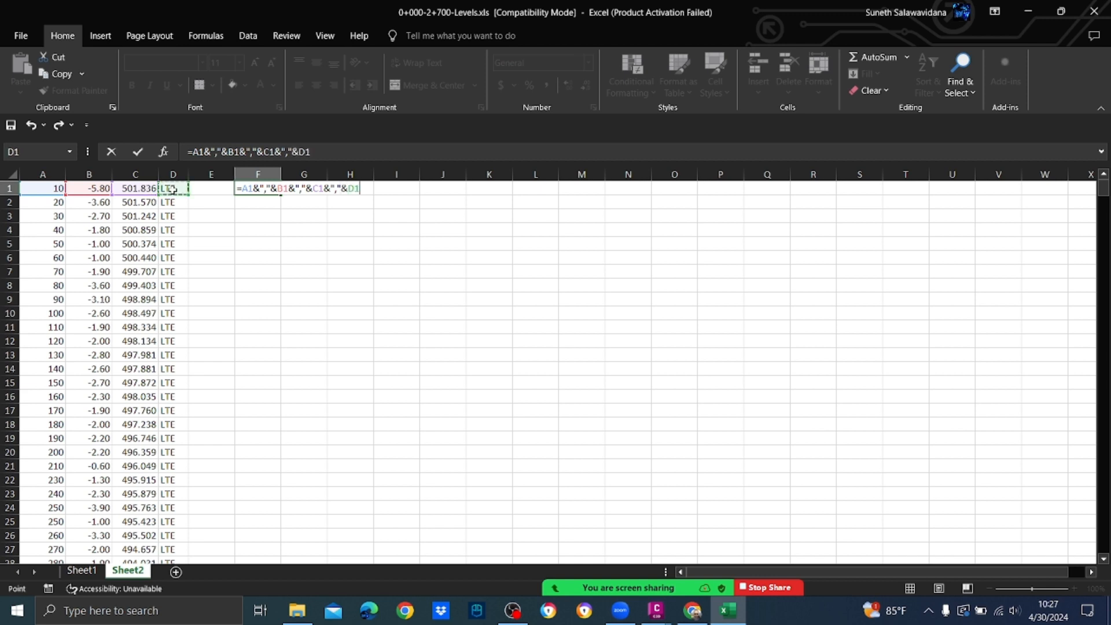
key("Return")
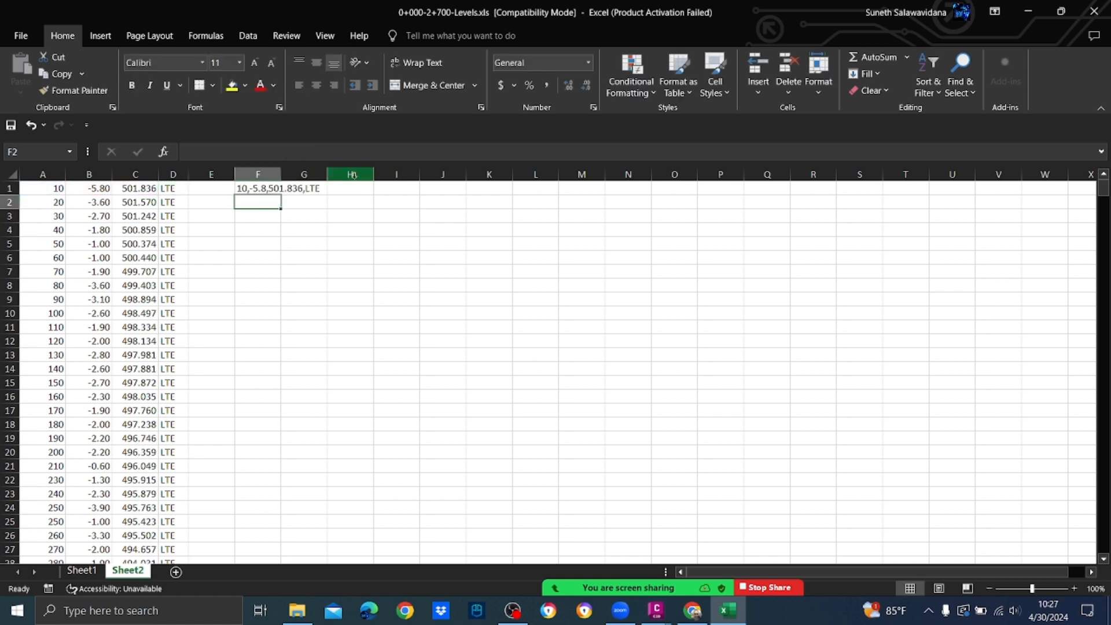
left_click_drag(283, 173, 404, 173)
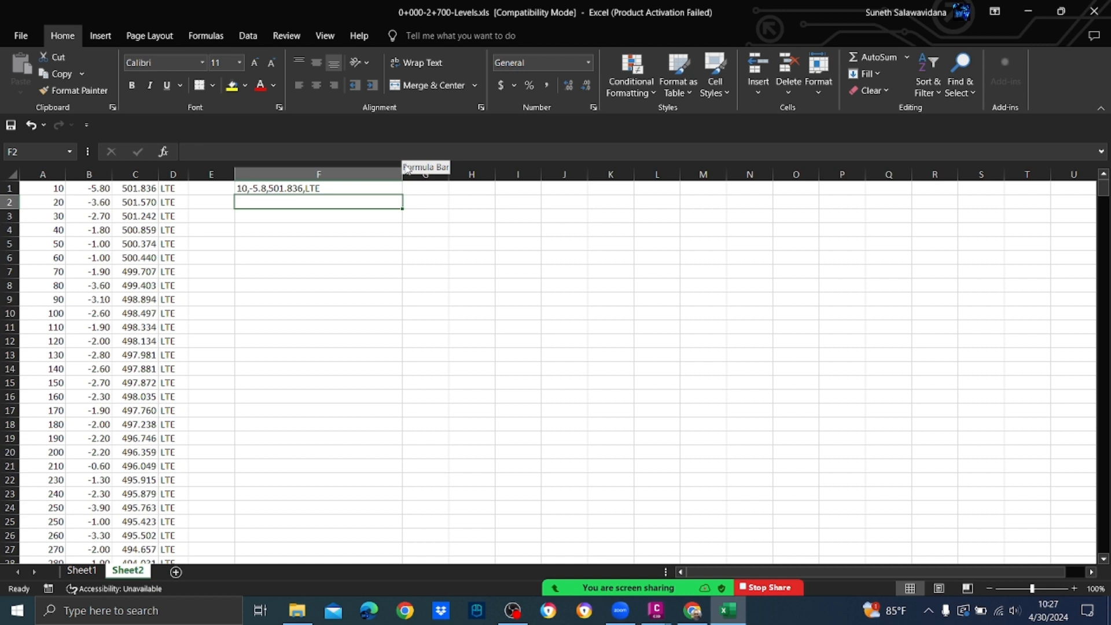
Step: Clear cell F1 and start its formula over as =A1&","&B1&","
left_click(329, 190)
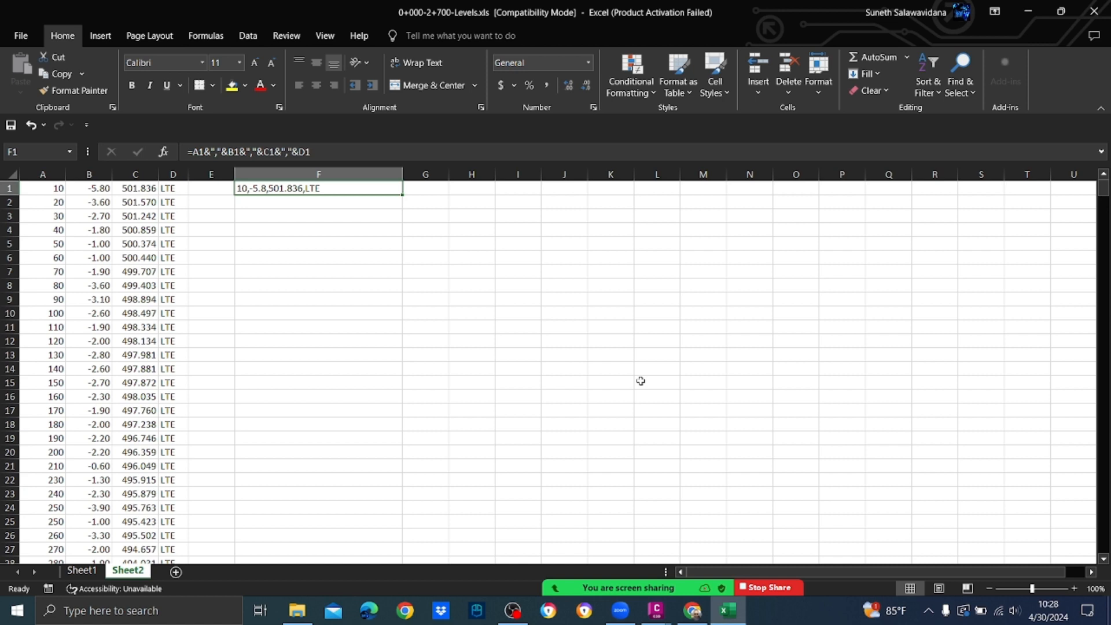
key("ctrl+z")
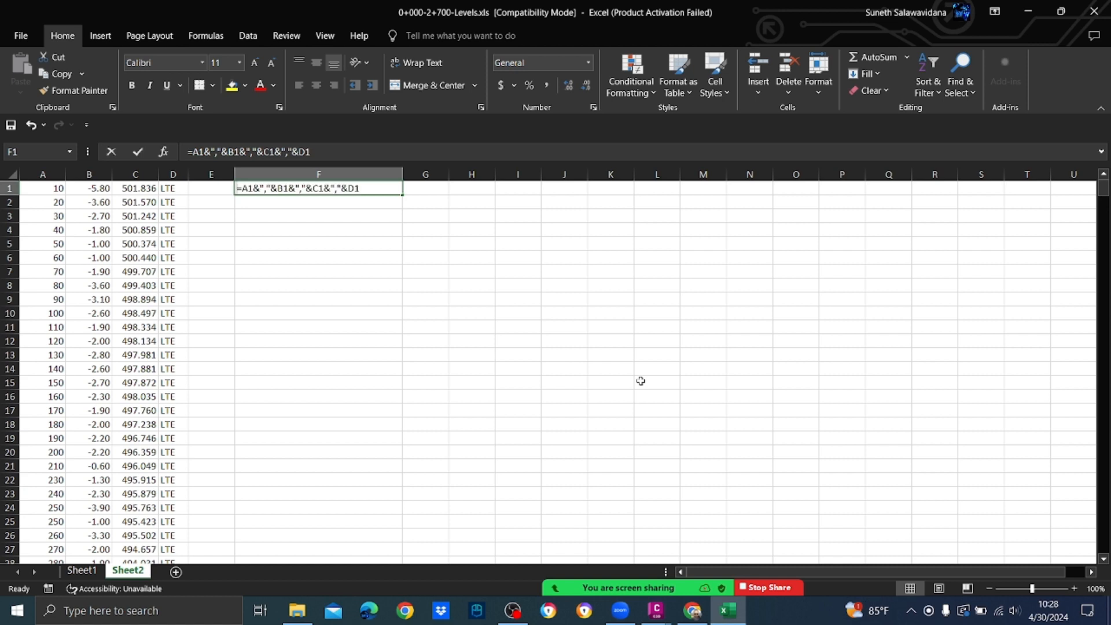
type("=")
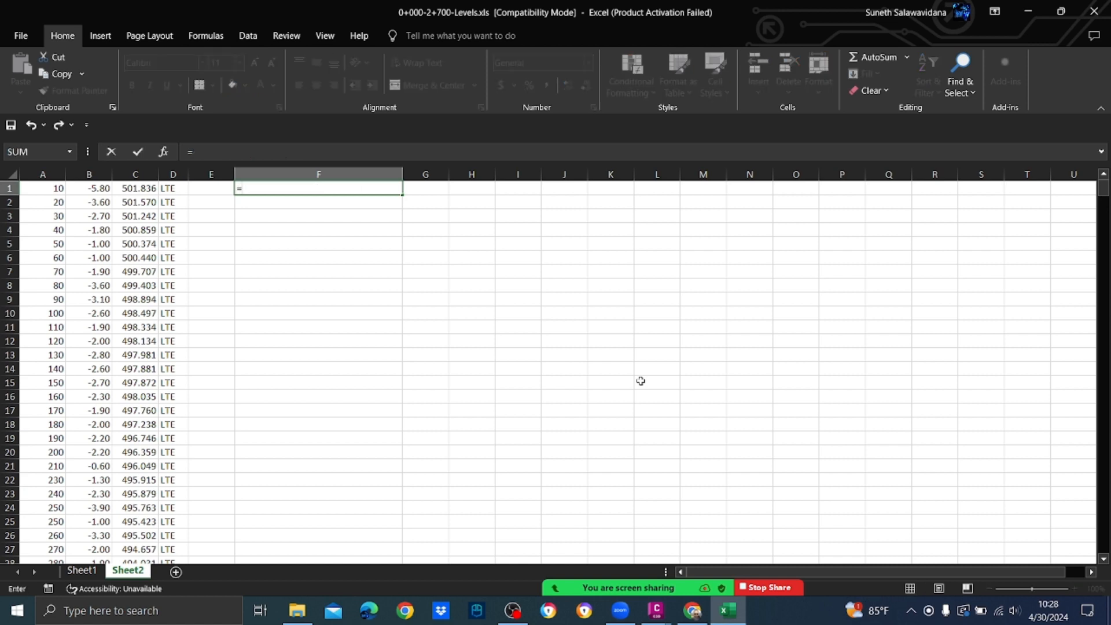
left_click(44, 190)
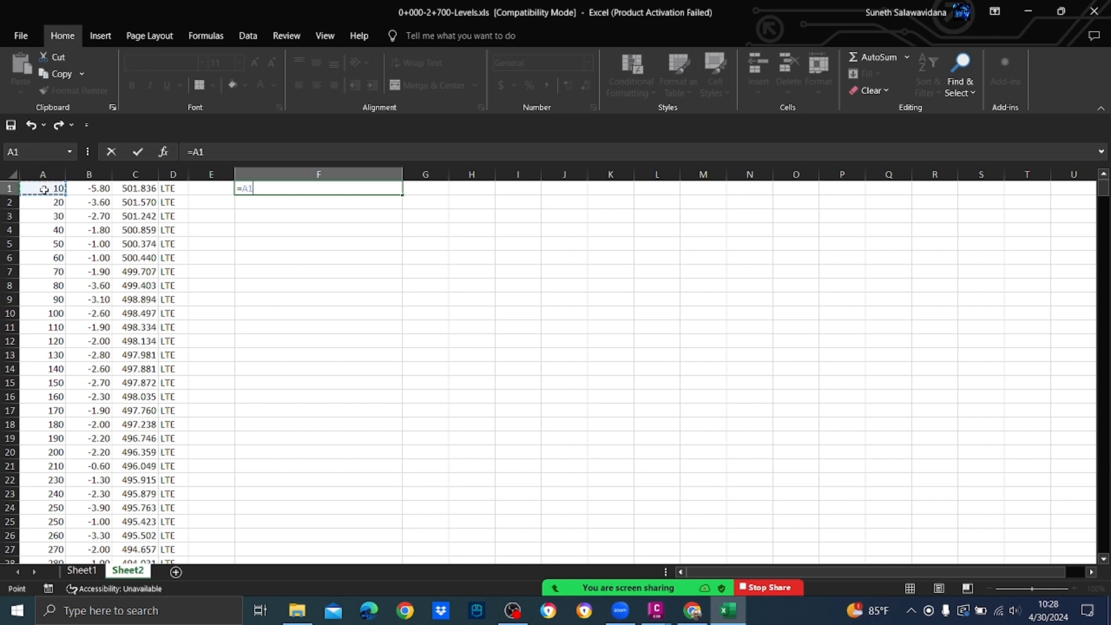
type("&\",\"&")
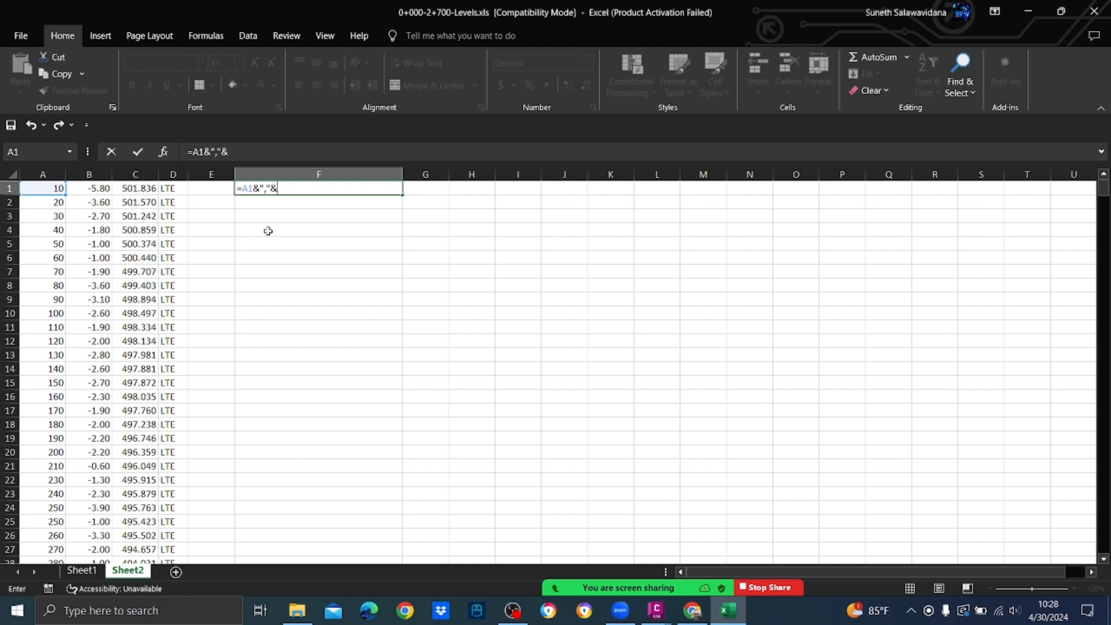
left_click(105, 189)
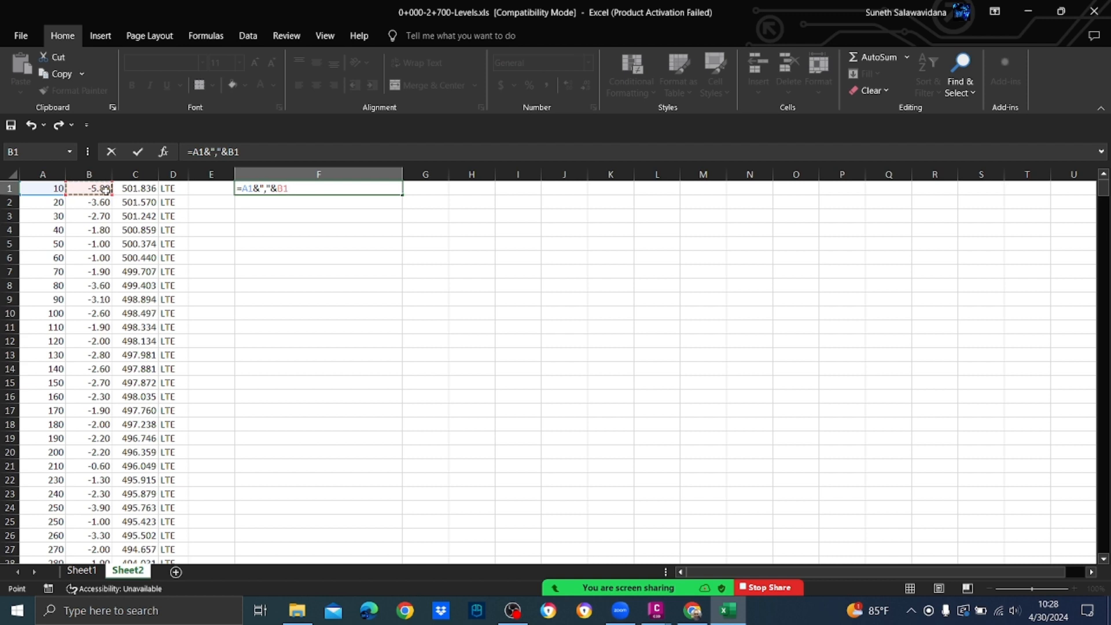
type("&\",\"")
key("Return")
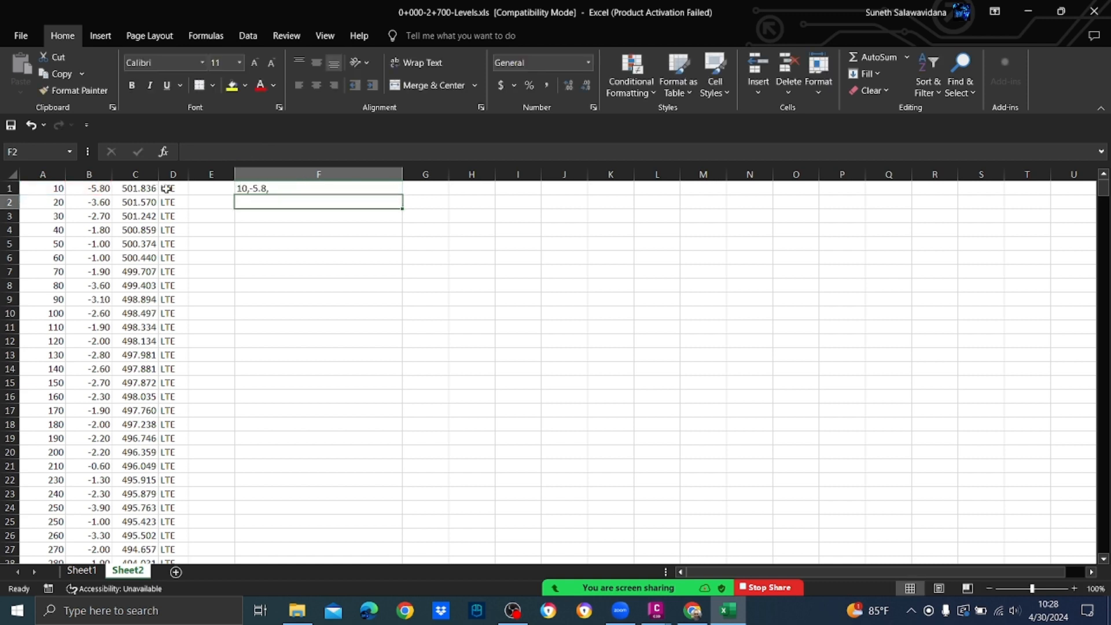
Step: Complete the formula in F1 with the level and code, giving =A1&","&B1&","&C1&","&D1
left_click(284, 189)
left_click(272, 152)
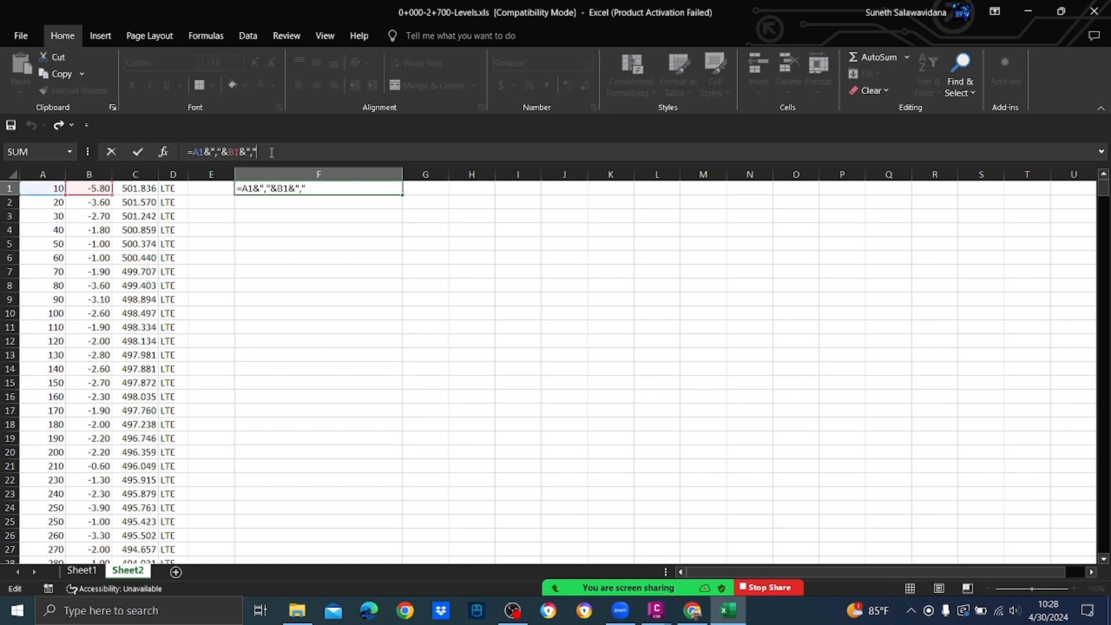
type("&")
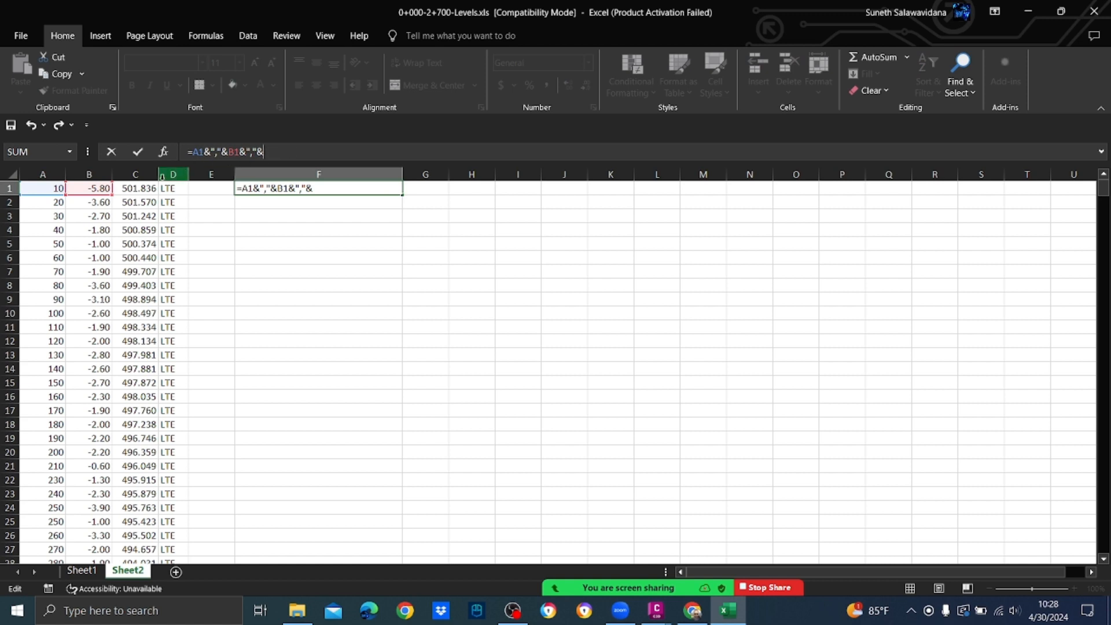
left_click(150, 188)
type("&")
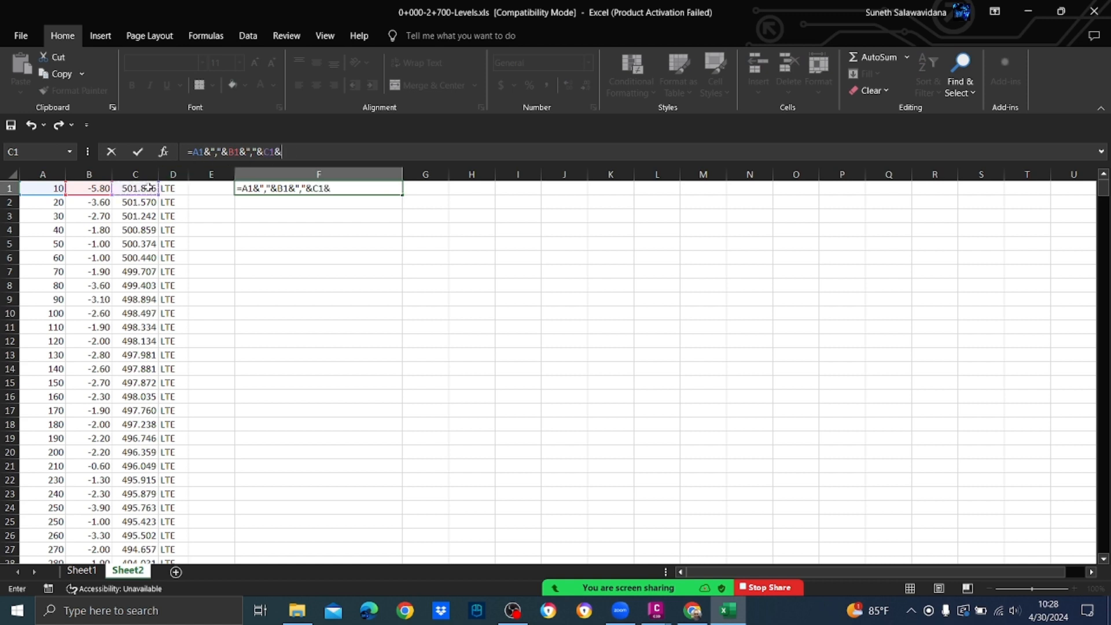
type("\",\"&")
left_click(177, 188)
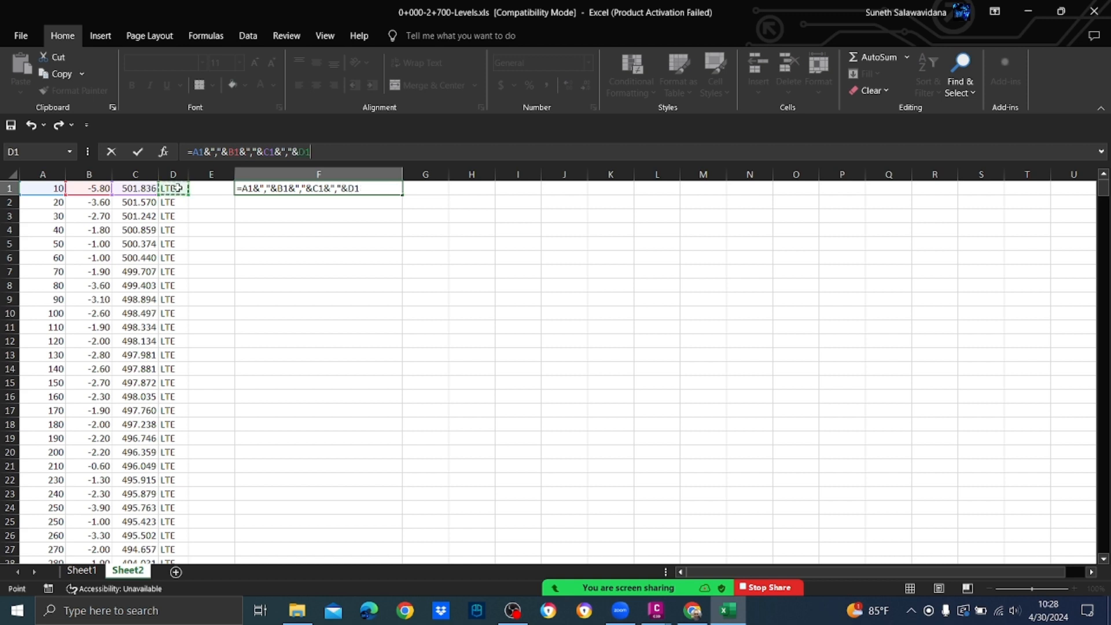
key("Return")
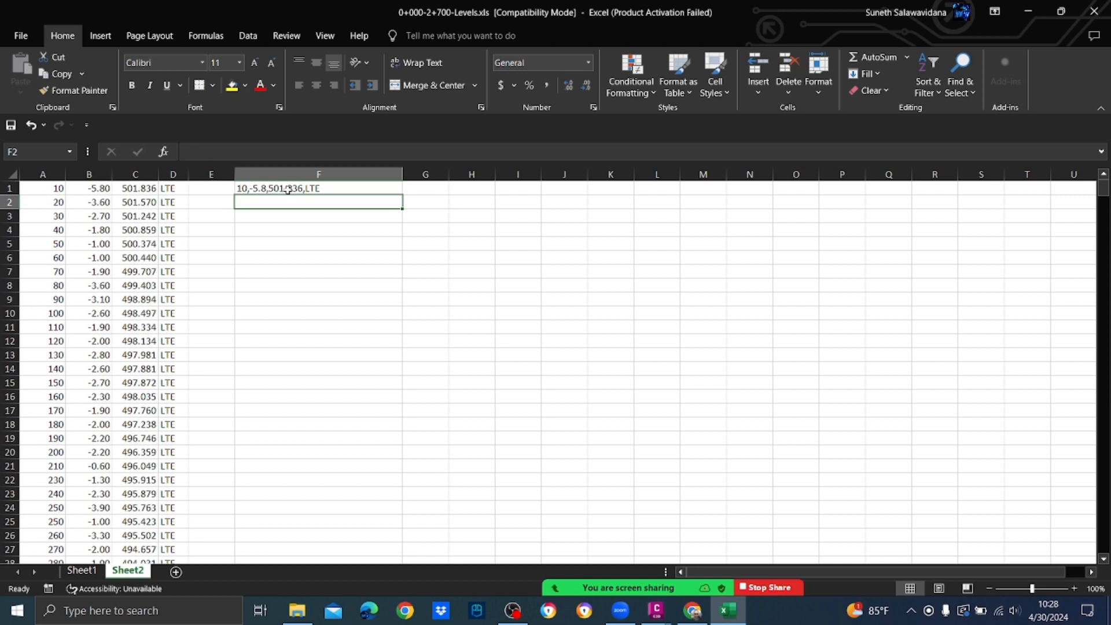
Step: Fill the F1 formula down column F to row 581 and check the joined LTE and RTE rows
left_click(290, 189)
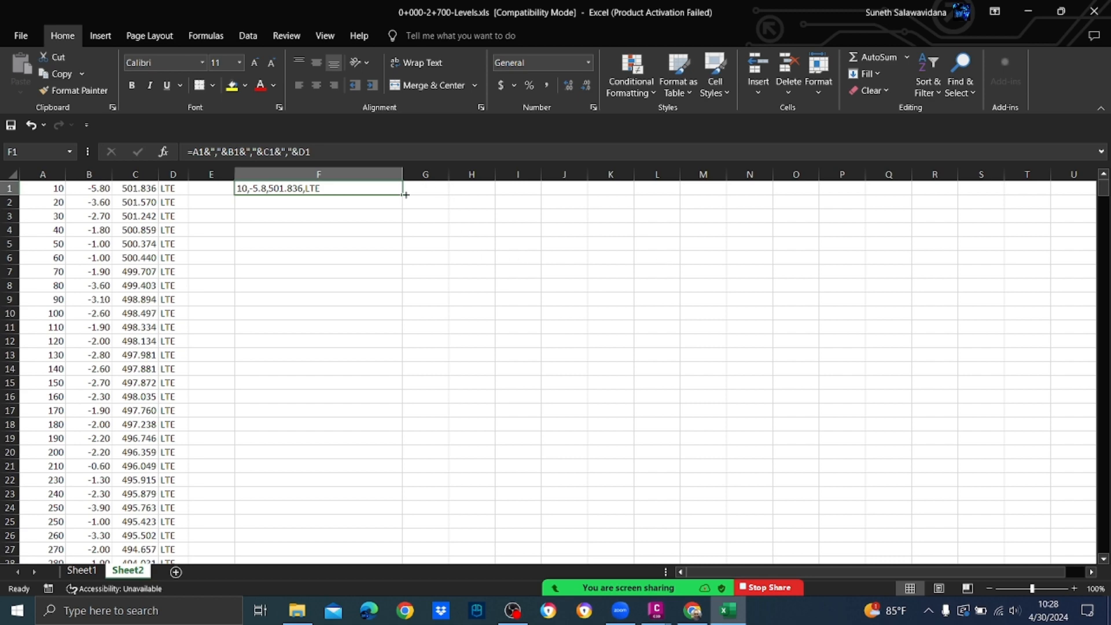
left_click_drag(404, 195, 399, 495)
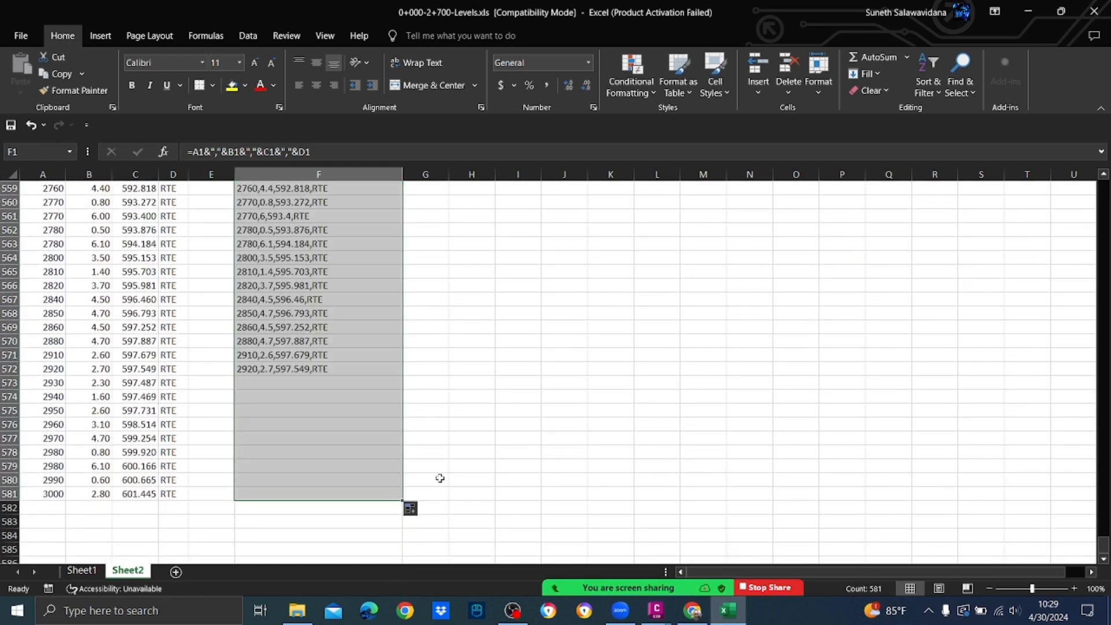
scroll(455, 404, "up", 7)
scroll(455, 404, "up", 20)
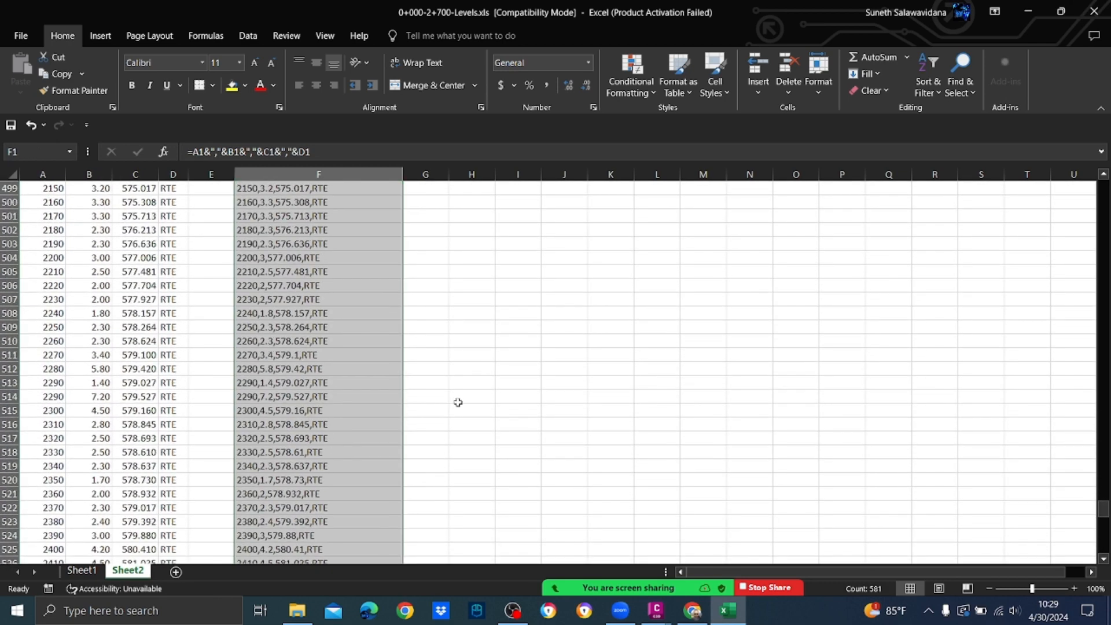
scroll(456, 391, "up", 20)
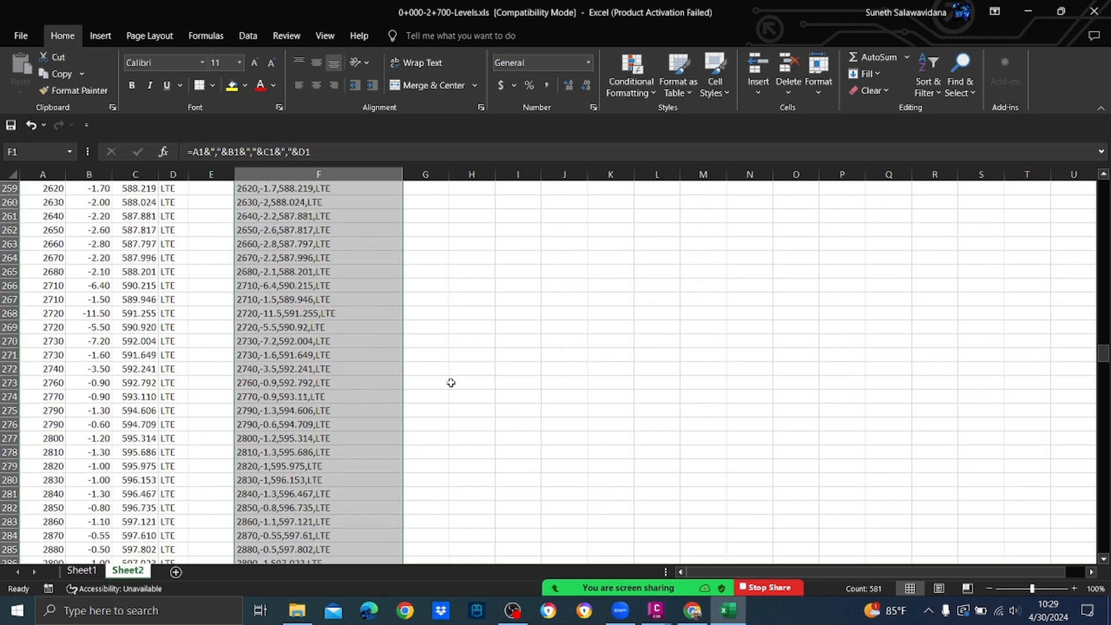
scroll(450, 382, "down", 7)
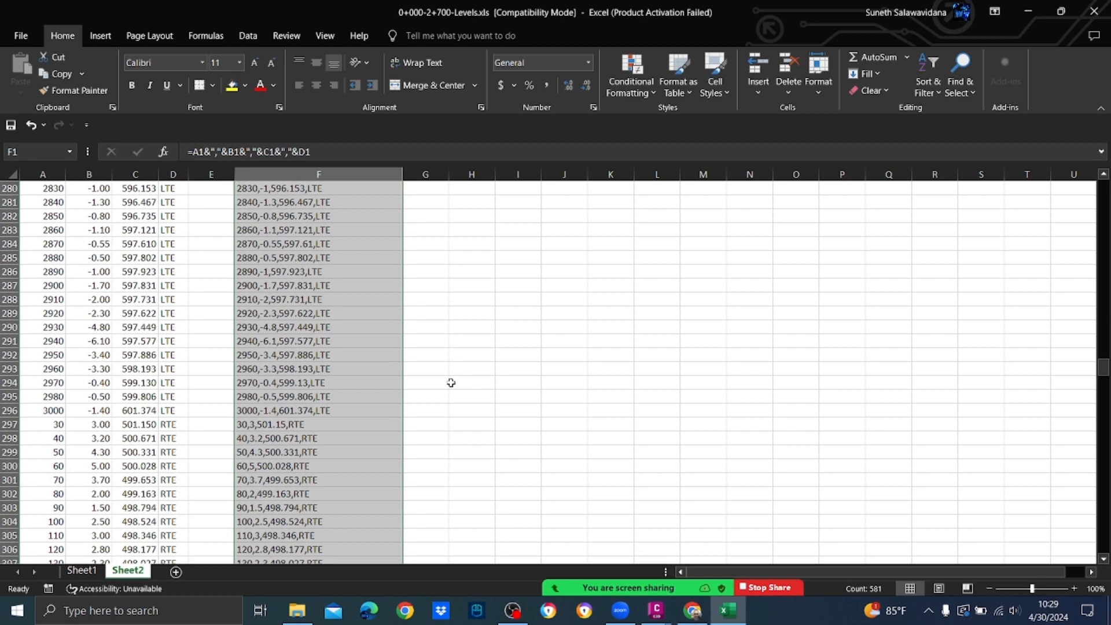
Step: Copy the filled range of comma-separated strings in column F
scroll(451, 382, "up", 4)
right_click(330, 283)
left_click(360, 281)
scroll(405, 302, "up", 7)
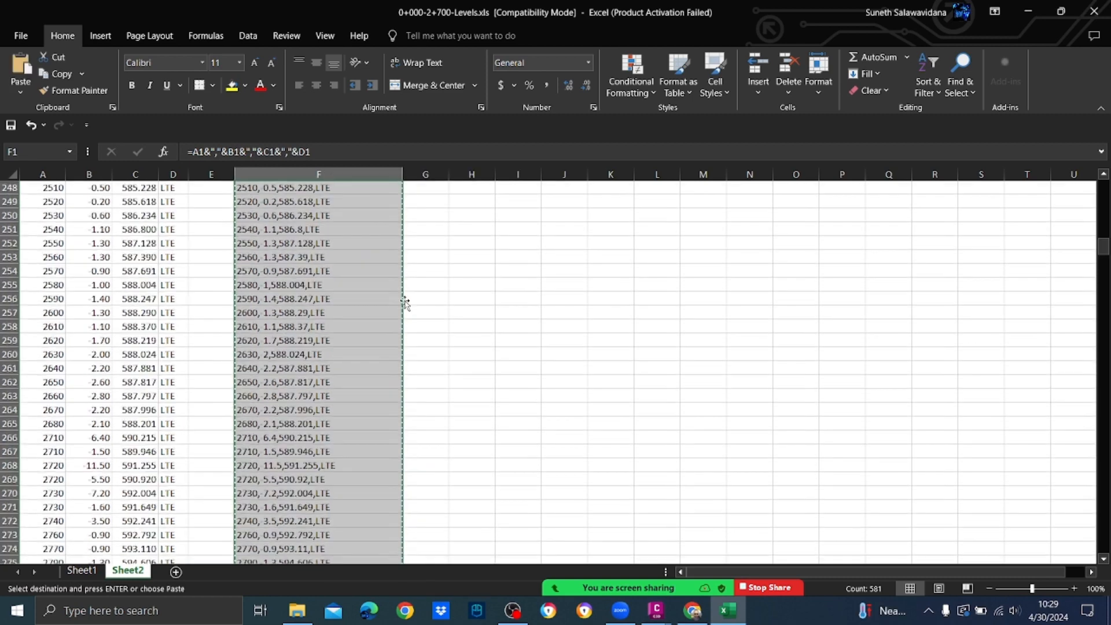
Step: Switch to File Explorer and create a text document named TE.txt in the 30.04.2024 folder inside RDA C3D Class
scroll(434, 318, "up", 20)
left_click(296, 613)
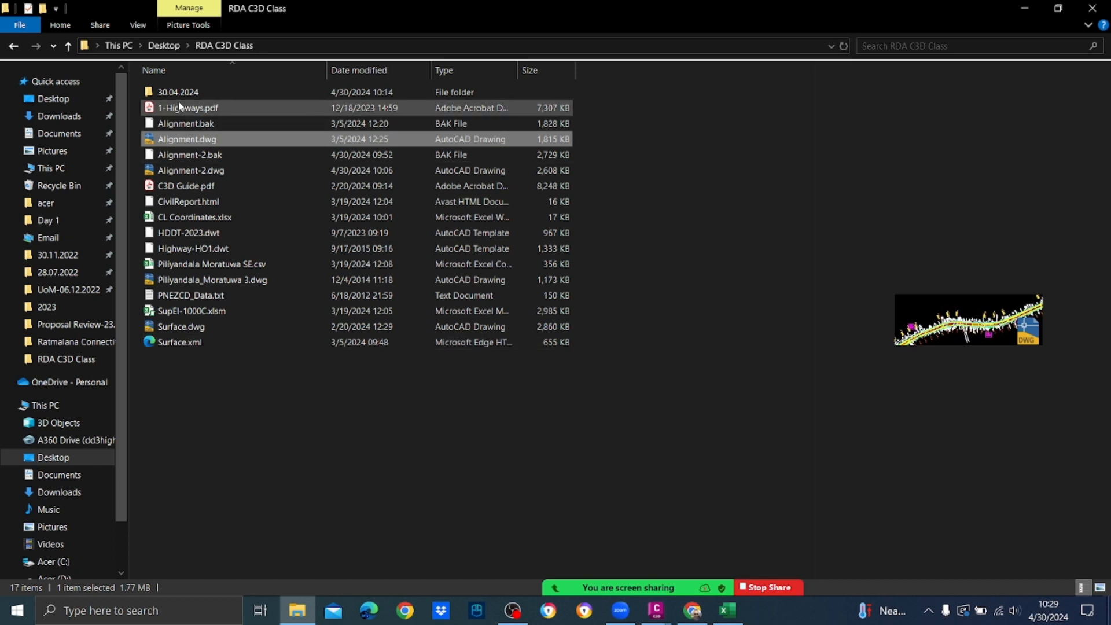
double_click(180, 92)
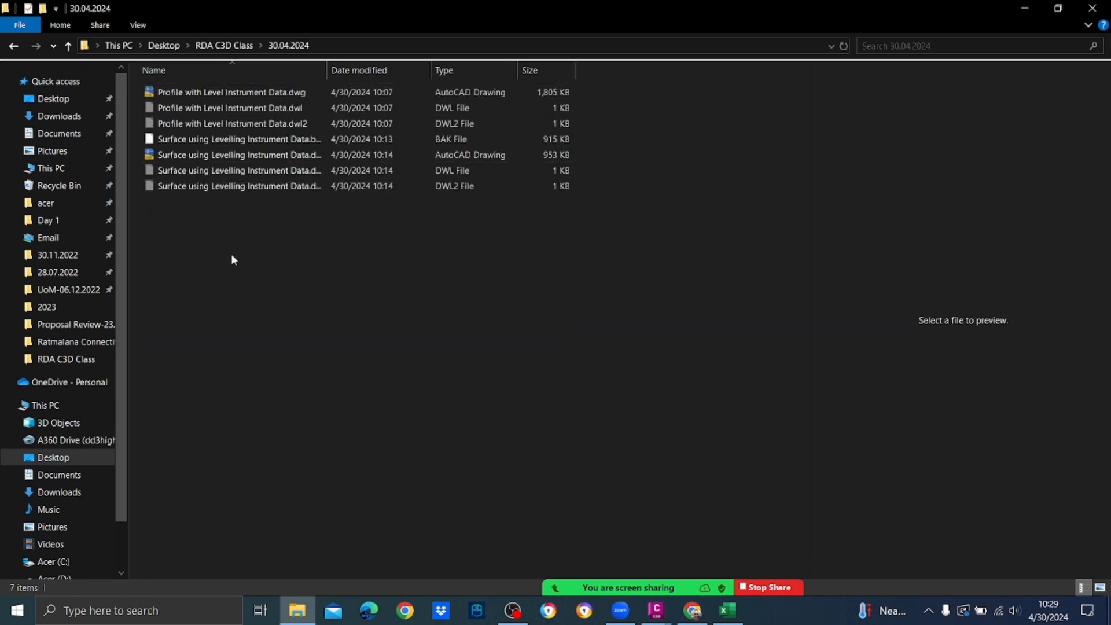
right_click(232, 256)
mouse_move(286, 433)
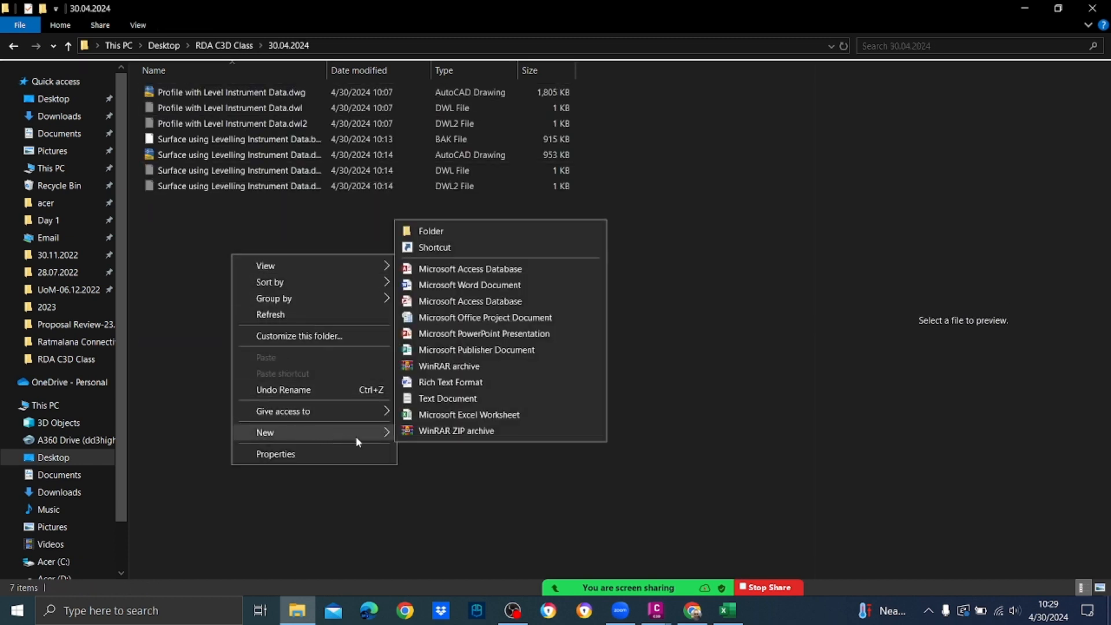
left_click(448, 399)
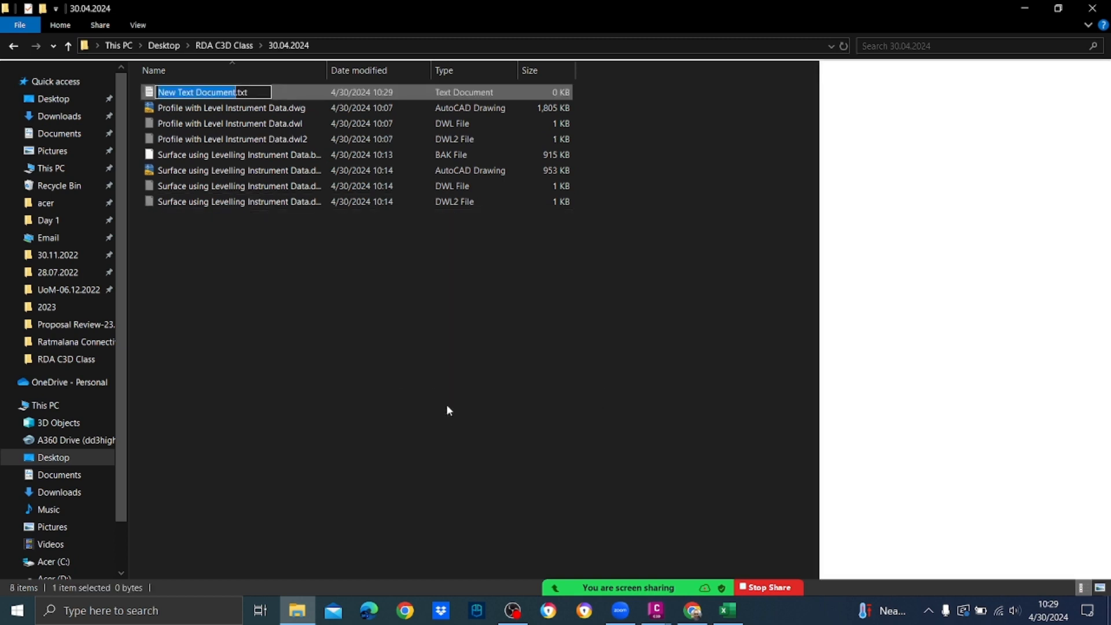
type("TE")
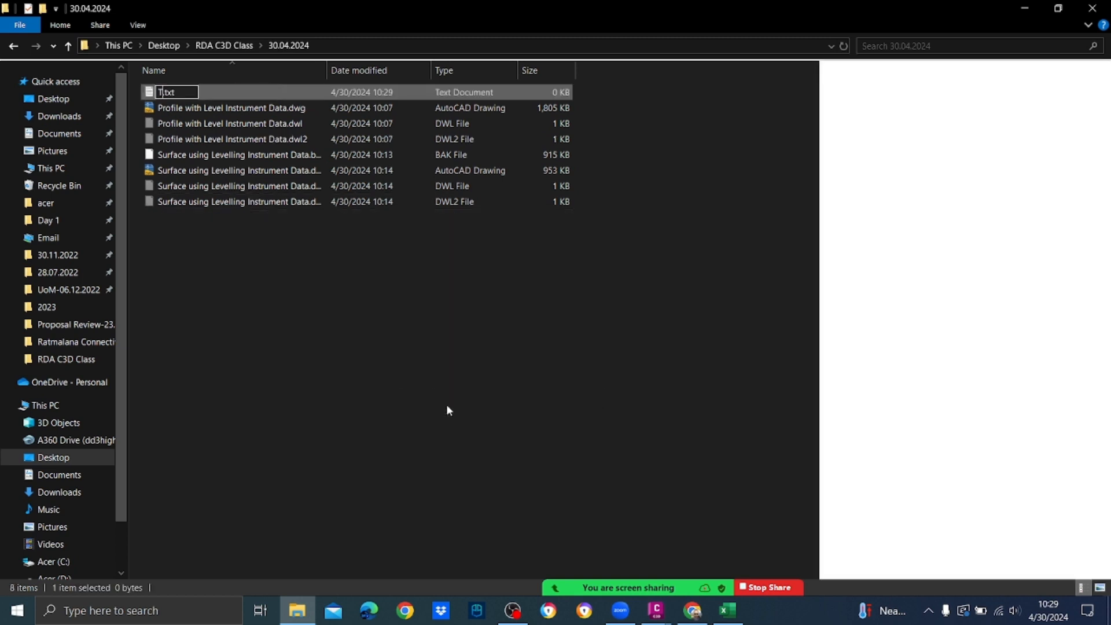
key("Return")
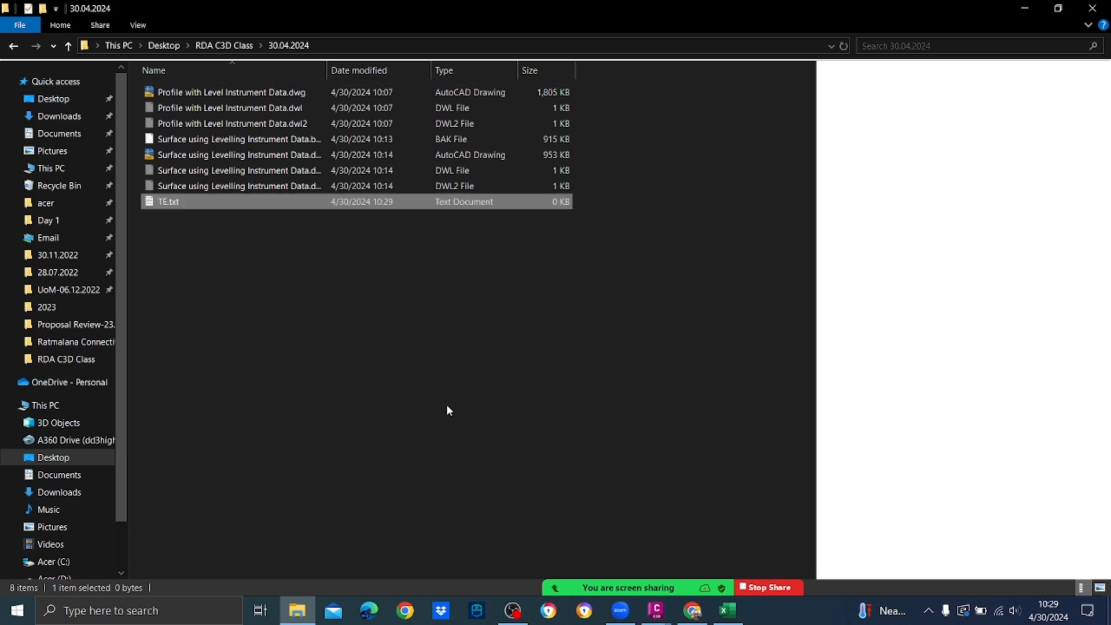
Step: Paste the copied station, offset, elevation and description data into TE.txt, save it, check the rows and close the file
key("Return")
key("ctrl+v")
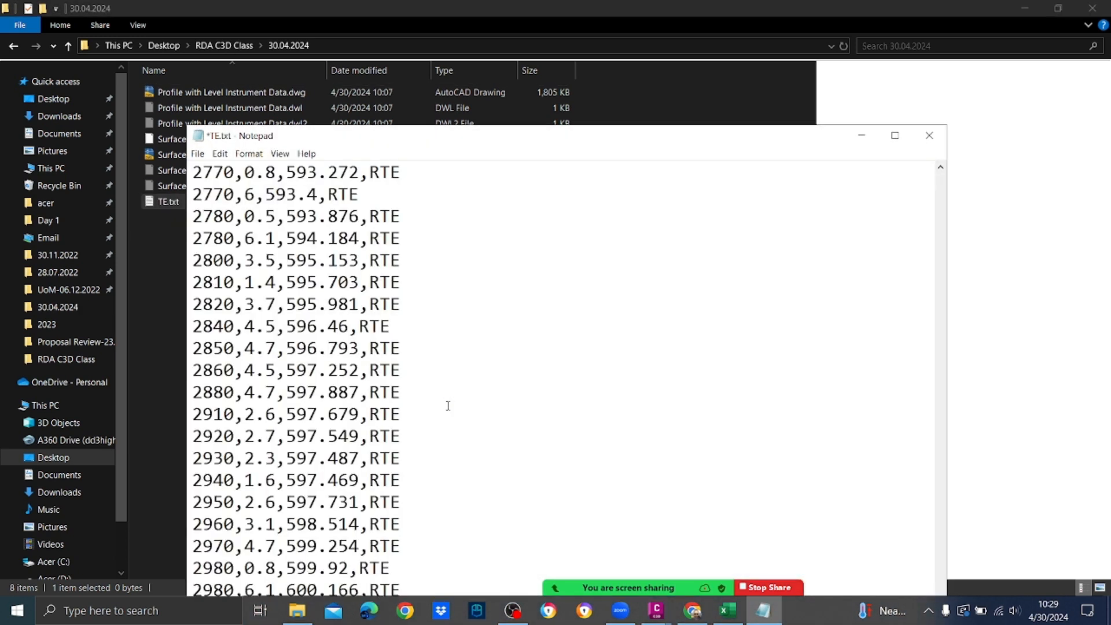
key("ctrl+s")
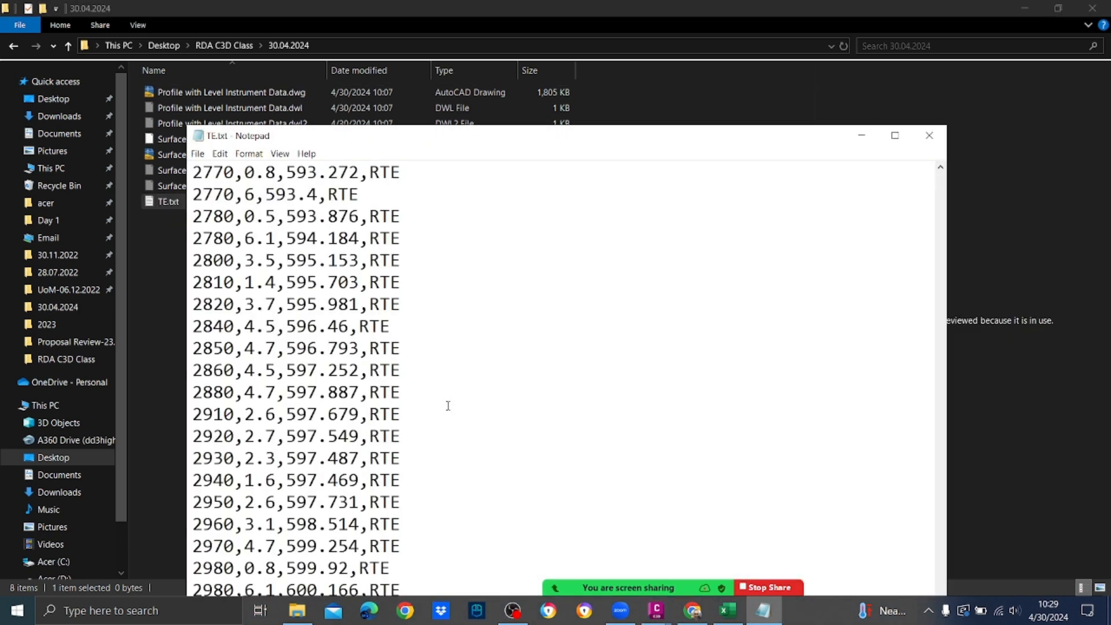
scroll(401, 227, "up", 18)
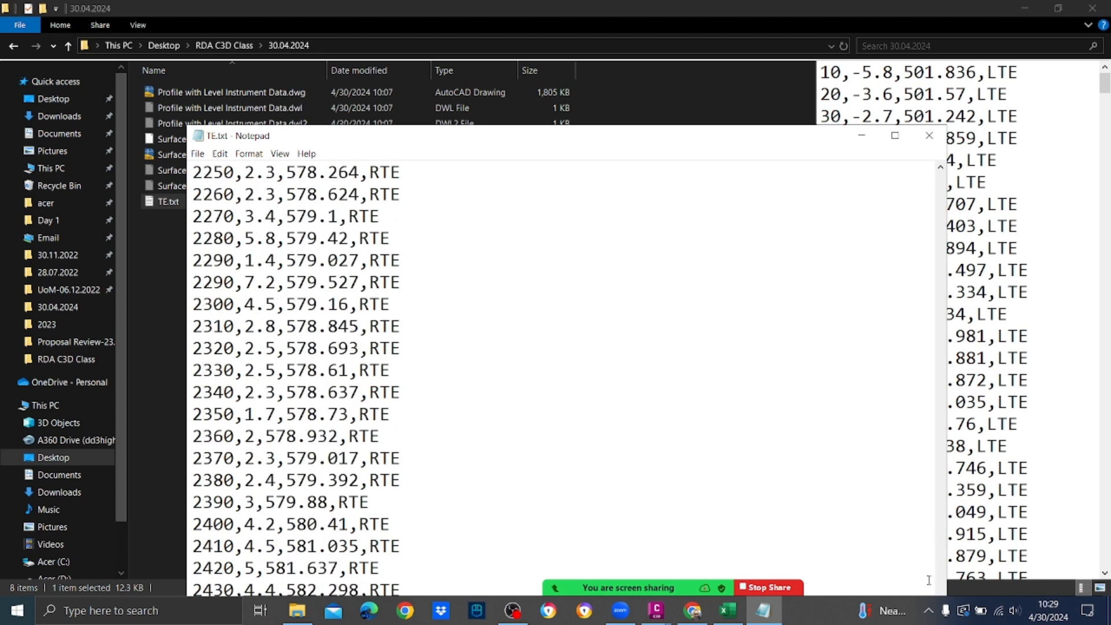
scroll(935, 473, "up", 20)
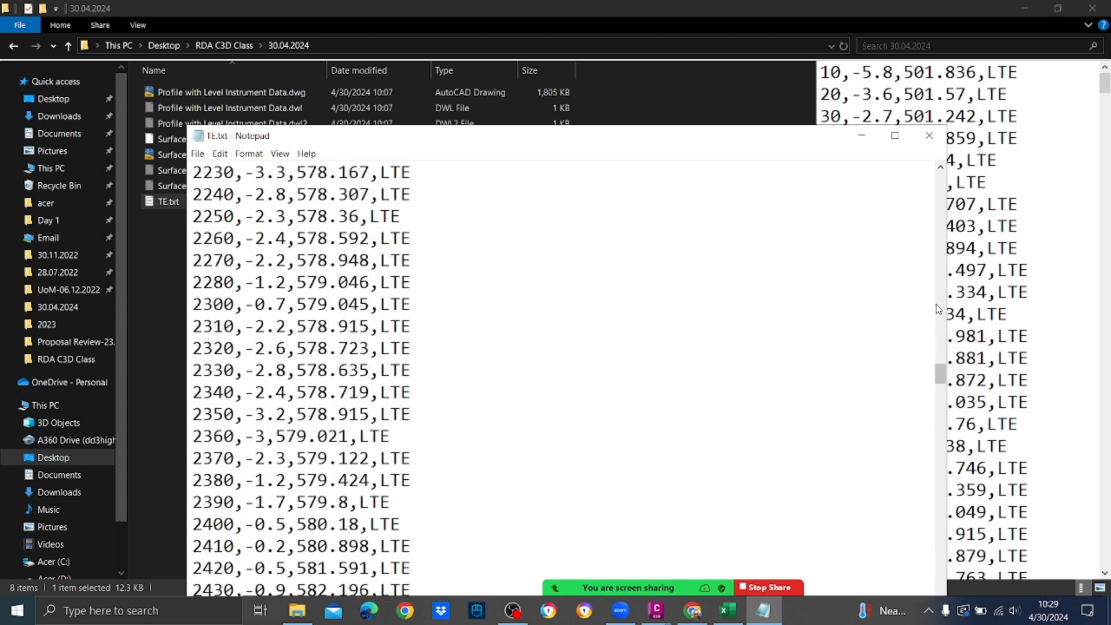
scroll(932, 208, "up", 20)
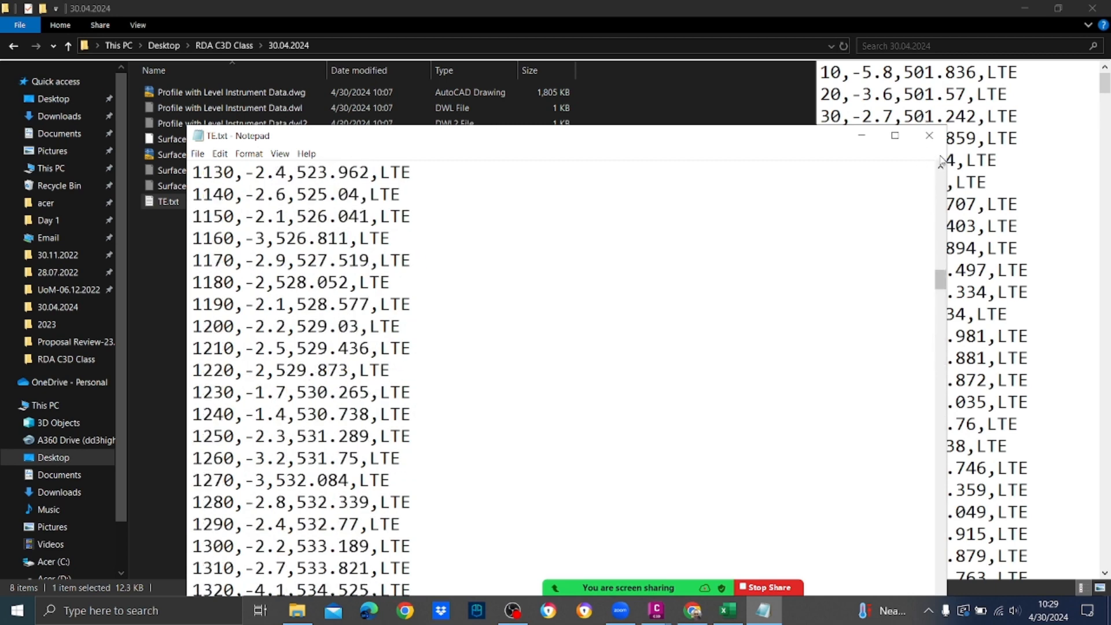
left_click_drag(940, 260, 939, 180)
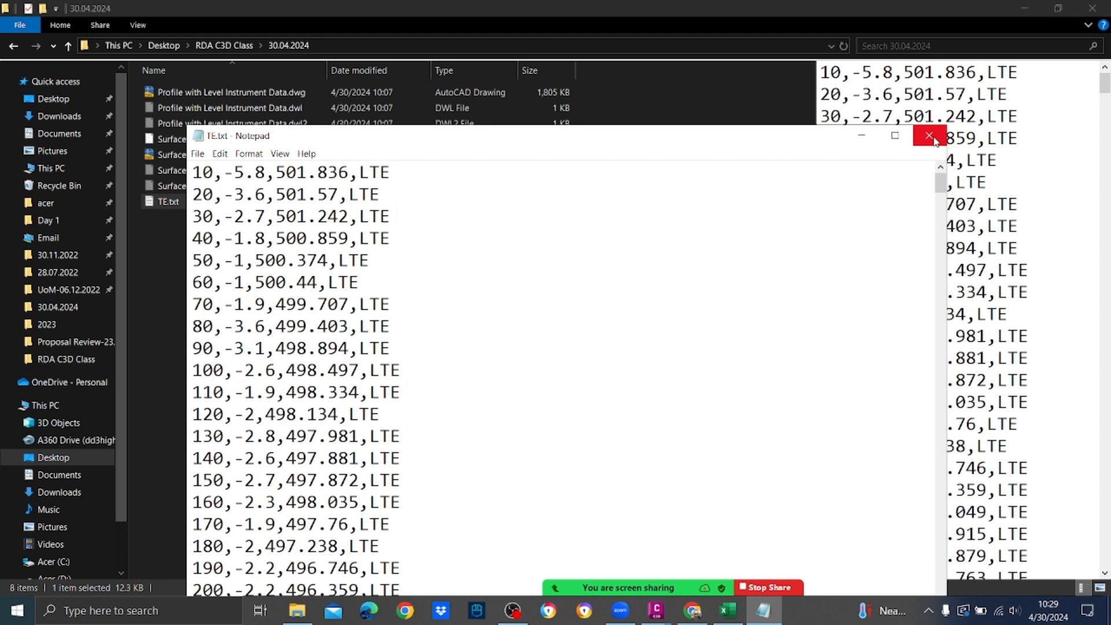
left_click(928, 136)
left_click(583, 423)
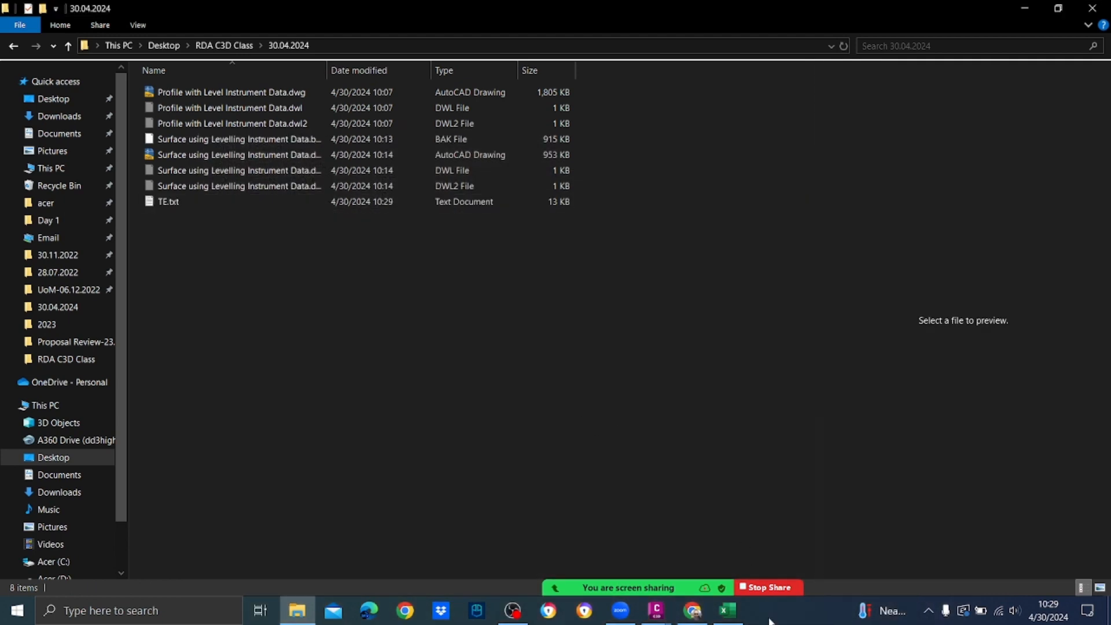
Step: Switch to Civil 3D and start the alignment-based Import From File command from the point creation tools
left_click(656, 611)
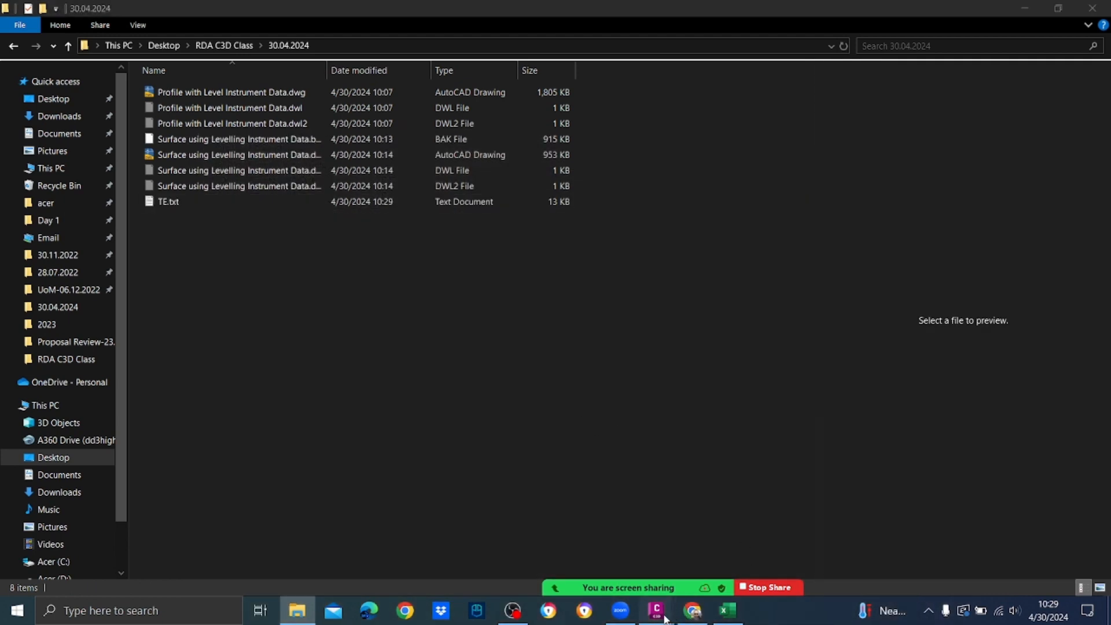
left_click(706, 550)
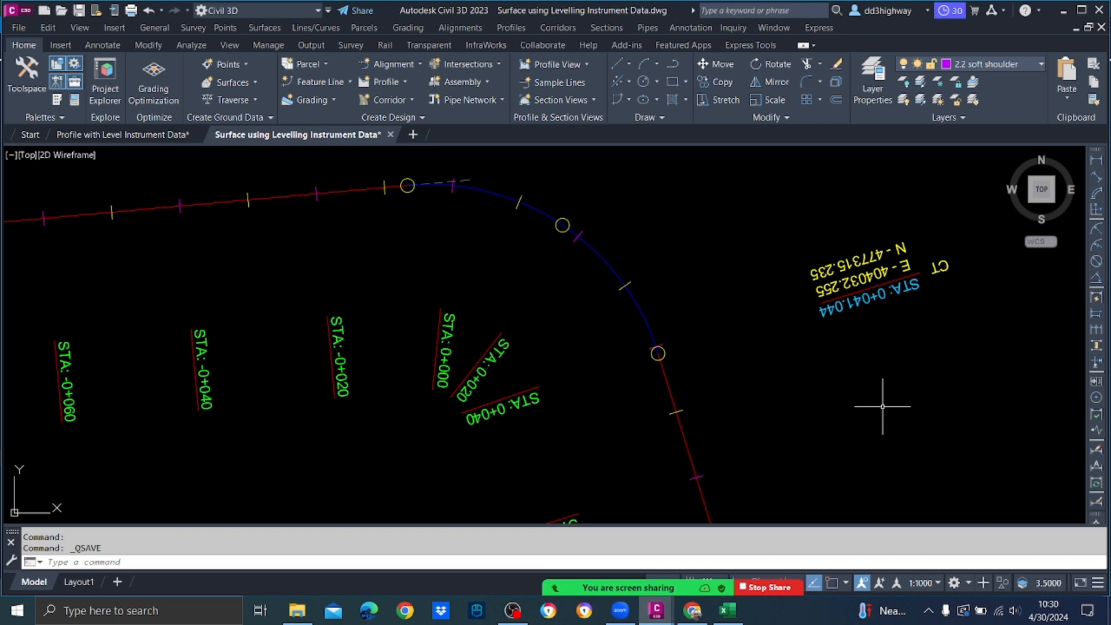
scroll(908, 302, "down", 2)
scroll(908, 302, "down", 2)
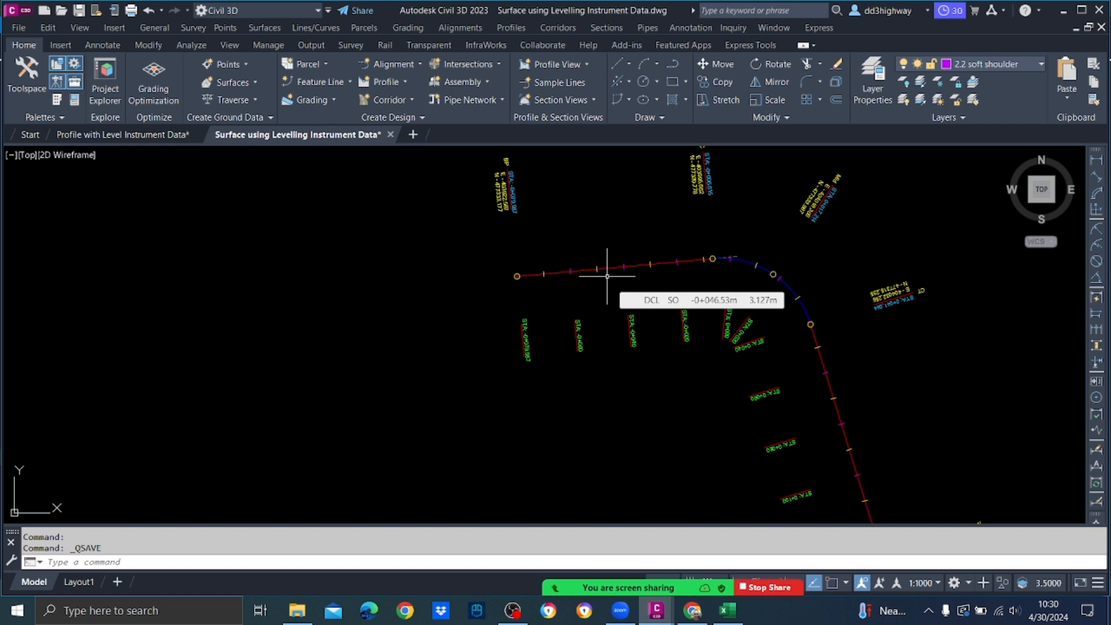
mouse_move(712, 290)
middle_mouse_down()
mouse_move(620, 318)
mouse_move(593, 342)
middle_mouse_up()
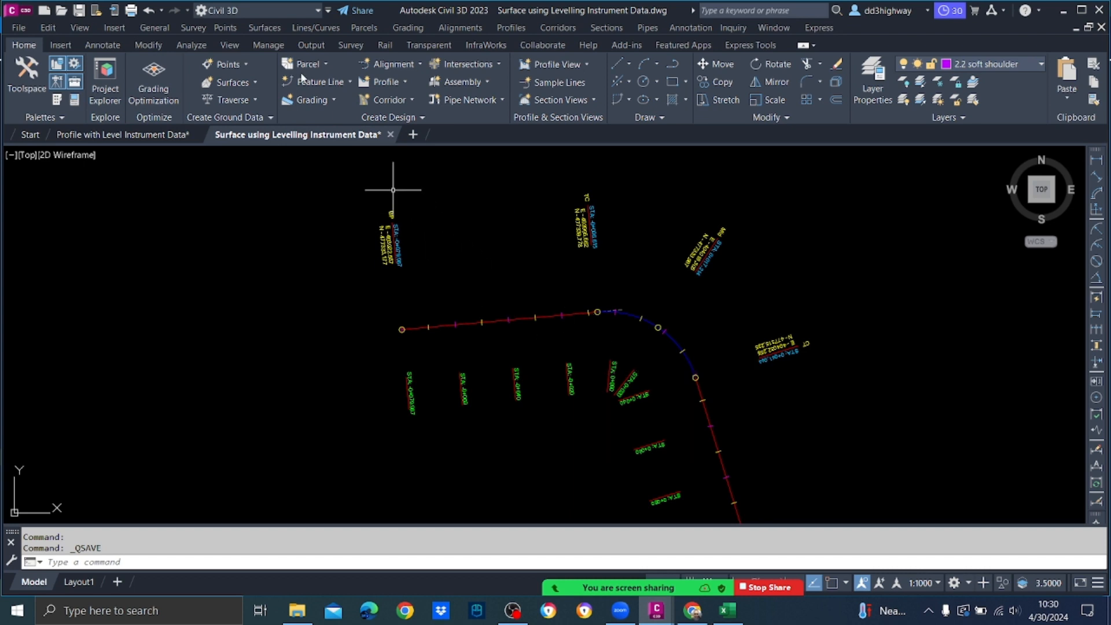
left_click(239, 64)
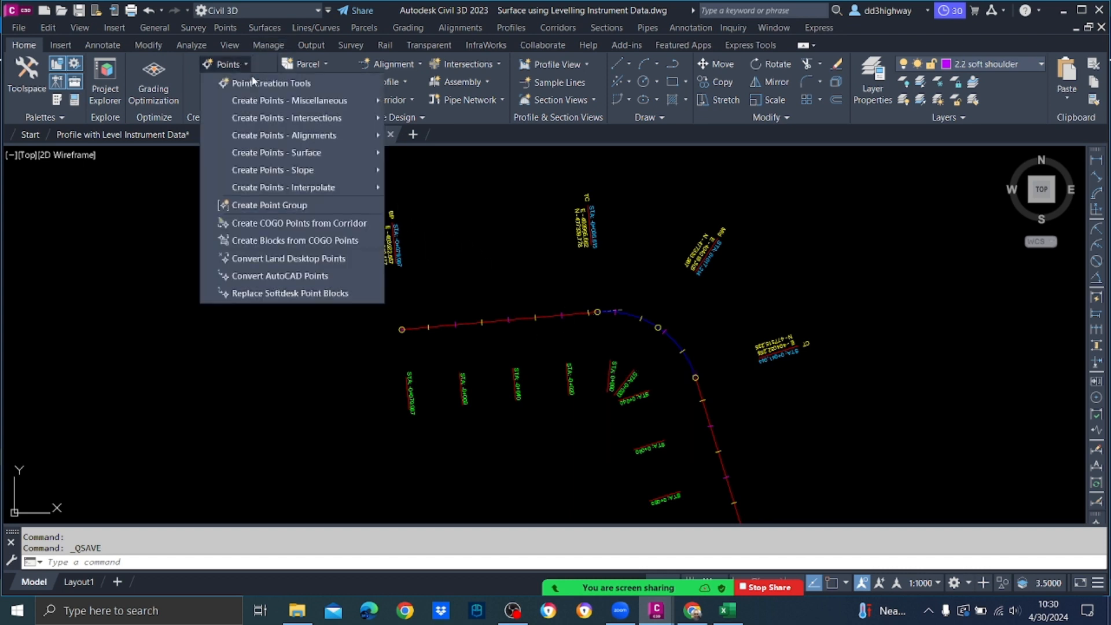
left_click(254, 81)
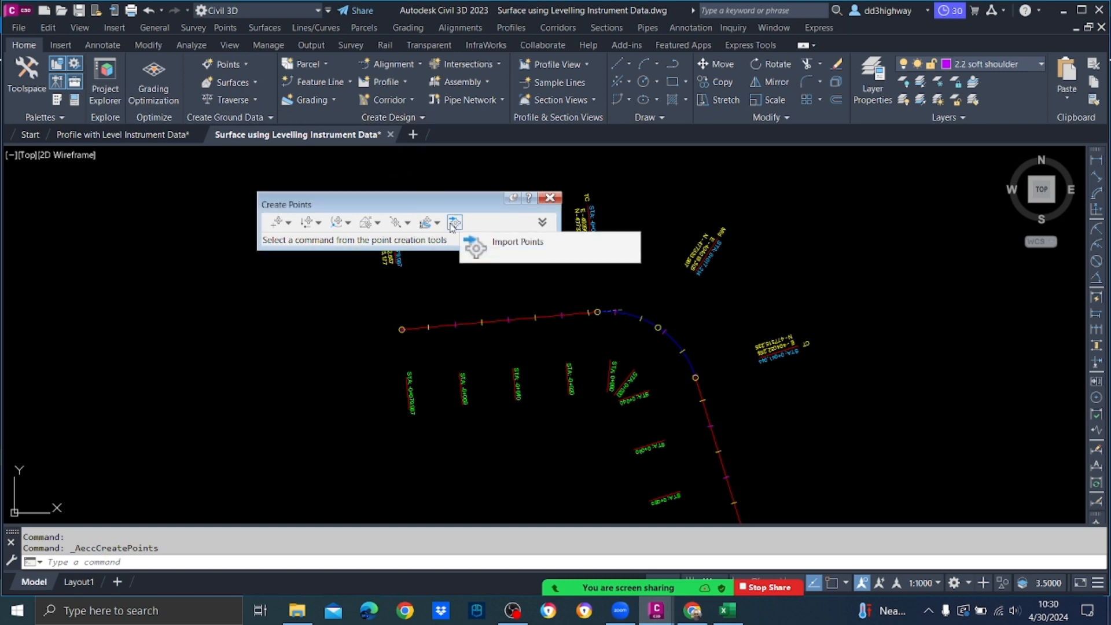
left_click(348, 224)
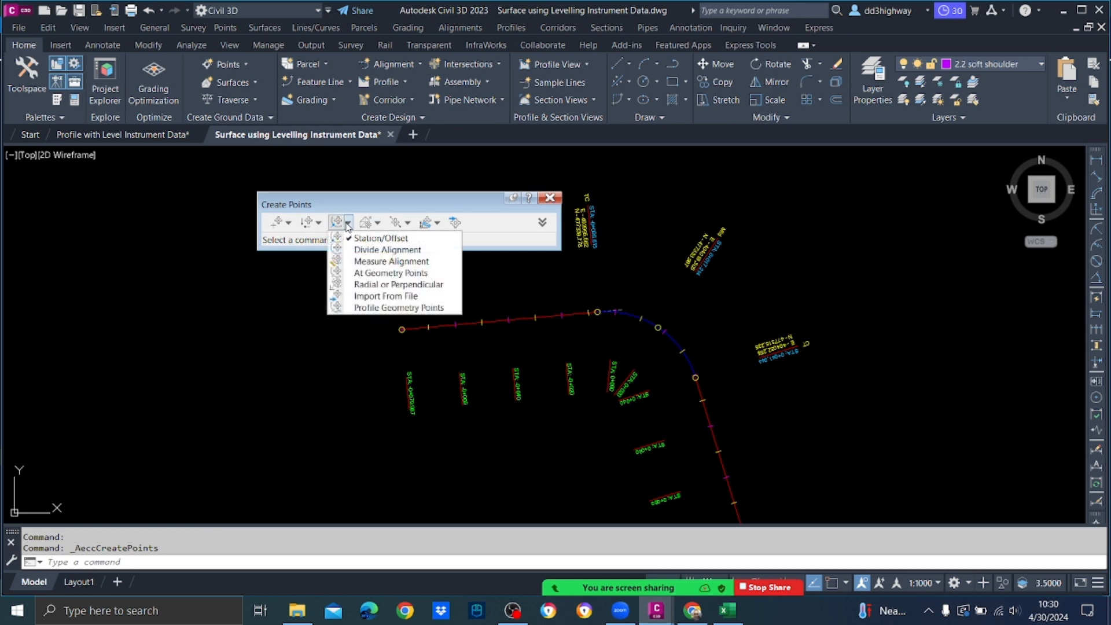
left_click(413, 296)
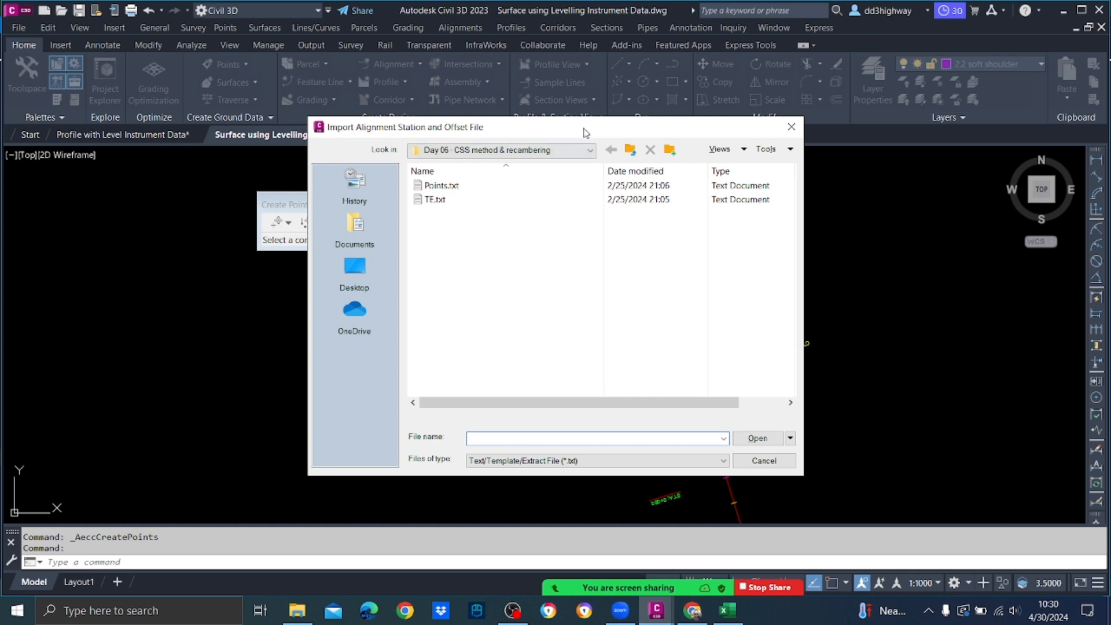
Step: Choose TE.txt from the Desktop folder RDA C3D Class > 30.04.2024 as the station and offset file
left_click(588, 150)
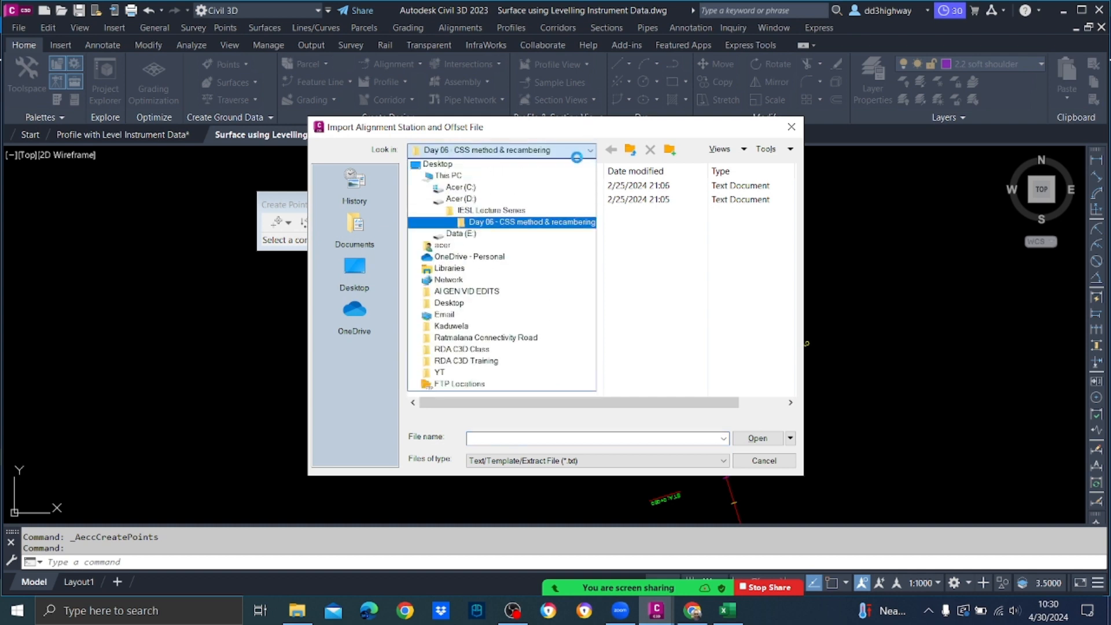
left_click(539, 162)
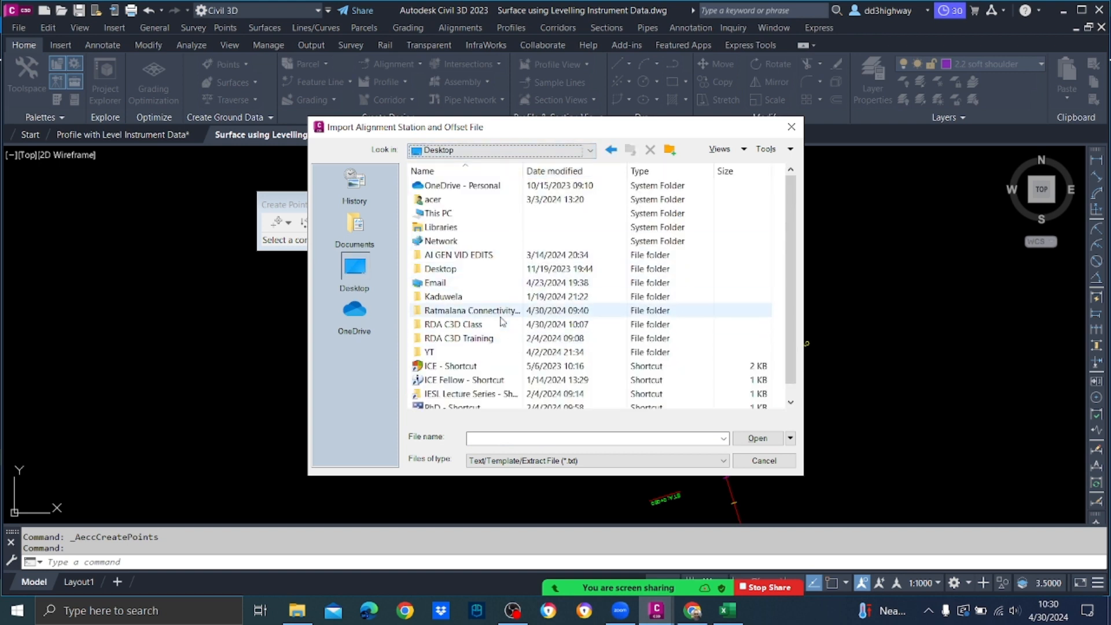
double_click(477, 329)
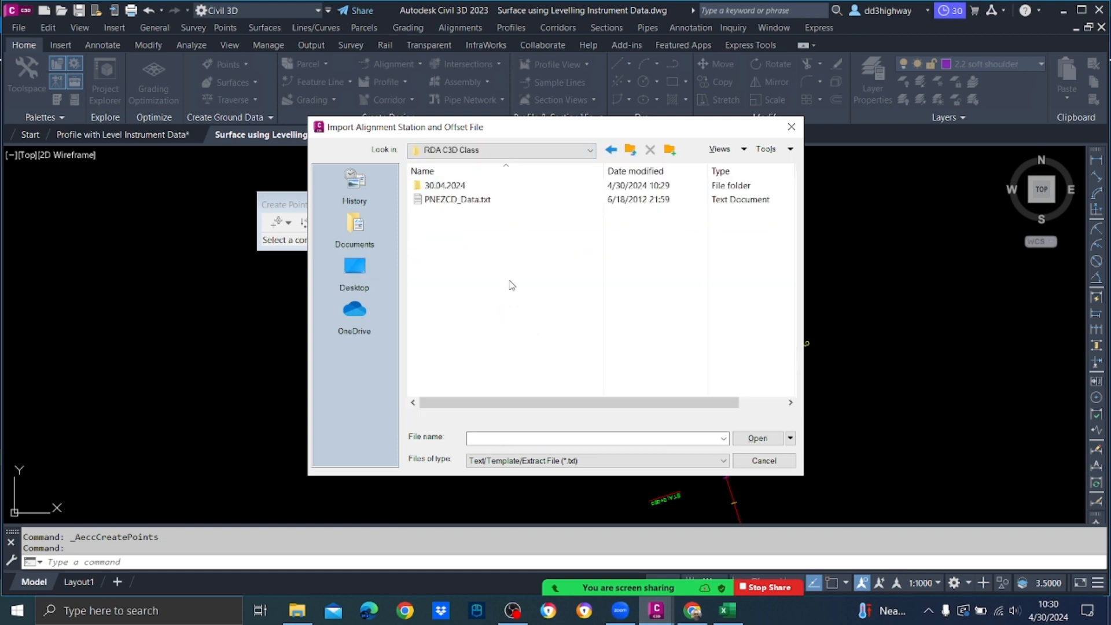
double_click(449, 185)
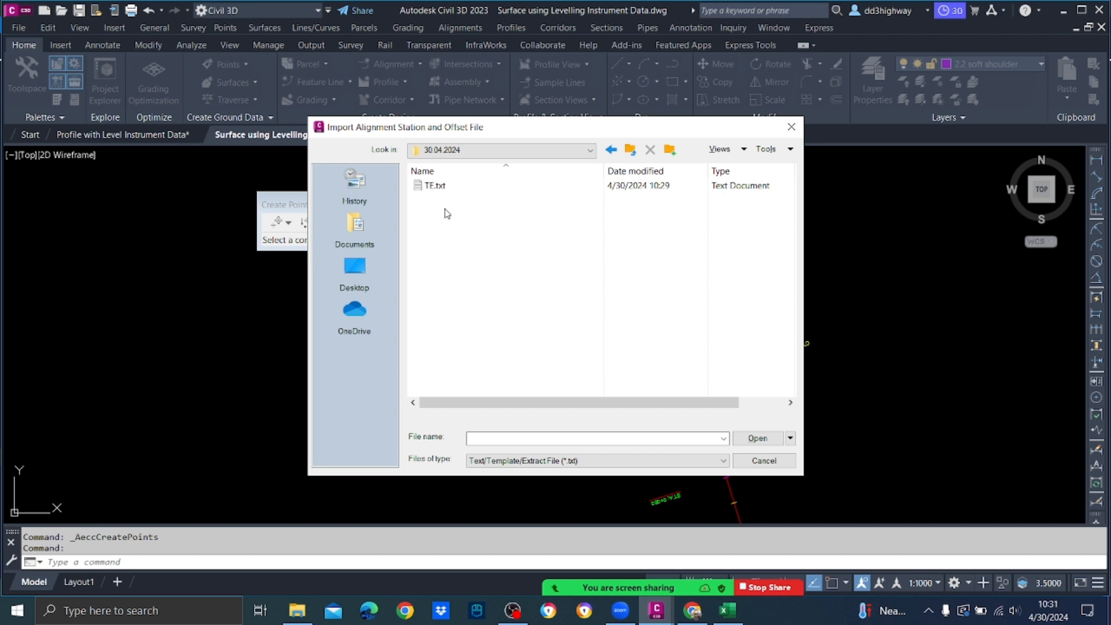
left_click(431, 185)
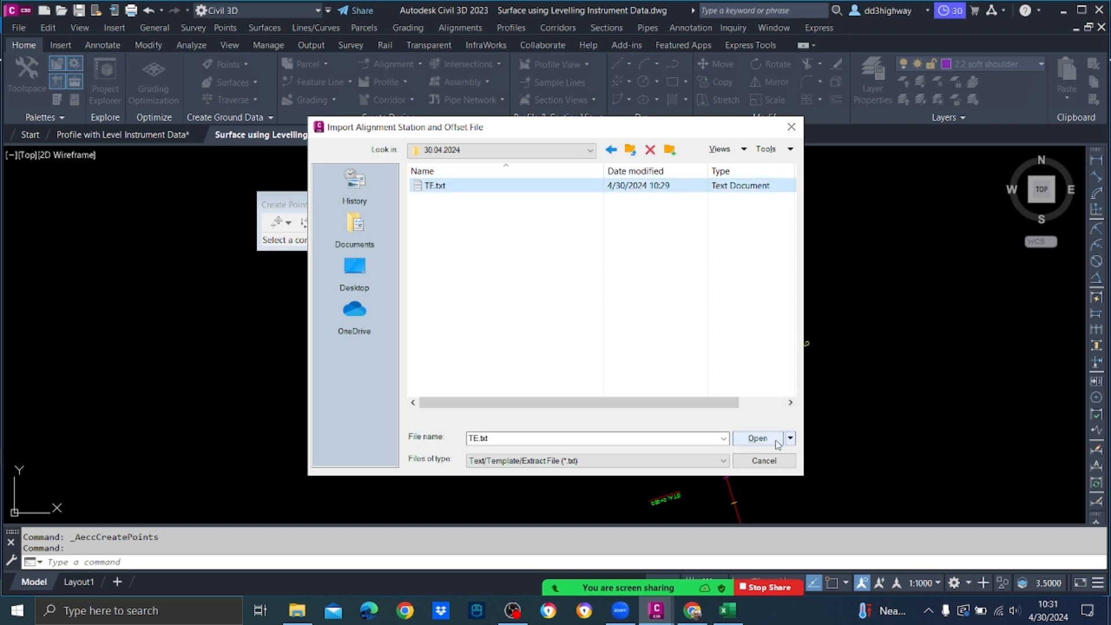
left_click(758, 438)
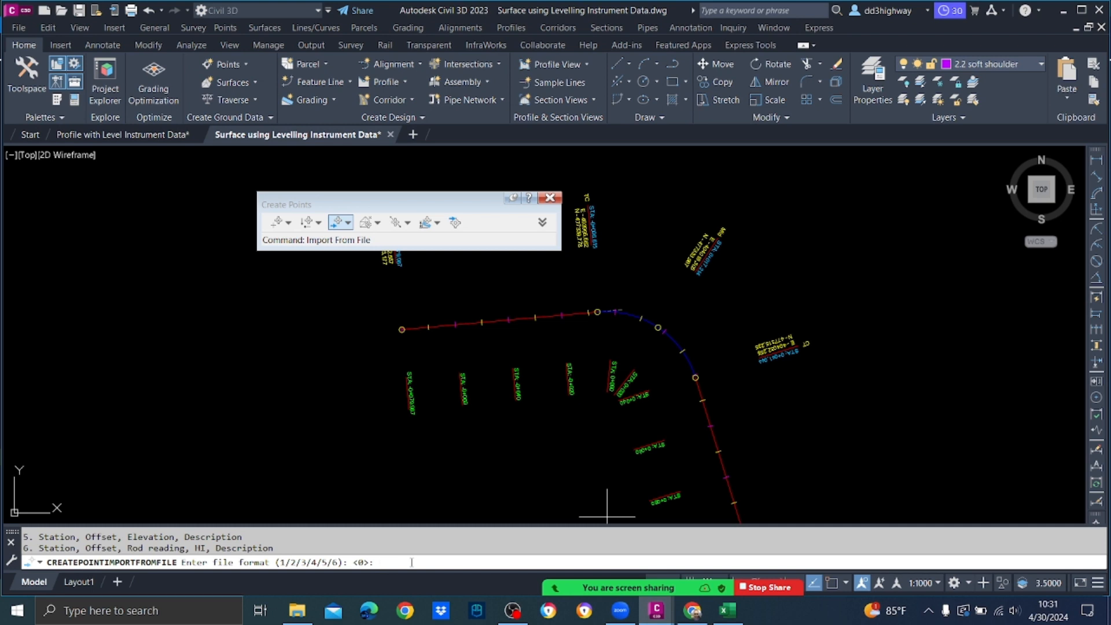
Step: Set the import file format to Station, Offset, Elevation, Description and the delimiter to comma
key("Return")
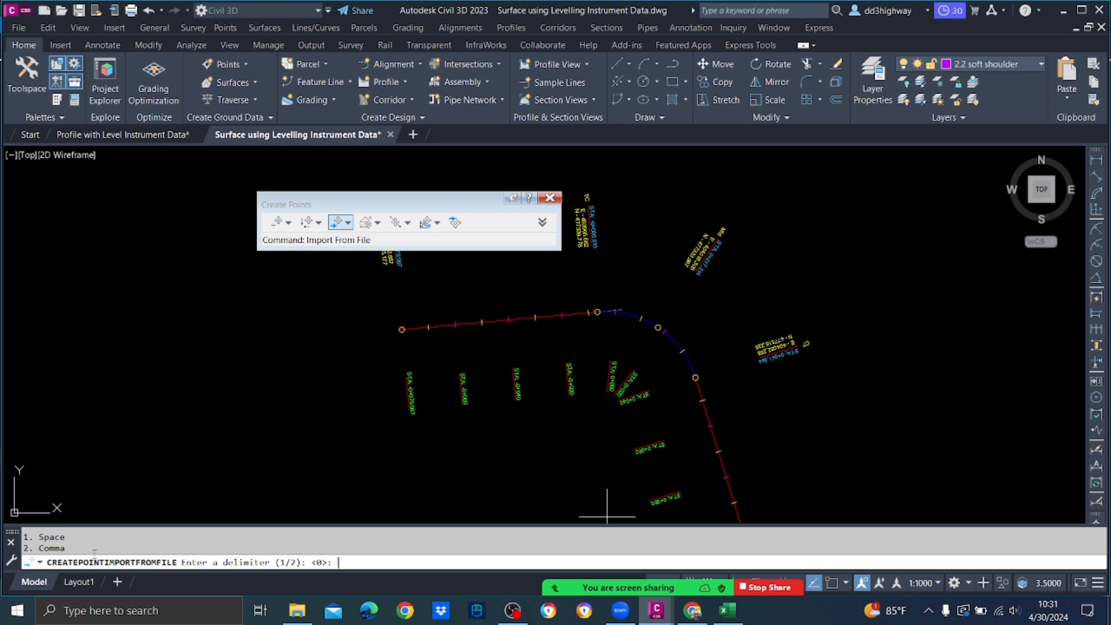
type("2")
key("Return")
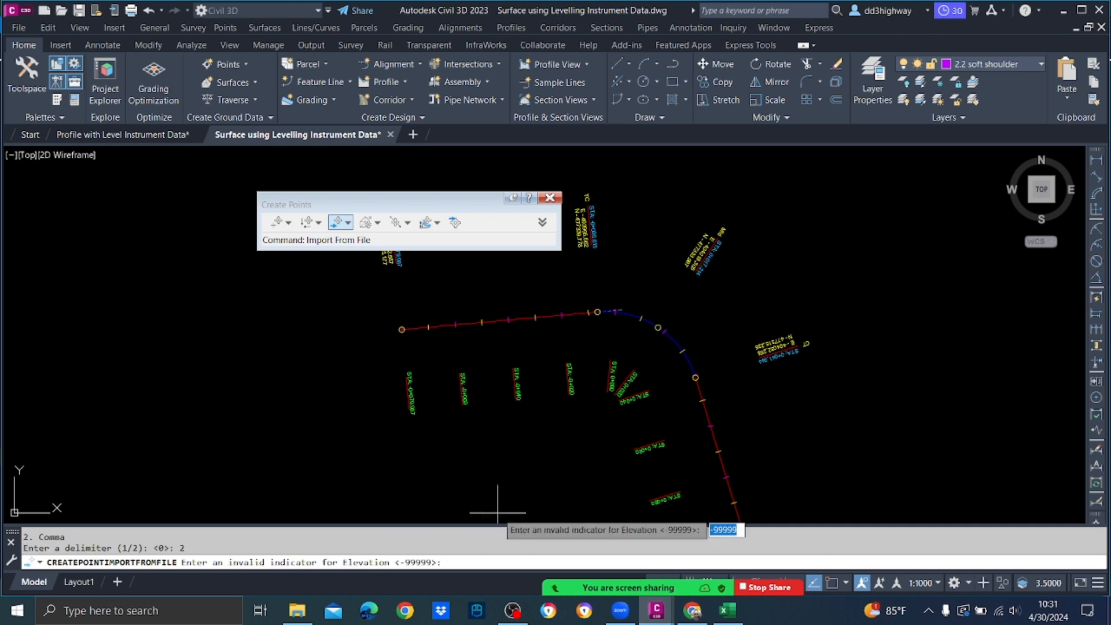
Step: Set the invalid indicators to 1000 for elevation and 100 for station offset, and import the points onto the road alignment
type("1000")
key("Return")
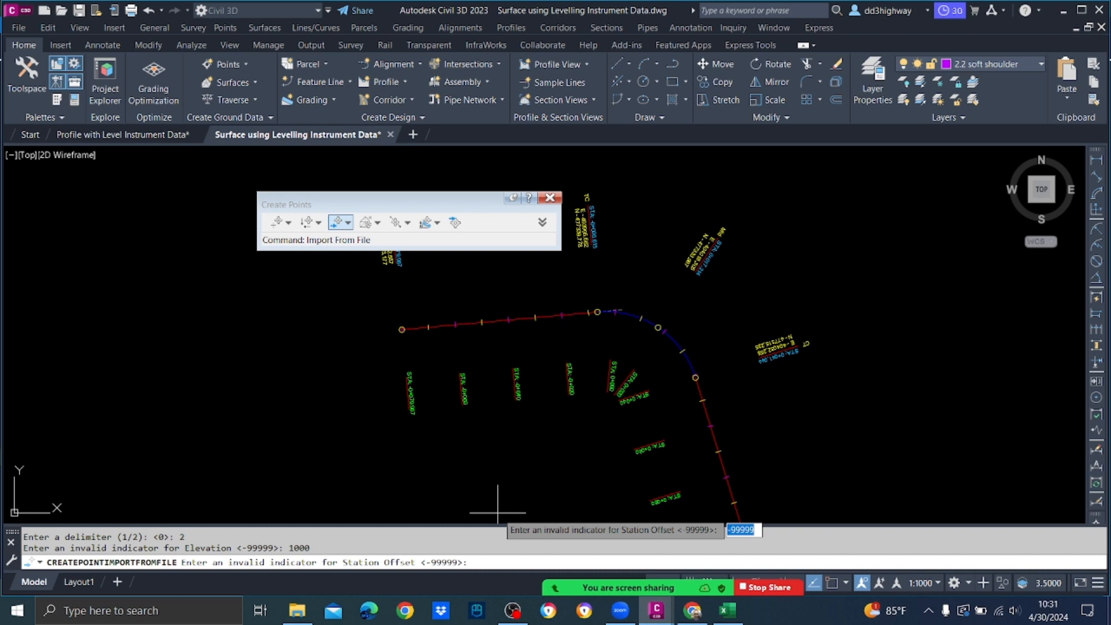
type("100")
key("Return")
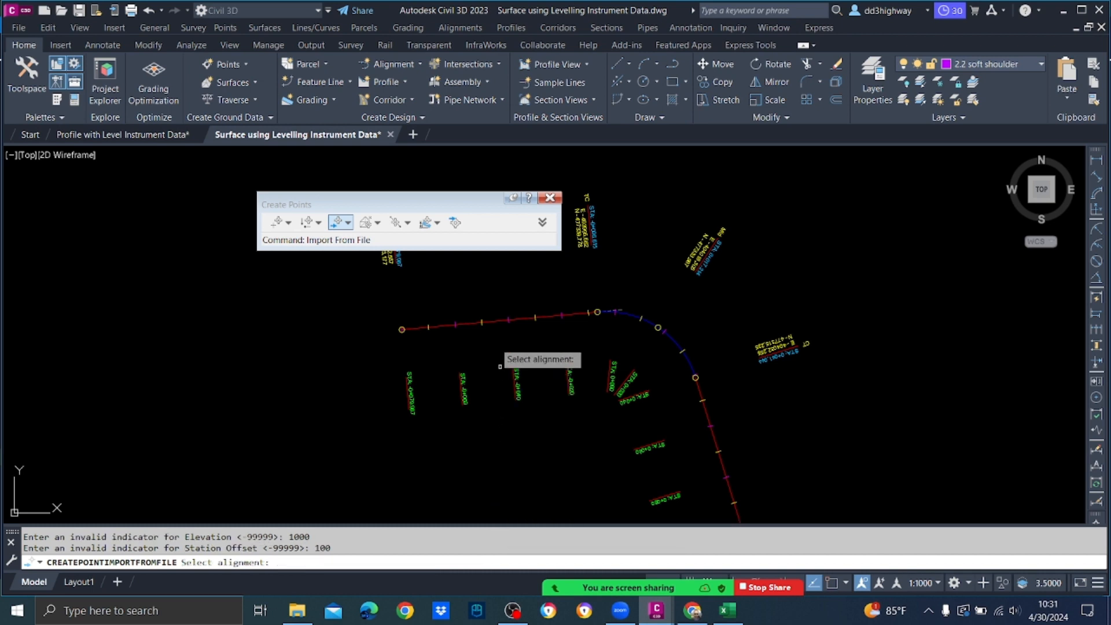
left_click(475, 323)
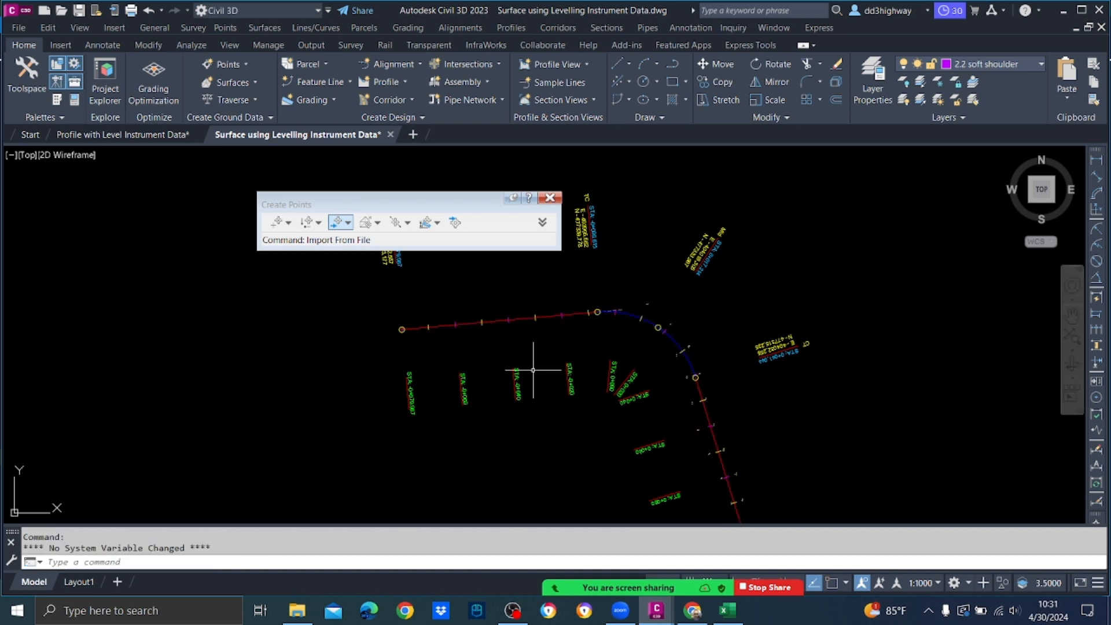
Step: Examine the imported points' positions, elevations and descriptions along the alignment, from the first curve through the second curve
scroll(635, 312, "up", 2)
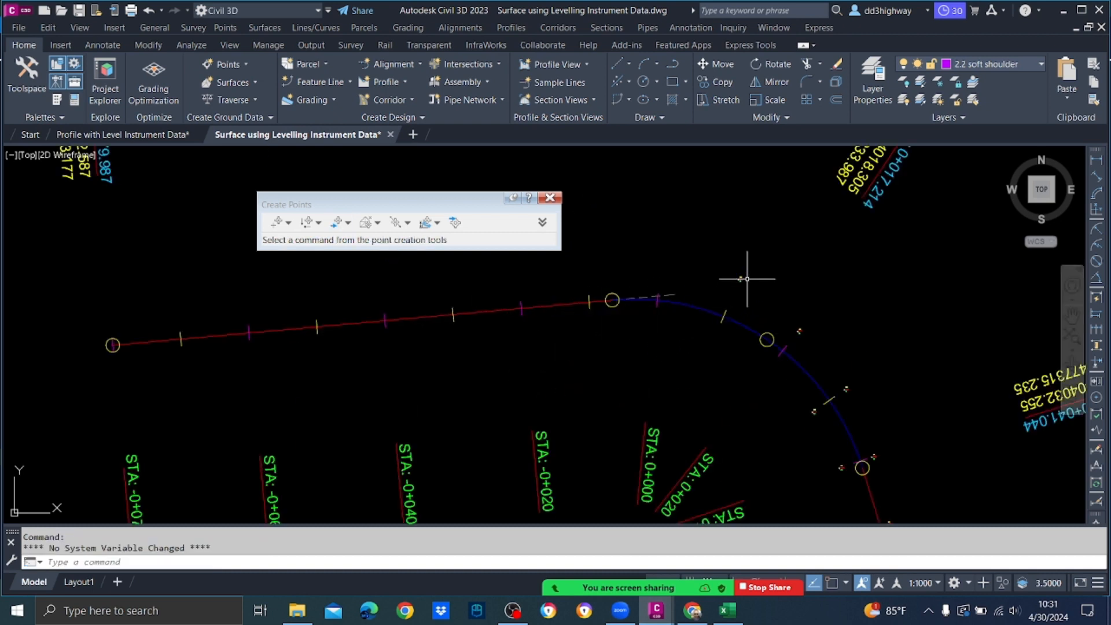
scroll(734, 285, "up", 6)
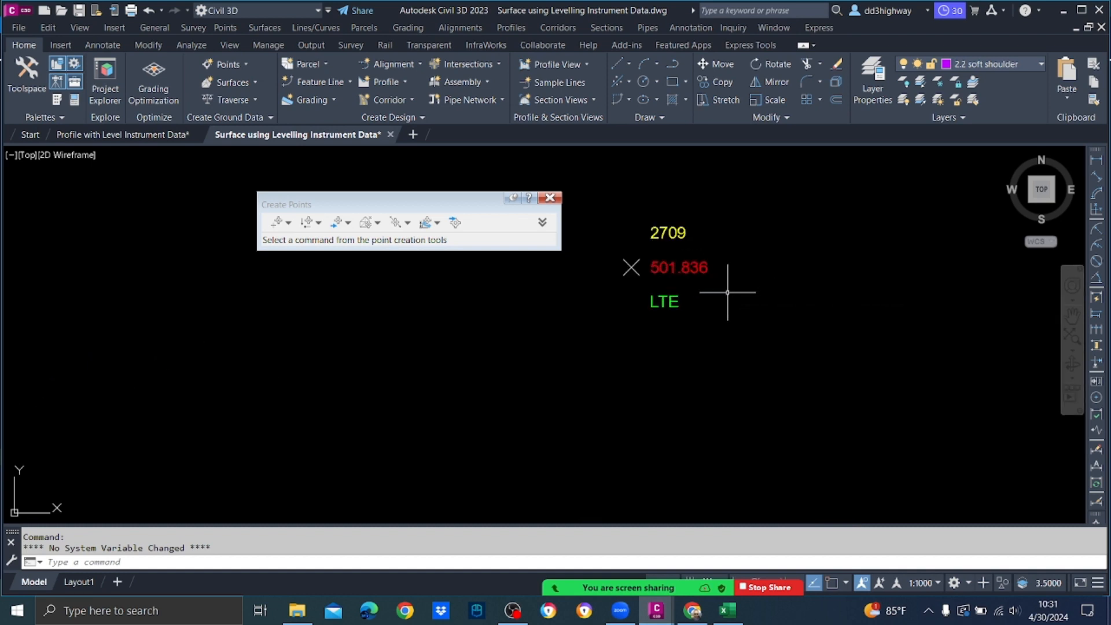
scroll(731, 293, "down", 5)
scroll(720, 310, "up", 3)
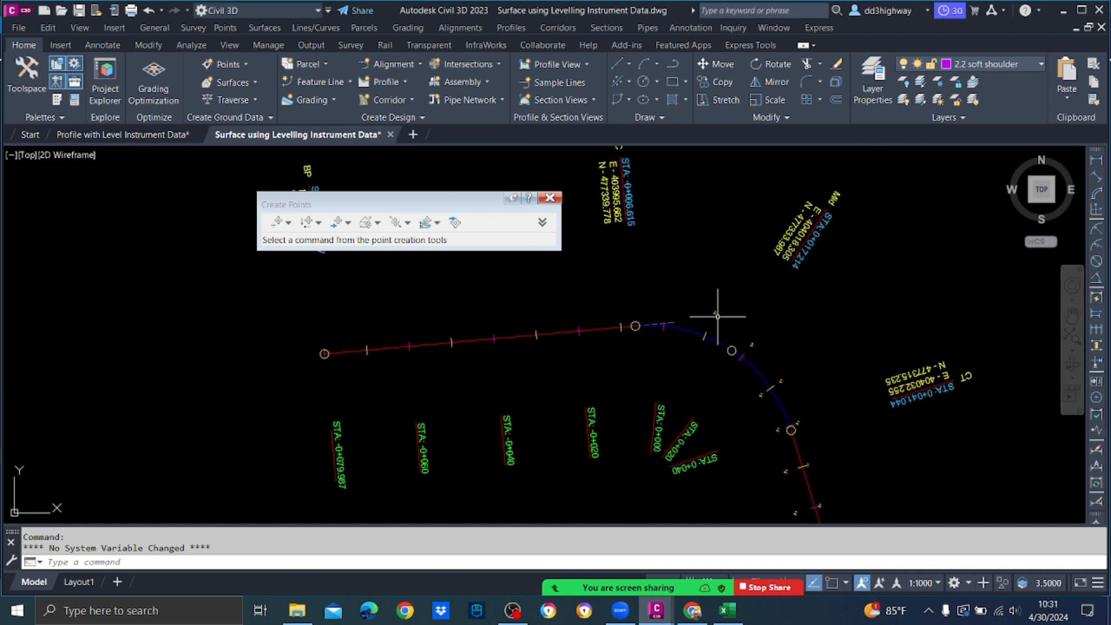
scroll(735, 315, "down", 3)
scroll(677, 300, "up", 3)
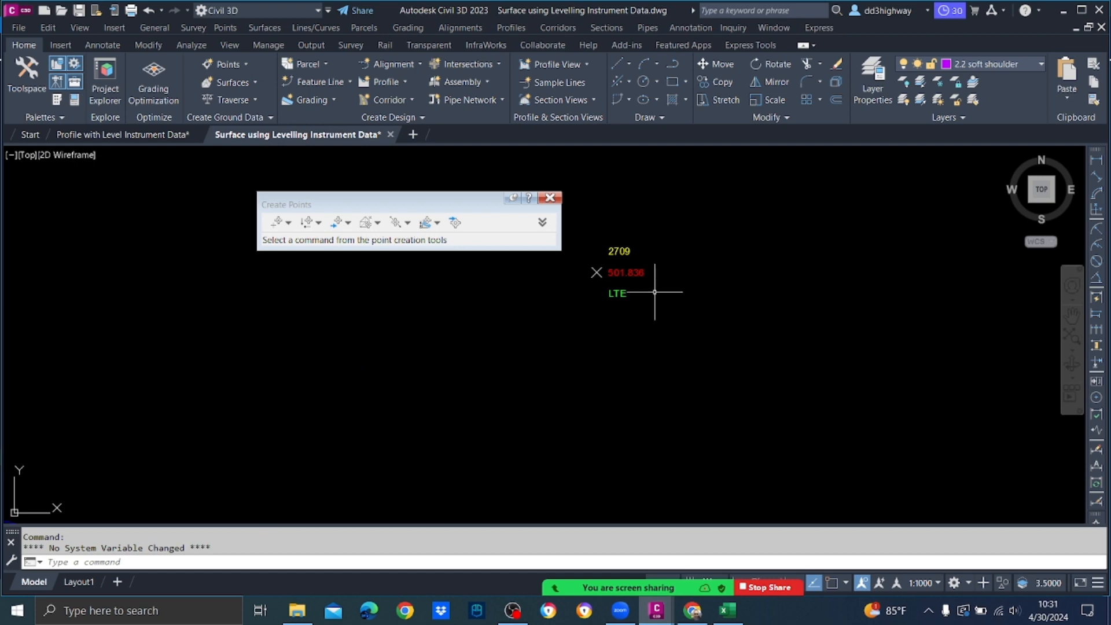
scroll(652, 297, "down", 5)
scroll(697, 398, "up", 5)
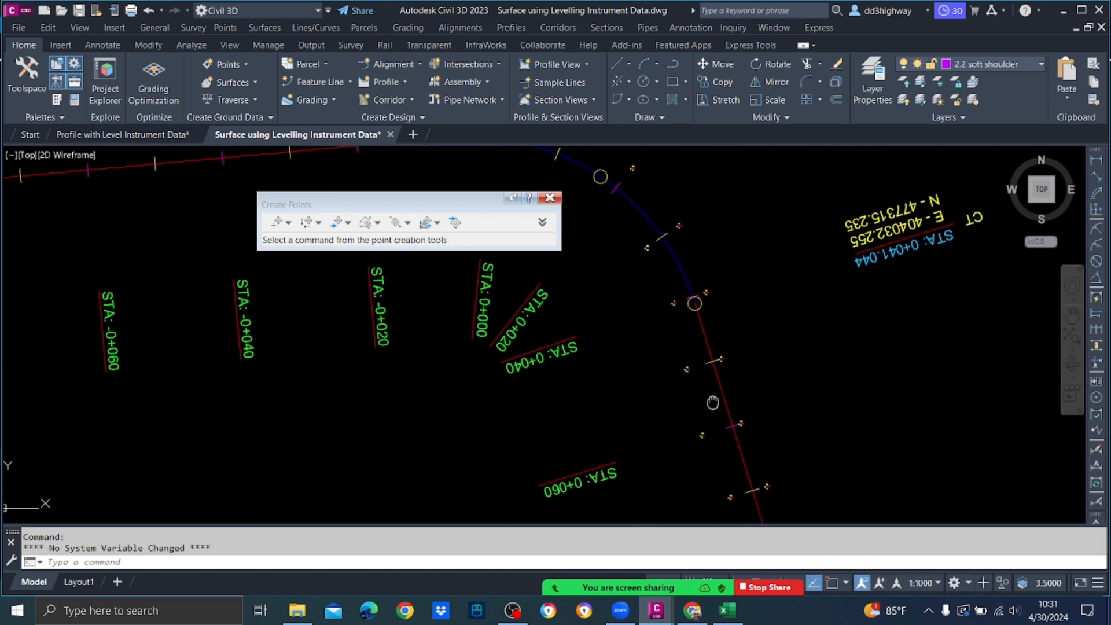
mouse_move(651, 388)
middle_mouse_down()
mouse_move(627, 364)
mouse_move(606, 242)
middle_mouse_up()
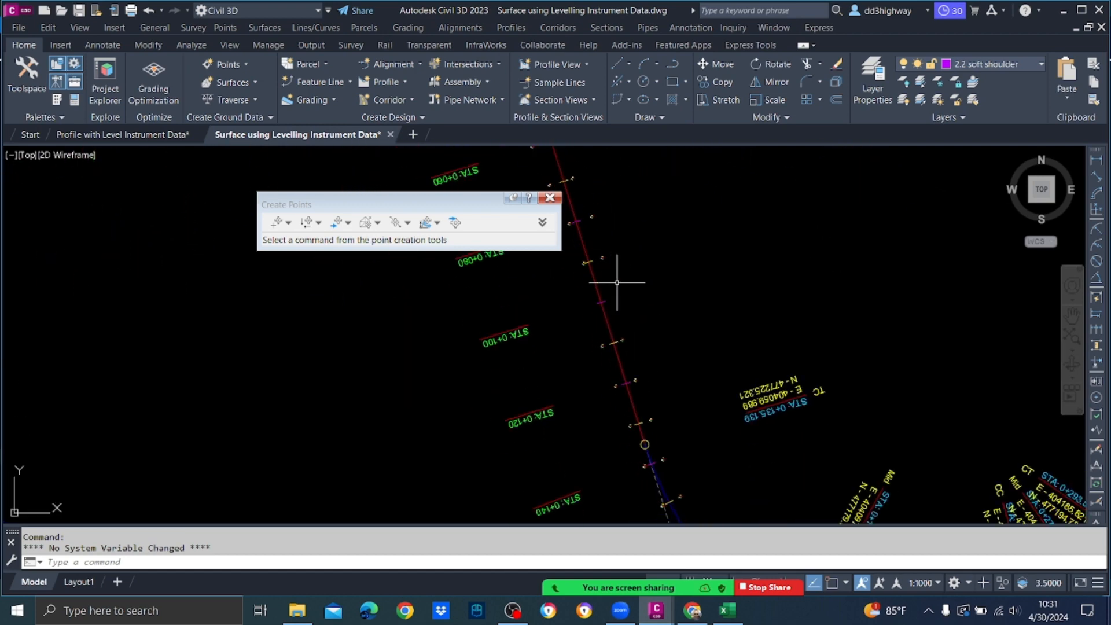
scroll(642, 427, "up", 4)
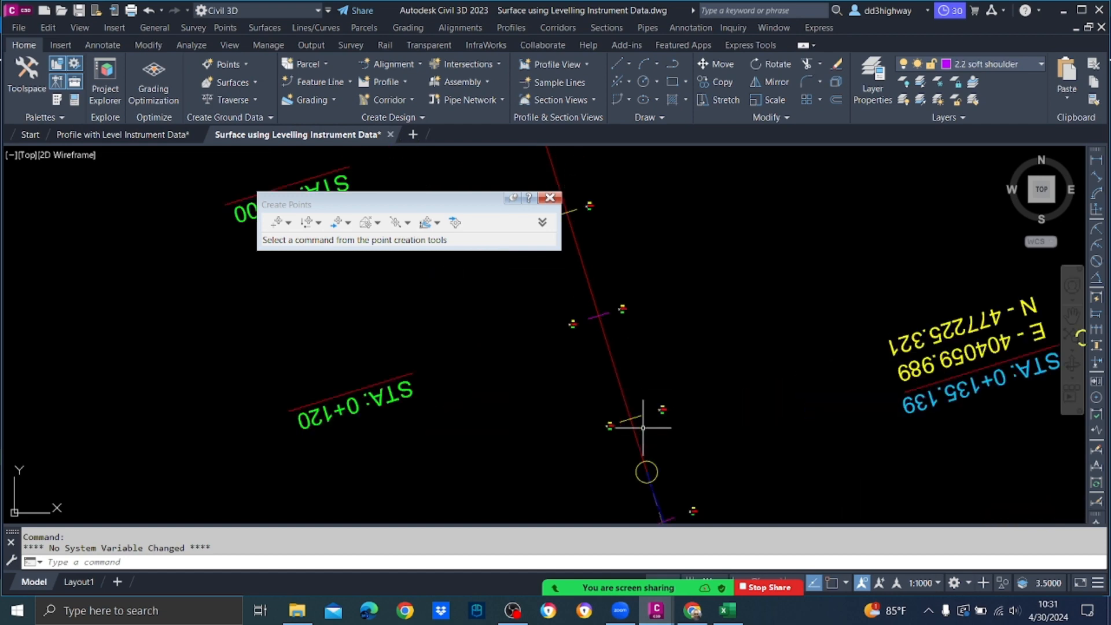
middle_click_drag(664, 430, 516, 298)
middle_click_drag(550, 389, 501, 273)
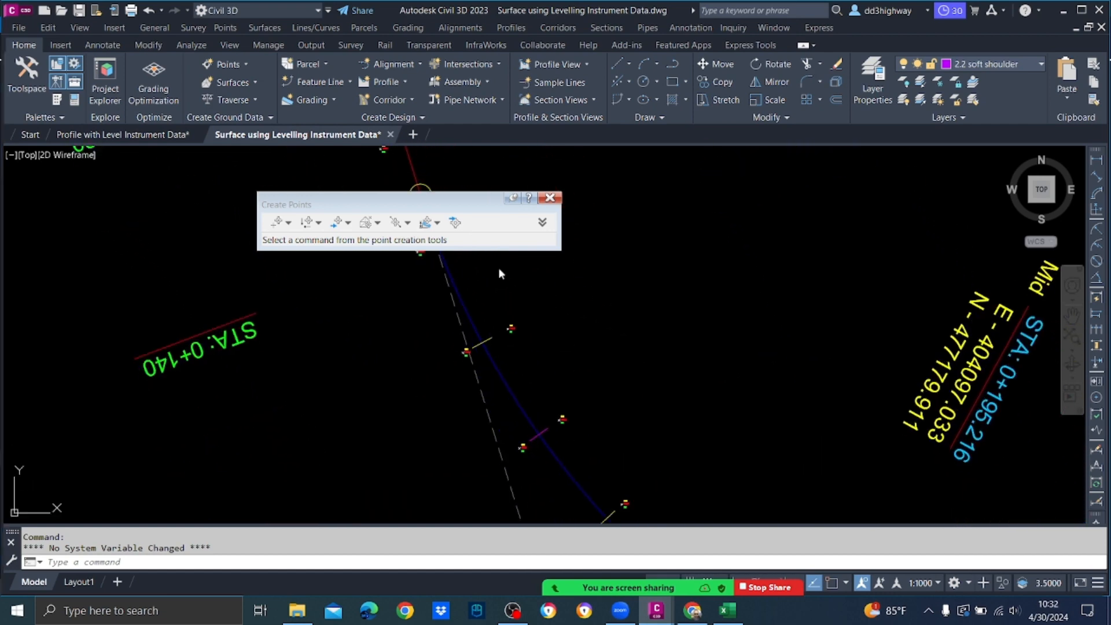
scroll(522, 315, "down", 6)
scroll(640, 426, "up", 5)
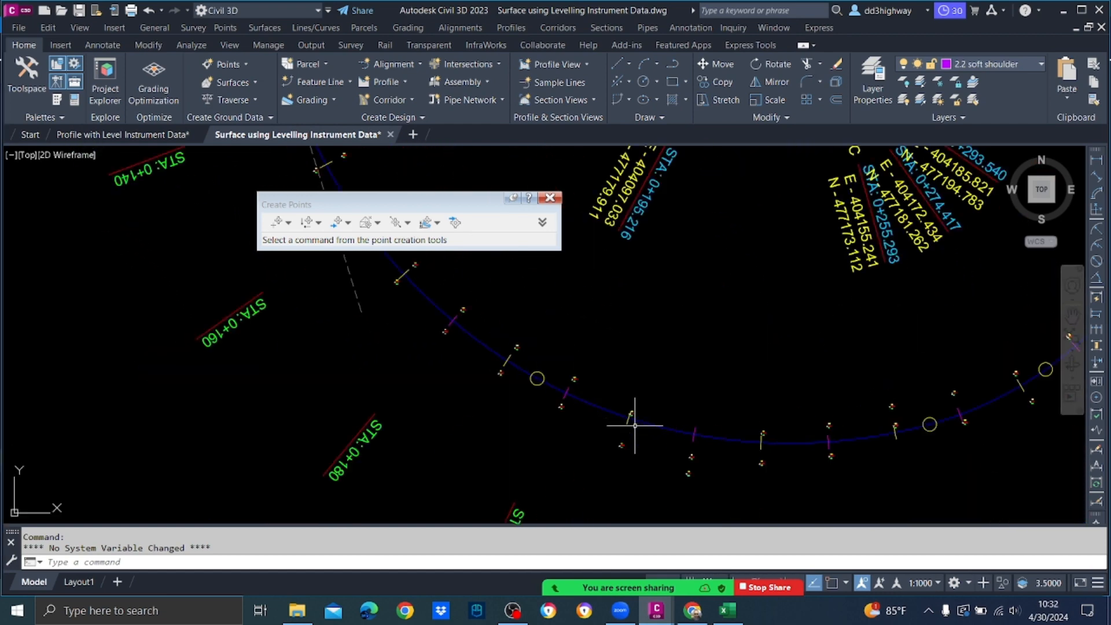
Step: Examine the numbers, elevations and descriptions of the imported points around the first curve and along the straight that follows it
scroll(628, 421, "down", 6)
scroll(567, 355, "up", 6)
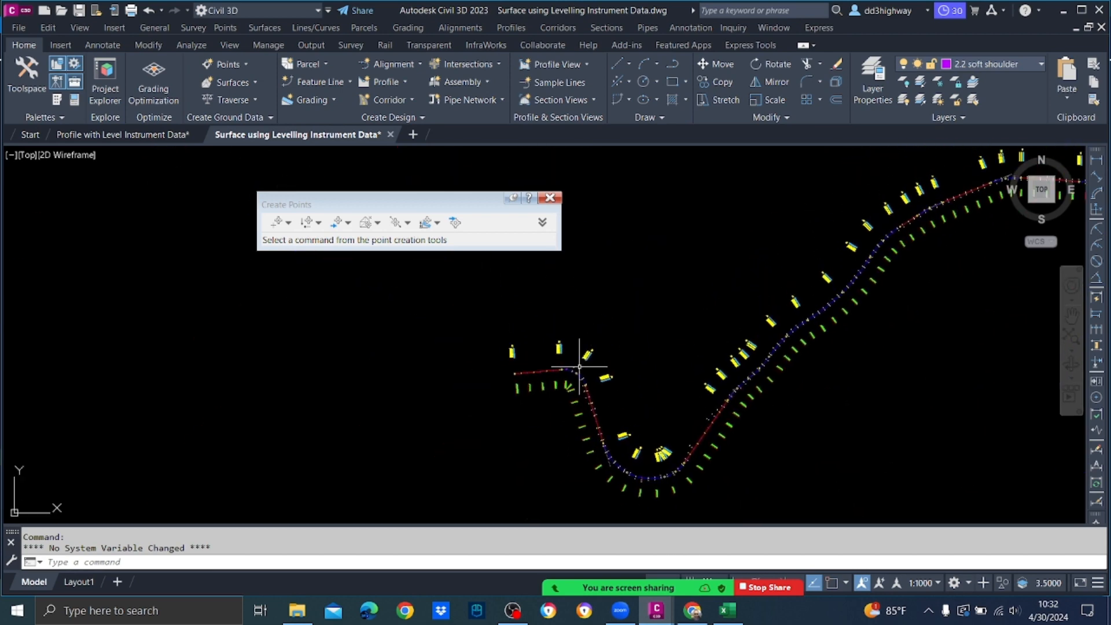
scroll(426, 301, "up", 5)
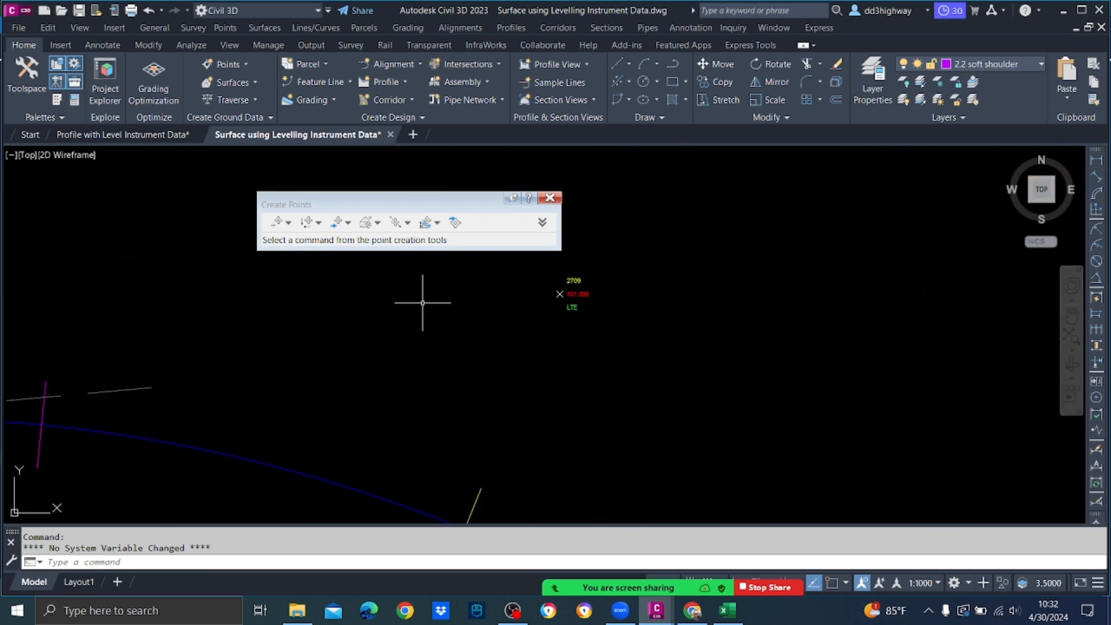
scroll(529, 307, "down", 5)
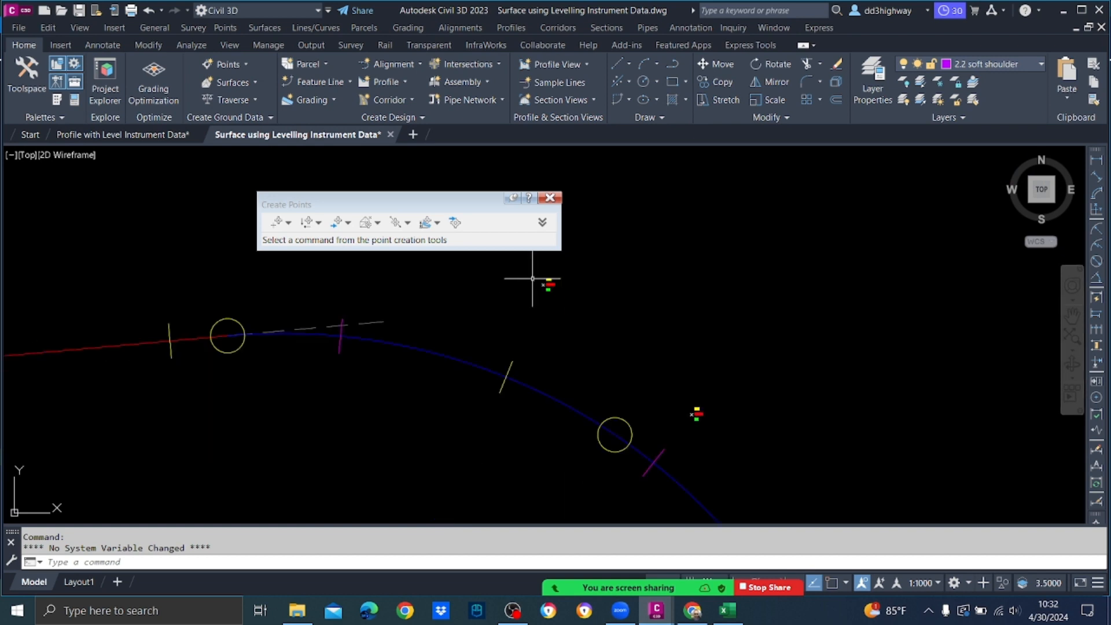
scroll(595, 311, "up", 6)
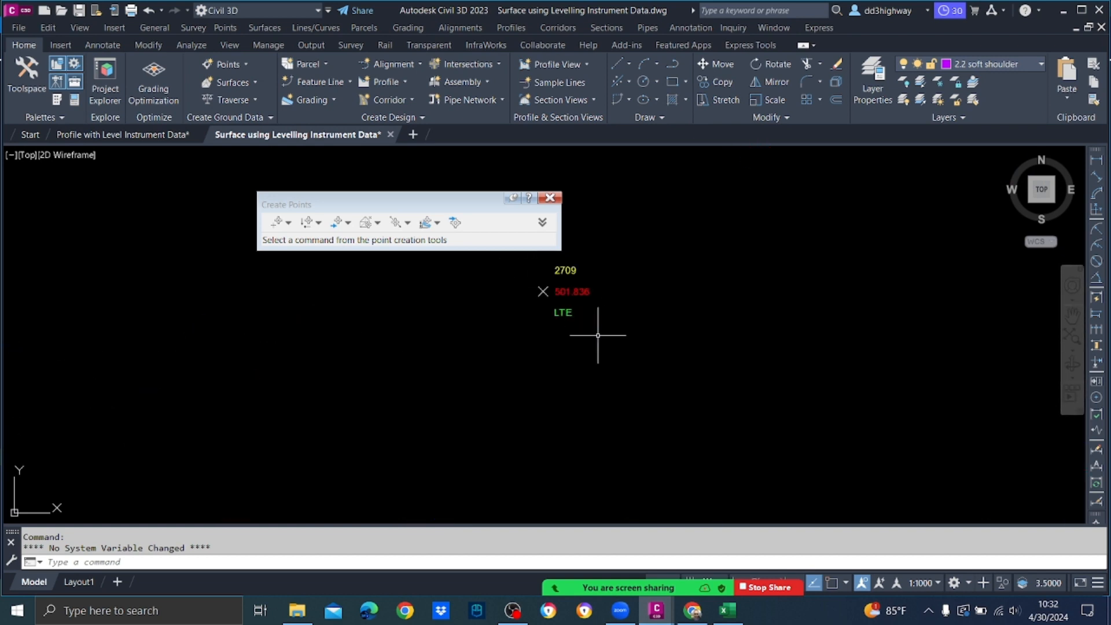
middle_click_drag(585, 307, 569, 397)
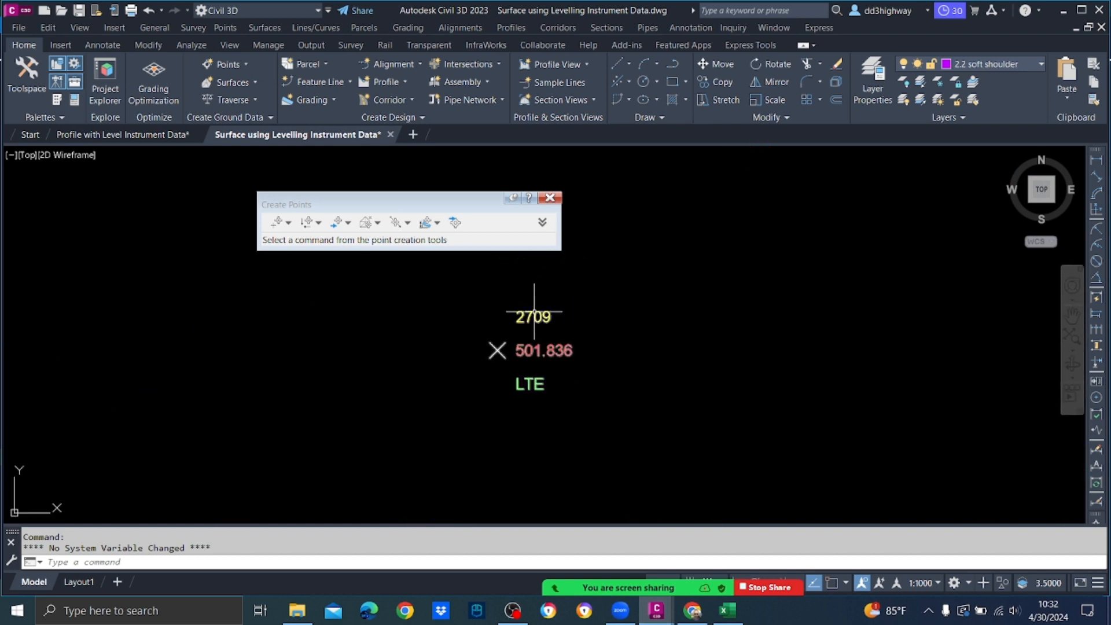
scroll(579, 315, "down", 4)
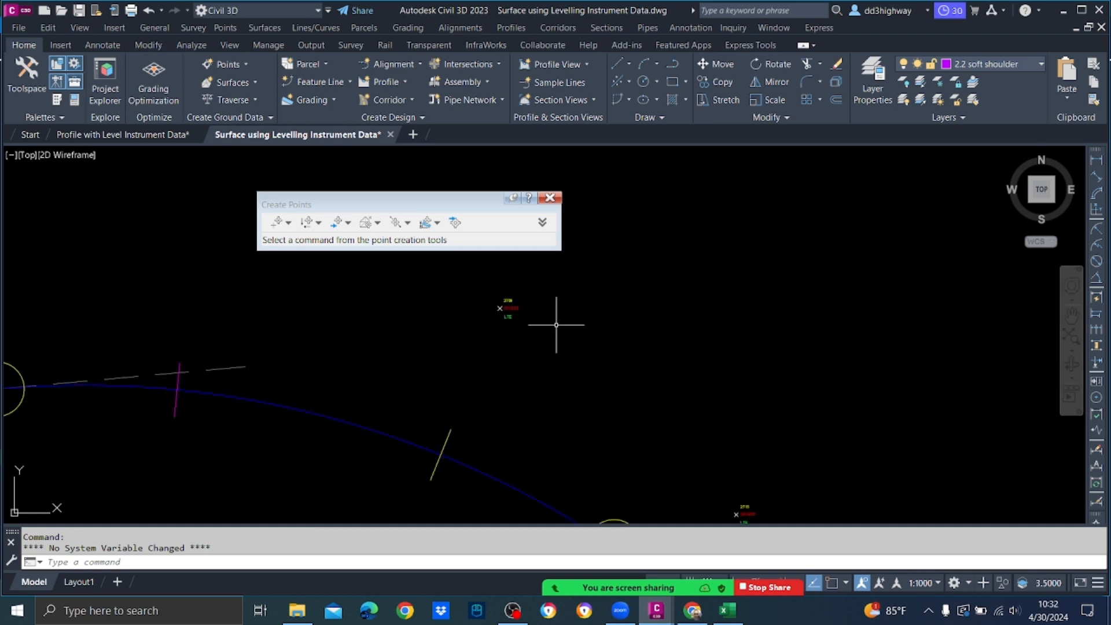
scroll(515, 348, "up", 5)
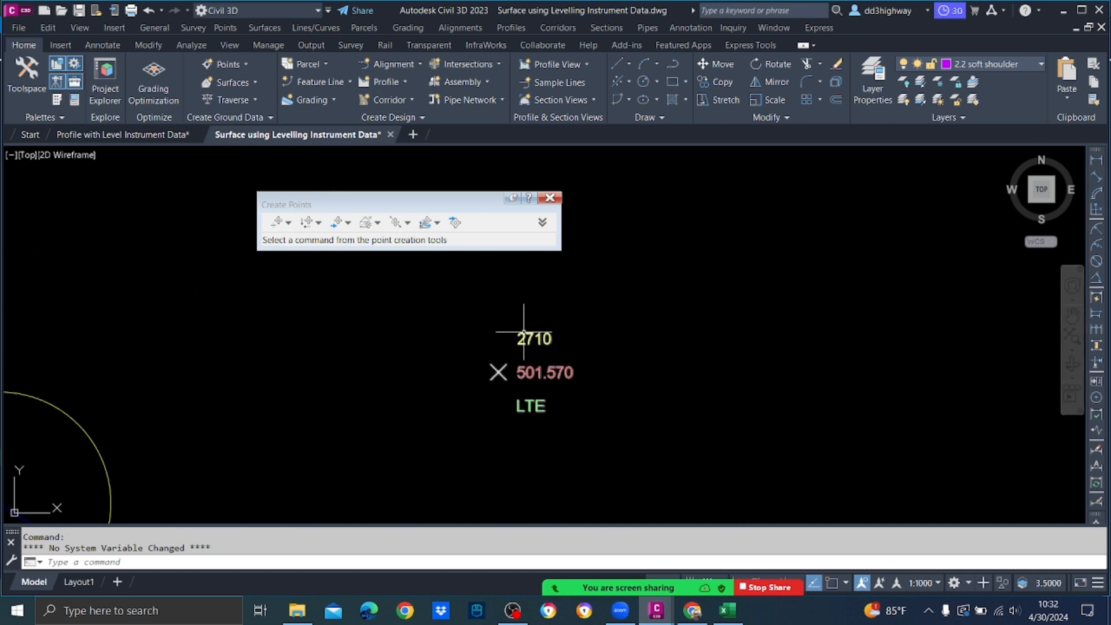
scroll(521, 319, "down", 4)
scroll(550, 399, "up", 3)
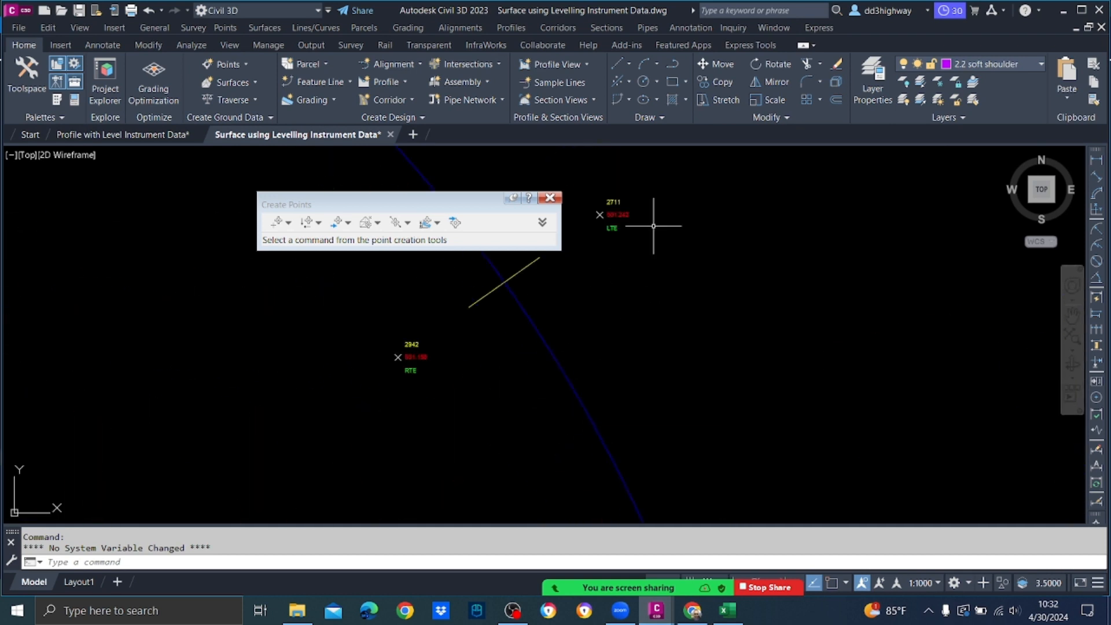
scroll(665, 289, "down", 4)
scroll(706, 322, "up", 4)
scroll(699, 307, "down", 4)
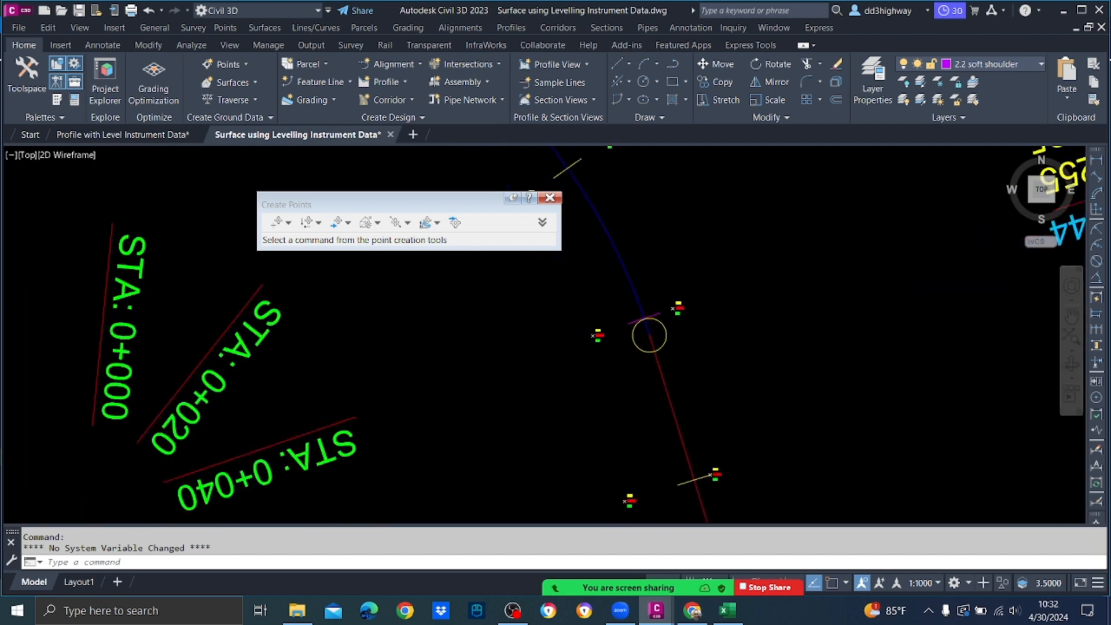
scroll(707, 429, "up", 4)
middle_click_drag(728, 412, 685, 189)
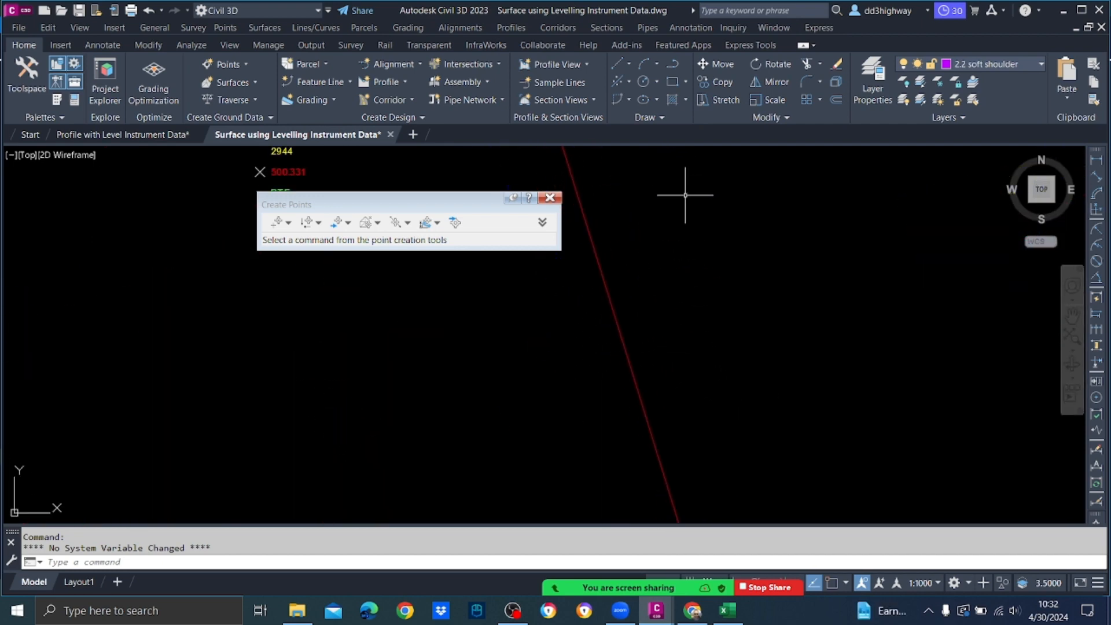
scroll(707, 218, "down", 4)
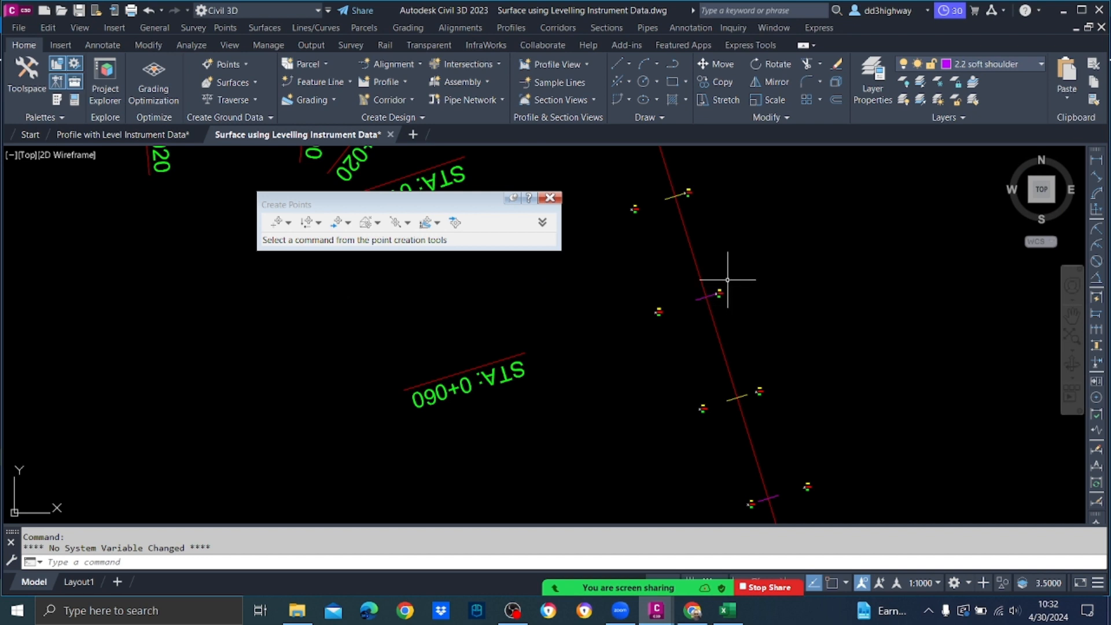
mouse_move(728, 280)
scroll(779, 368, "down", 4)
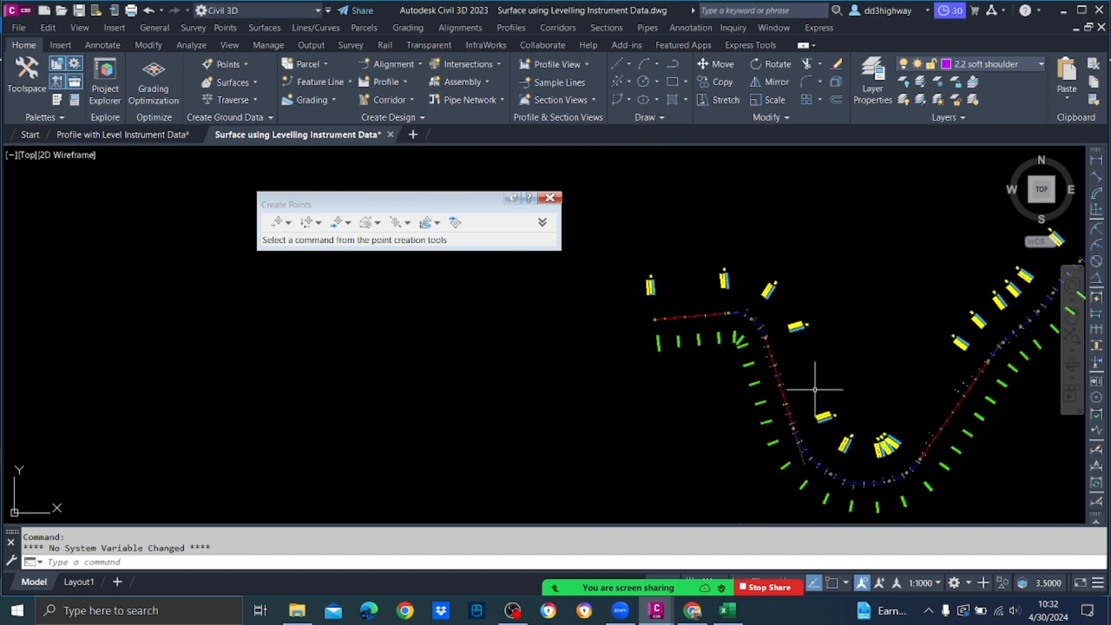
Step: Examine the imported edge points on both sides of the second curve, between stations 0+140 and 0+300
scroll(834, 466, "up", 6)
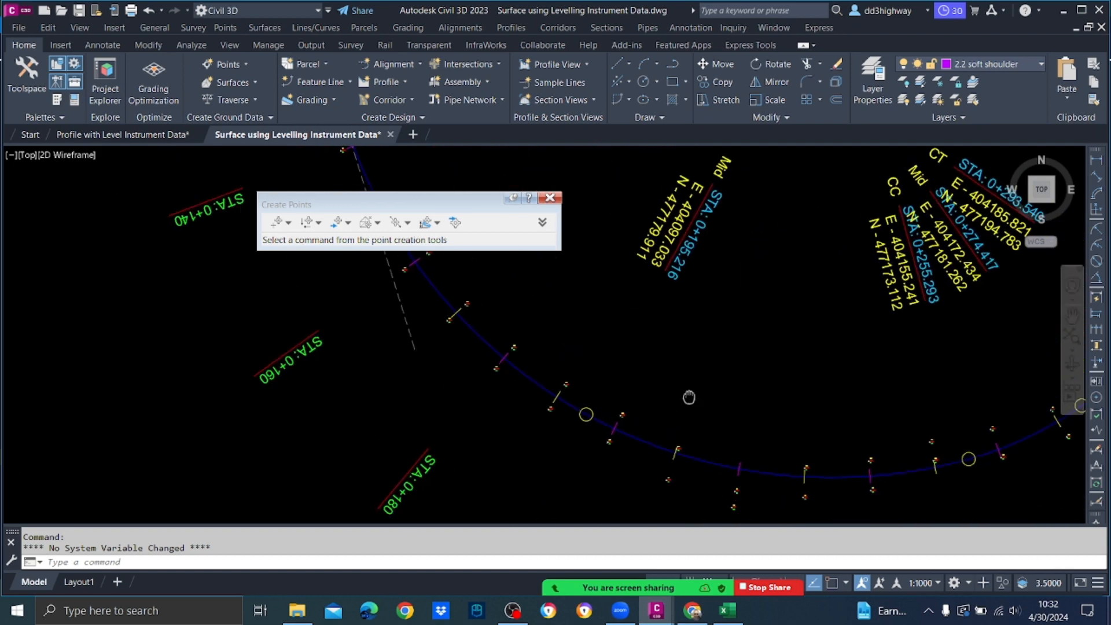
scroll(640, 463, "up", 3)
scroll(504, 417, "up", 3)
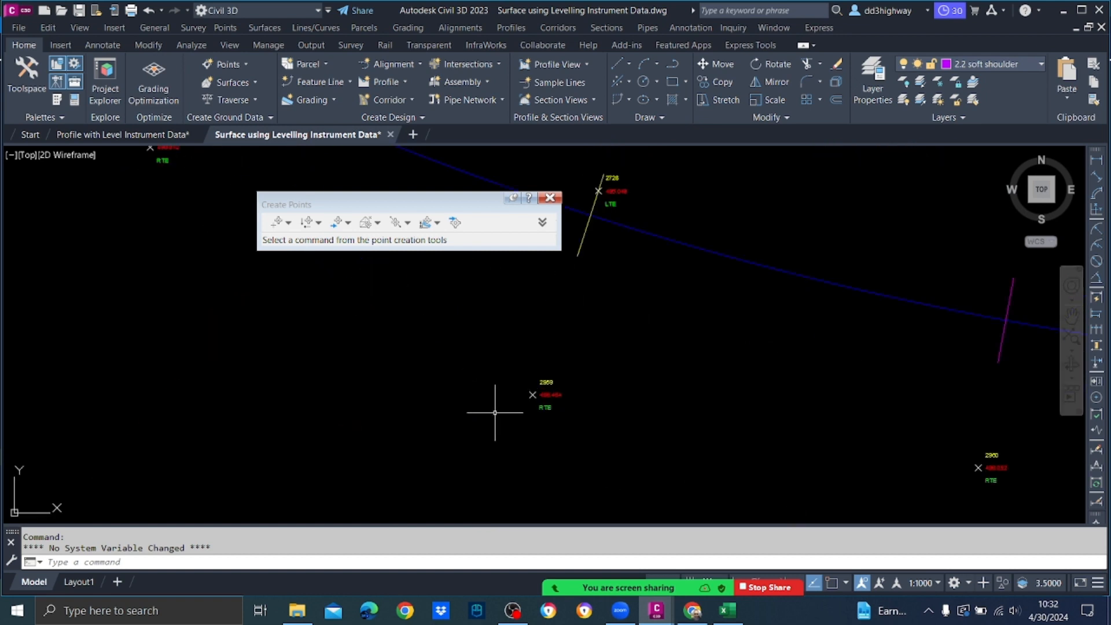
scroll(638, 405, "up", 3)
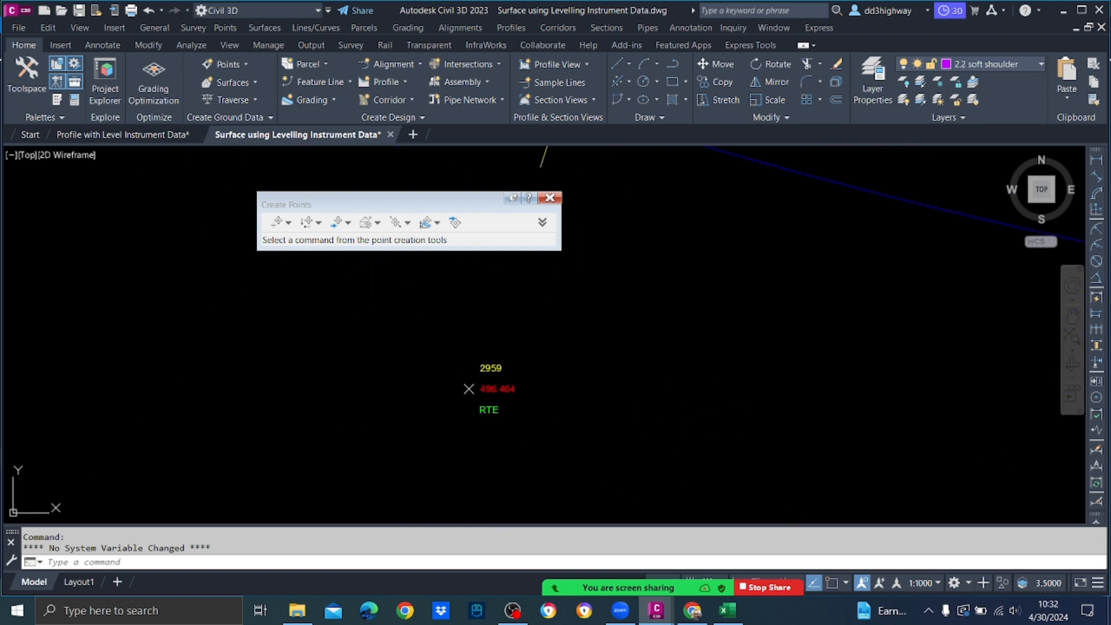
scroll(732, 405, "down", 2)
scroll(920, 440, "up", 2)
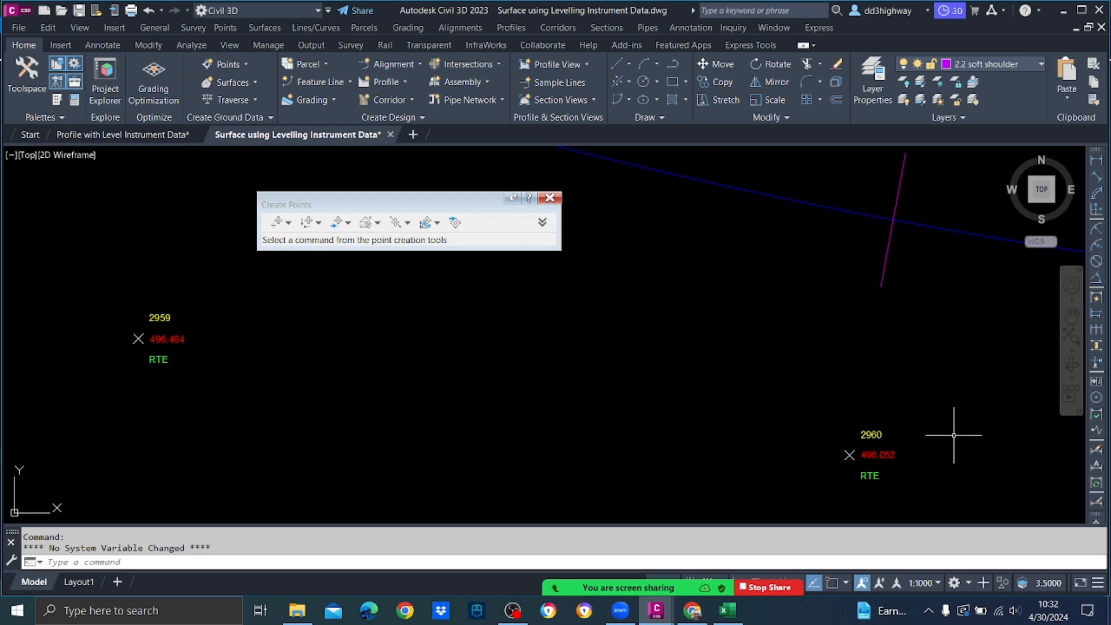
middle_click_drag(953, 441, 572, 380)
scroll(593, 376, "down", 3)
scroll(511, 446, "up", 3)
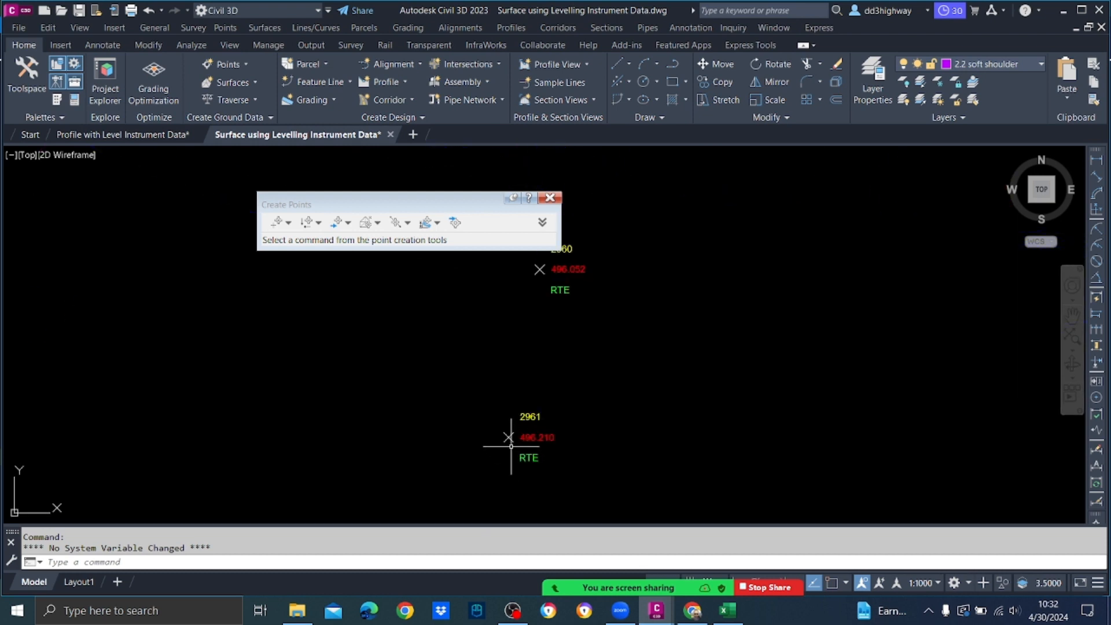
scroll(576, 427, "down", 3)
scroll(656, 412, "up", 2)
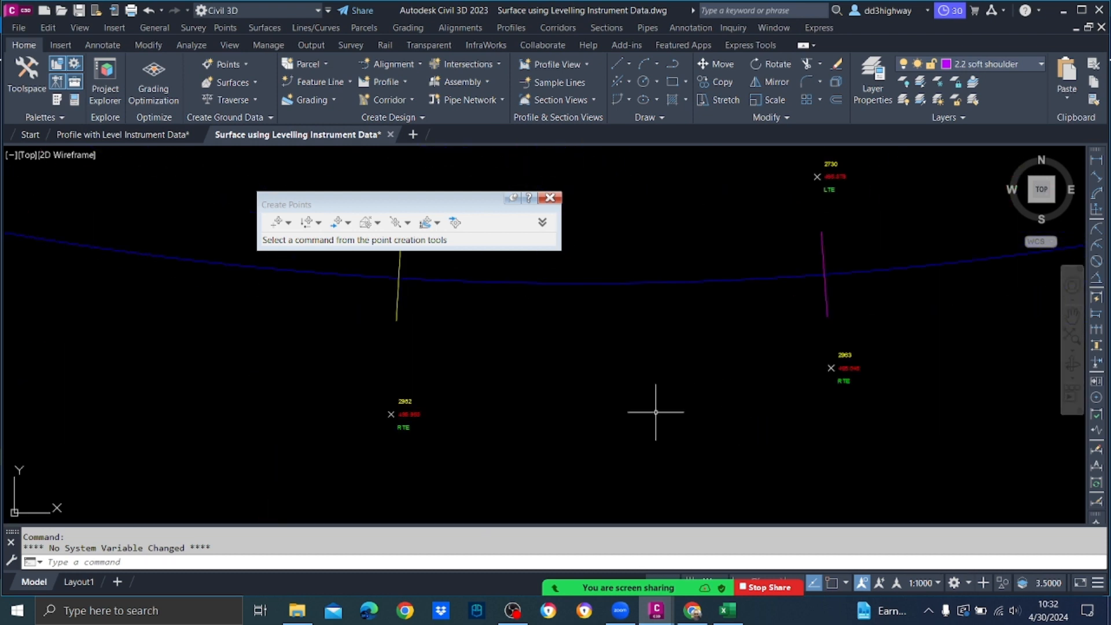
scroll(868, 356, "down", 3)
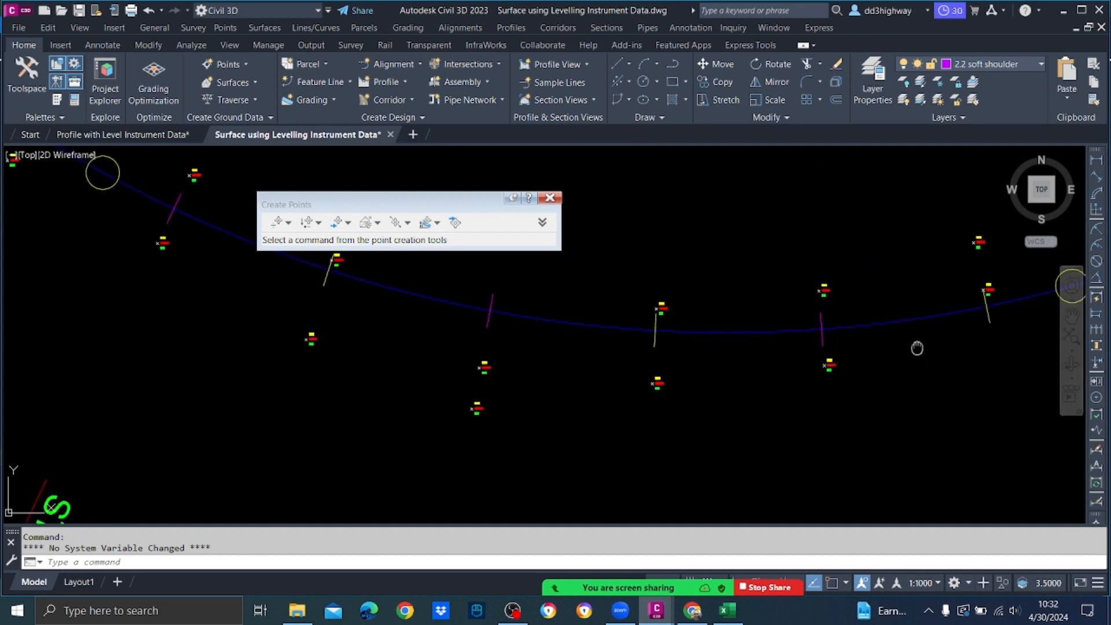
scroll(595, 365, "up", 2)
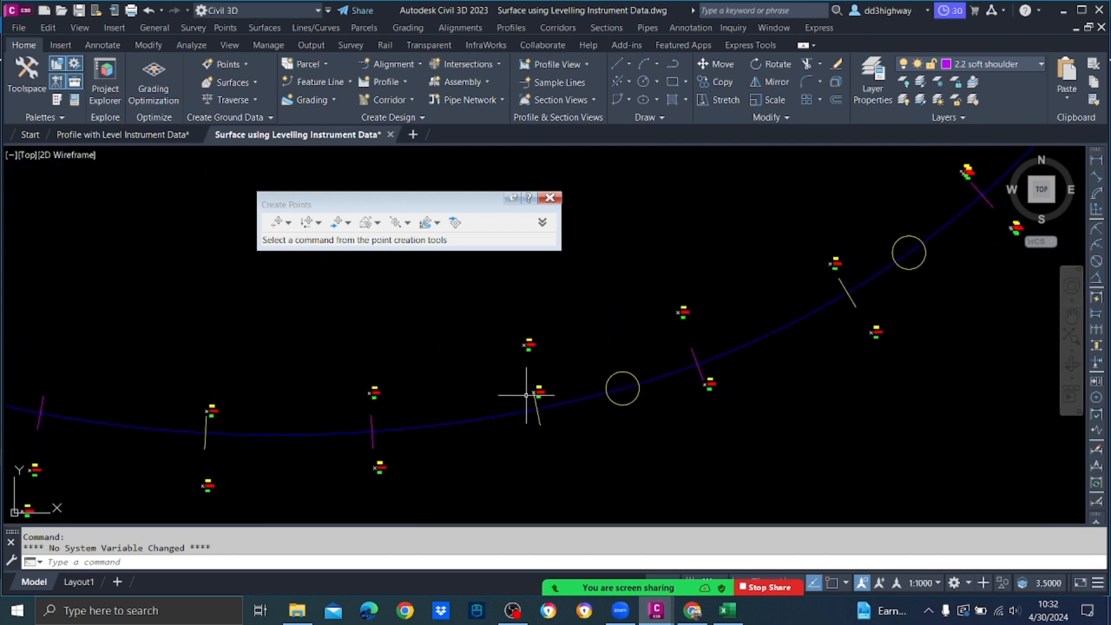
scroll(521, 384, "up", 3)
scroll(526, 393, "down", 3)
scroll(526, 393, "down", 3)
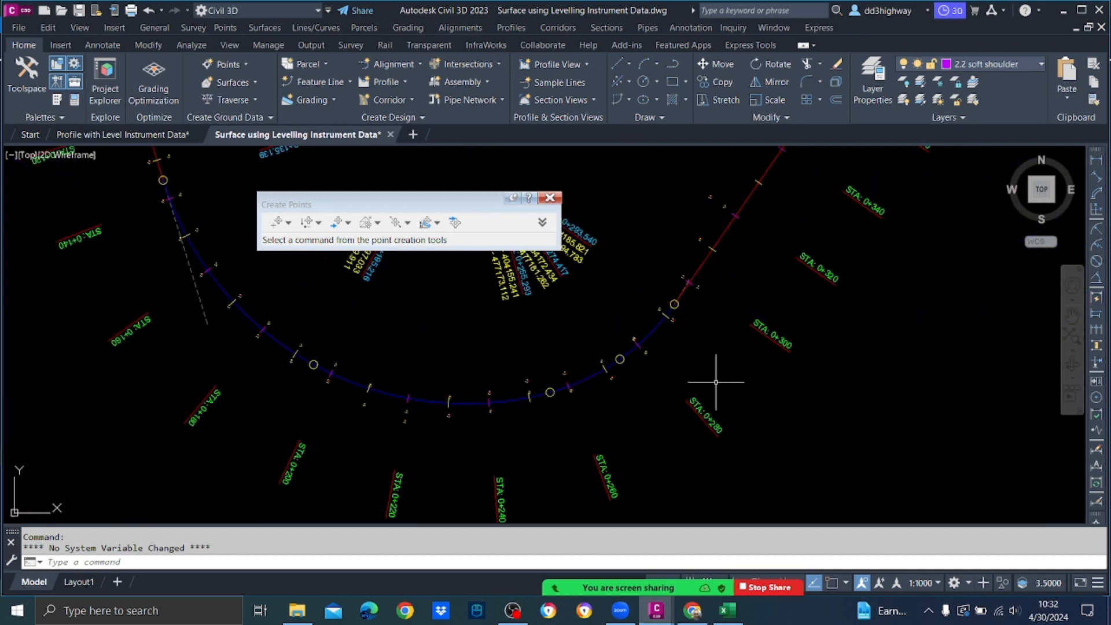
scroll(655, 366, "up", 3)
scroll(597, 496, "down", 3)
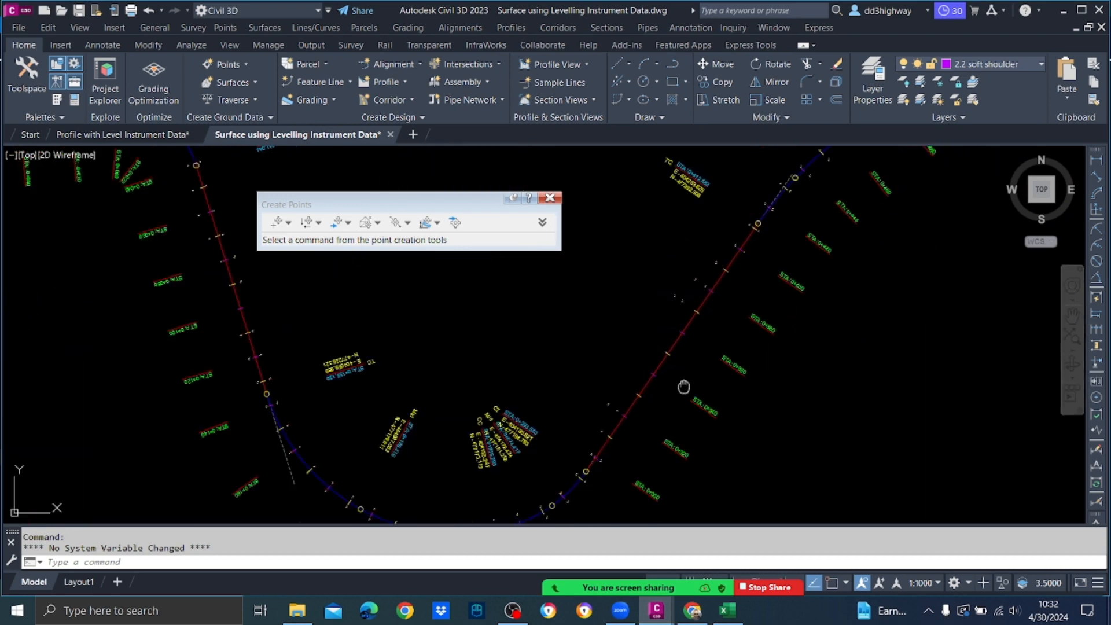
Step: Check the imported points' coverage along the rest of the alignment, from the straight after the second curve towards its far end
middle_click_drag(684, 388, 579, 503)
mouse_move(649, 380)
middle_mouse_down()
mouse_move(590, 461)
mouse_move(496, 496)
middle_mouse_up()
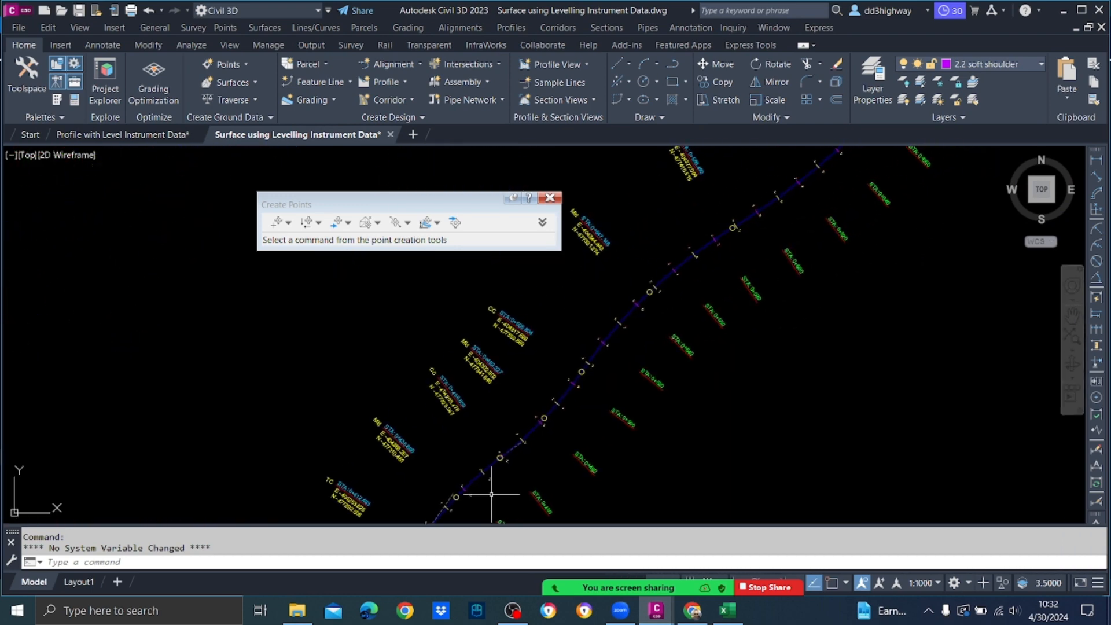
middle_click_drag(818, 367, 672, 446)
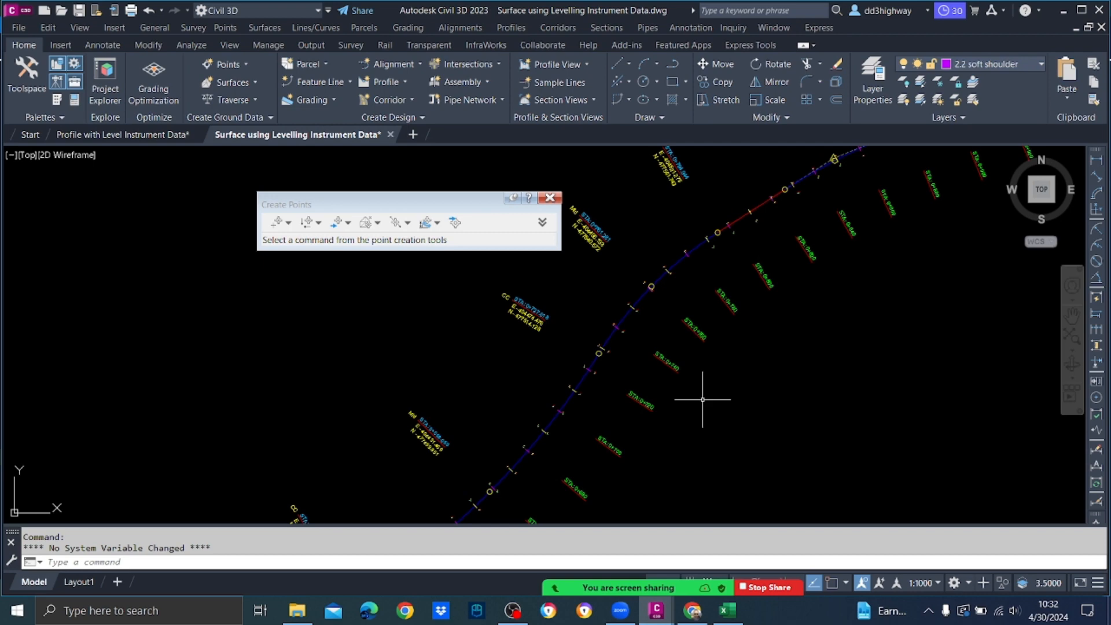
scroll(702, 399, "down", 3)
scroll(878, 315, "up", 3)
scroll(891, 323, "up", 4)
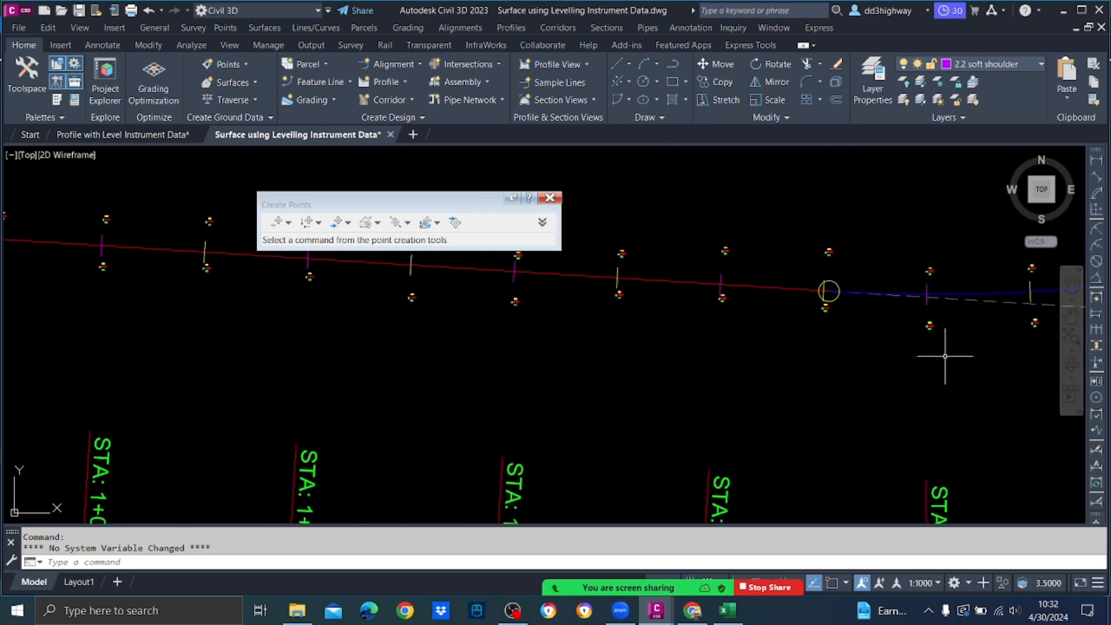
middle_click_drag(945, 358, 370, 366)
scroll(387, 365, "down", 4)
middle_click_drag(814, 317, 491, 480)
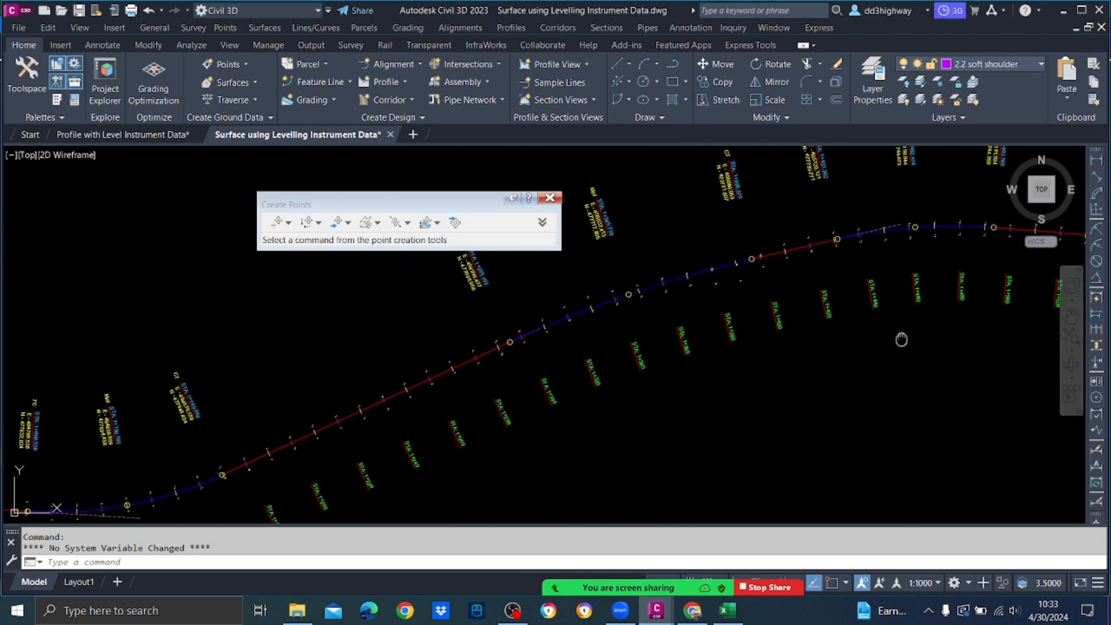
middle_click_drag(901, 339, 389, 417)
middle_click_drag(941, 383, 628, 436)
middle_click_drag(548, 459, 432, 464)
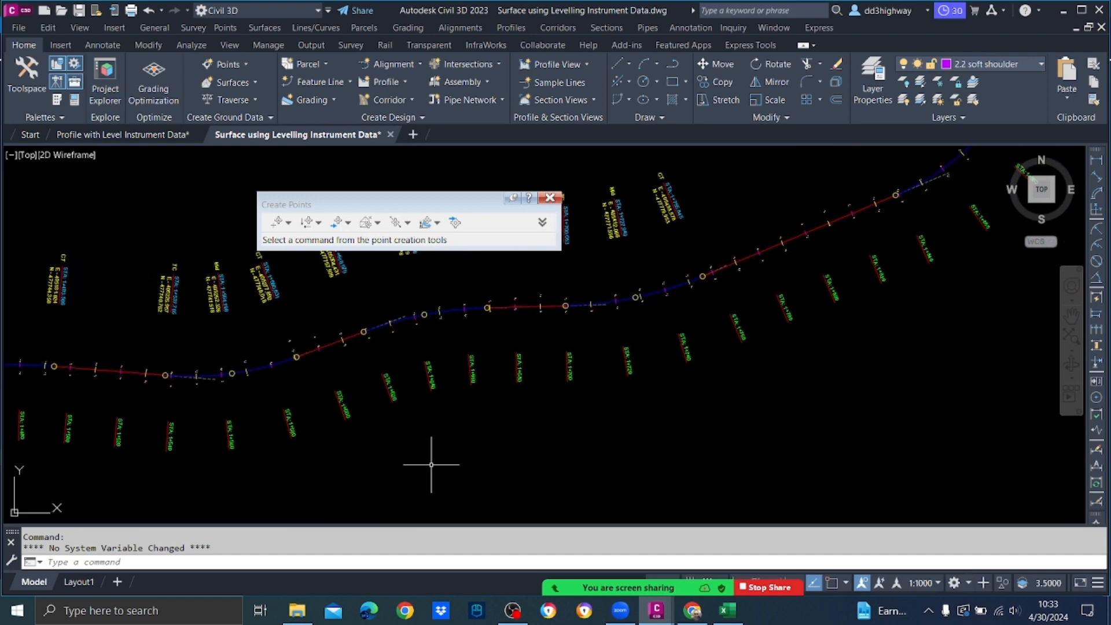
scroll(625, 429, "down", 5)
mouse_move(854, 350)
middle_mouse_down()
mouse_move(769, 392)
mouse_move(729, 391)
middle_mouse_up()
scroll(728, 392, "up", 3)
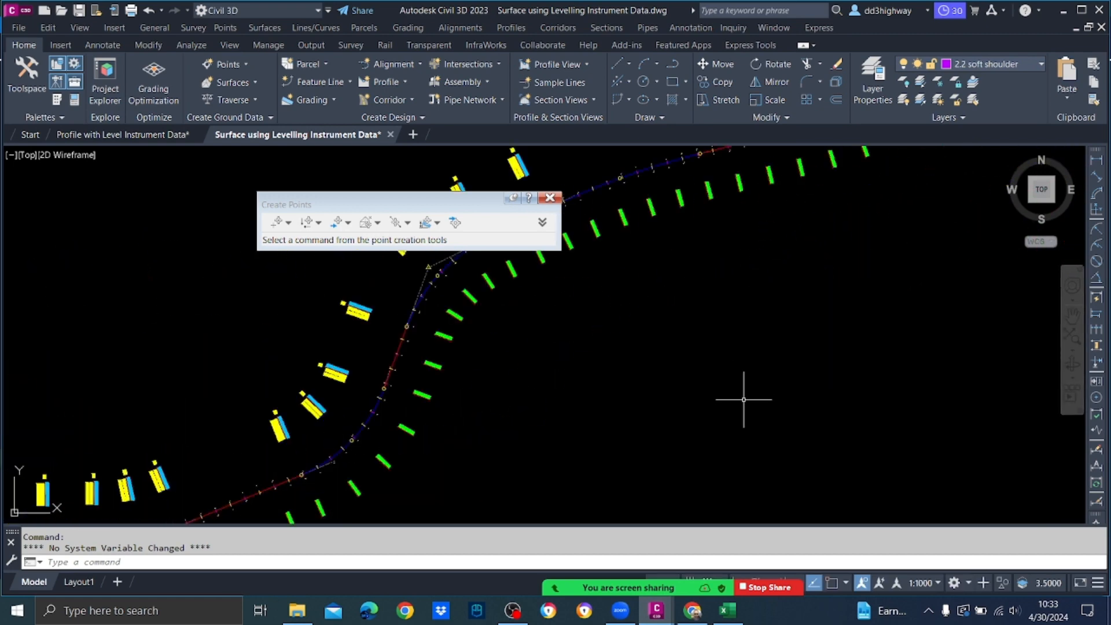
Step: Close the point creation tools and save the drawing
left_click(550, 198)
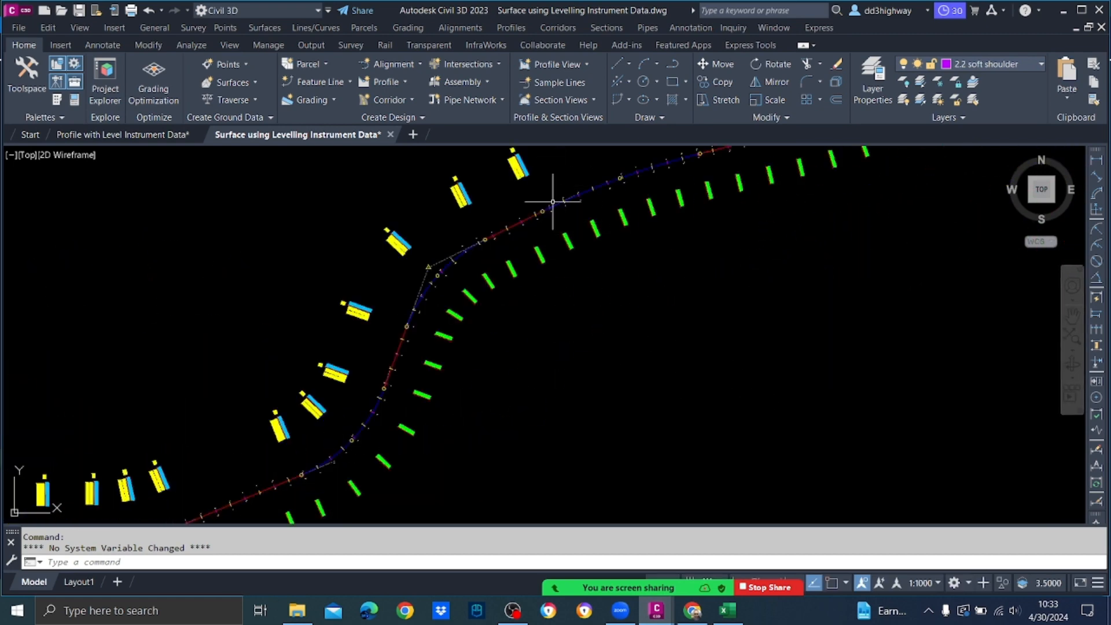
scroll(673, 321, "down", 4)
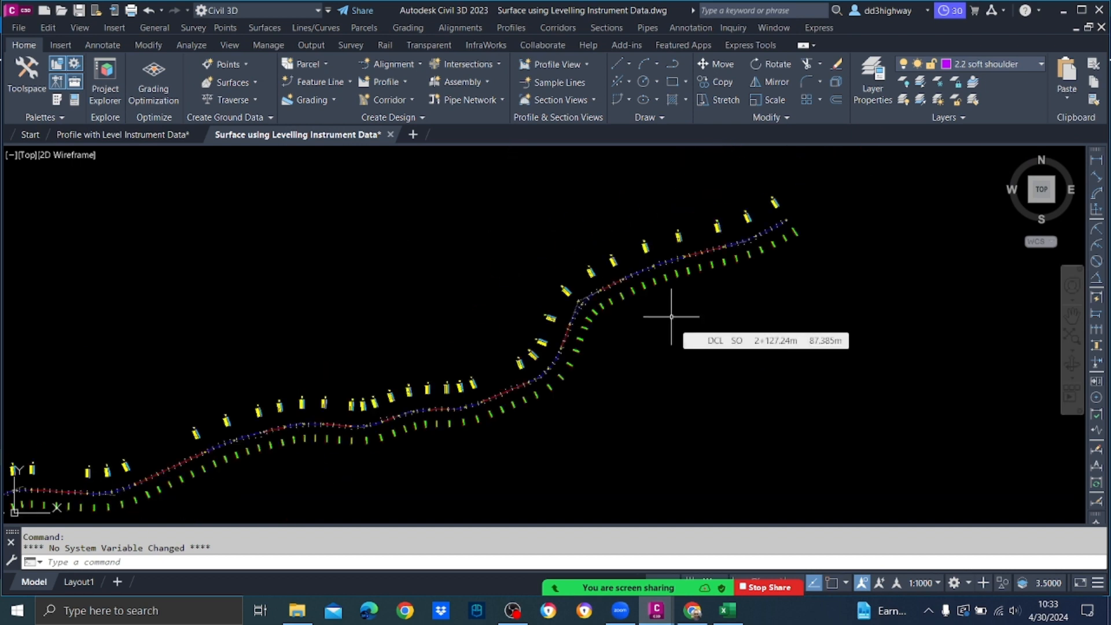
left_click(80, 10)
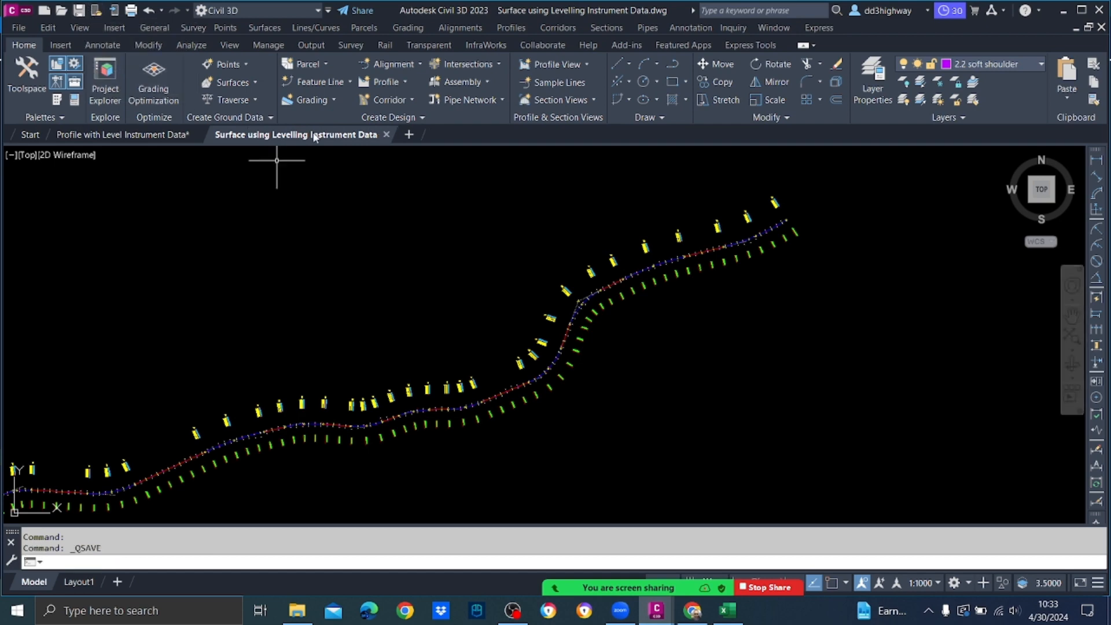
Step: Inspect where the imported points begin around the first curve near station 0+000
mouse_move(316, 138)
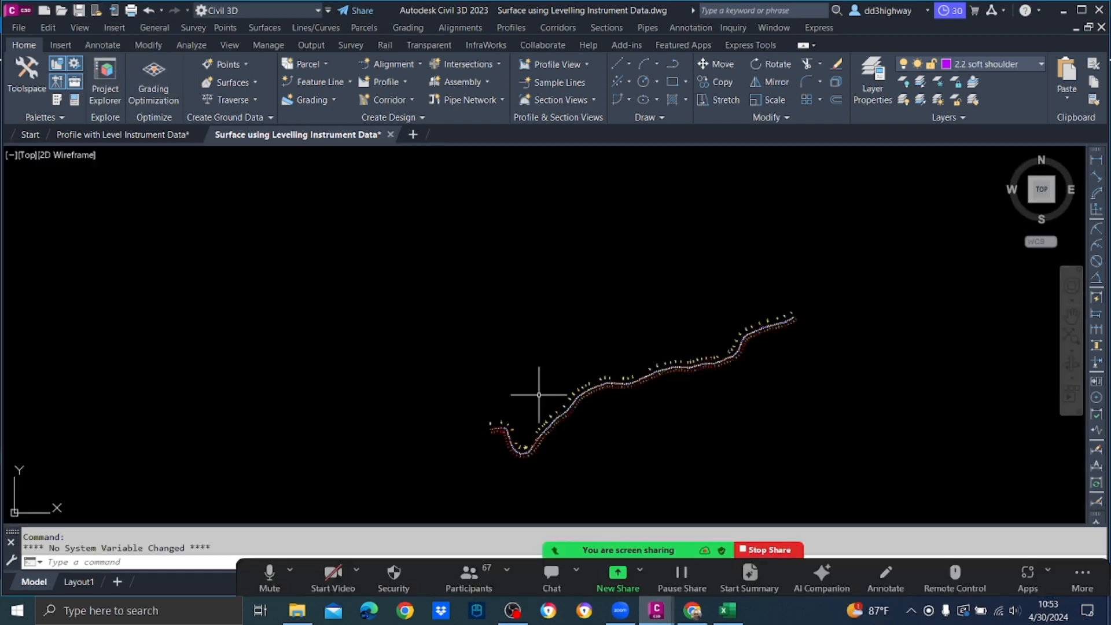
scroll(509, 446, "up", 6)
scroll(489, 303, "up", 6)
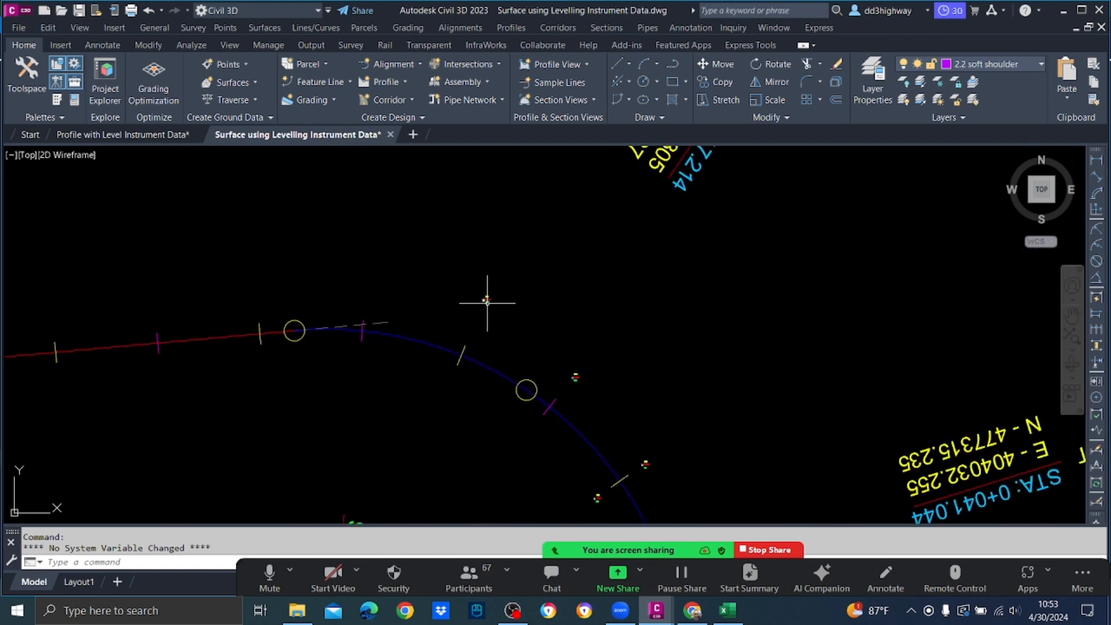
mouse_move(486, 295)
scroll(486, 295, "down", 5)
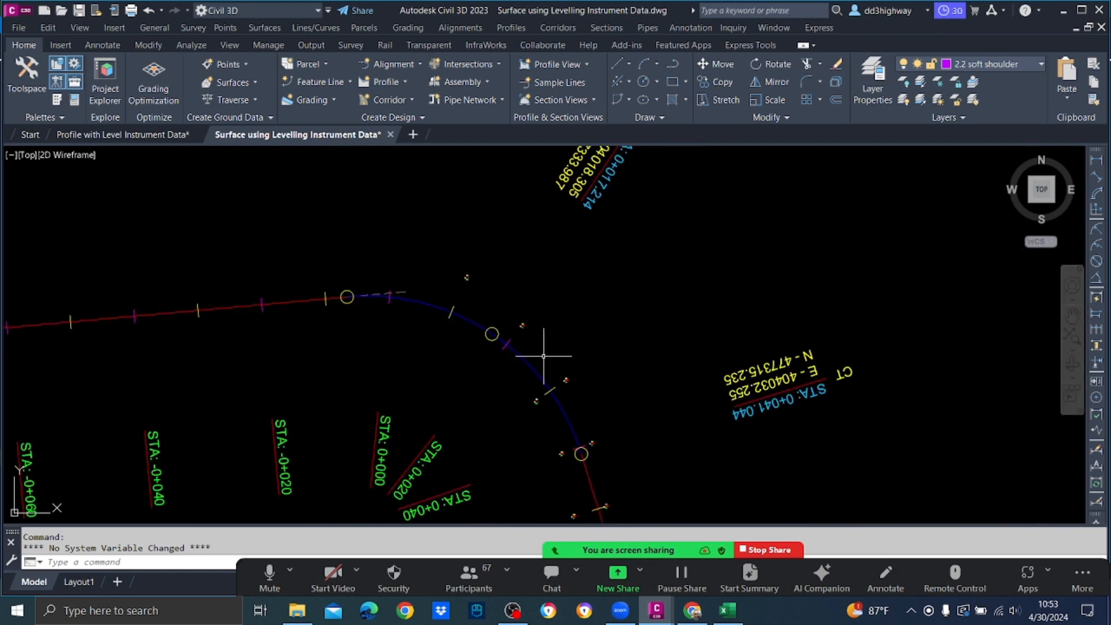
scroll(518, 334, "up", 2)
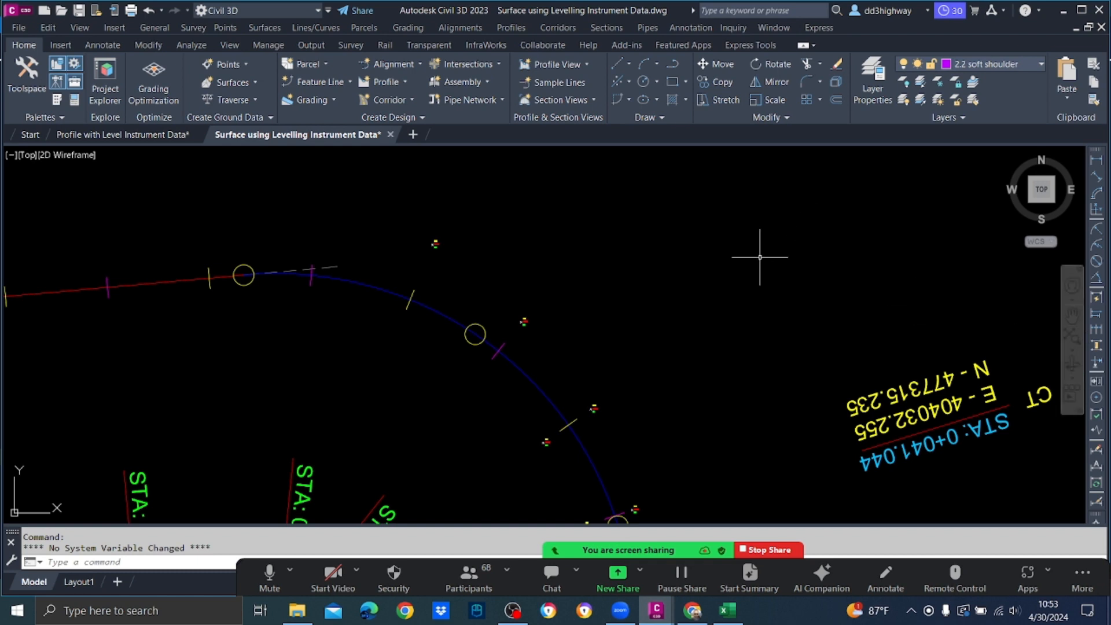
Step: Start a polyline near the first curve and turn on object snap with all snap modes selected
scroll(585, 275, "down", 5)
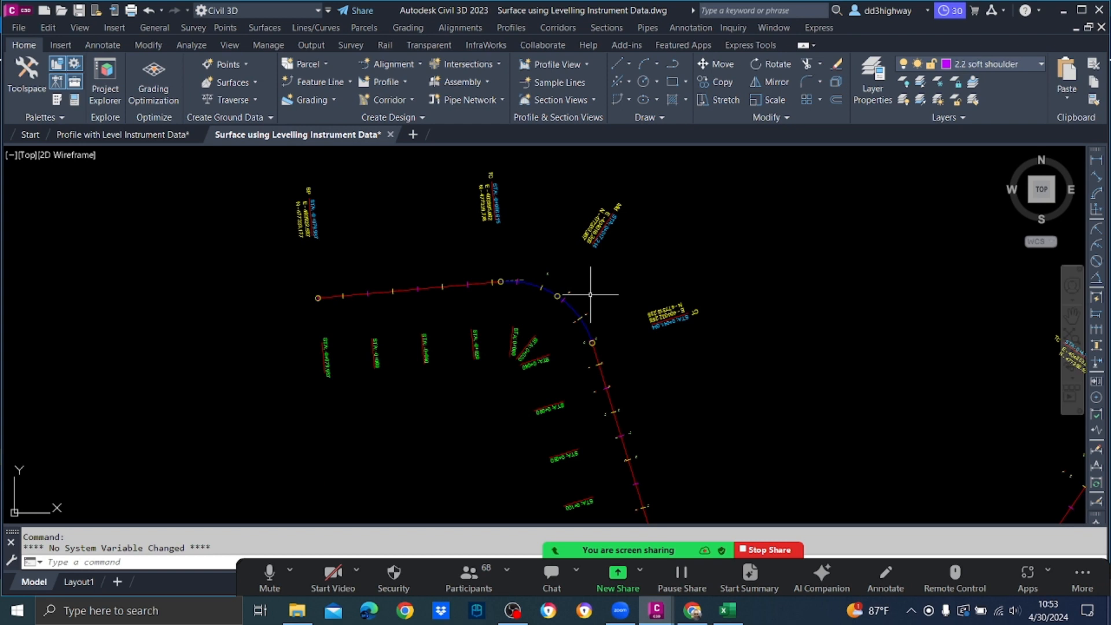
scroll(557, 317, "up", 2)
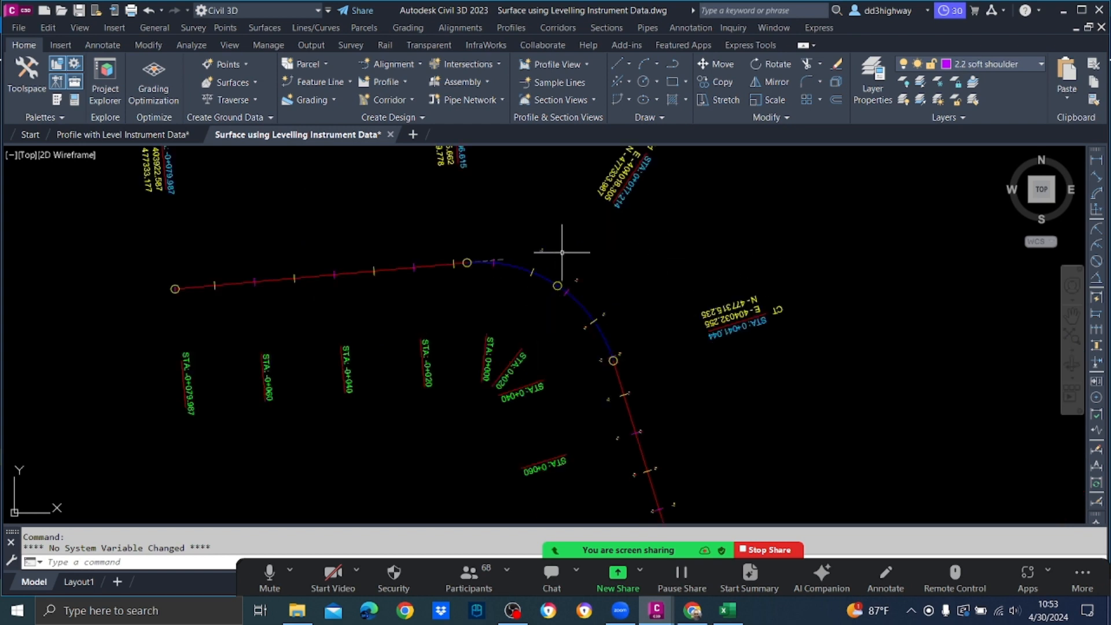
scroll(561, 252, "up", 4)
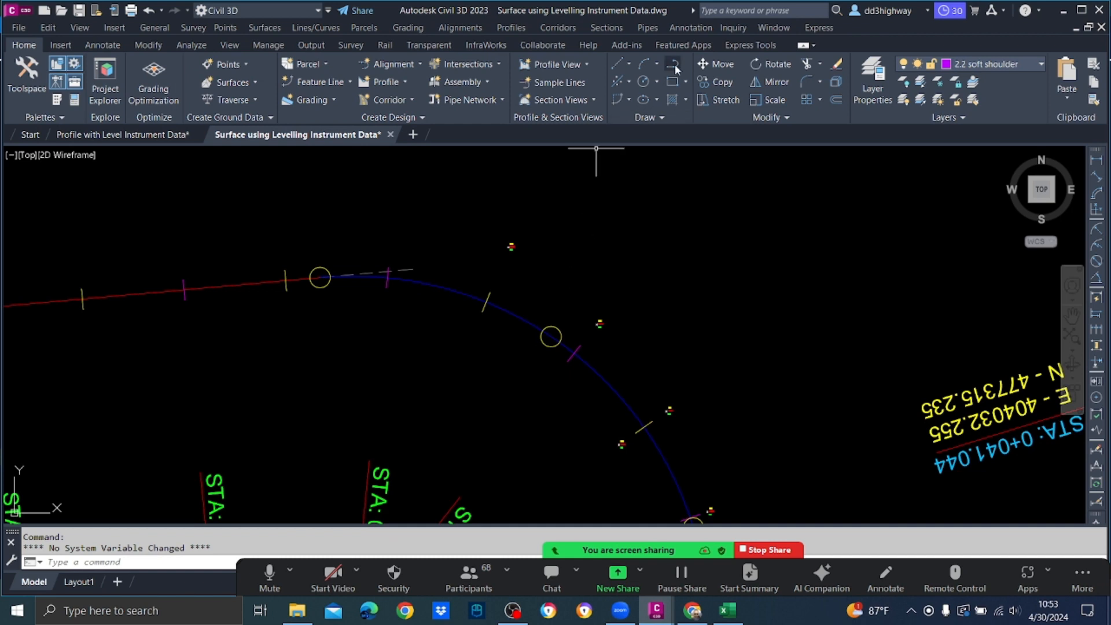
left_click(673, 64)
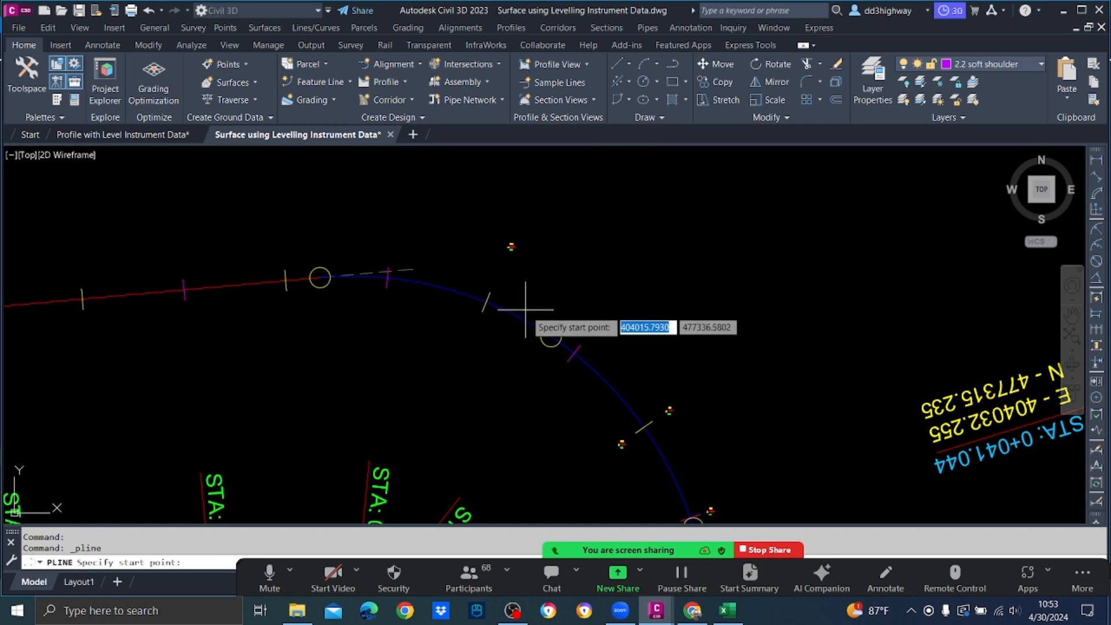
scroll(521, 313, "up", 4)
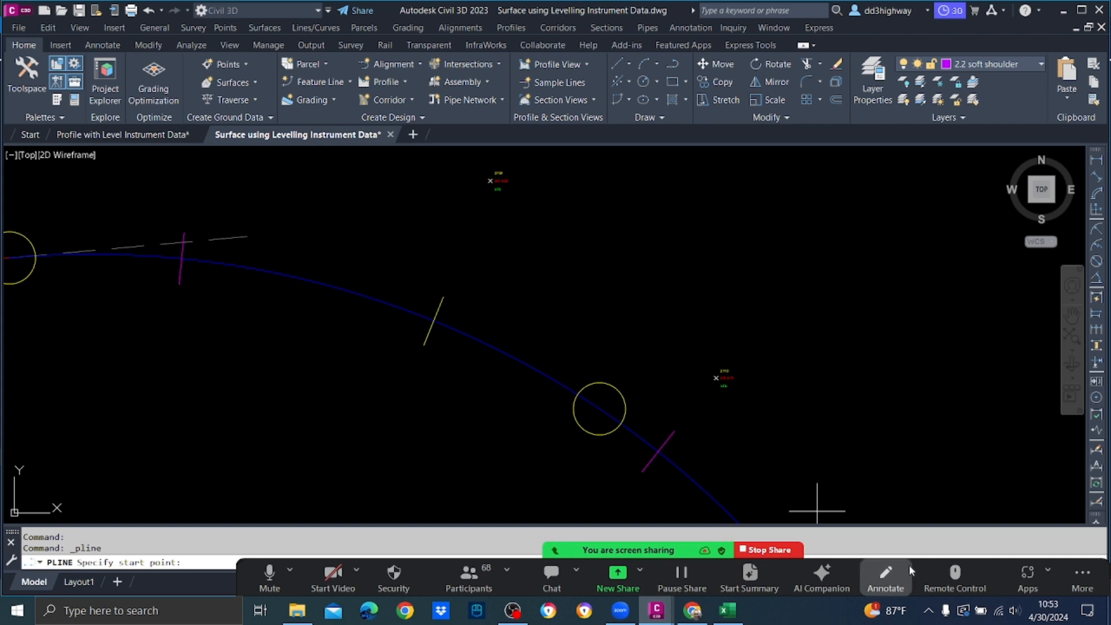
left_click_drag(910, 570, 915, 246)
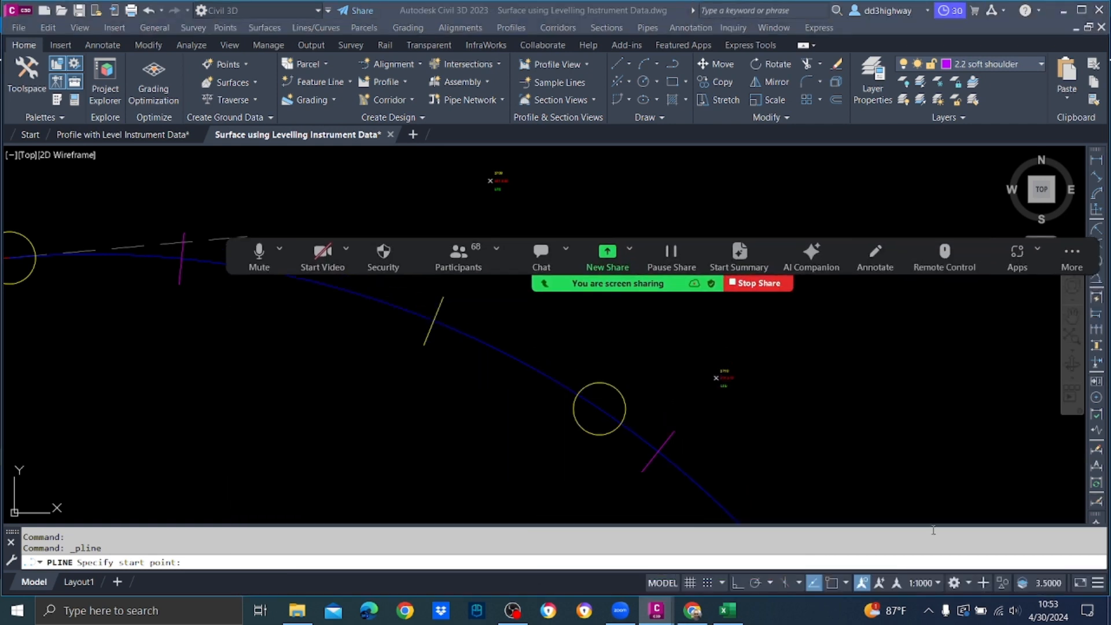
left_click(847, 583)
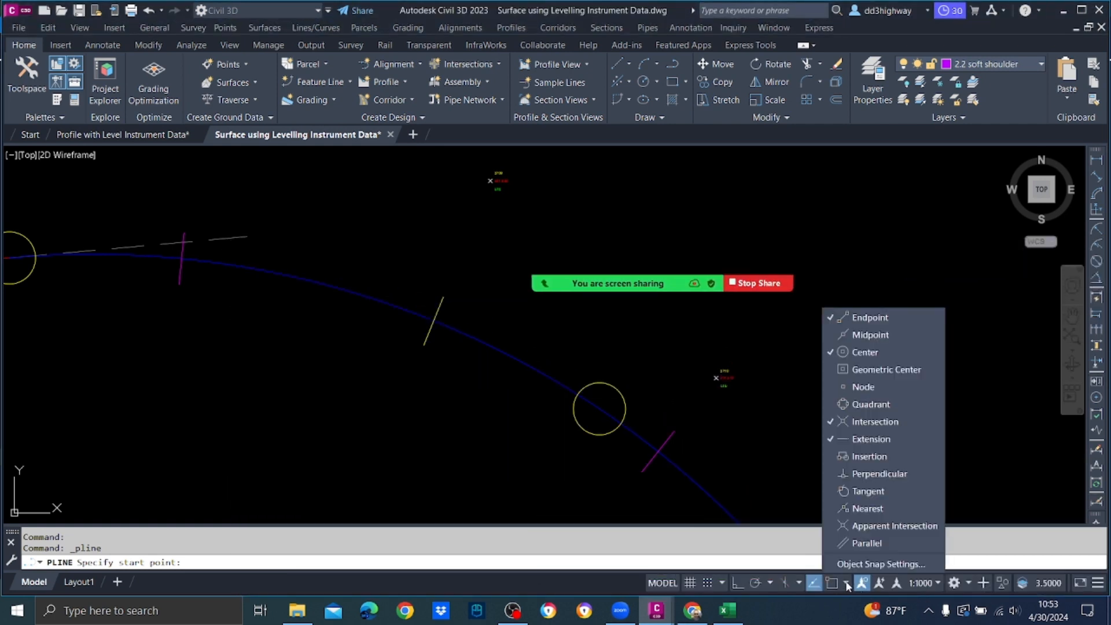
left_click(846, 585)
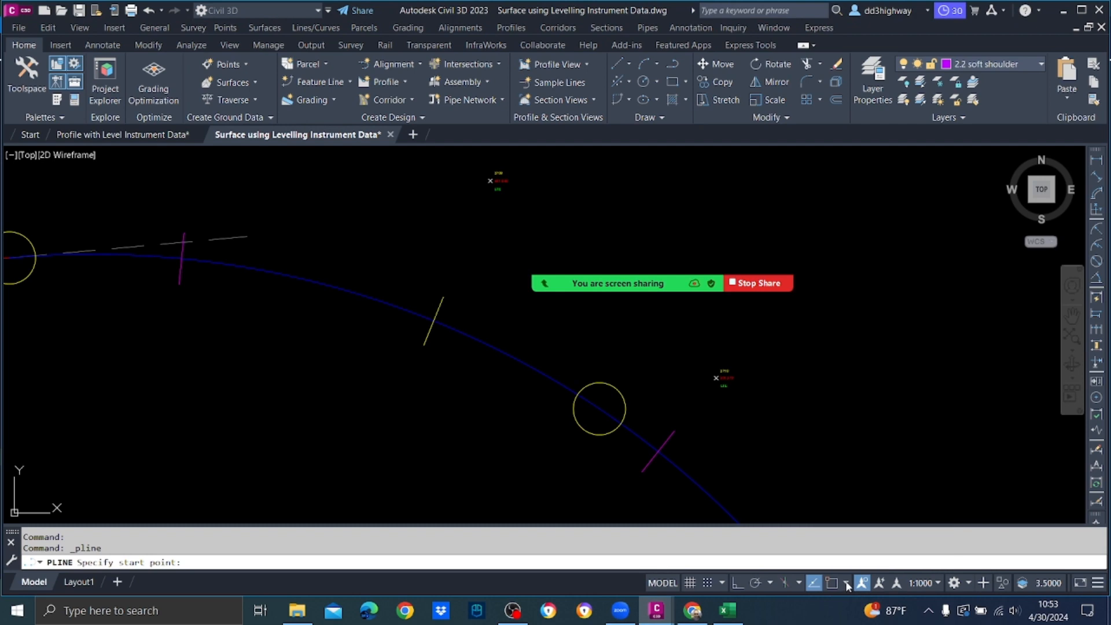
left_click(847, 584)
left_click(868, 563)
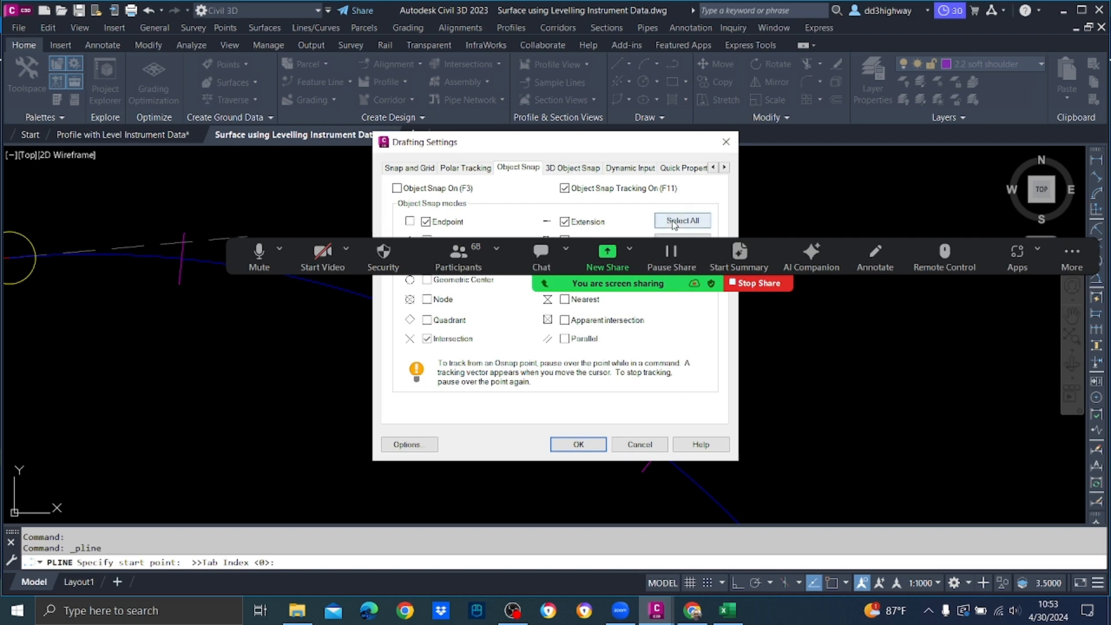
left_click(578, 445)
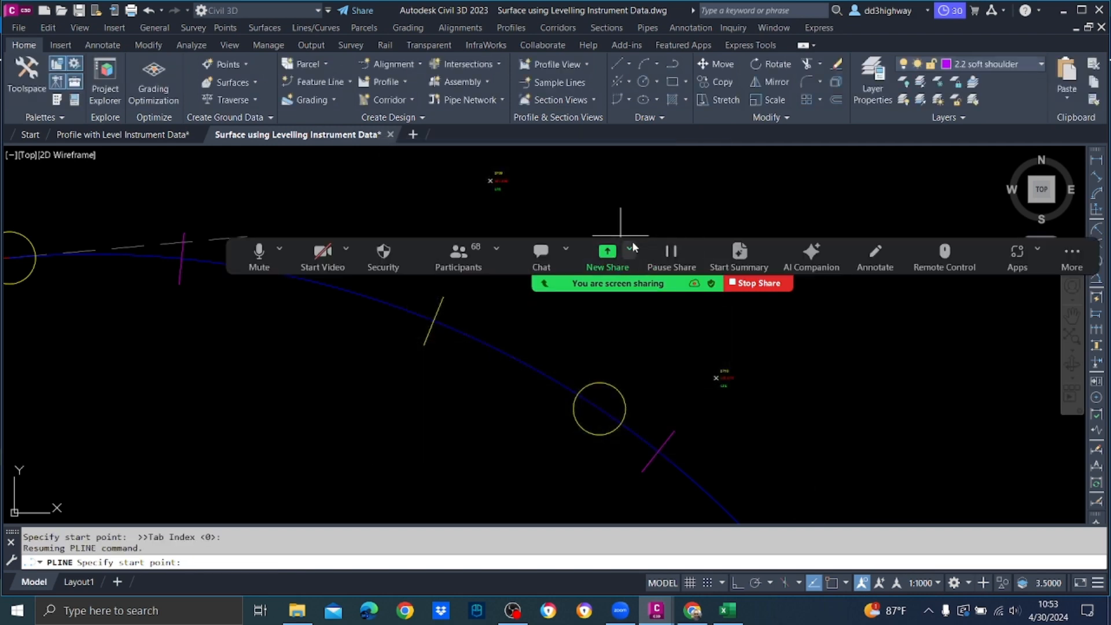
left_click_drag(638, 239, 693, 562)
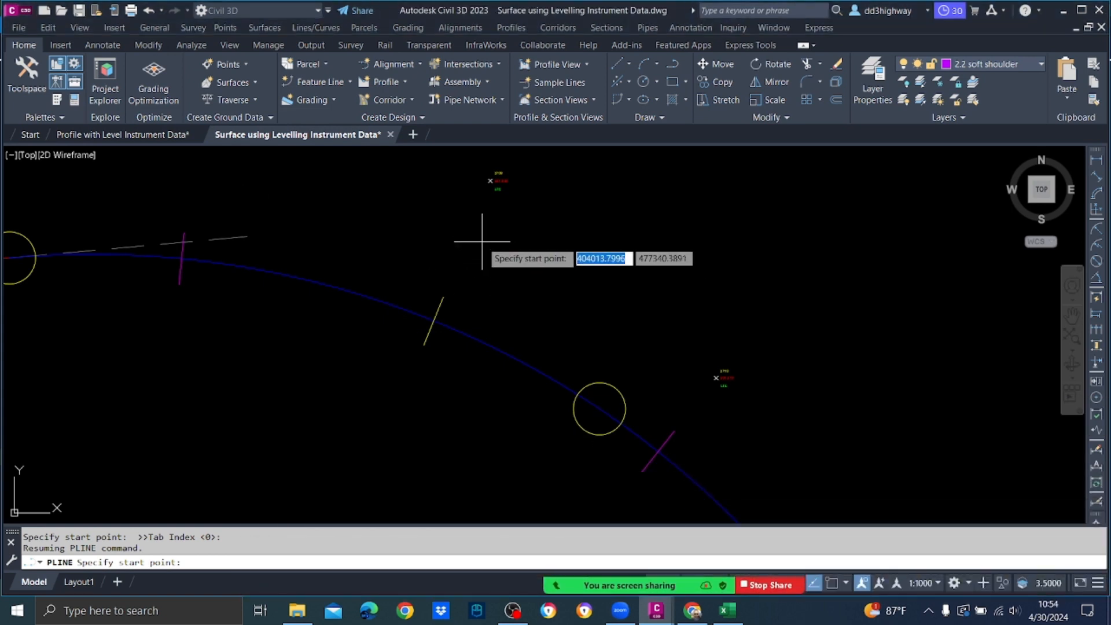
scroll(405, 237, "down", 5)
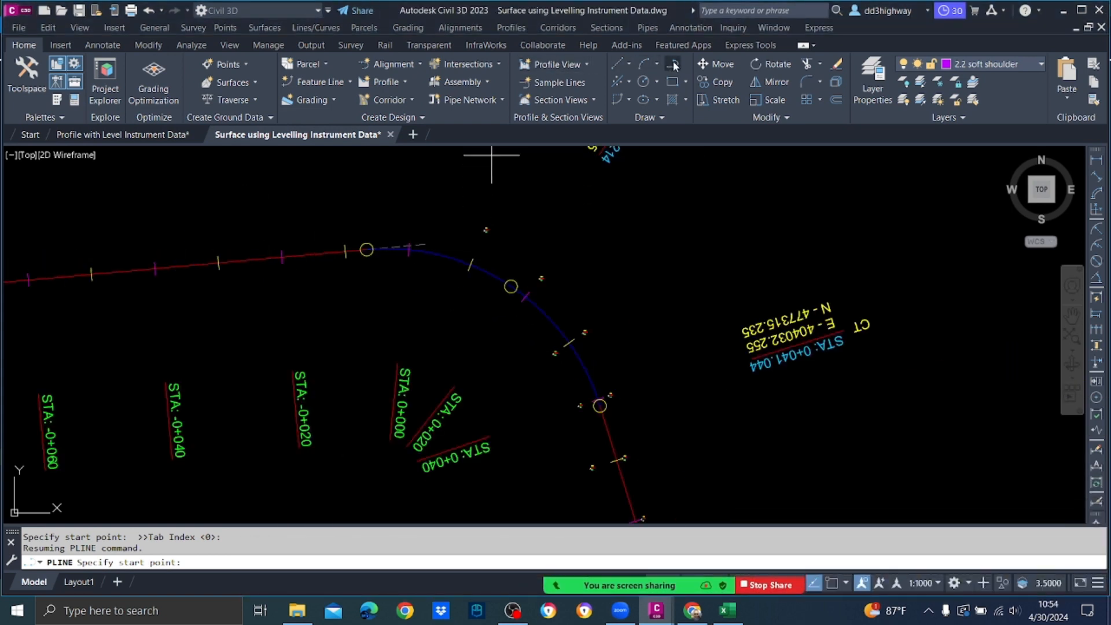
left_click(674, 66)
scroll(494, 253, "up", 4)
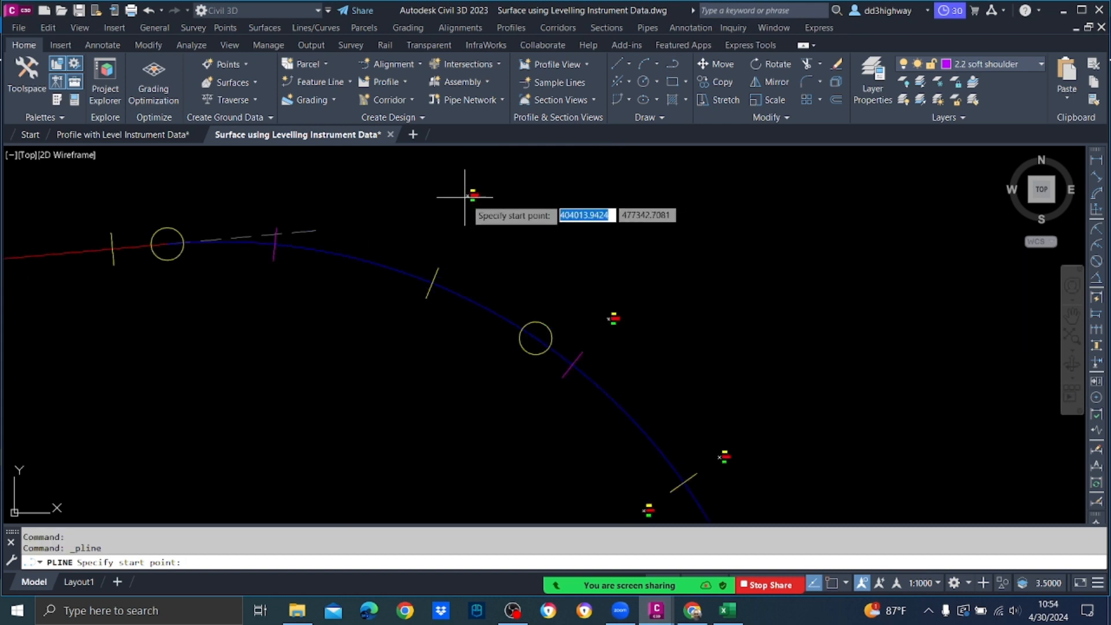
key("F3")
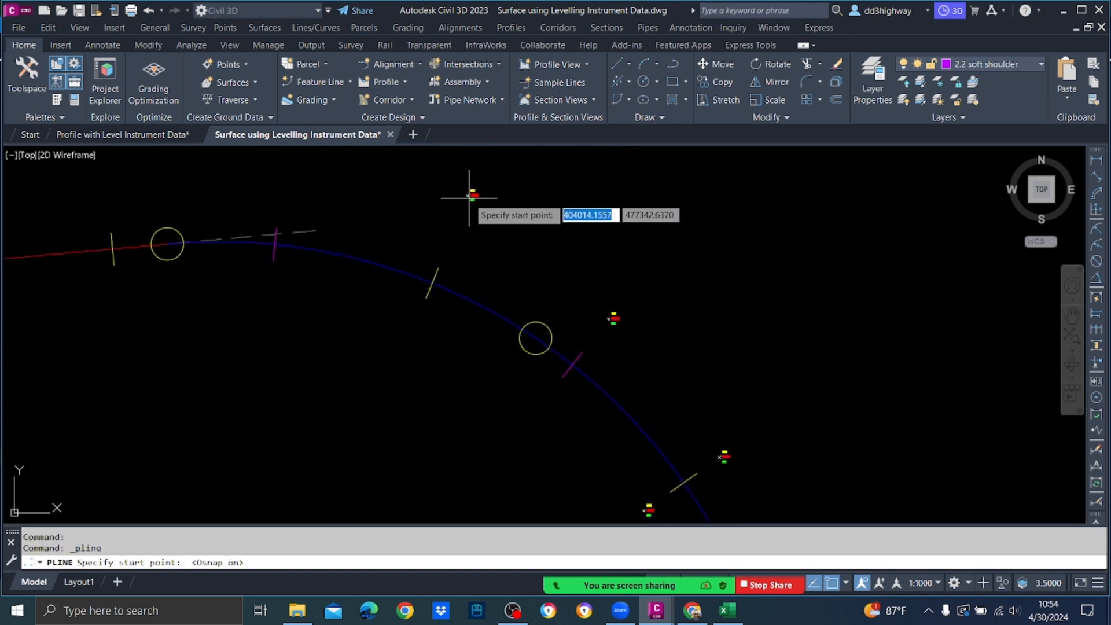
Step: Try tracing a polyline through the first LTE points around the outside of the first curve, starting at point 2709, and erase it
scroll(469, 197, "up", 4)
left_click(470, 197)
scroll(664, 351, "down", 2)
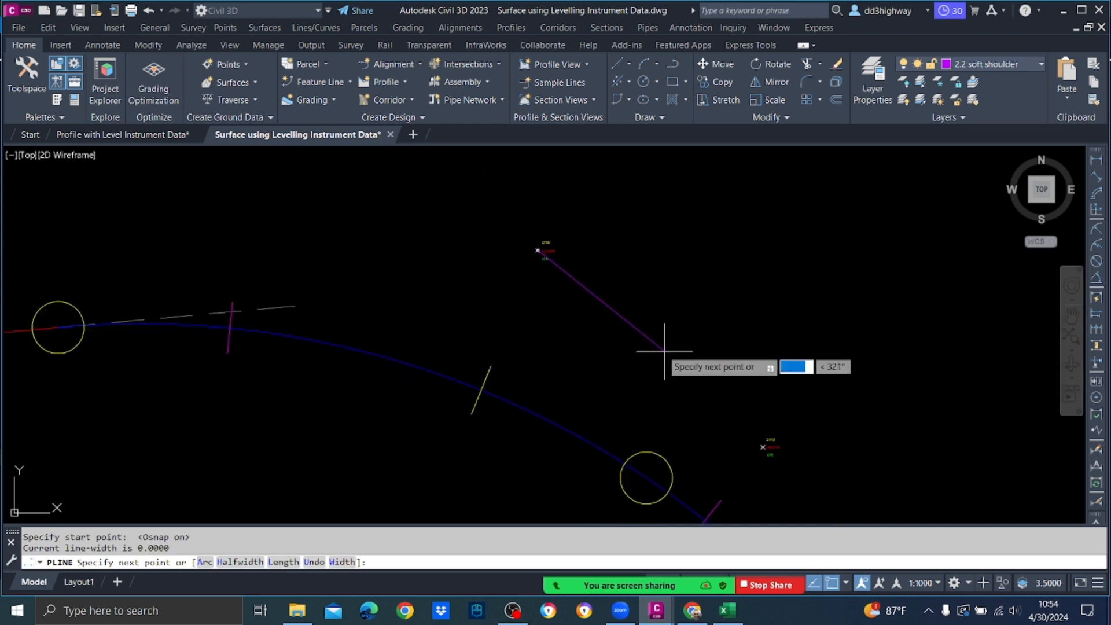
scroll(664, 351, "down", 2)
scroll(728, 411, "up", 2)
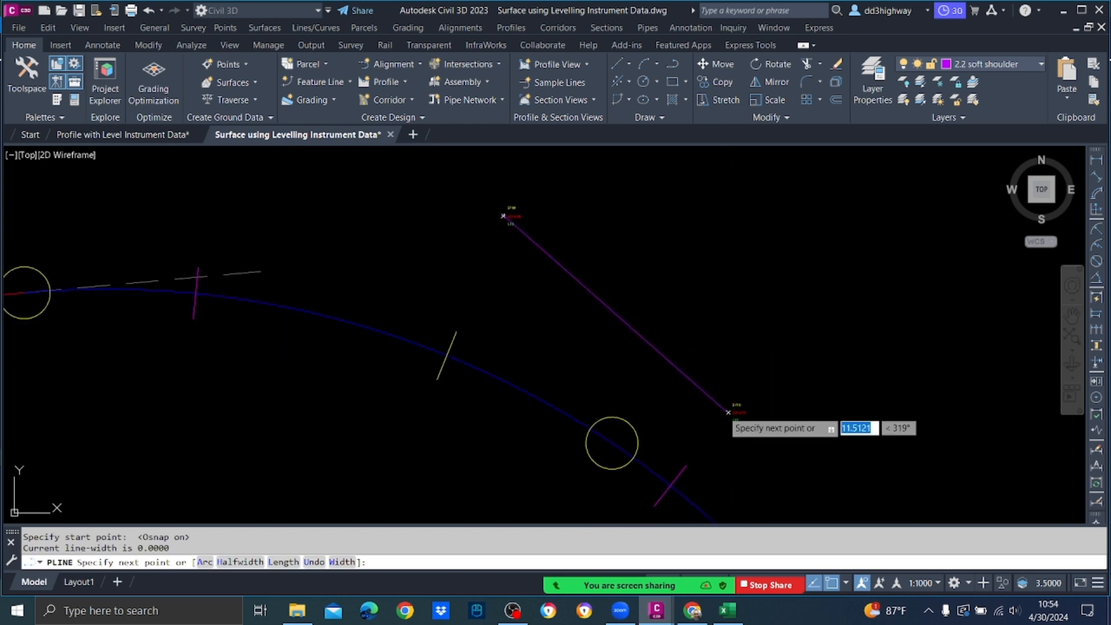
scroll(728, 412, "up", 6)
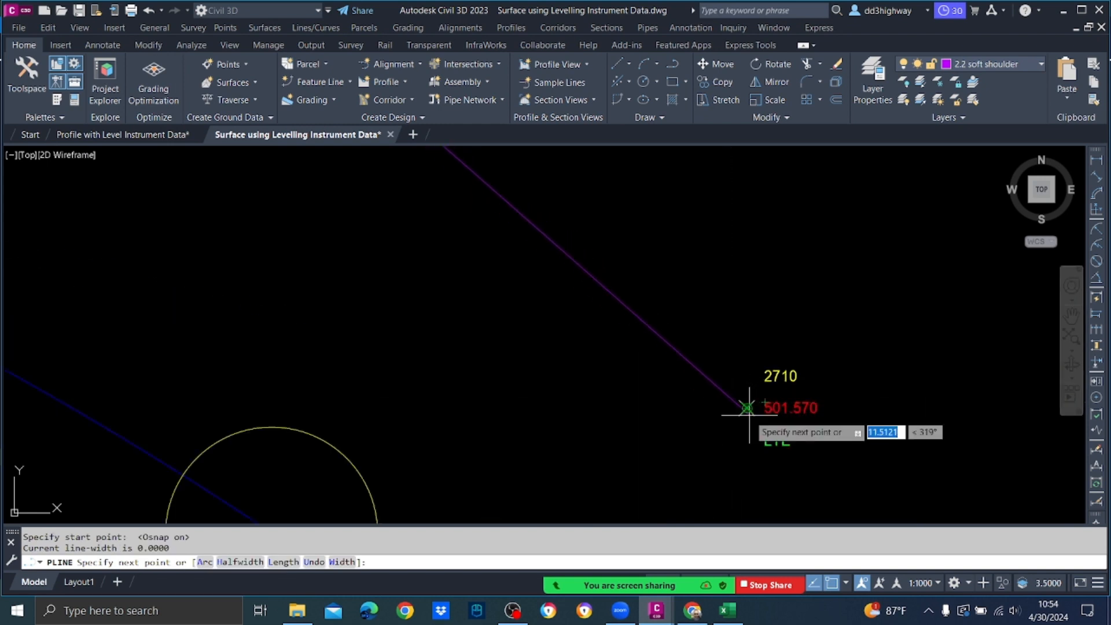
left_click(747, 408)
scroll(714, 342, "down", 4)
scroll(690, 324, "up", 4)
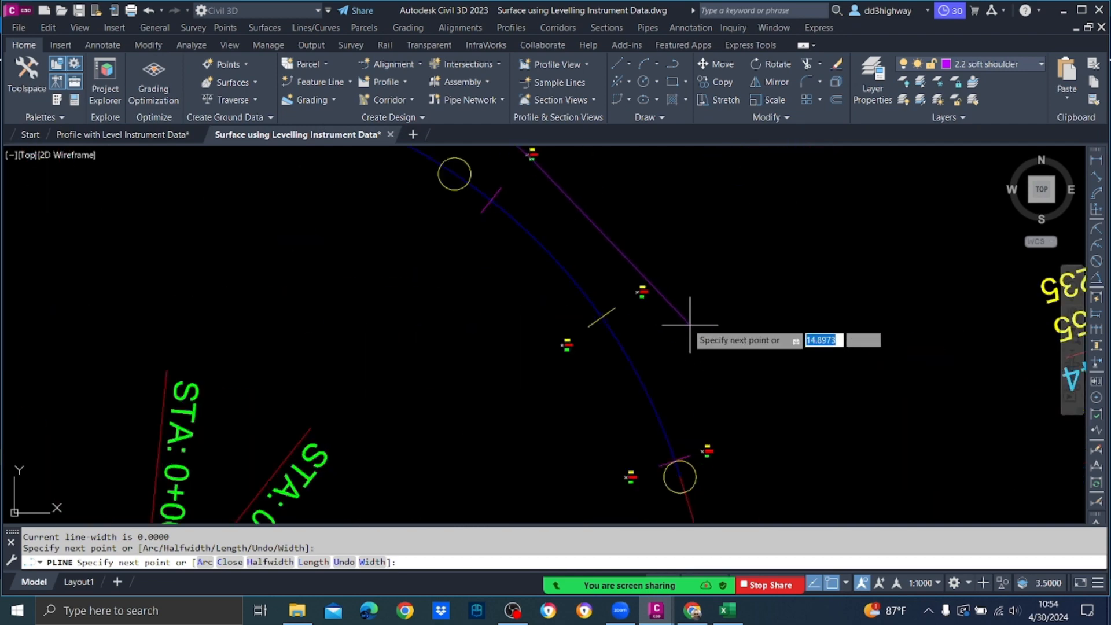
left_click(641, 290)
scroll(665, 376, "up", 3)
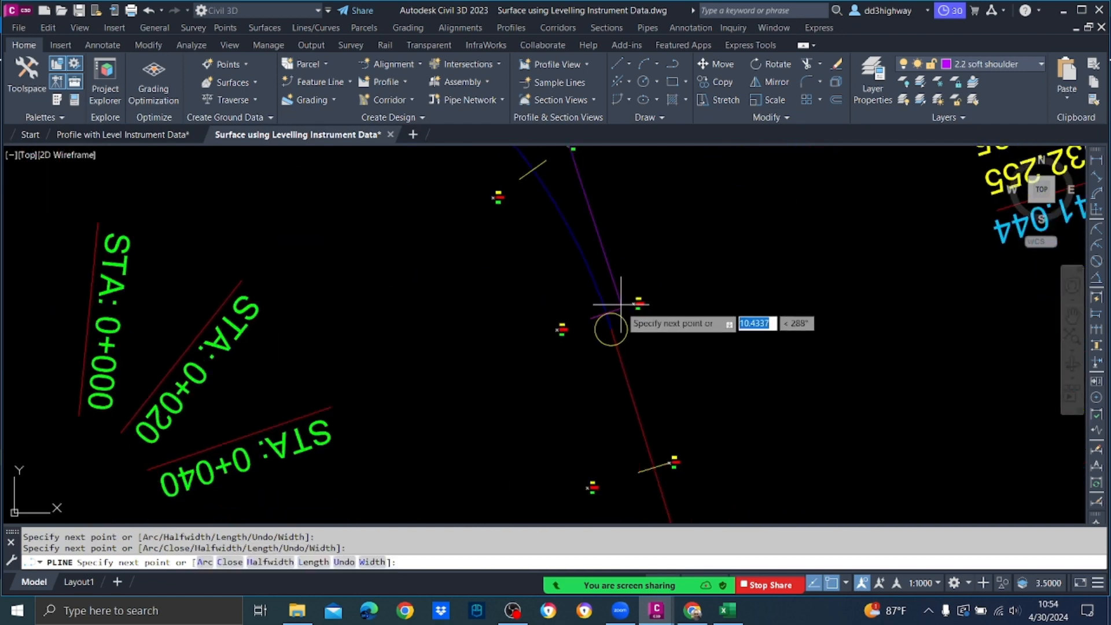
scroll(621, 307, "up", 2)
left_click(649, 291)
scroll(680, 367, "down", 6)
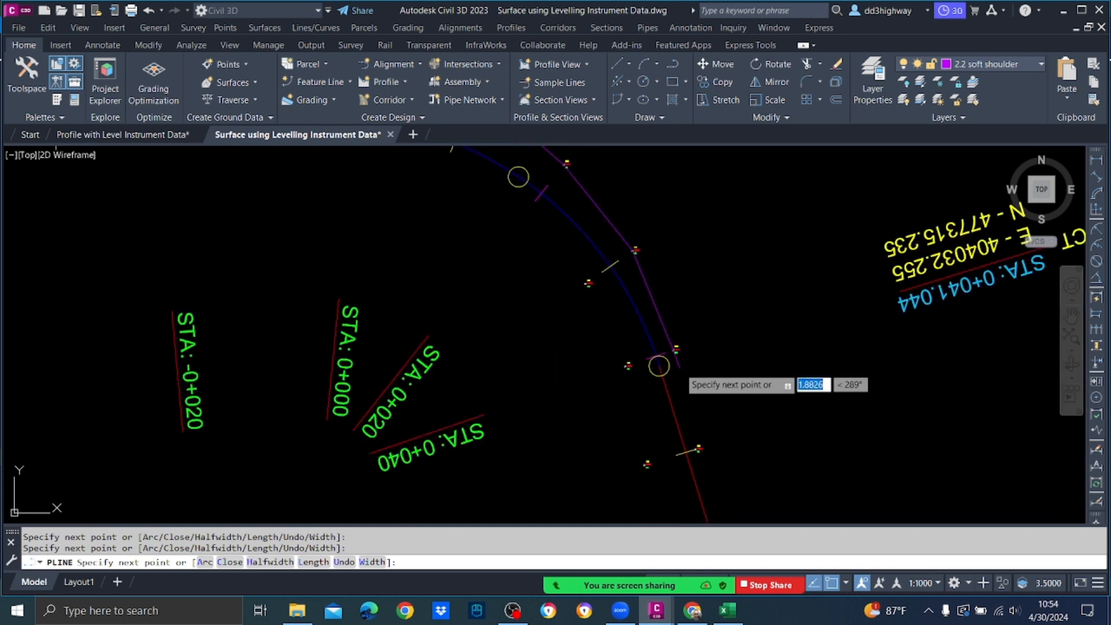
key("Escape")
left_click(617, 230)
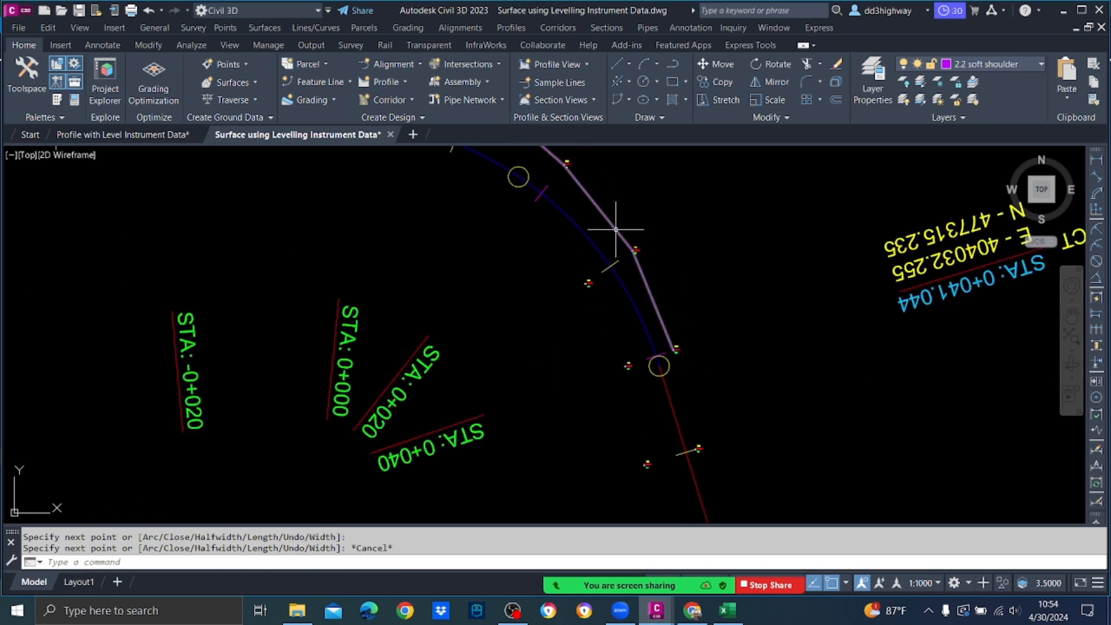
key("Delete")
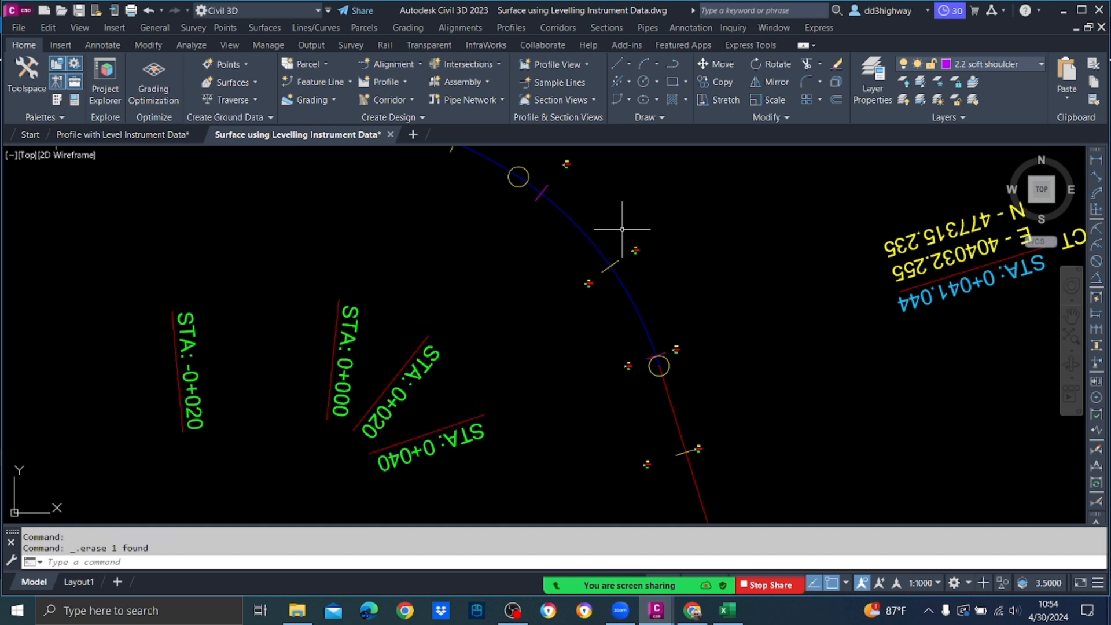
Step: Read the number of the first LTE point at the first curve and note 2709 in a new Notepad document
scroll(704, 255, "down", 3)
scroll(669, 218, "up", 8)
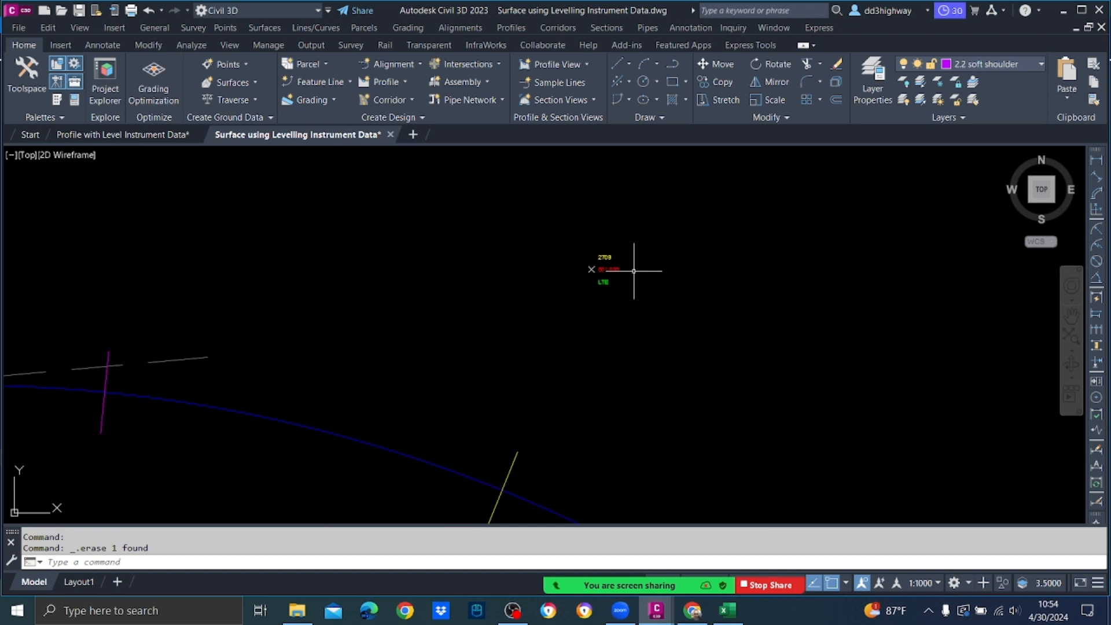
scroll(603, 267, "up", 2)
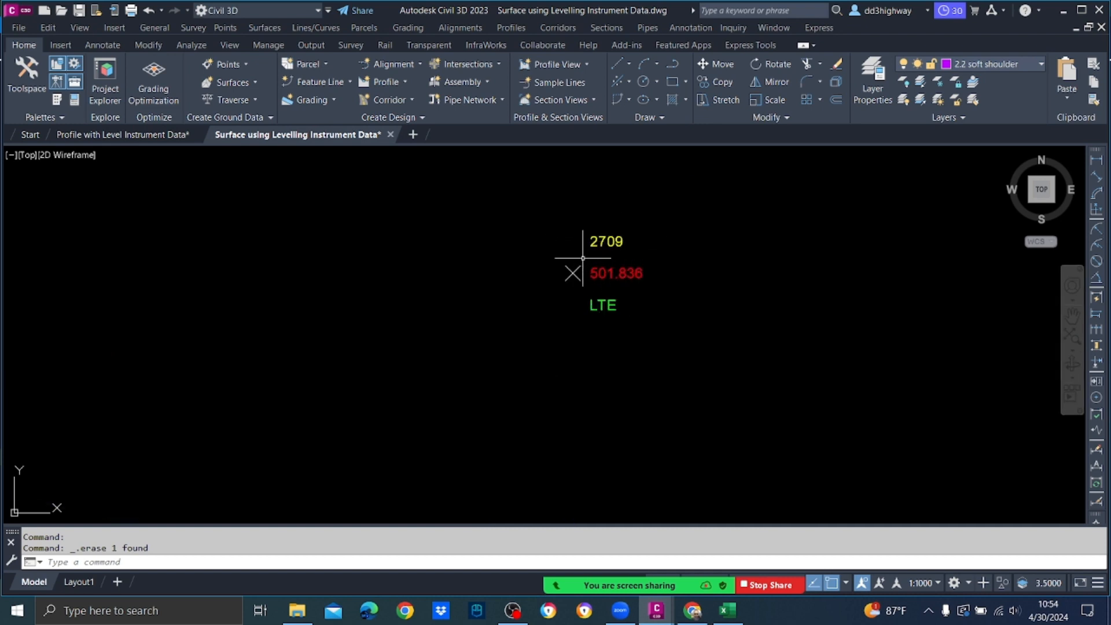
scroll(585, 259, "down", 6)
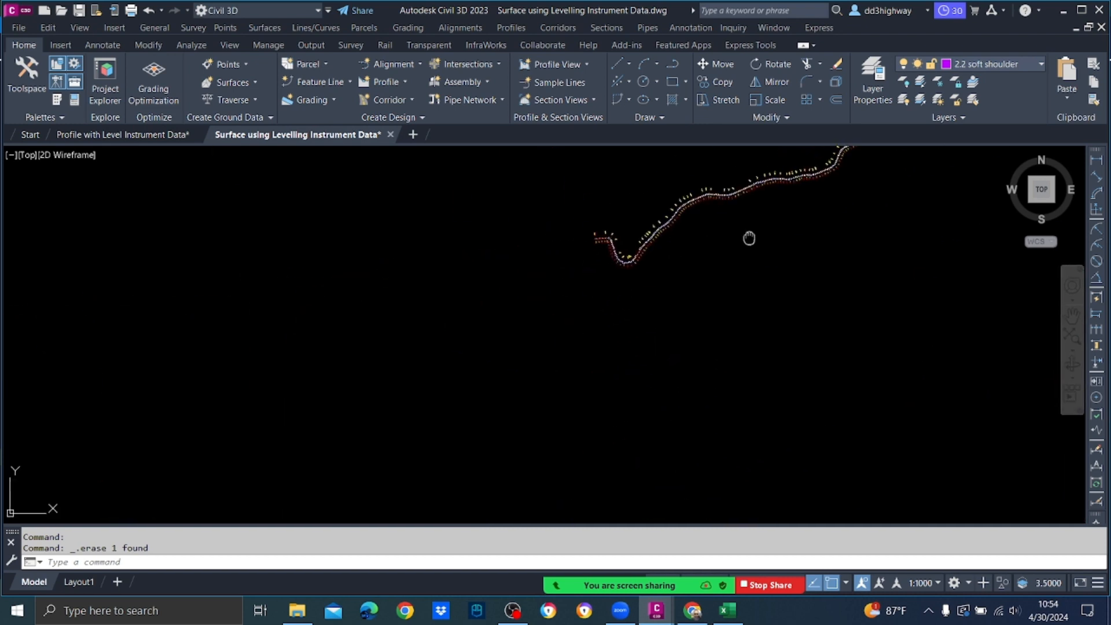
middle_click_drag(746, 238, 476, 410)
scroll(476, 410, "up", 6)
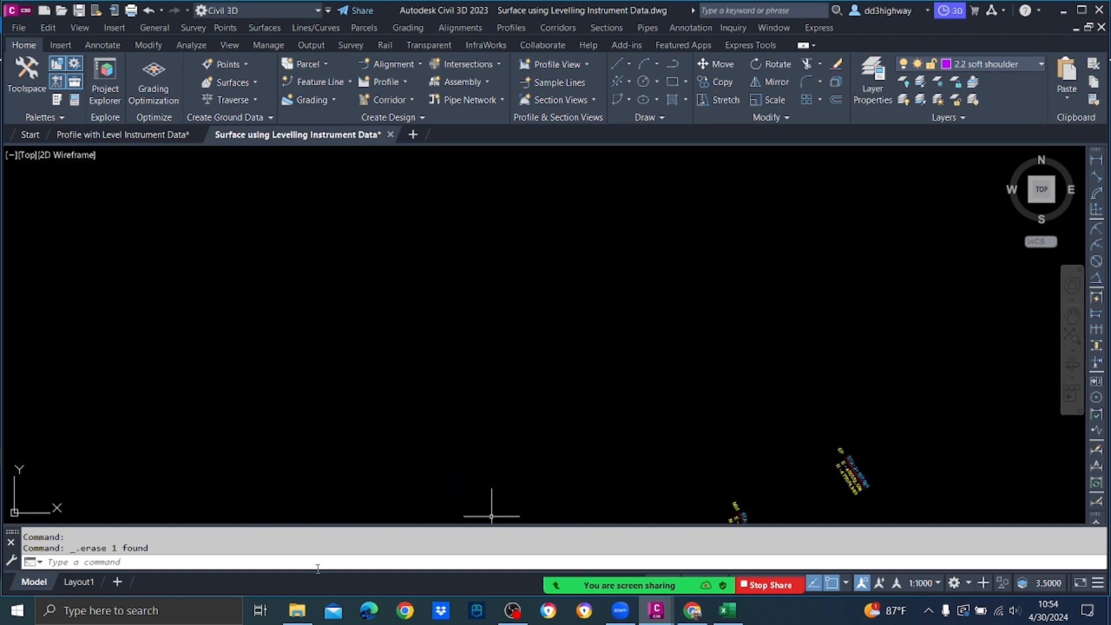
left_click(87, 610)
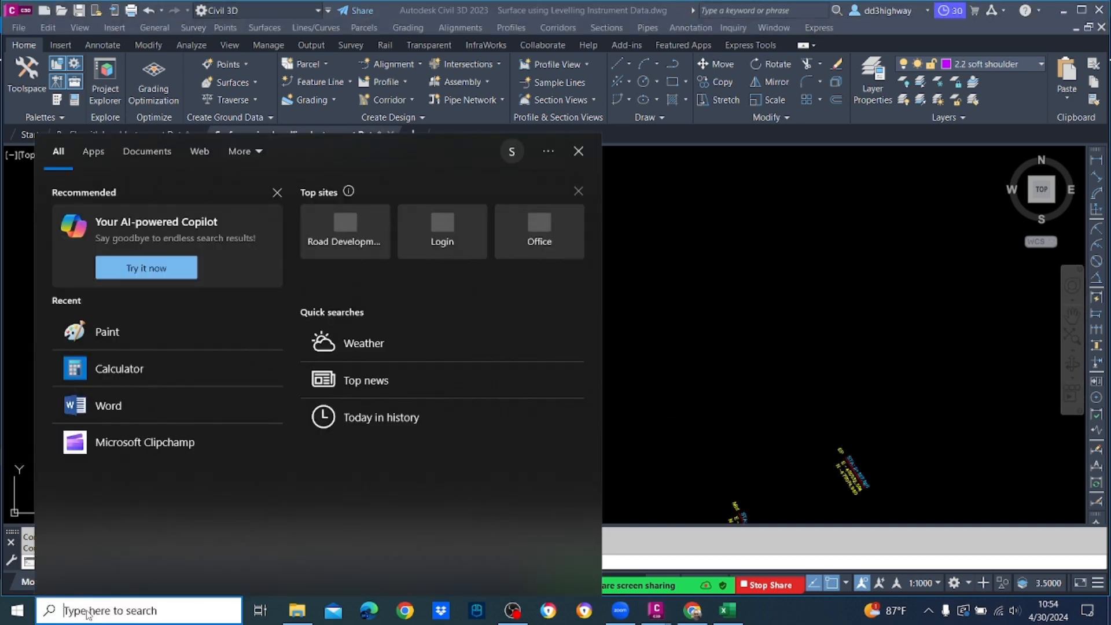
type("notep")
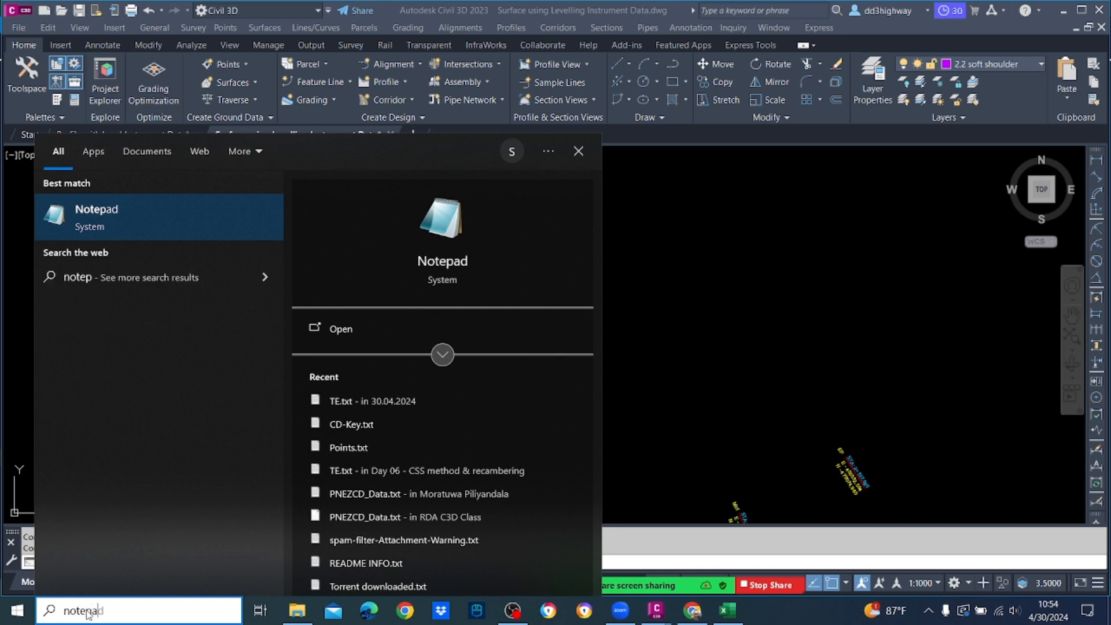
type("ad")
key("Return")
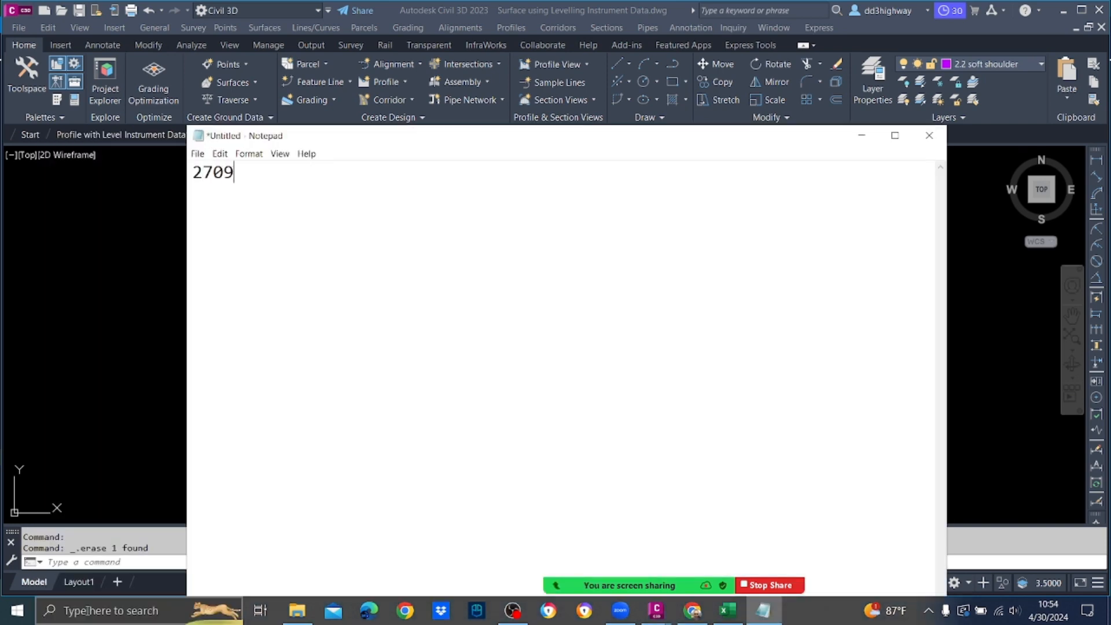
Step: Find the last LTE point near the alignment's far end and complete the Notepad entry as 2709-2941
left_click(53, 310)
scroll(722, 285, "down", 10)
scroll(721, 301, "up", 7)
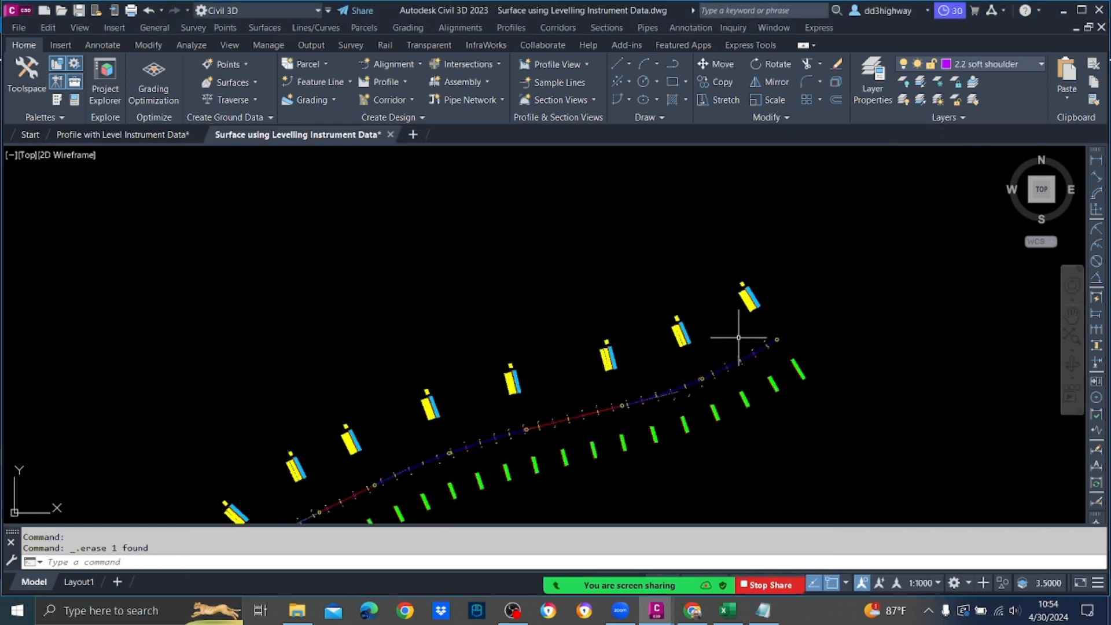
scroll(738, 338, "up", 8)
middle_click_drag(752, 367, 716, 203)
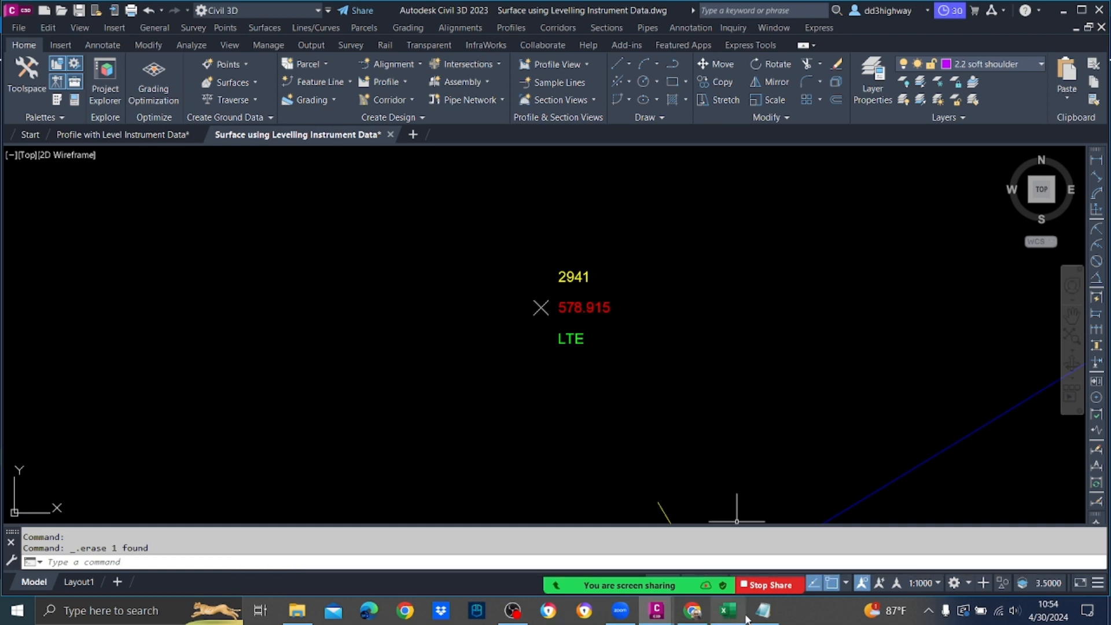
left_click(764, 610)
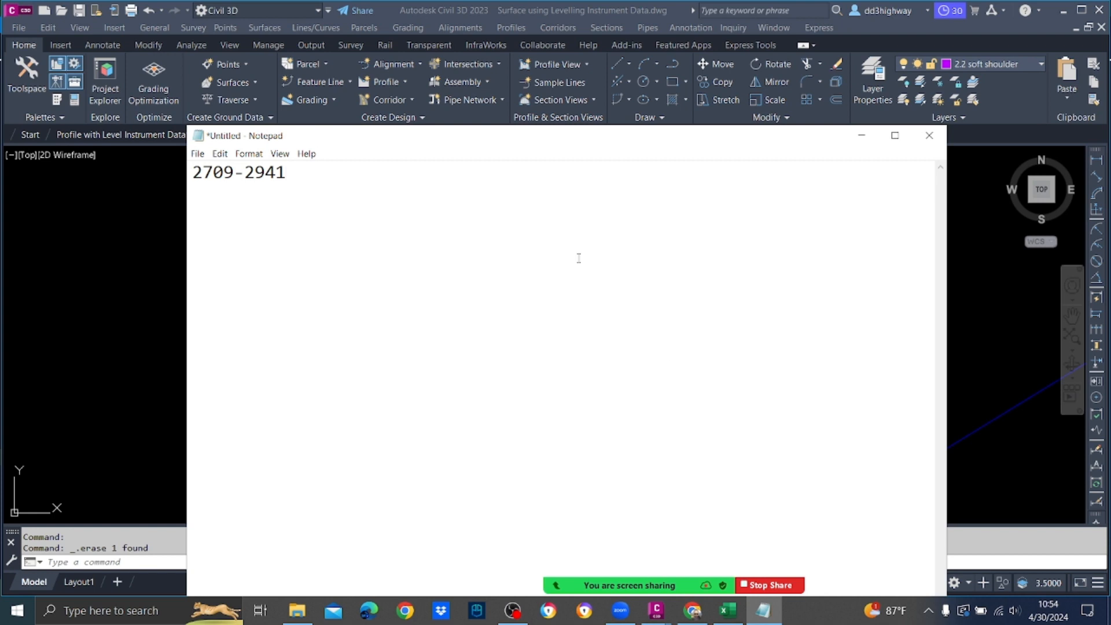
Step: Start a line by point number range and copy the LTE range 2709-2941 from the Notepad document
left_click(60, 262)
scroll(682, 261, "down", 8)
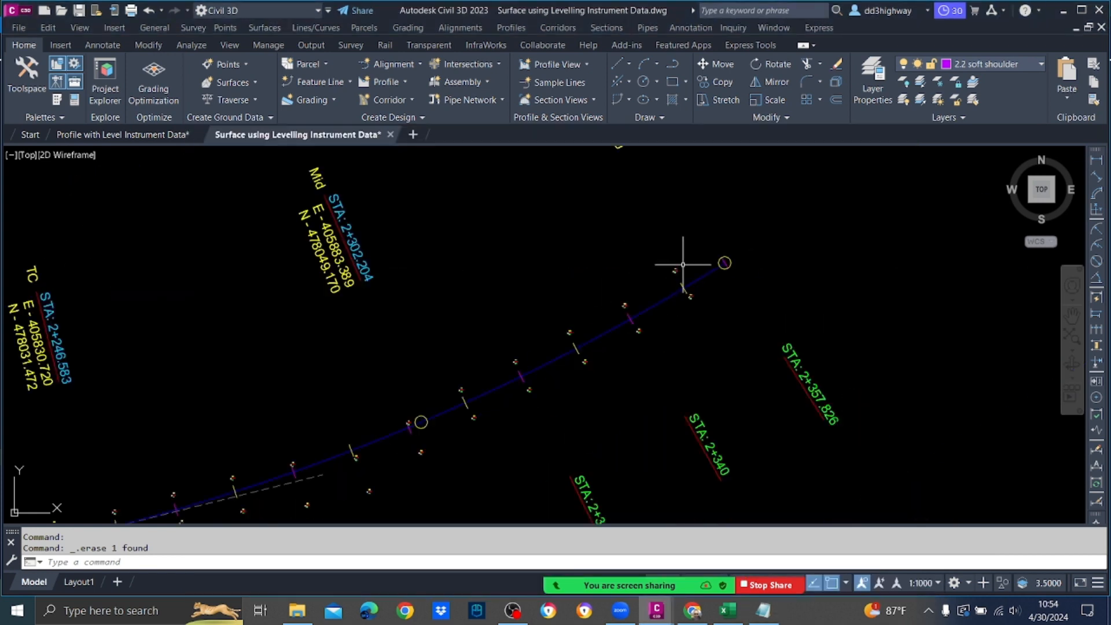
middle_click_drag(404, 370, 849, 267)
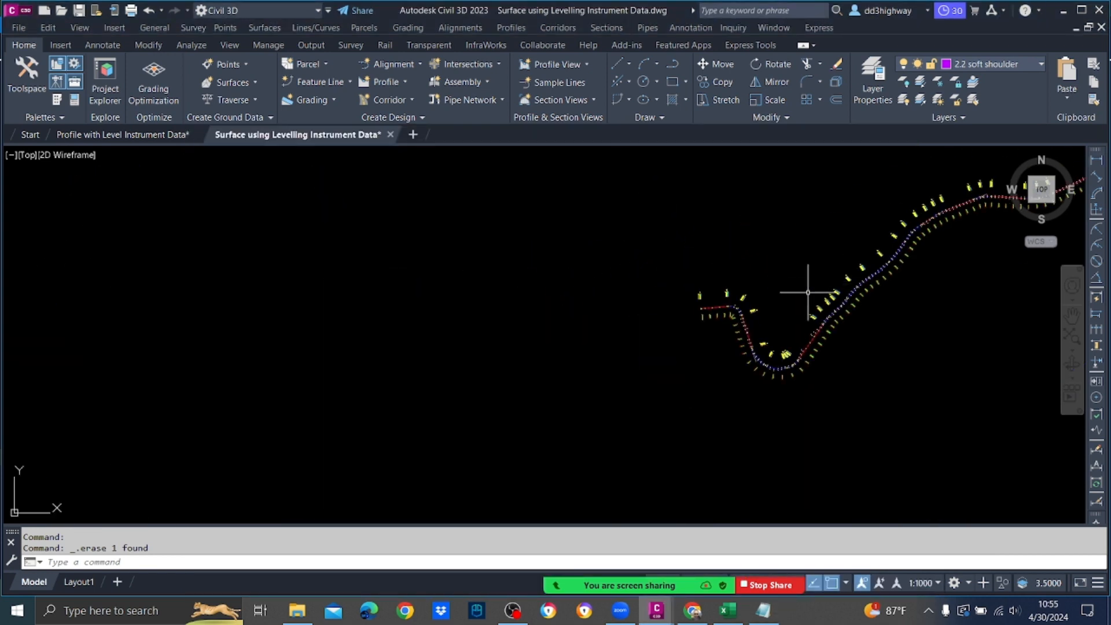
scroll(808, 293, "up", 6)
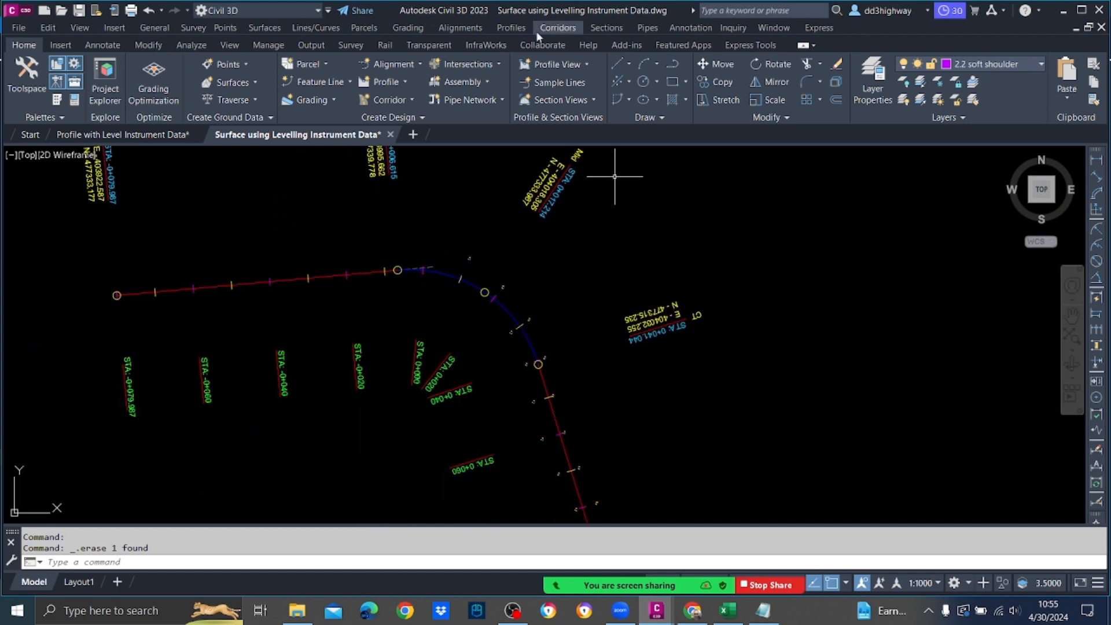
left_click(630, 65)
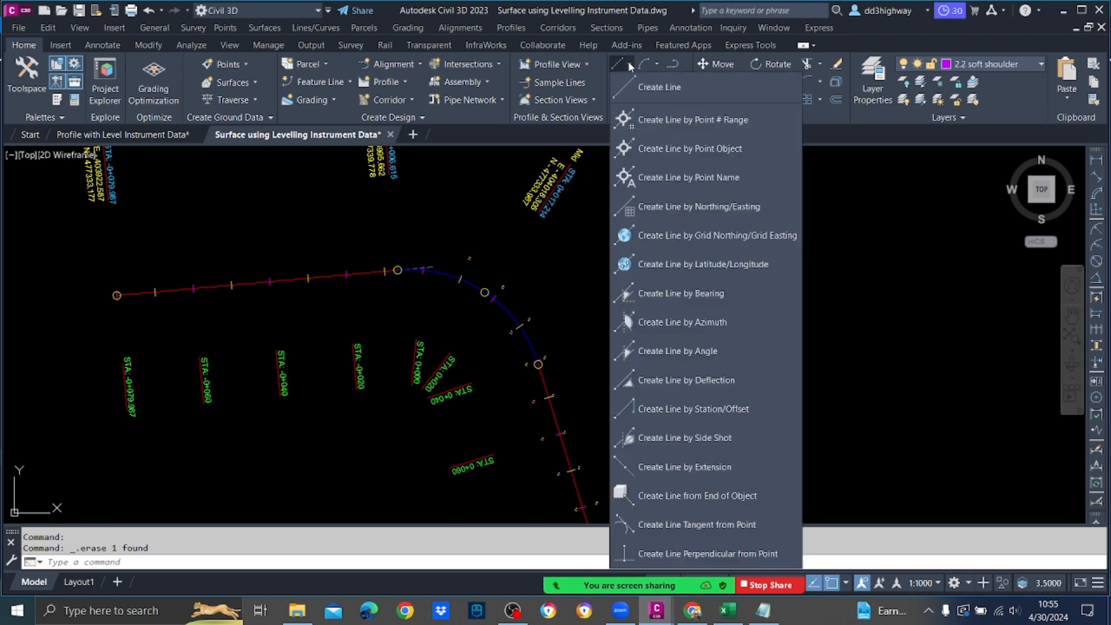
left_click(650, 120)
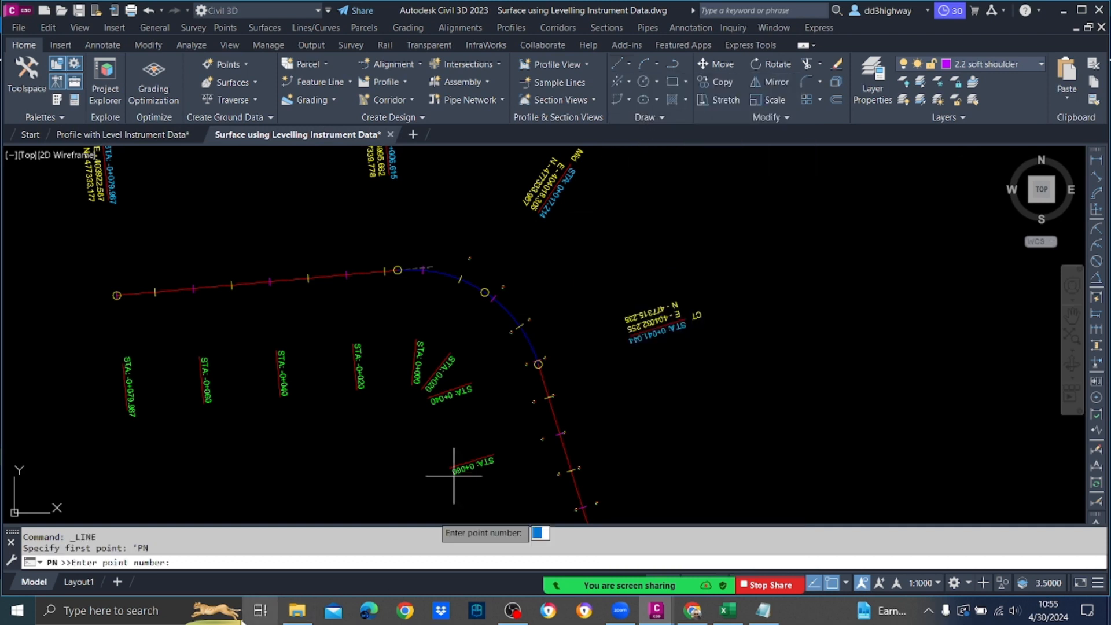
left_click(765, 613)
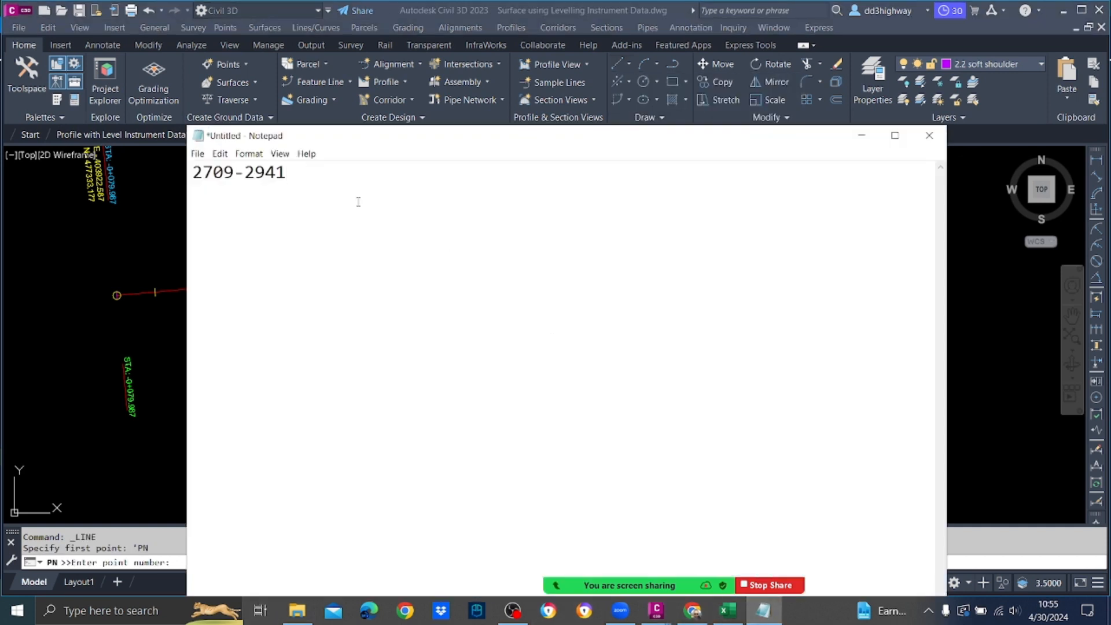
left_click_drag(320, 181, 139, 184)
key("ctrl+c")
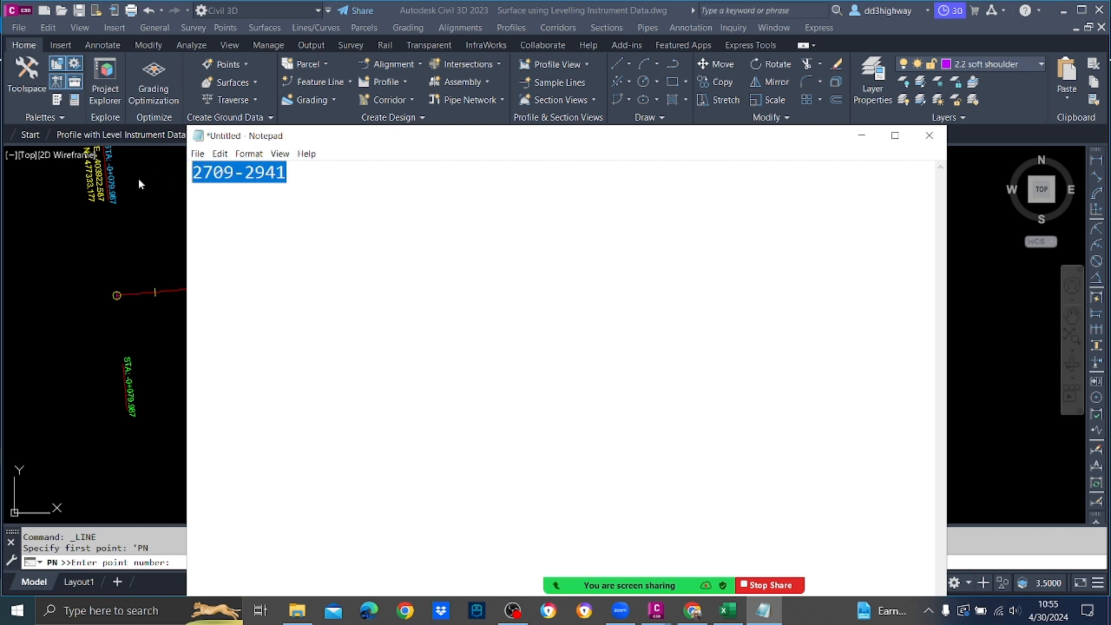
Step: Draw the line through all LTE points by entering the copied range 2709-2941 as the point numbers, and end the command
left_click(179, 567)
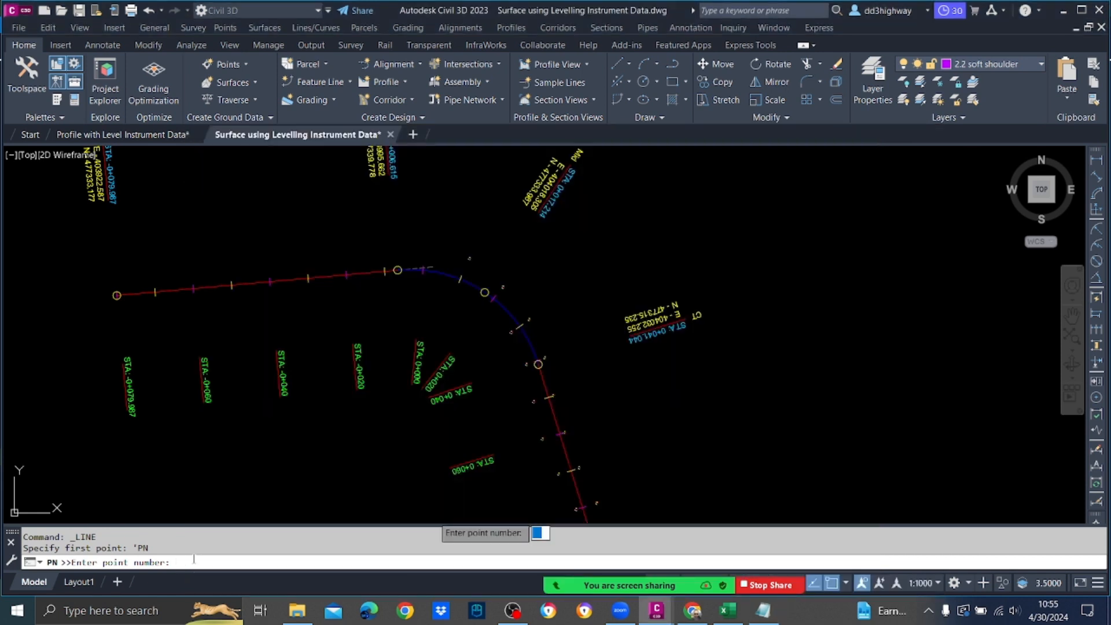
key("ctrl+v")
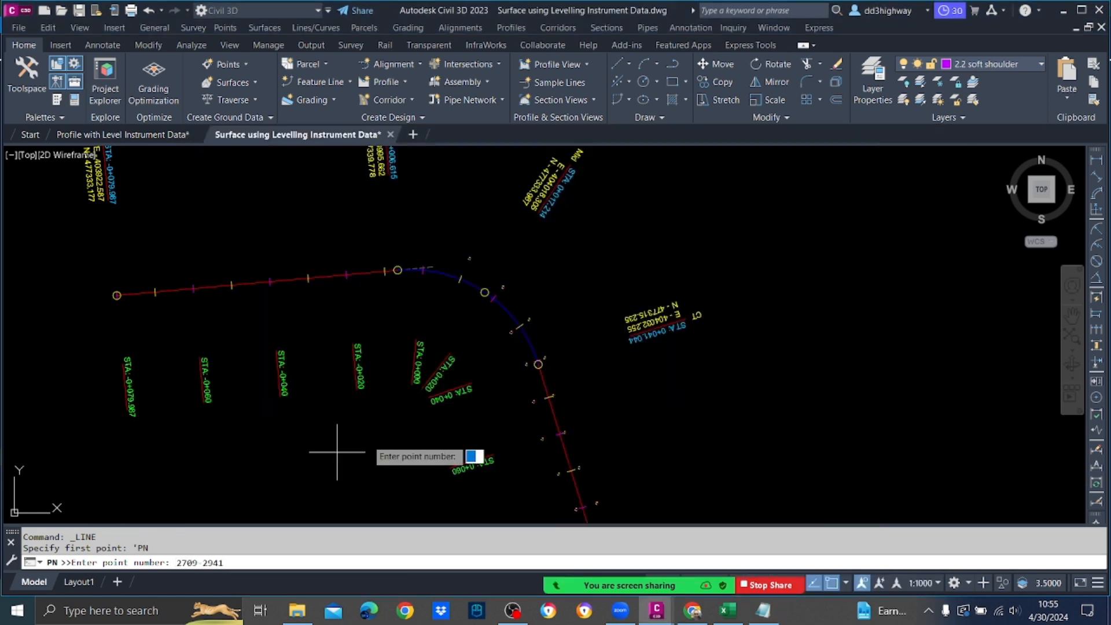
scroll(656, 347, "down", 5)
middle_click_drag(702, 322, 459, 401)
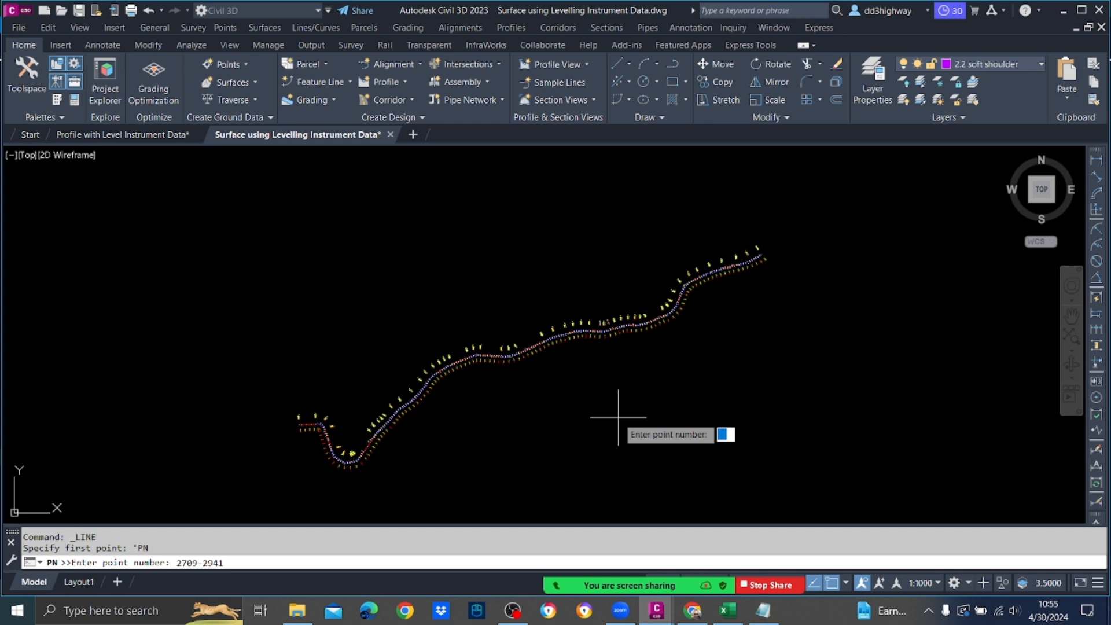
key("Return")
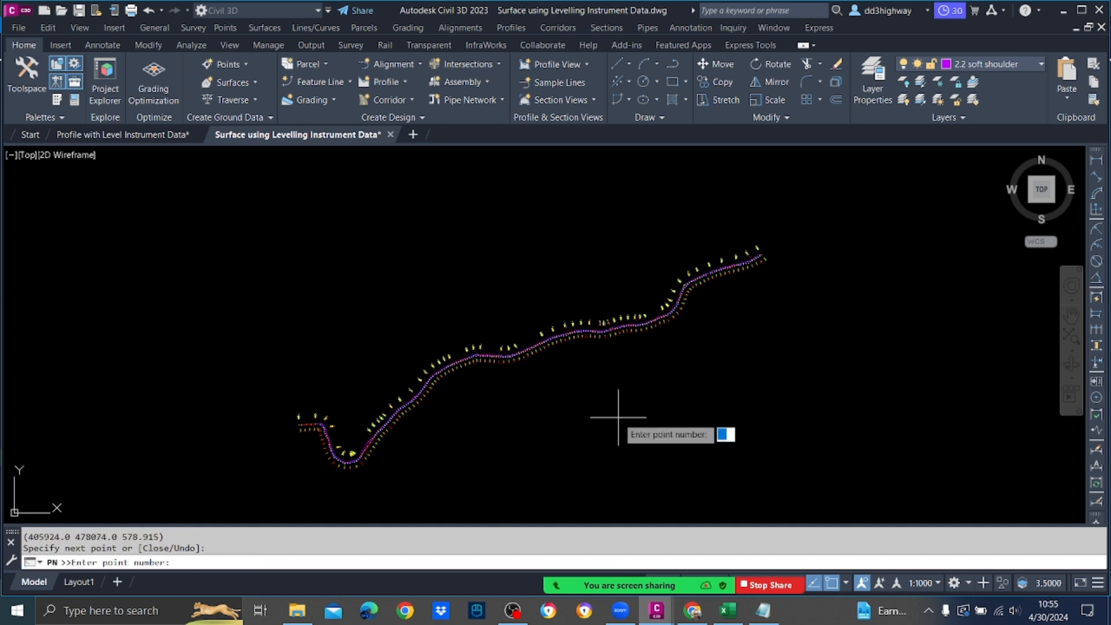
key("Escape")
Step: Read the number of the first RTE point at the first curve and replace the Notepad entry with 2942-
scroll(579, 335, "up", 5)
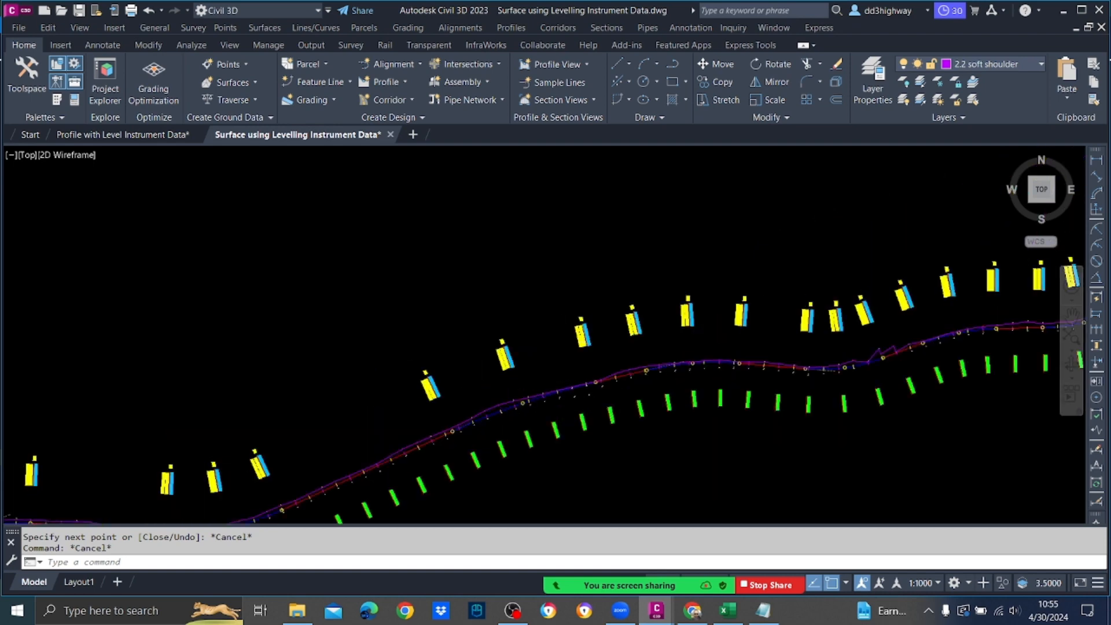
scroll(615, 441, "up", 4)
middle_click_drag(596, 235, 589, 354)
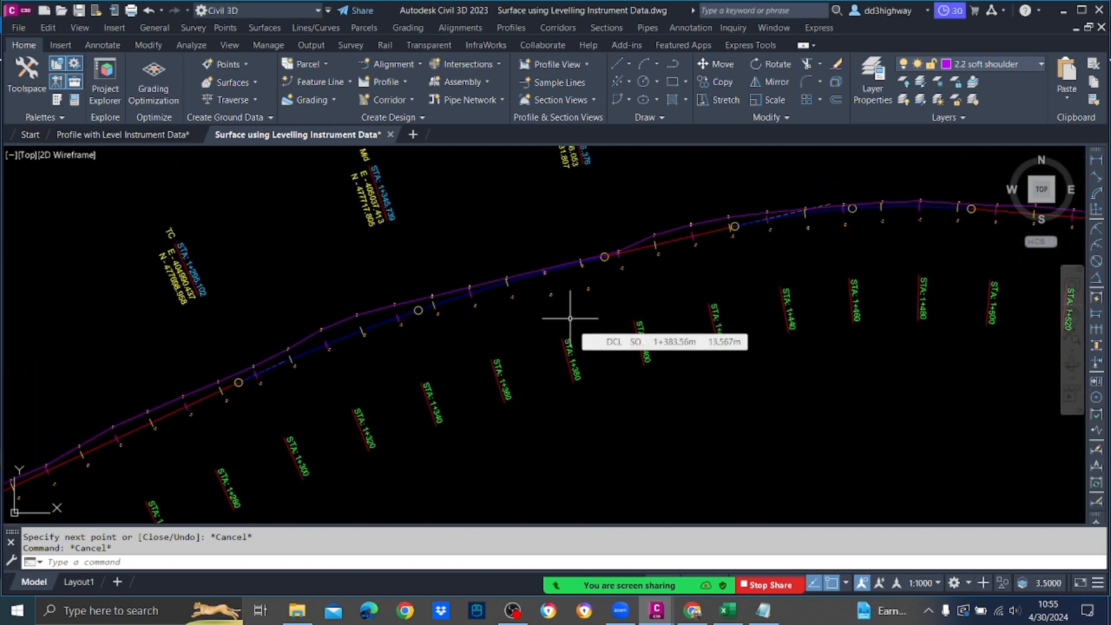
scroll(570, 318, "down", 10)
middle_click_drag(415, 374, 697, 181)
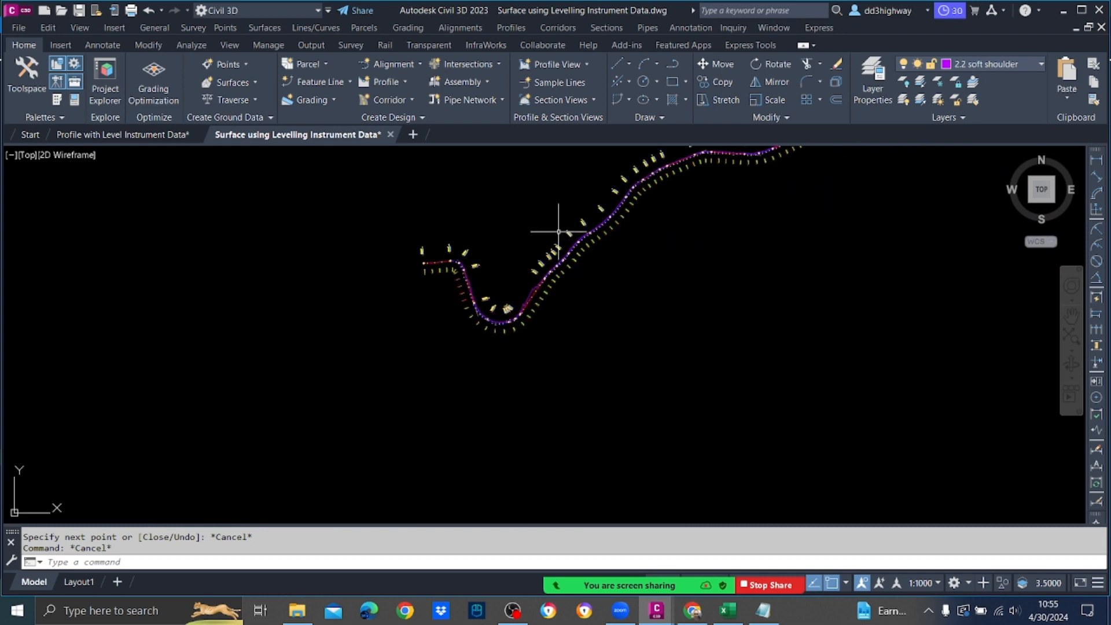
scroll(471, 273, "up", 8)
middle_click_drag(509, 260, 521, 302)
scroll(538, 283, "up", 5)
scroll(525, 290, "up", 2)
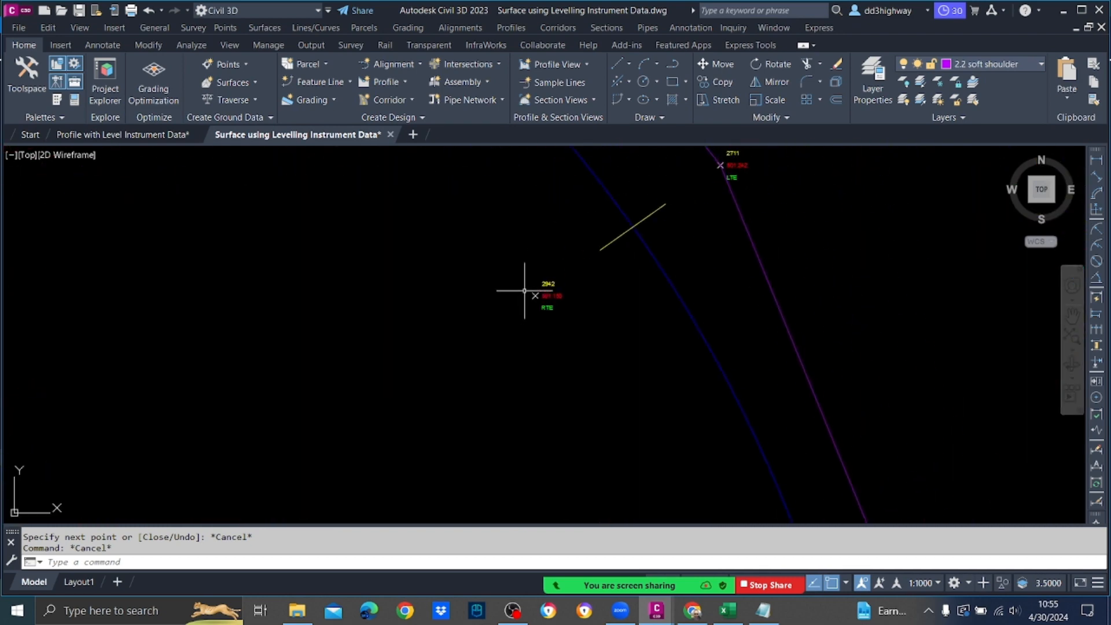
scroll(524, 291, "up", 4)
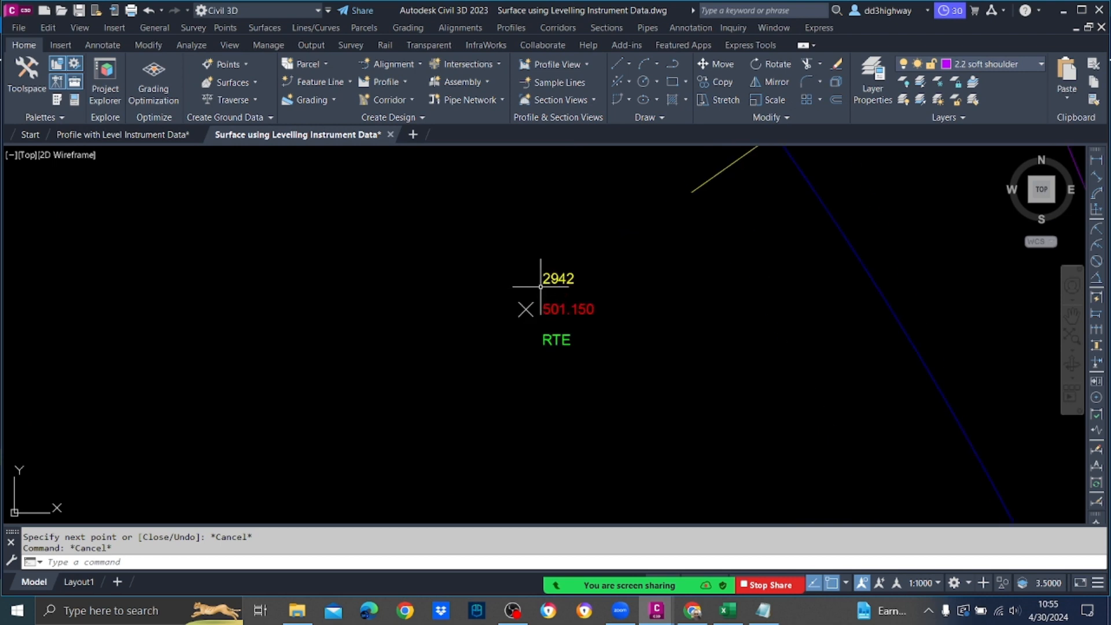
left_click(773, 622)
type("2942-")
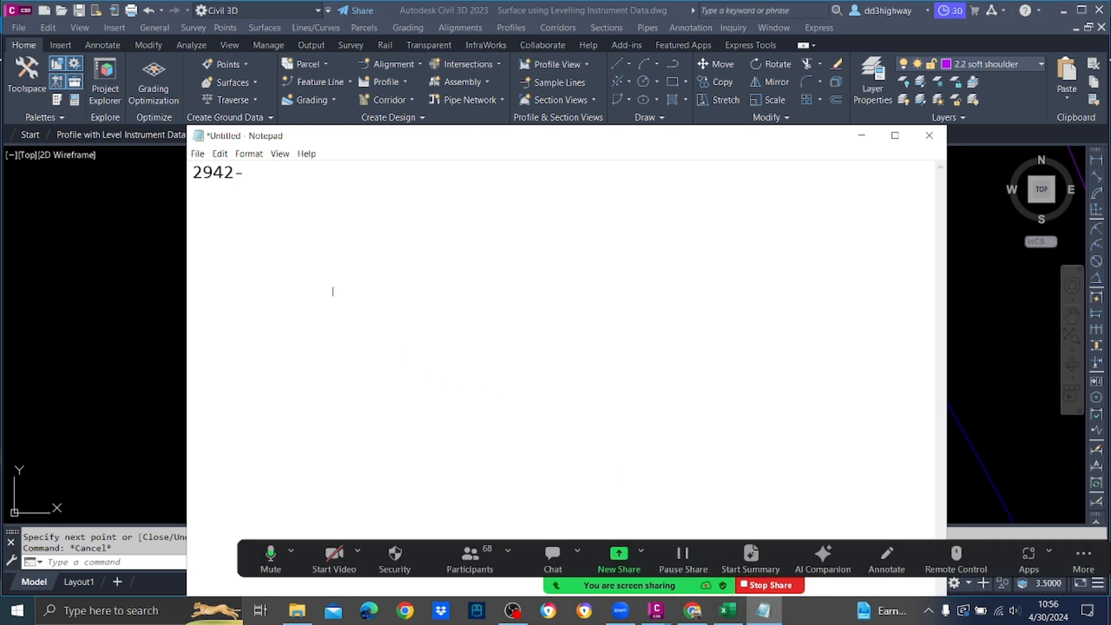
Step: Find the last RTE point near the alignment's far end and complete the Notepad entry as 2942-3164
left_click(86, 269)
scroll(424, 252, "down", 4)
scroll(424, 252, "down", 5)
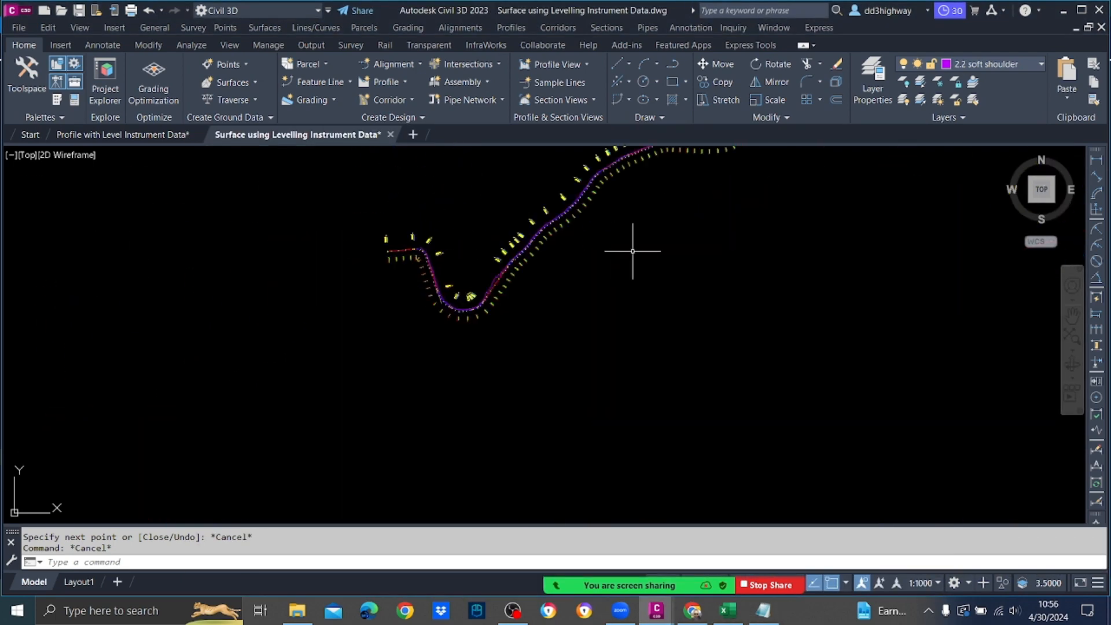
middle_click_drag(632, 251, 283, 490)
scroll(790, 199, "up", 3)
scroll(714, 238, "up", 1)
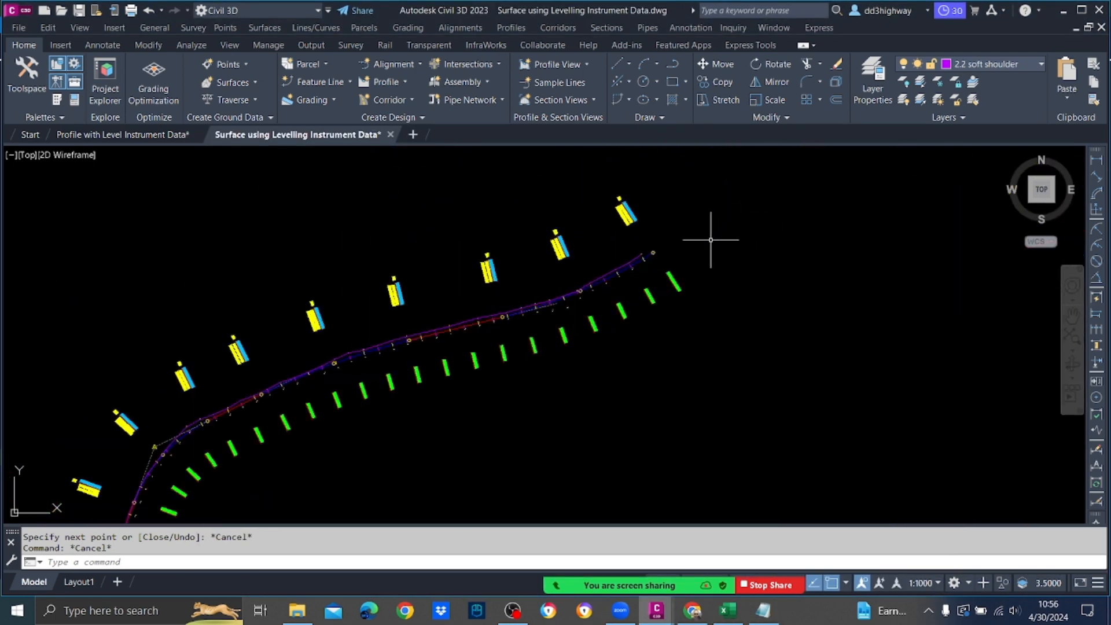
scroll(576, 277, "up", 2)
scroll(489, 292, "up", 2)
scroll(617, 294, "up", 2)
scroll(616, 294, "up", 1)
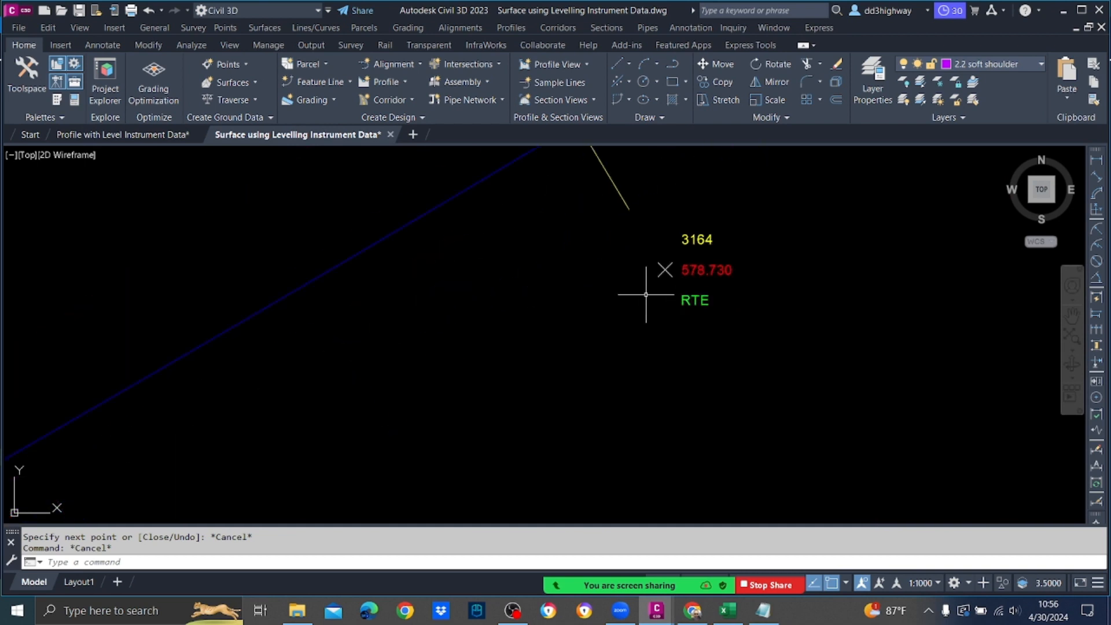
left_click(780, 610)
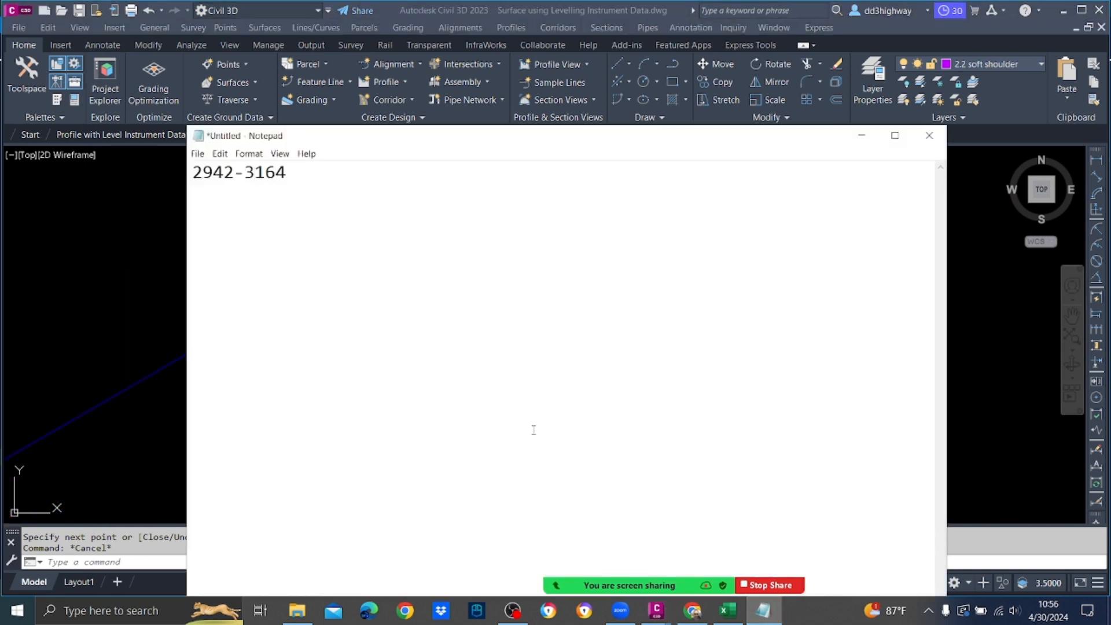
Step: Start a line by point number range and copy the RTE range 2942-3164 from the Notepad document
left_click(116, 251)
scroll(513, 247, "down", 5)
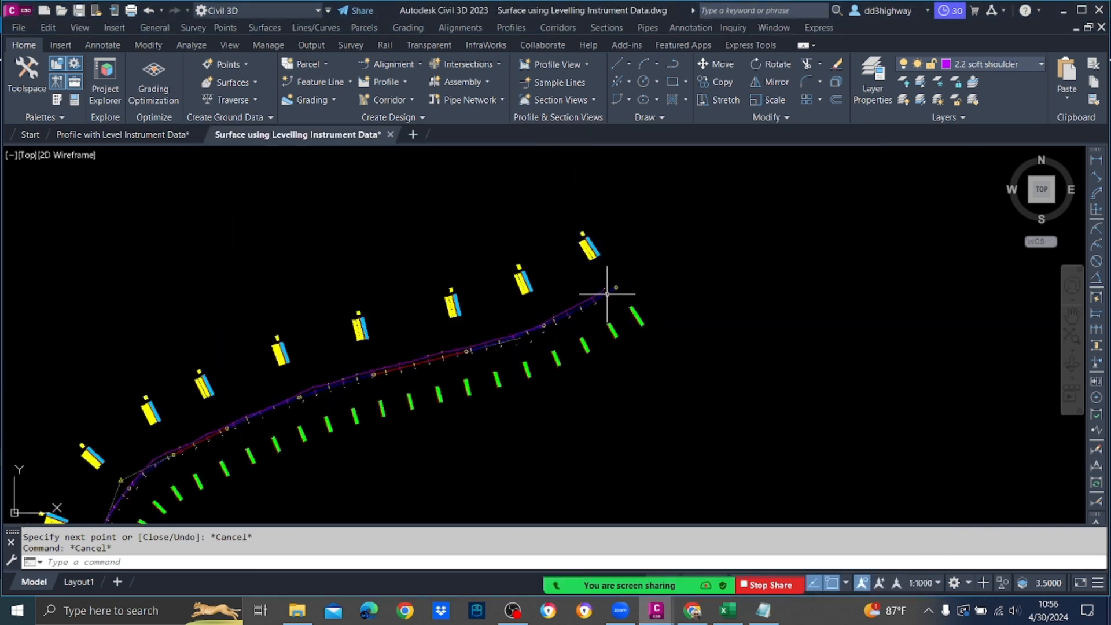
middle_click_drag(551, 335, 776, 317)
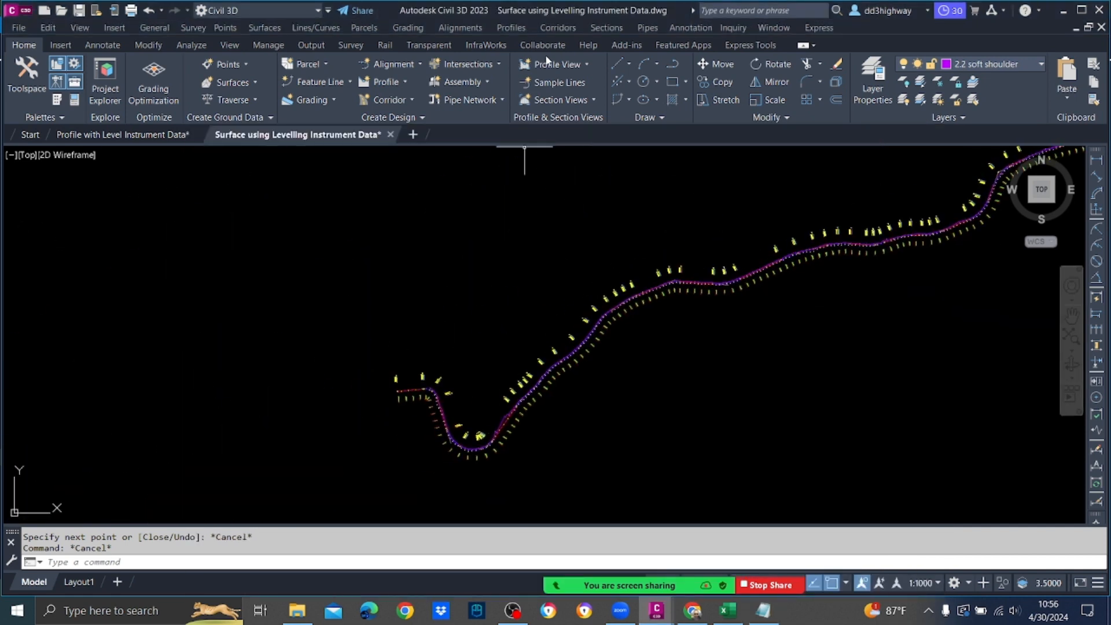
left_click(630, 64)
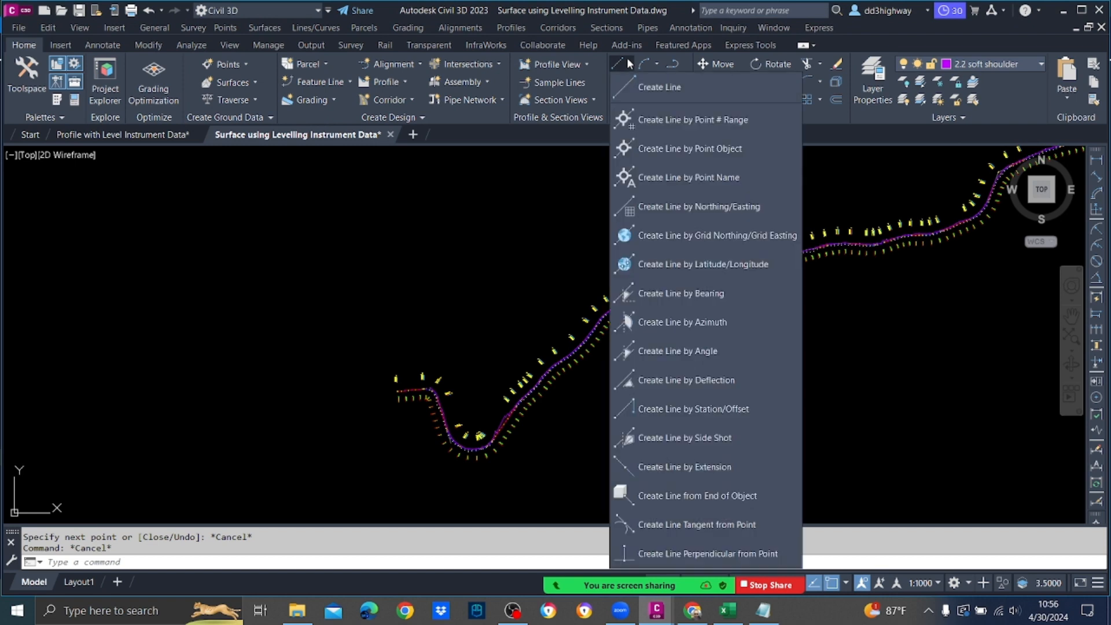
left_click(642, 121)
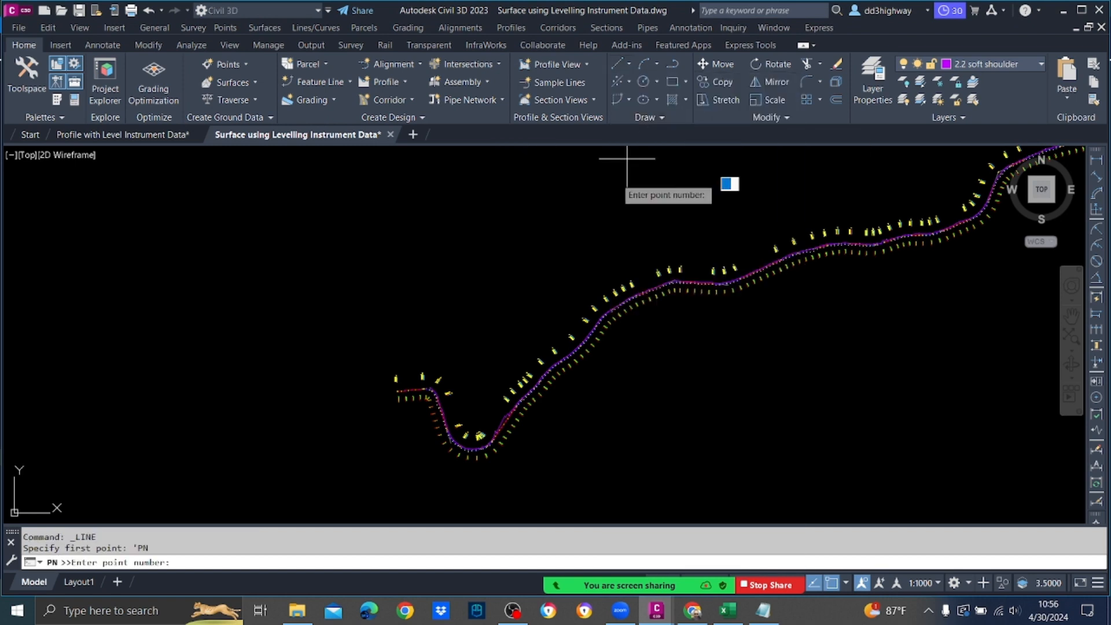
left_click(763, 613)
left_click_drag(286, 174, 17, 174)
key("ctrl+c")
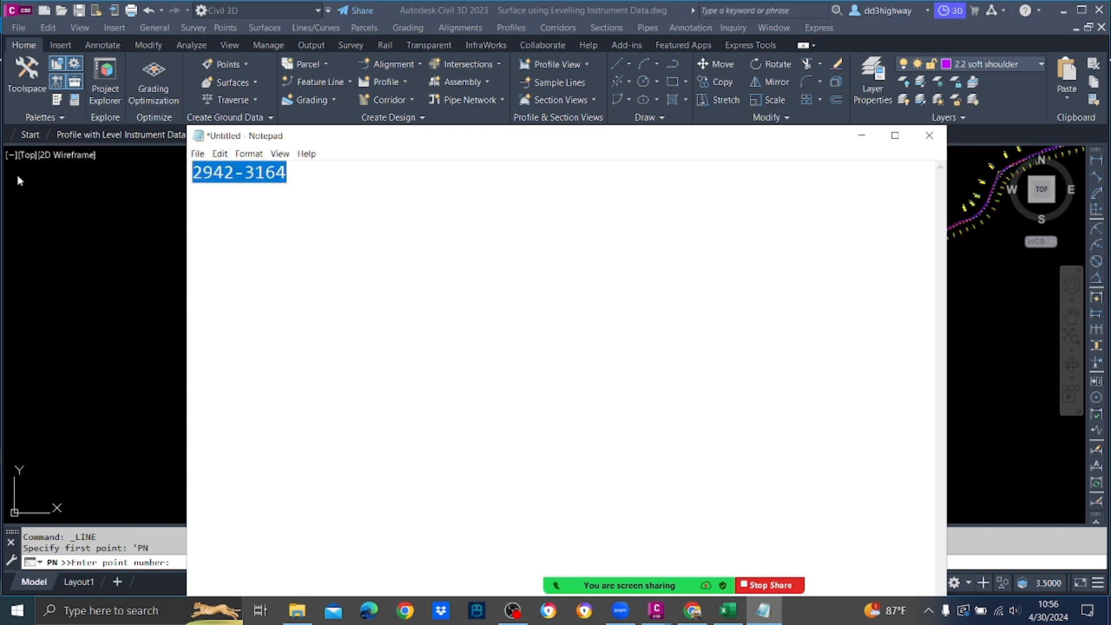
left_click(180, 566)
key("ctrl+v")
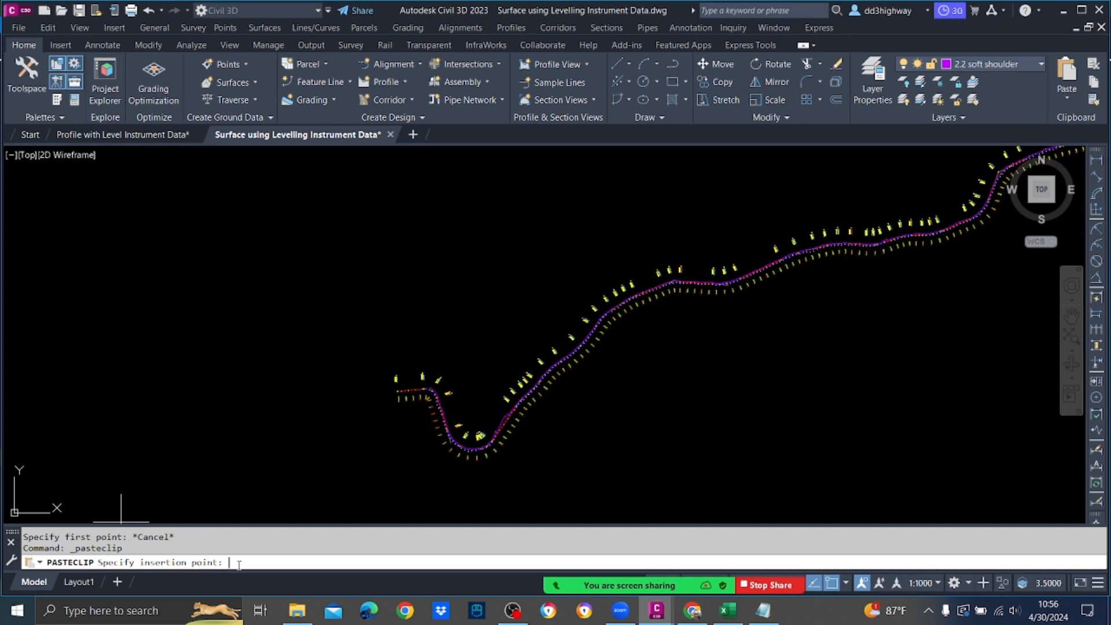
key("Escape")
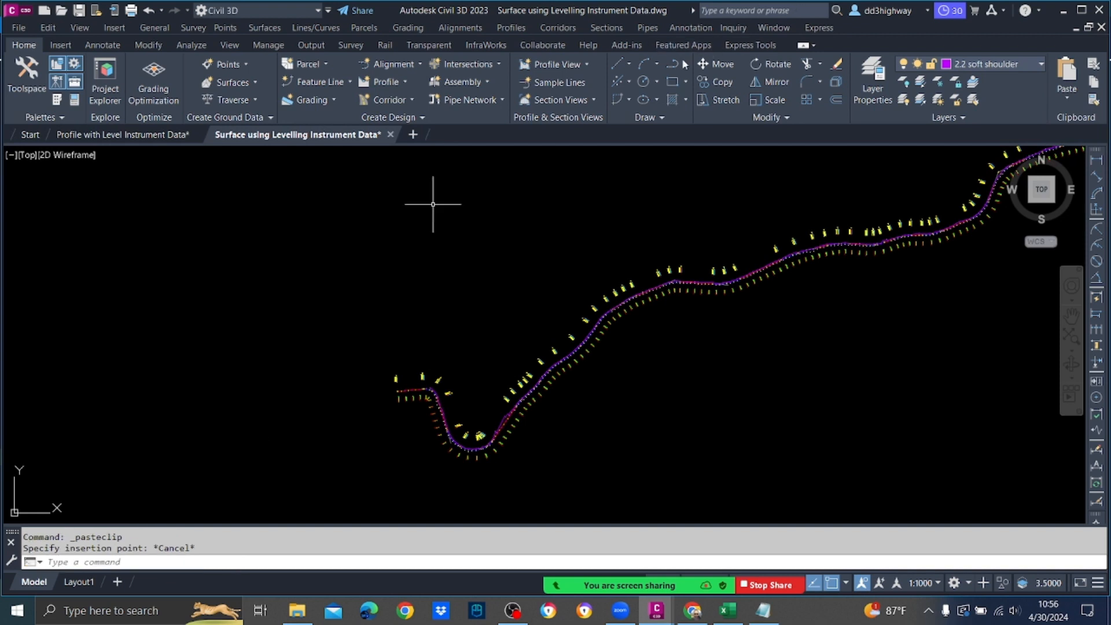
Step: Draw the line through all RTE points with Create Line by Point # Range, using the copied range 2942-3164, and end the command
left_click(629, 64)
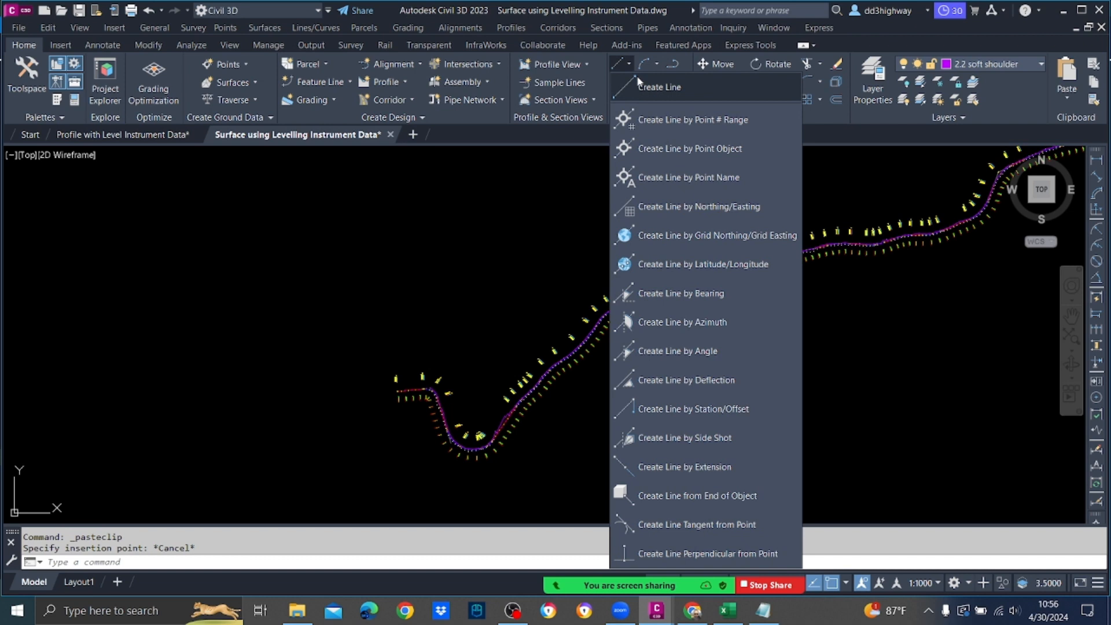
left_click(653, 117)
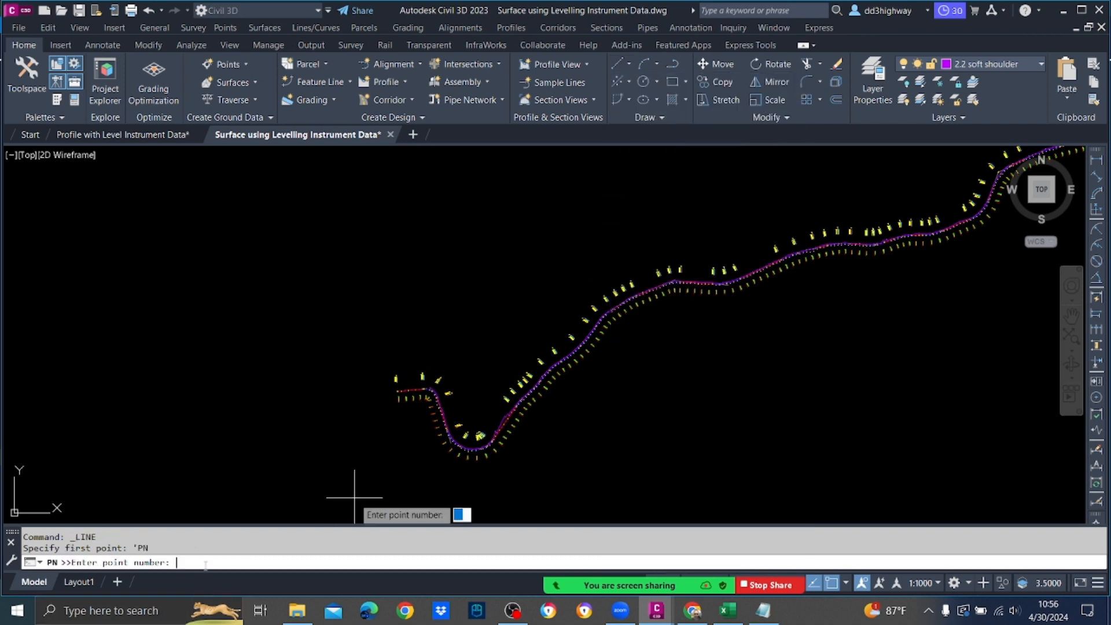
key("ctrl+v")
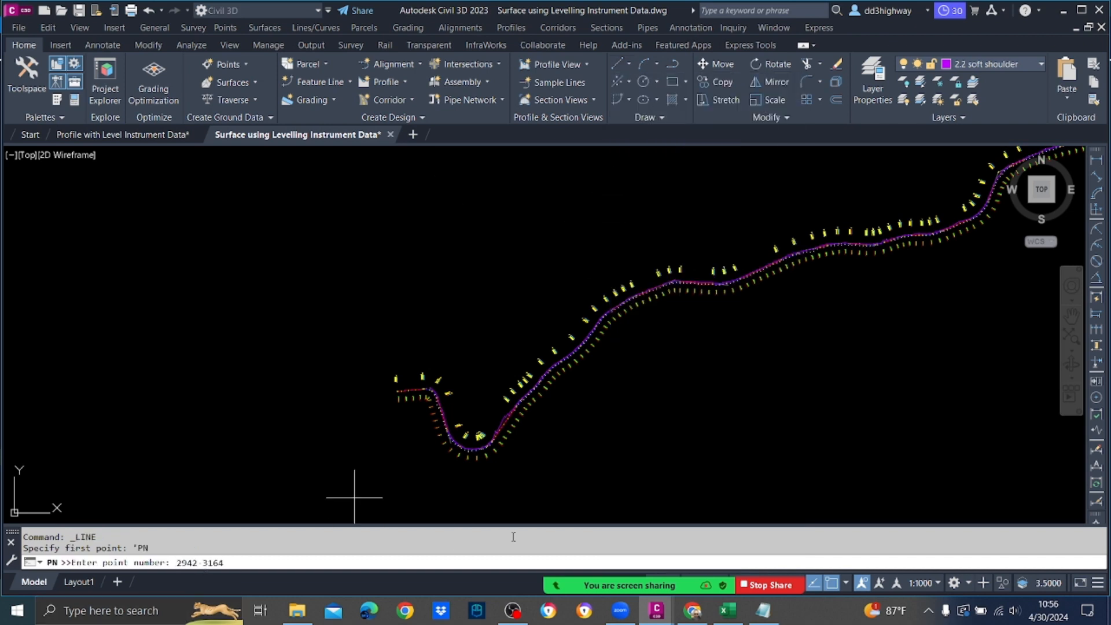
middle_click_drag(684, 347, 298, 370)
scroll(412, 375, "down", 2)
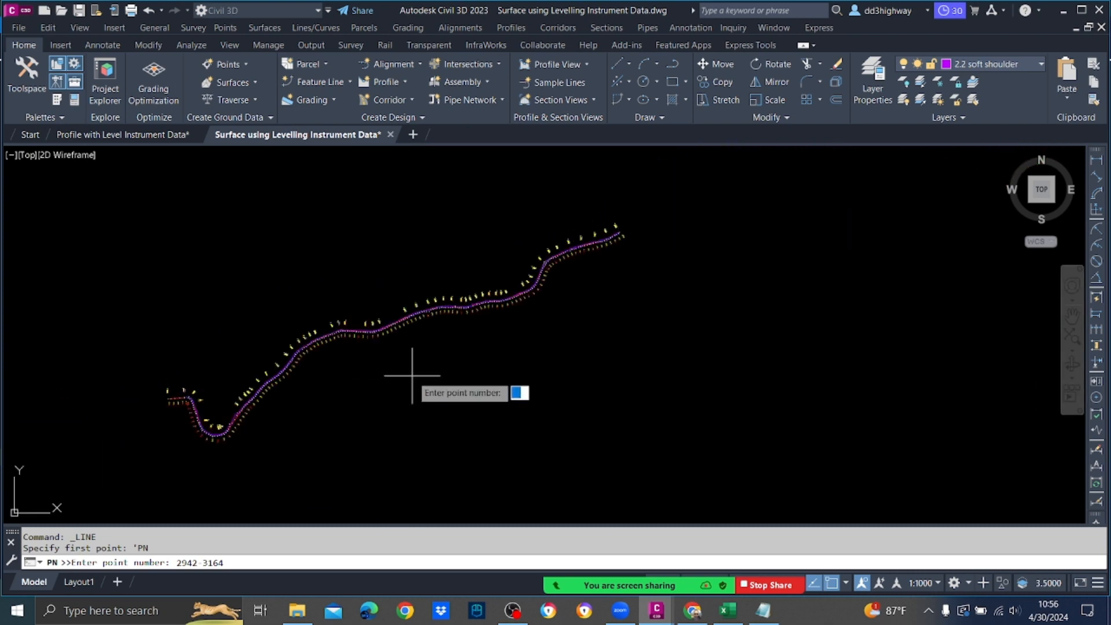
key("Return")
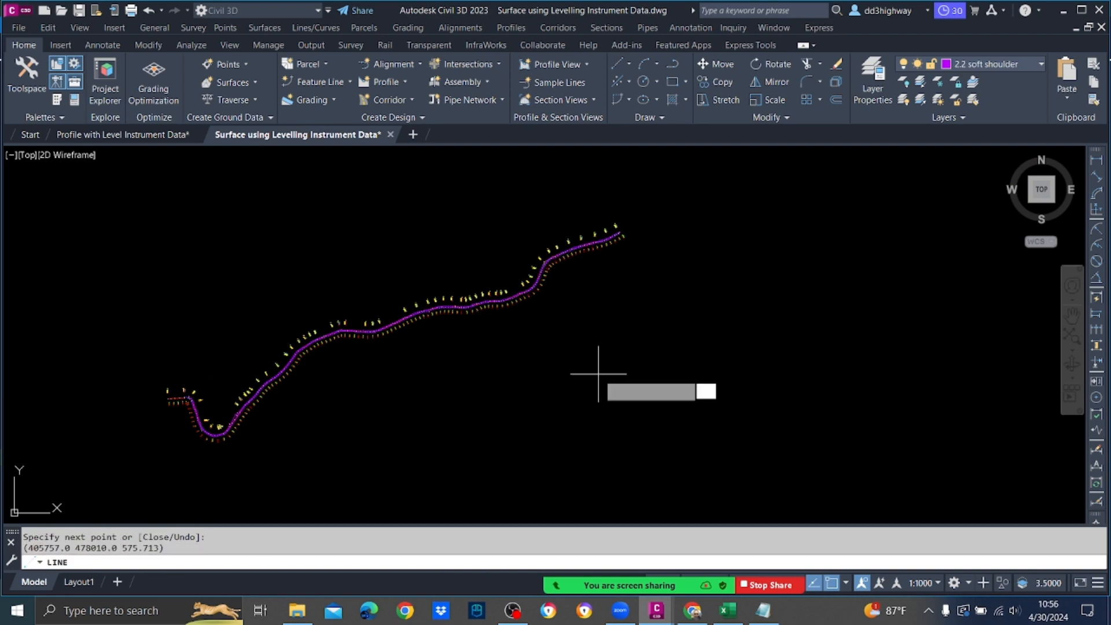
key("Escape")
key("Escape")
key("Escape")
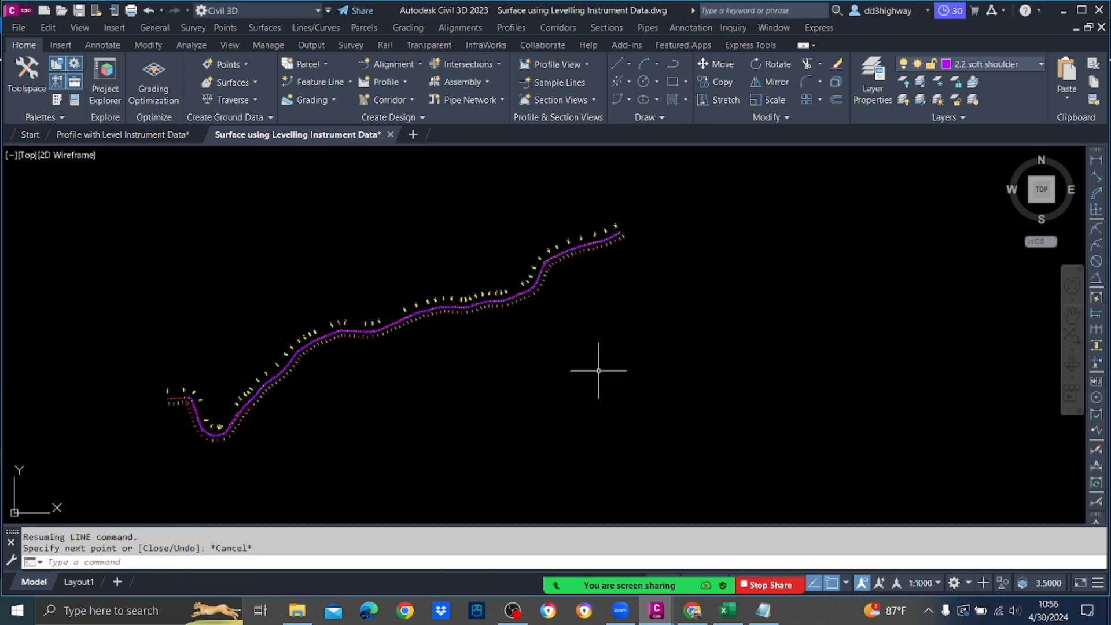
scroll(359, 330, "up", 4)
scroll(359, 327, "up", 5)
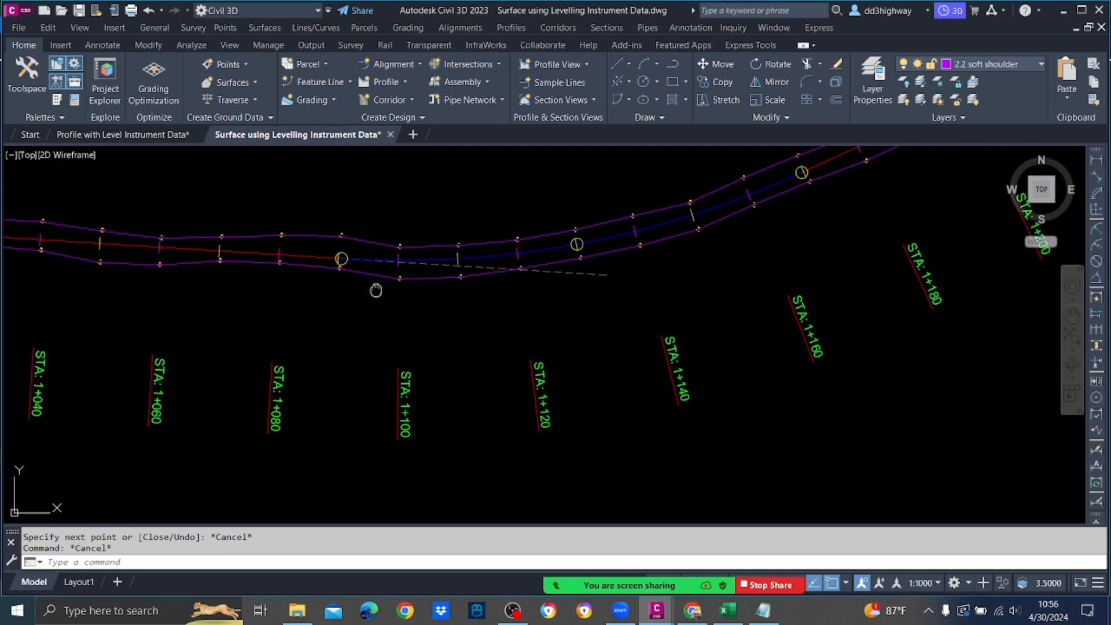
Step: Stretch the LTE edge line ending at stray point 2740 to point 2741 instead, and delete the leftover segment between the two points
scroll(712, 347, "down", 3)
scroll(657, 355, "down", 3)
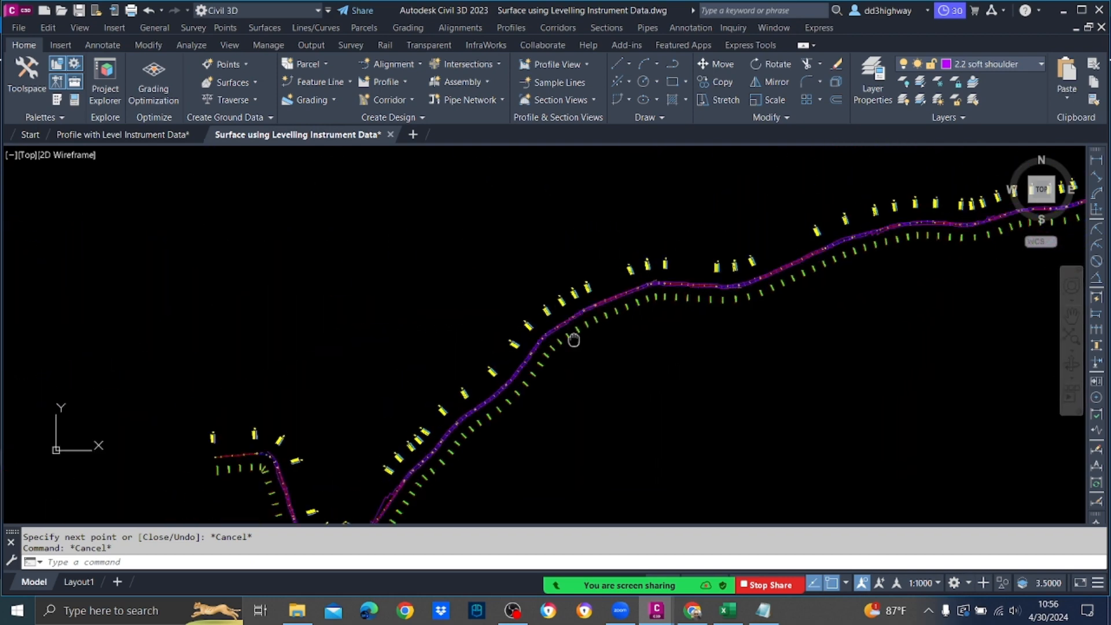
scroll(659, 281, "up", 5)
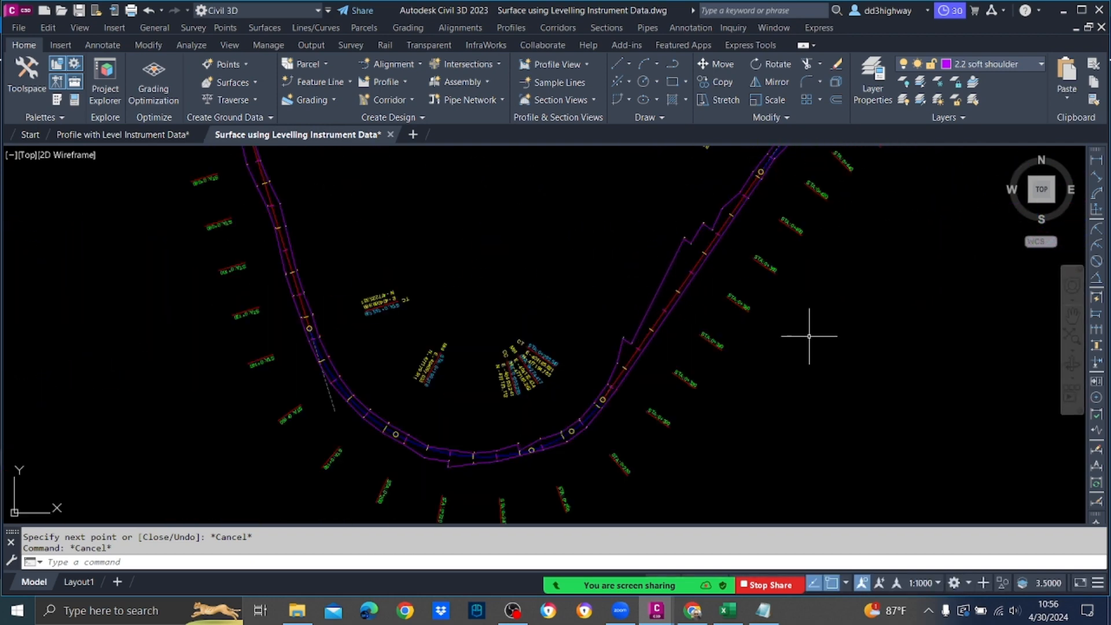
scroll(622, 350, "up", 3)
scroll(622, 350, "up", 3)
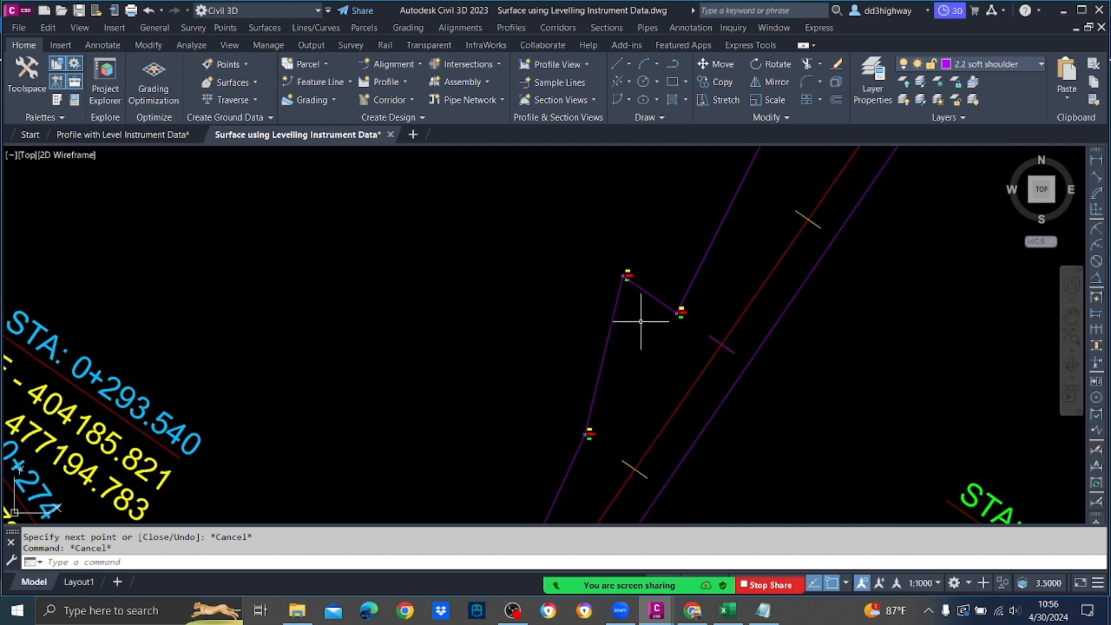
scroll(644, 315, "down", 3)
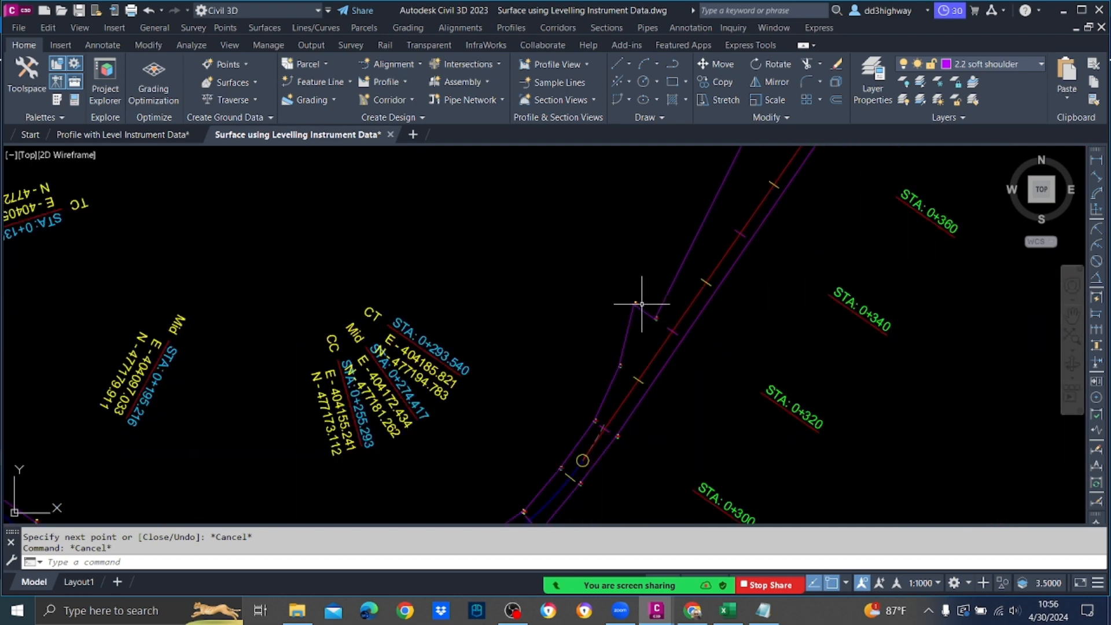
scroll(642, 303, "up", 2)
left_click(629, 321)
scroll(632, 305, "up", 2)
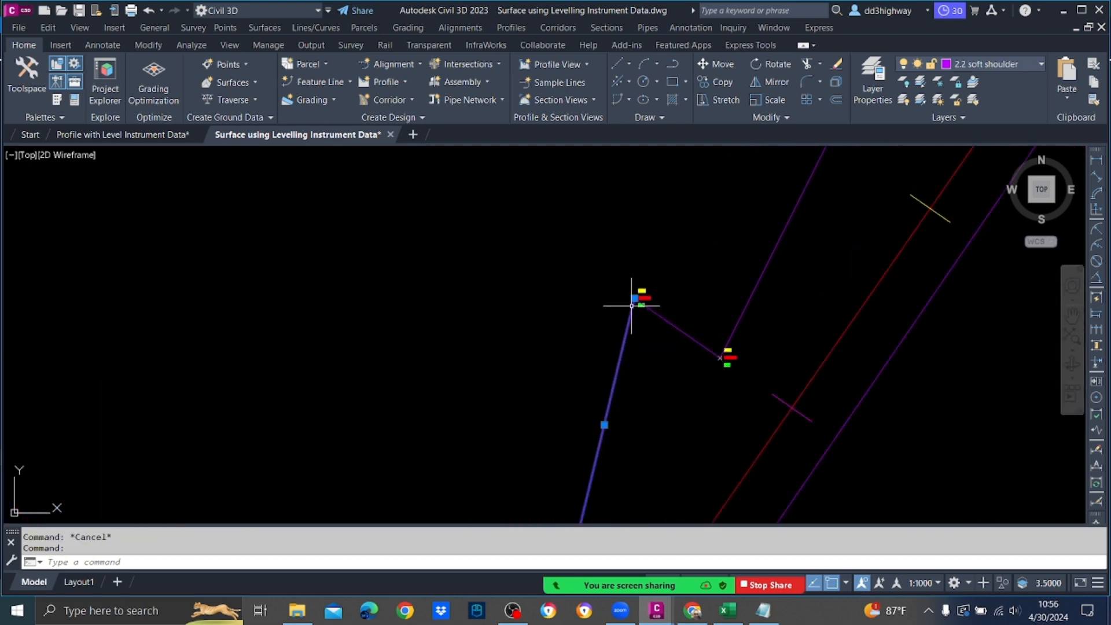
left_click(634, 299)
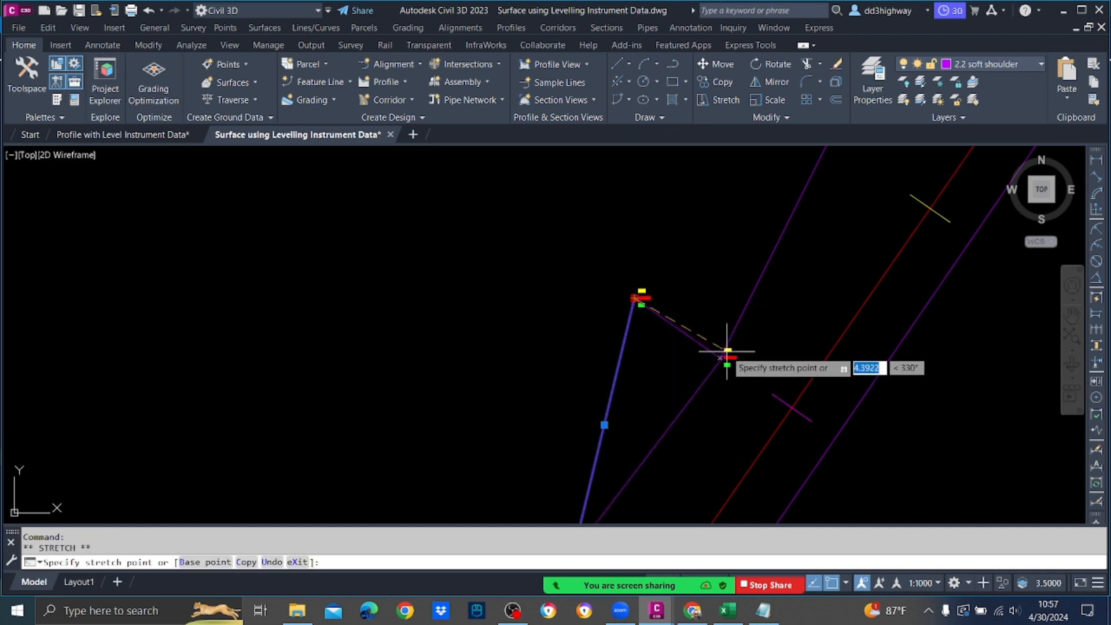
scroll(724, 359, "up", 2)
left_click(723, 359)
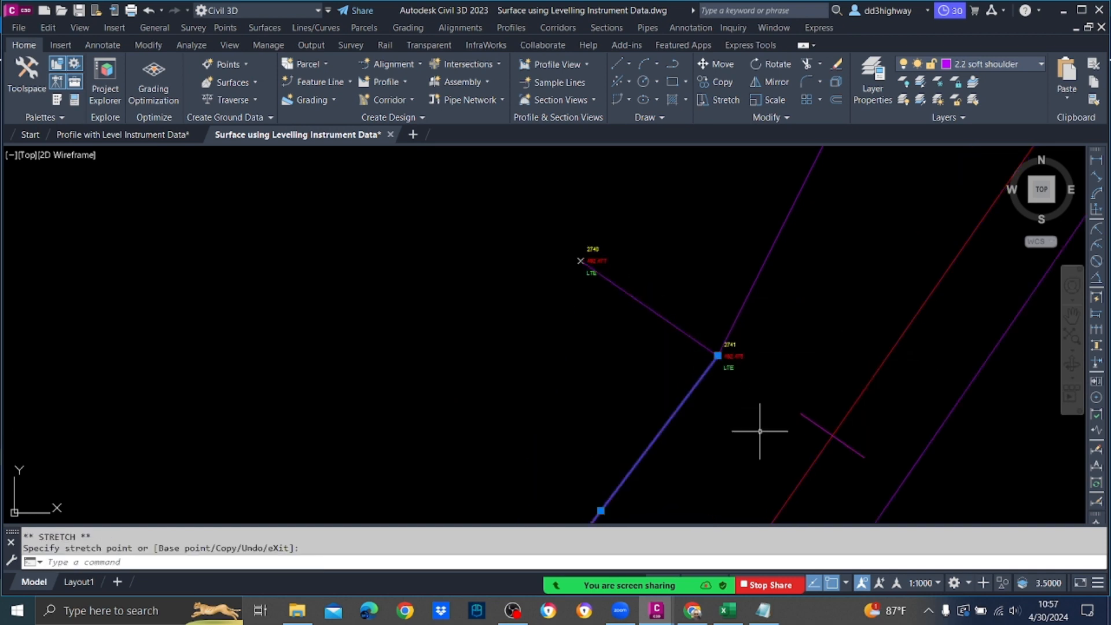
key("Escape")
left_click(686, 330)
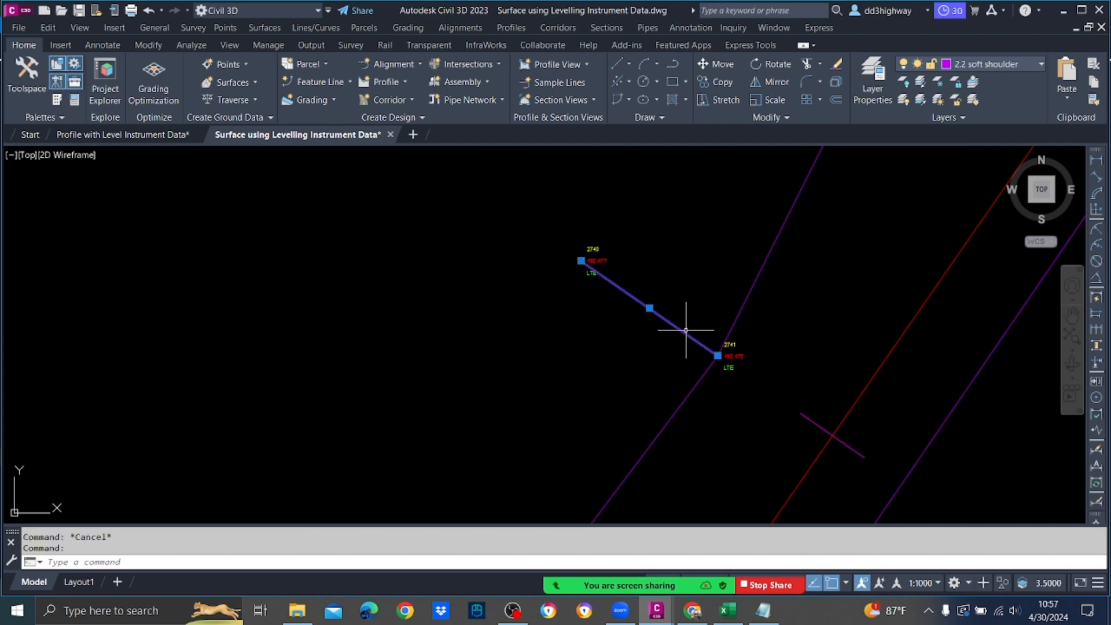
key("Delete")
Step: Examine LTE points 2740 and 2741 and the jagged stretch of the left edge line up to about STA 0+440
scroll(686, 324, "down", 3)
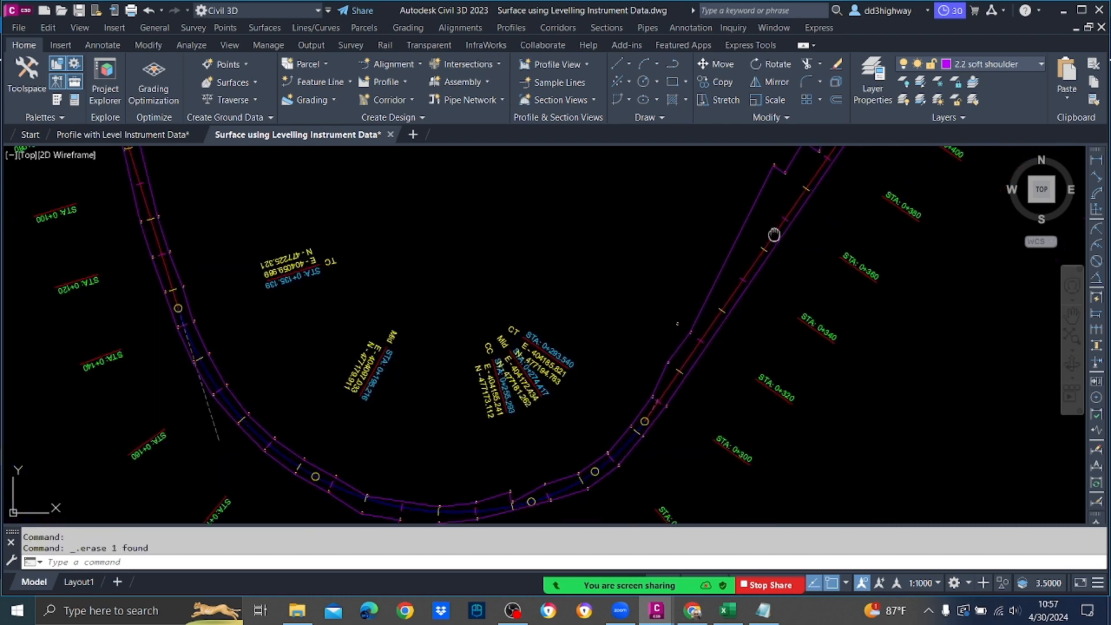
middle_click_drag(685, 317, 664, 355)
scroll(650, 377, "up", 4)
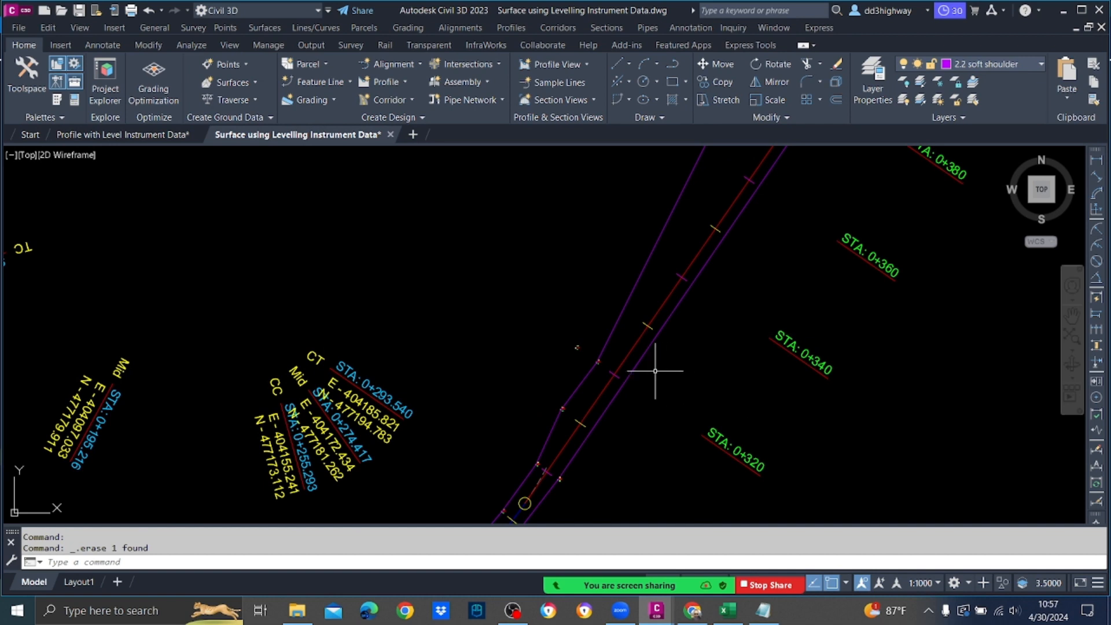
scroll(608, 367, "up", 3)
scroll(495, 287, "up", 3)
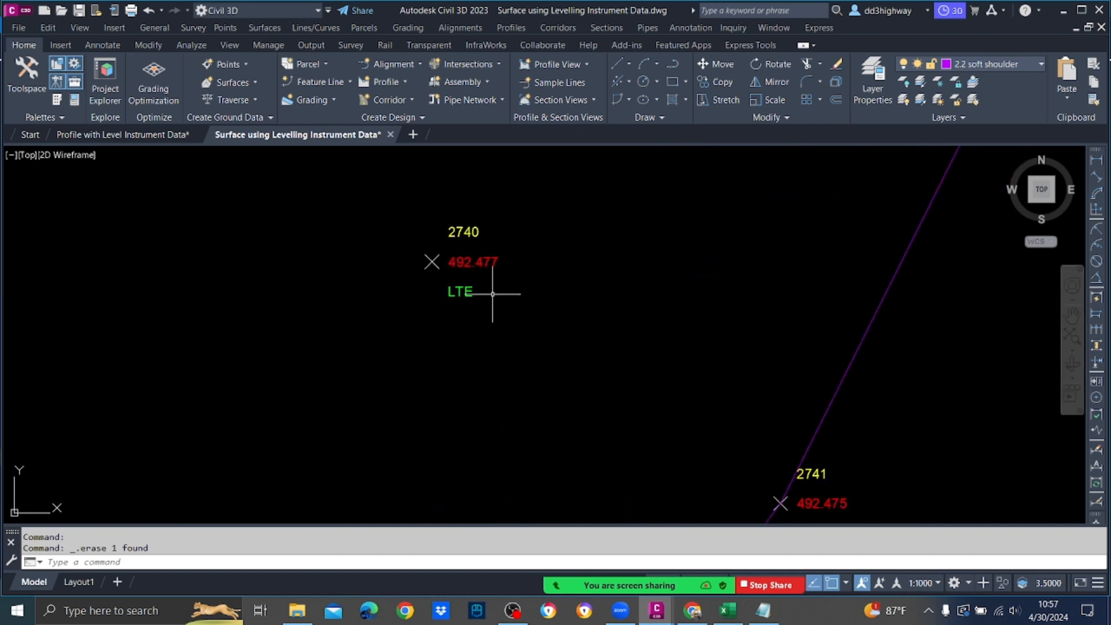
scroll(493, 294, "down", 5)
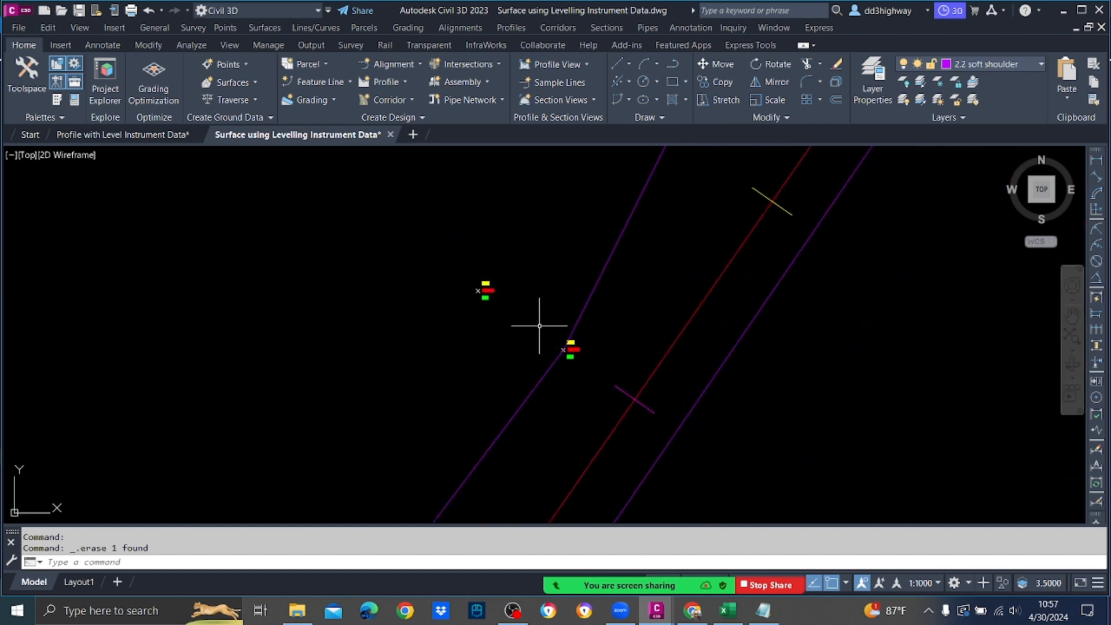
scroll(555, 388, "down", 5)
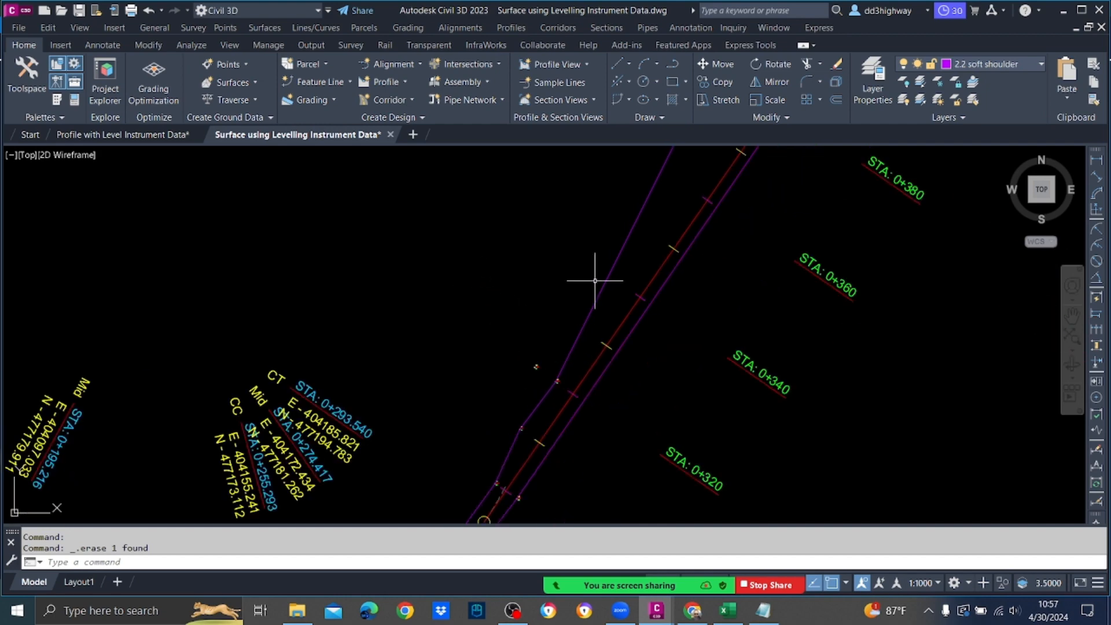
middle_click_drag(595, 281, 434, 434)
middle_click_drag(521, 293, 495, 374)
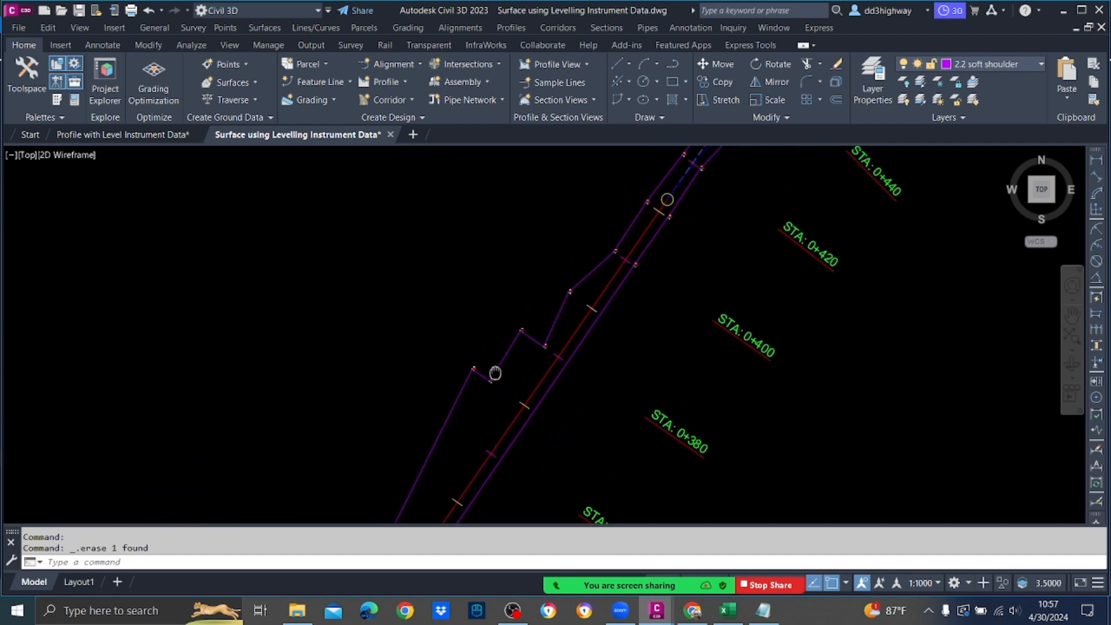
scroll(546, 323, "down", 5)
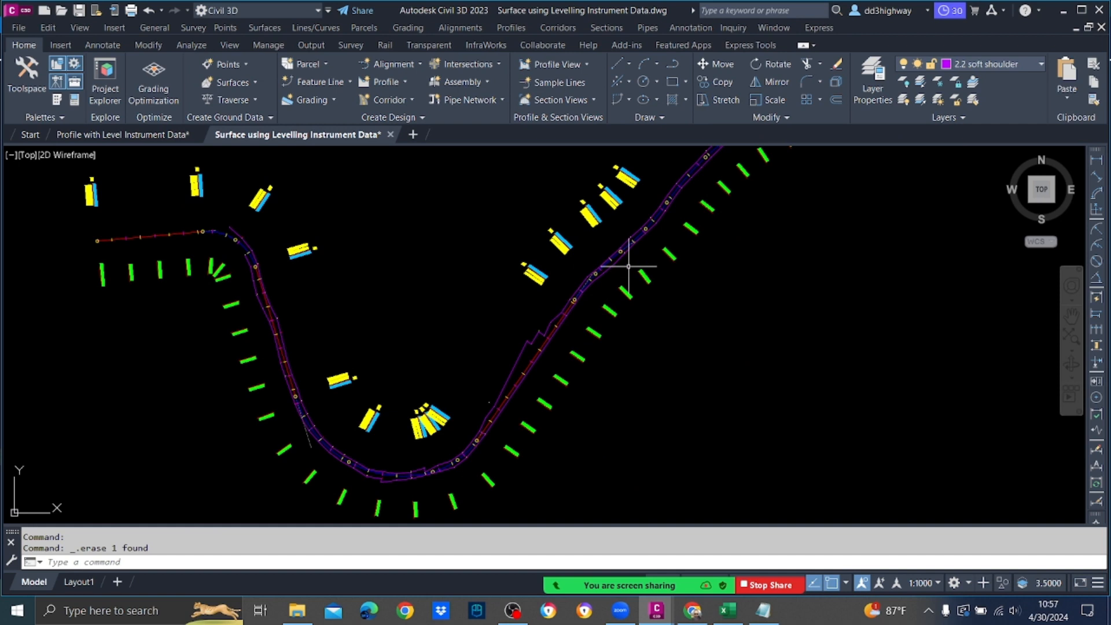
Step: Select all edge lines similar to one LTE line segment and isolate them from the other objects in the drawing
mouse_move(629, 267)
scroll(536, 367, "up", 2)
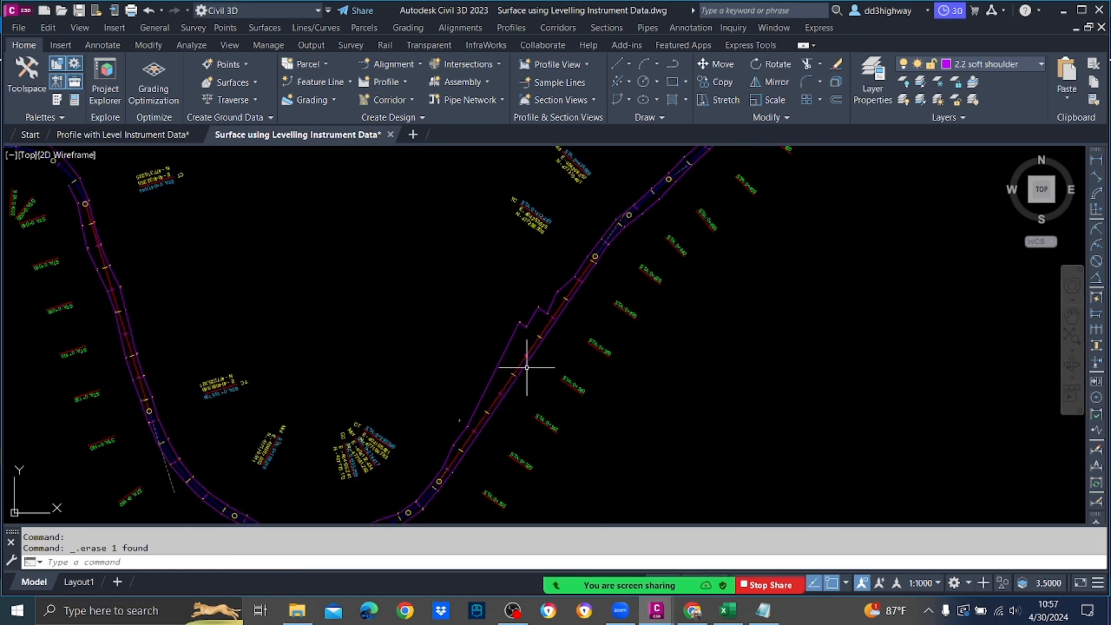
left_click(510, 339)
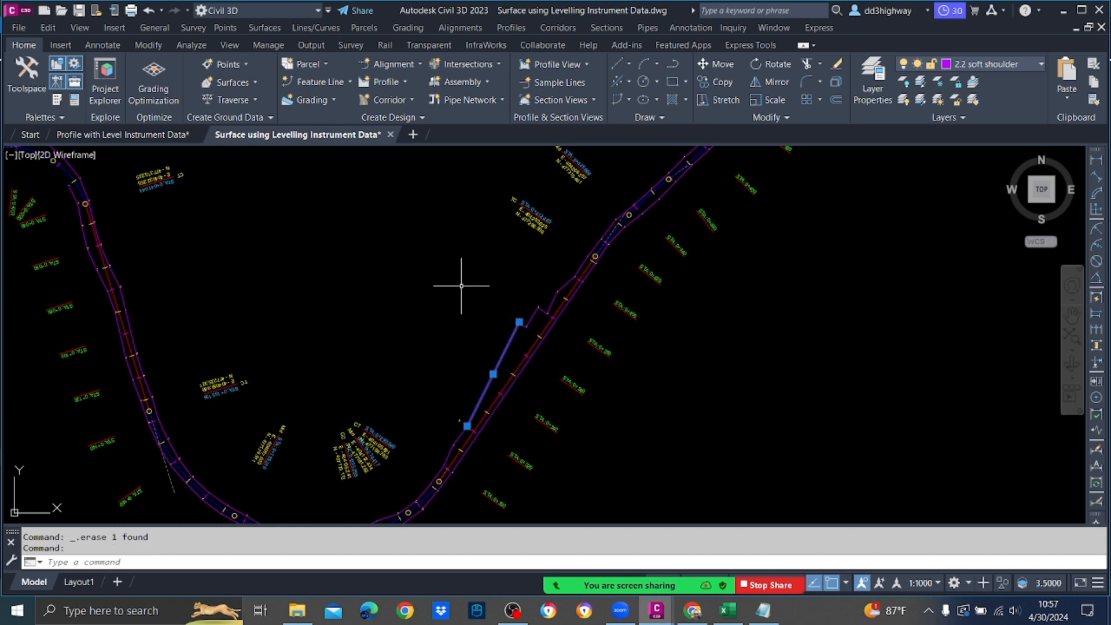
right_click(463, 288)
left_click(511, 511)
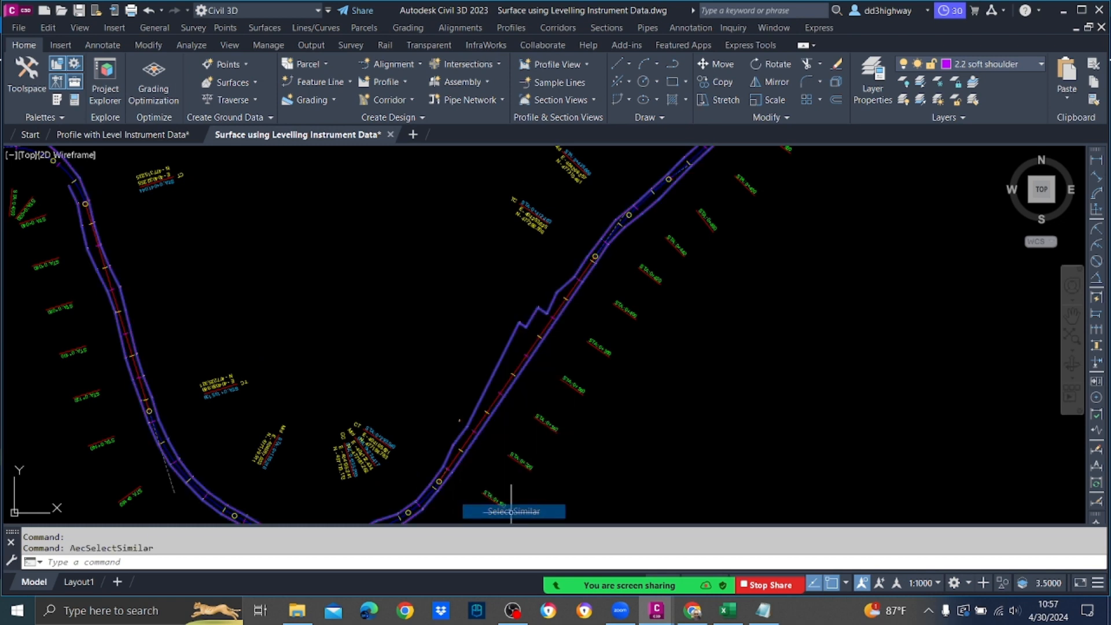
scroll(496, 431, "down", 3)
right_click(467, 303)
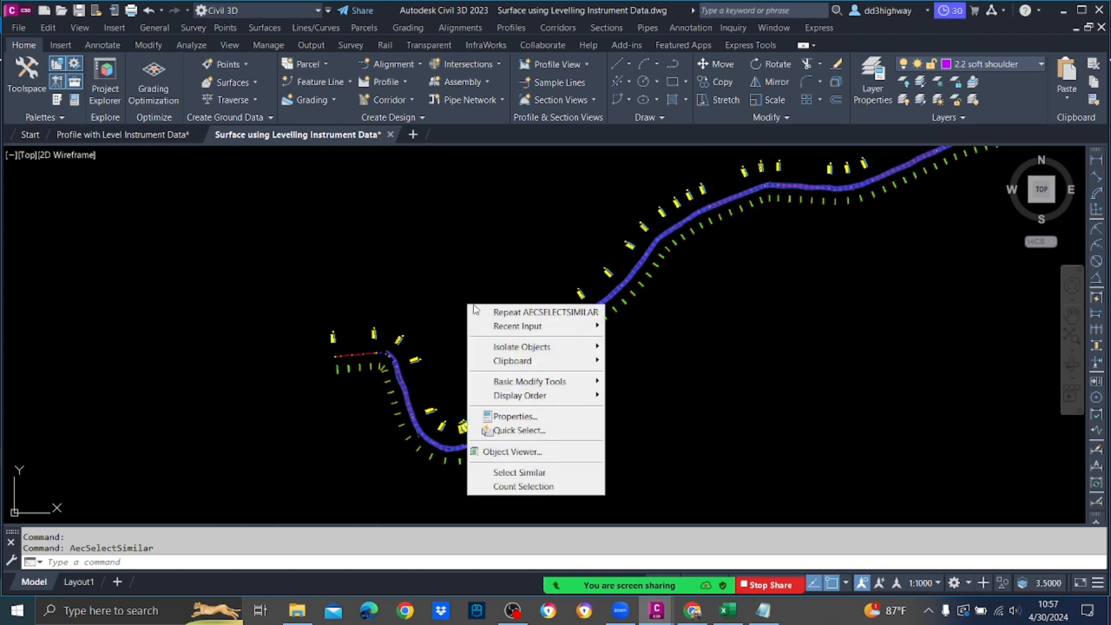
mouse_move(521, 347)
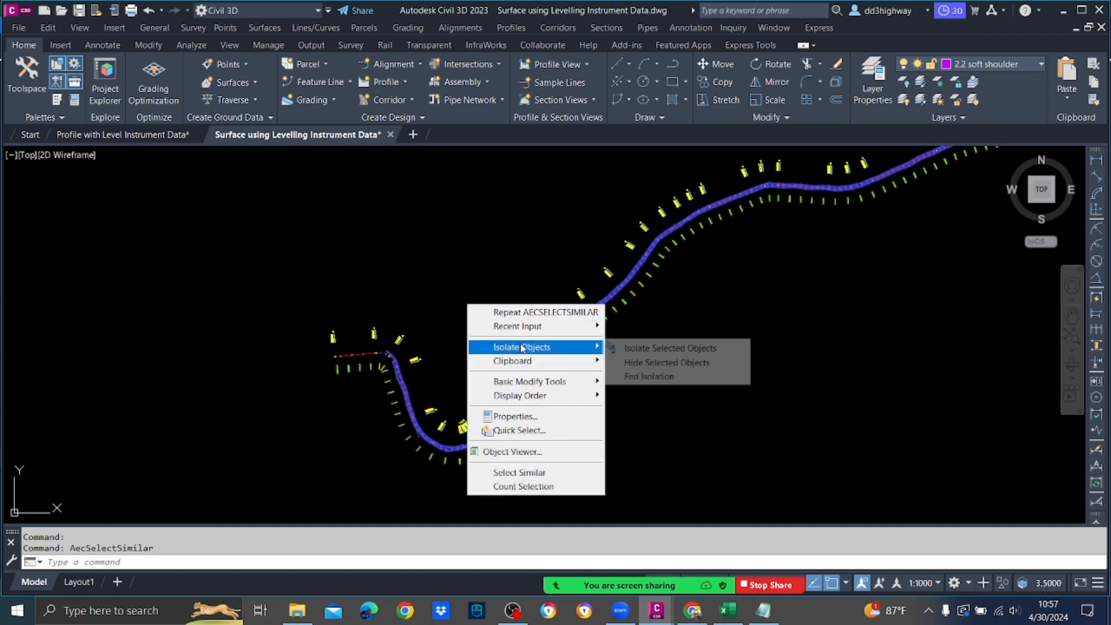
left_click(653, 350)
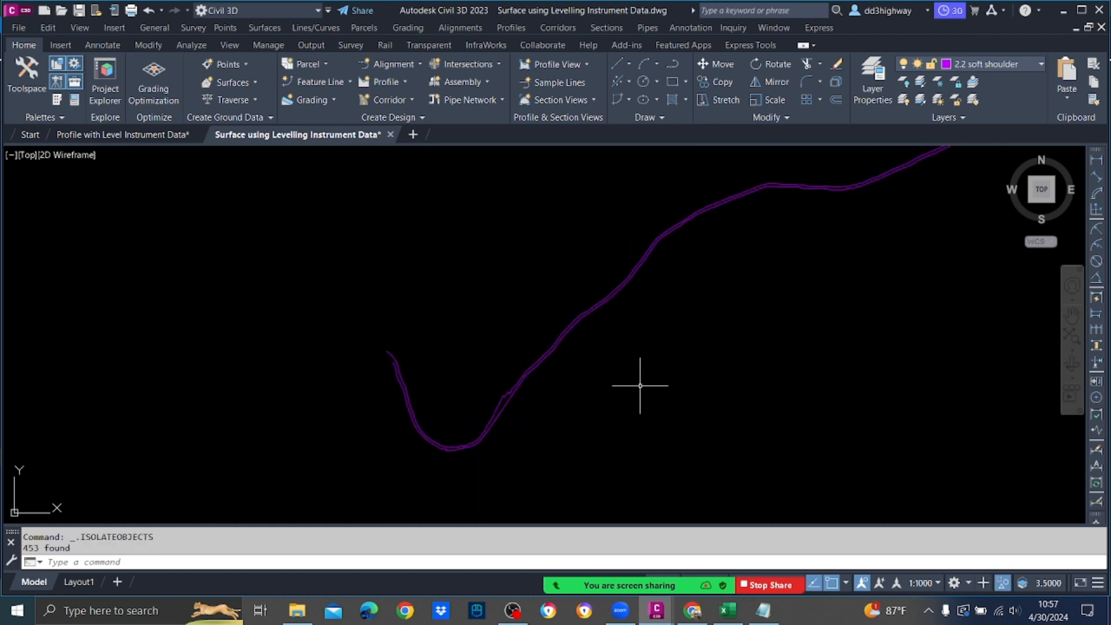
Step: Flatten all the isolated edge lines to 2D with FLATTEN, answering No to removing hidden lines
scroll(640, 378, "down", 4)
middle_click_drag(844, 340, 658, 381)
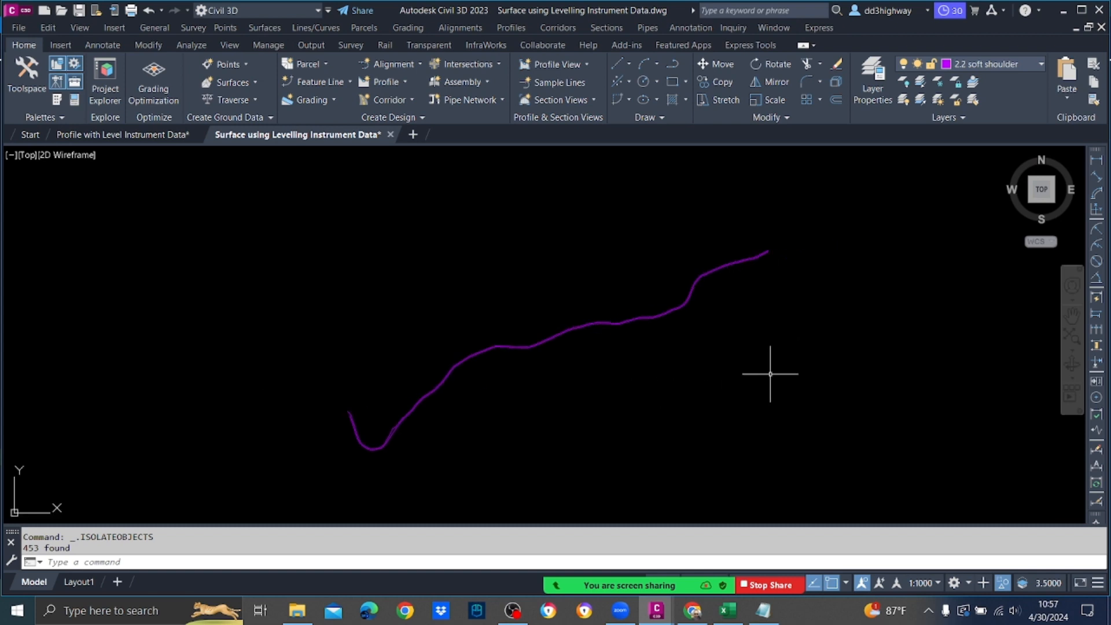
type("FLATTEN")
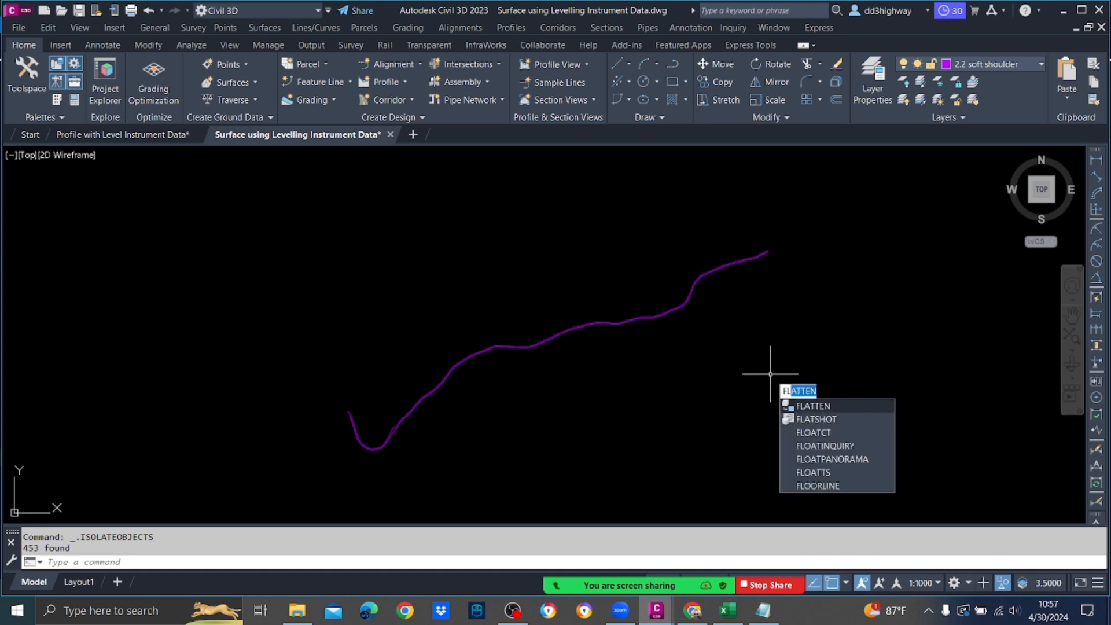
key("Return")
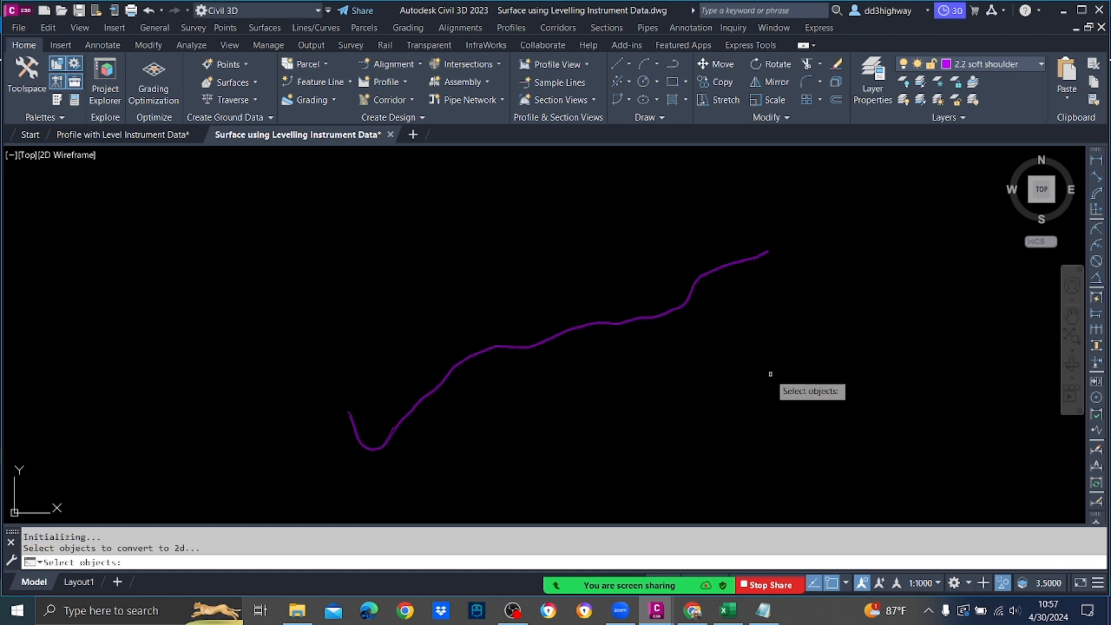
scroll(726, 278, "down", 4)
left_click(831, 419)
left_click(510, 193)
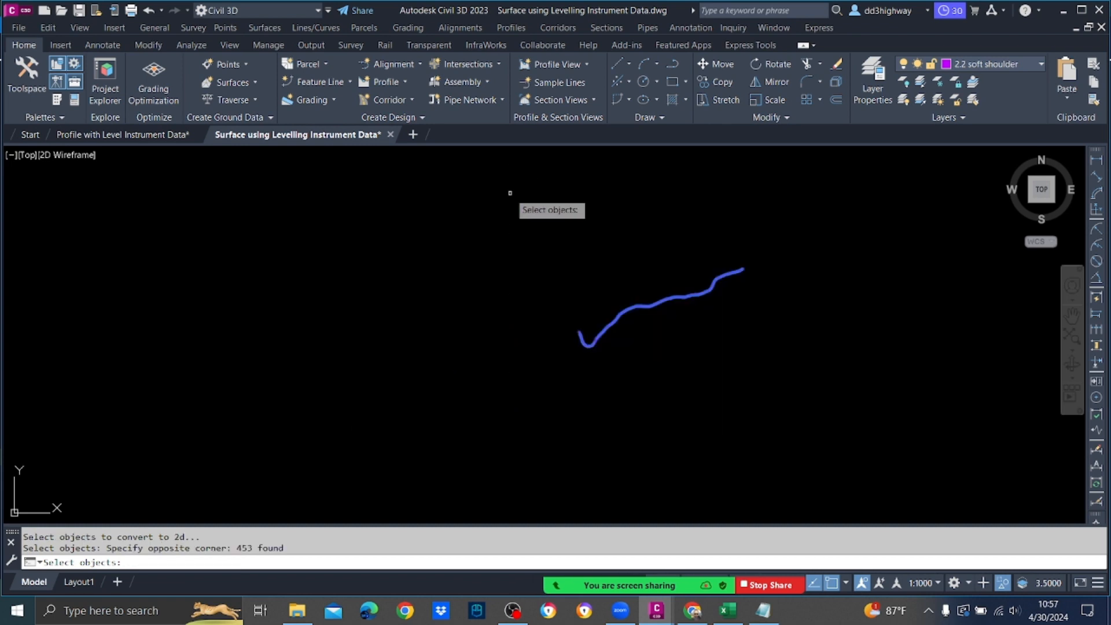
key("Return")
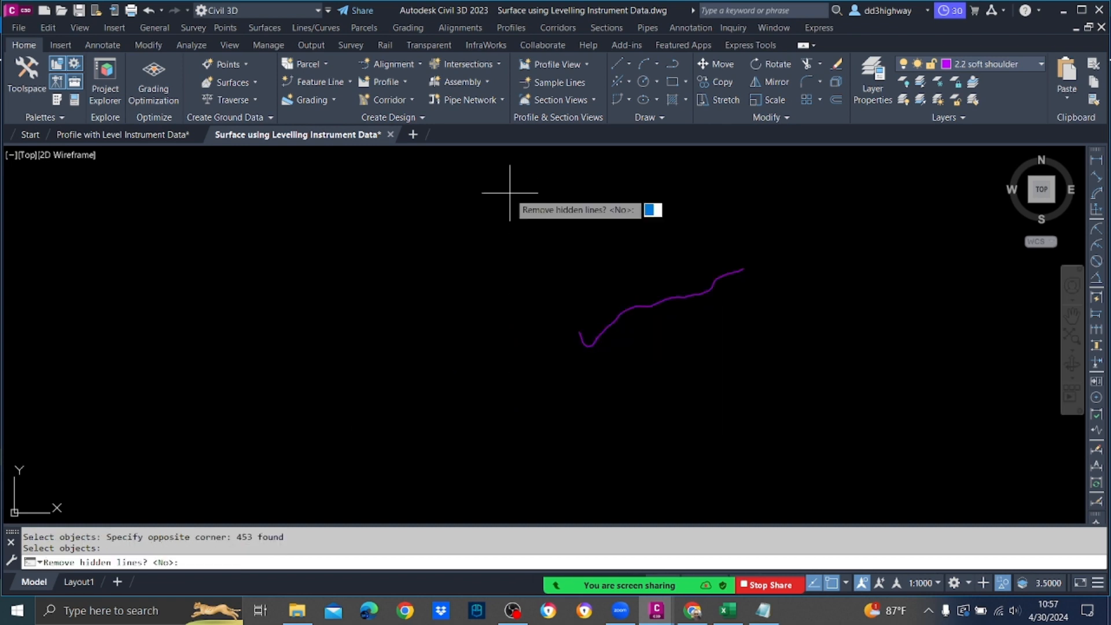
key("Return")
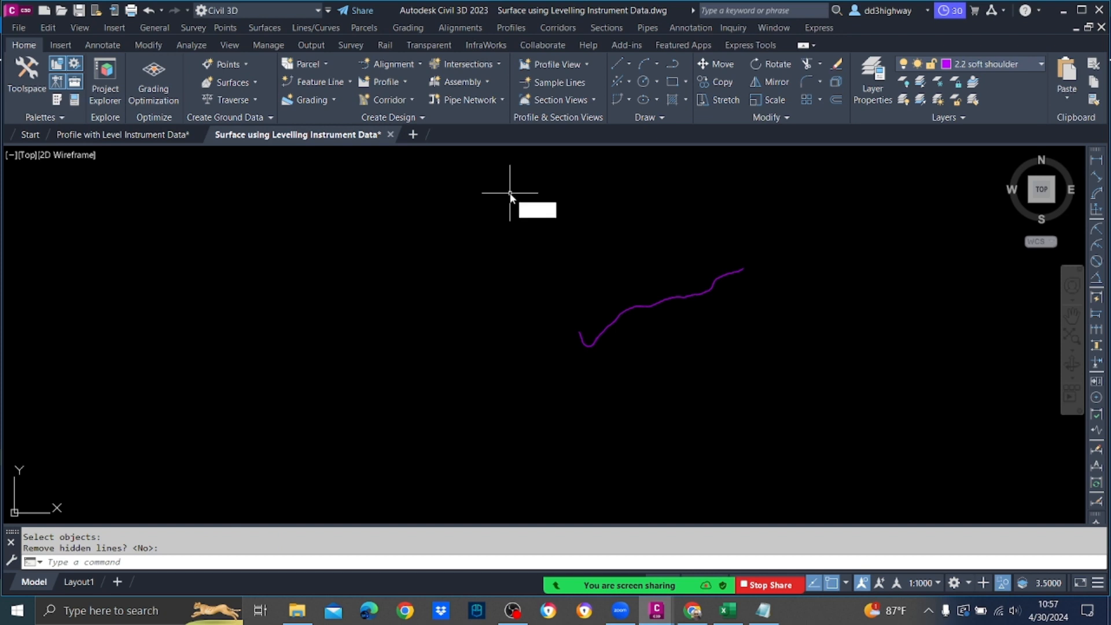
Step: Convert all the flattened edge lines to polylines using PEDIT with the Multiple option
key("Return")
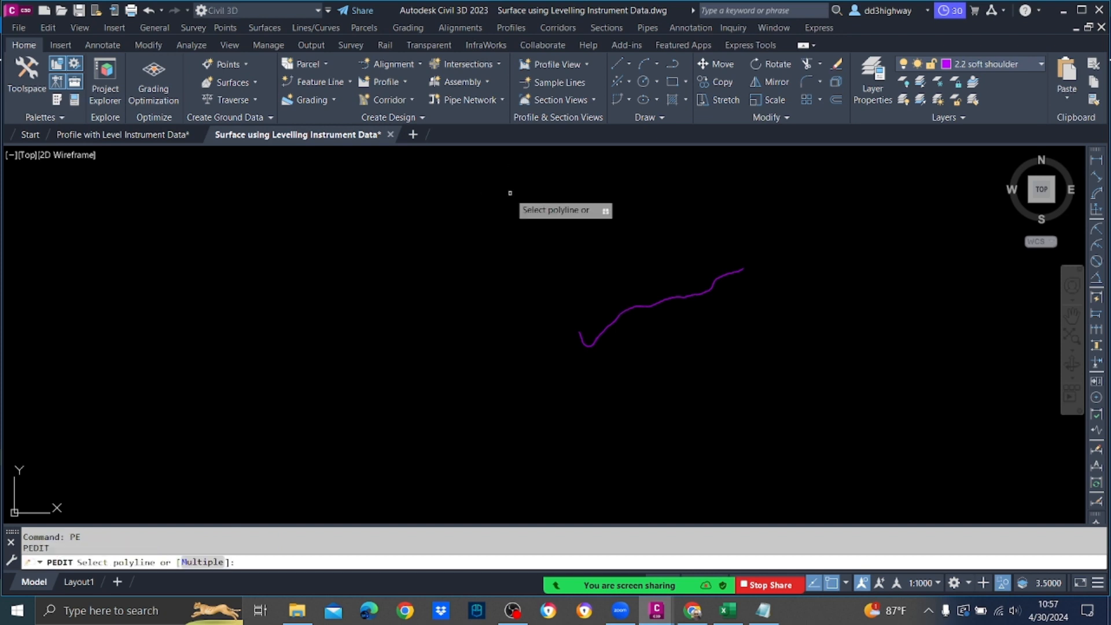
type("m")
key("Return")
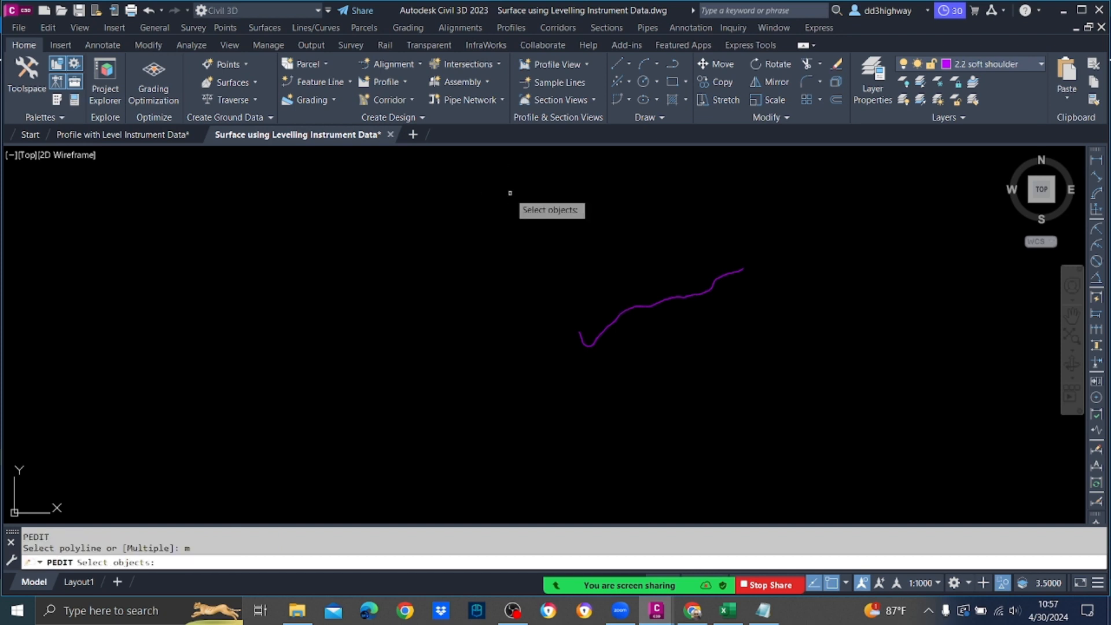
left_click(873, 390)
left_click(422, 222)
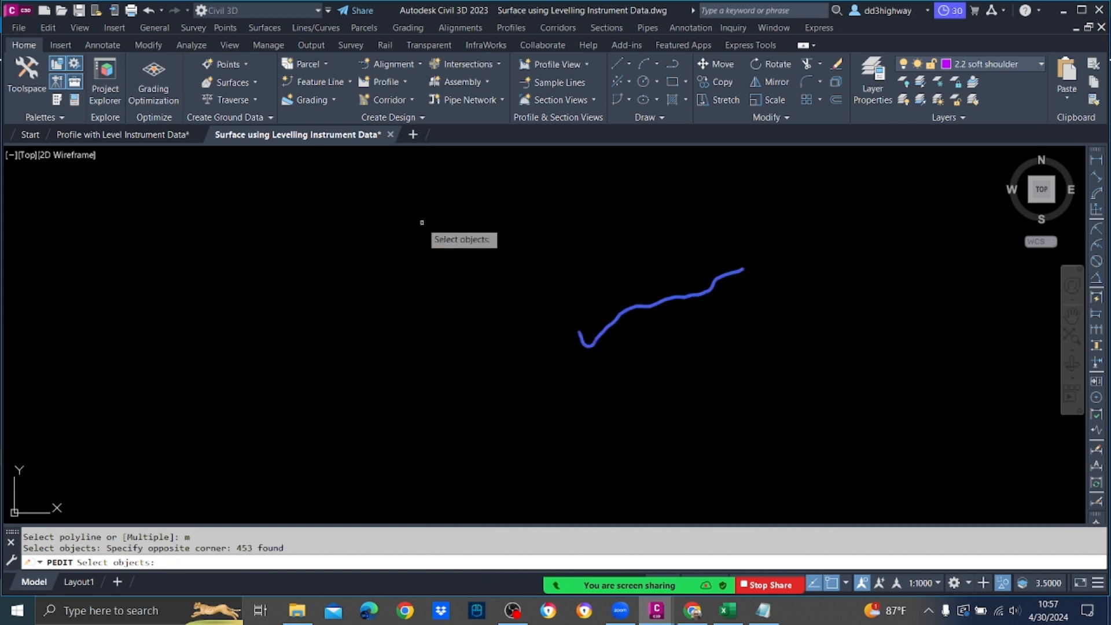
key("Return")
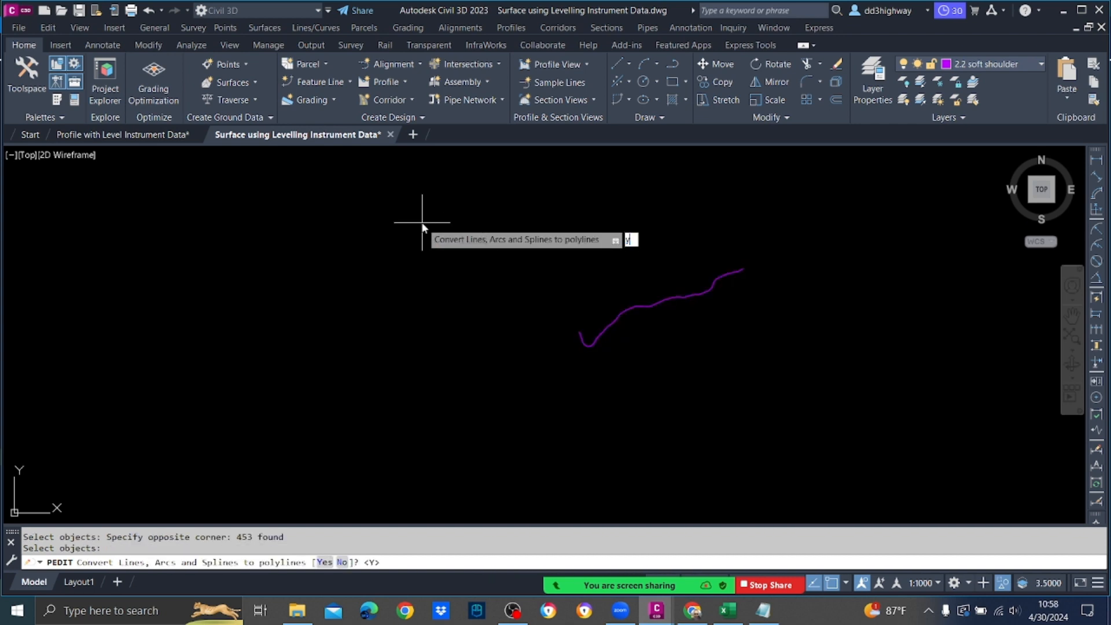
type("y")
key("Return")
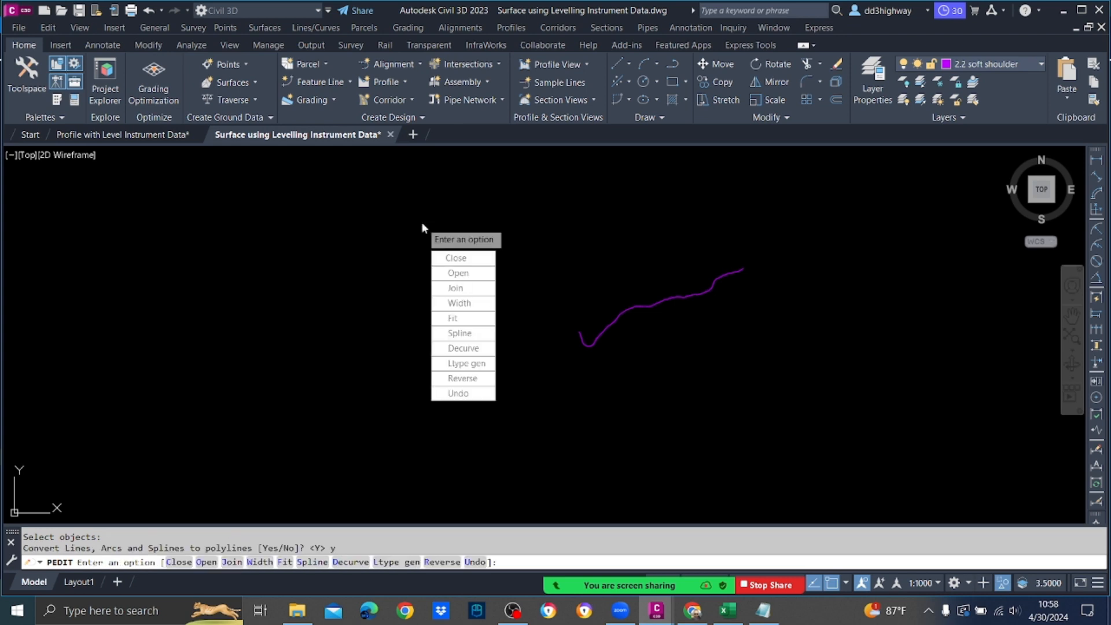
Step: Join the converted segments into continuous edge polylines with a fuzz distance of 0.0000 and end PEDIT
type("j")
key("Return")
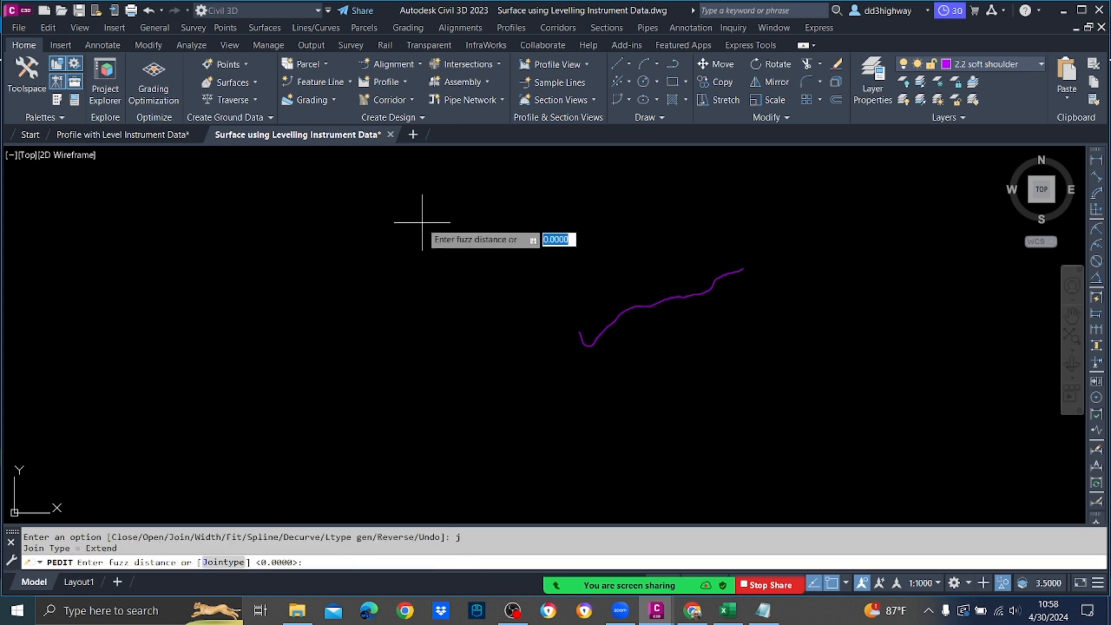
key("Return")
key("Escape")
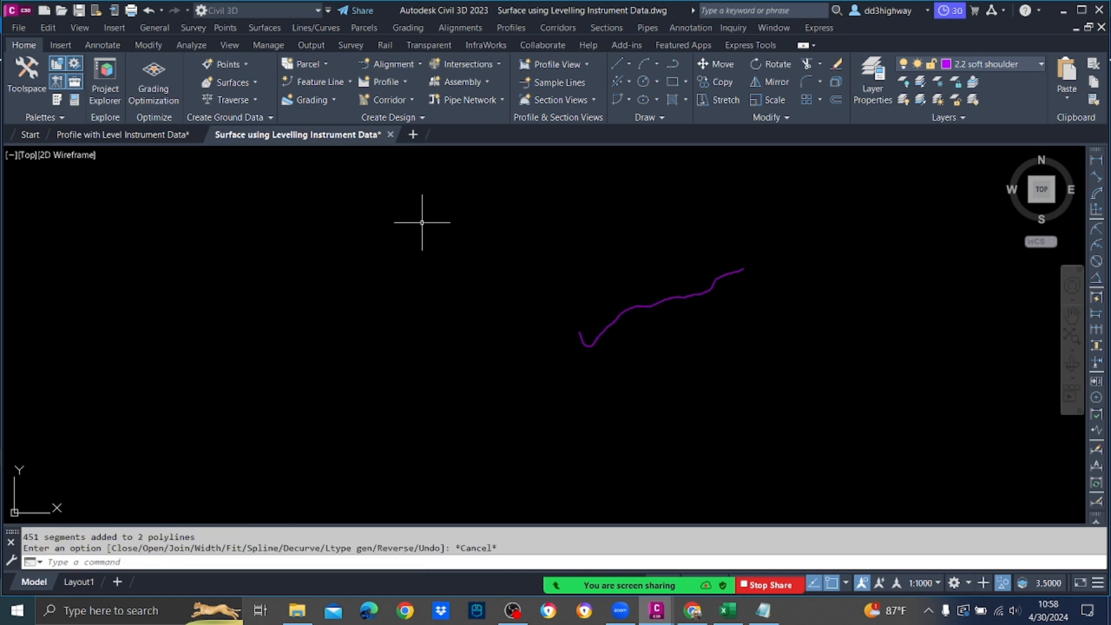
key("Escape")
key("Escape")
scroll(647, 318, "up", 6)
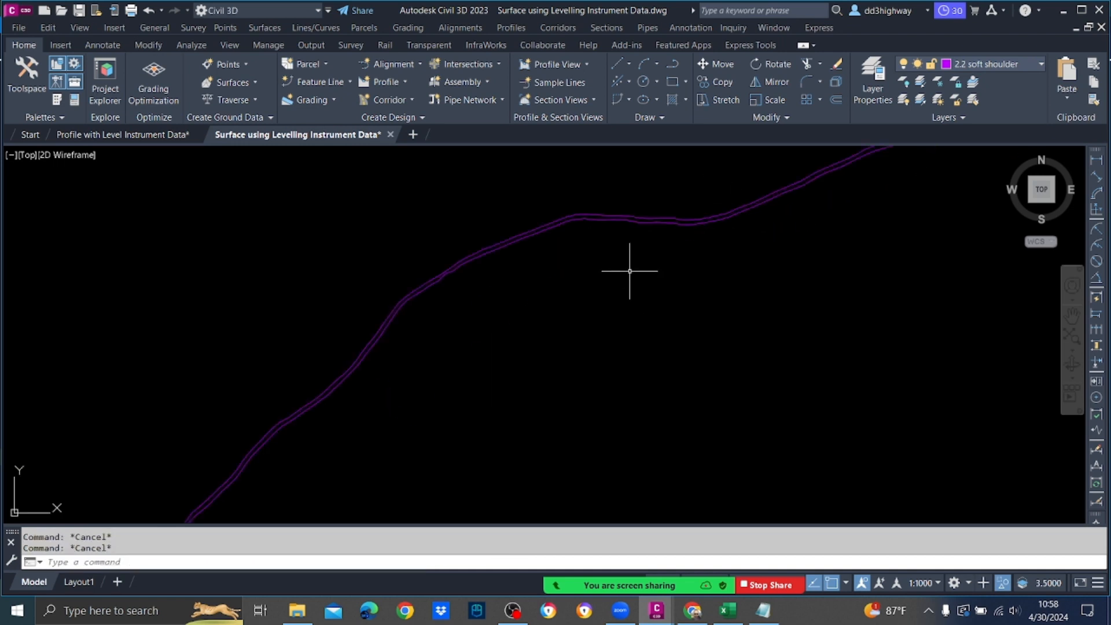
Step: Inspect one of the joined edge polylines to check that its segments form one continuous object
left_click(630, 215)
mouse_move(630, 217)
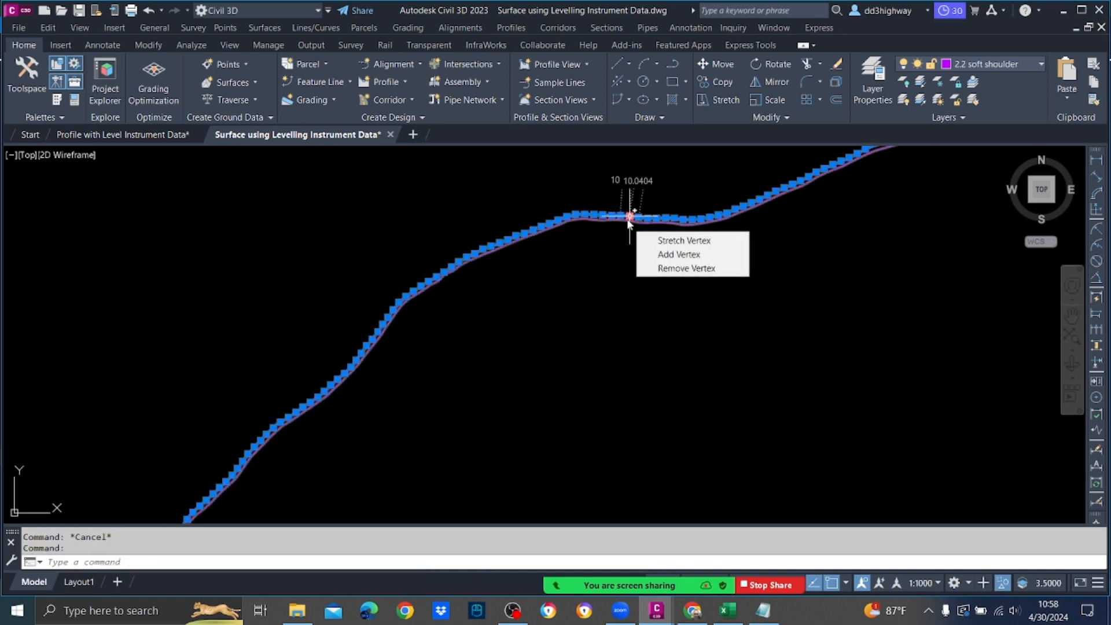
key("Escape")
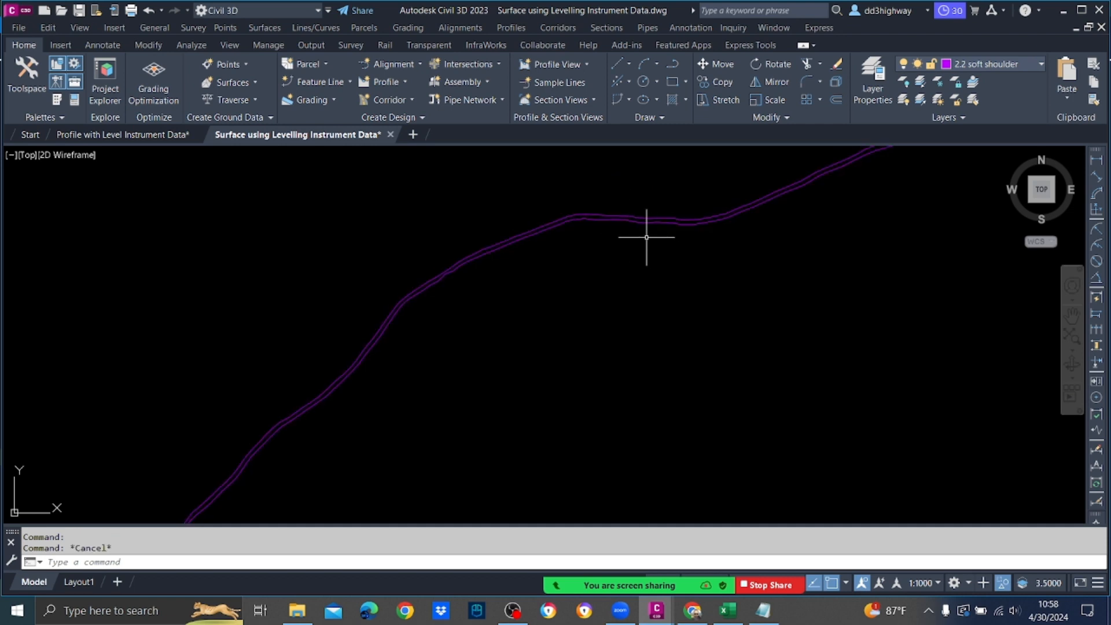
Step: End the object isolation so that all hidden objects return to the drawing
scroll(652, 268, "down", 2)
right_click(493, 290)
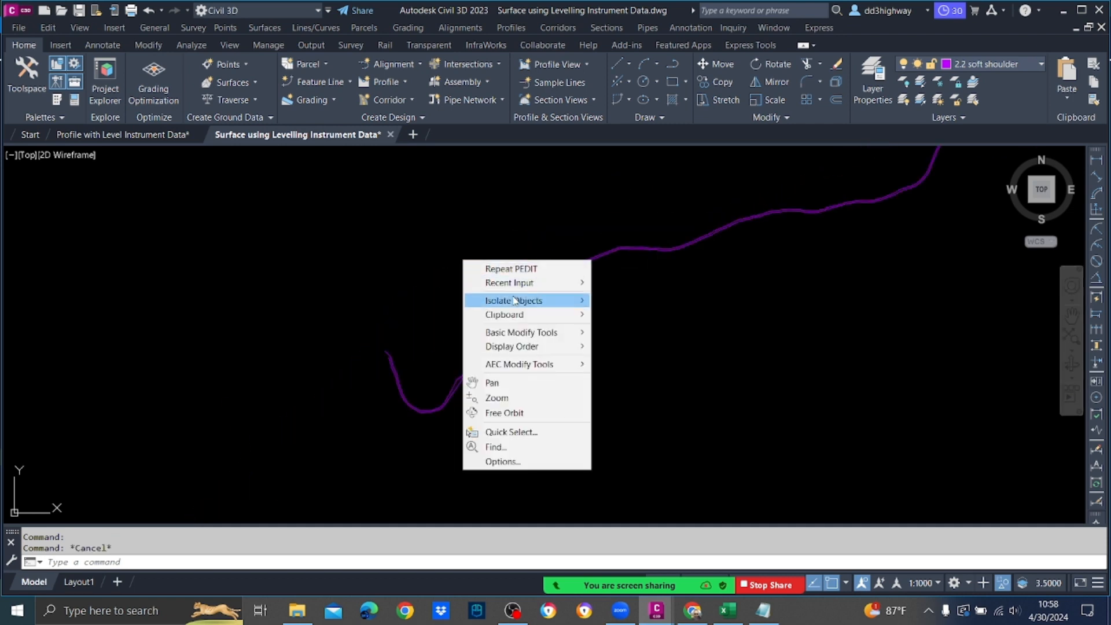
mouse_move(506, 301)
left_click(654, 329)
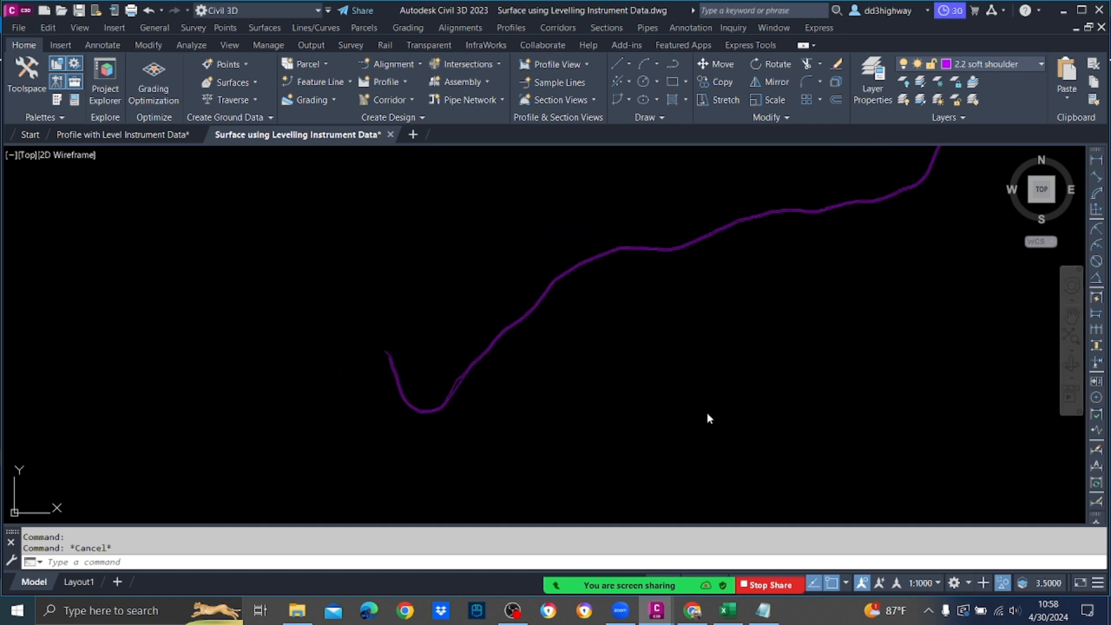
scroll(471, 411, "up", 8)
middle_click_drag(354, 388, 618, 330)
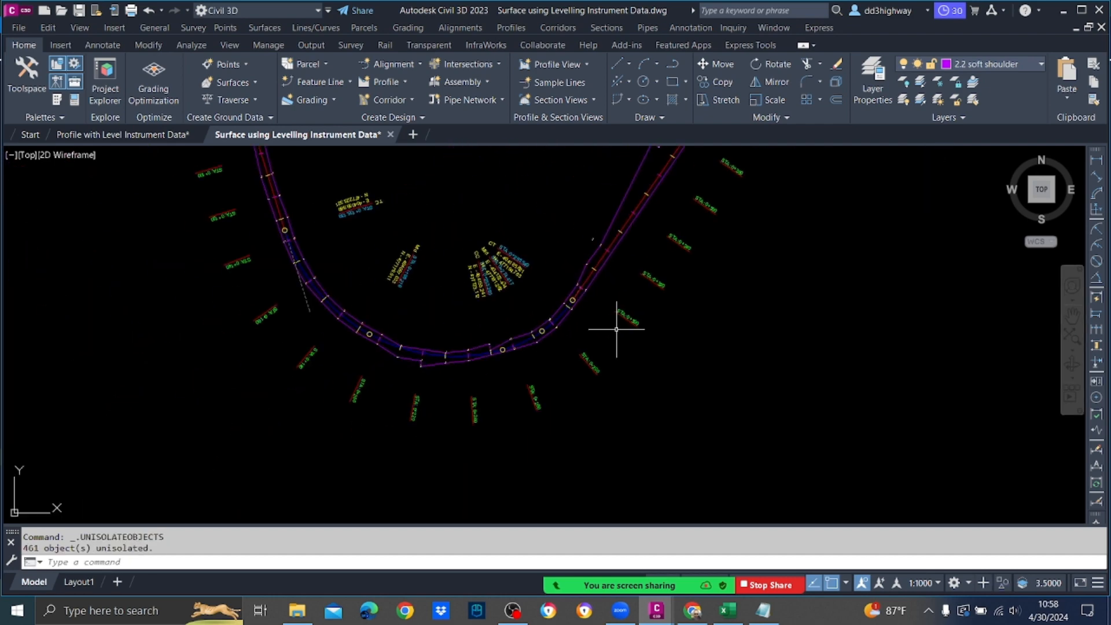
Step: In the Excel levels workbook, copy the formula =A1&","&B1&","&C1&","&D1 from Sheet2 cell F1 to Sheet1 cell F1 and widen column F
left_click(734, 613)
left_click(579, 399)
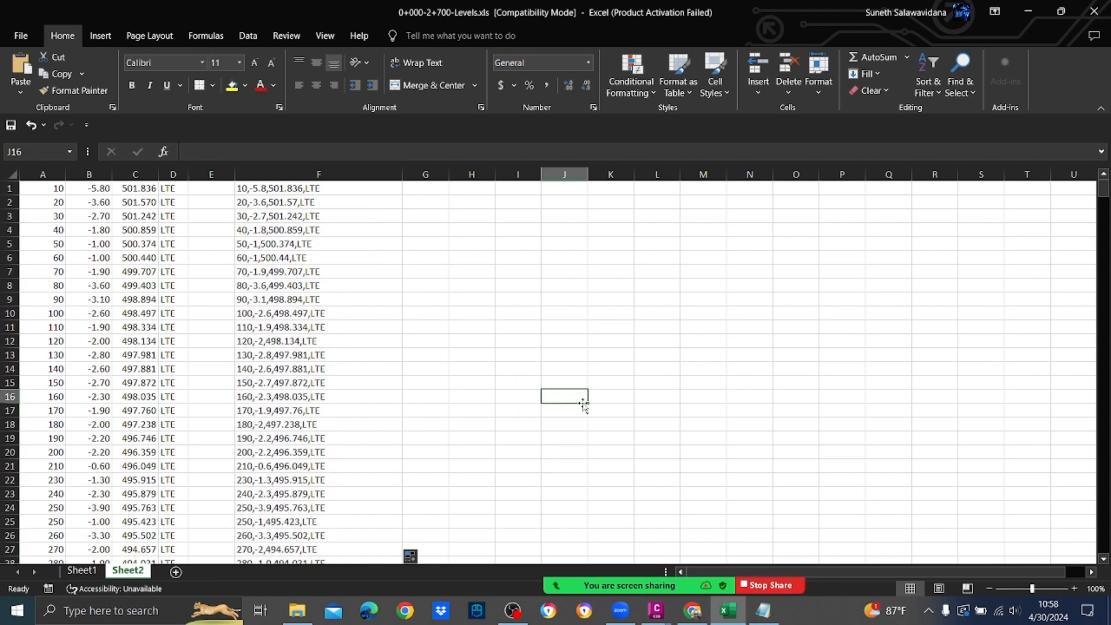
left_click(334, 190)
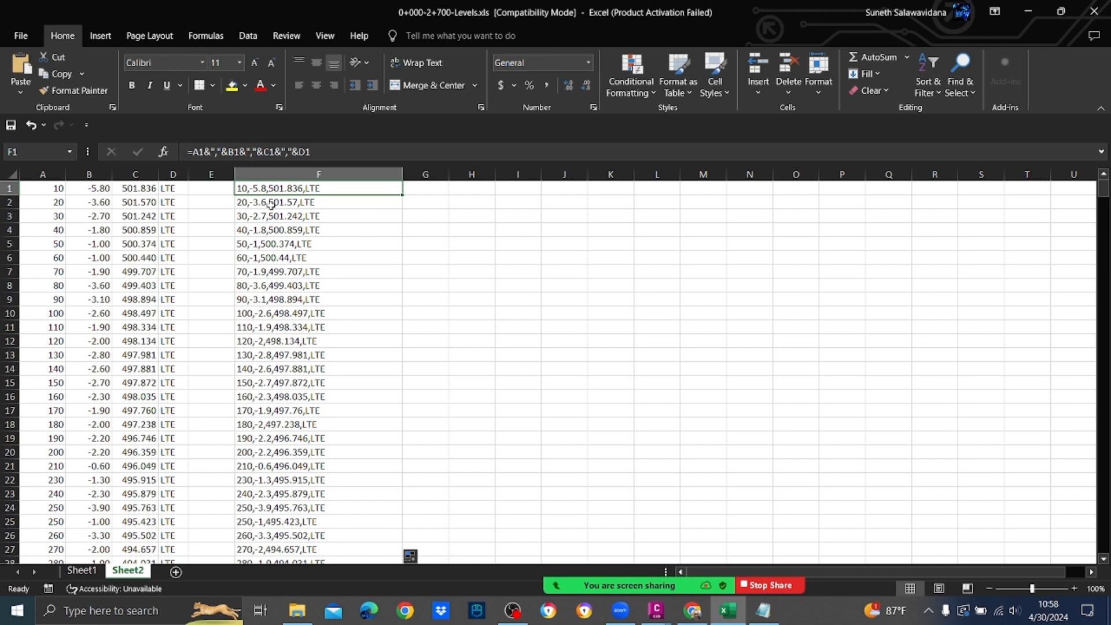
key("ctrl+c")
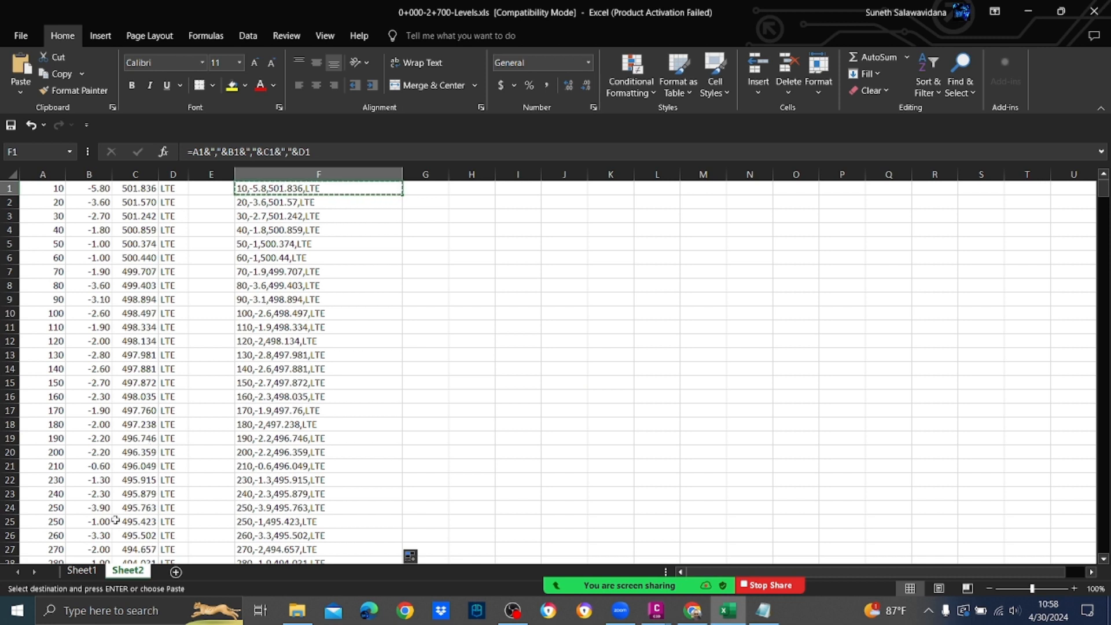
left_click(80, 574)
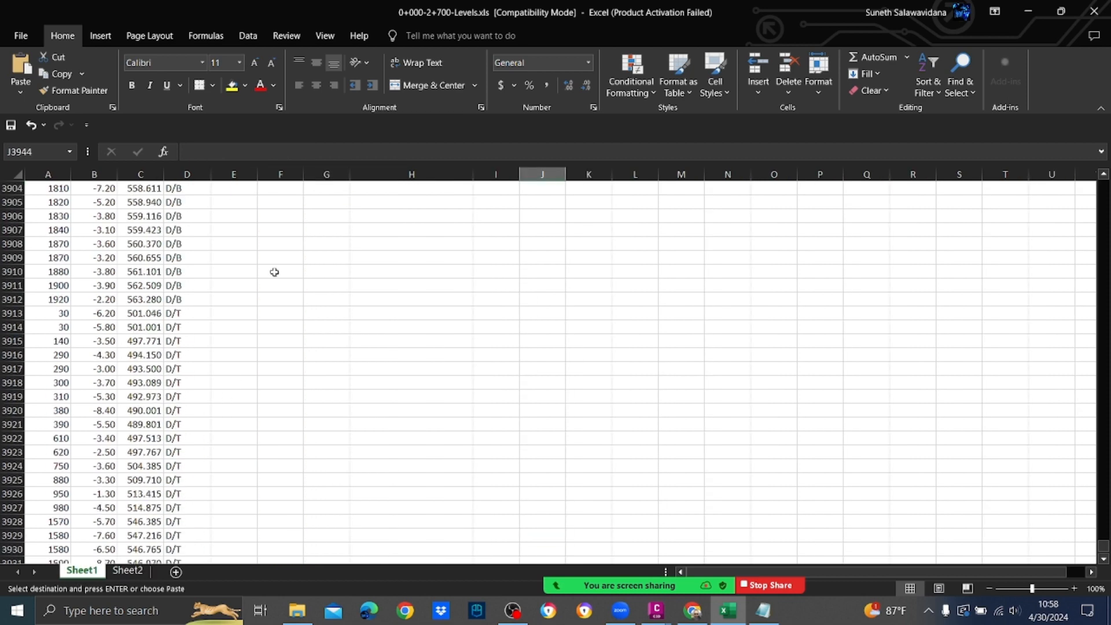
key("ctrl+Home")
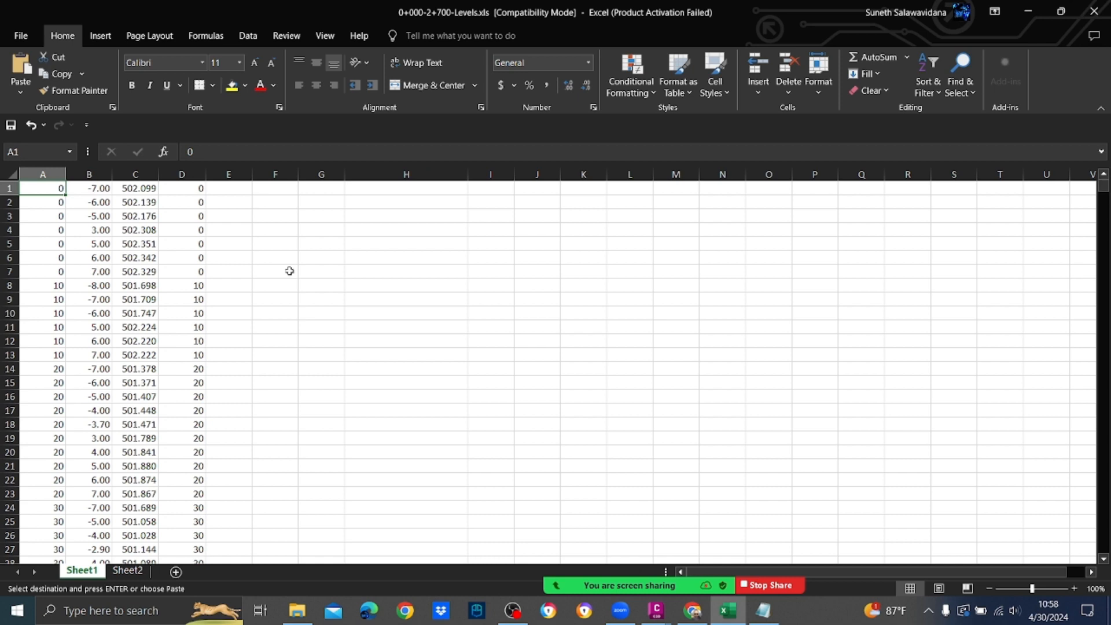
left_click(282, 186)
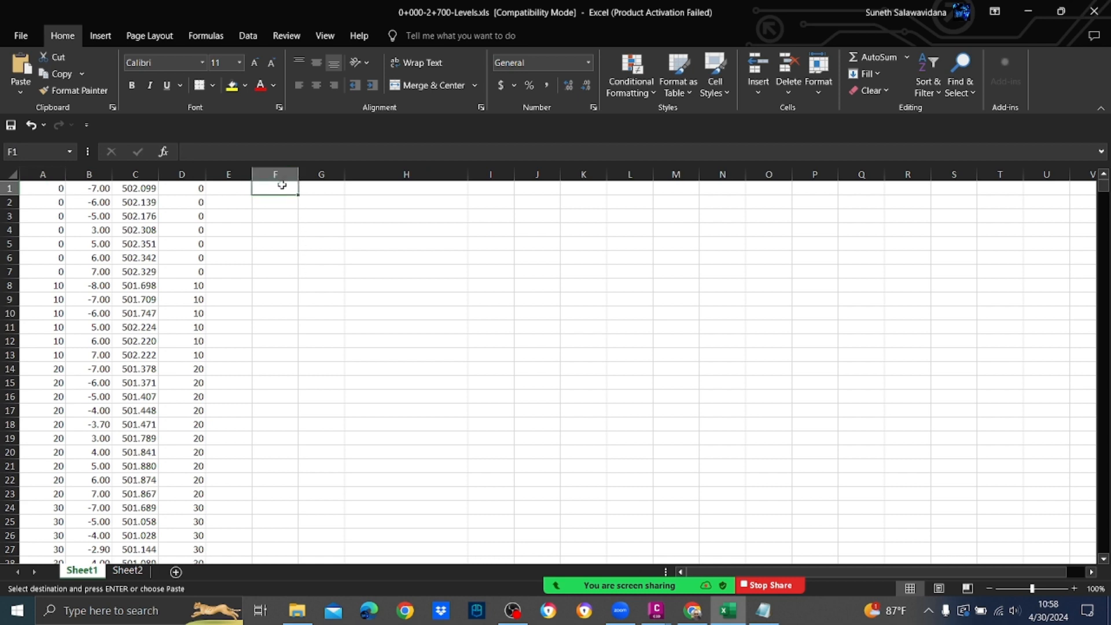
key("ctrl+v")
left_click(317, 284)
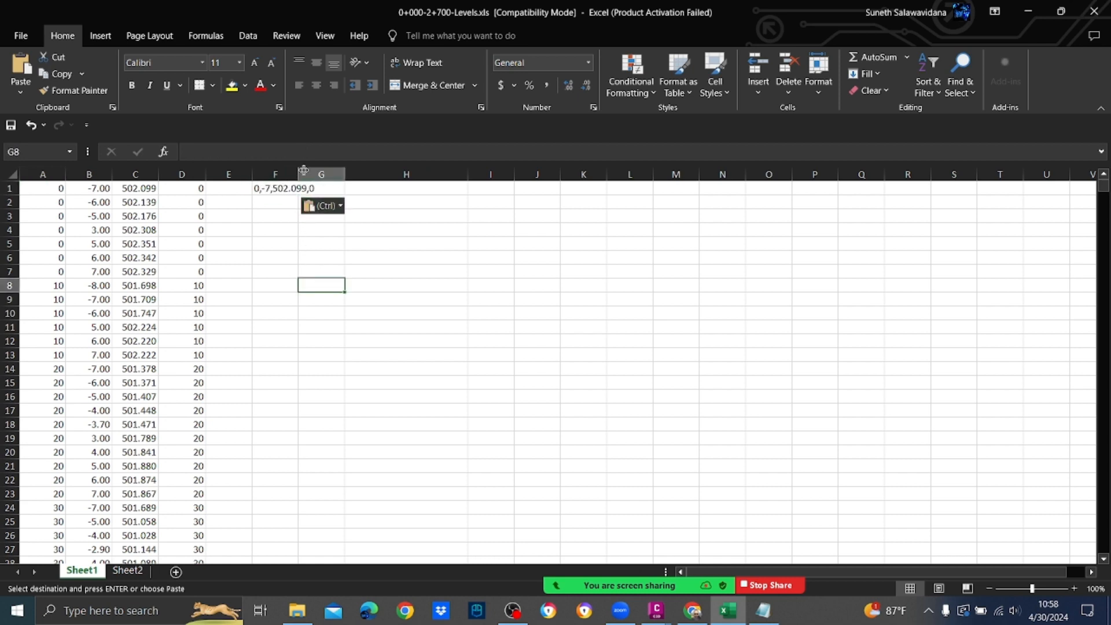
left_click_drag(300, 170, 428, 172)
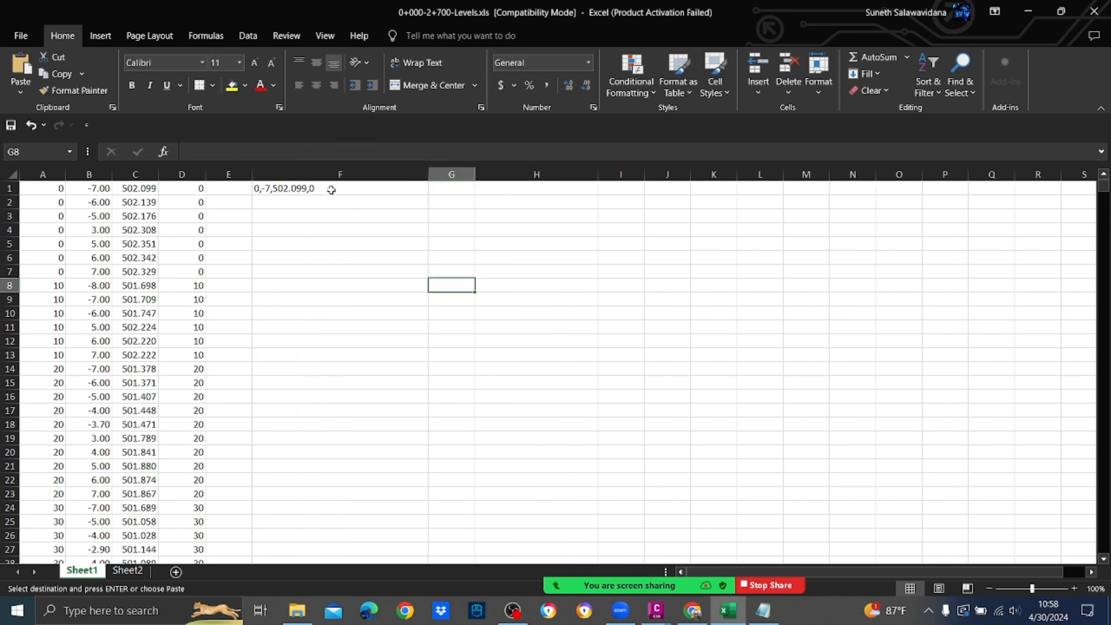
left_click(296, 171)
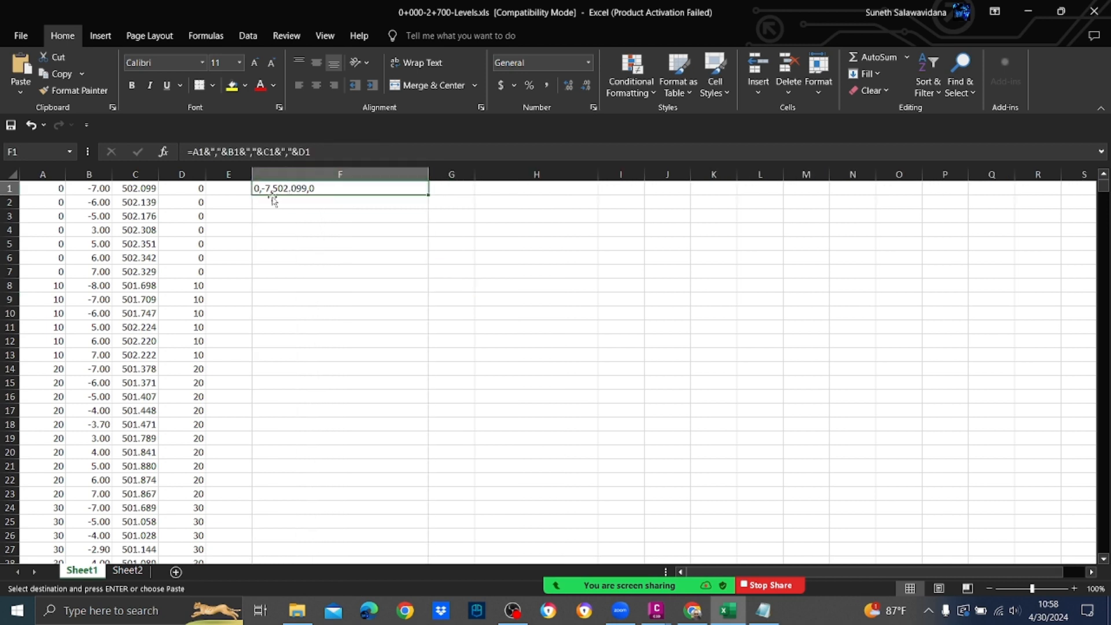
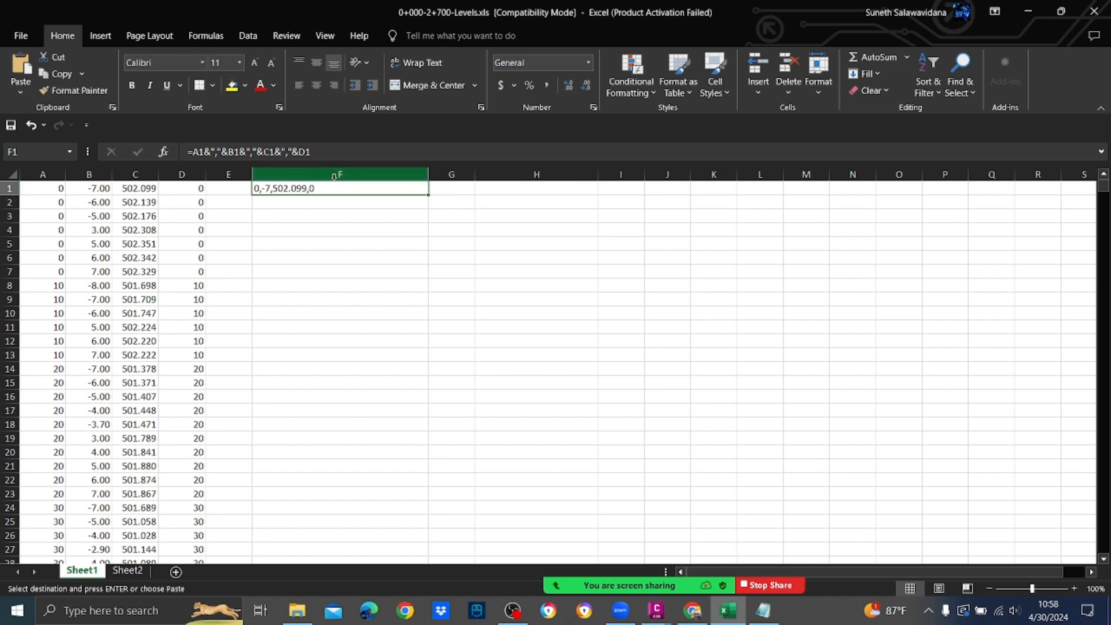
Step: Fill the Sheet1 formula in F1 down to row 3942 and copy the filled range
left_click_drag(431, 196, 399, 483)
right_click(331, 305)
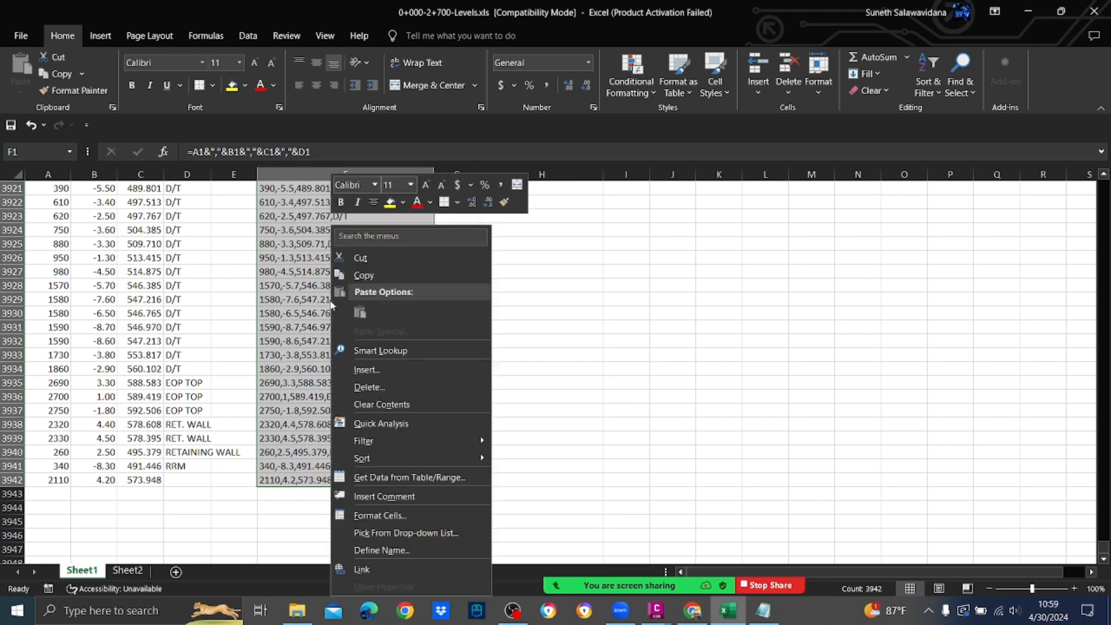
left_click(363, 275)
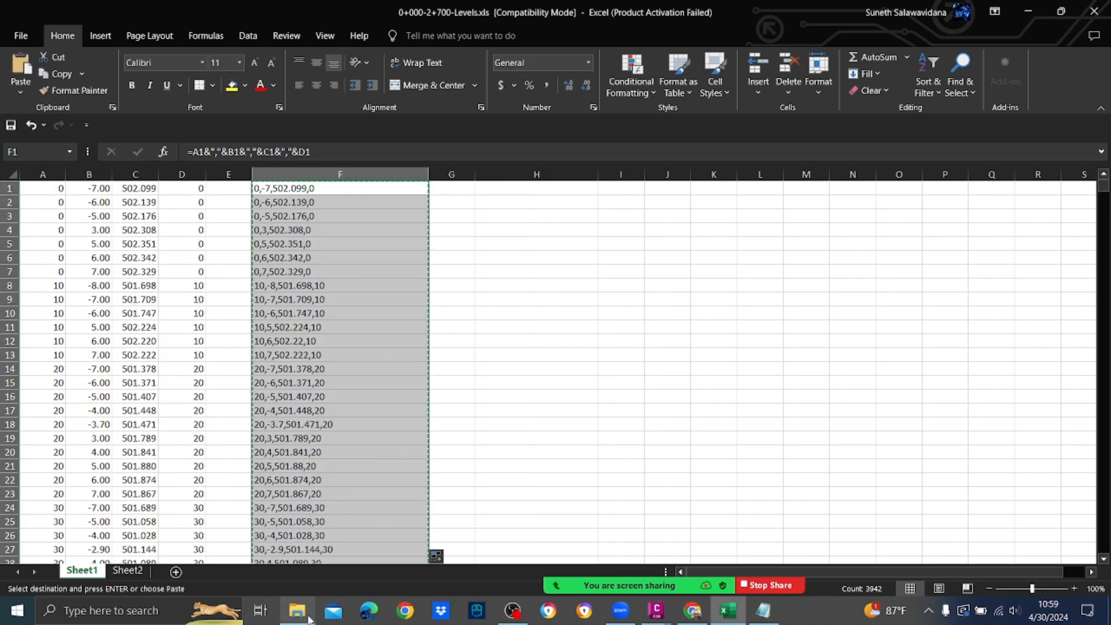
Step: Create a text document named Points.txt in the 30.04.2024 folder in File Explorer and open it
left_click(297, 610)
right_click(248, 327)
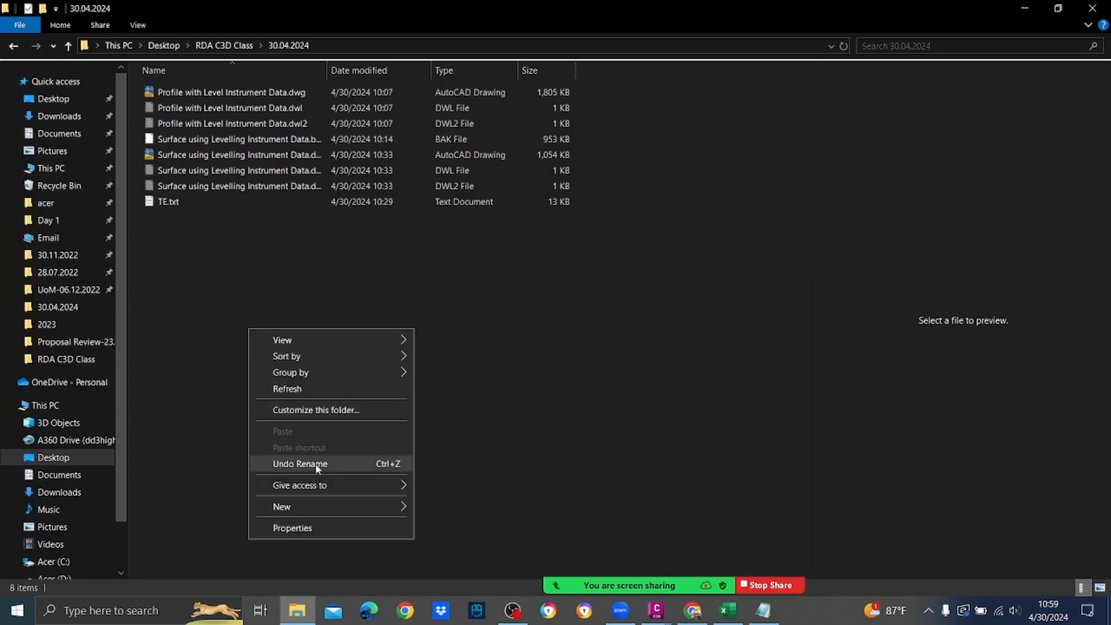
mouse_move(354, 506)
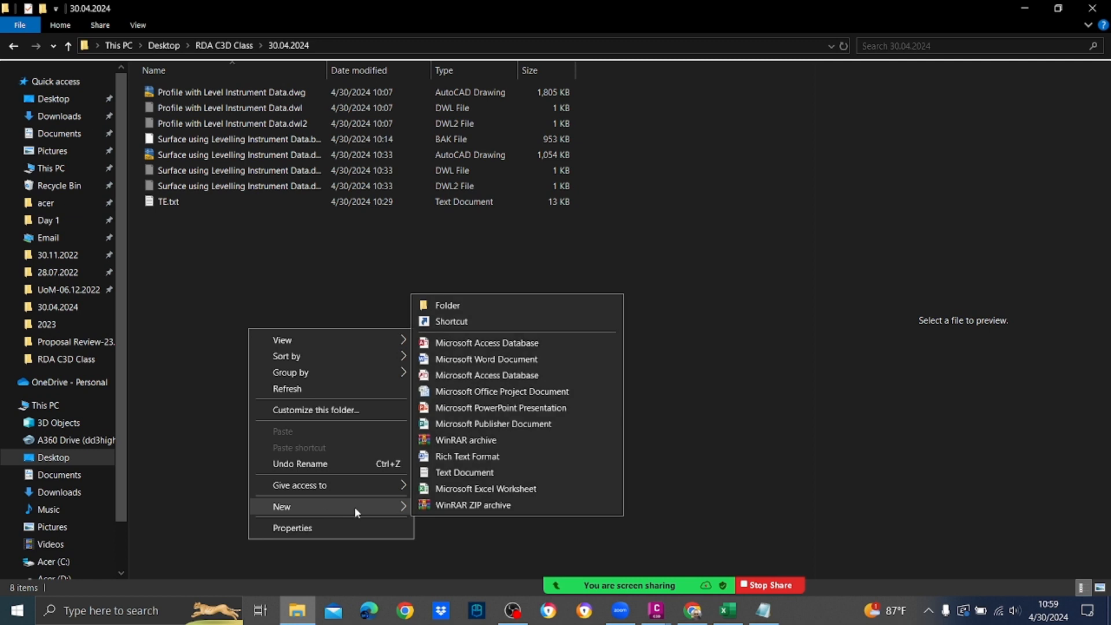
left_click(464, 473)
type("Points.txt")
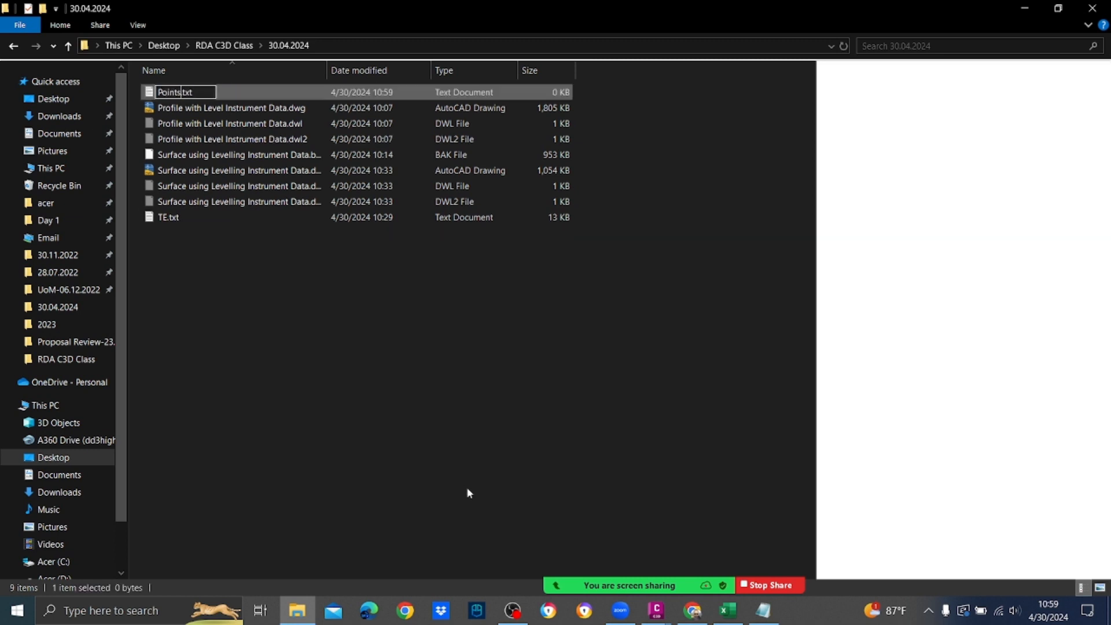
key("Return")
key("Return")
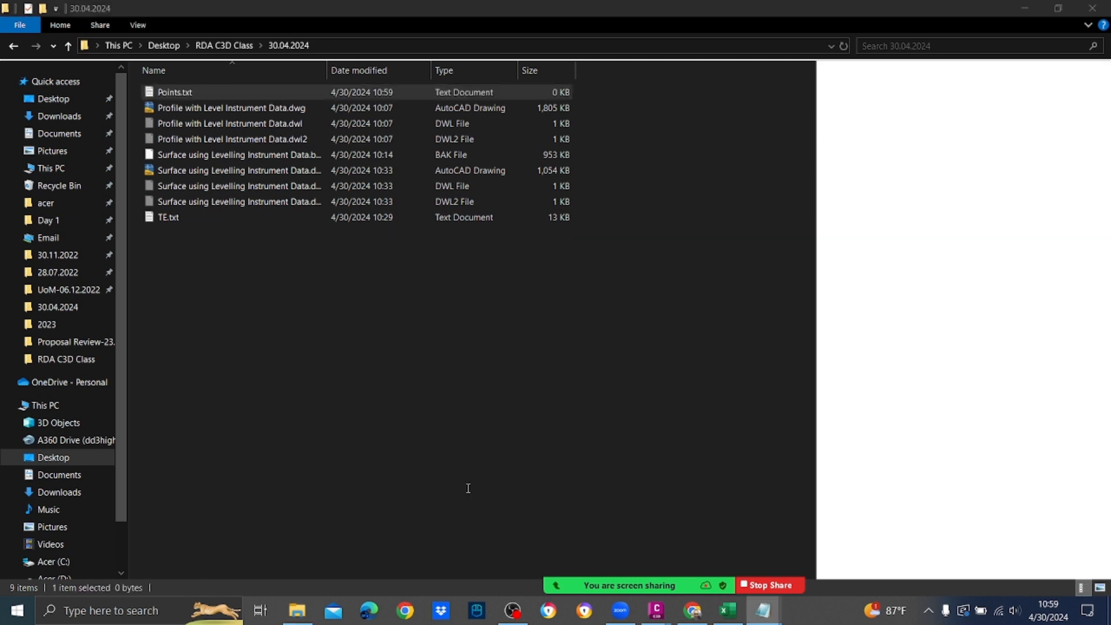
Step: Paste the copied point data into Points.txt, save the file and close it
key("ctrl+v")
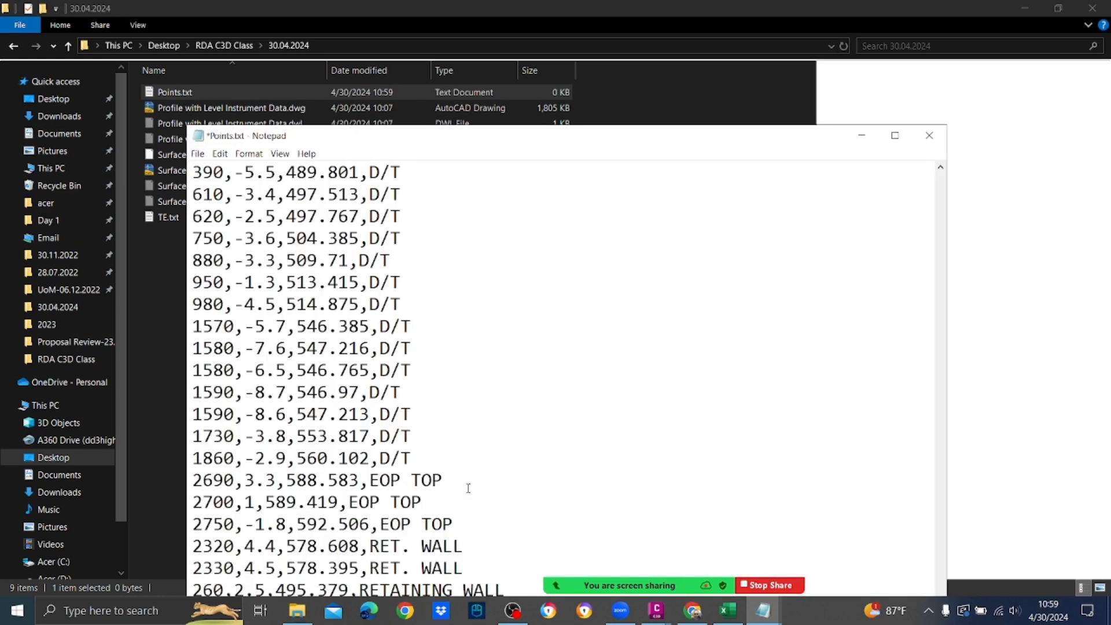
key("ctrl+s")
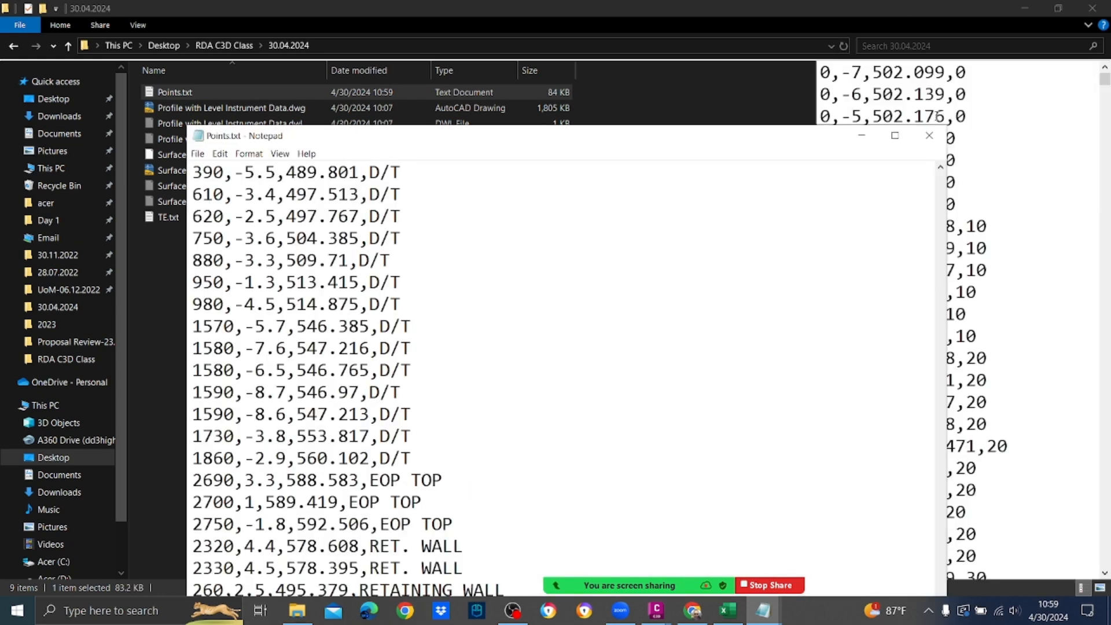
left_click(929, 135)
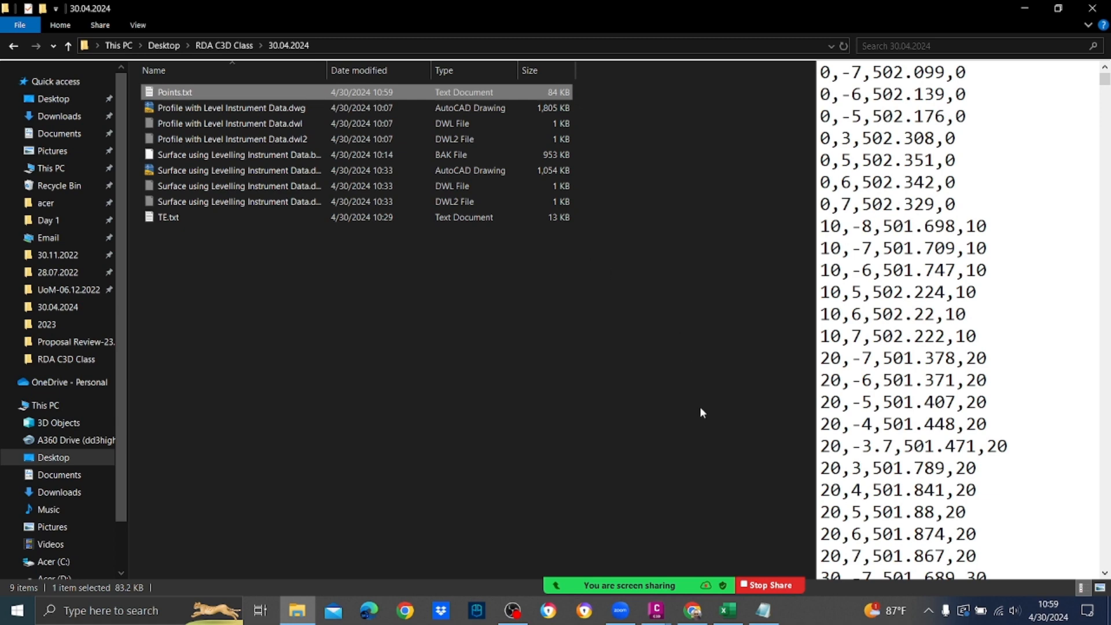
Step: Return to the Surface using Levelling Instrument Data drawing in Civil 3D and close the untitled Notepad note without saving
left_click(660, 611)
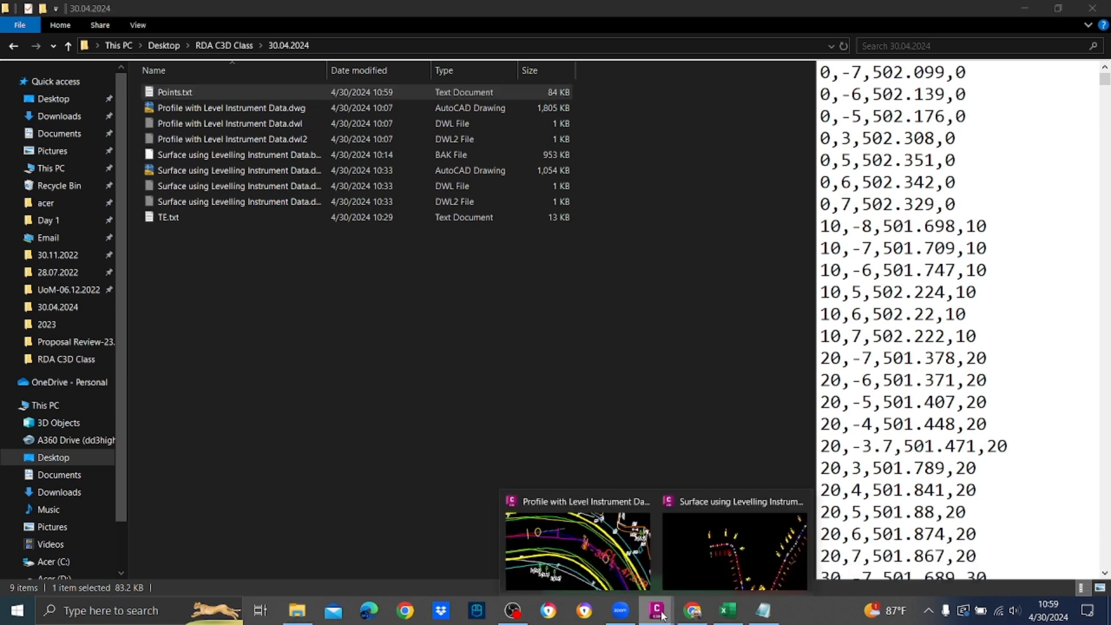
left_click(721, 575)
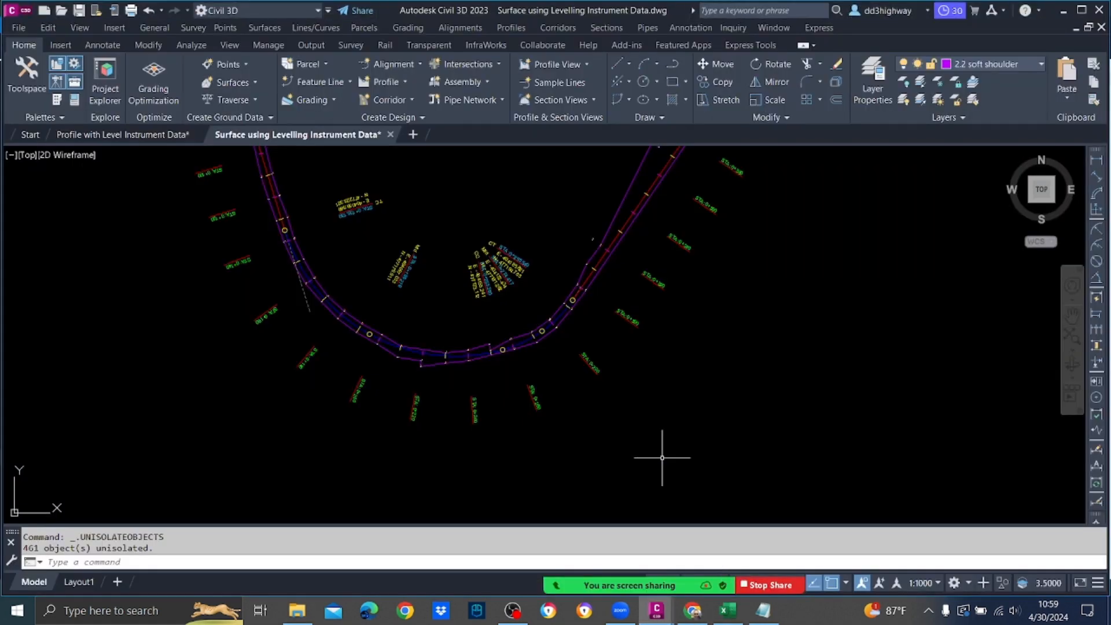
scroll(348, 260, "up", 4)
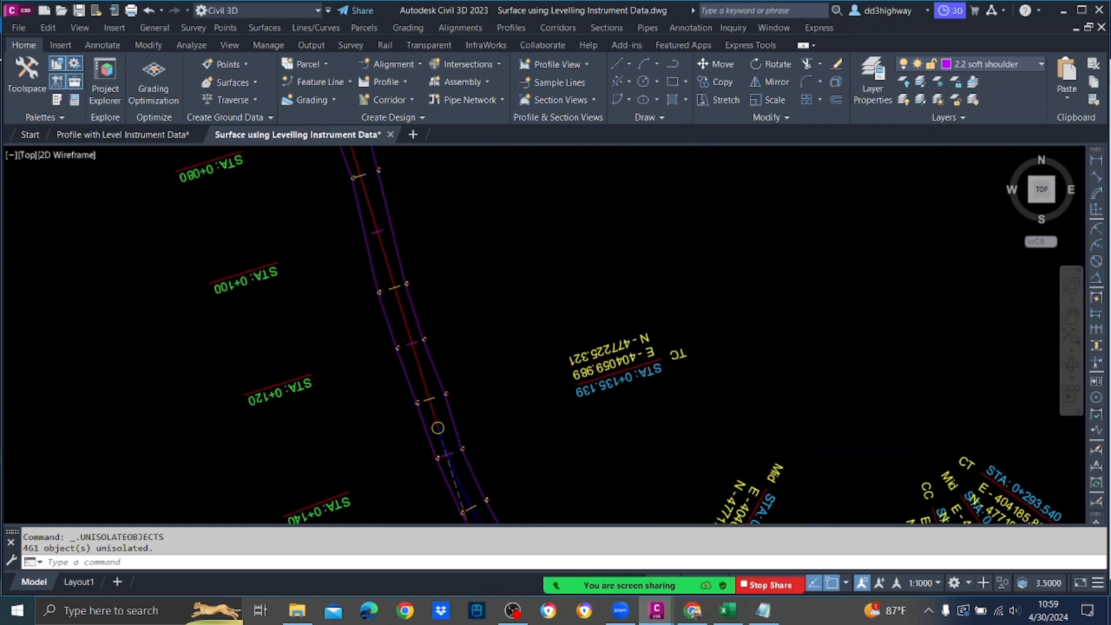
scroll(540, 292, "down", 3)
scroll(346, 171, "up", 1)
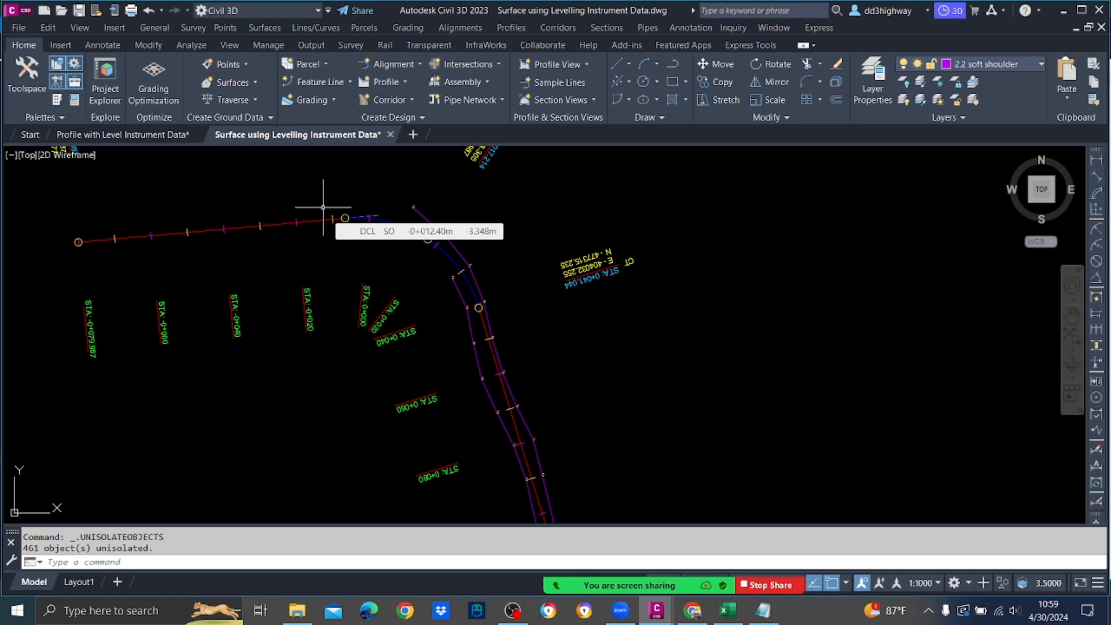
left_click(244, 65)
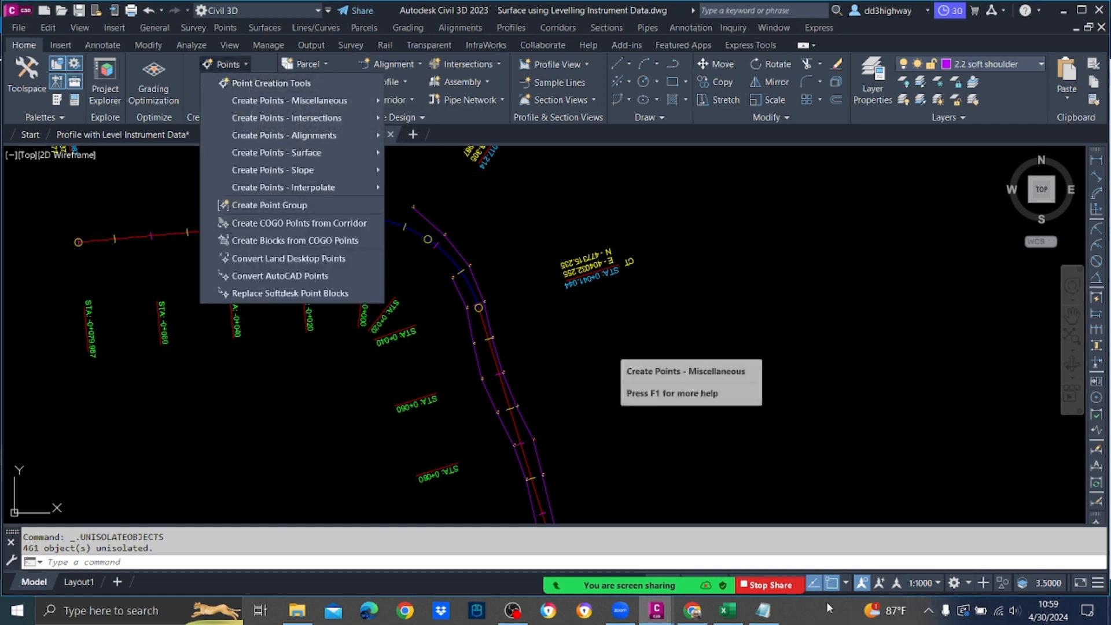
left_click(764, 611)
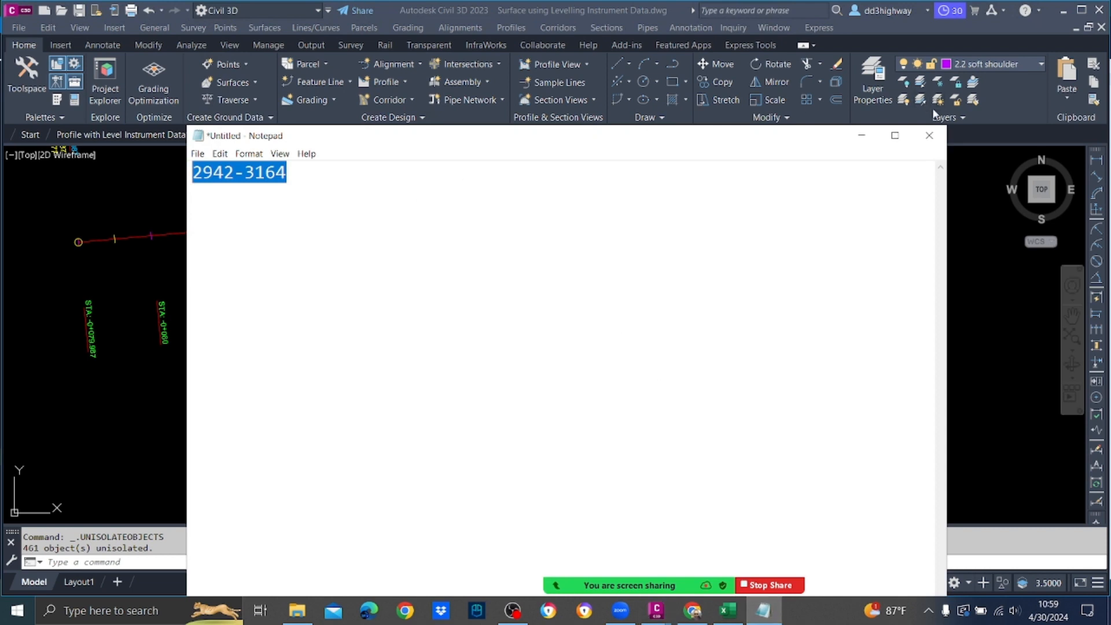
left_click(929, 136)
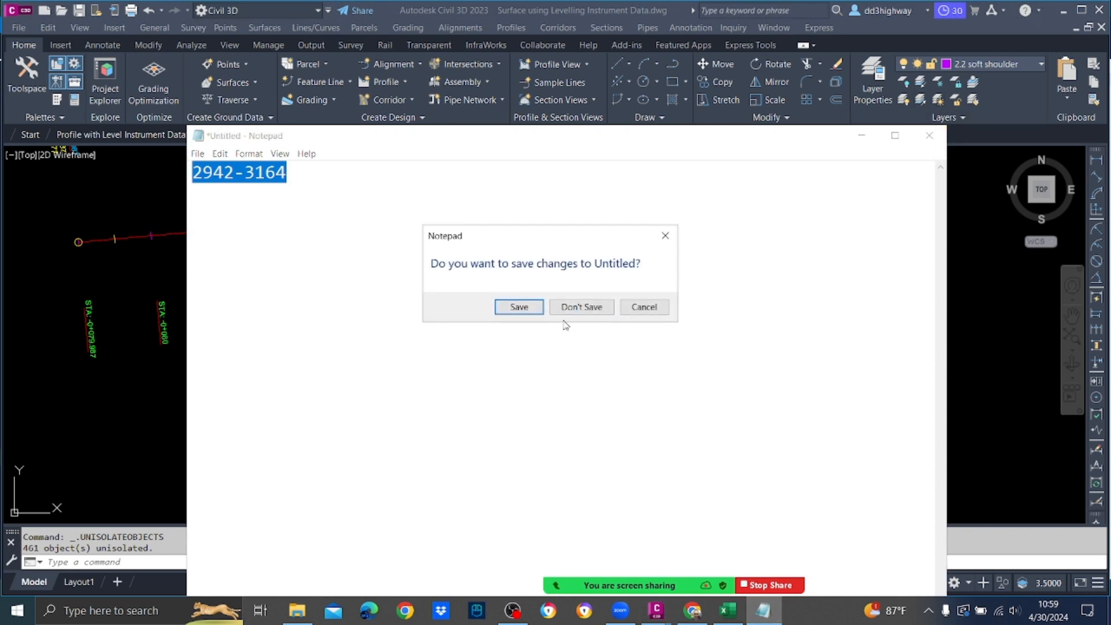
left_click(586, 309)
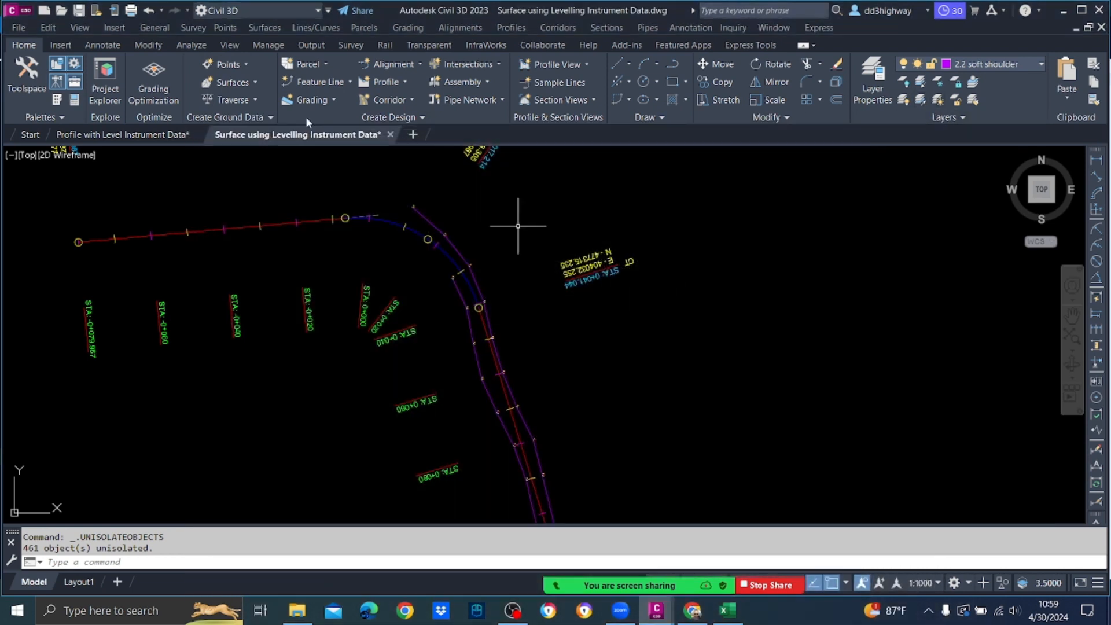
Step: Start a point import from an alignment station and offset file, using Points.txt from the 30.04.2024 folder
left_click(239, 64)
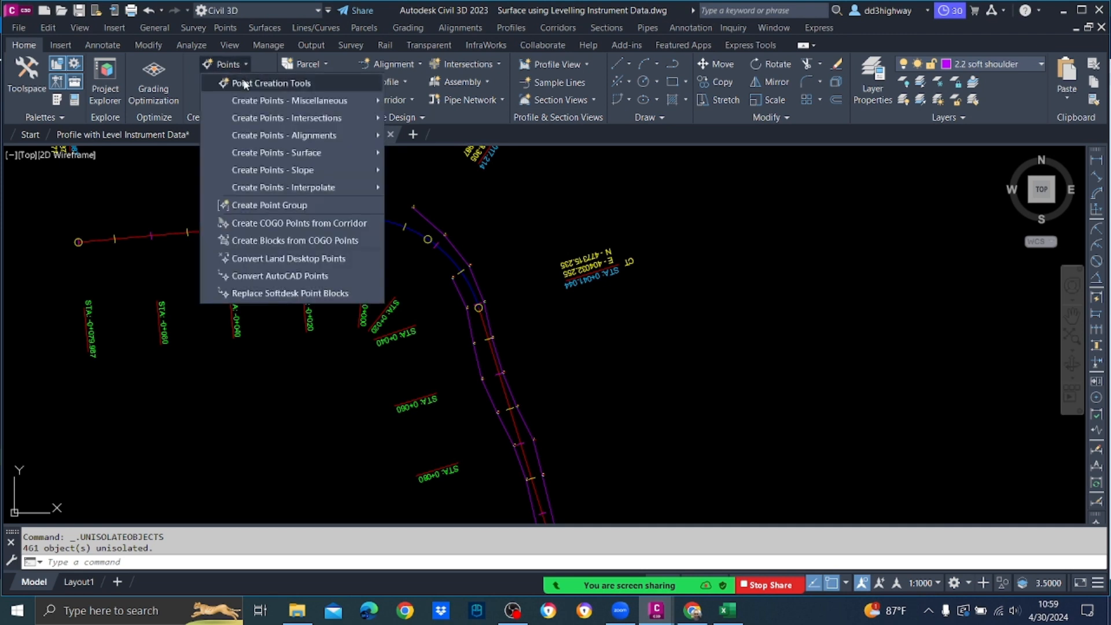
left_click(246, 85)
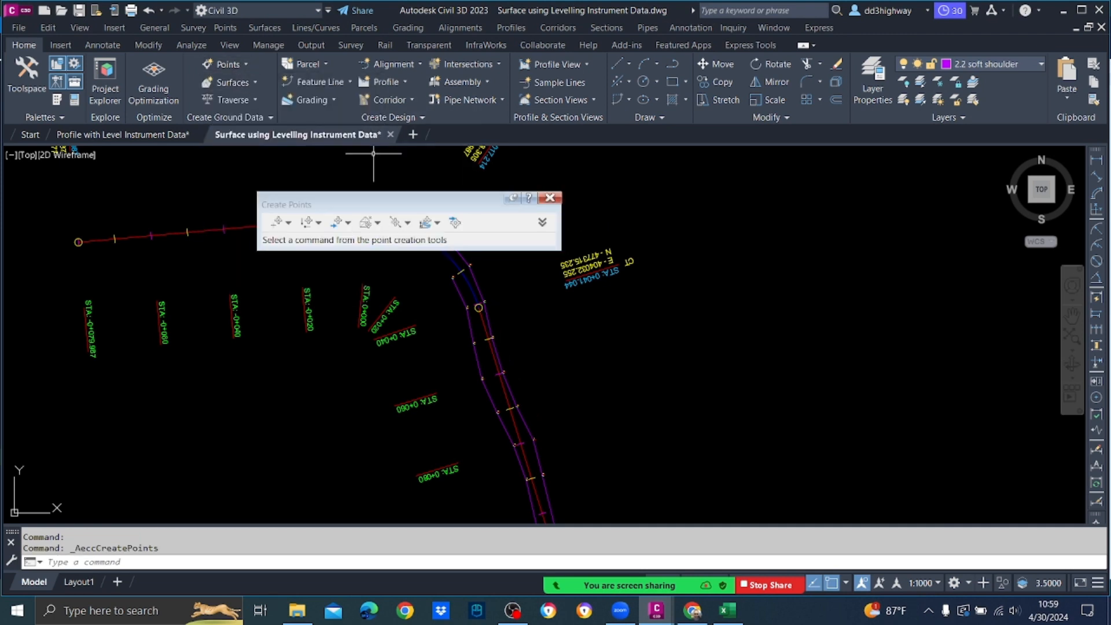
left_click(348, 223)
left_click(400, 296)
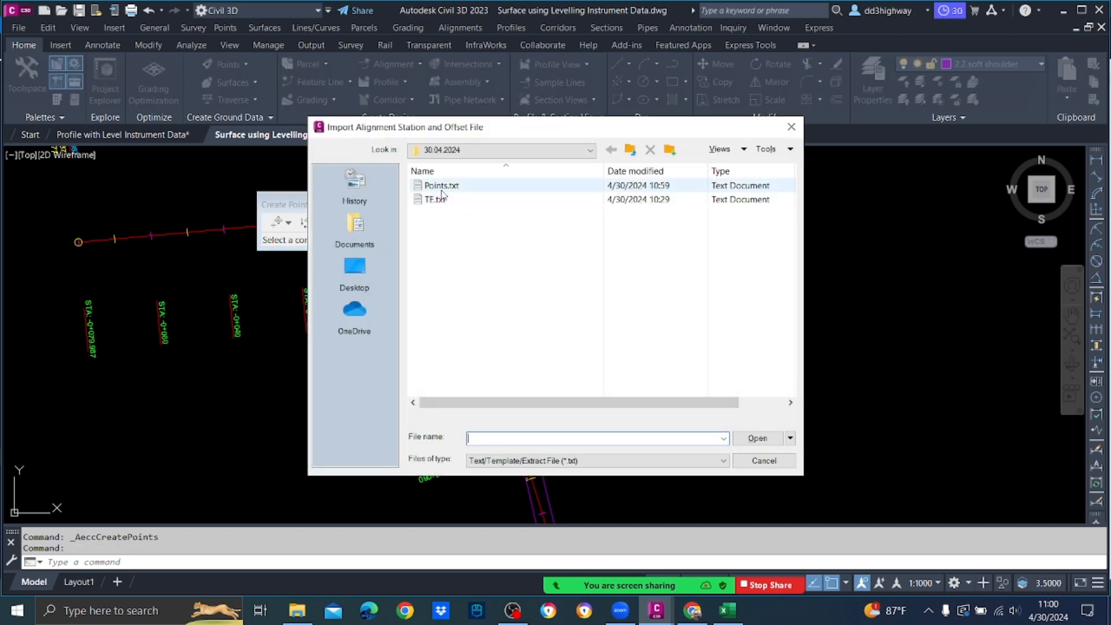
left_click(442, 190)
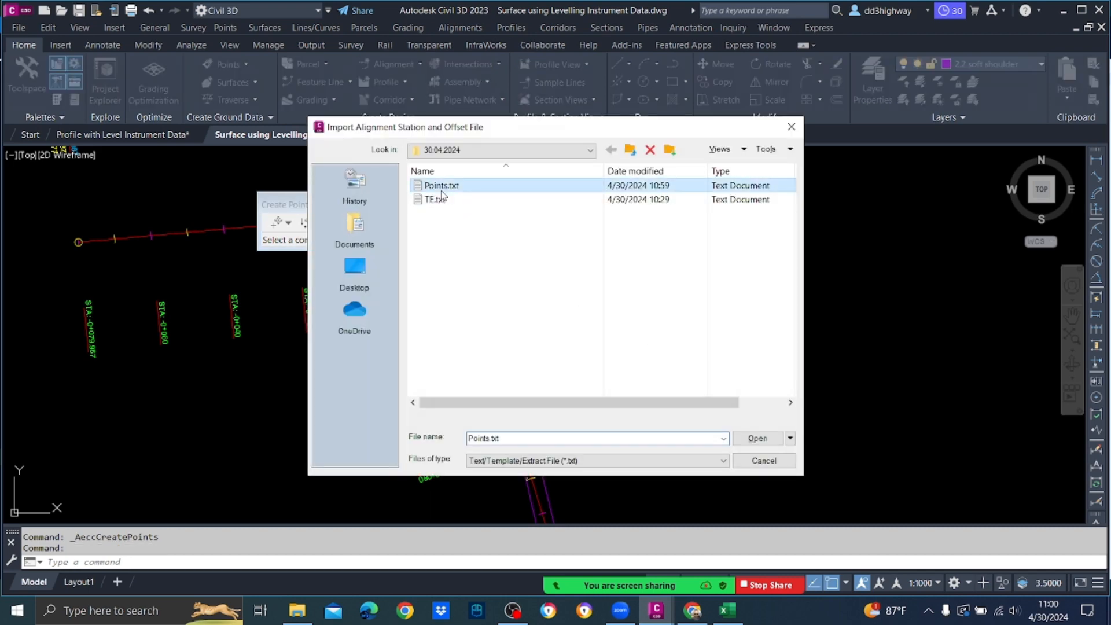
left_click(758, 439)
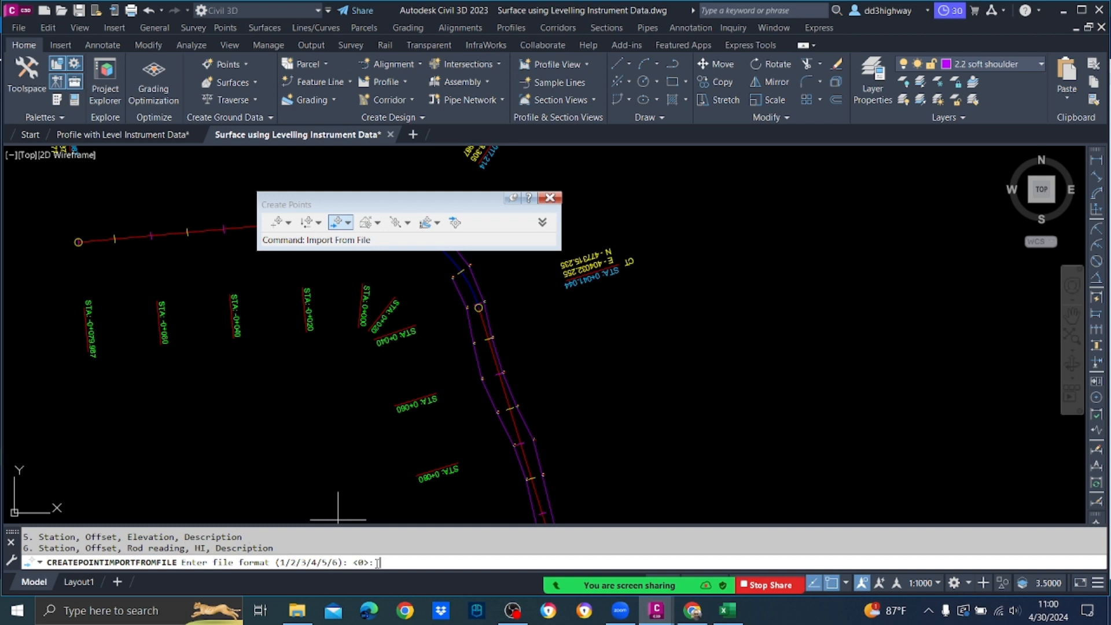
Step: Import the points along the alignment using format 6 (Station, Offset, Rod reading, HI, Description), comma delimiter, and invalid indicators 1000 for elevation and 100 for offset
type("6")
key("Return")
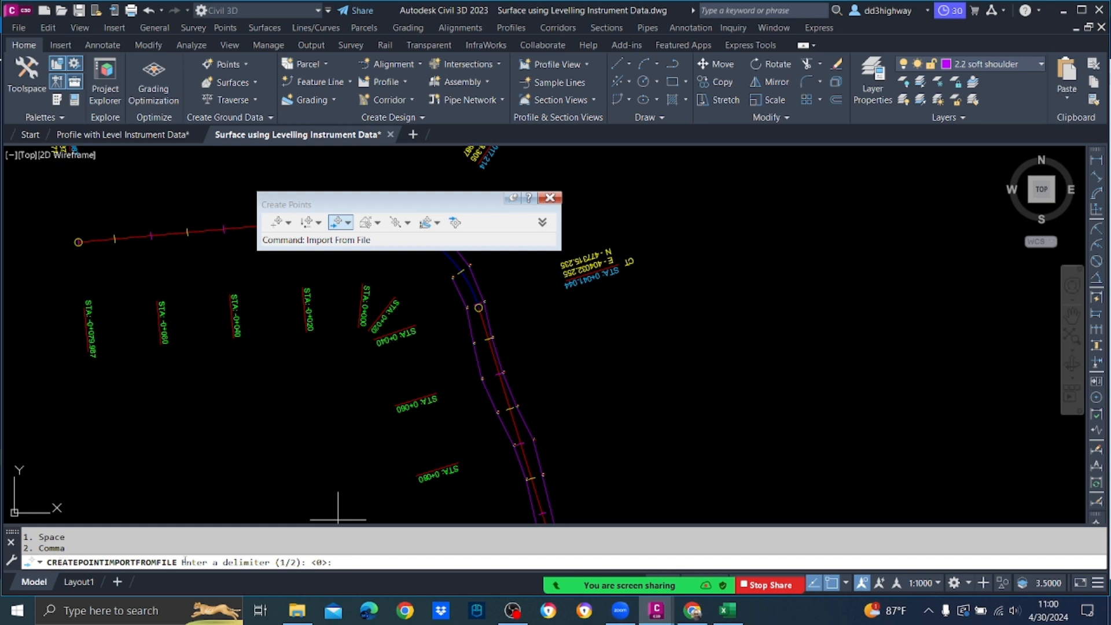
type("2")
key("Return")
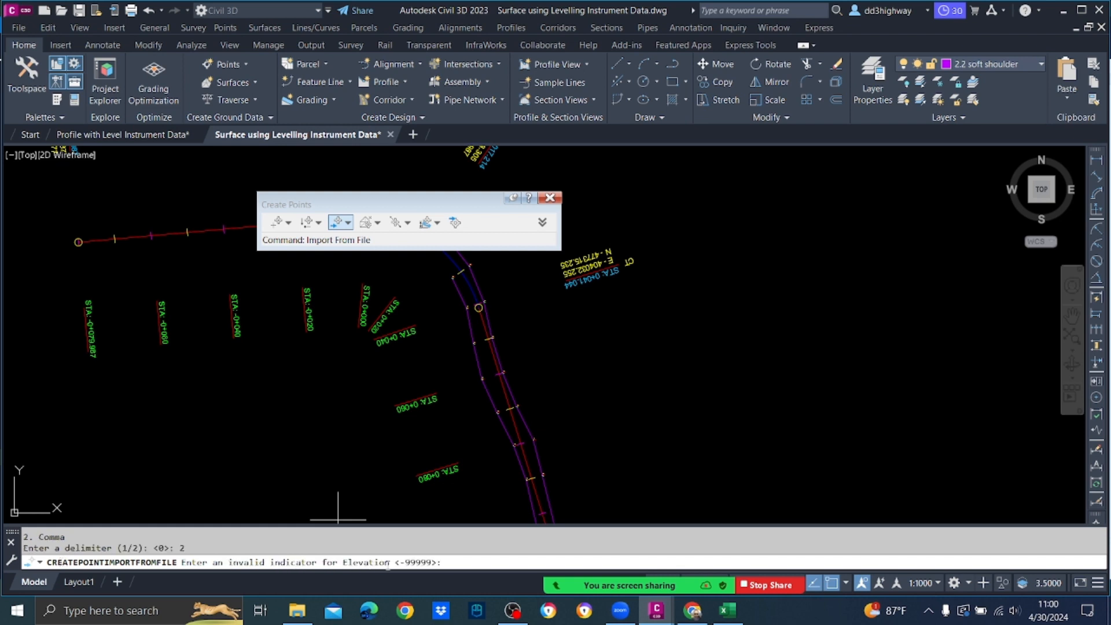
type("1000")
key("Return")
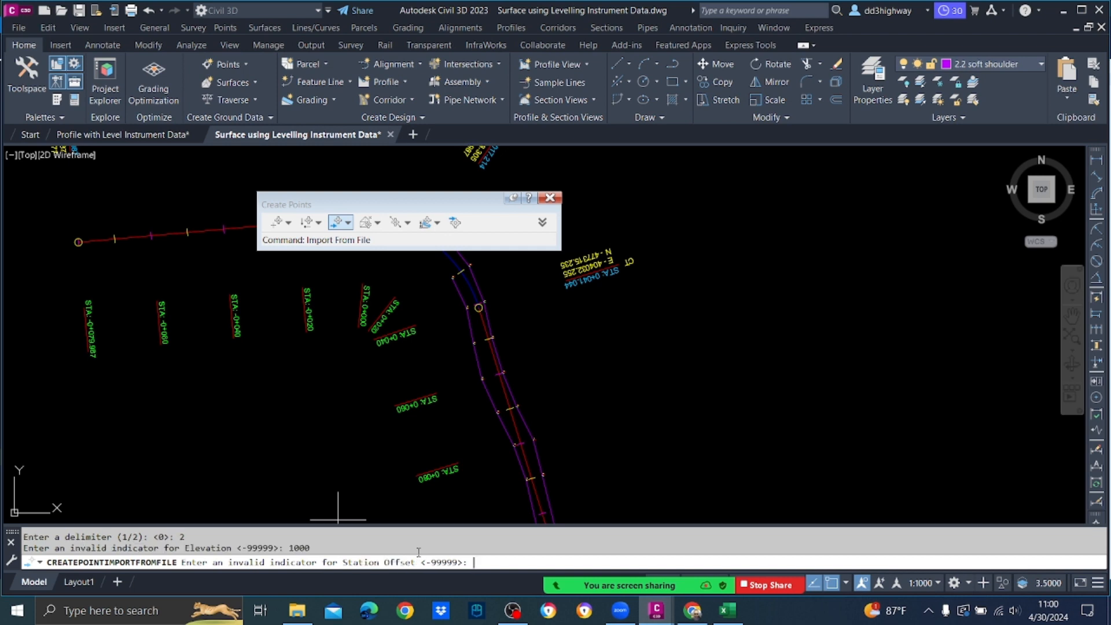
key("Return")
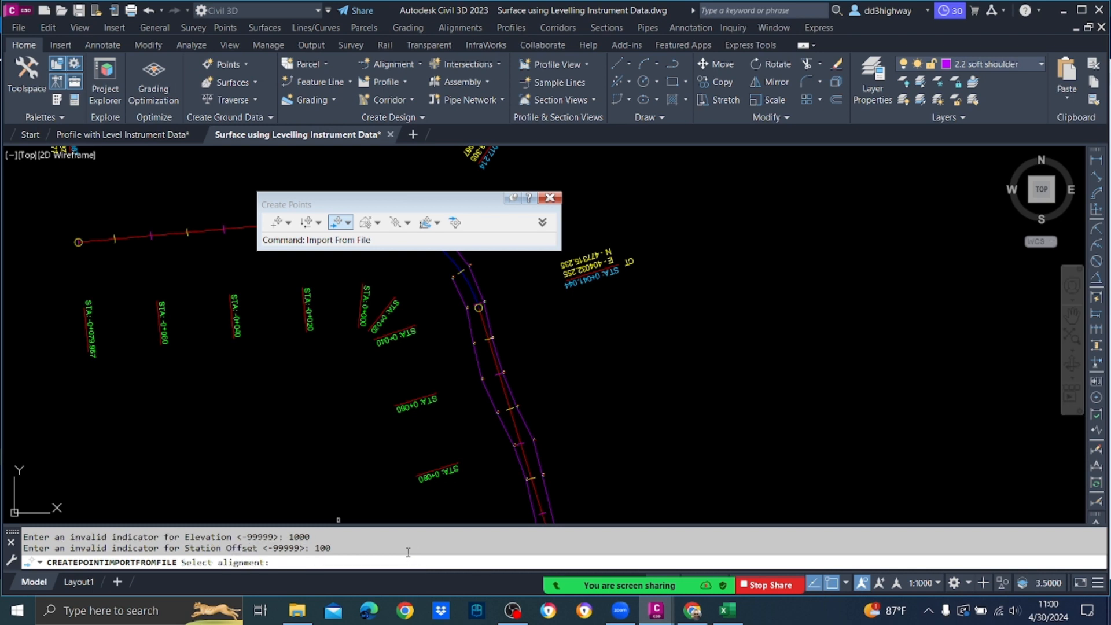
middle_click_drag(251, 357, 224, 507)
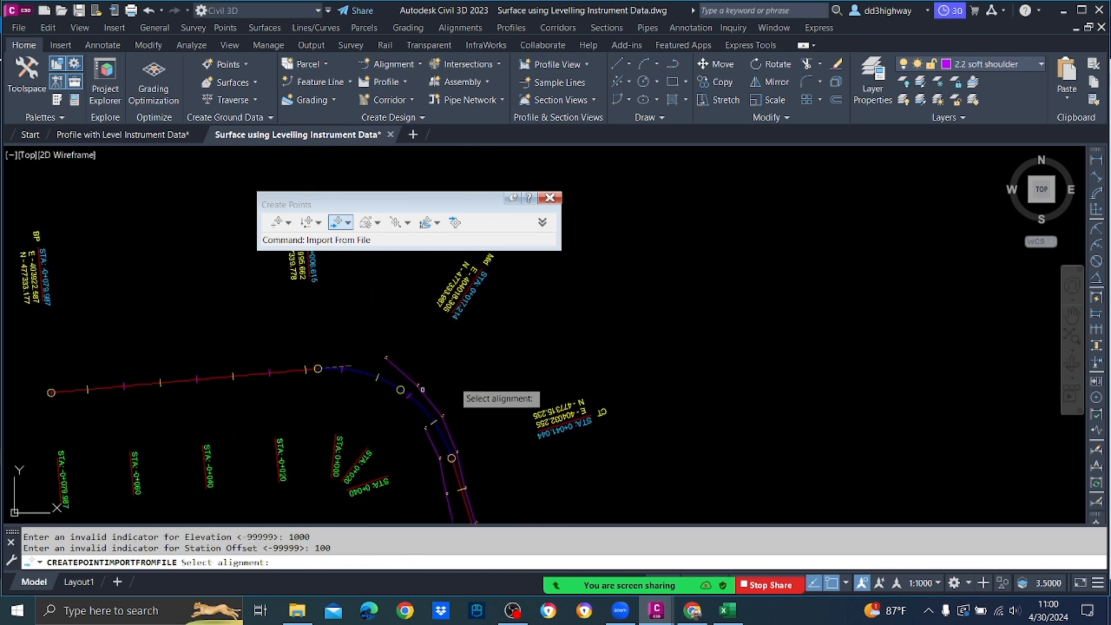
scroll(425, 383, "up", 2)
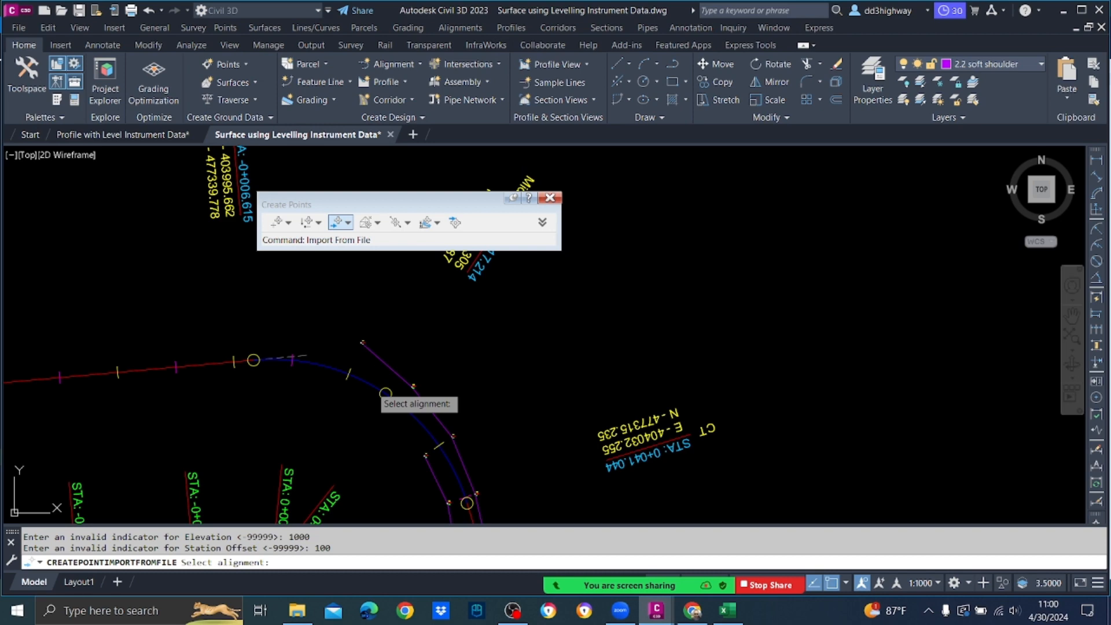
left_click(385, 393)
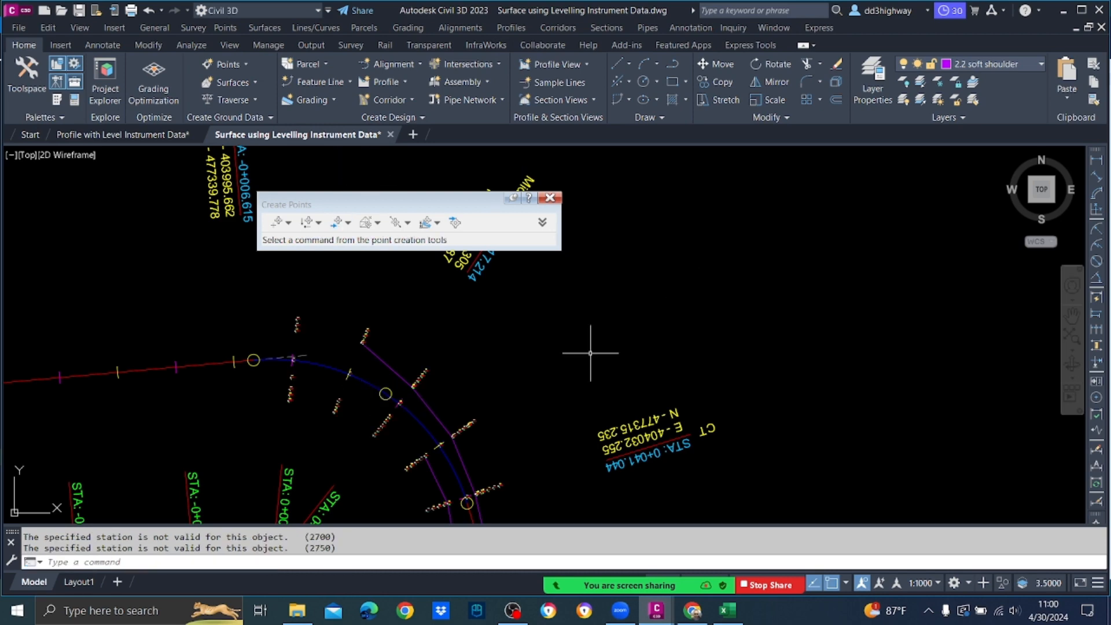
Step: Check the imported points around stations 0+320 to 0+380 and close the point creation tools
scroll(637, 382, "down", 7)
scroll(683, 483, "up", 2)
middle_click_drag(748, 465, 625, 357)
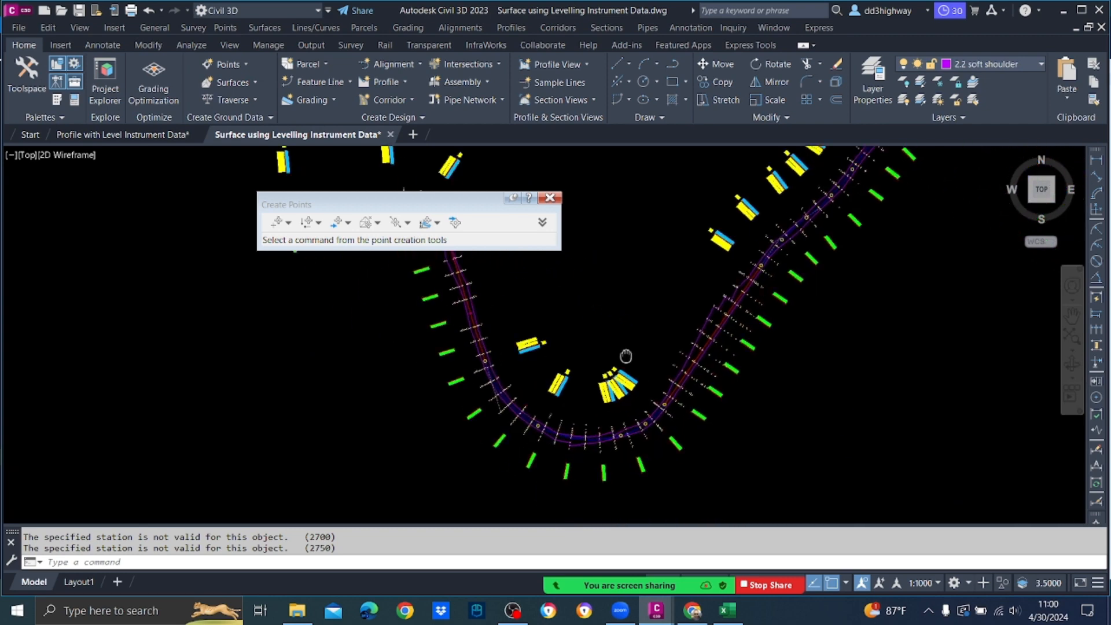
scroll(702, 293, "up", 2)
scroll(609, 310, "up", 3)
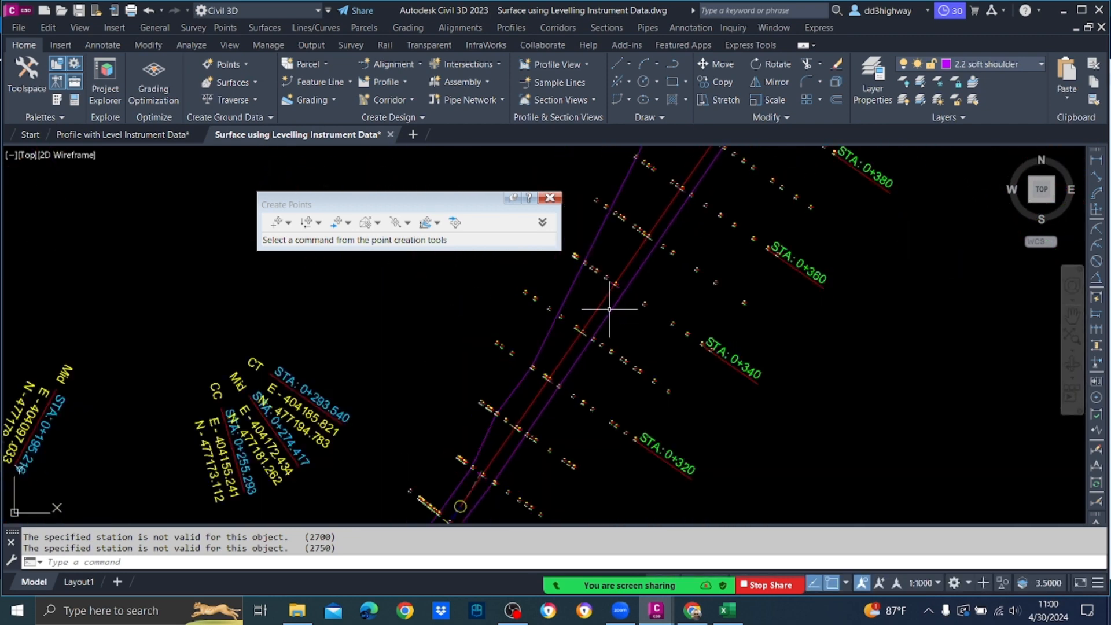
left_click(550, 197)
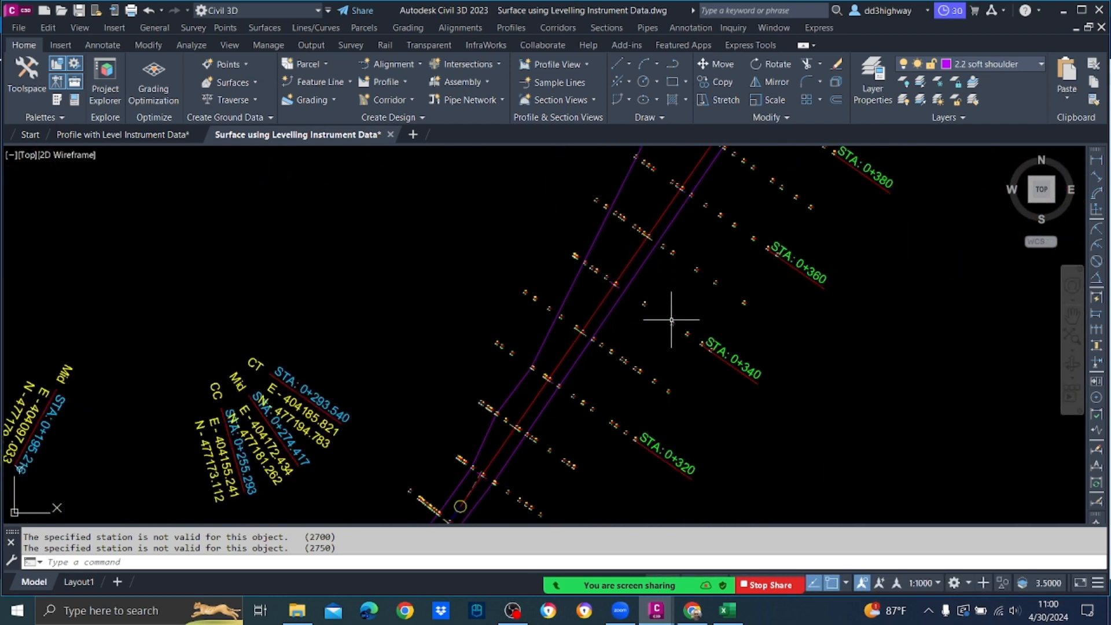
Step: Examine the coverage of the imported cross-section points along the whole alignment
scroll(671, 320, "down", 7)
middle_click_drag(745, 244, 618, 369)
scroll(722, 251, "up", 6)
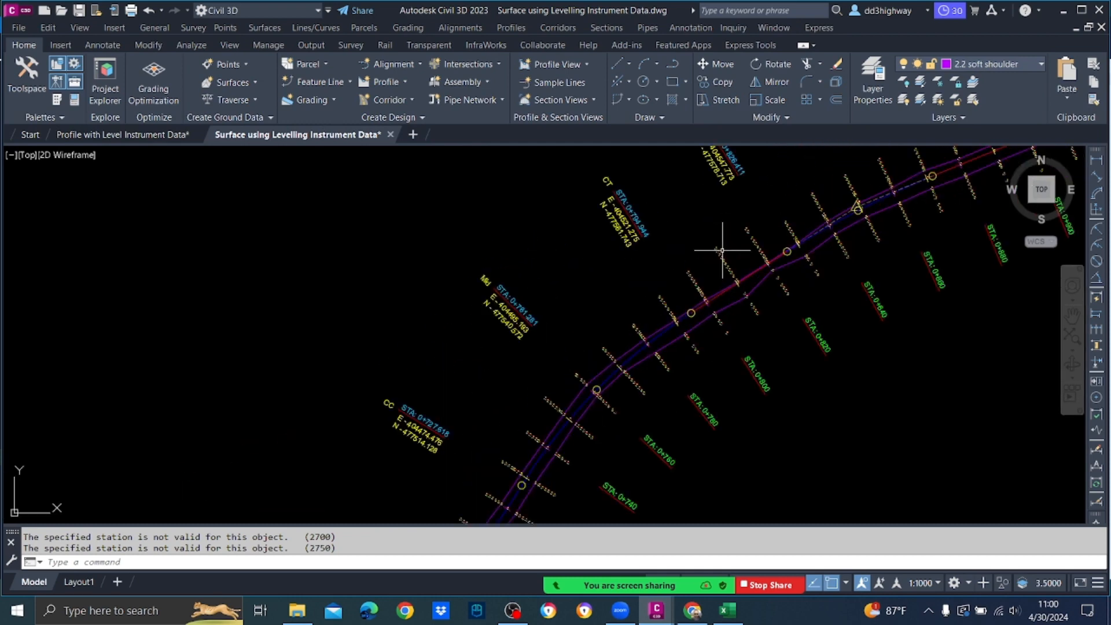
scroll(722, 250, "down", 6)
middle_click_drag(1019, 191, 773, 232)
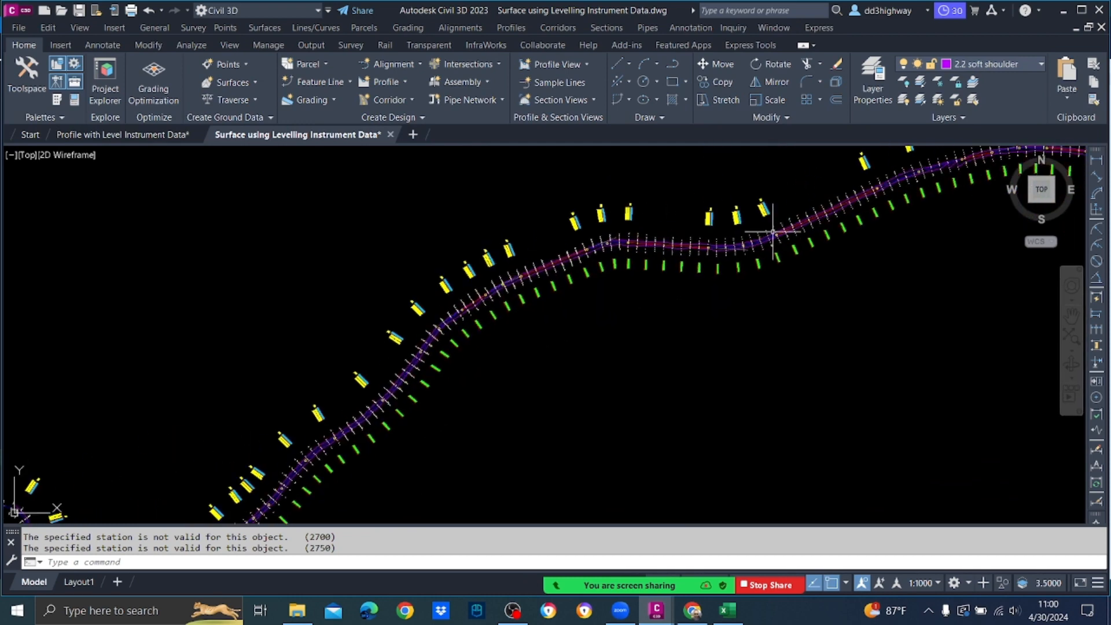
scroll(773, 232, "up", 5)
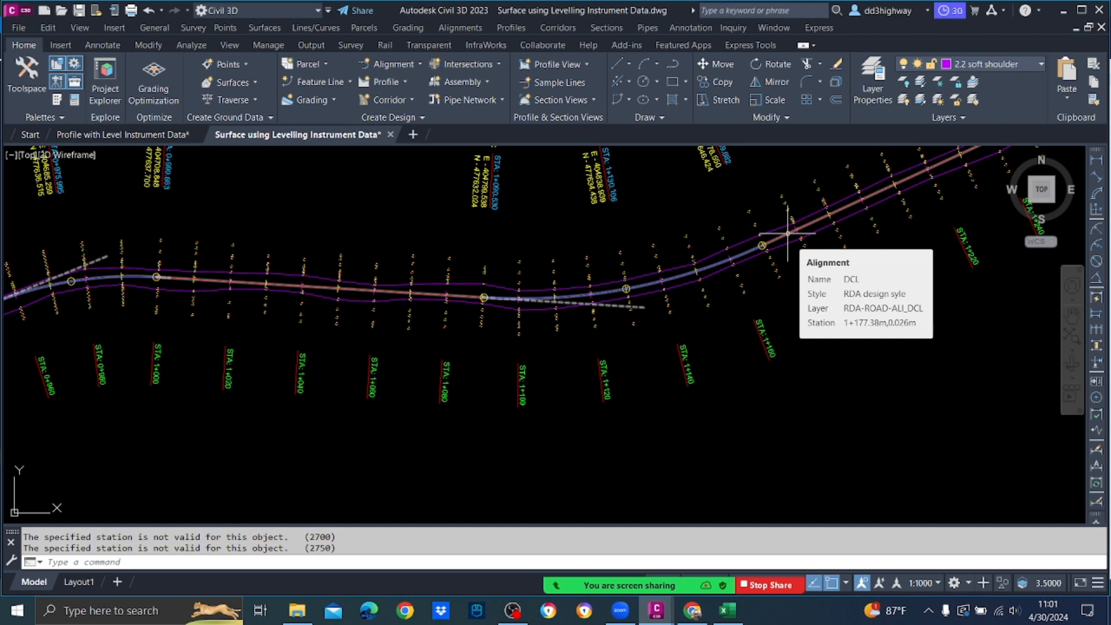
scroll(776, 293, "down", 5)
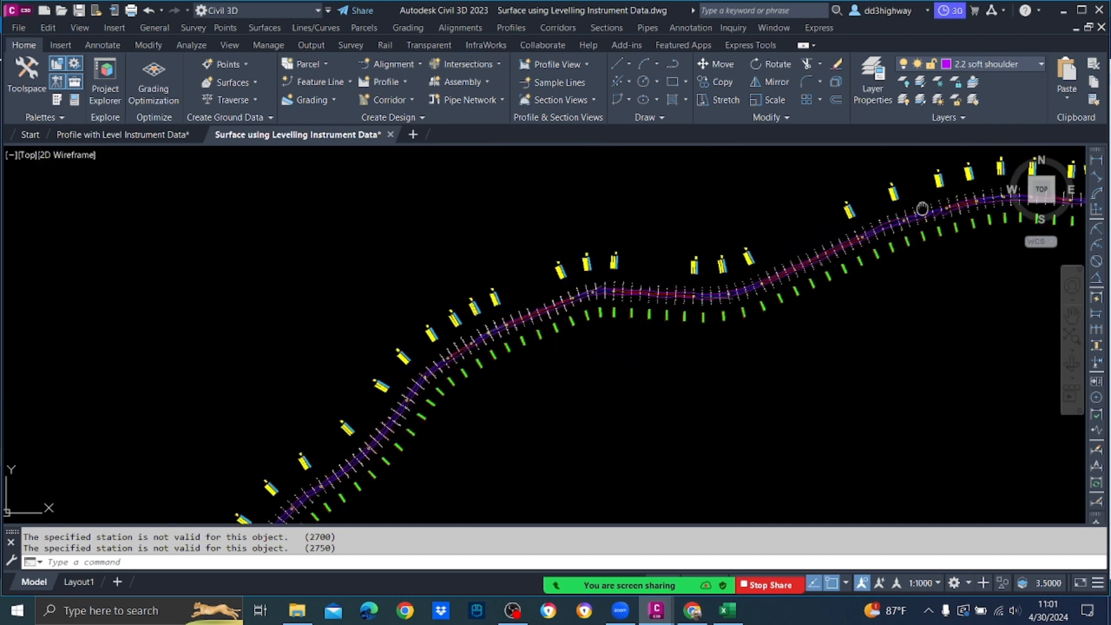
scroll(553, 267, "up", 6)
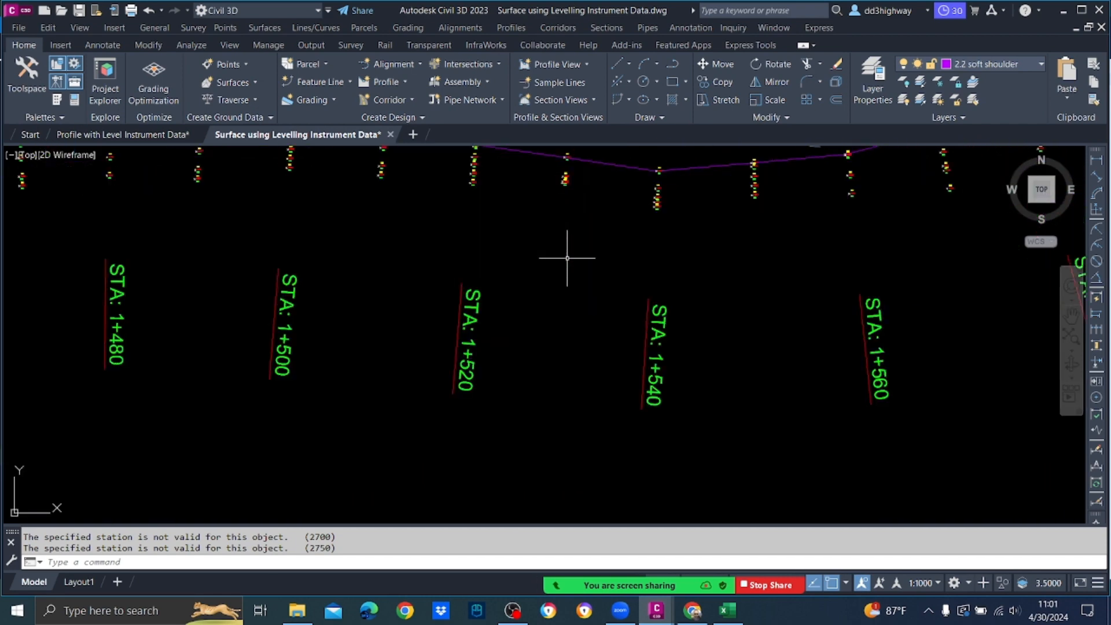
scroll(567, 258, "down", 8)
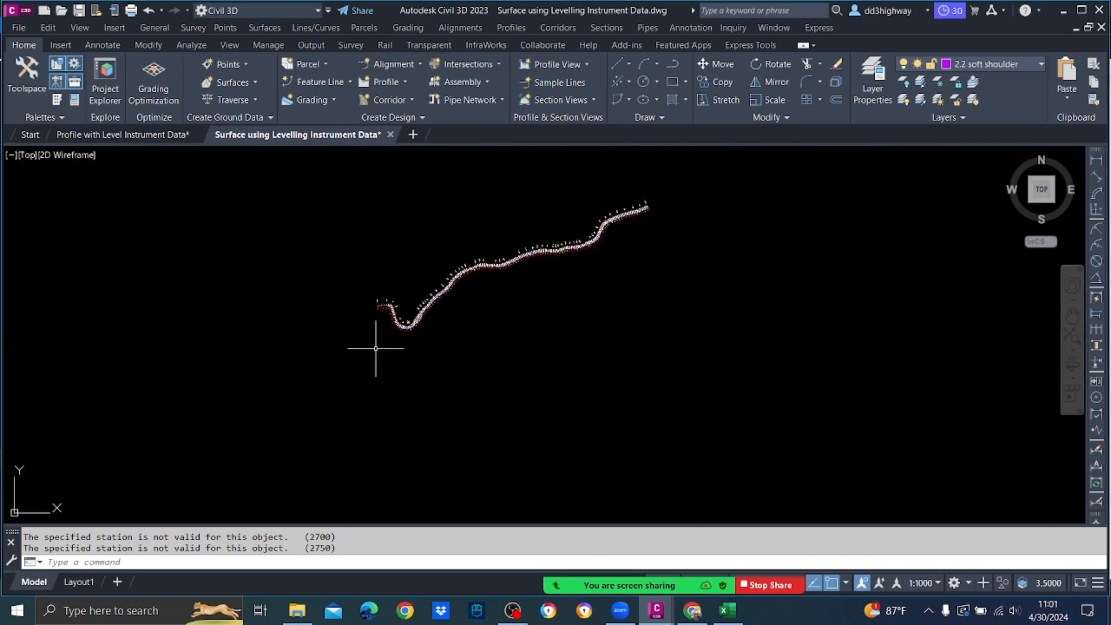
scroll(379, 315, "up", 6)
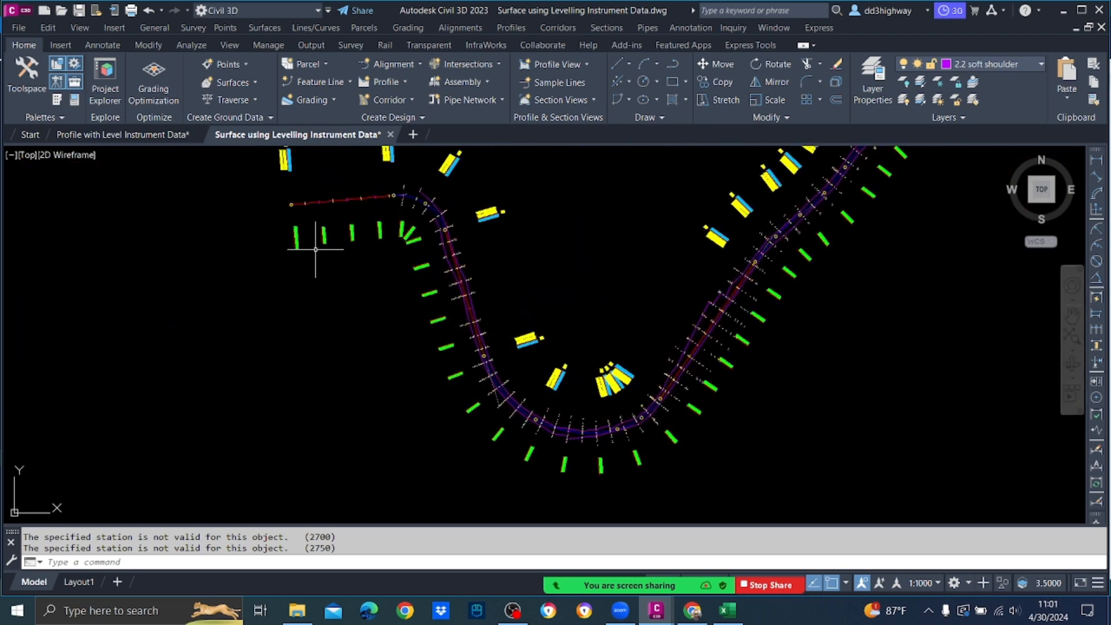
Step: Show the Toolspace palette and make it narrower to free up drawing space
left_click(155, 28)
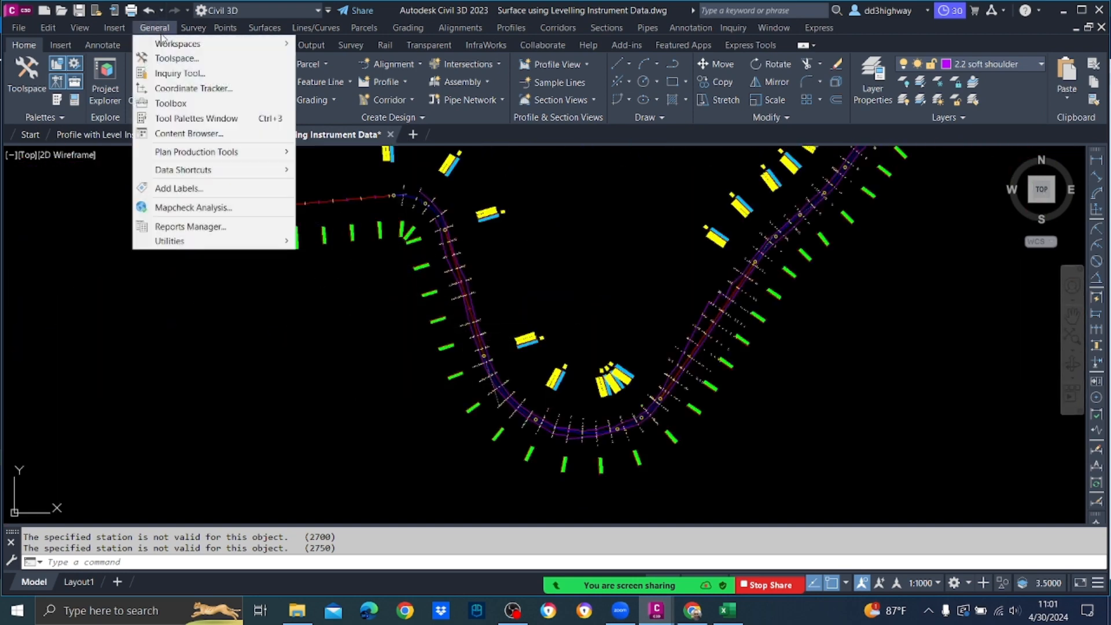
left_click(163, 59)
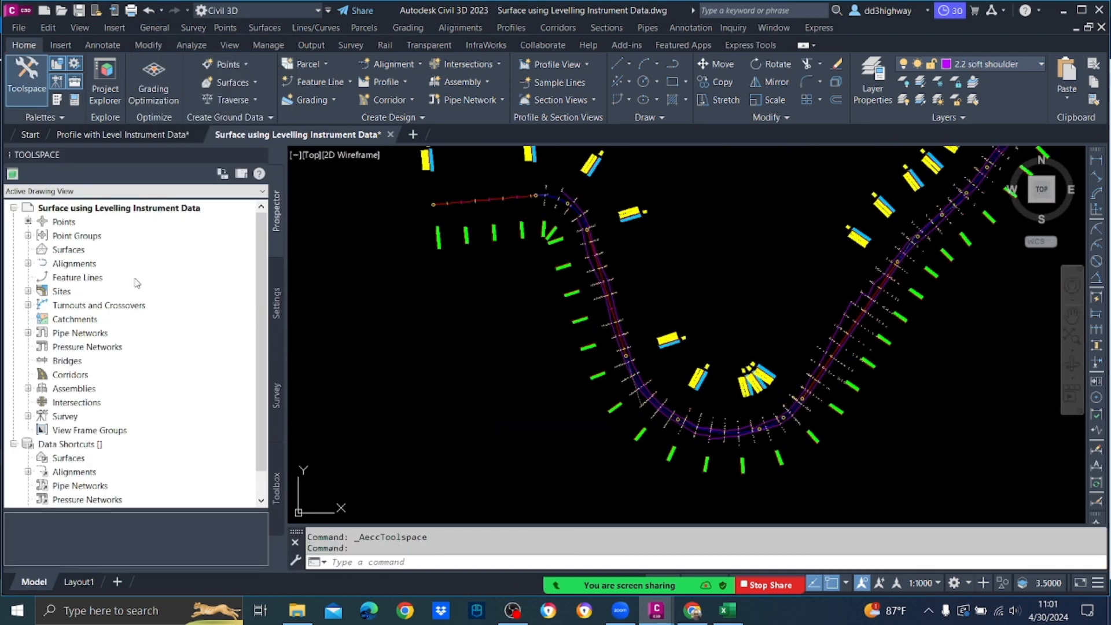
left_click(66, 253)
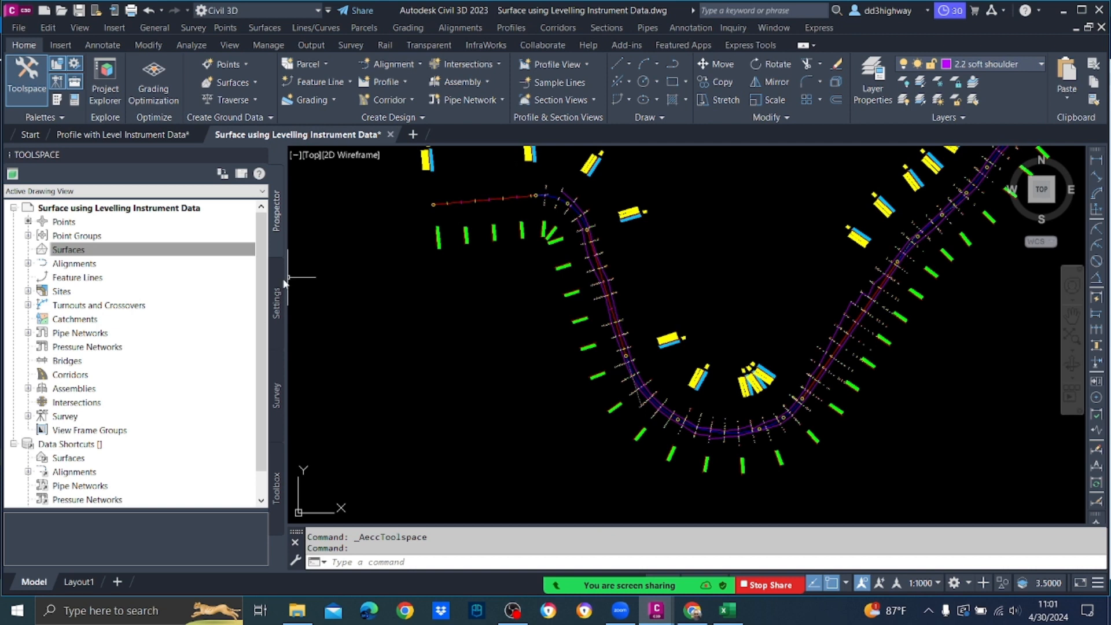
left_click_drag(283, 278, 225, 279)
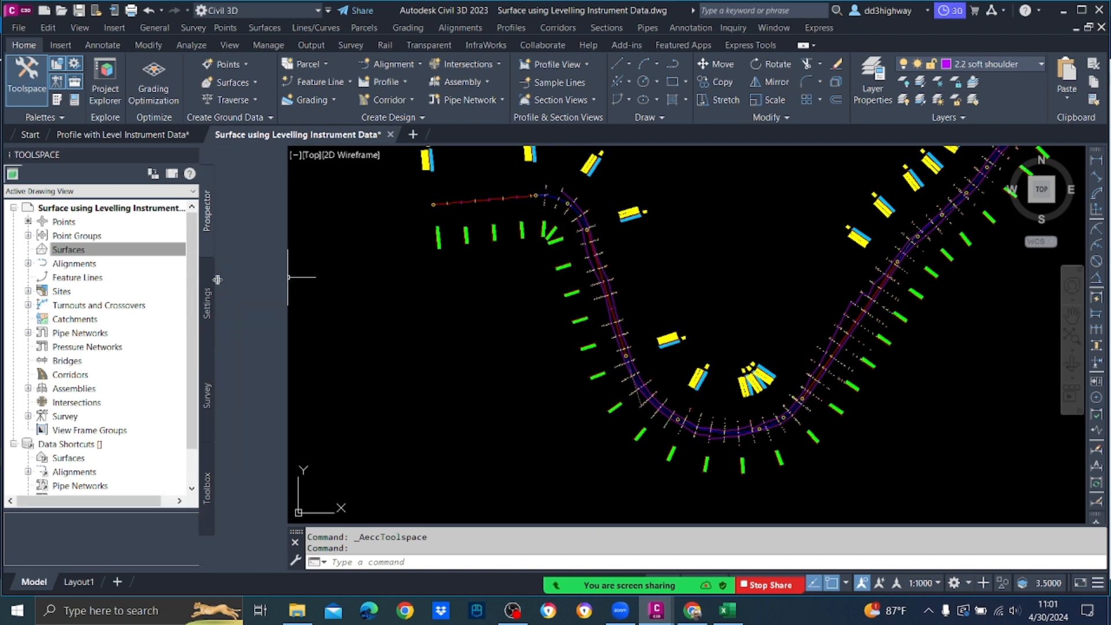
Step: Create a TIN surface named EG-Level, keeping the Contours (Background) style
right_click(117, 257)
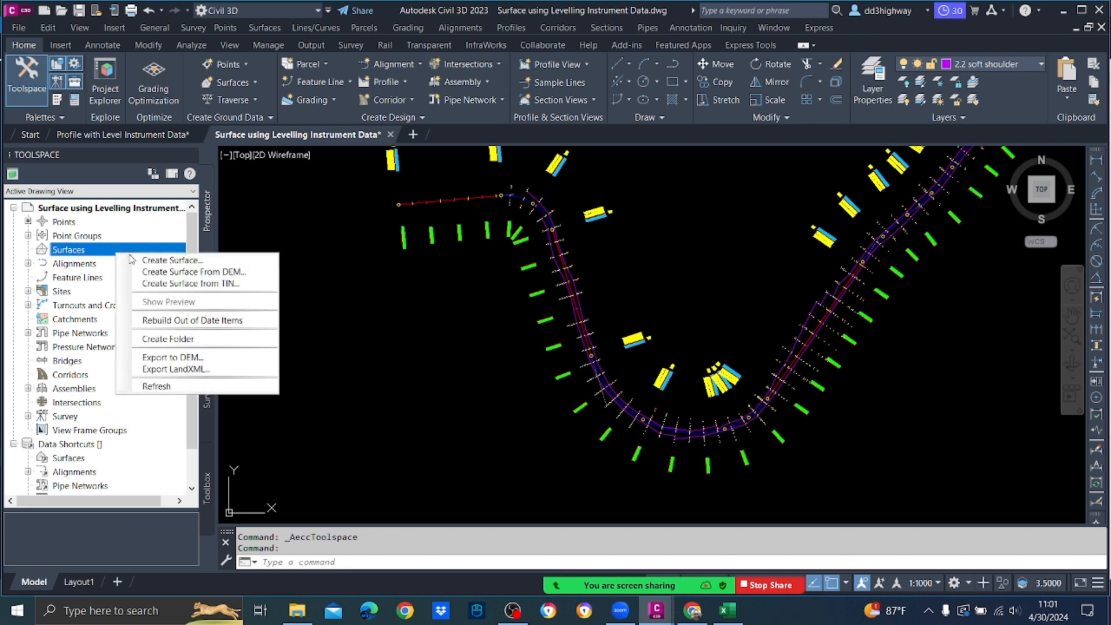
left_click(144, 261)
left_click(423, 285)
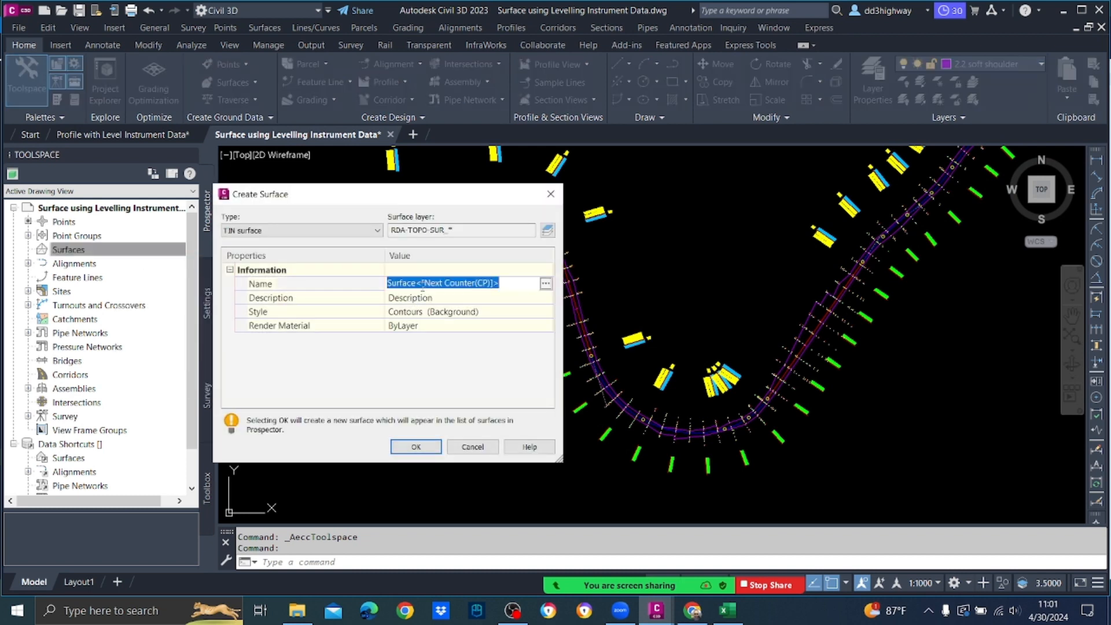
type("FG-Level")
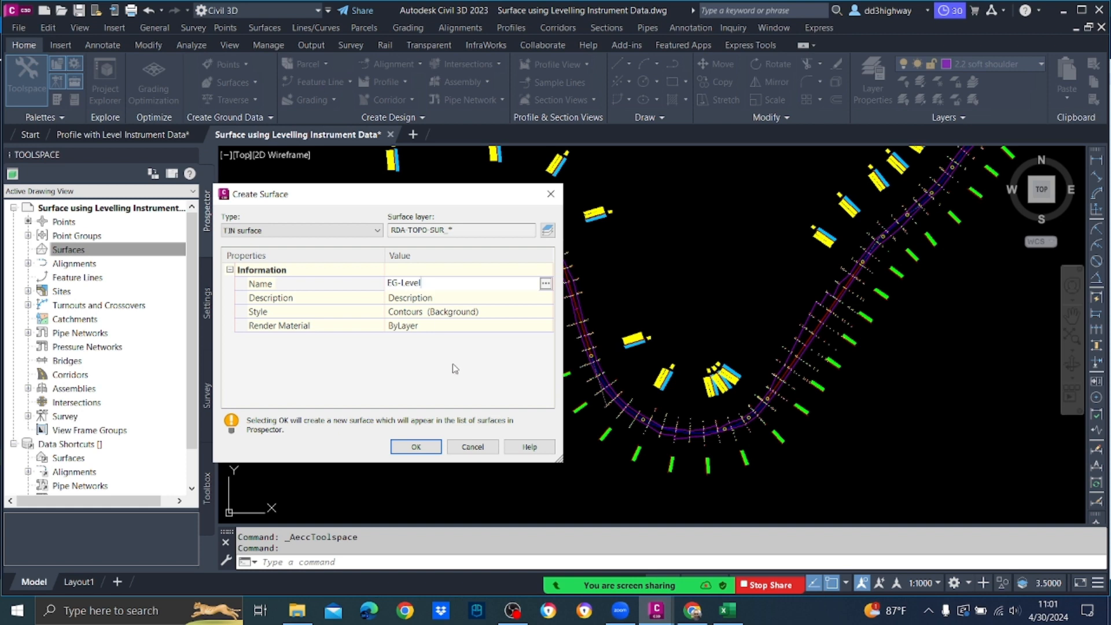
left_click(427, 452)
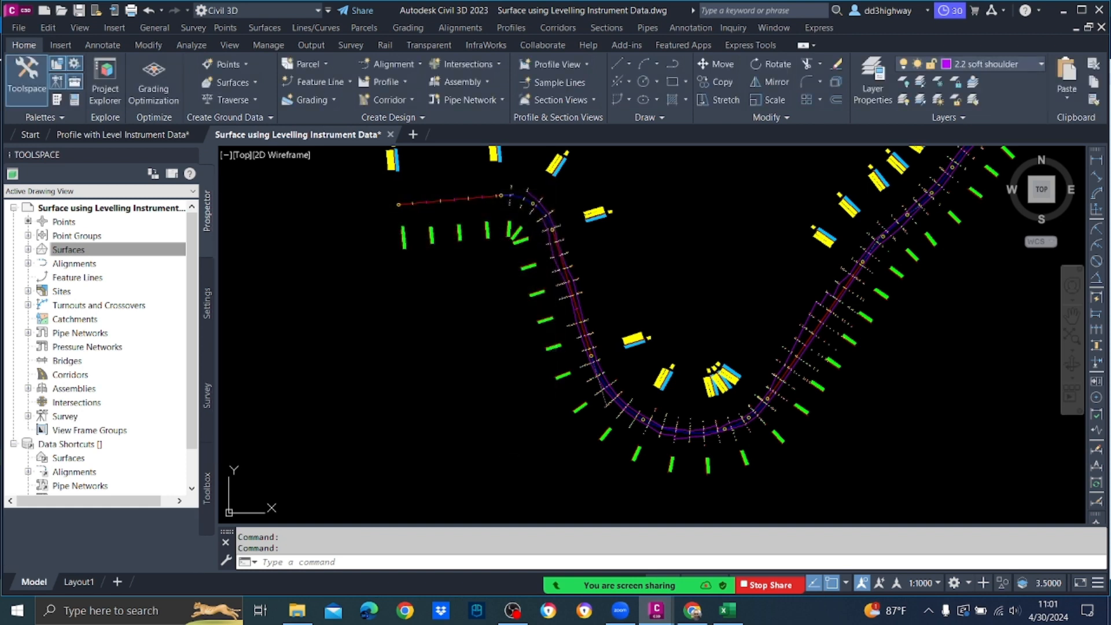
Step: Add the _All Points point group to the EG-Level surface definition and dismiss the resulting event list
left_click(27, 249)
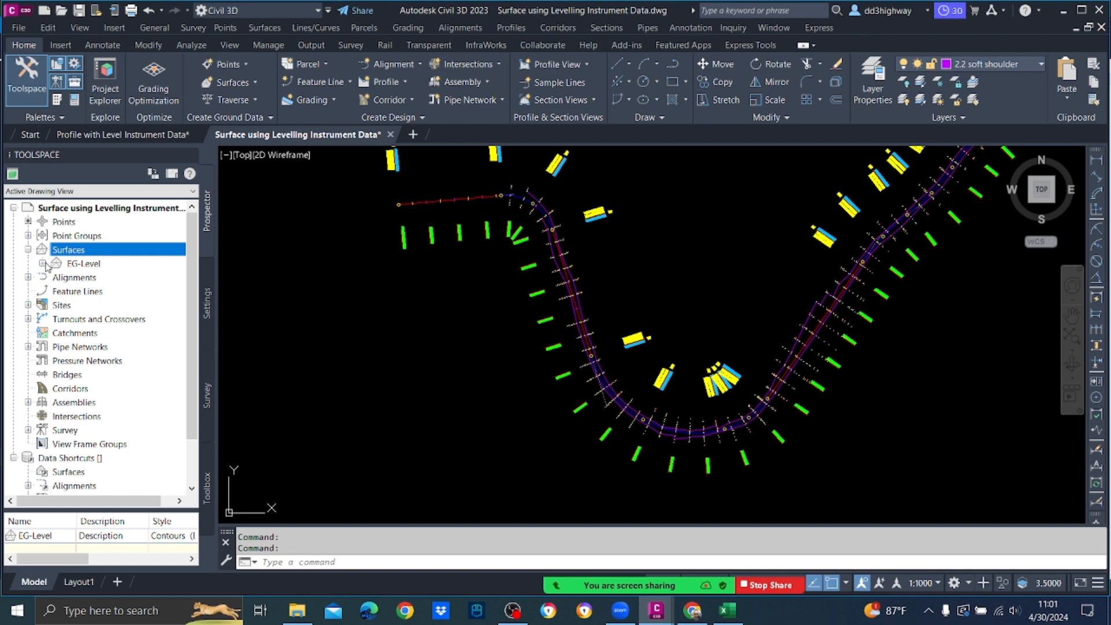
left_click(42, 263)
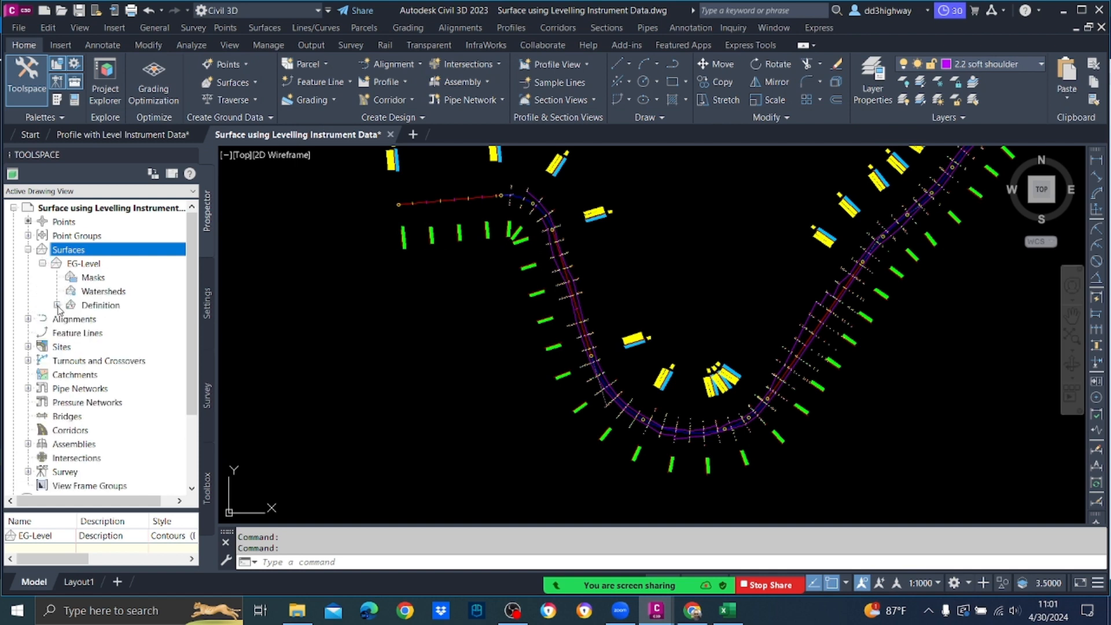
left_click(58, 305)
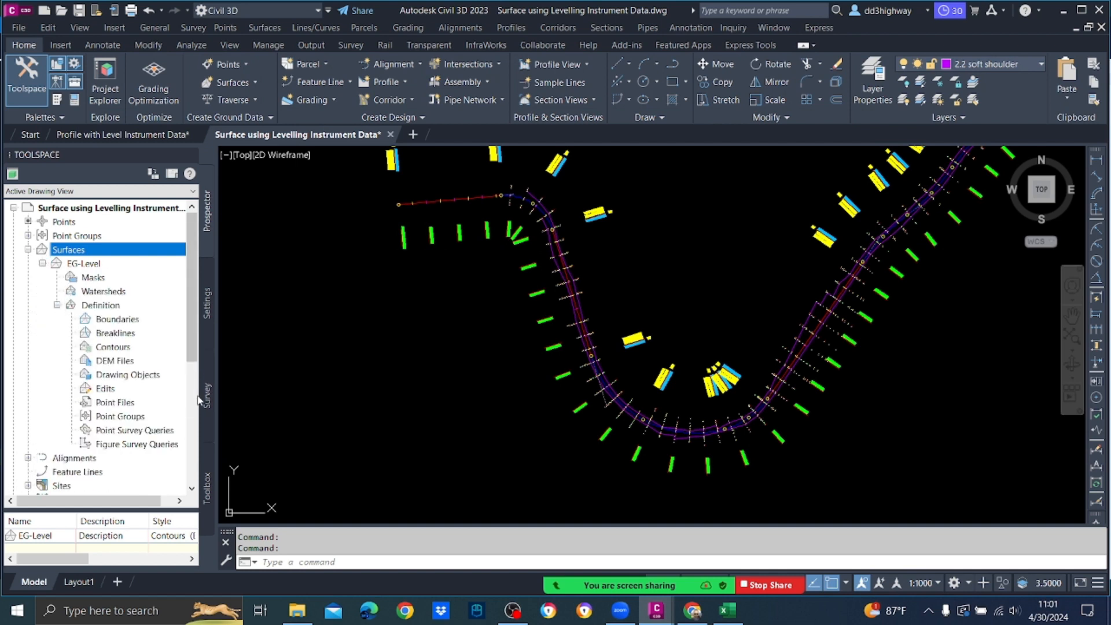
right_click(134, 417)
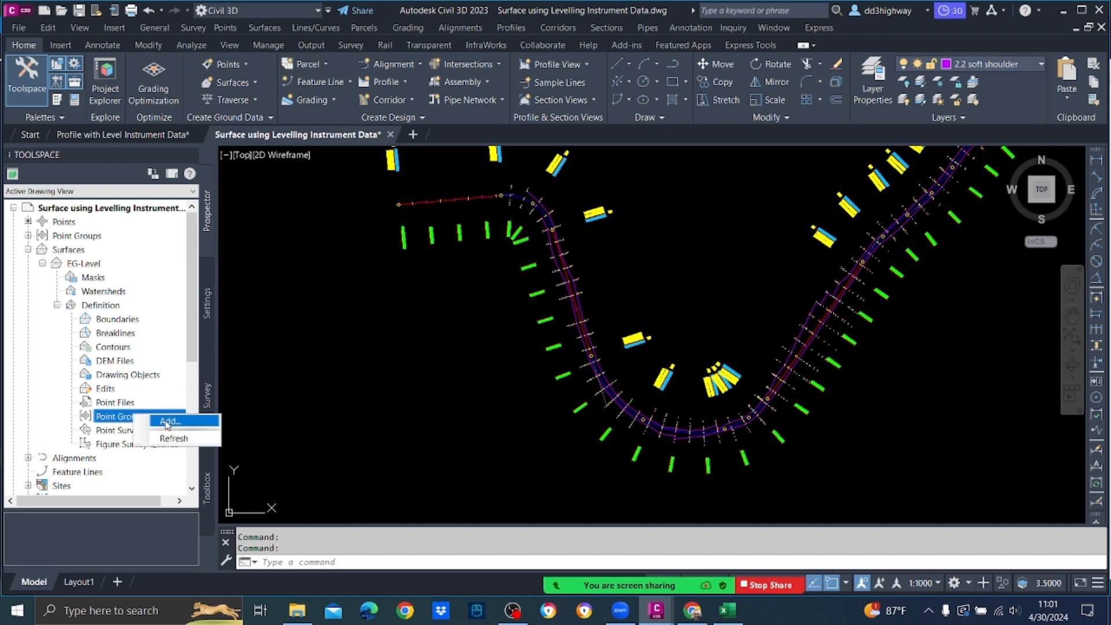
left_click(168, 422)
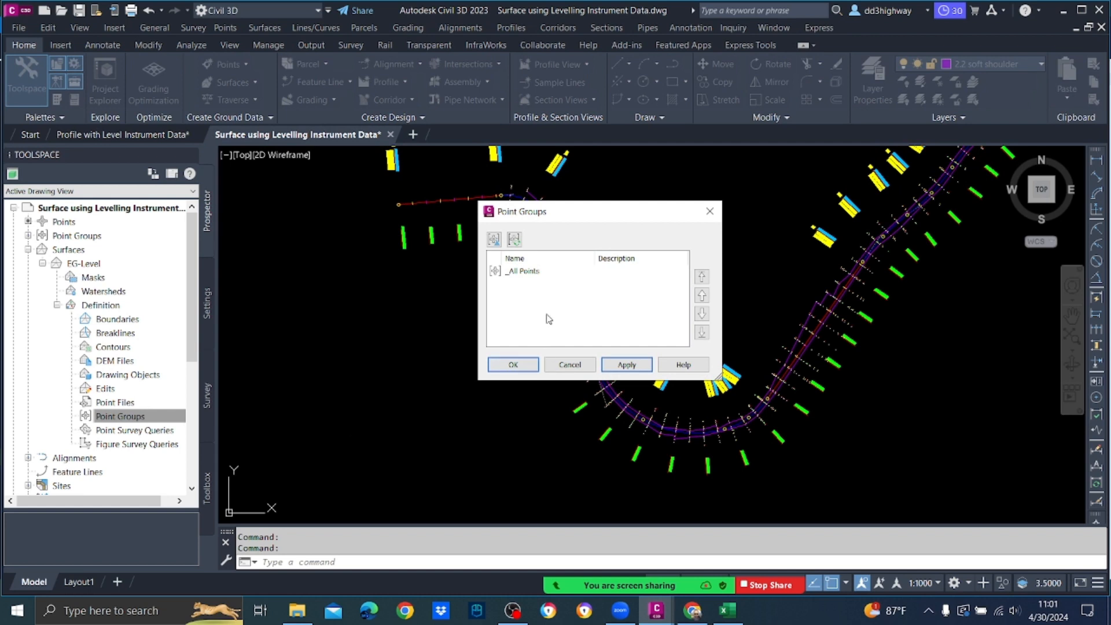
left_click(529, 272)
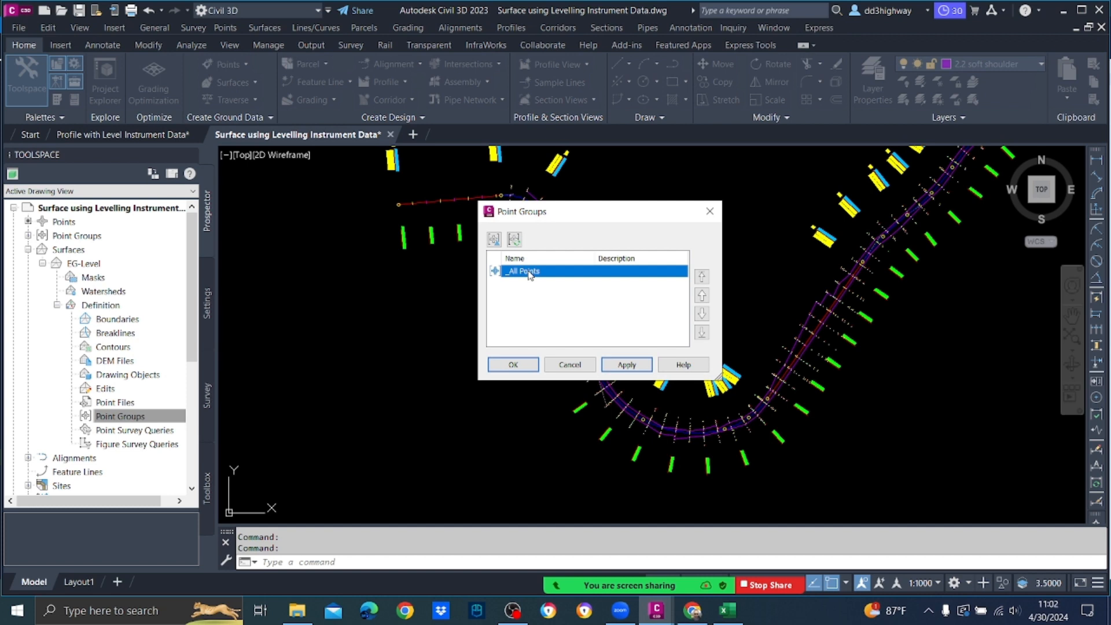
left_click(627, 364)
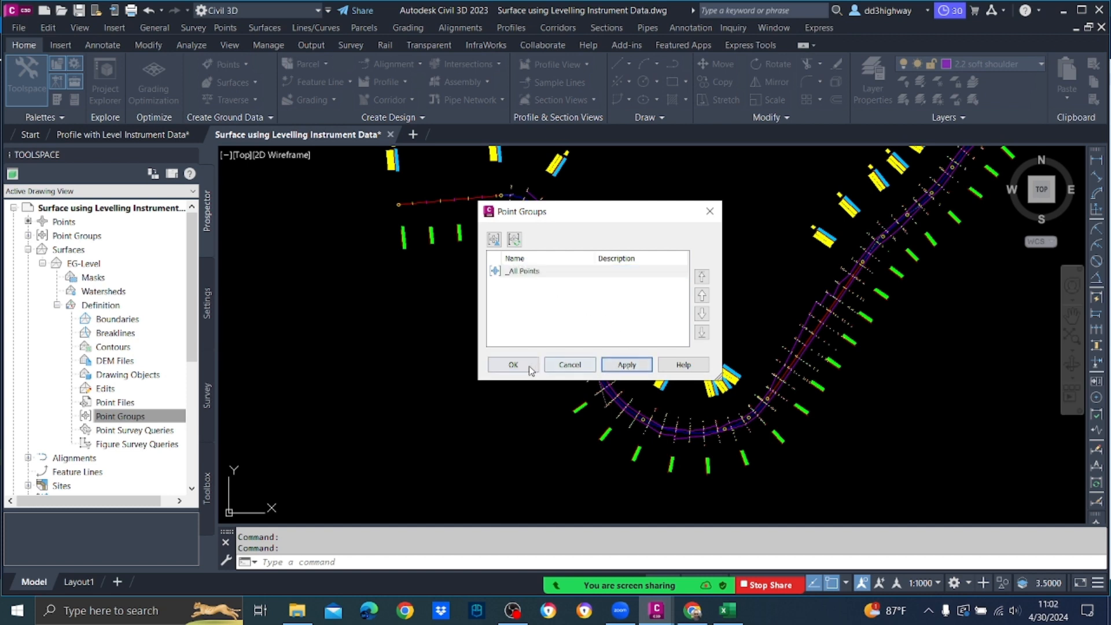
left_click(513, 365)
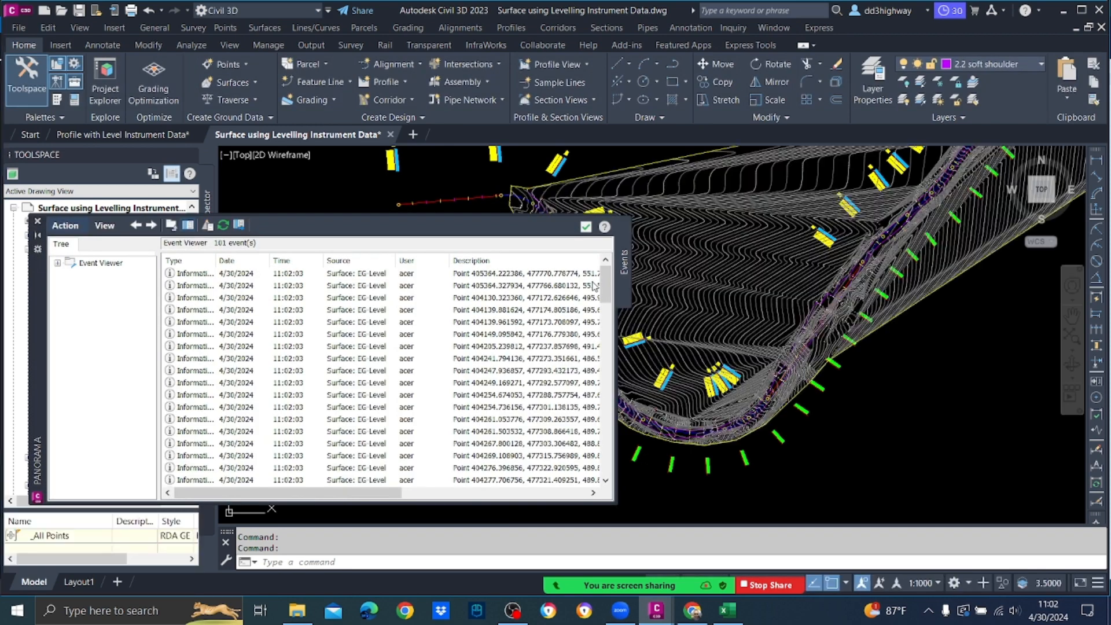
left_click(587, 227)
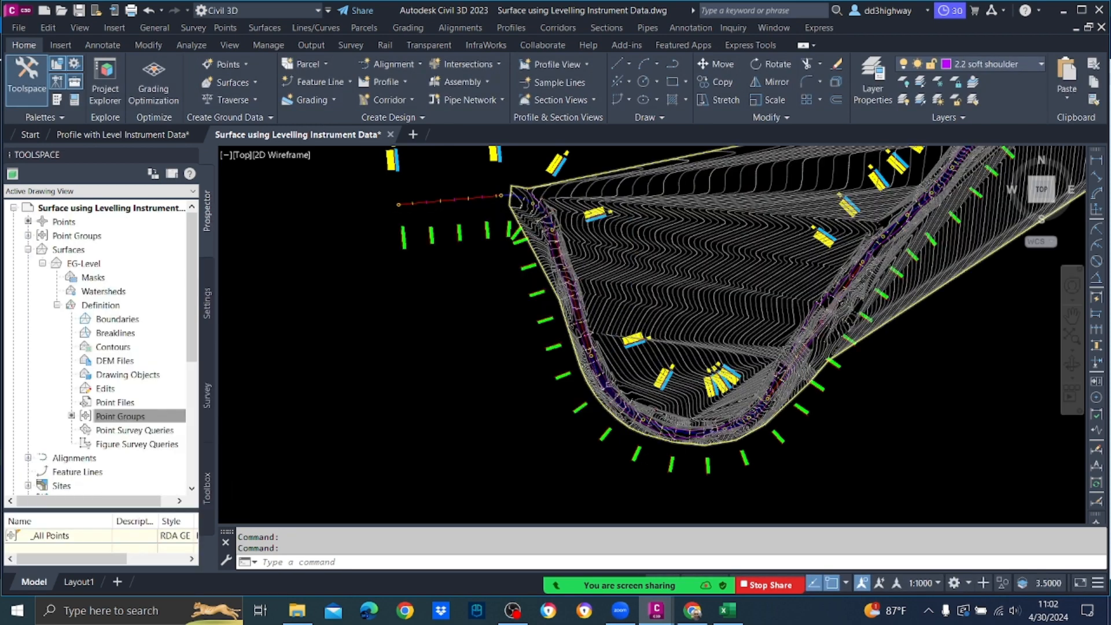
Step: Start a boundary polyline crossing the alignment just west of the surface's beginning, from its north side to its south side
scroll(707, 360, "down", 4)
scroll(707, 360, "up", 5)
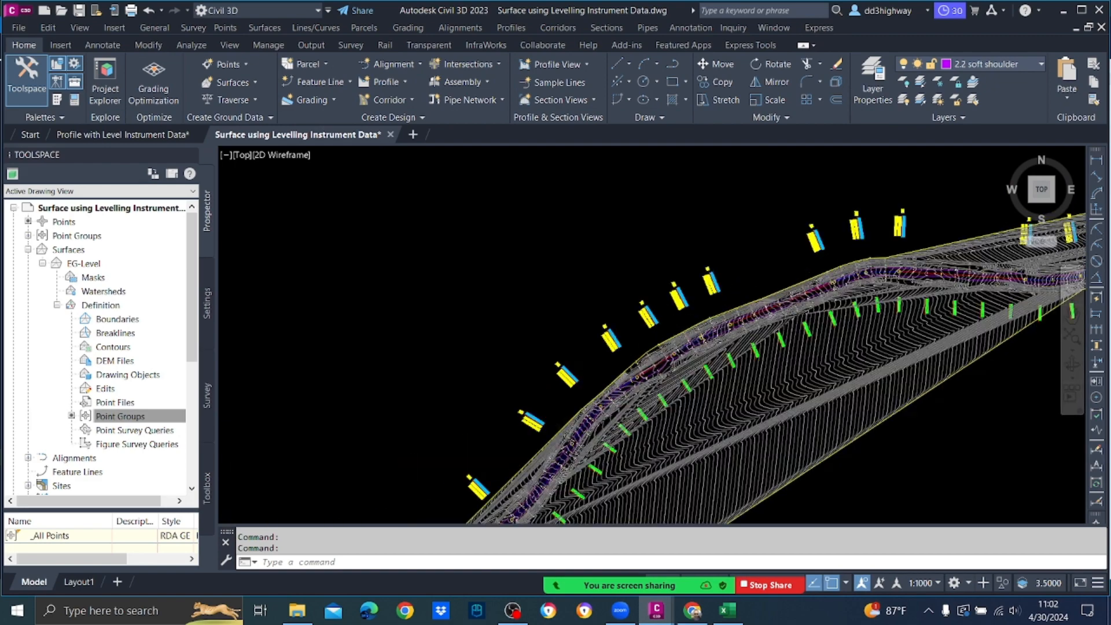
scroll(784, 302, "down", 2)
scroll(784, 302, "down", 3)
scroll(652, 354, "up", 5)
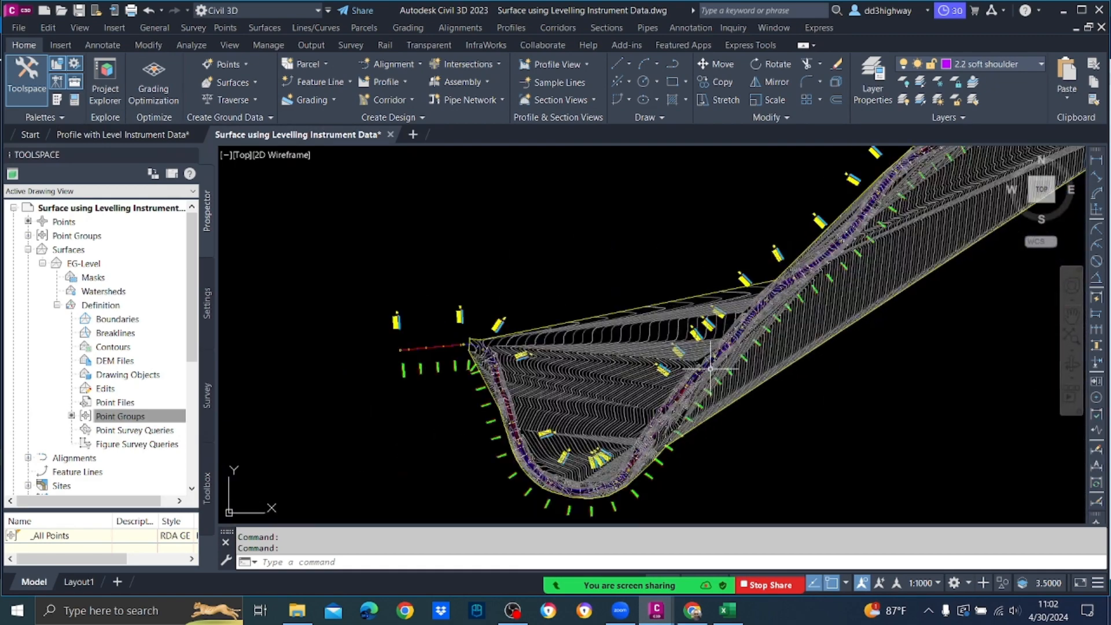
middle_click_drag(652, 354, 764, 280)
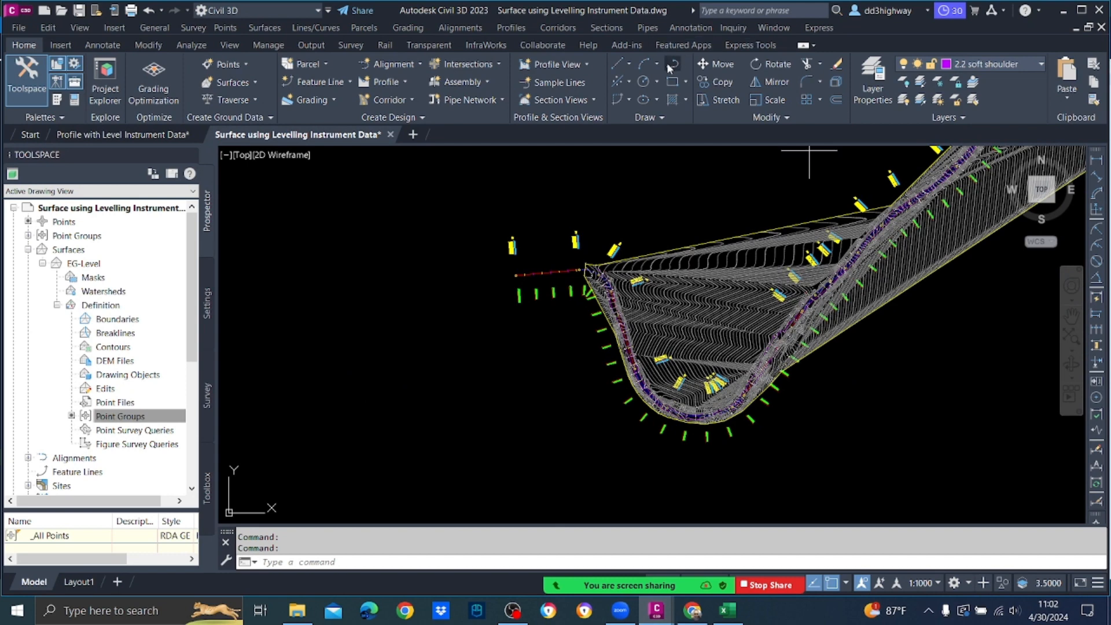
left_click(672, 65)
scroll(541, 276, "up", 3)
left_click(626, 224)
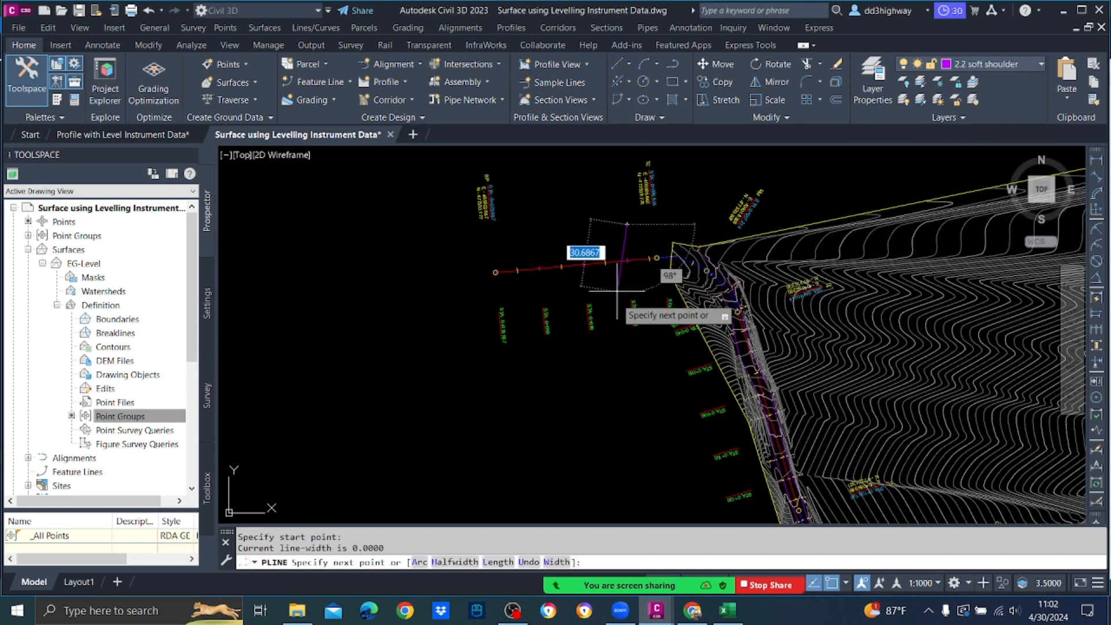
left_click(635, 327)
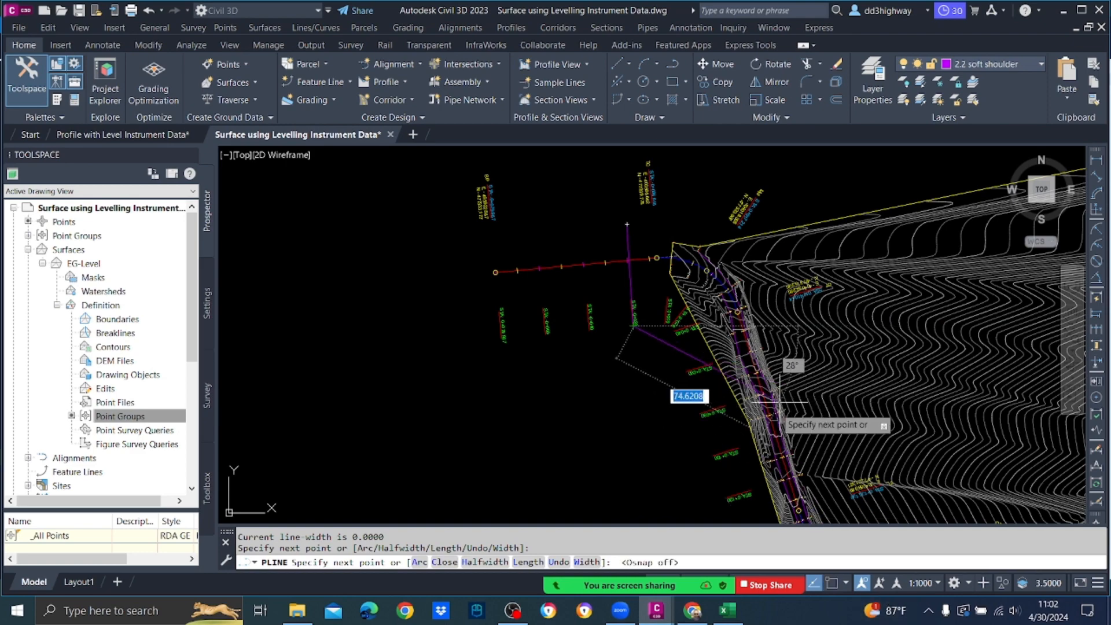
Step: Continue the polyline with object snap off around the outside of the first U-shaped bend and up its eastern leg
mouse_move(763, 432)
middle_mouse_down()
mouse_move(665, 335)
mouse_move(654, 272)
middle_mouse_up()
left_click(652, 384)
middle_click_drag(692, 467, 555, 396)
left_click(621, 441)
scroll(852, 431, "up", 3)
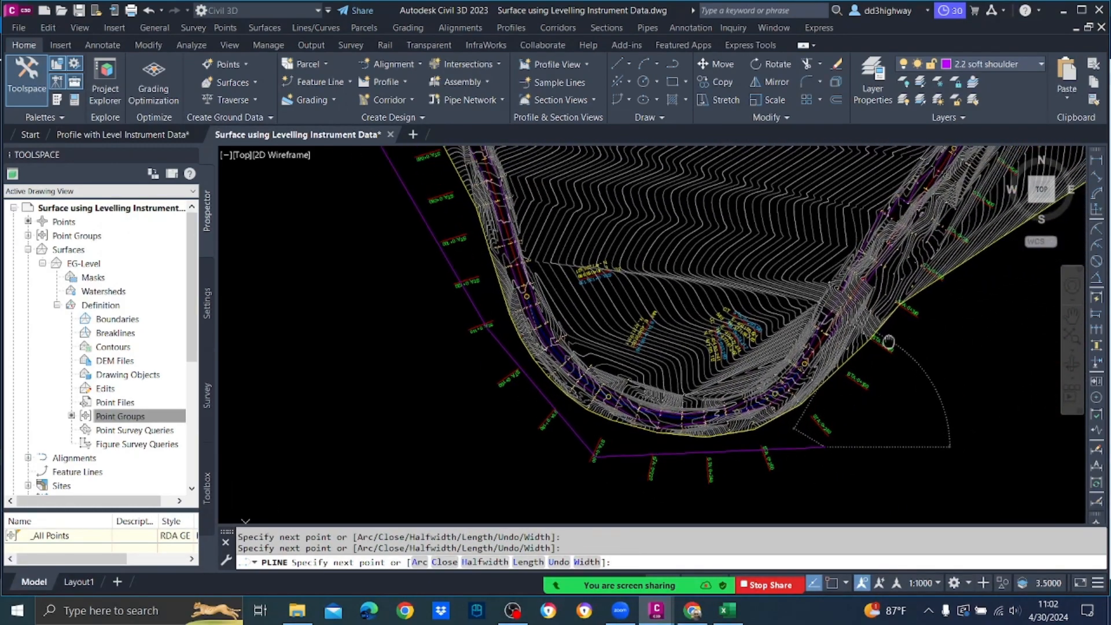
middle_click_drag(933, 235, 632, 519)
left_click(753, 314)
middle_click_drag(861, 268, 810, 345)
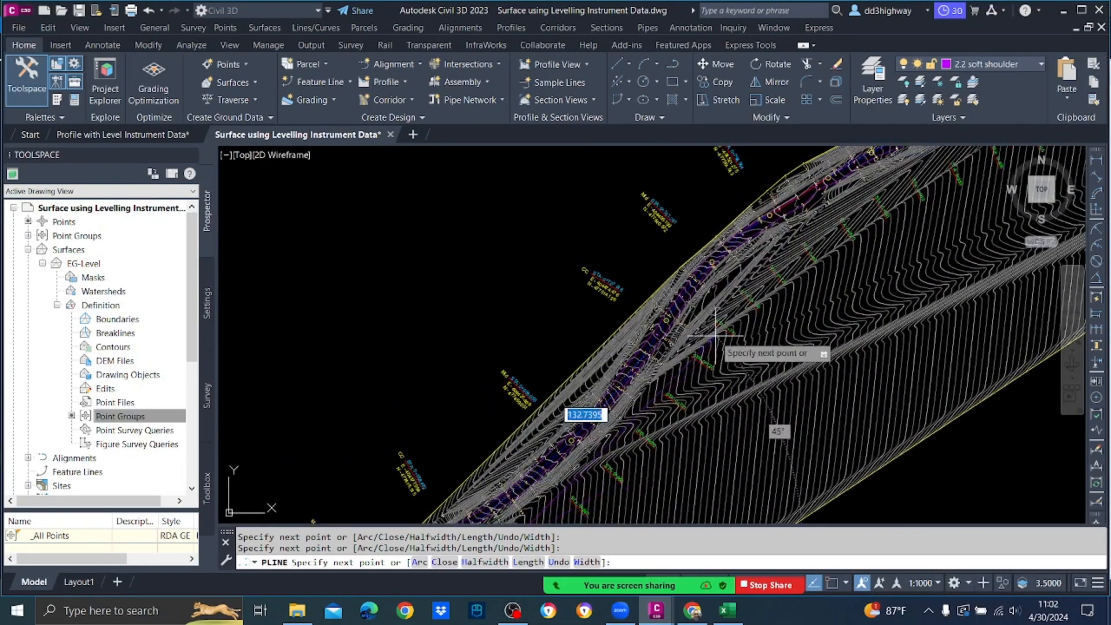
Step: Extend the polyline along the southern side of the road's middle stretch, keeping close to the green station labels
mouse_move(839, 278)
middle_mouse_down()
mouse_move(564, 524)
mouse_move(587, 434)
middle_mouse_up()
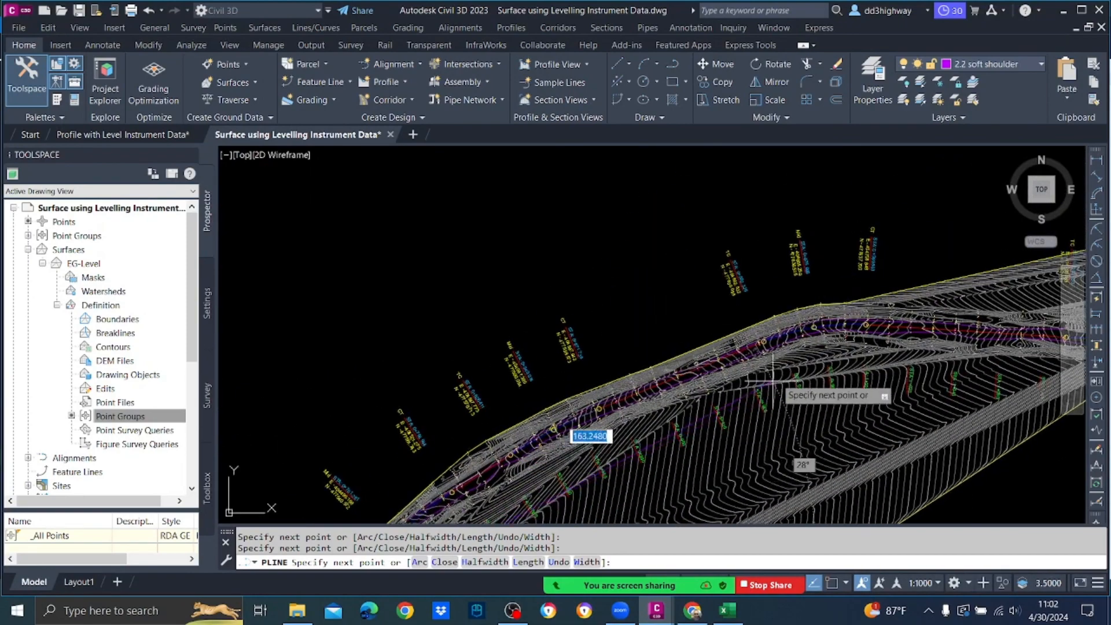
middle_click_drag(781, 323, 471, 330)
left_click(768, 385)
middle_click_drag(948, 342, 506, 464)
left_click(724, 324)
middle_click_drag(965, 269, 624, 320)
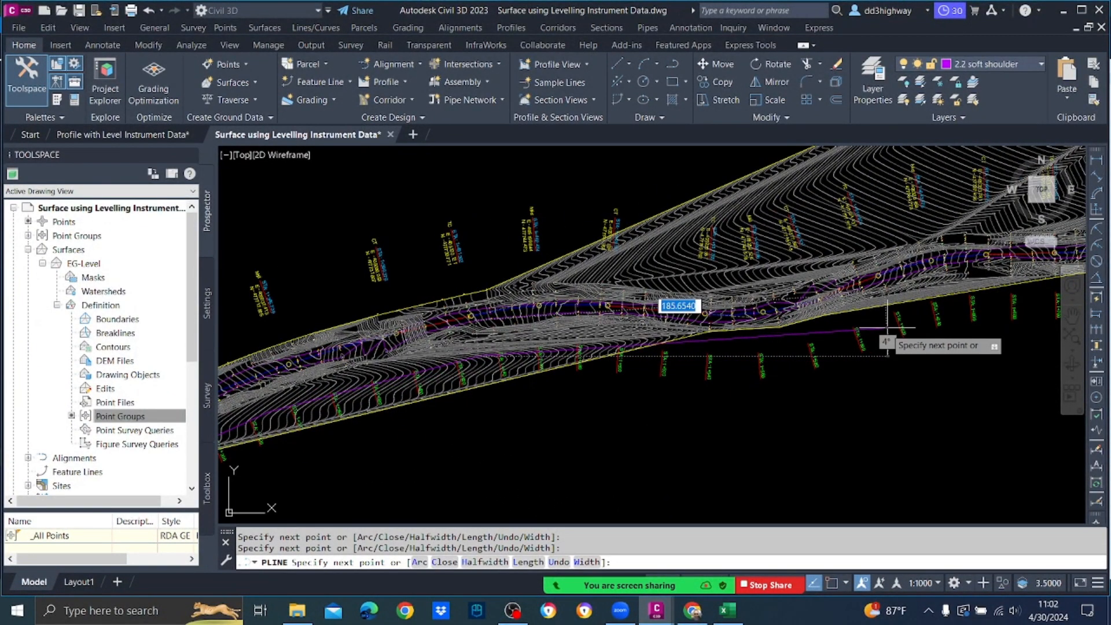
middle_click_drag(707, 317, 626, 356)
left_click(930, 311)
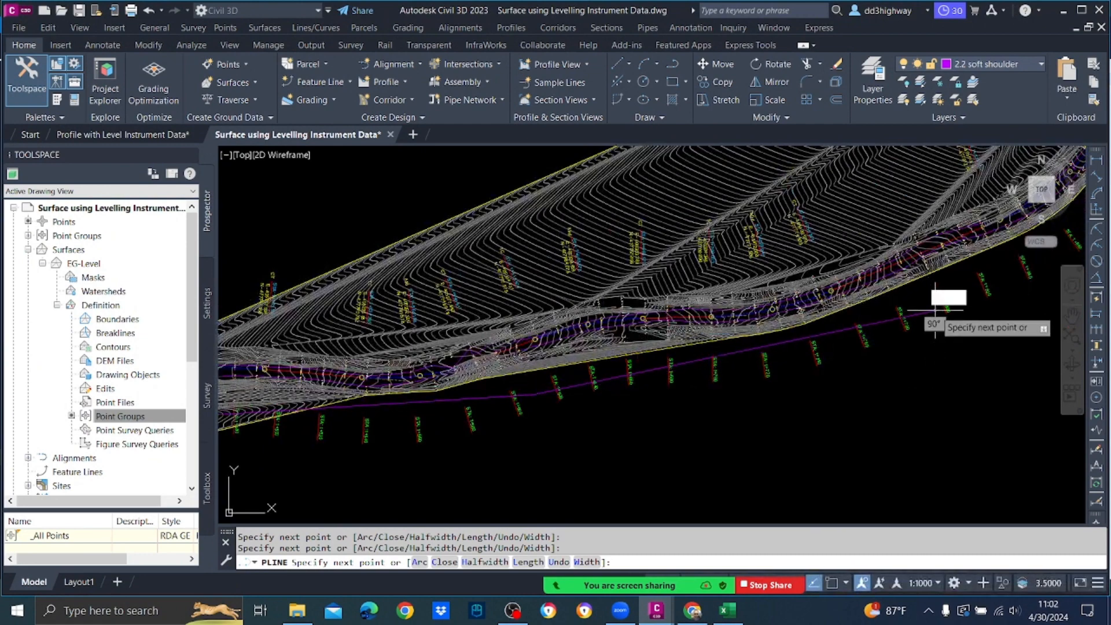
Step: Carry the polyline along the southeastern side of the road through the S-curve towards the surface's eastern end
middle_click_drag(1028, 263, 365, 512)
left_click(485, 418)
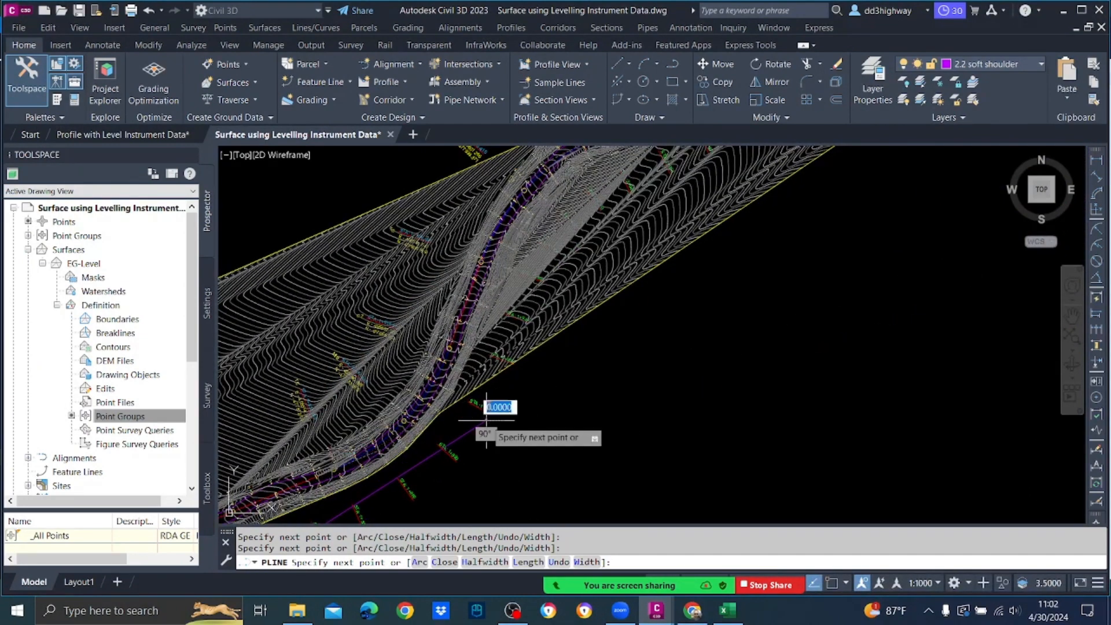
middle_click_drag(556, 188, 530, 309)
left_click(523, 331)
middle_click_drag(807, 173, 708, 265)
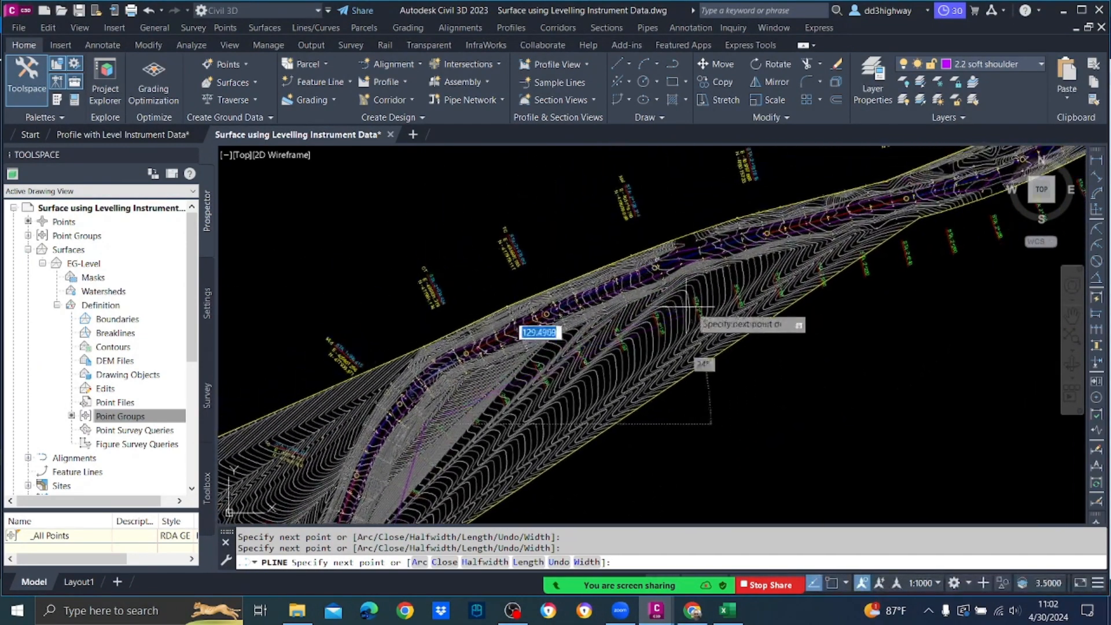
left_click(646, 296)
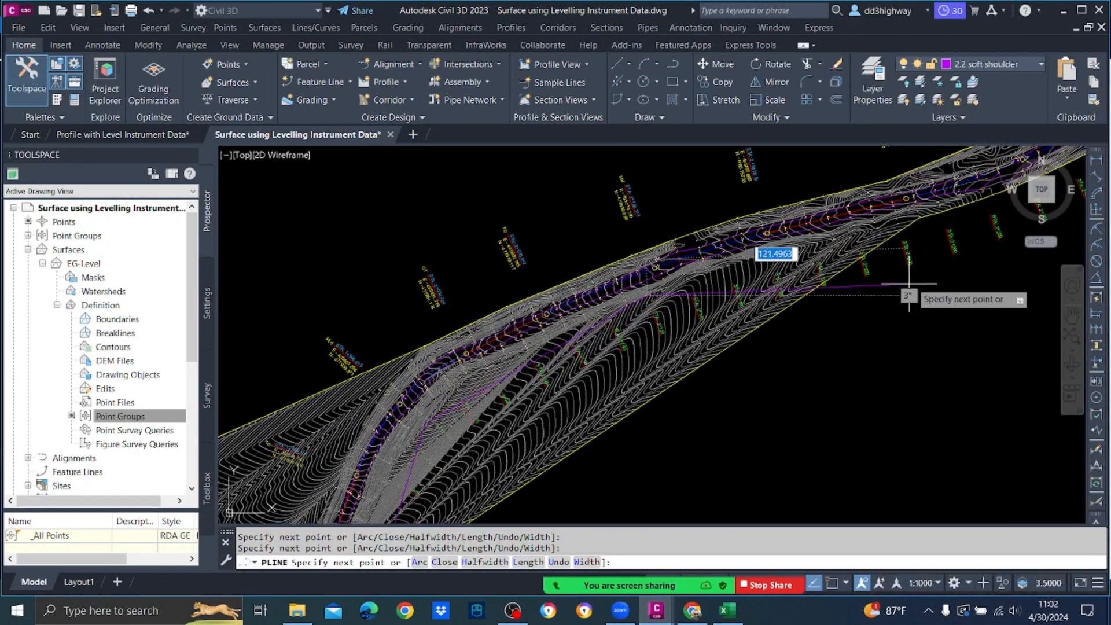
left_click(938, 236)
middle_click_drag(1061, 249, 452, 373)
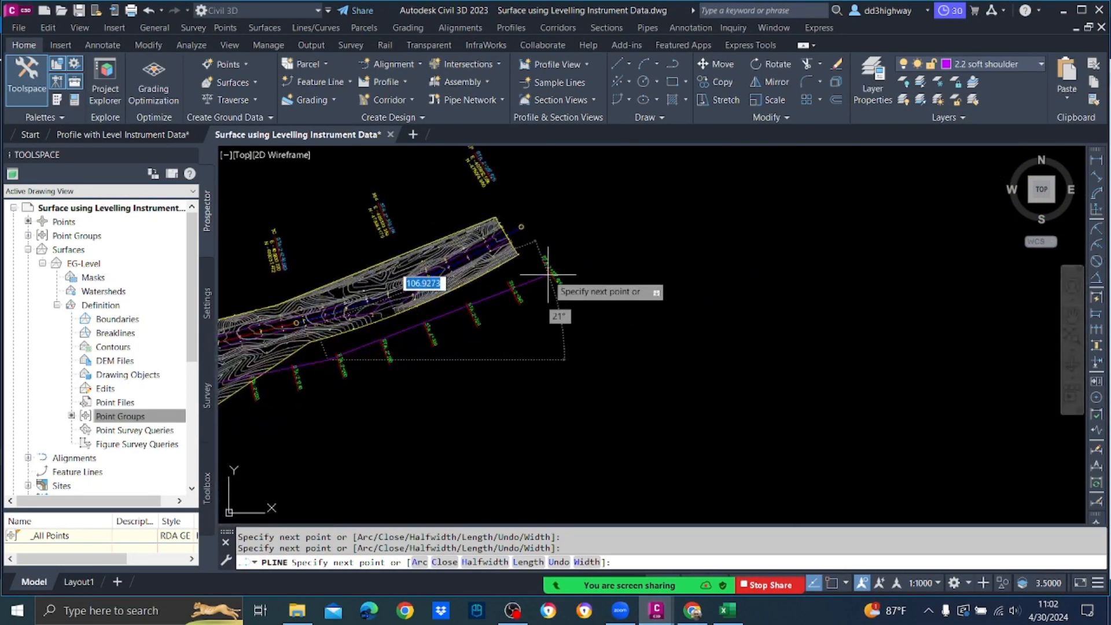
Step: Wrap the polyline around the eastern end of the surface and bring it back westward along the road's northern side
middle_click_drag(372, 249, 942, 226)
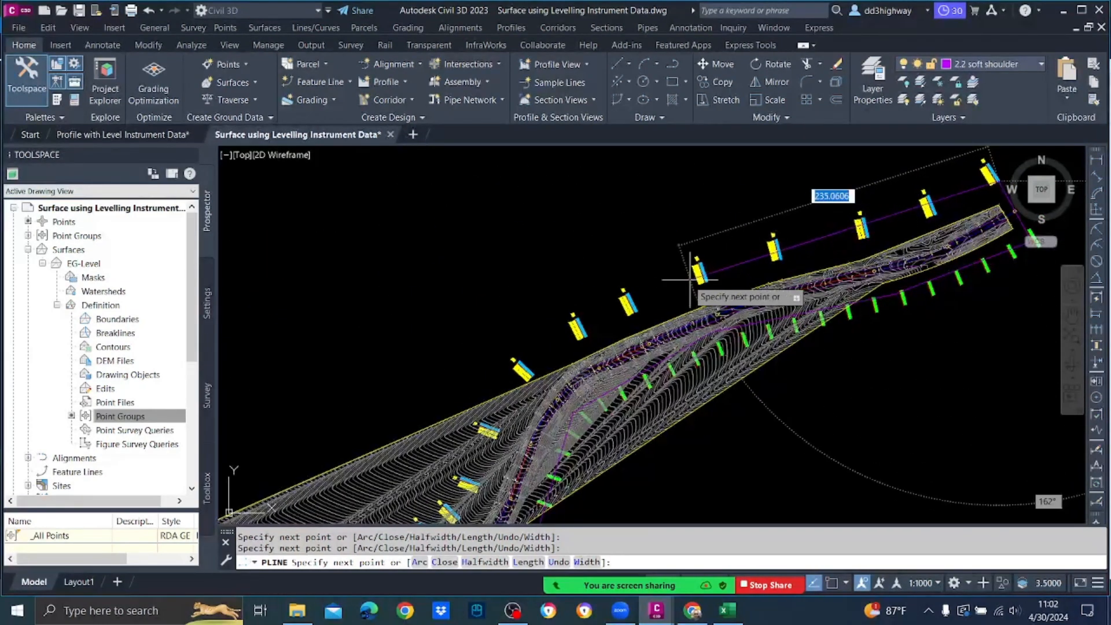
scroll(744, 272, "up", 3)
left_click(743, 272)
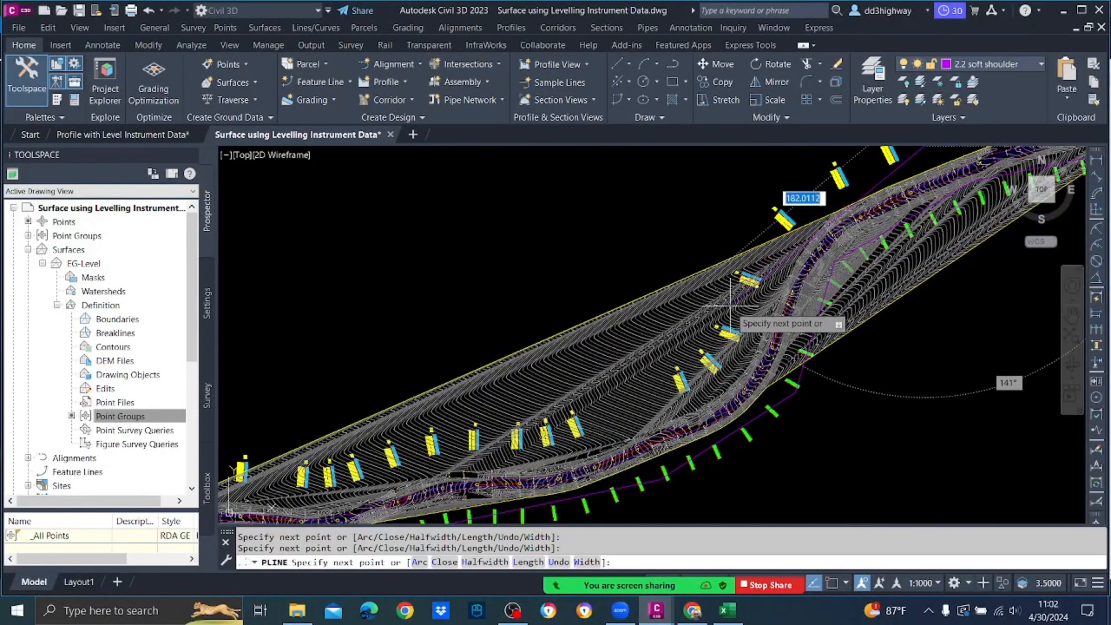
left_click(608, 426)
middle_click_drag(525, 419, 889, 260)
left_click(651, 307)
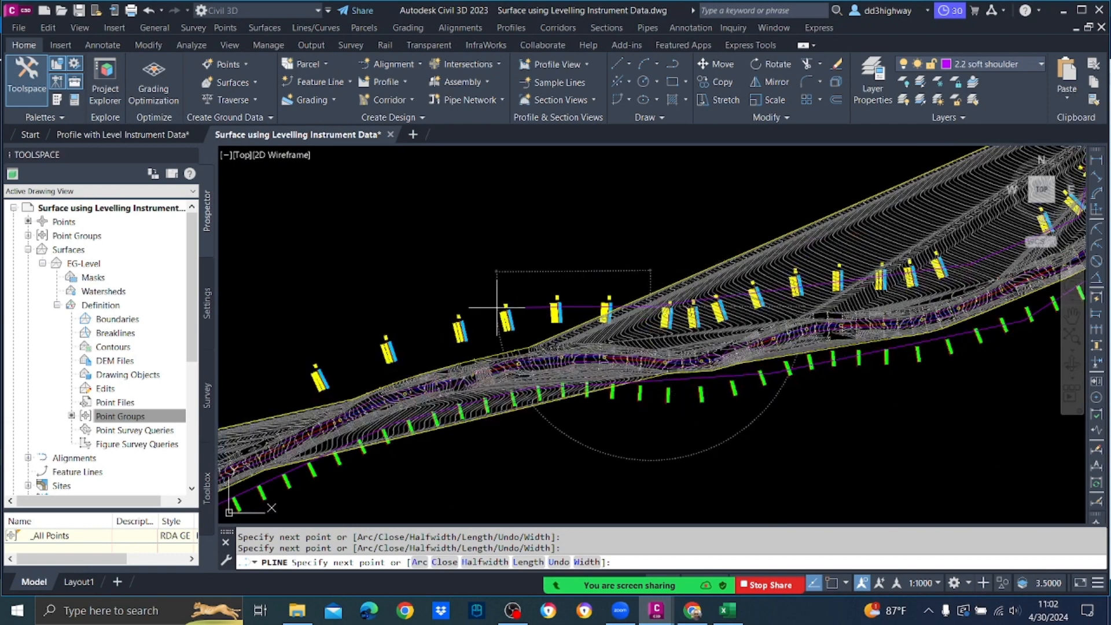
Step: Continue the polyline back along the northern side of the road's middle curves, following the yellow coordinate labels
middle_click_drag(266, 388, 776, 278)
left_click(765, 298)
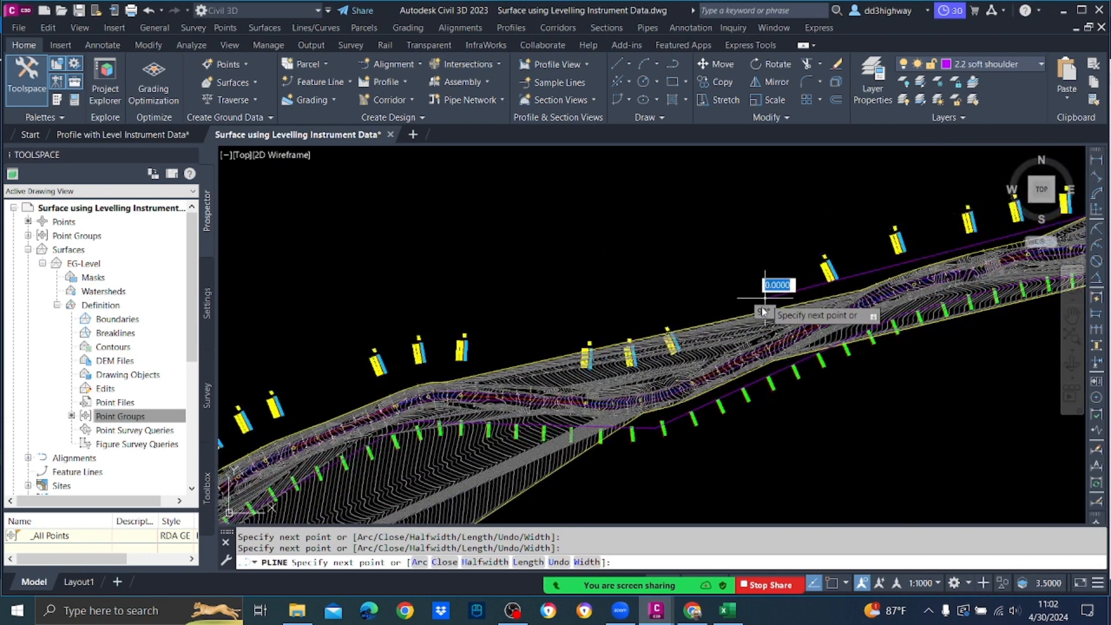
left_click(619, 380)
left_click(386, 355)
middle_click_drag(365, 363, 951, 168)
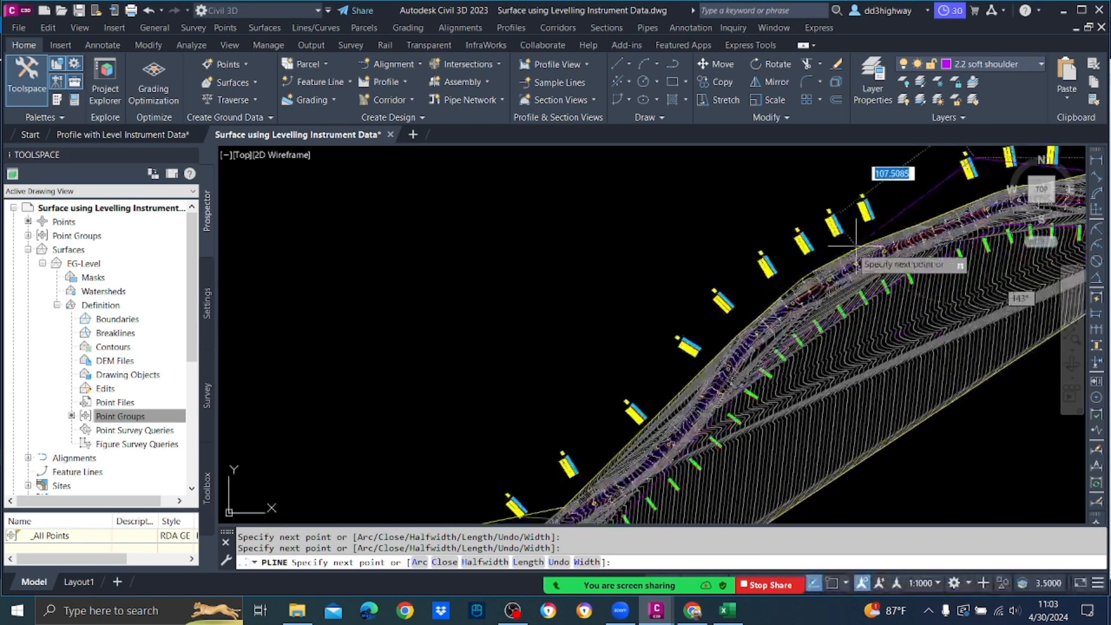
left_click(776, 265)
mouse_move(625, 352)
middle_mouse_down()
mouse_move(734, 261)
mouse_move(851, 135)
middle_mouse_up()
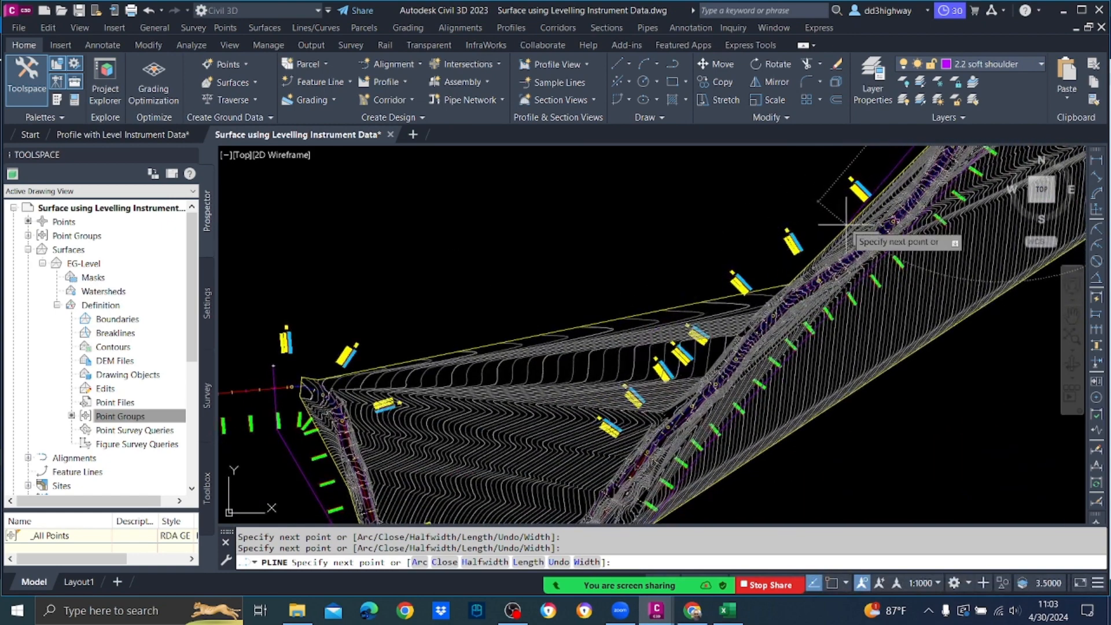
Step: Route the polyline along the inside of the U-shaped bend to the alignment's start and close it
left_click(840, 224)
middle_click_drag(518, 451, 679, 282)
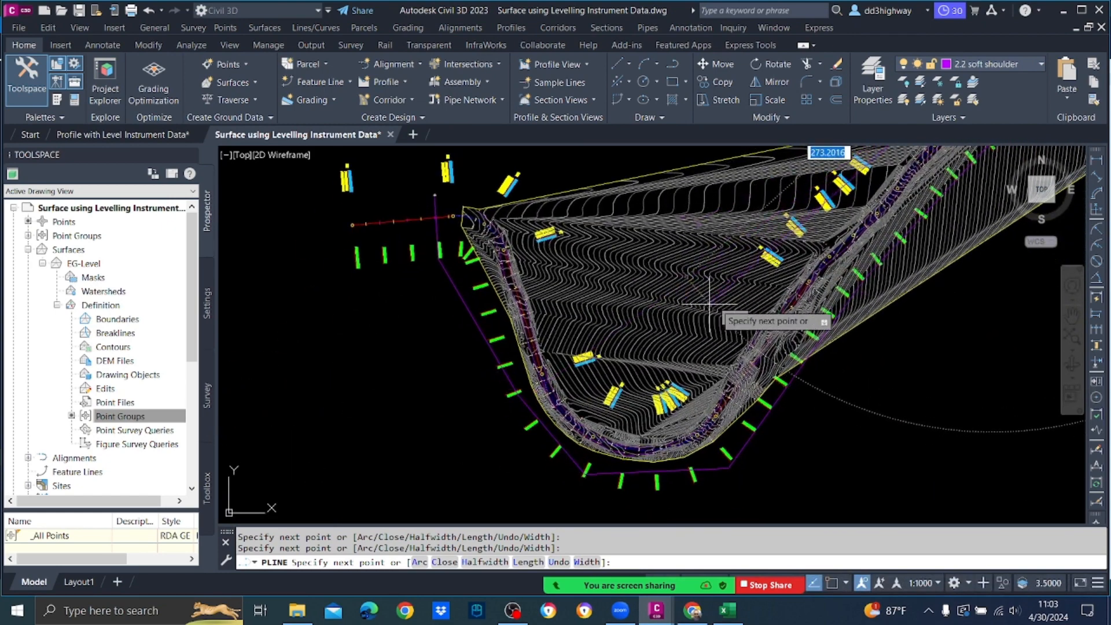
left_click(749, 299)
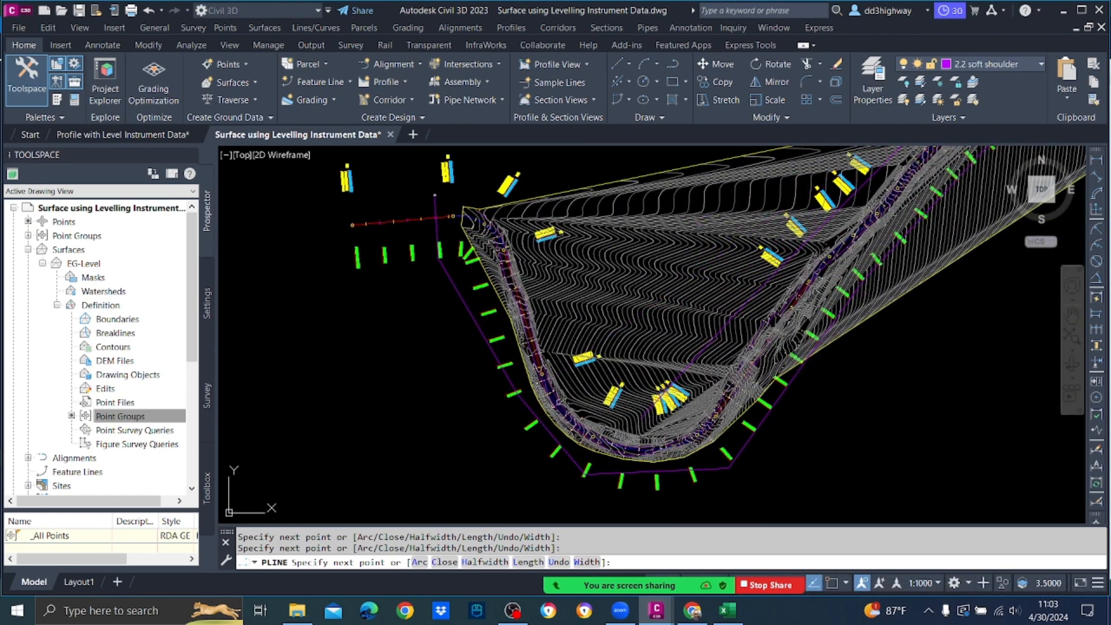
left_click(579, 408)
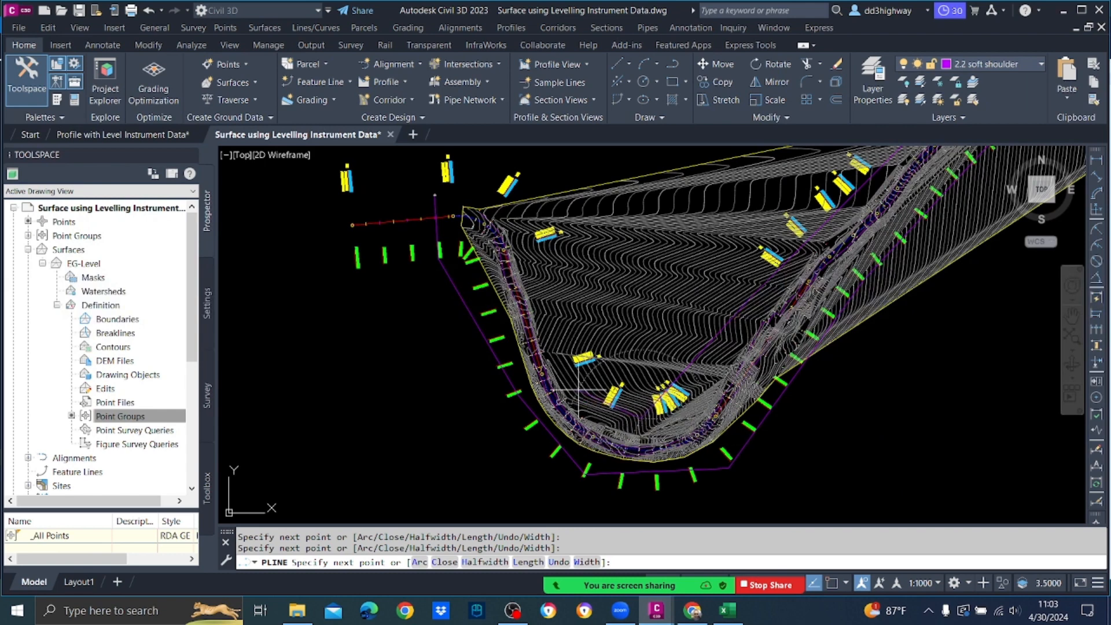
left_click(518, 173)
type("c")
key("Return")
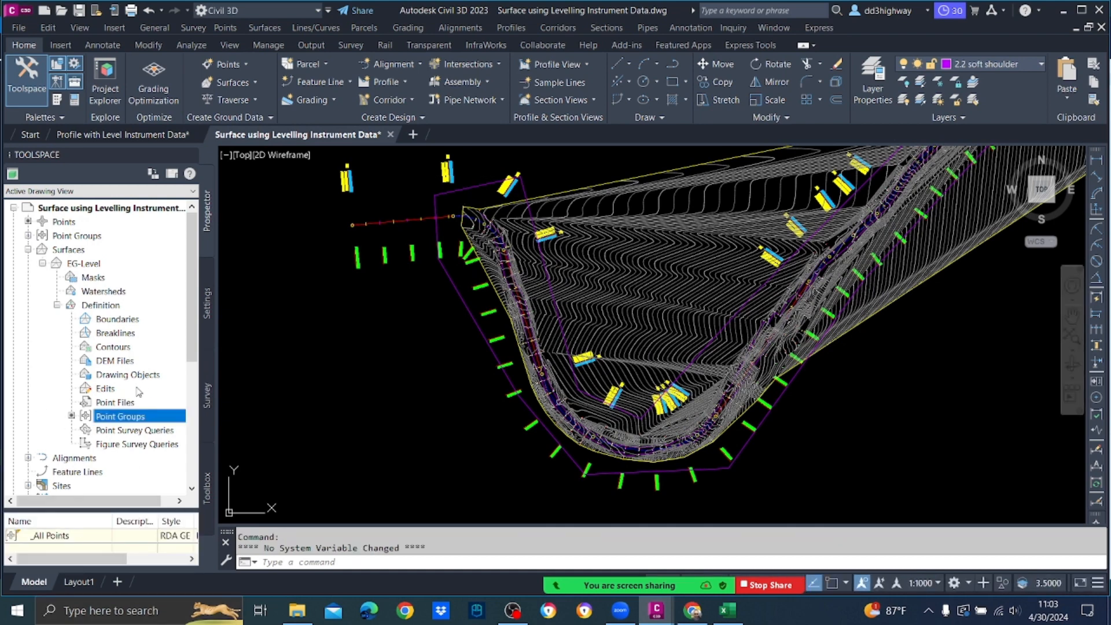
Step: Add an Outer boundary named BD to the EG-Level surface from the closed polyline, without a non-destructive breakline
right_click(129, 321)
left_click(162, 332)
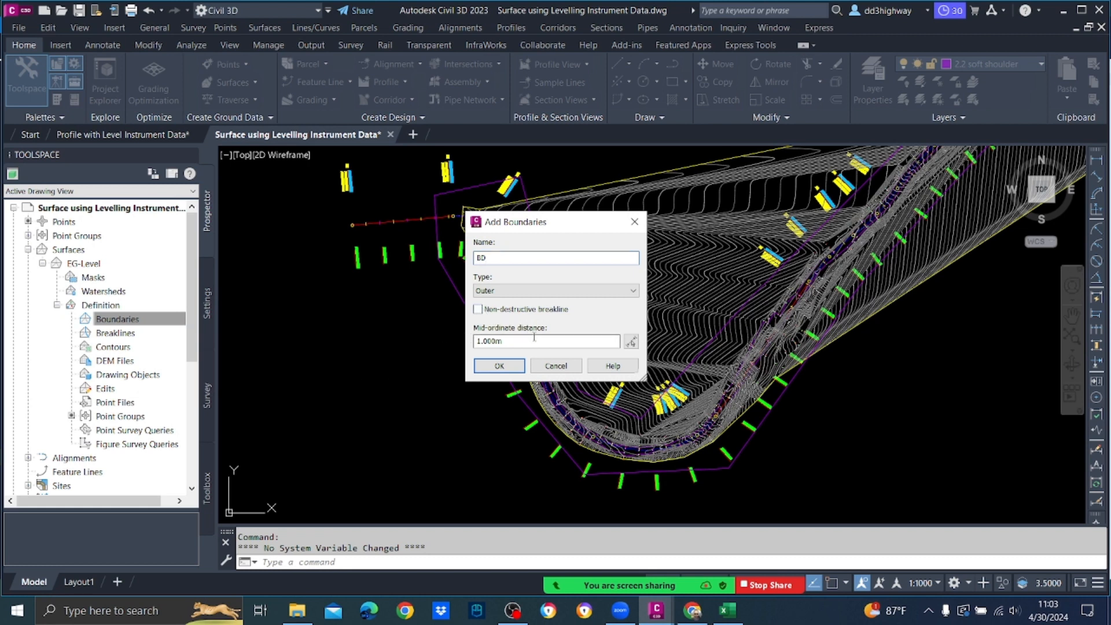
type(".")
left_click(500, 372)
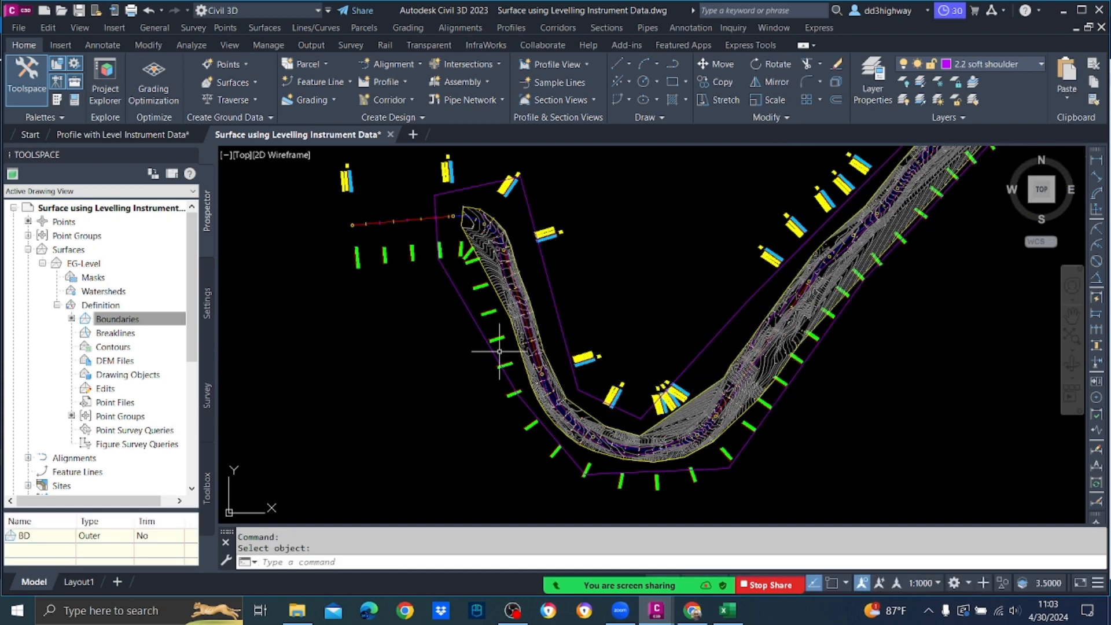
Step: Add a Proximity breakline set named TE to the EG-Level surface from the two purple road-edge lines beside the centreline
scroll(508, 347, "up", 8)
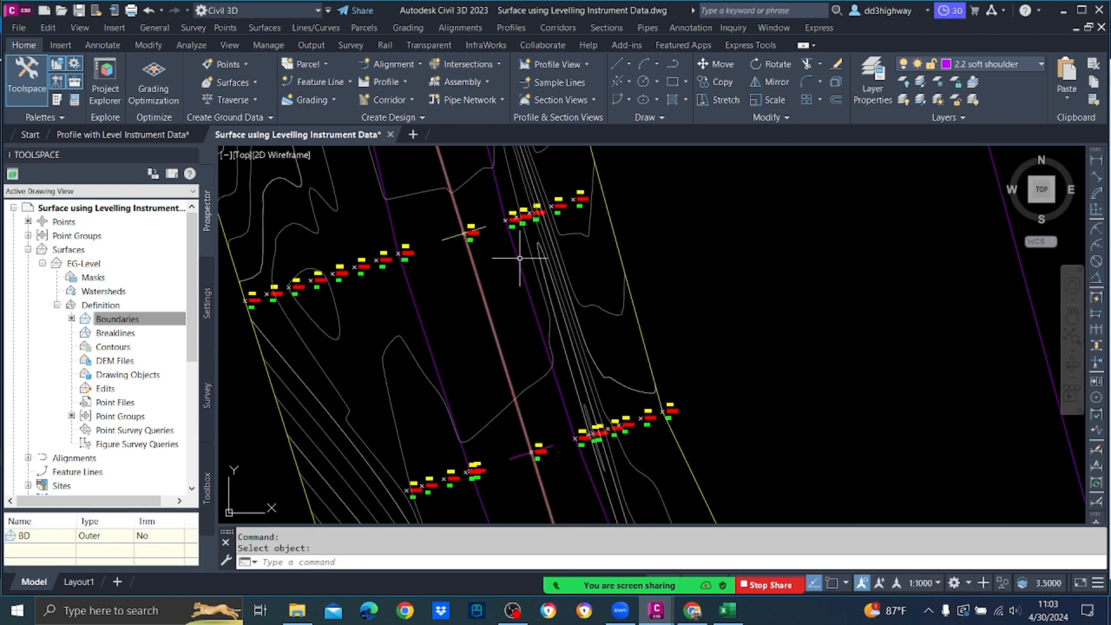
right_click(120, 335)
left_click(156, 344)
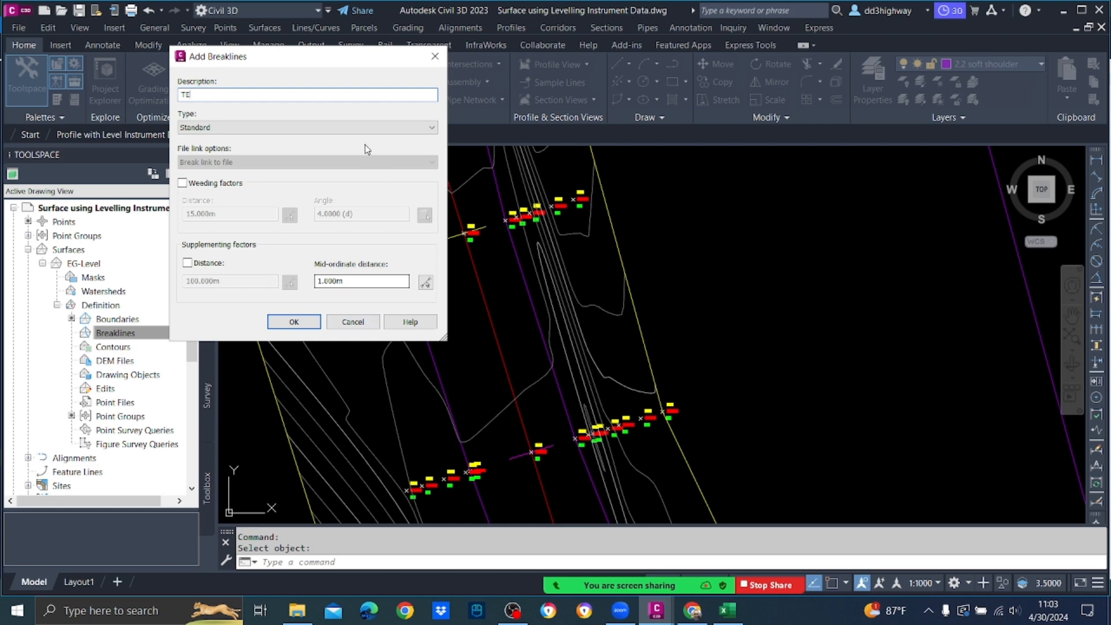
left_click(353, 127)
left_click(353, 146)
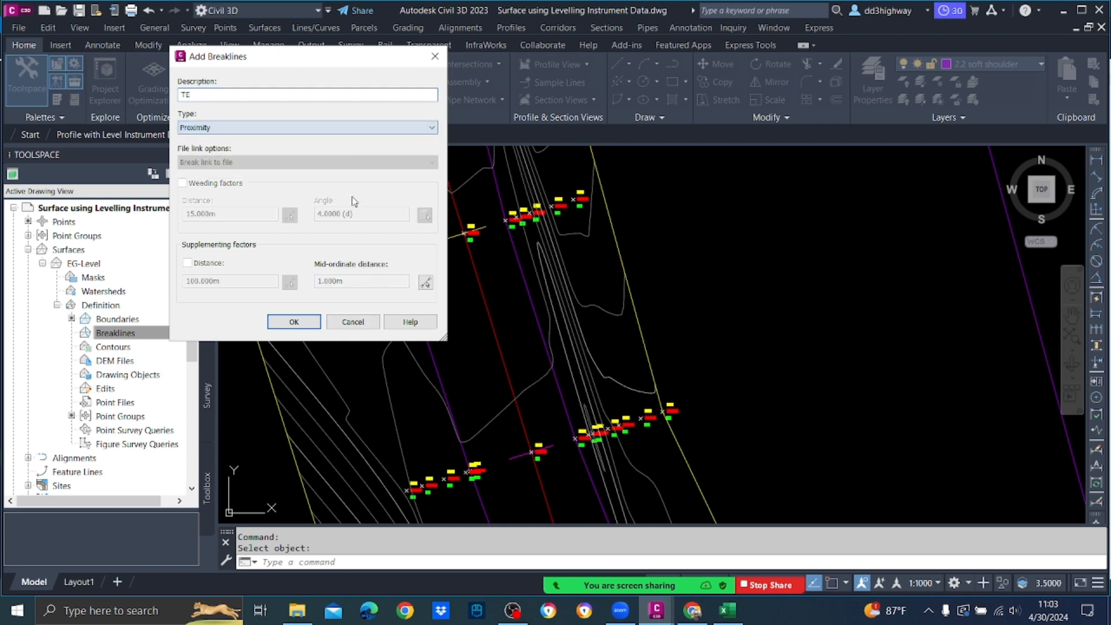
left_click(293, 322)
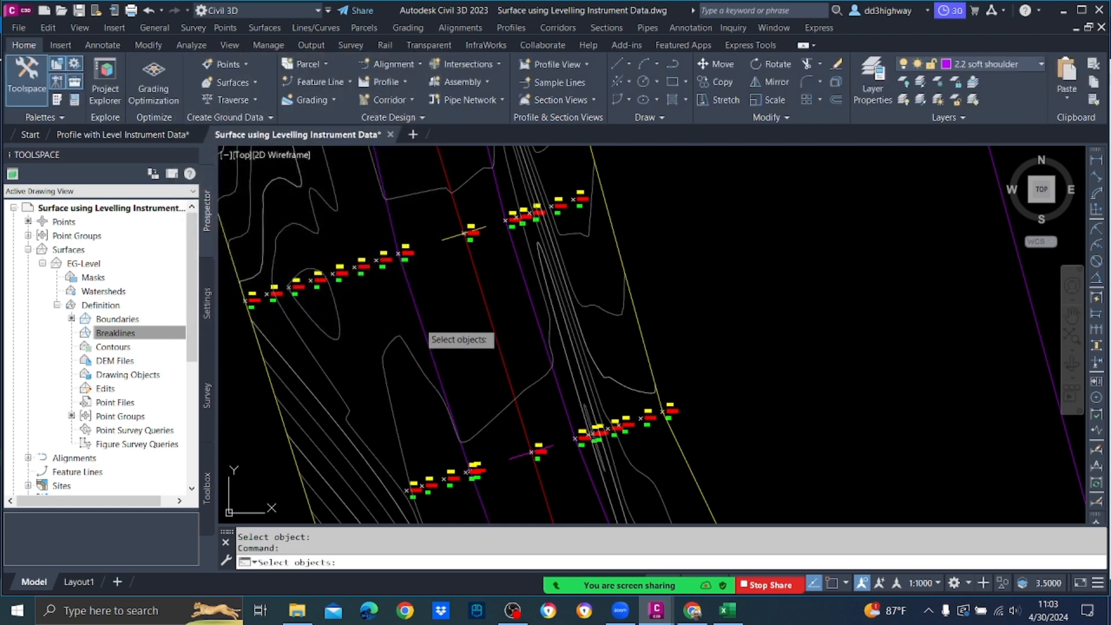
left_click(431, 333)
left_click(532, 307)
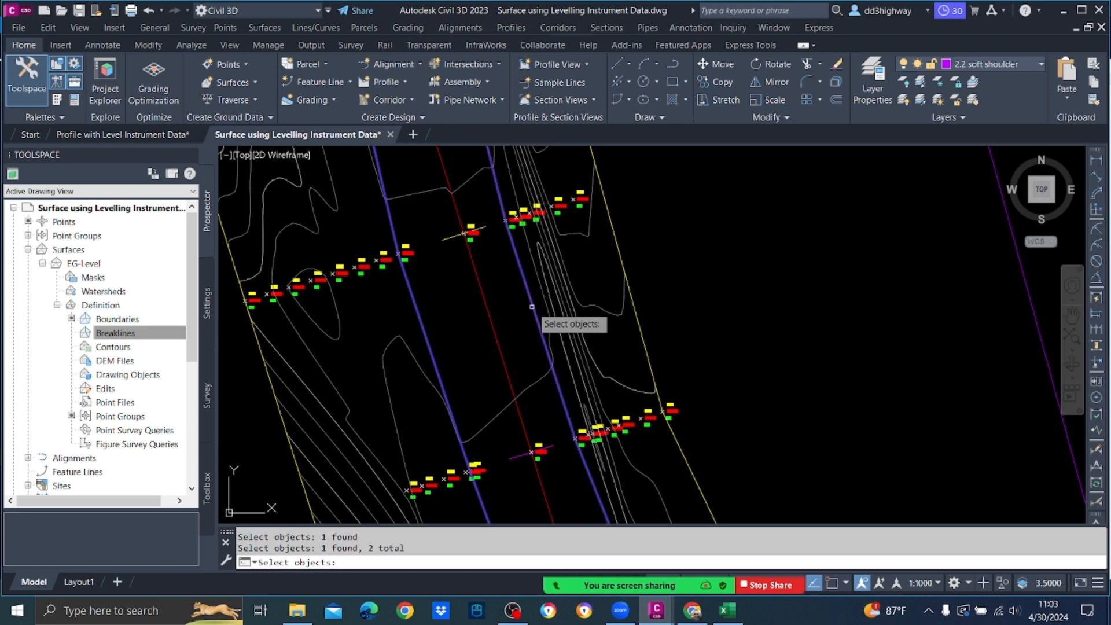
key("Return")
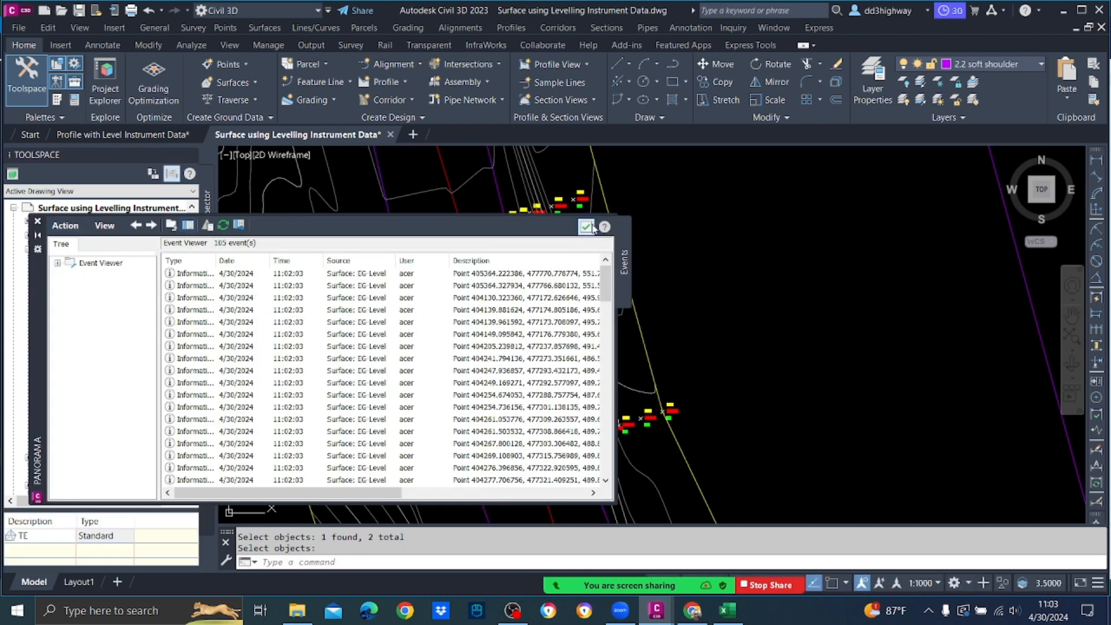
left_click(591, 227)
Step: Set the EG-Level surface style to the one showing contours, points, triangles and borders
scroll(595, 354, "down", 3)
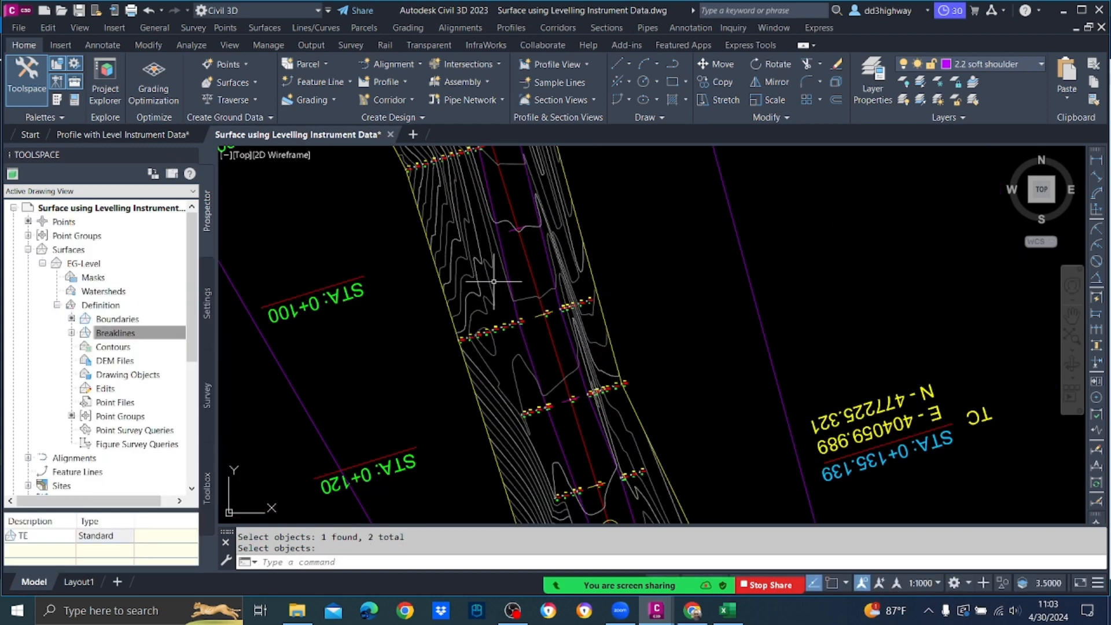
left_click(484, 262)
right_click(481, 261)
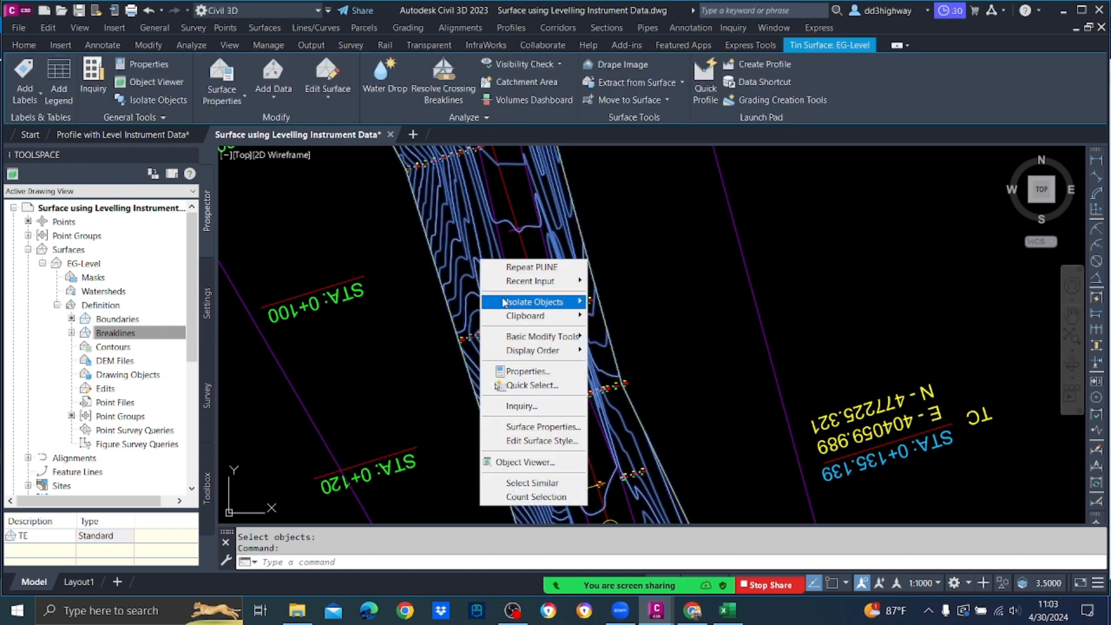
left_click(544, 428)
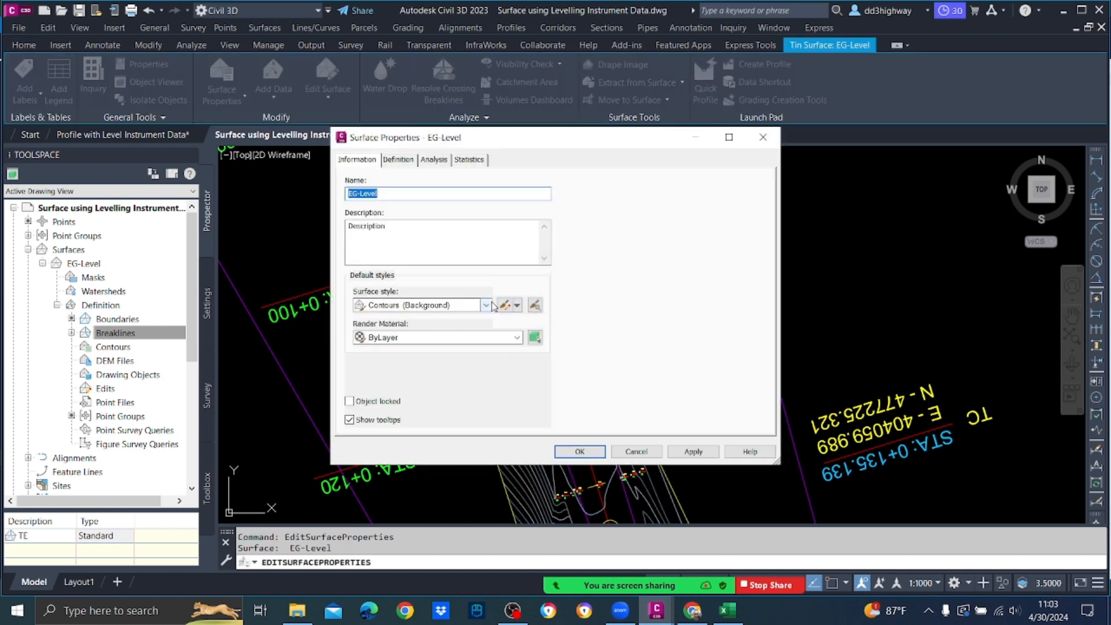
left_click(489, 305)
left_click(428, 435)
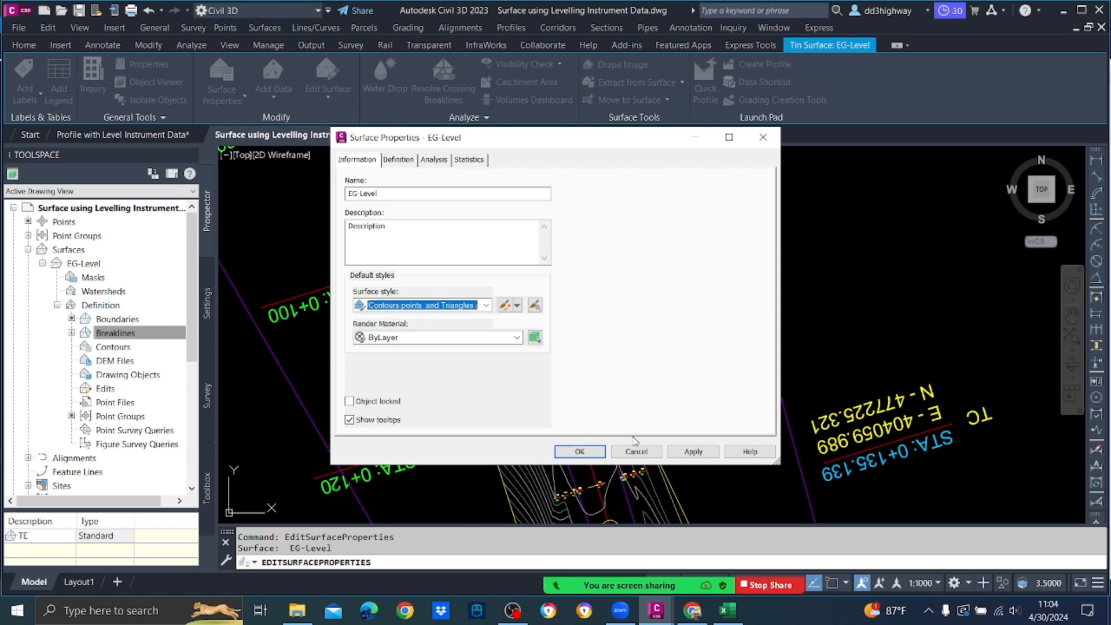
left_click(684, 454)
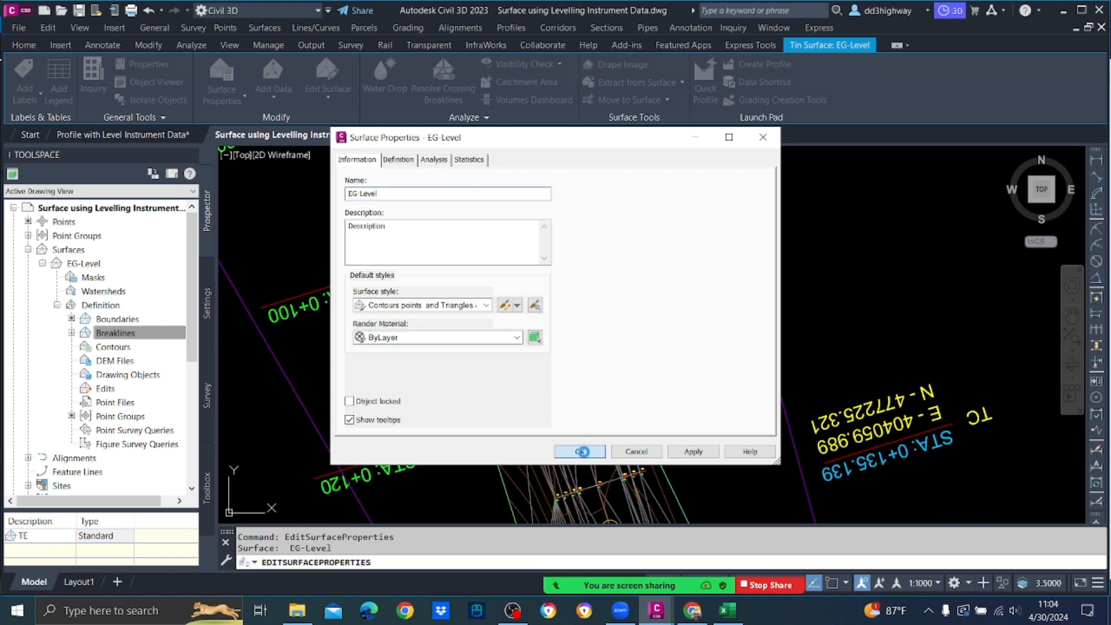
left_click(580, 451)
Step: Review the triangulated EG-Level surface along the whole road and save the drawing
scroll(629, 392, "down", 6)
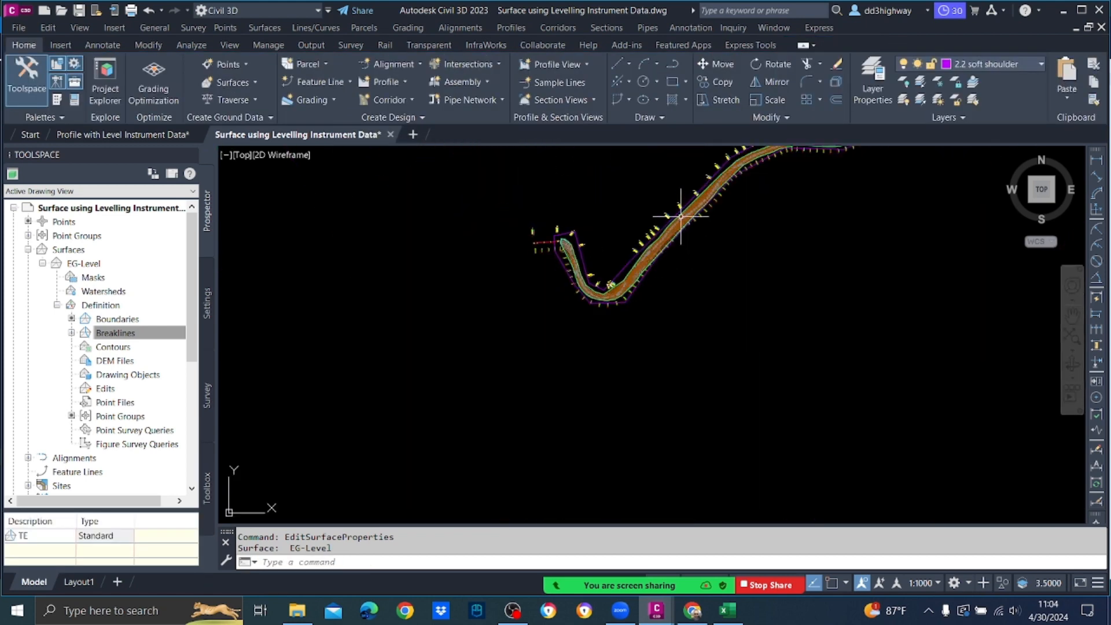
scroll(681, 216, "up", 5)
scroll(556, 302, "down", 4)
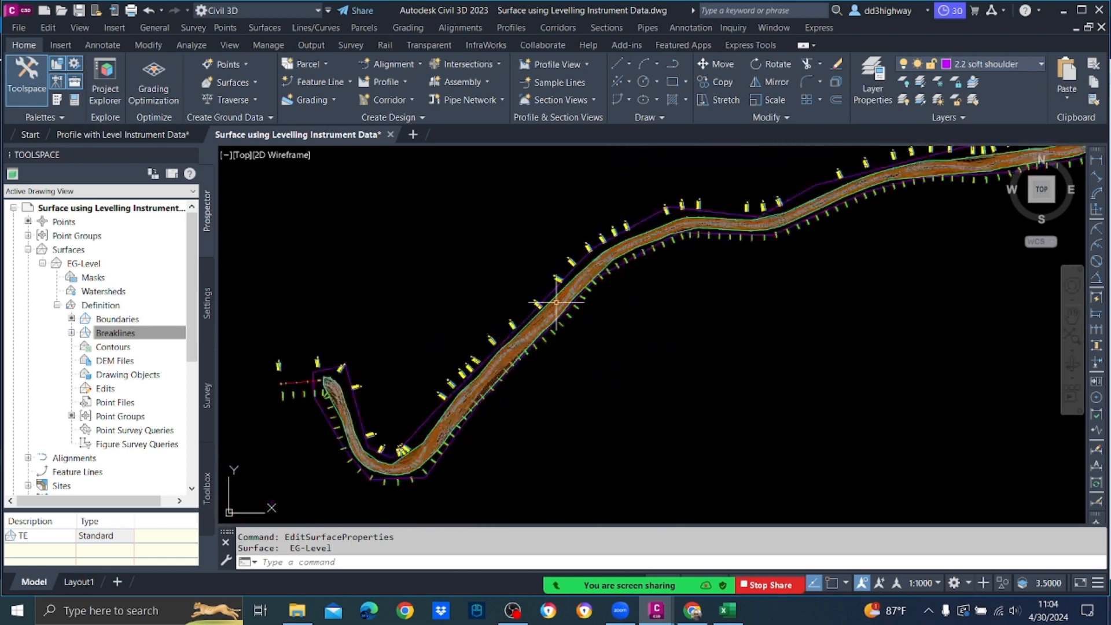
scroll(556, 302, "down", 3)
scroll(719, 264, "up", 3)
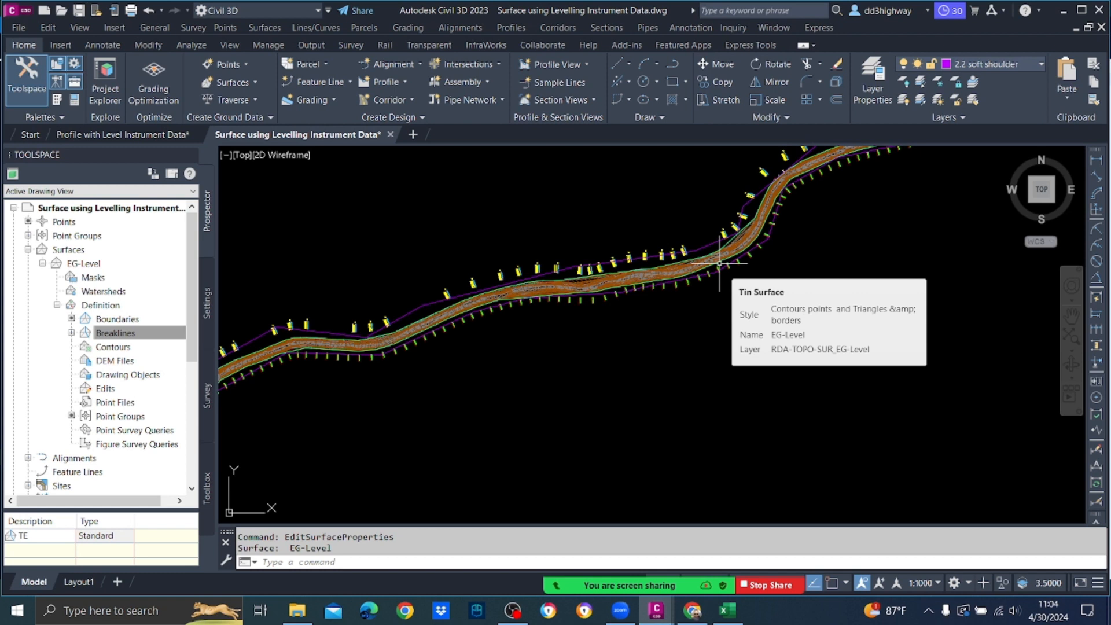
scroll(663, 318, "down", 5)
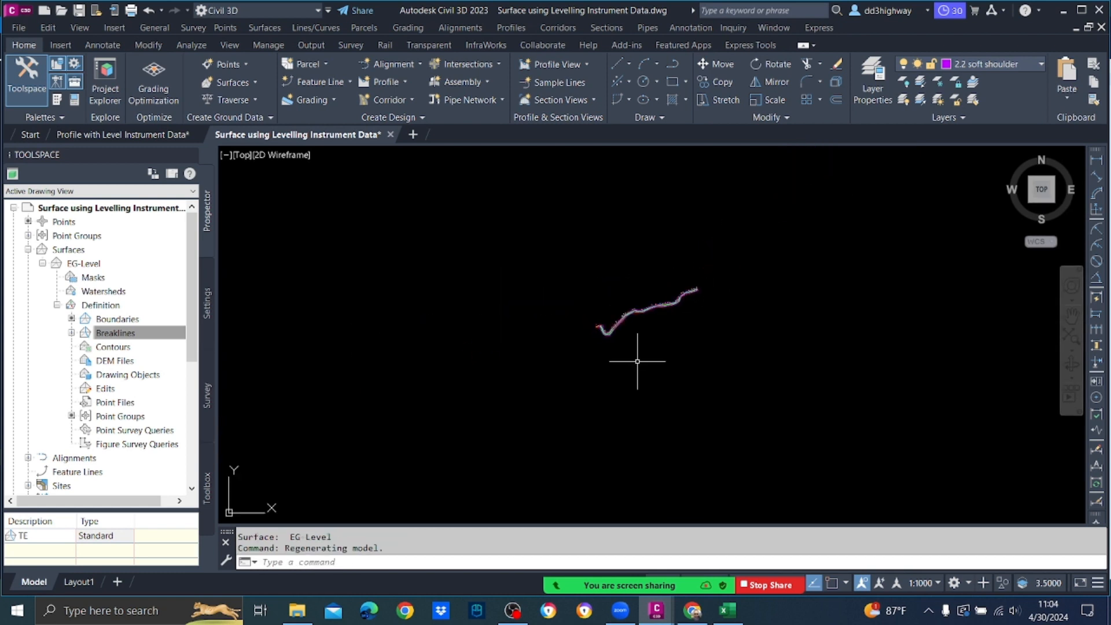
scroll(663, 326, "up", 6)
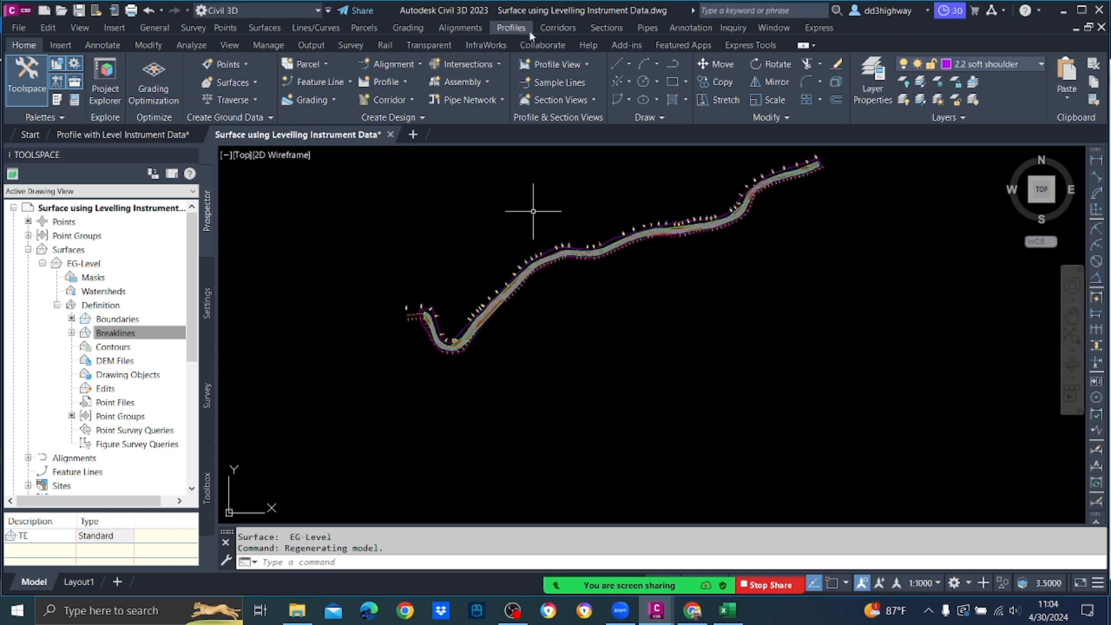
left_click(81, 11)
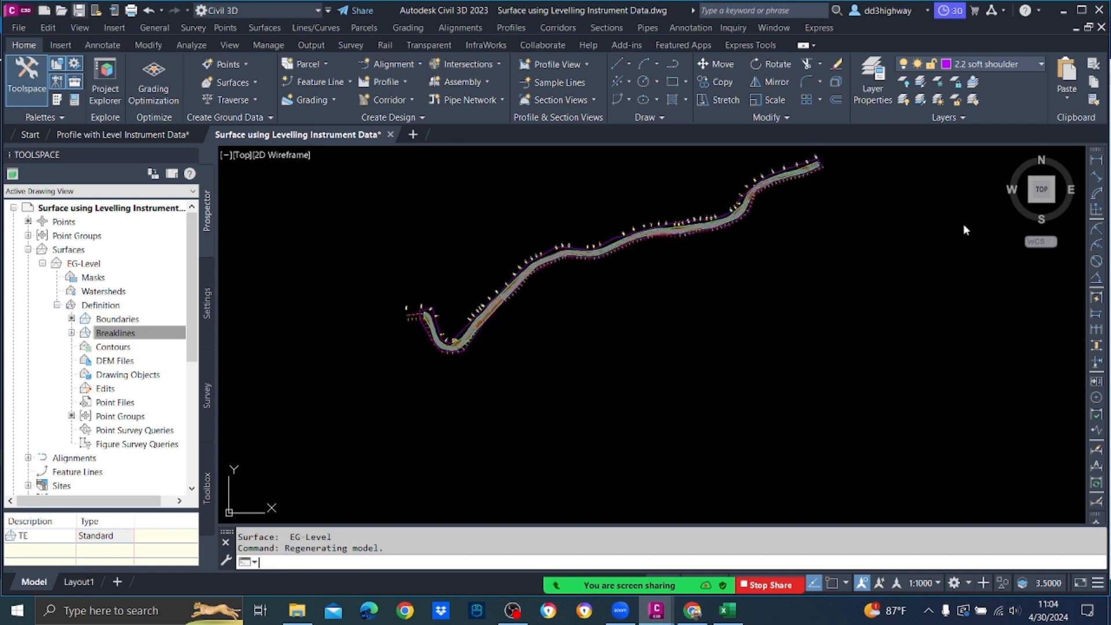
Step: Sample a profile of the EG-Level surface along the DCL alignment and start drawing it in a profile view
left_click(519, 27)
left_click(549, 45)
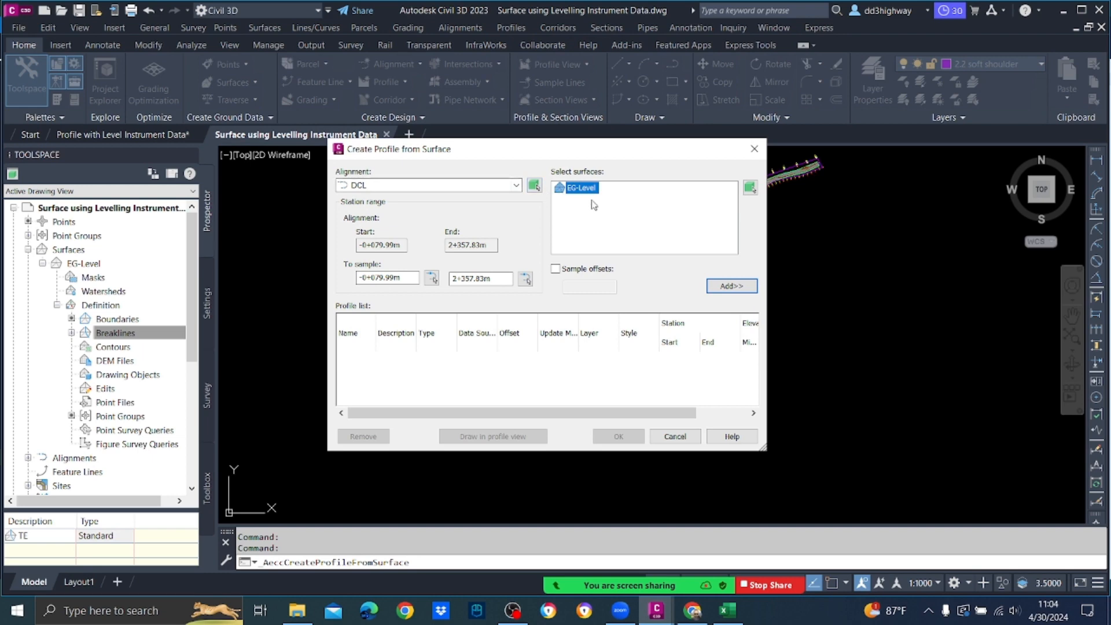
left_click(732, 286)
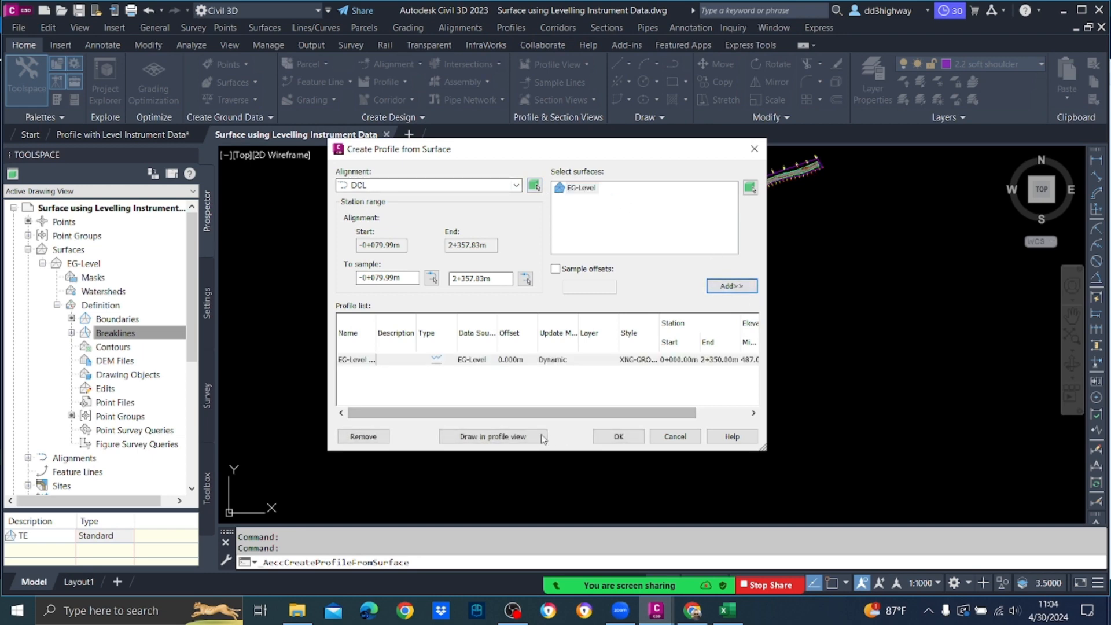
left_click(517, 438)
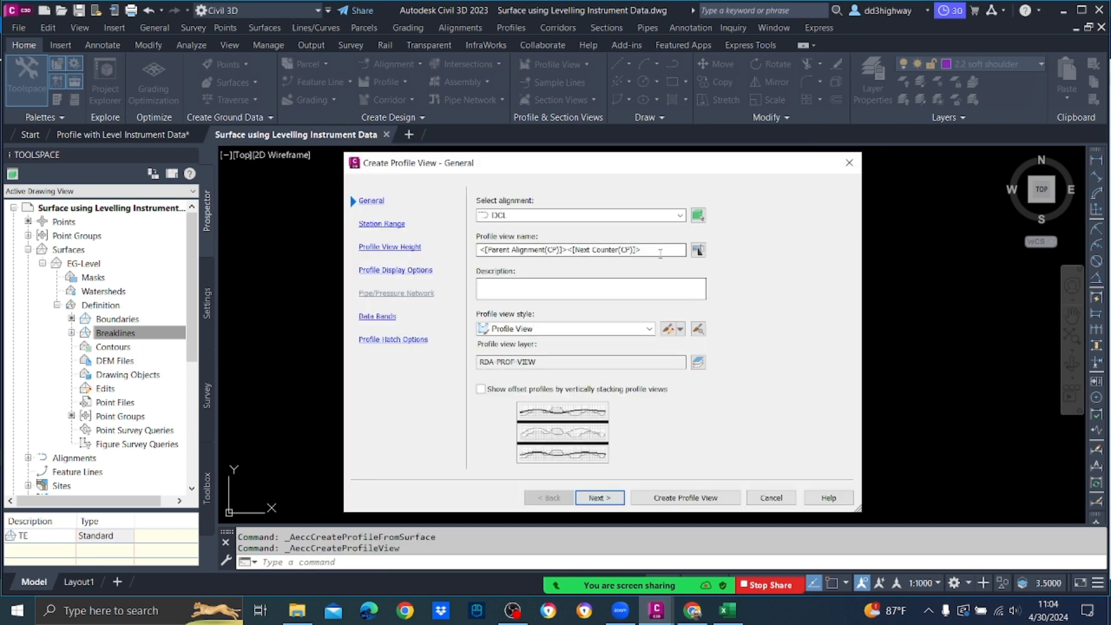
Step: Name the profile view EG, choose its profile view style, and accept the automatic profile view height
type("EG")
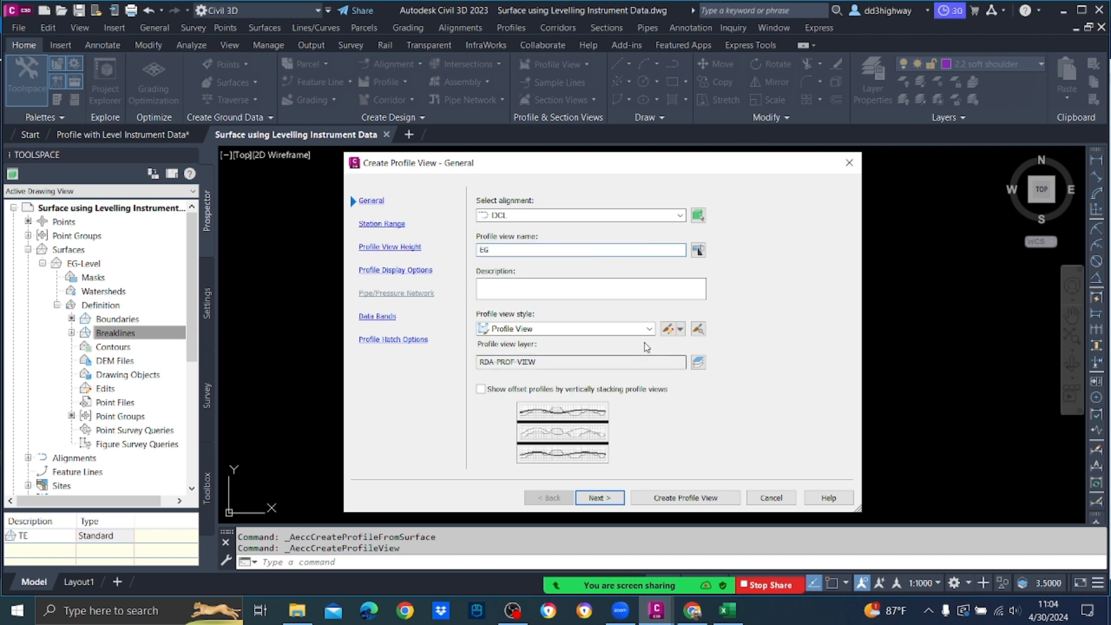
left_click(649, 329)
left_click(544, 368)
left_click(599, 498)
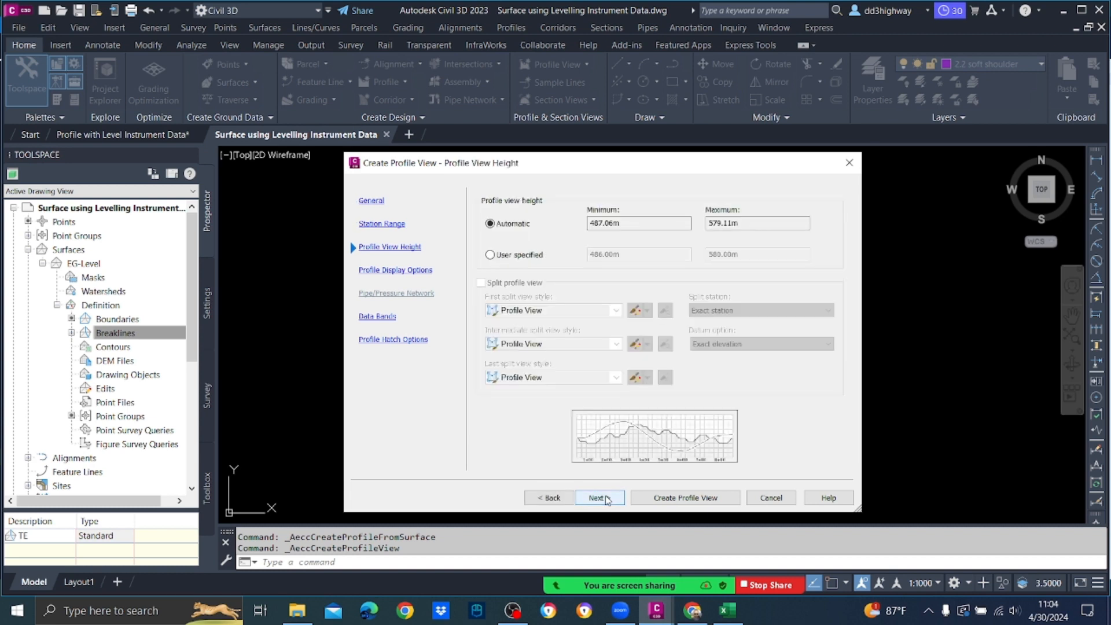
left_click(600, 498)
left_click(599, 499)
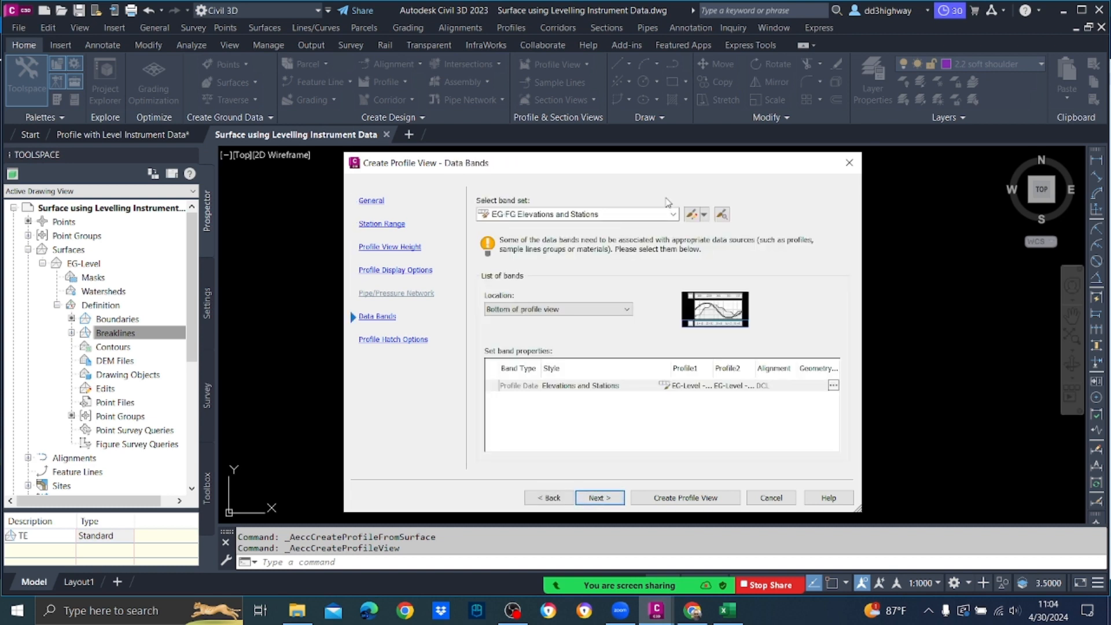
Step: Assign the RDA-PV-BAND-SET-1000 band set and place the profile view in the empty area below the road
left_click(654, 223)
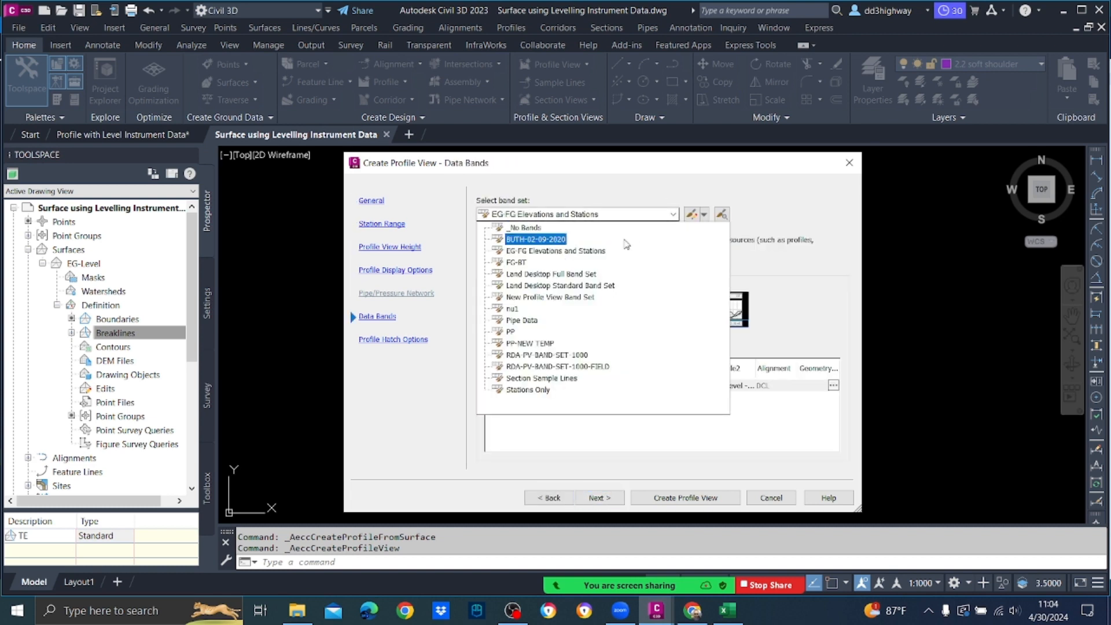
left_click(559, 356)
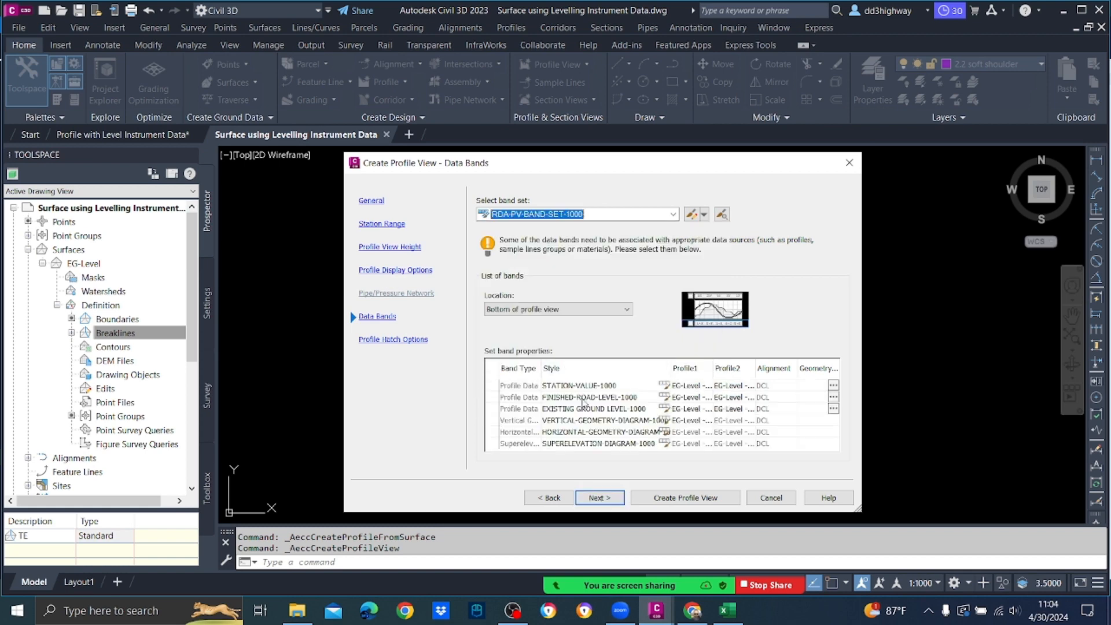
left_click(596, 496)
left_click(676, 499)
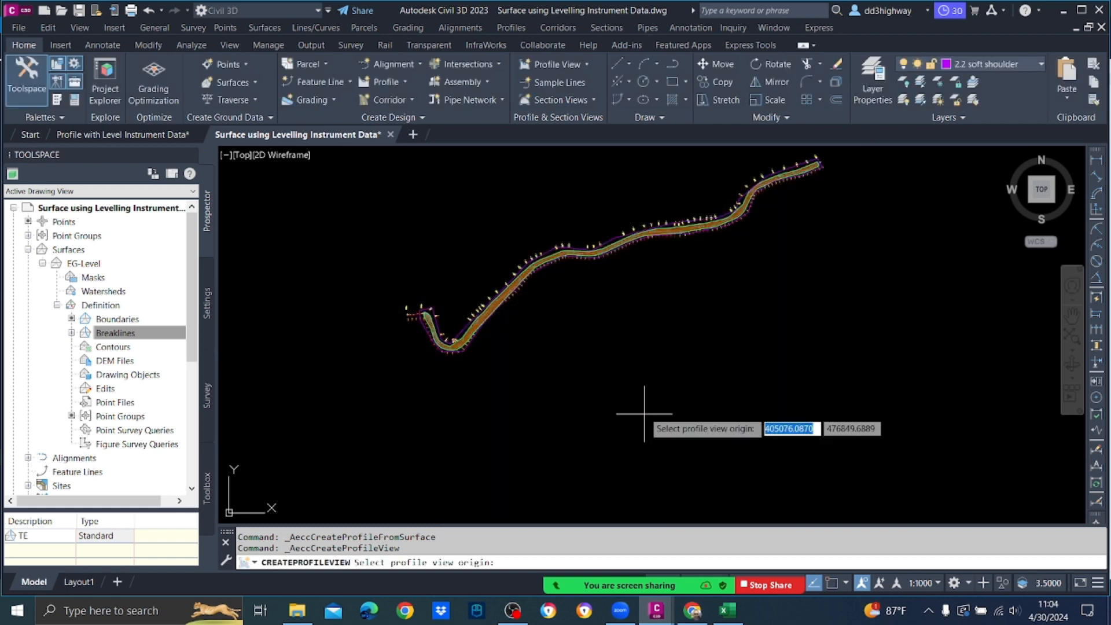
left_click(645, 435)
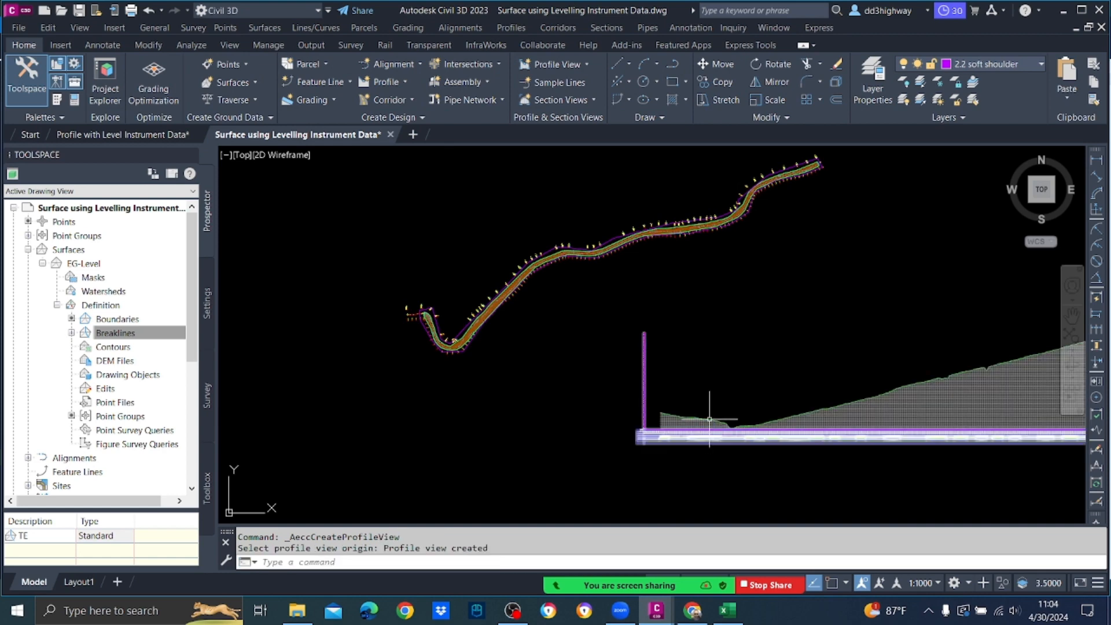
Step: Examine the ground profile along its length and the station, level and horizontal geometry values in the data bands
scroll(803, 409, "up", 2)
mouse_move(746, 403)
middle_mouse_down()
mouse_move(617, 401)
mouse_move(555, 385)
middle_mouse_up()
scroll(555, 385, "down", 2)
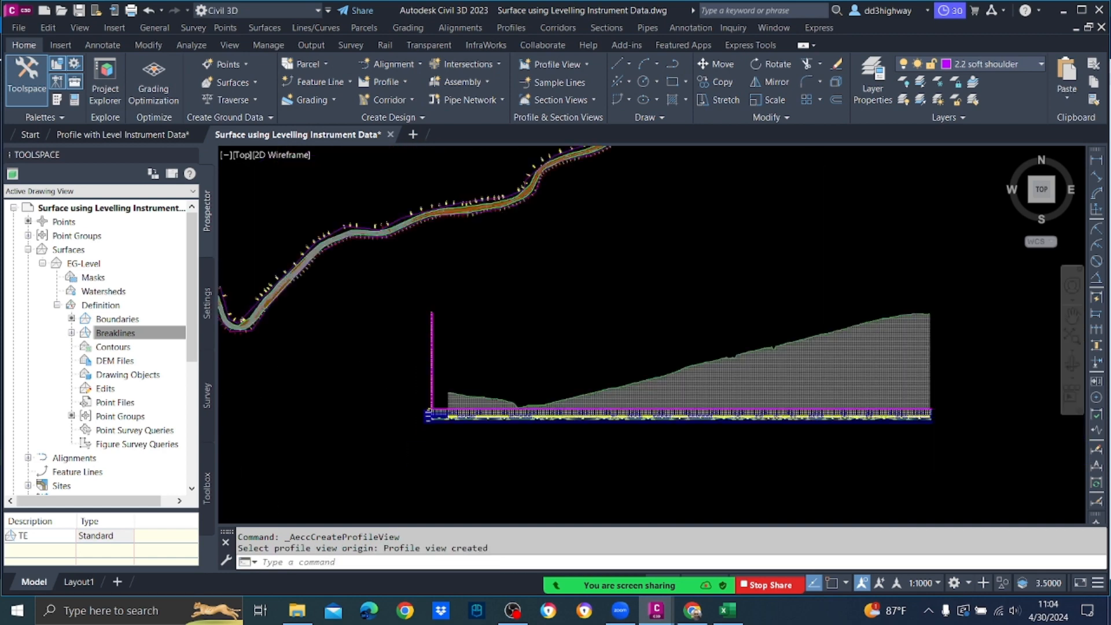
scroll(455, 356, "down", 2)
scroll(660, 343, "up", 3)
middle_click_drag(581, 334, 1004, 266)
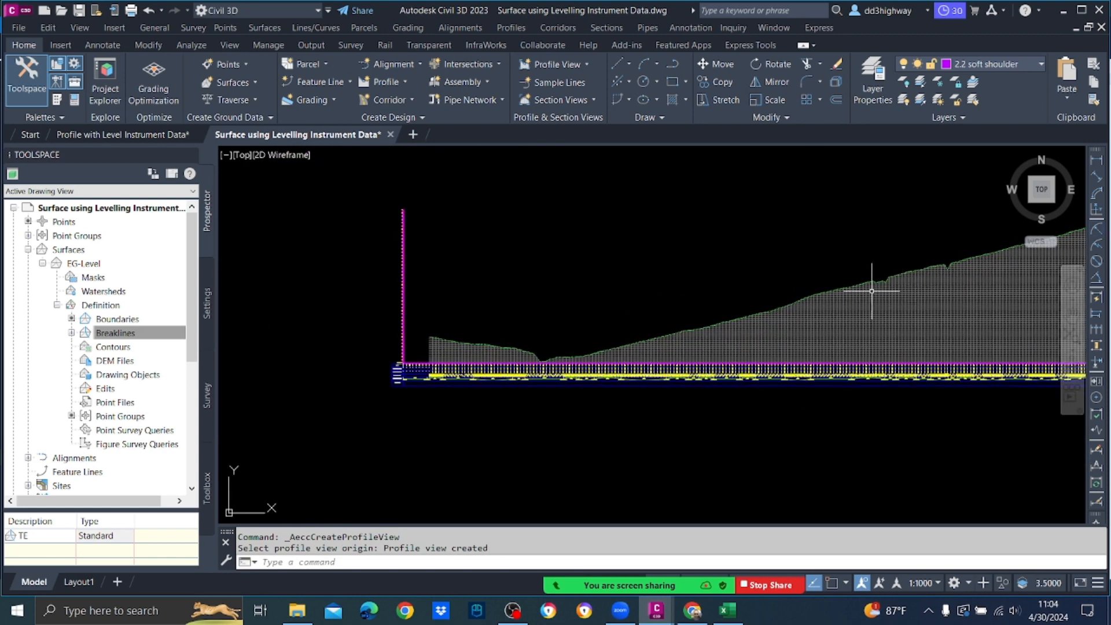
scroll(632, 338, "up", 3)
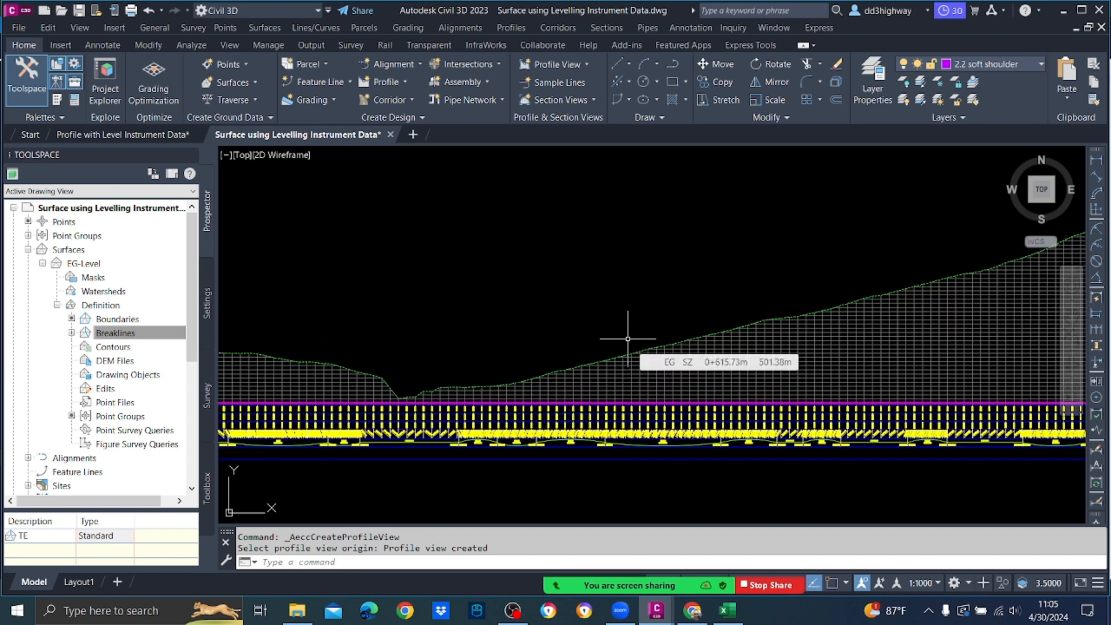
scroll(625, 313, "down", 5)
scroll(573, 295, "up", 3)
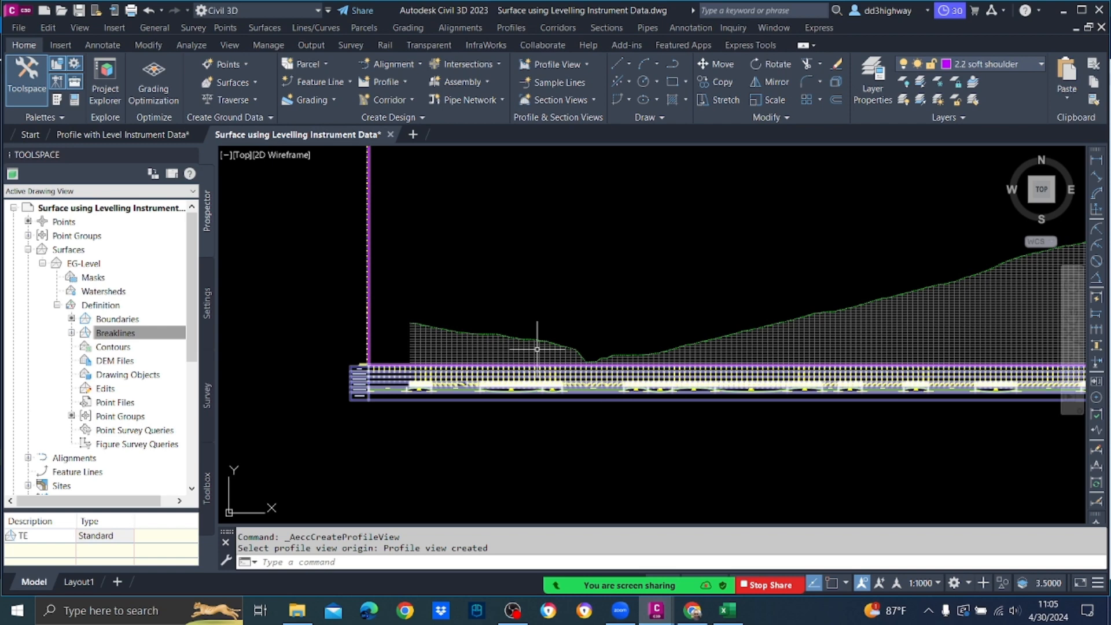
scroll(555, 388, "up", 4)
scroll(590, 329, "down", 3)
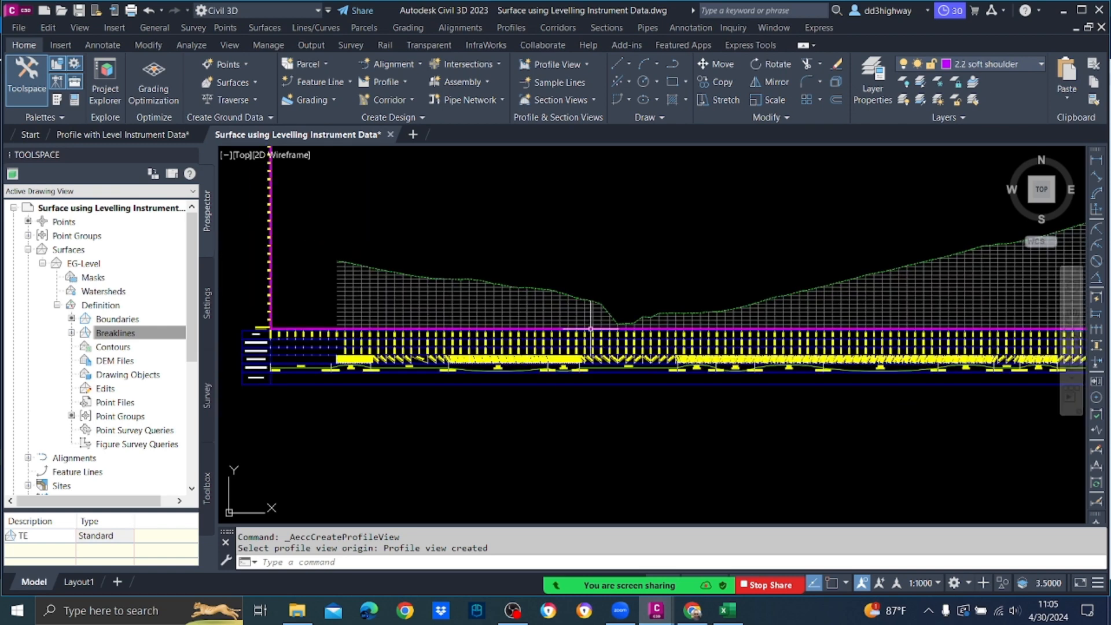
scroll(420, 404, "up", 4)
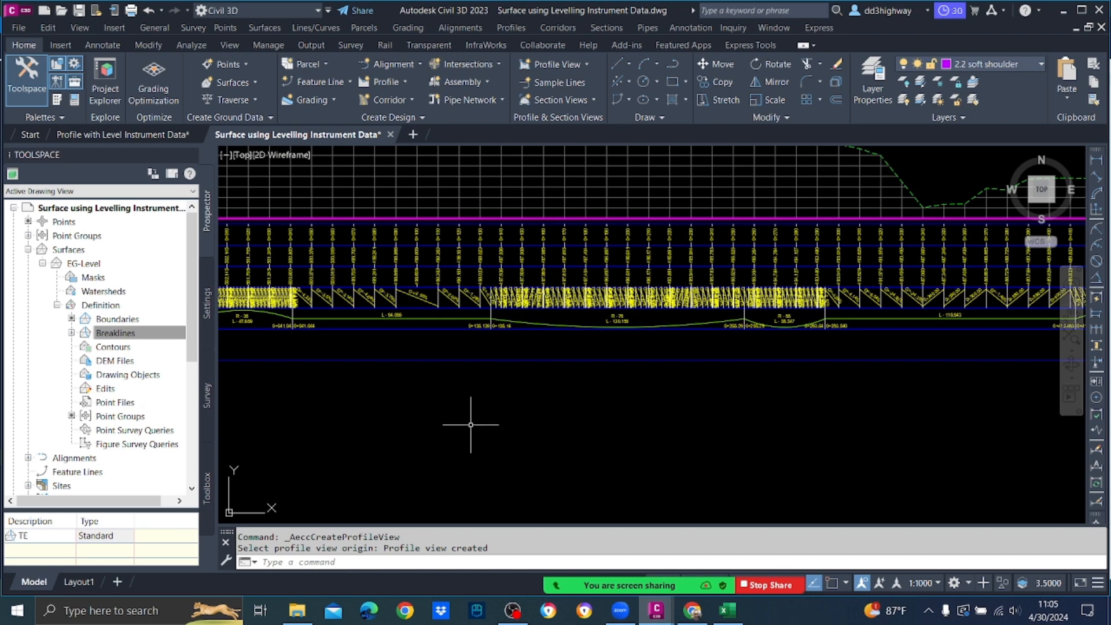
Step: Return to the road surface in plan and save the drawing with its profile view
scroll(521, 405, "down", 8)
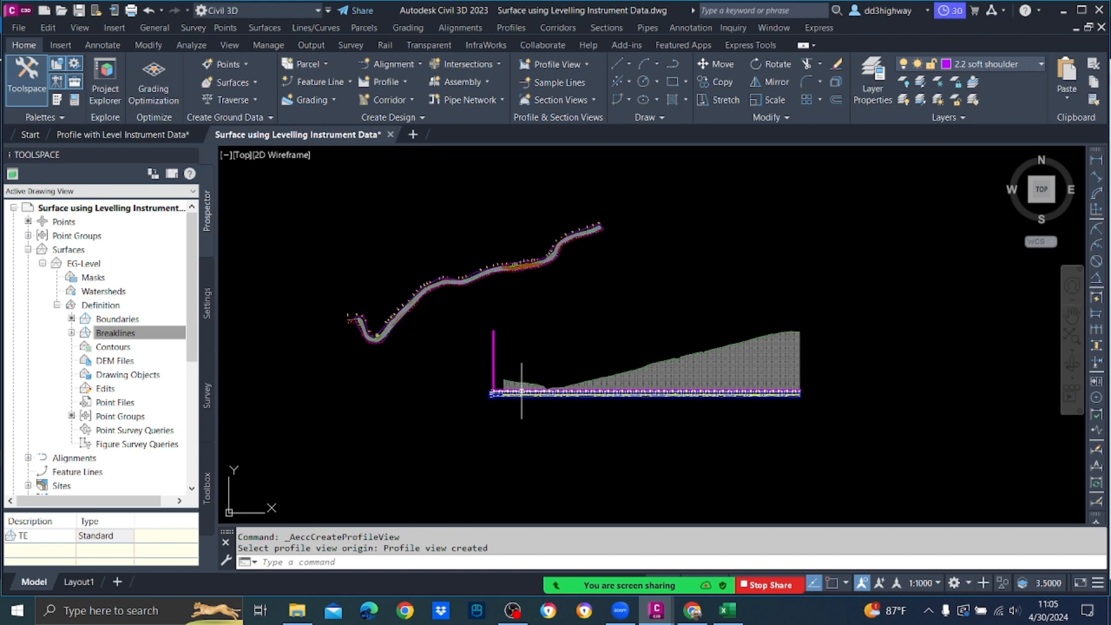
scroll(427, 298, "up", 6)
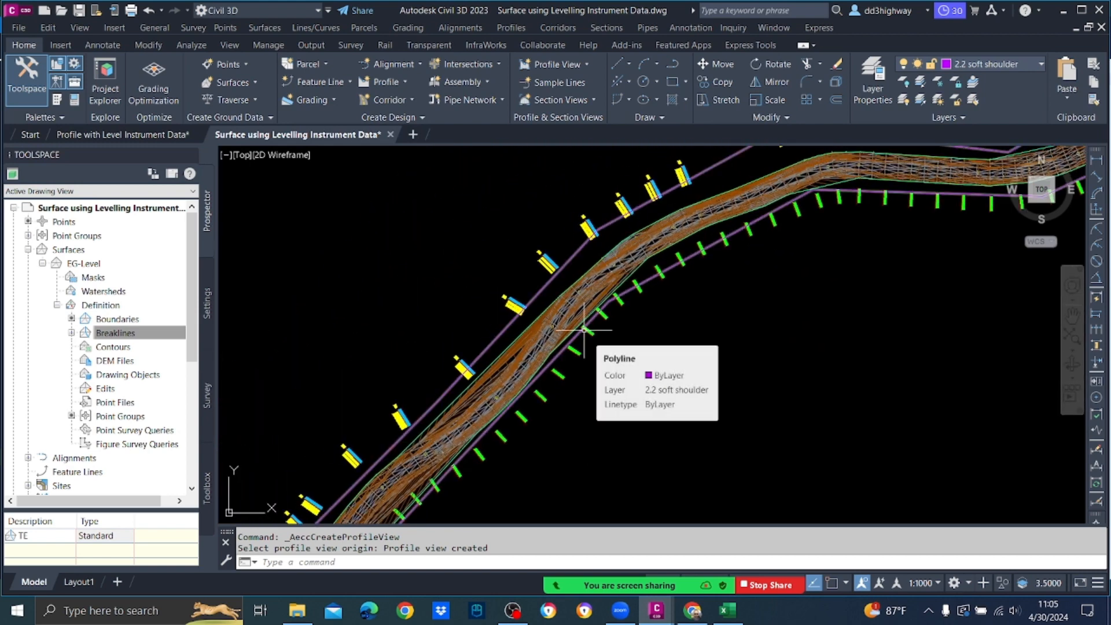
left_click(78, 10)
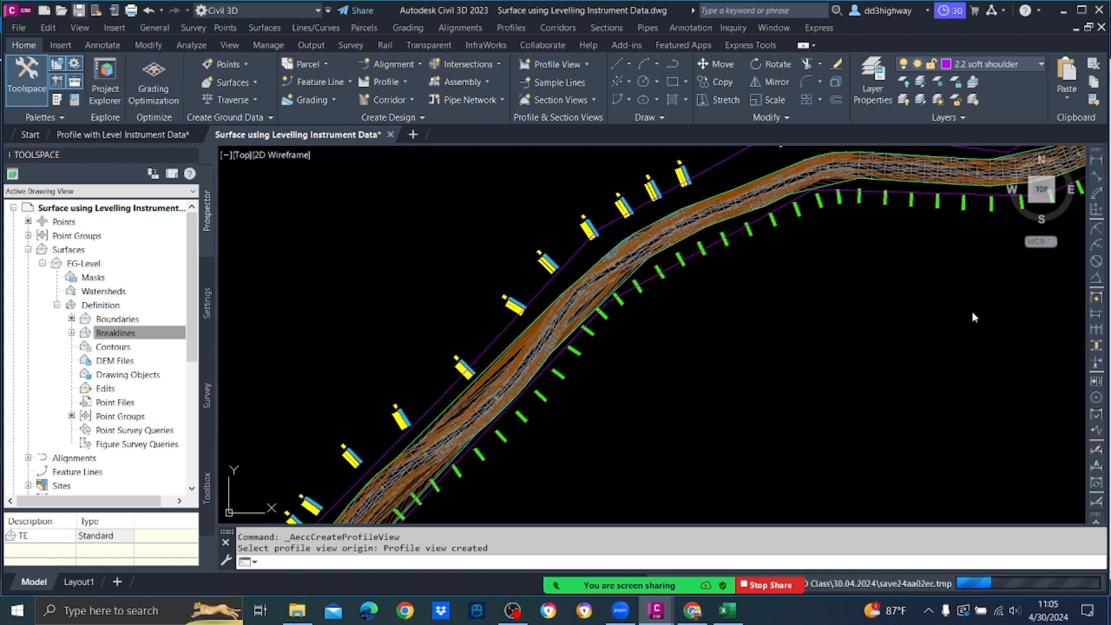